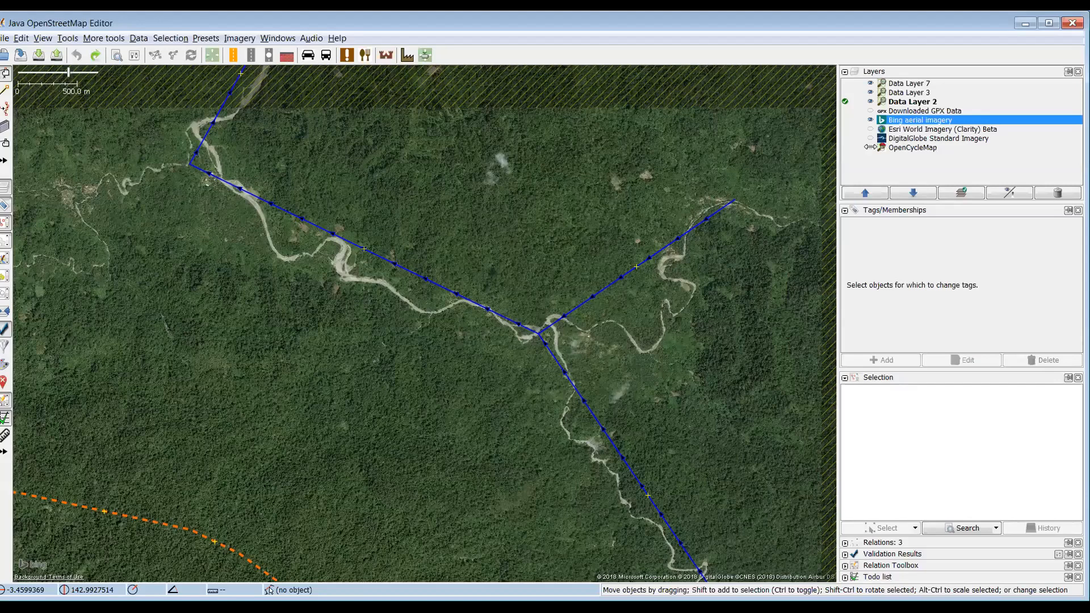
- Show the OpenCycleMap layer in place of the Bing aerial imagery and inspect its contours along the mapped waterways
left_click(870, 148)
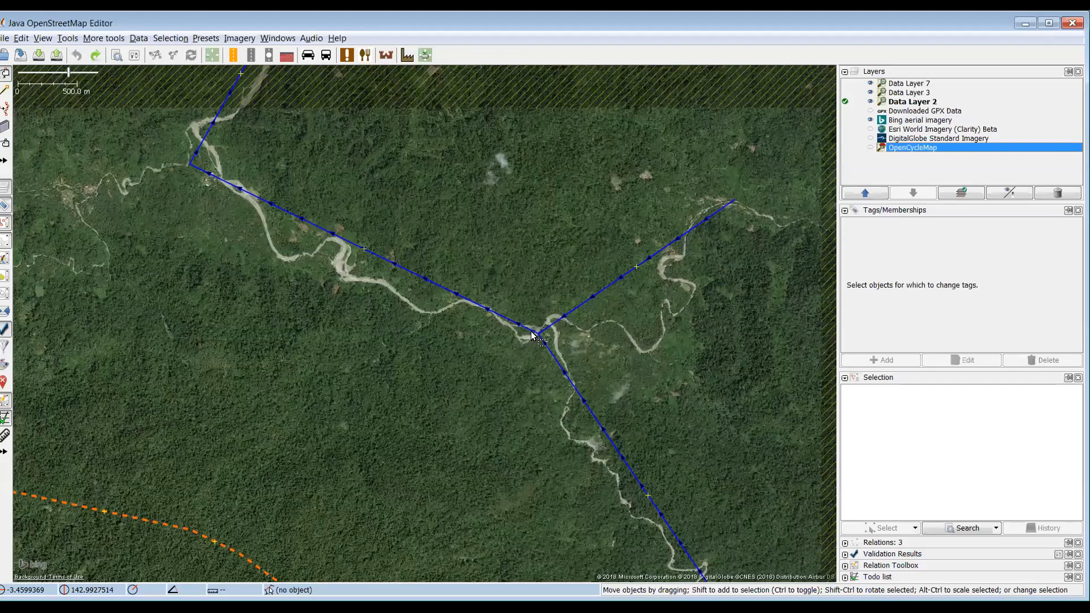
left_click(870, 119)
scroll(442, 353, "up", 2)
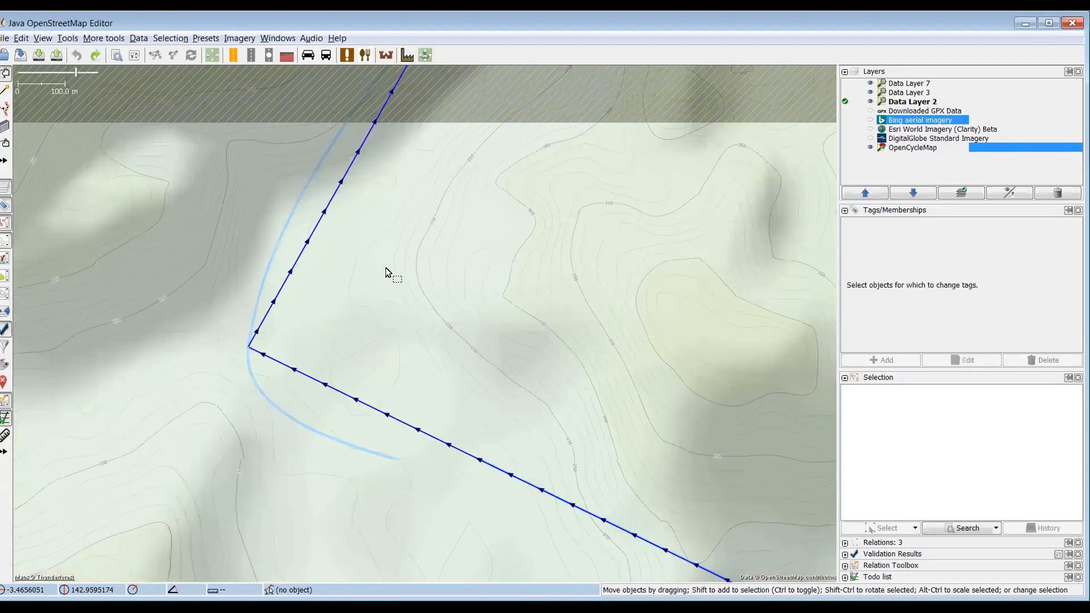
scroll(409, 293, "up", 2)
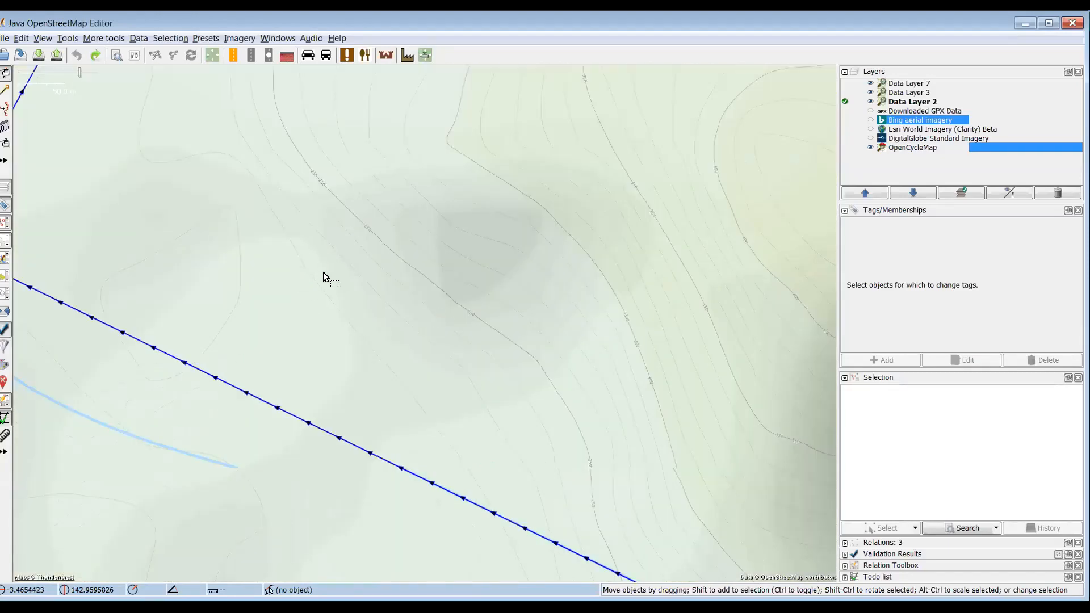
scroll(142, 296, "down", 2)
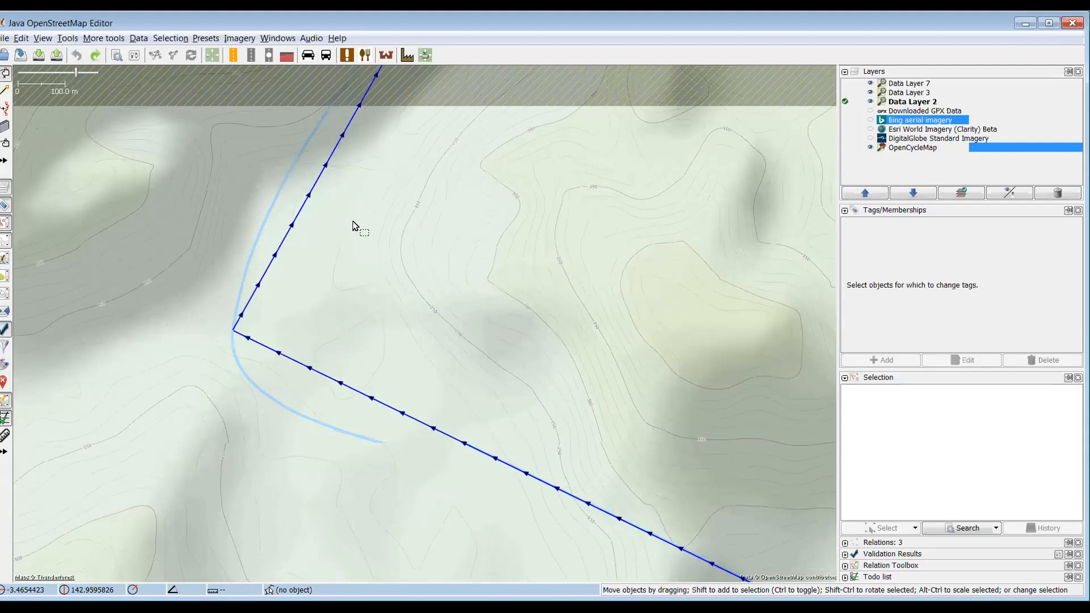
scroll(352, 224, "down", 3)
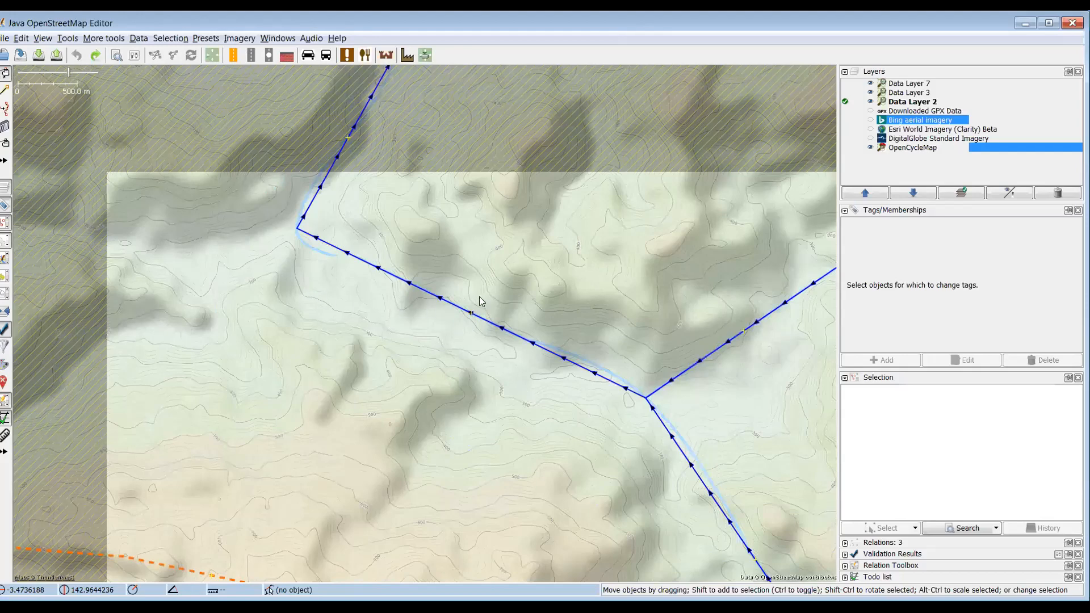
scroll(480, 301, "down", 2)
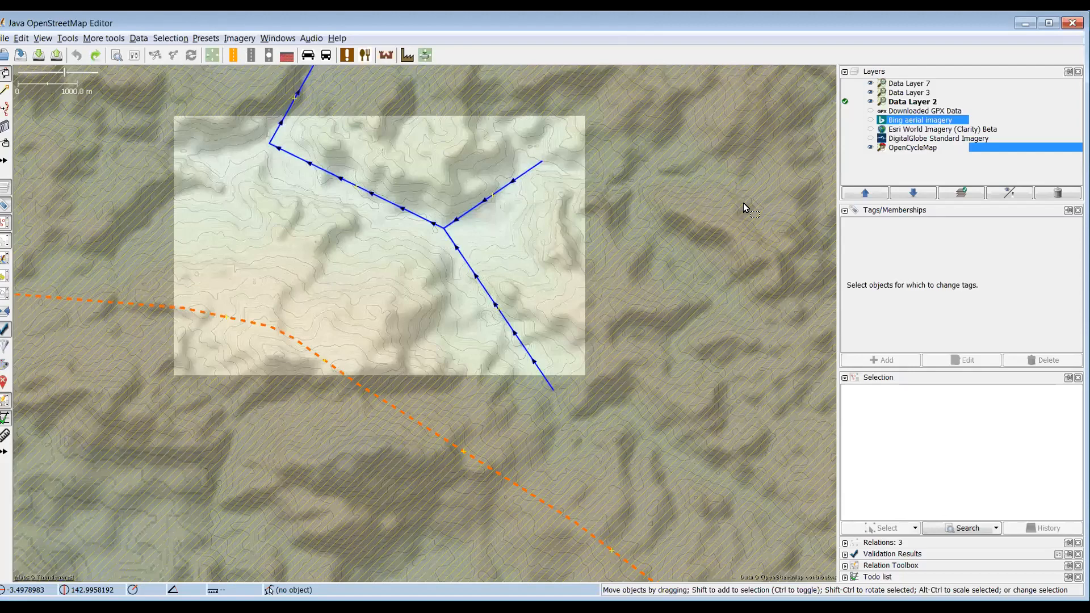
- Try lowering the gamma and opacity of the Bing aerial imagery so that OpenCycleMap beneath shows through
key("F12")
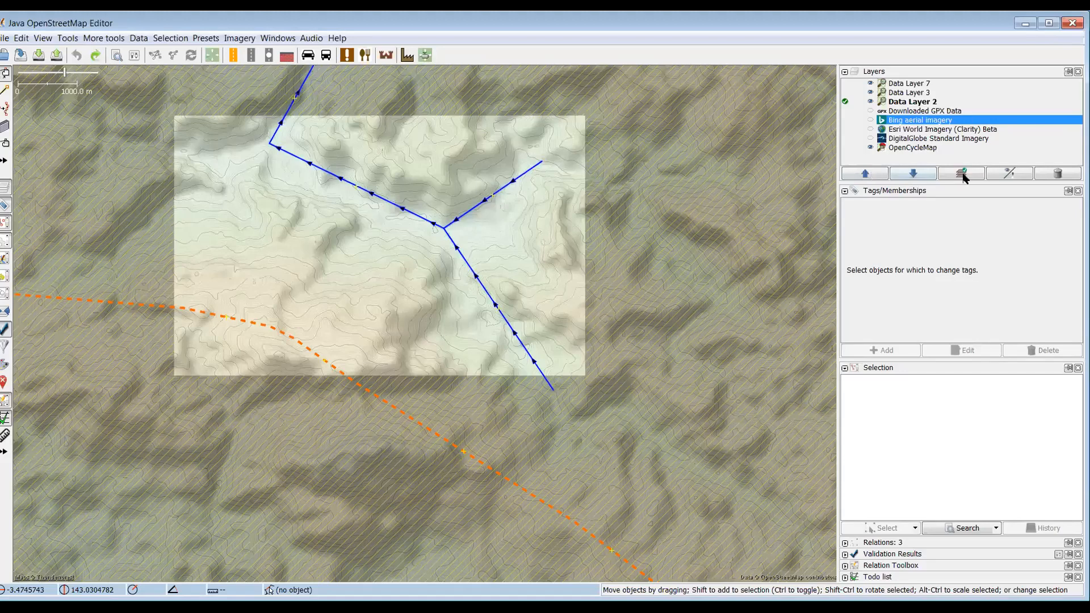
left_click(1008, 176)
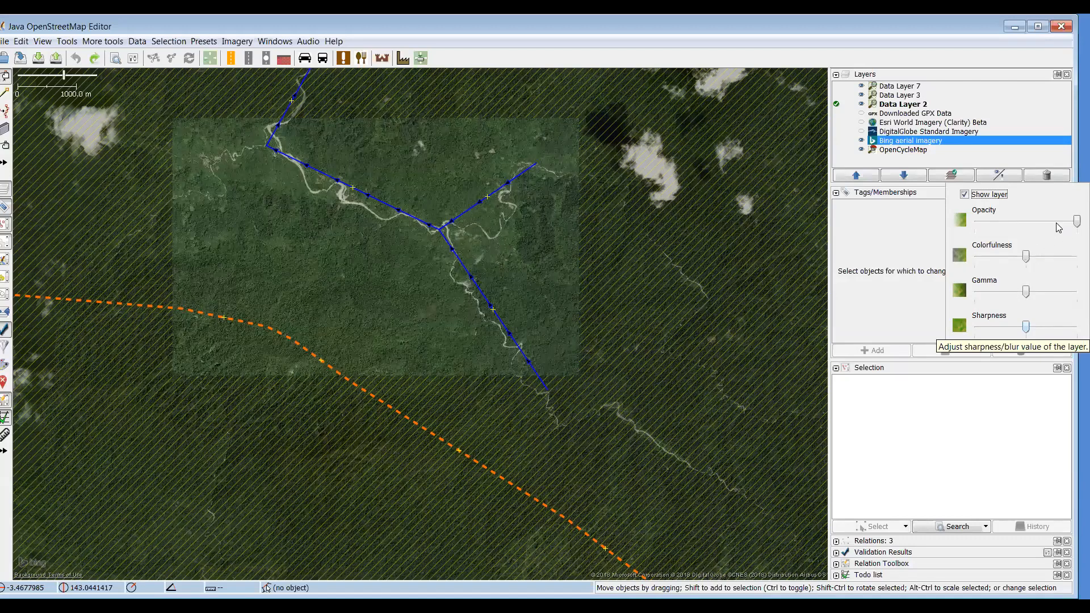
key("Left")
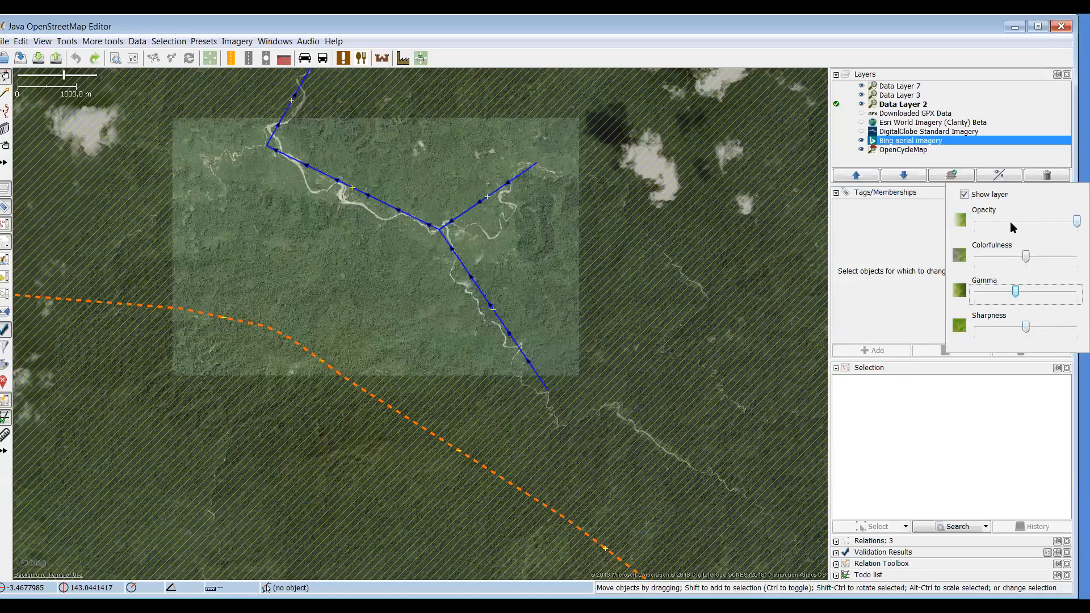
left_click(994, 223)
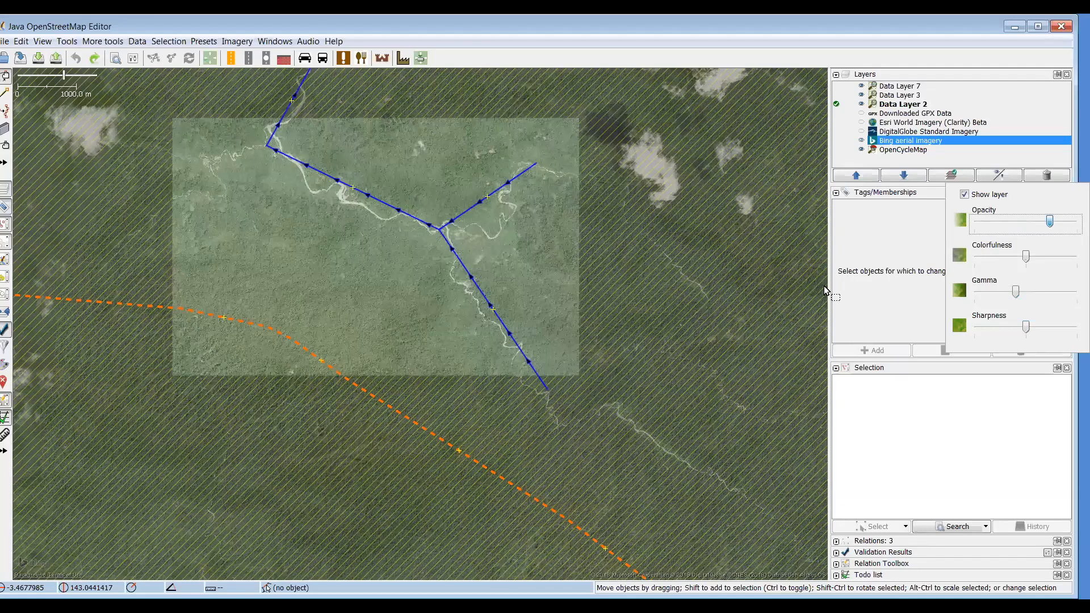
left_click_drag(1050, 222, 996, 221)
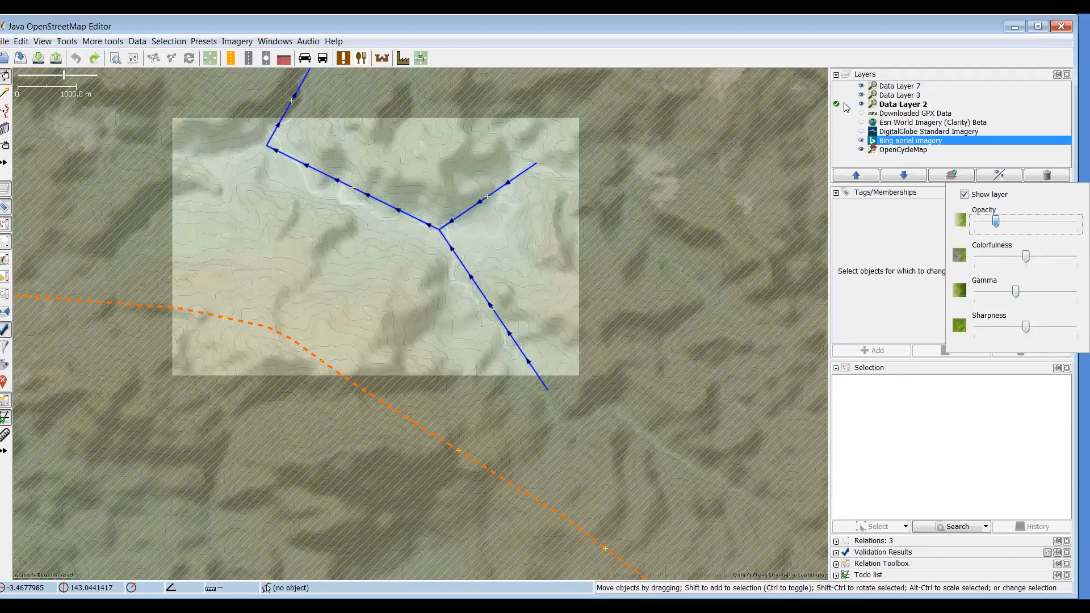
key("End")
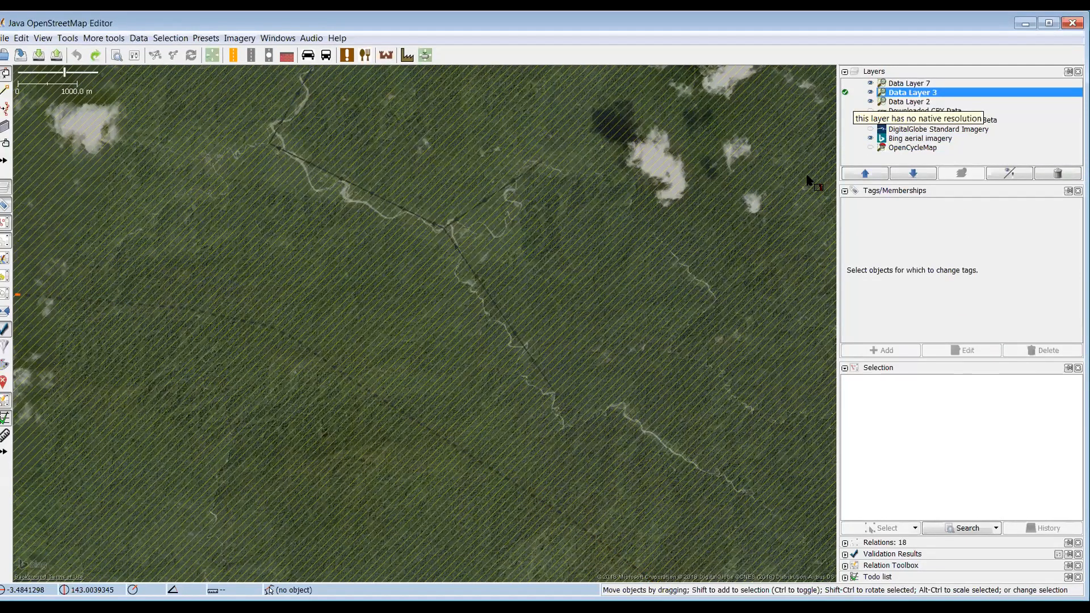
- Show the DigitalGlobe Standard Imagery above Bing and compare how both align with the mapped buildings in Data Layer 3
scroll(809, 180, "up", 10)
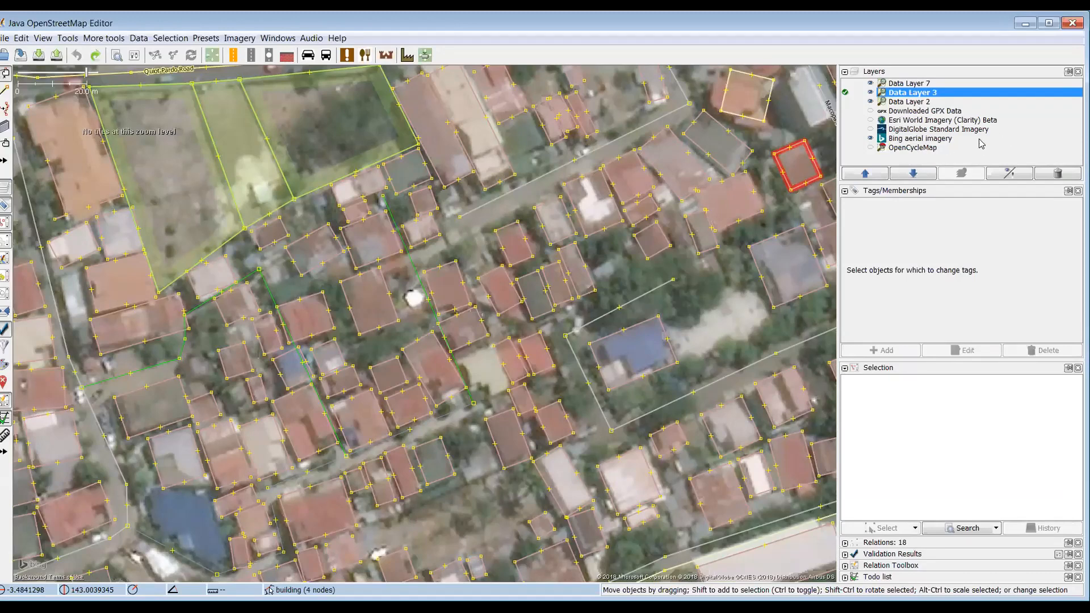
left_click(870, 131)
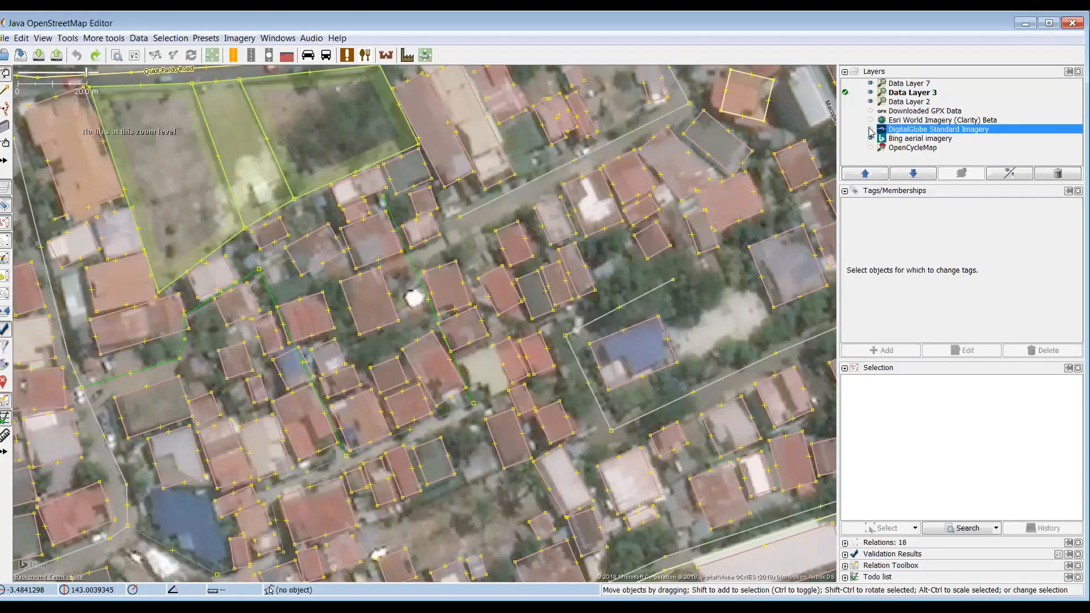
left_click(870, 130)
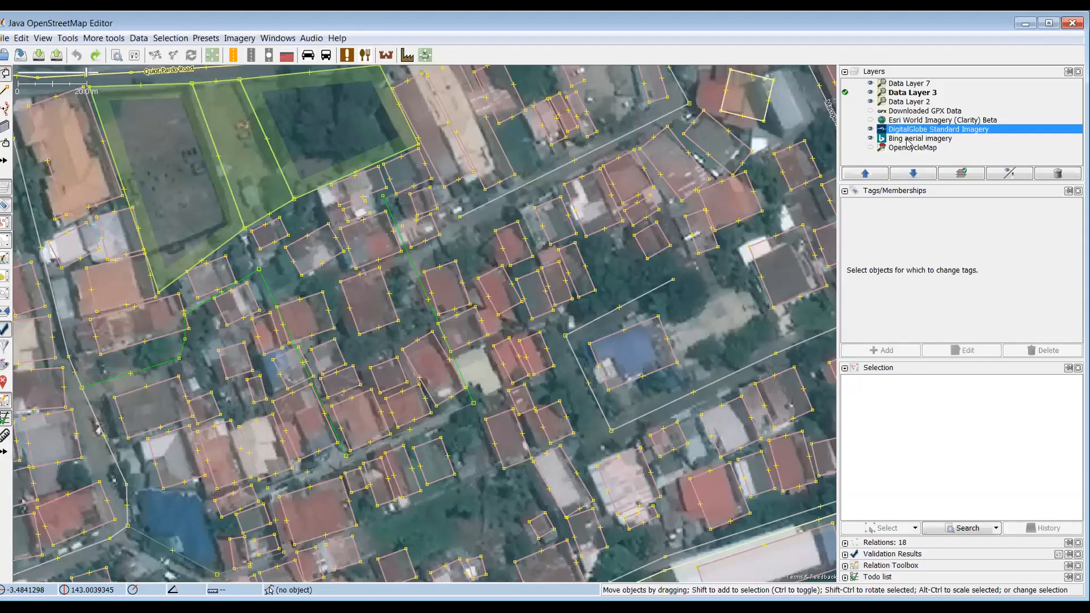
left_click(872, 131)
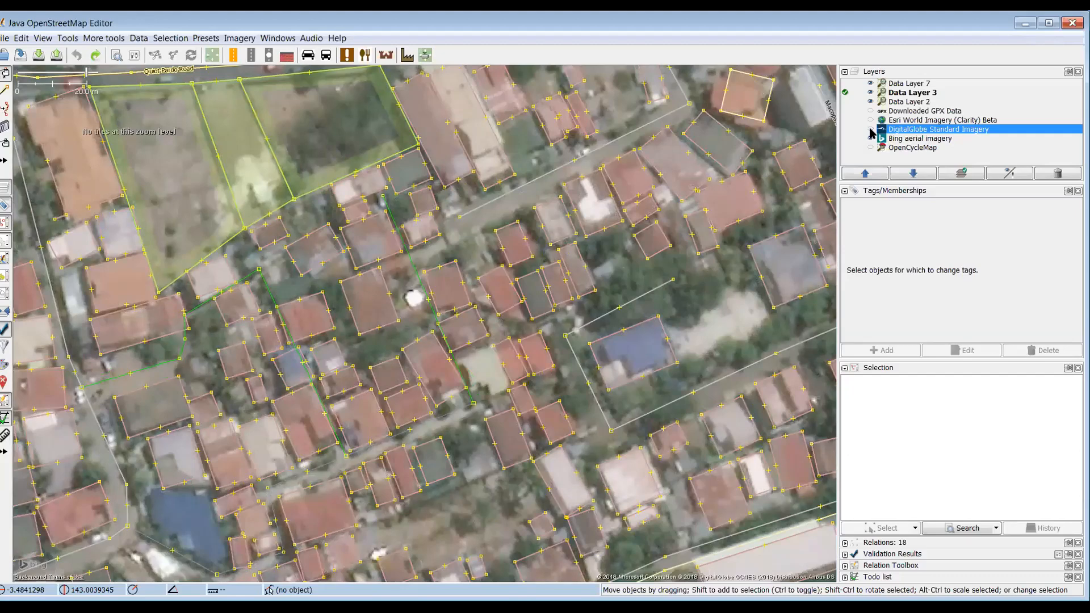
left_click(871, 131)
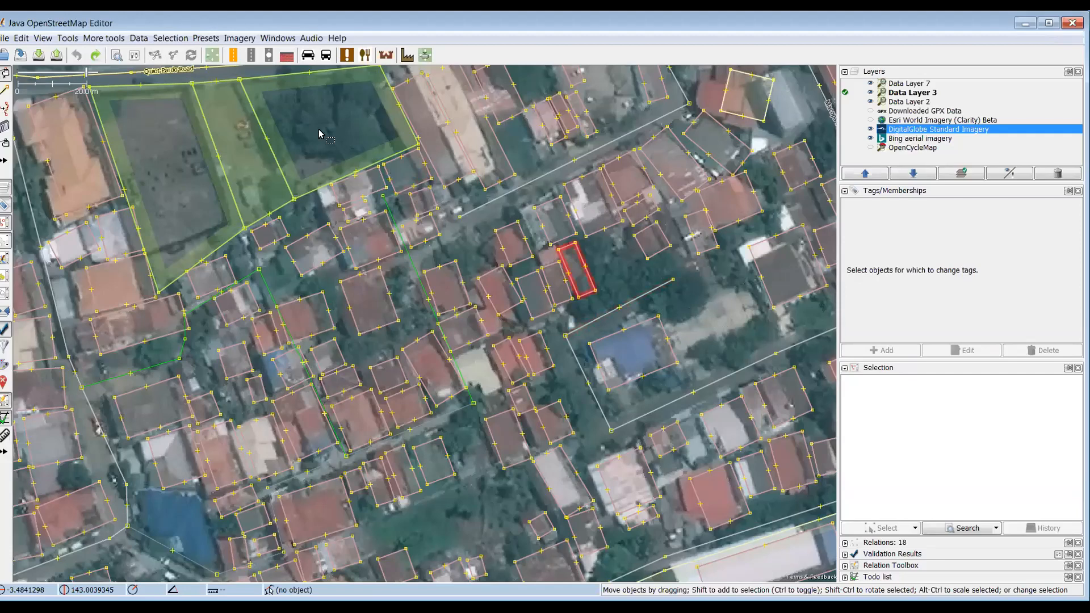
- Try to align the DigitalGlobe Standard Imagery with the mapped buildings using a manual imagery offset of 3.05; 0.51
left_click(240, 39)
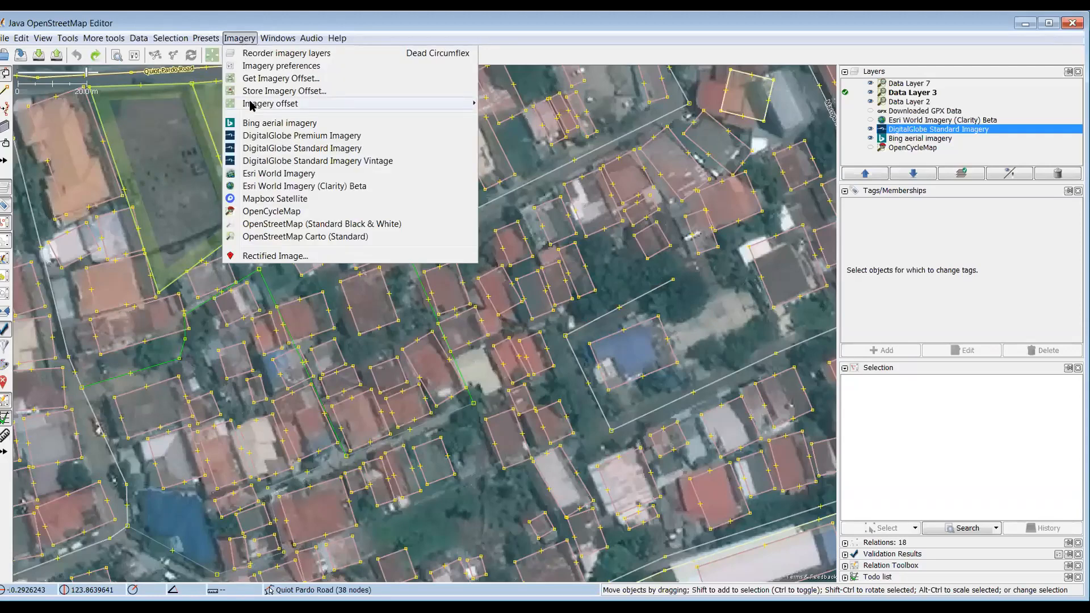
mouse_move(277, 106)
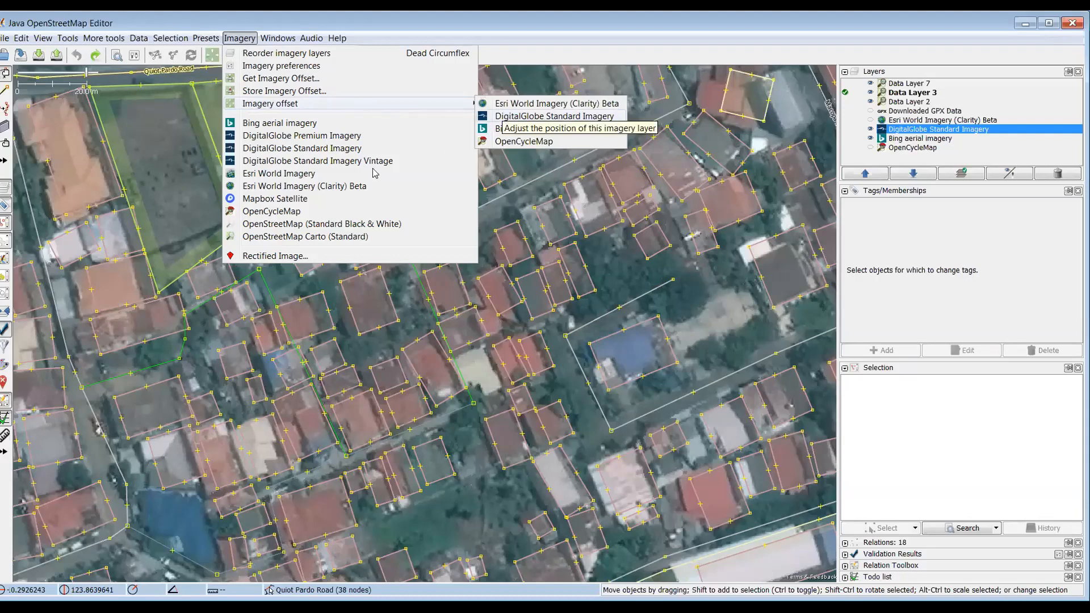
left_click(218, 66)
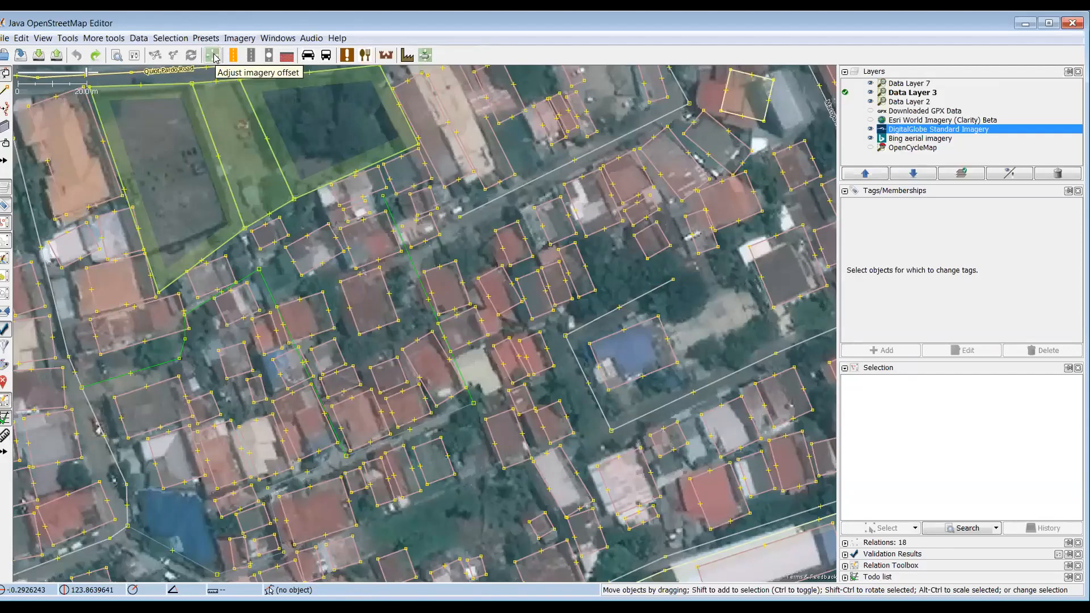
left_click(213, 55)
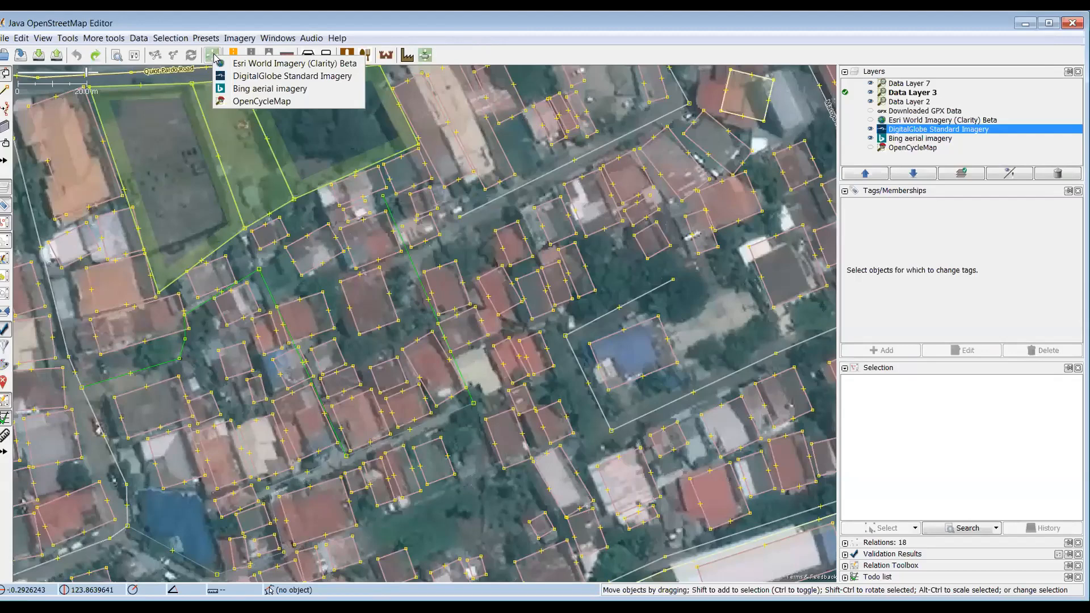
left_click(249, 78)
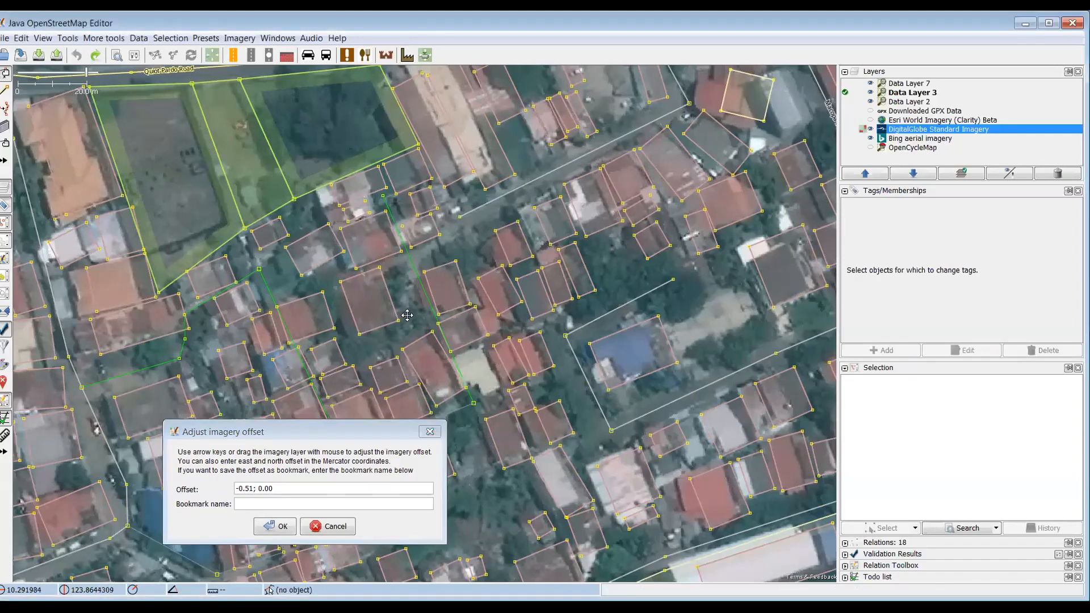
left_click_drag(403, 315, 412, 314)
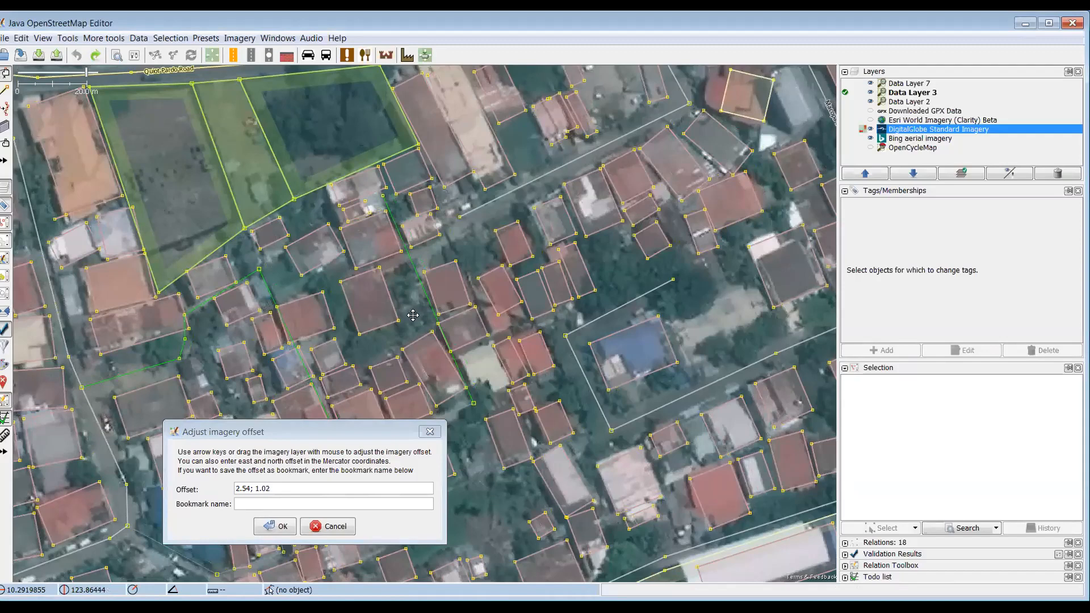
left_click_drag(412, 317, 415, 314)
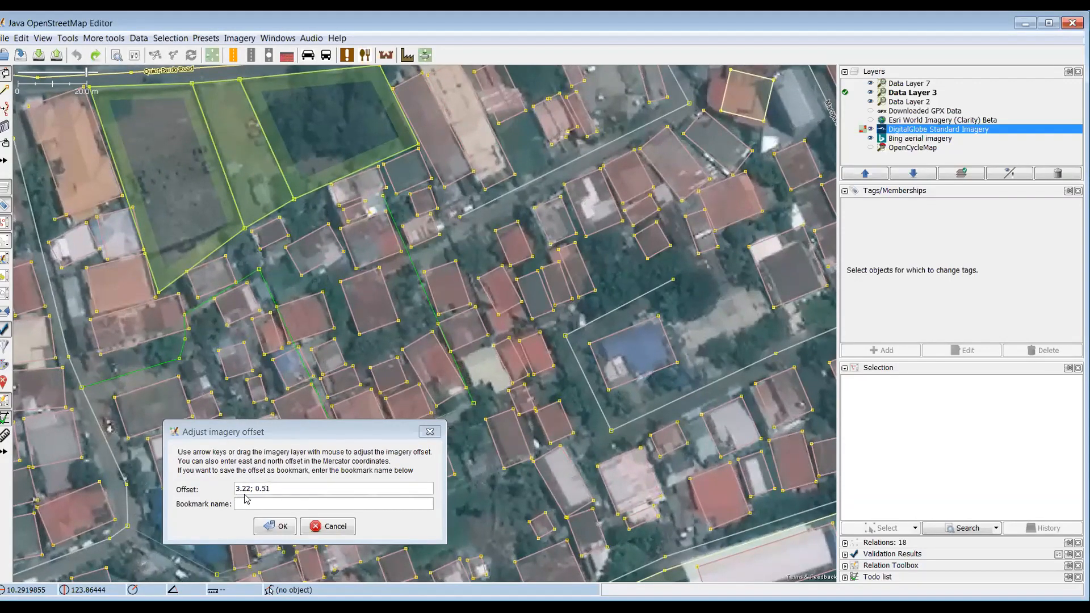
key("Left")
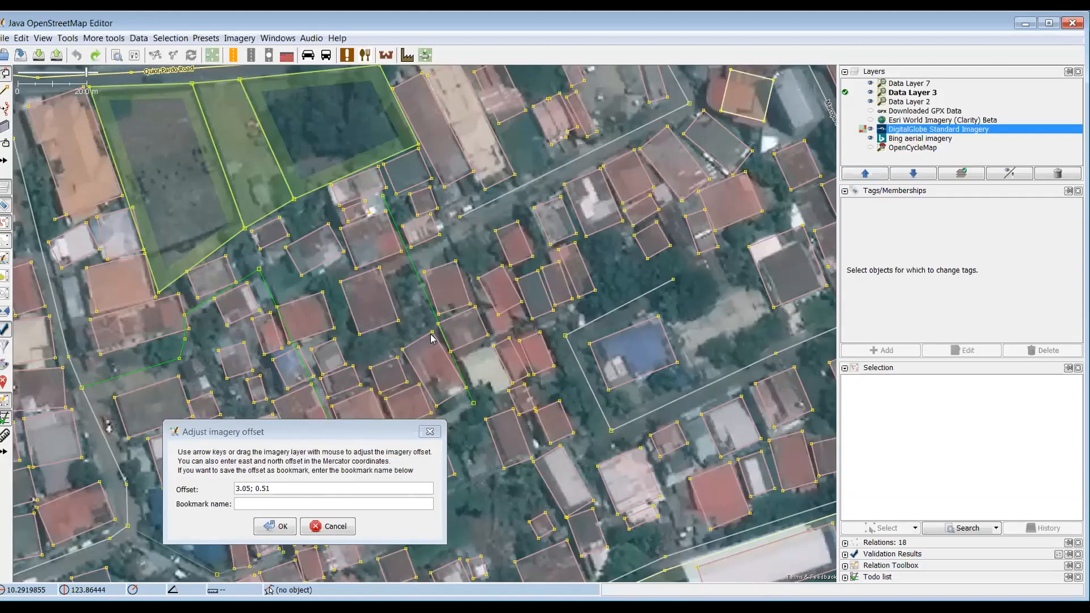
left_click_drag(356, 437, 432, 339)
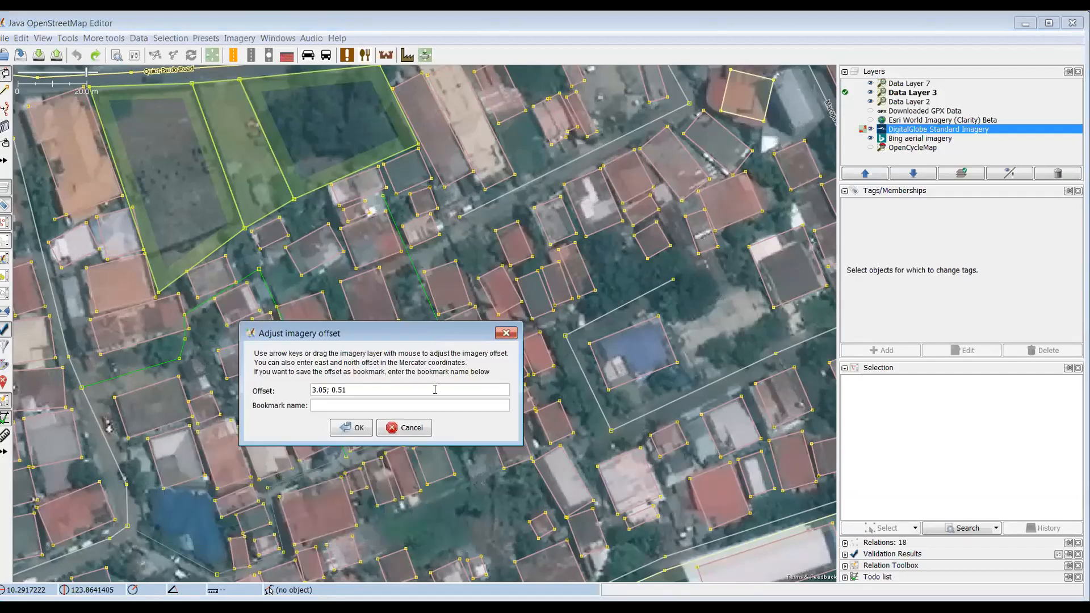
left_click(420, 430)
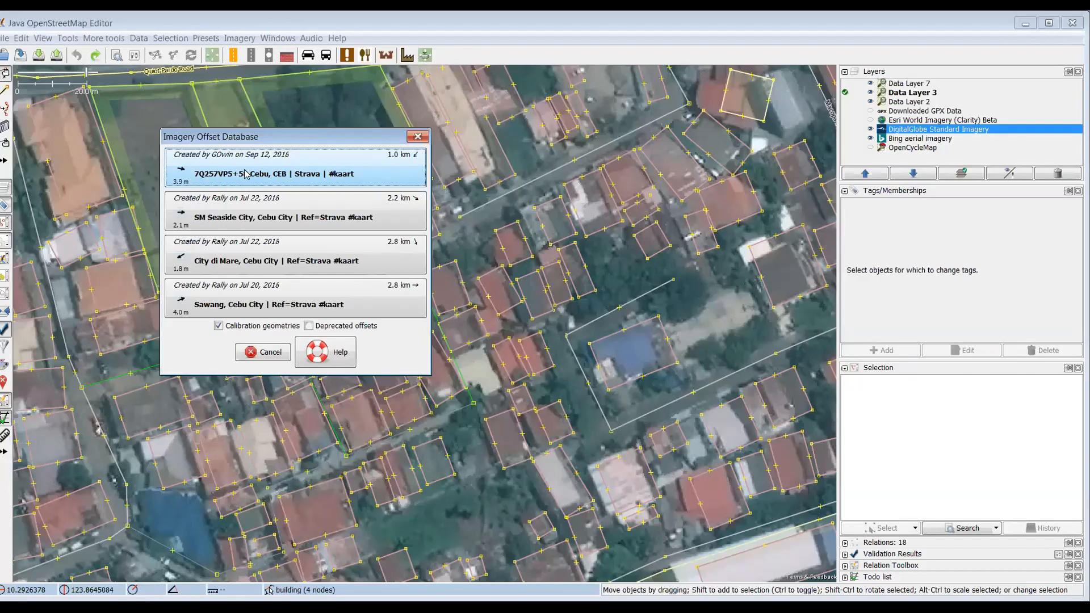
- Apply the nearest stored Cebu offset (3.9 m, Strava, #kaart) from the Imagery Offset Database to the DigitalGlobe Standard Imagery
left_click(287, 164)
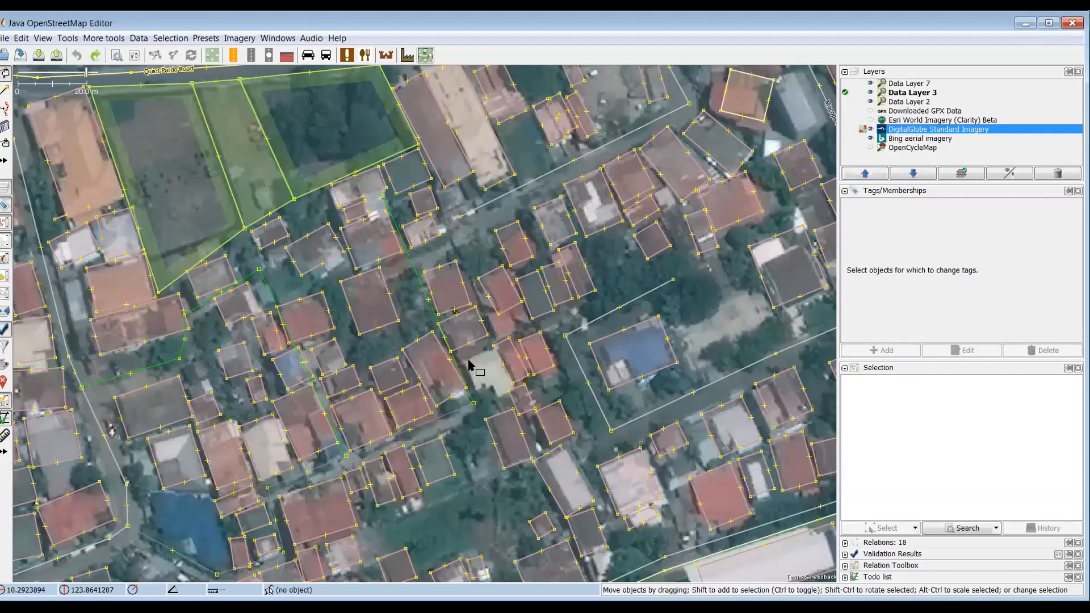
scroll(469, 364, "down", 2)
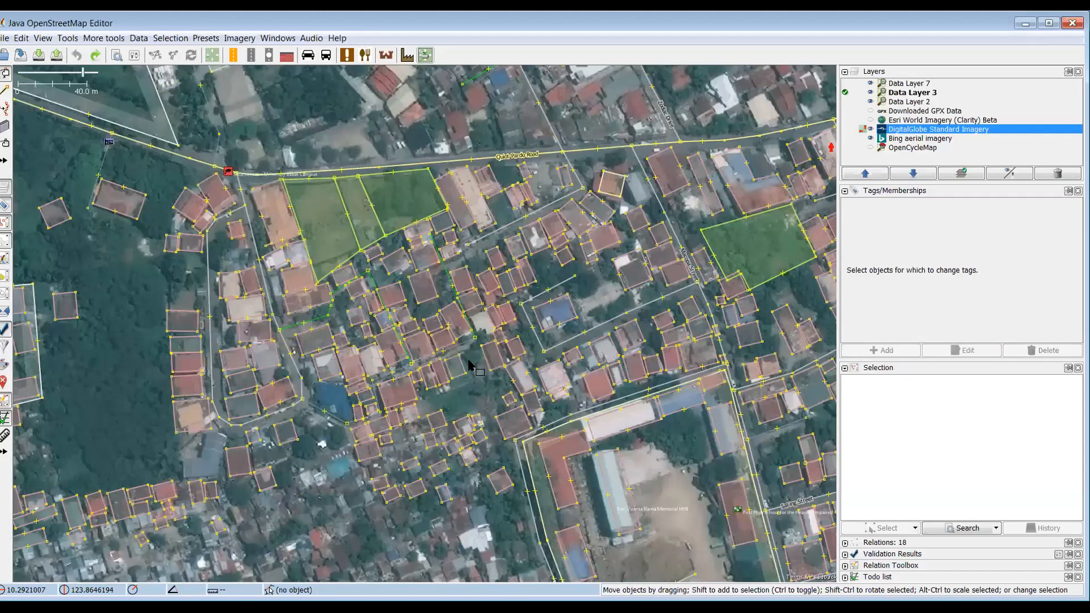
scroll(469, 364, "down", 2)
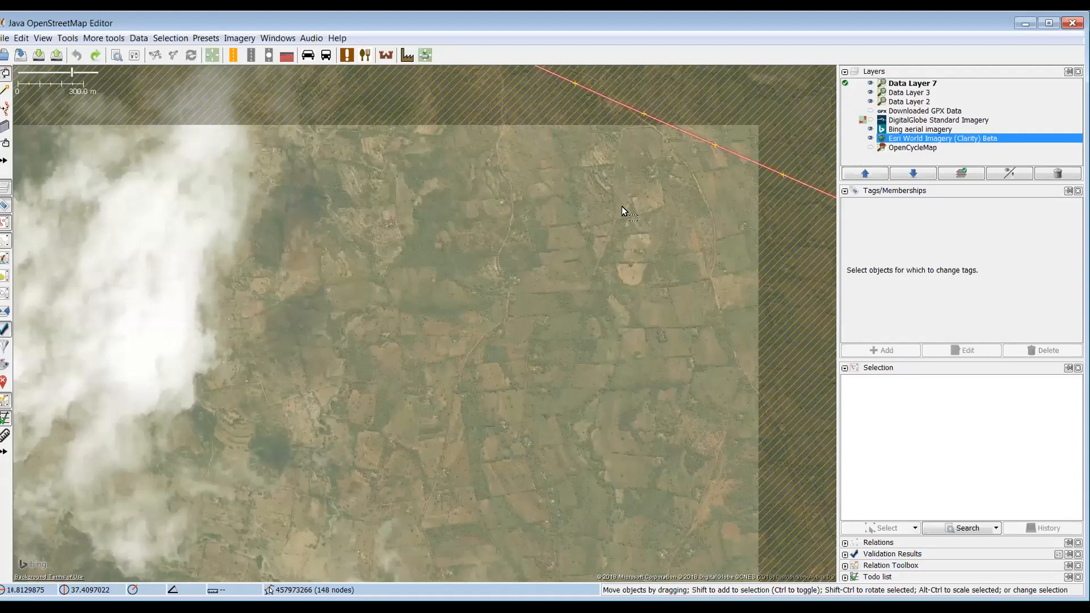
- Compare the Bing aerial imagery with Esri World Imagery (Clarity) Beta around the road junction in Data Layer 7
scroll(622, 206, "up", 3)
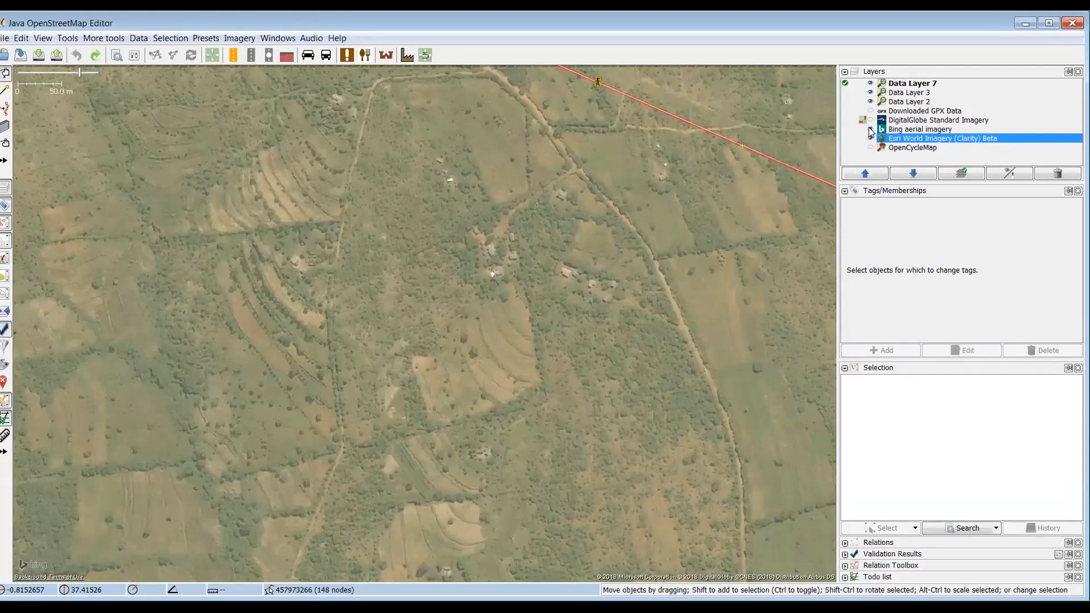
left_click(870, 130)
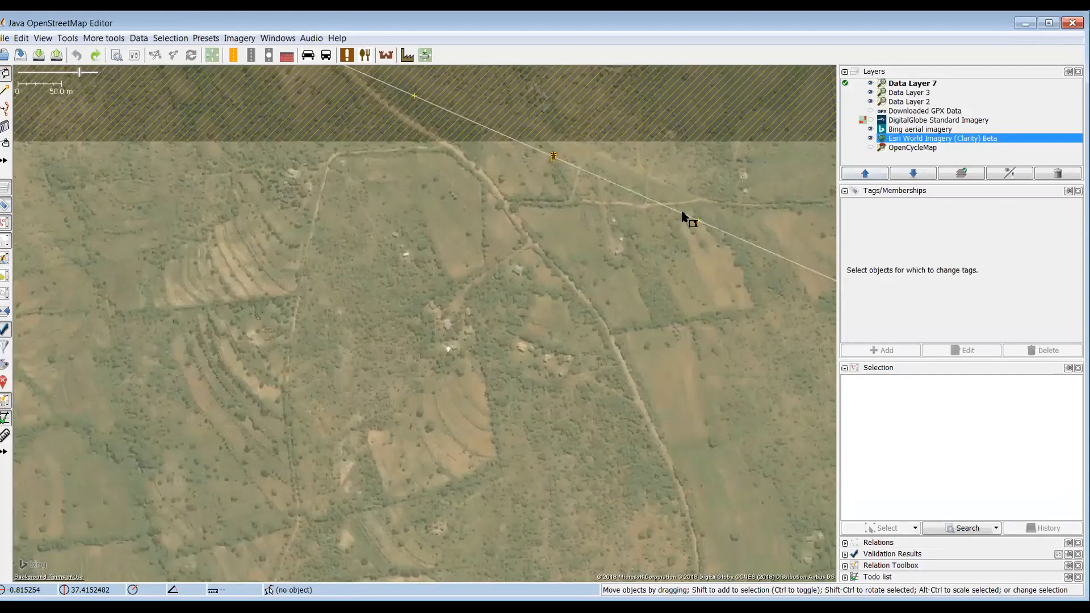
left_click(871, 130)
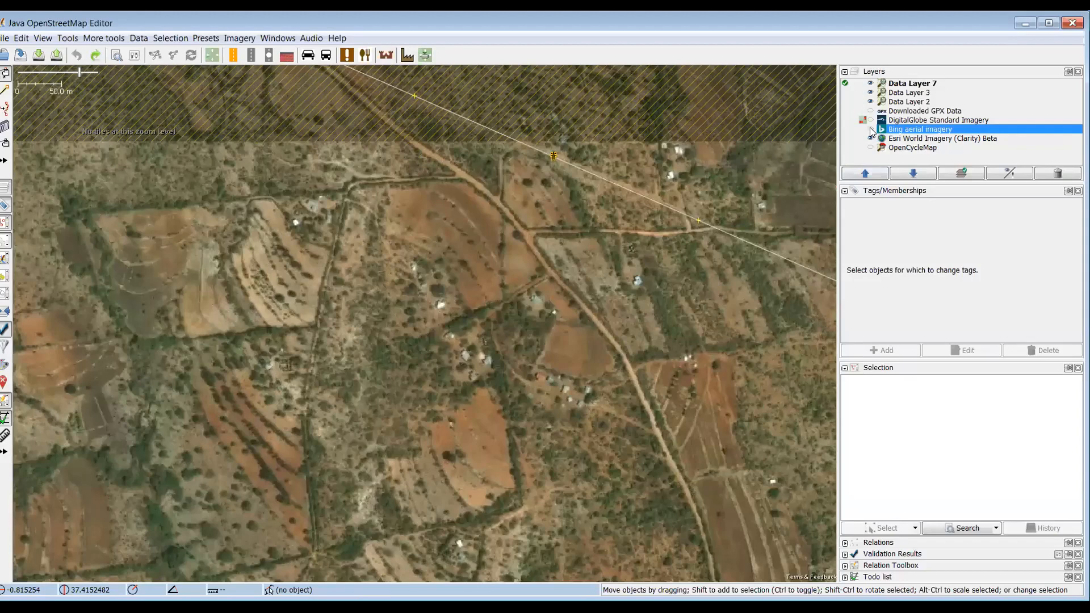
key("plus")
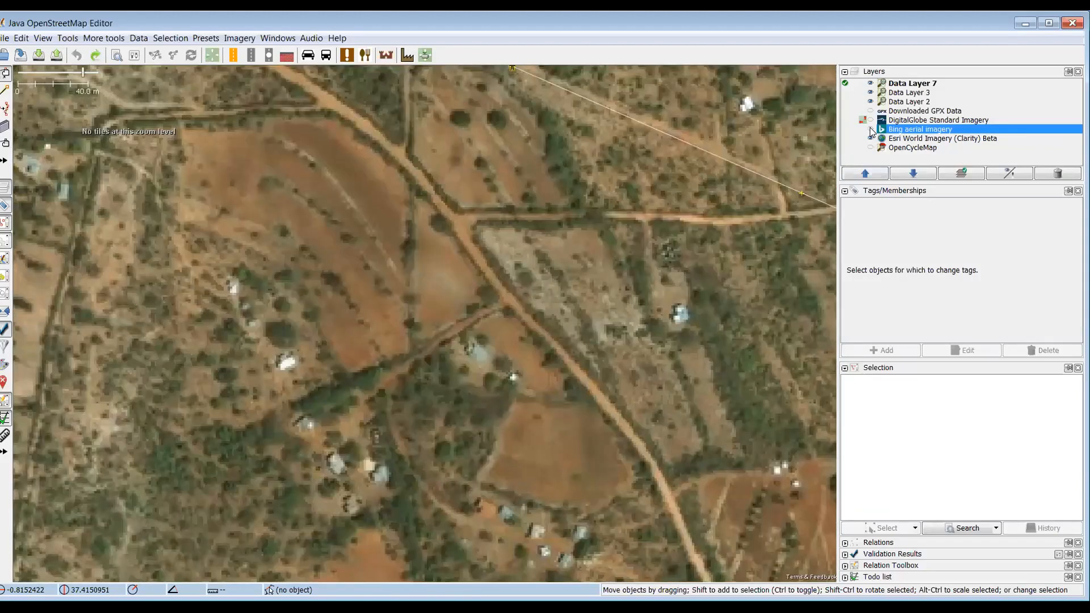
left_click(871, 130)
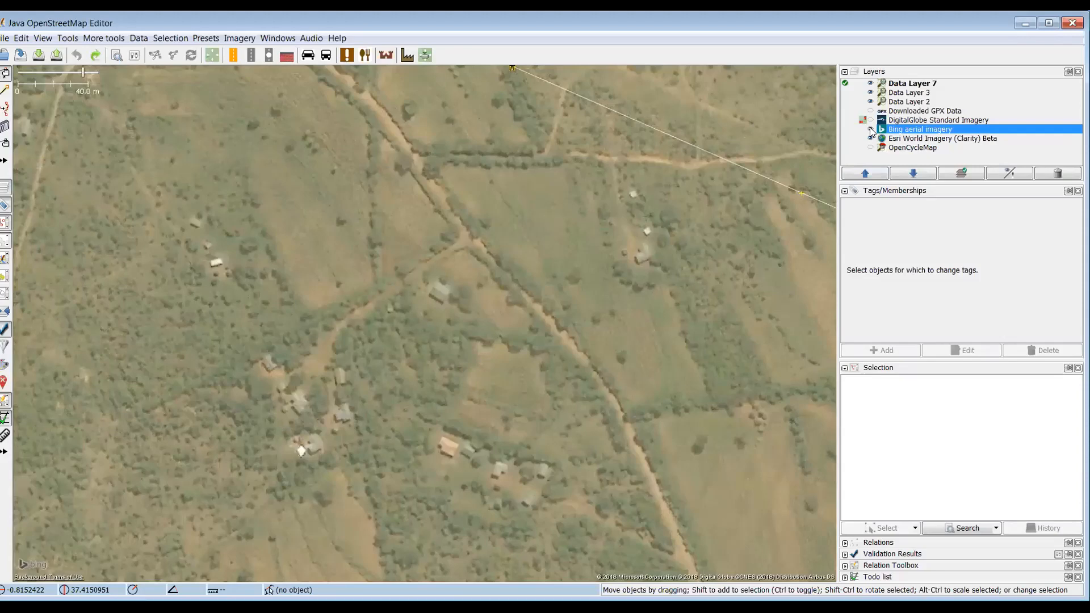
- Review the Raw GPS data option for downloading map data and check the Downloaded GPX Data layer over the visible Bing aerial imagery
left_click(871, 130)
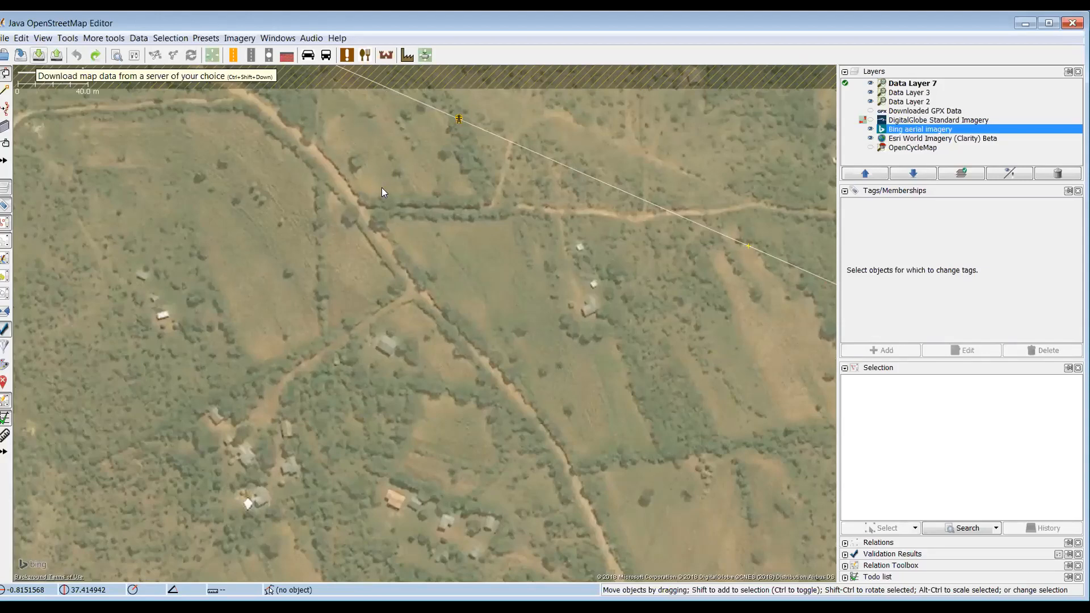
key("ctrl+shift+Down")
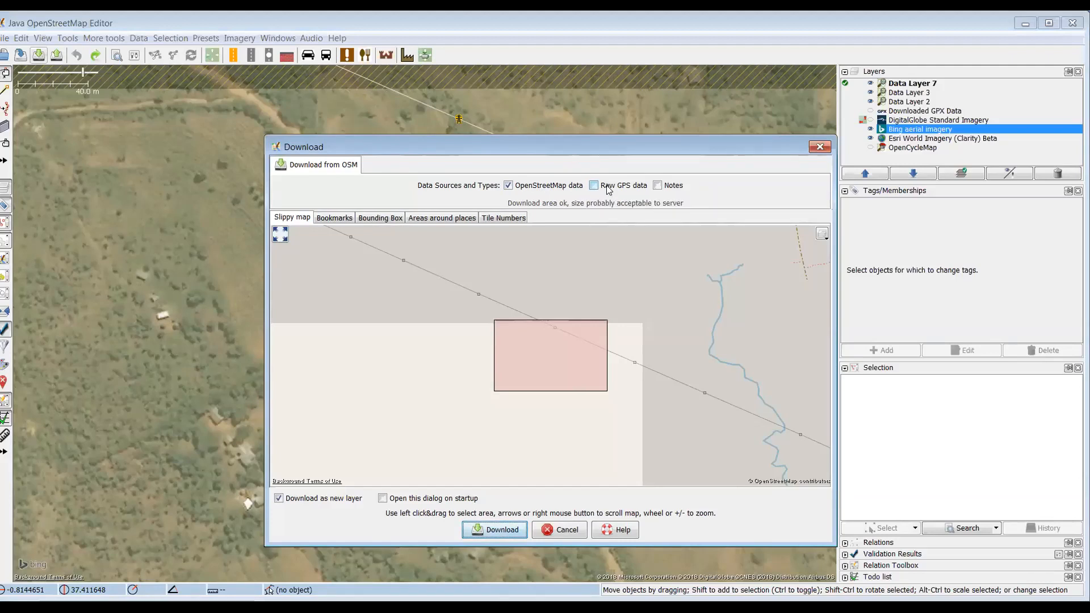
left_click(818, 148)
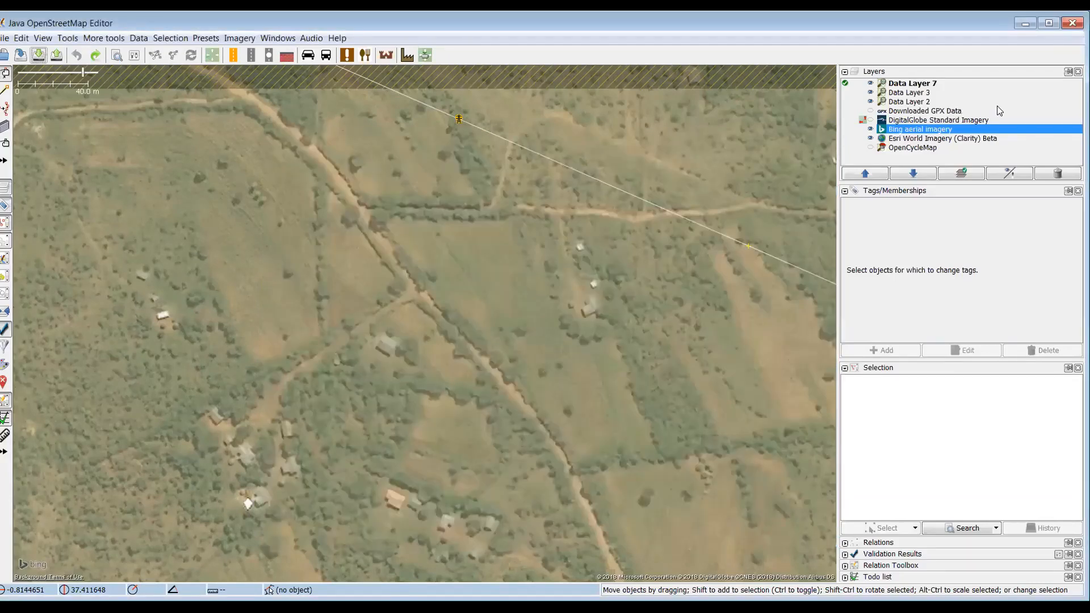
left_click(1001, 111)
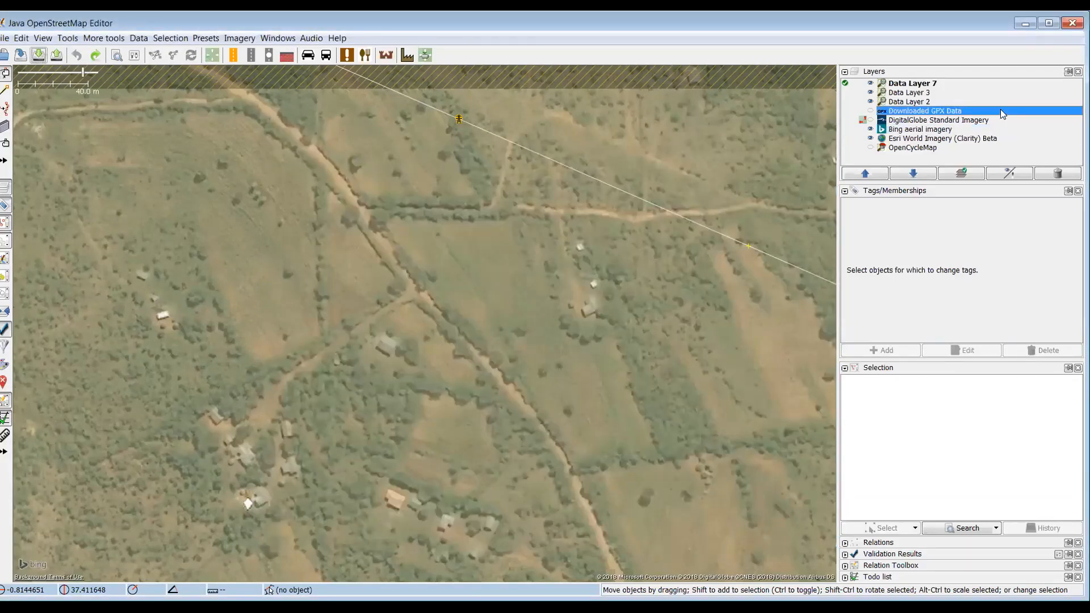
left_click(870, 110)
left_click(871, 111)
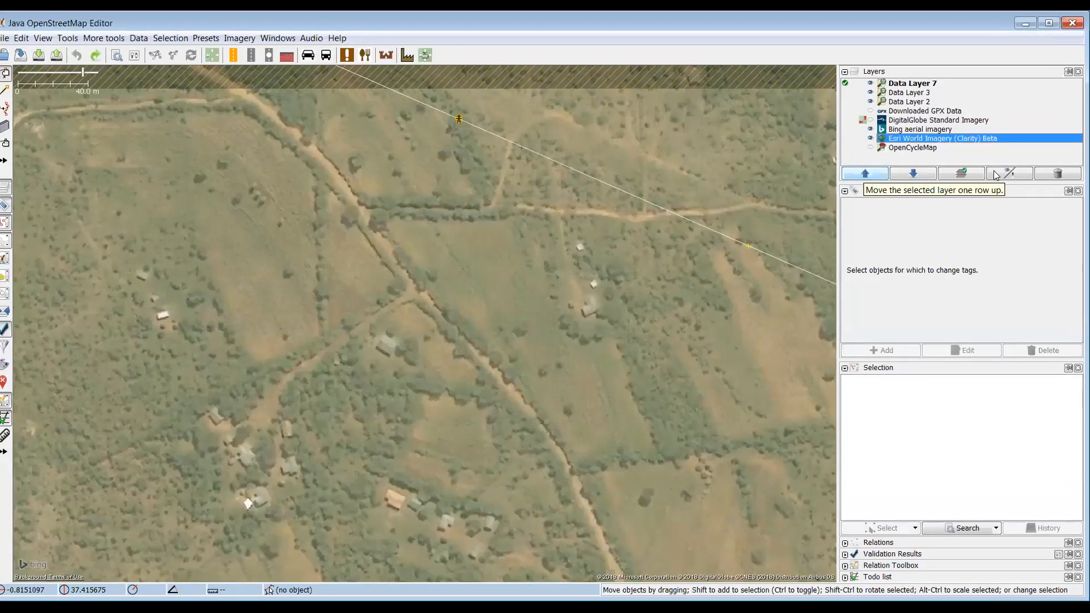
- Place Esri World Imagery (Clarity) Beta above Bing aerial imagery and reduce its opacity until both images blend around the road junction
left_click(996, 175)
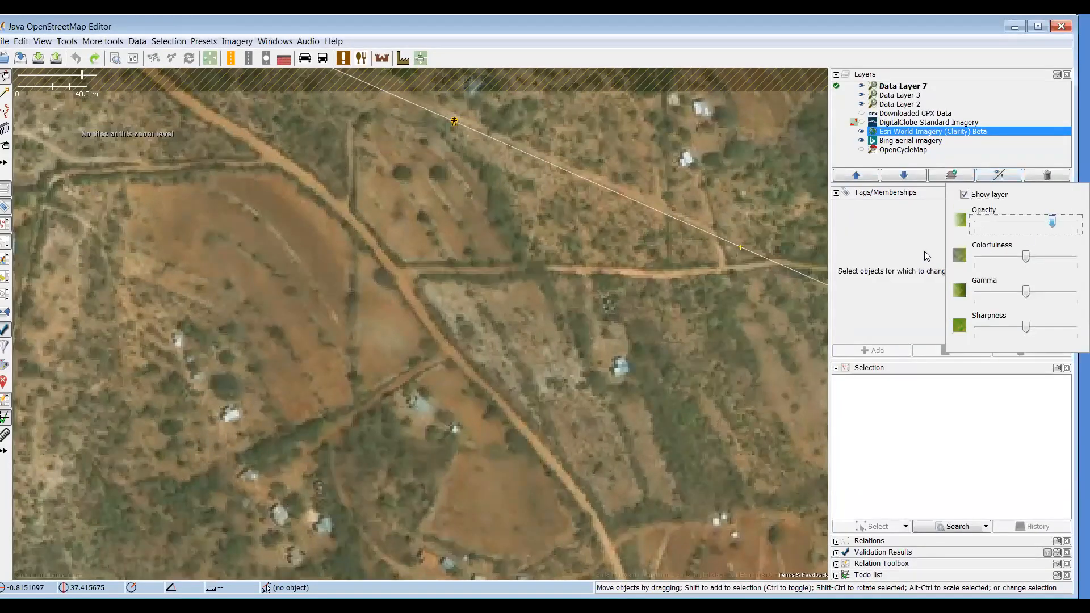
scroll(926, 256, "down", 11)
scroll(927, 256, "down", 4)
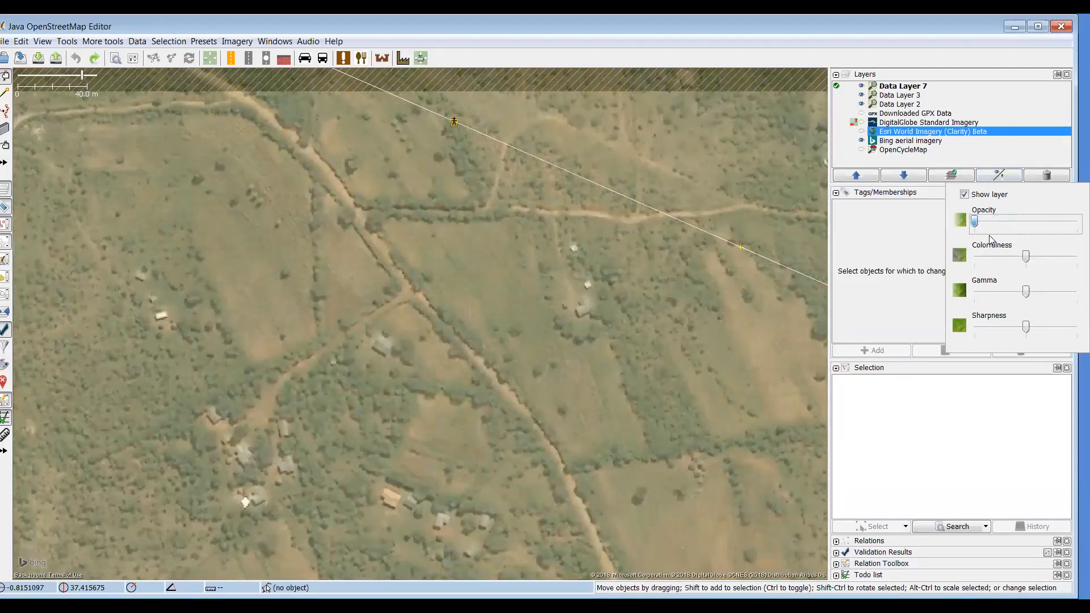
scroll(993, 232, "up", 3)
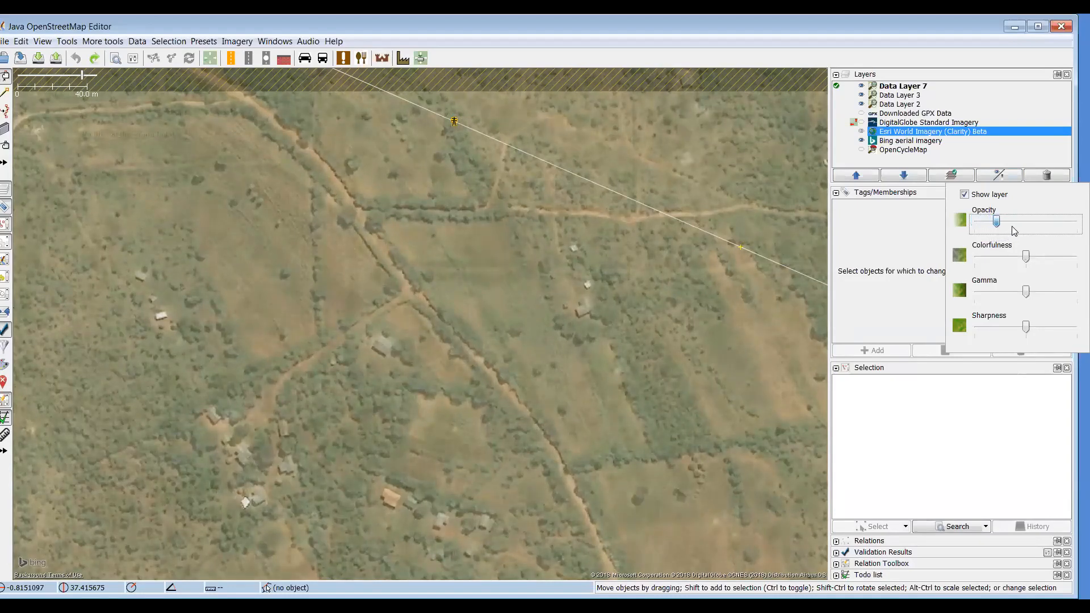
scroll(1029, 225, "up", 3)
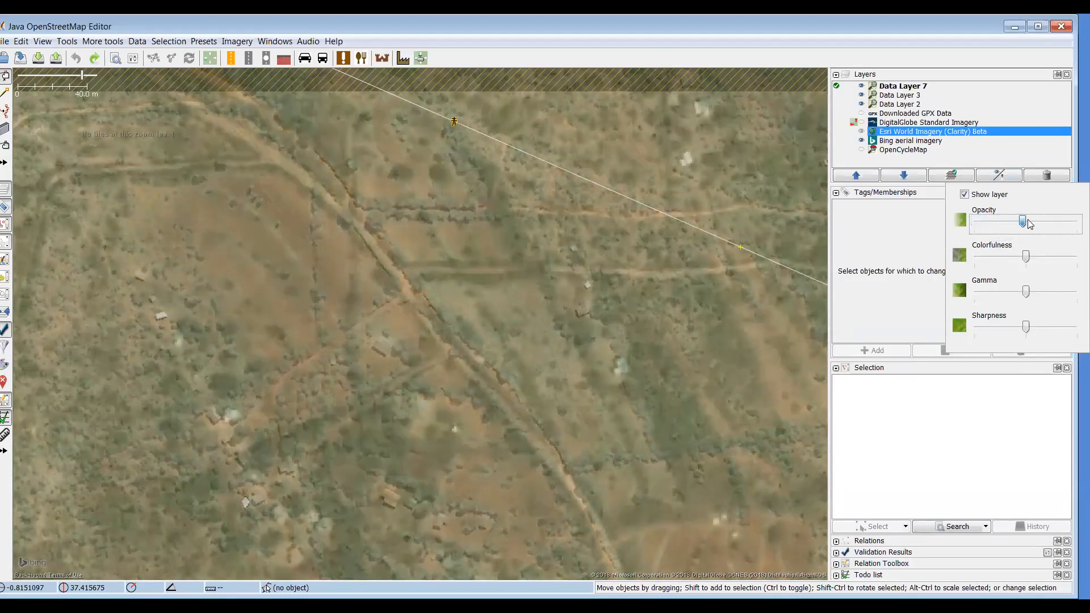
scroll(1028, 225, "up", 2)
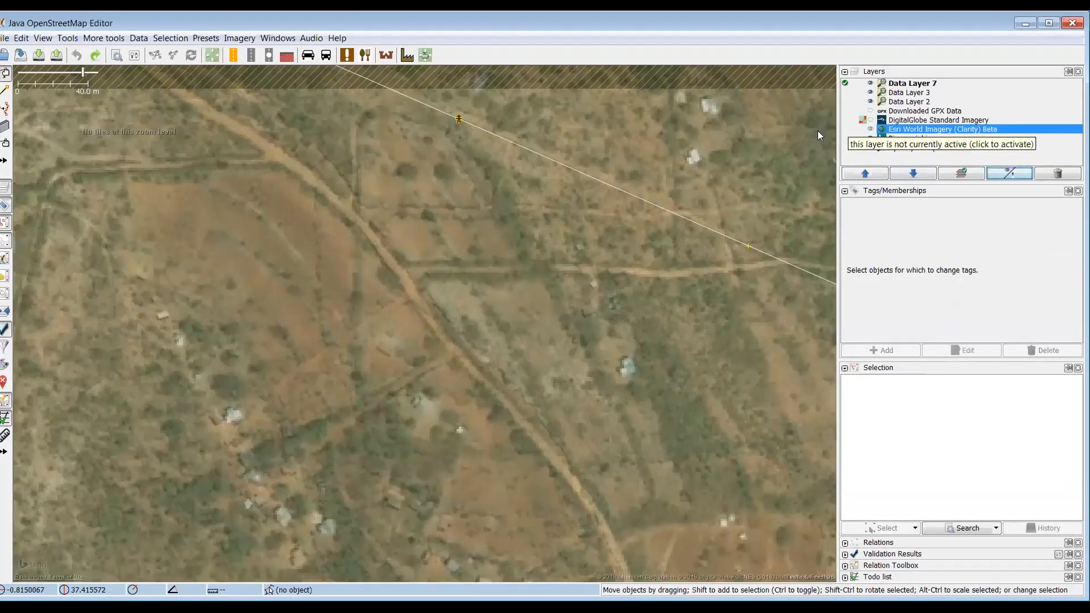
- Activate Esri World Imagery (Clarity) Beta and align its road junction with the Bing imagery using a manual offset of -22.94; 33.10
left_click(845, 129)
left_click(212, 55)
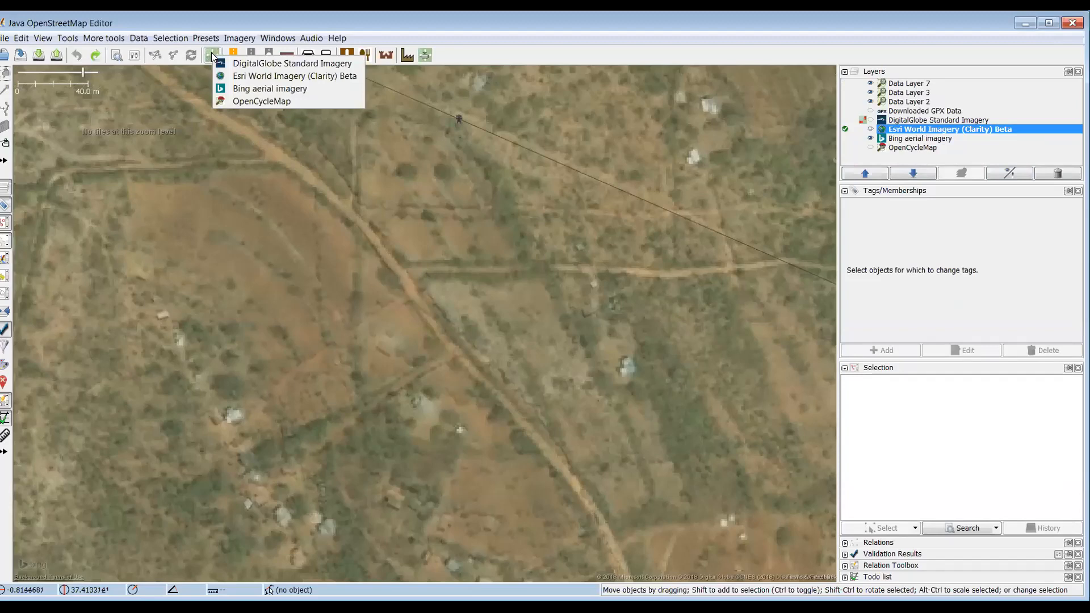
left_click(247, 79)
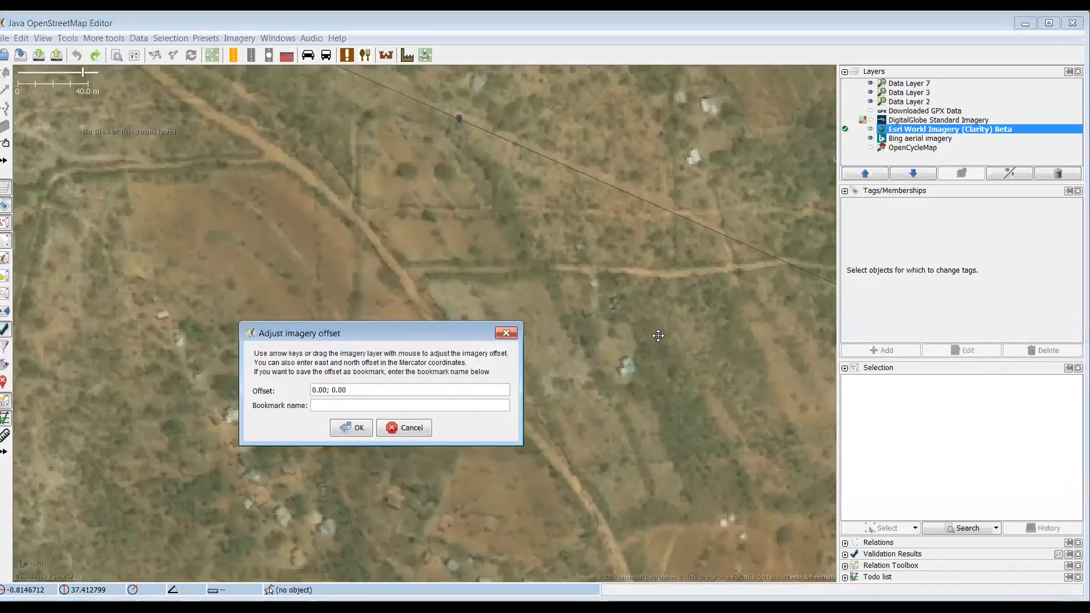
left_click_drag(652, 322, 620, 295)
key("Left")
key("Up")
key("Left")
key("Up")
key("Left")
key("Up")
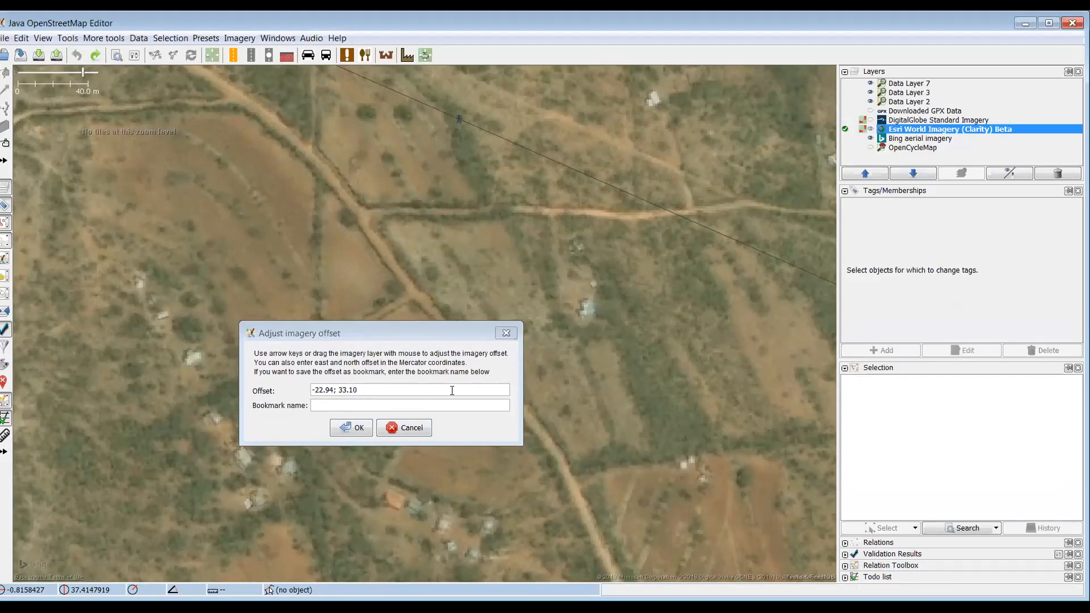
left_click(365, 437)
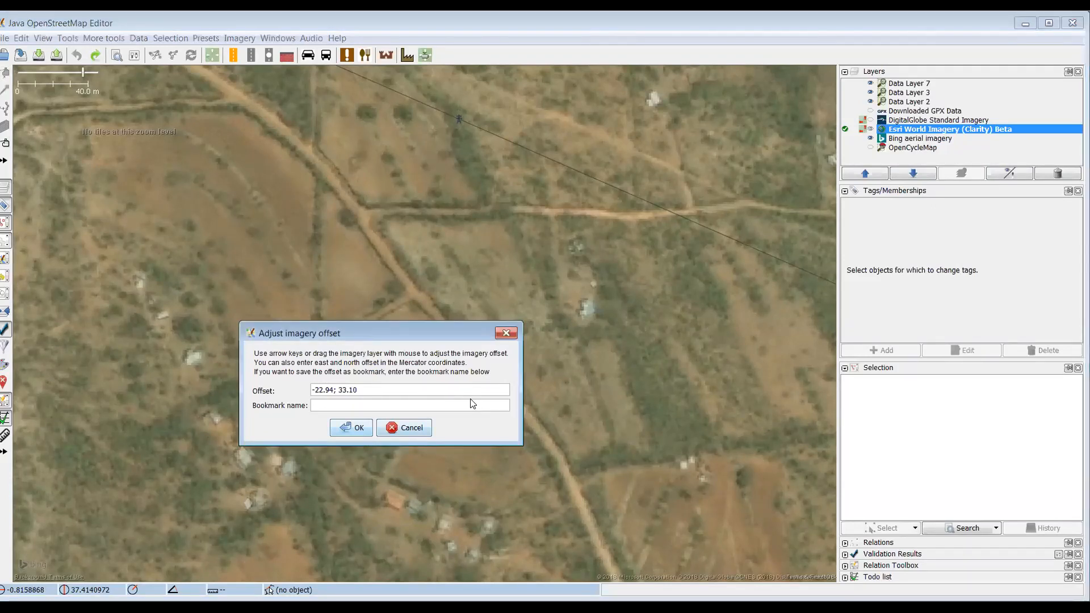
key("Return")
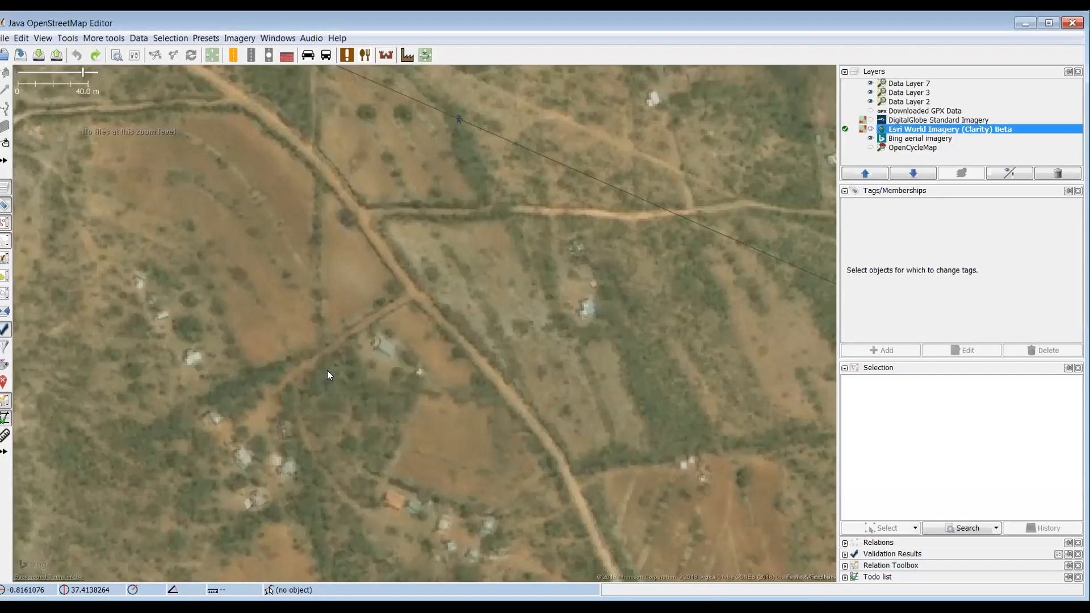
- Compare the Esri and Bing imagery along the winding river and blend them by lowering the Esri layer's opacity to slightly under half
scroll(335, 369, "down", 2)
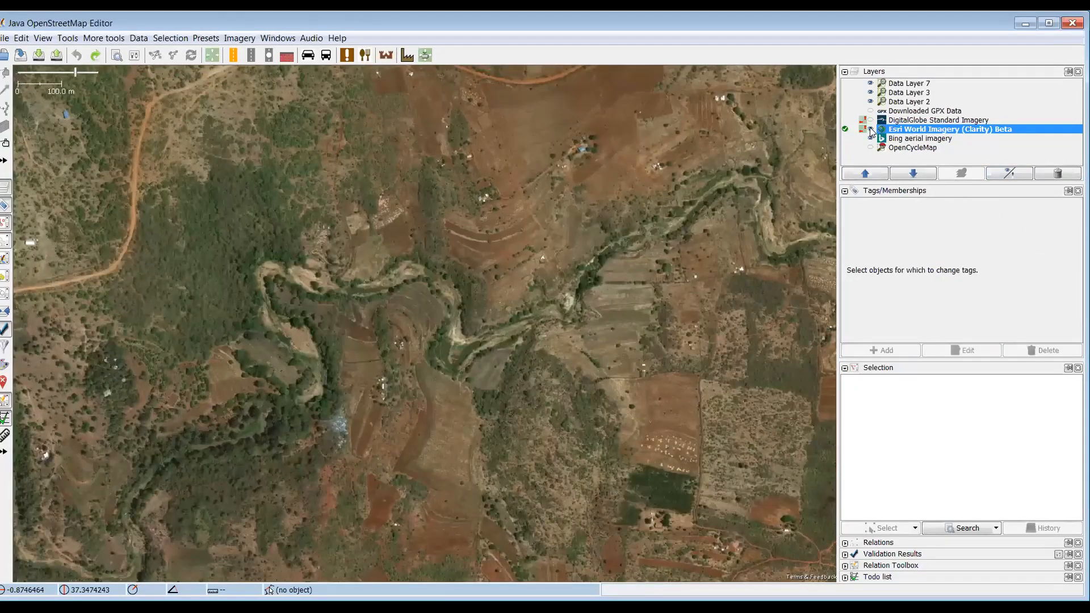
left_click(870, 129)
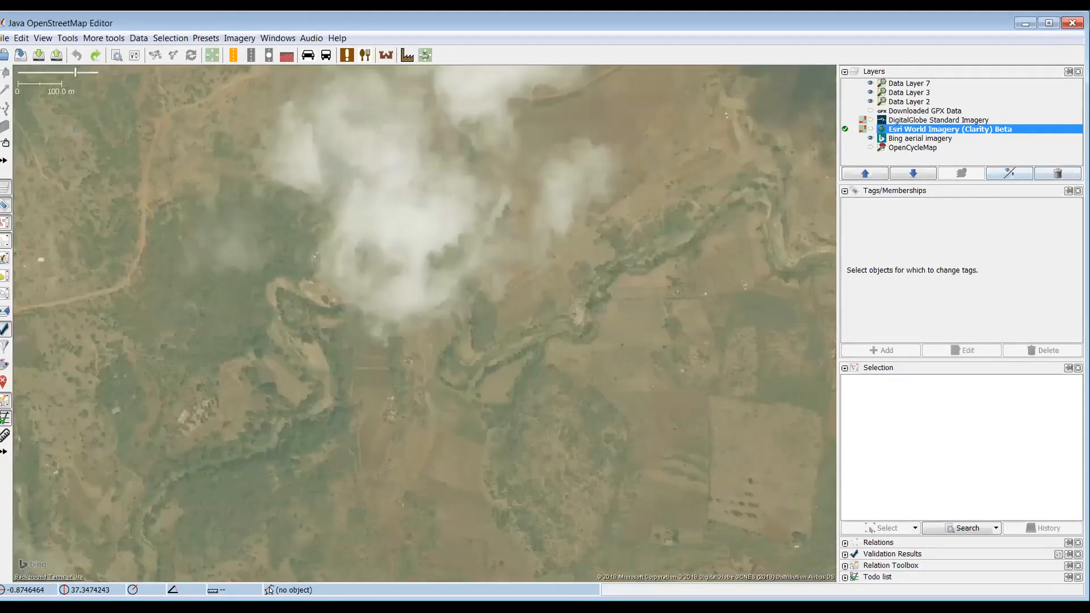
left_click(1009, 173)
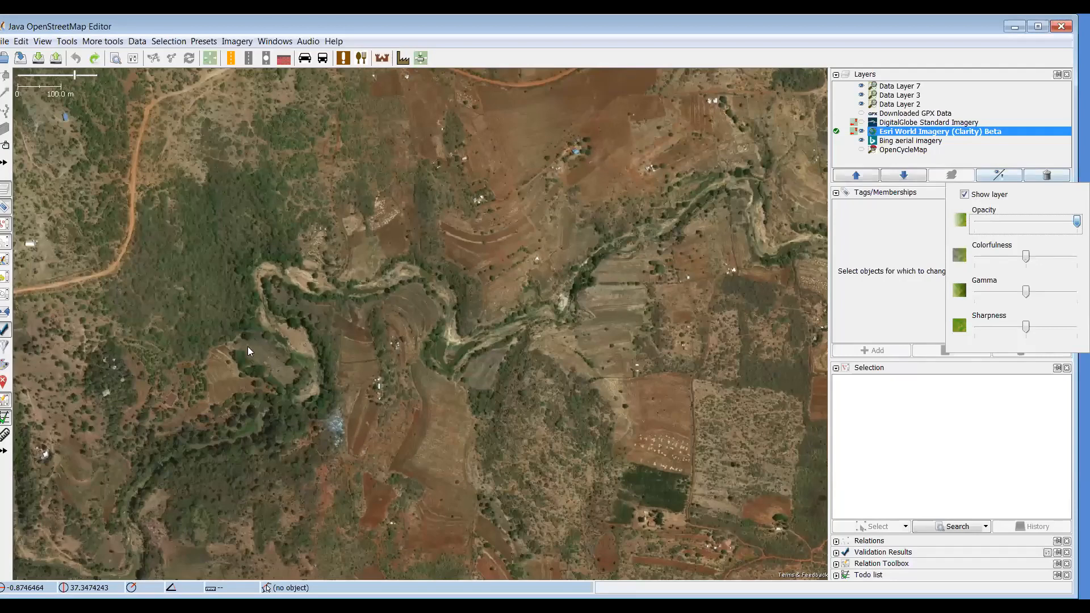
key("Page_Down")
key("Page_Down")
key("Page_Down")
key("Page_Down")
key("Page_Down")
key("Page_Down")
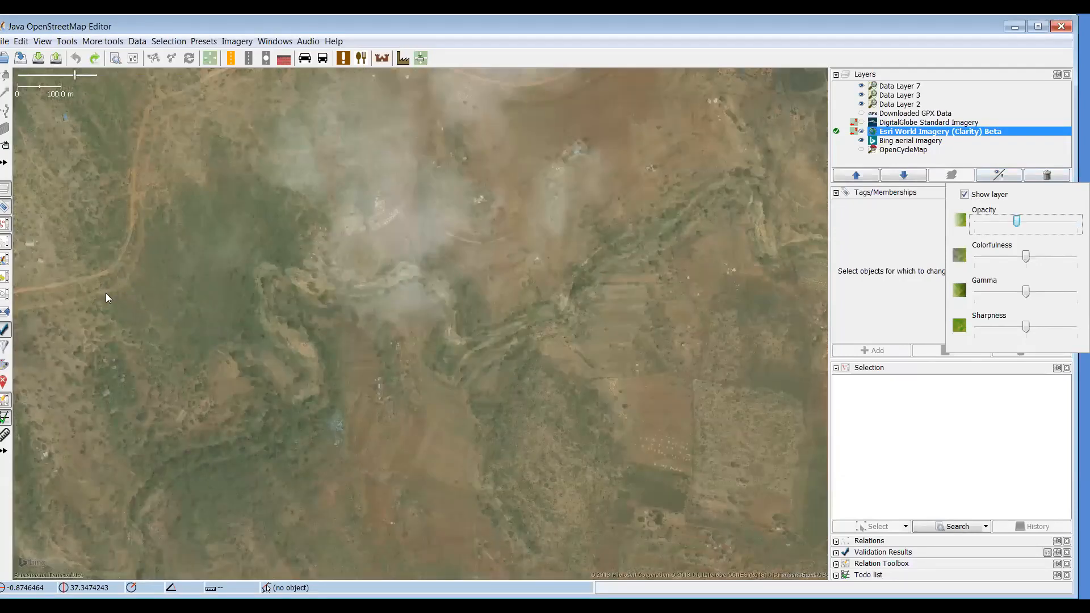
- Reset the imagery offset of Esri World Imagery (Clarity) Beta to 0
left_click(210, 57)
left_click(250, 87)
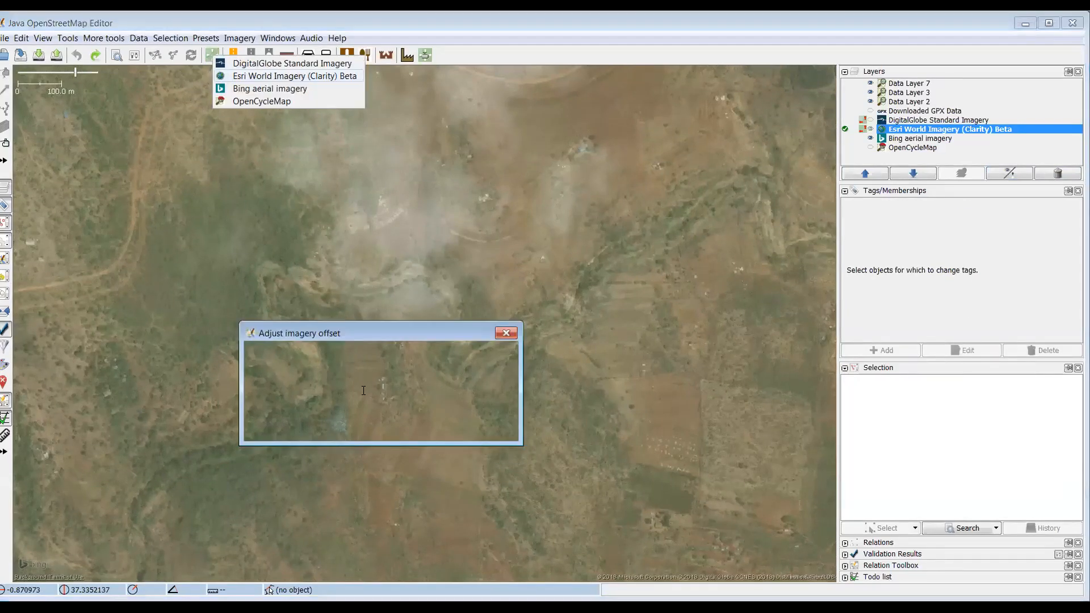
key("ctrl+a")
type("0")
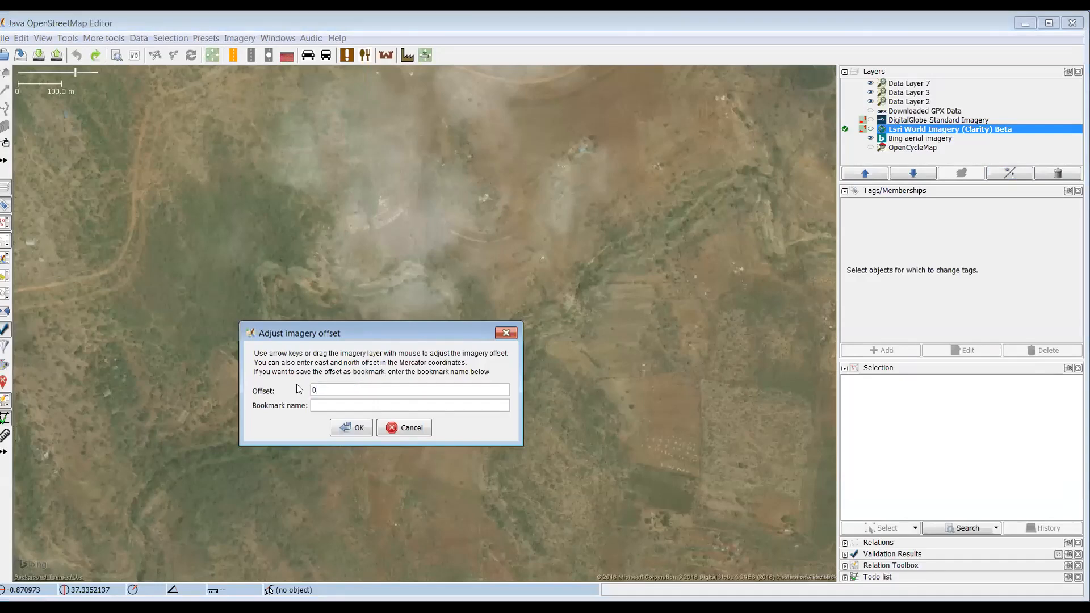
left_click(351, 427)
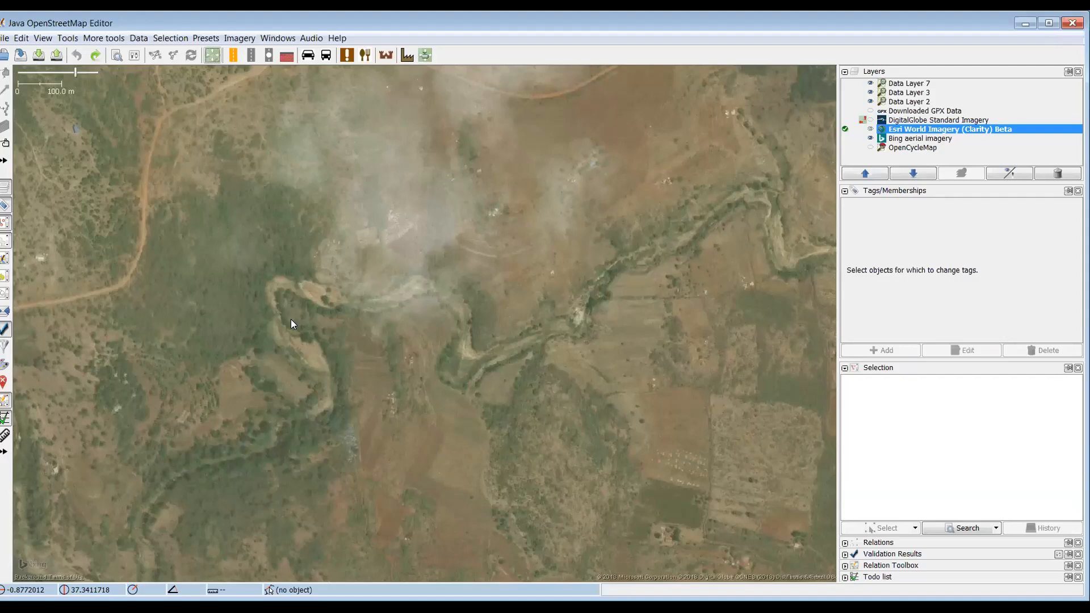
- Examine the blended Esri and Bing imagery across the wider area around the river and reservoir
scroll(290, 324, "down", 4)
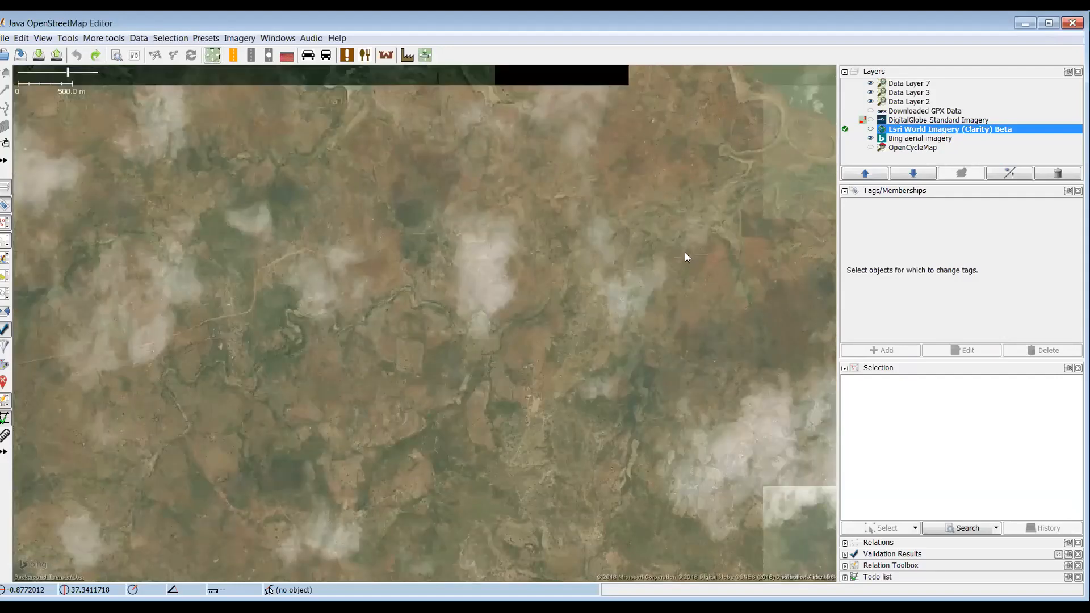
scroll(685, 252, "down", 2)
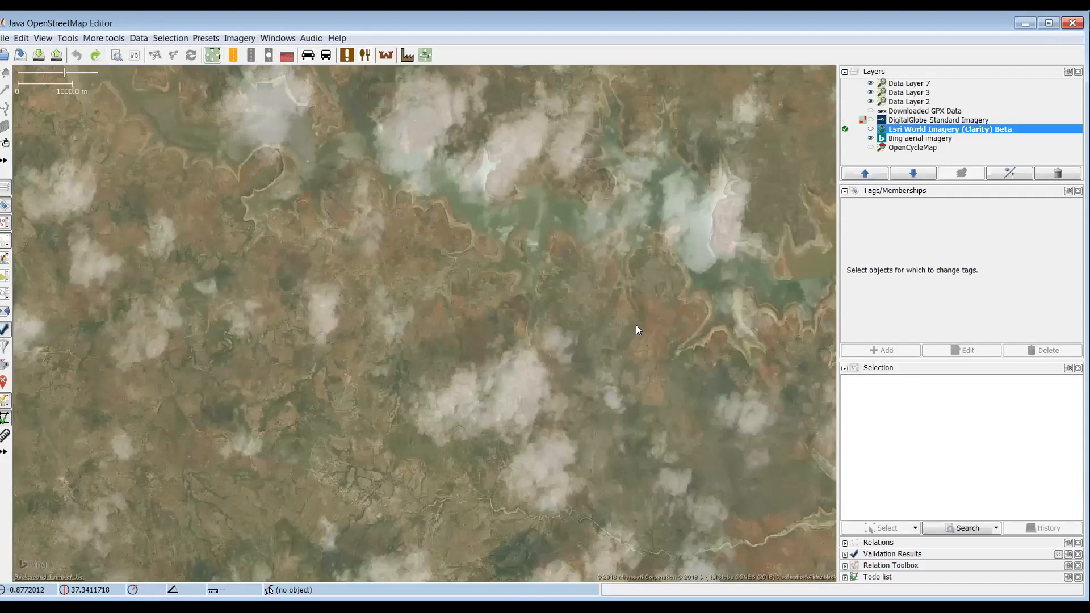
scroll(583, 294, "up", 3)
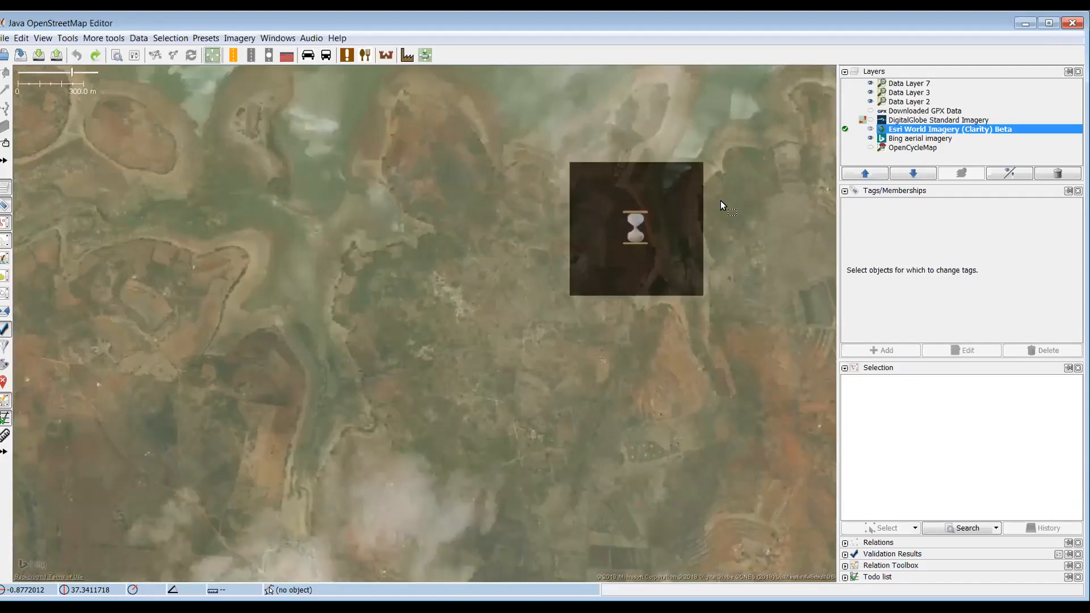
scroll(720, 200, "down", 5)
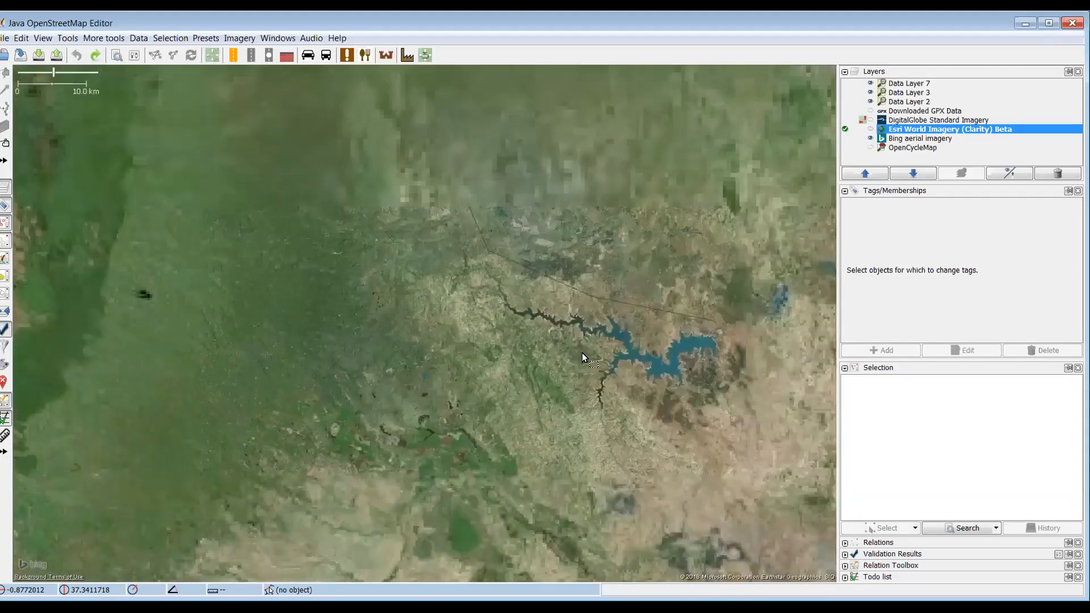
- Activate Data Layer 7, examine the Bing imagery of its surrounding fields and tracks, and compare it with Esri World Imagery (Clarity) Beta
key("1")
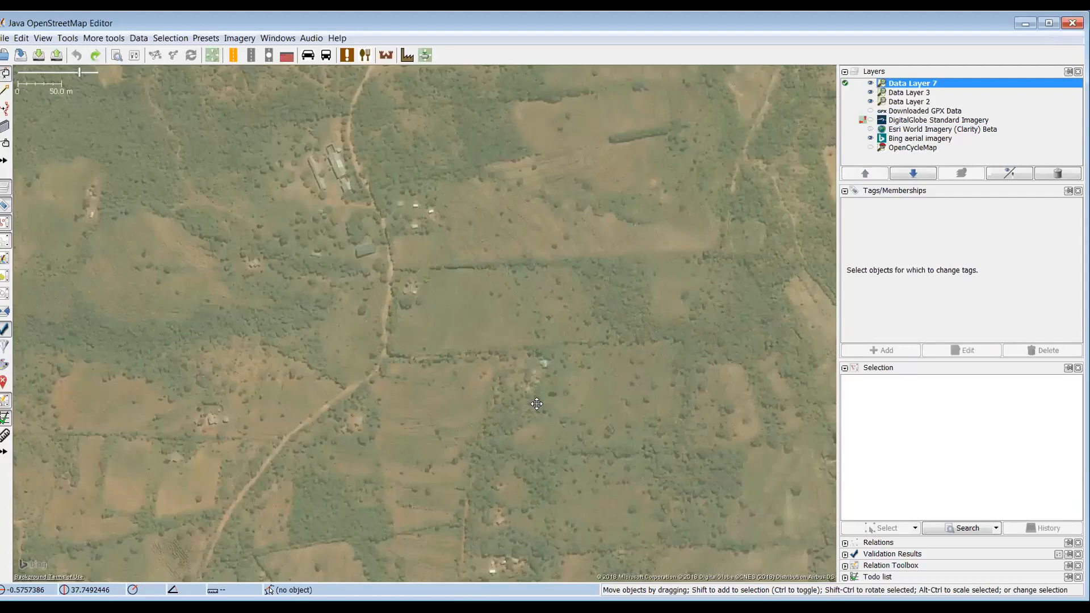
scroll(444, 300, "down", 1)
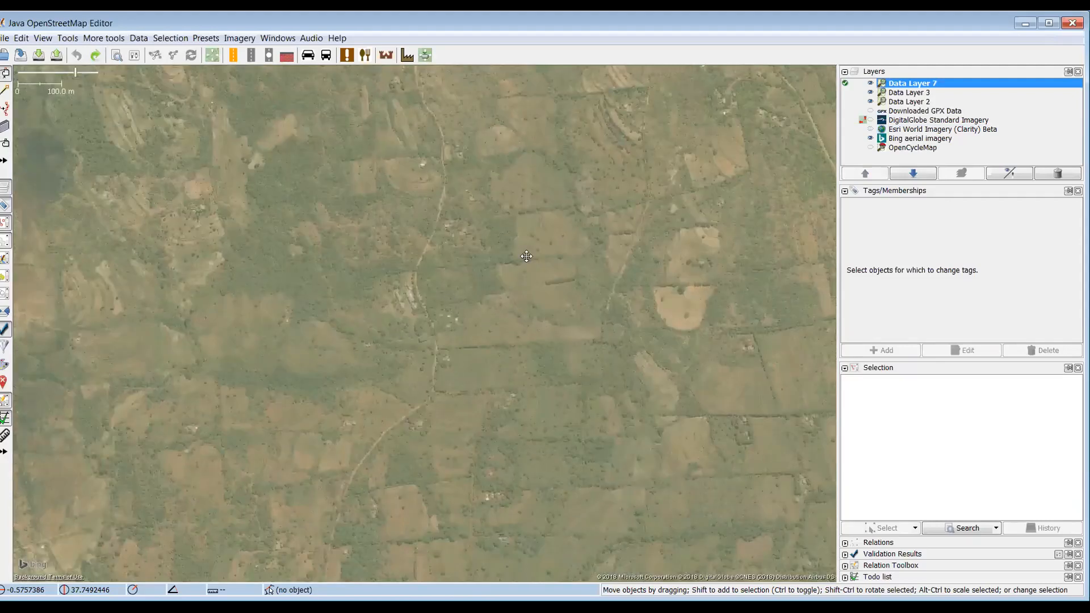
scroll(455, 377, "up", 1)
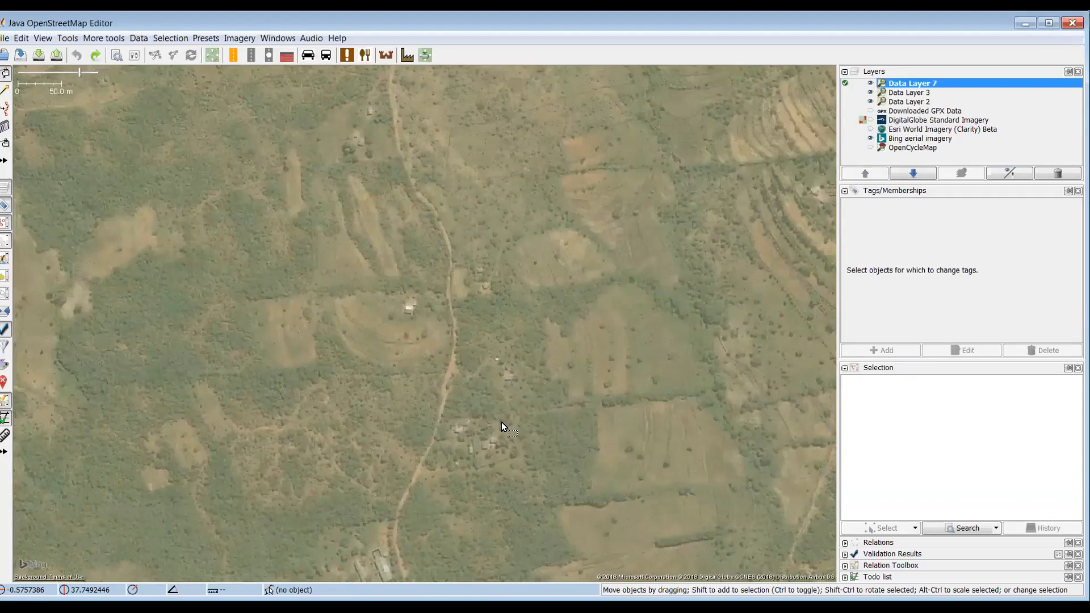
scroll(624, 359, "down", 1)
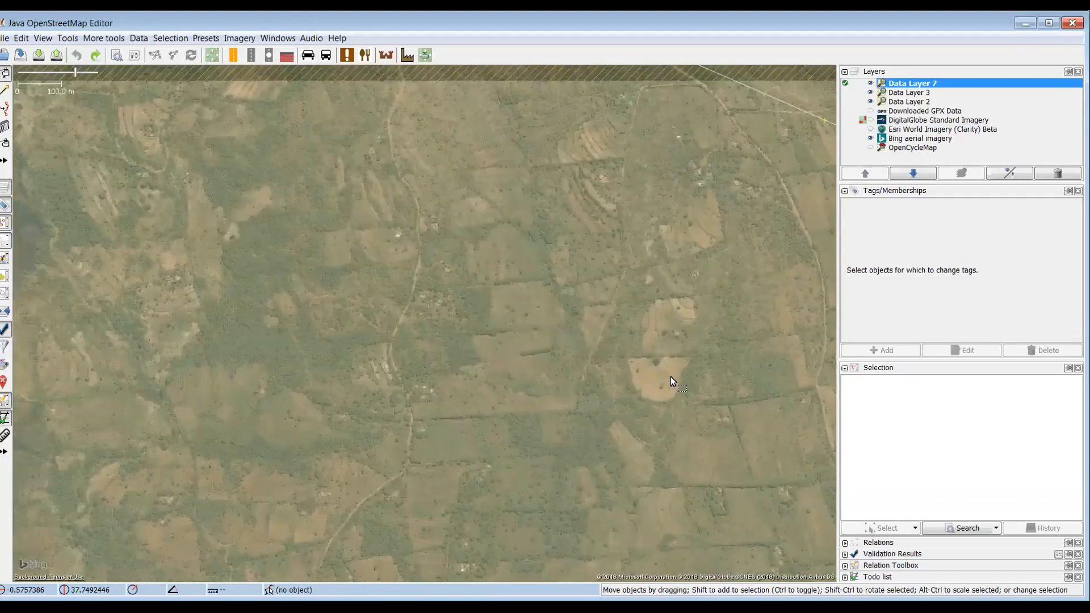
left_click_drag(672, 380, 340, 206)
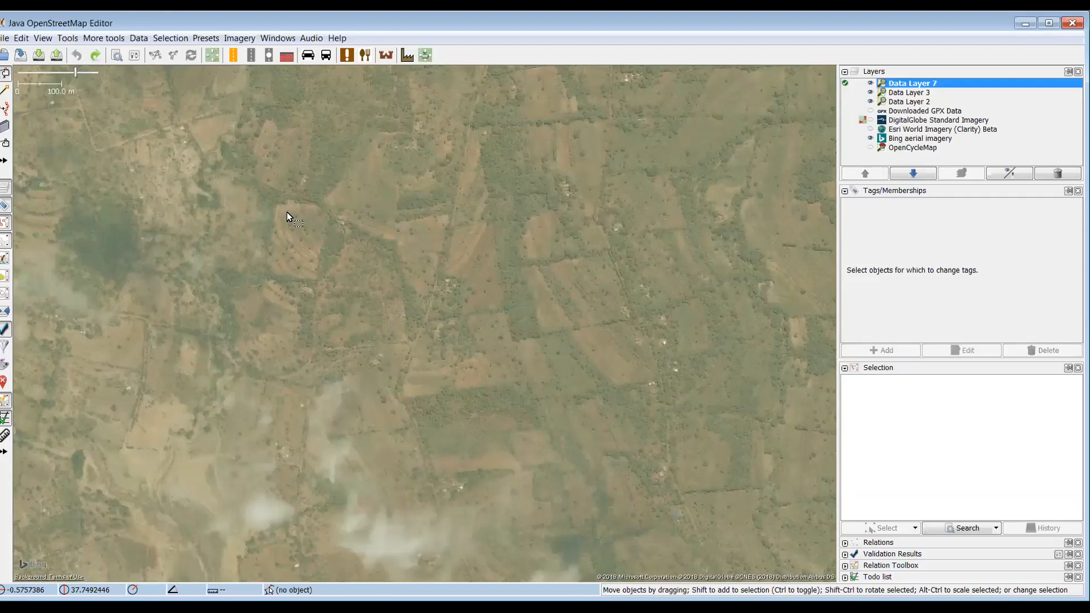
scroll(376, 191, "up", 1)
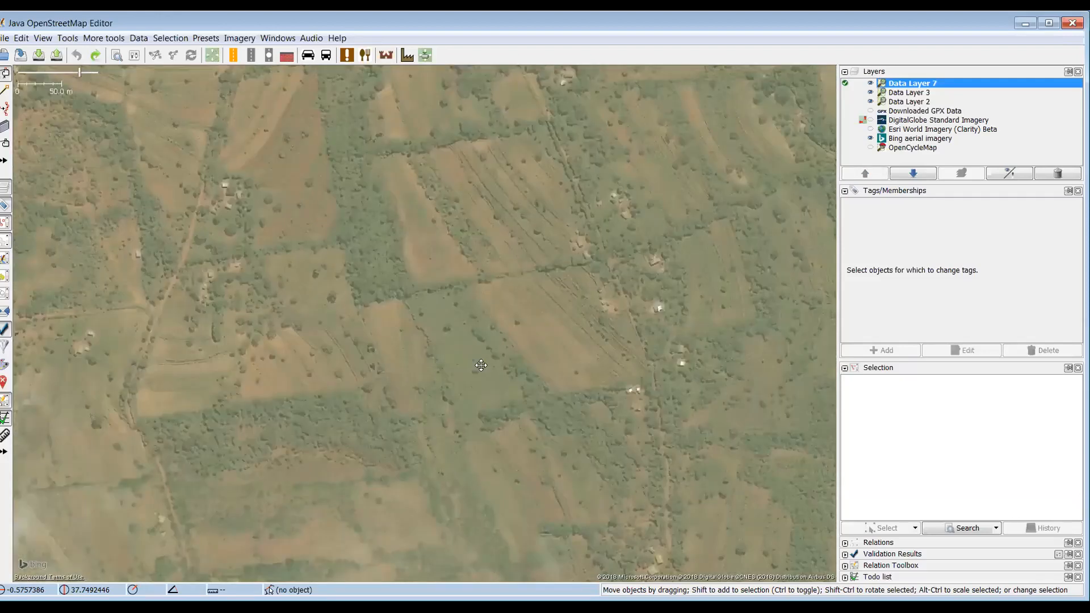
scroll(464, 351, "up", 1)
left_click_drag(460, 343, 468, 373)
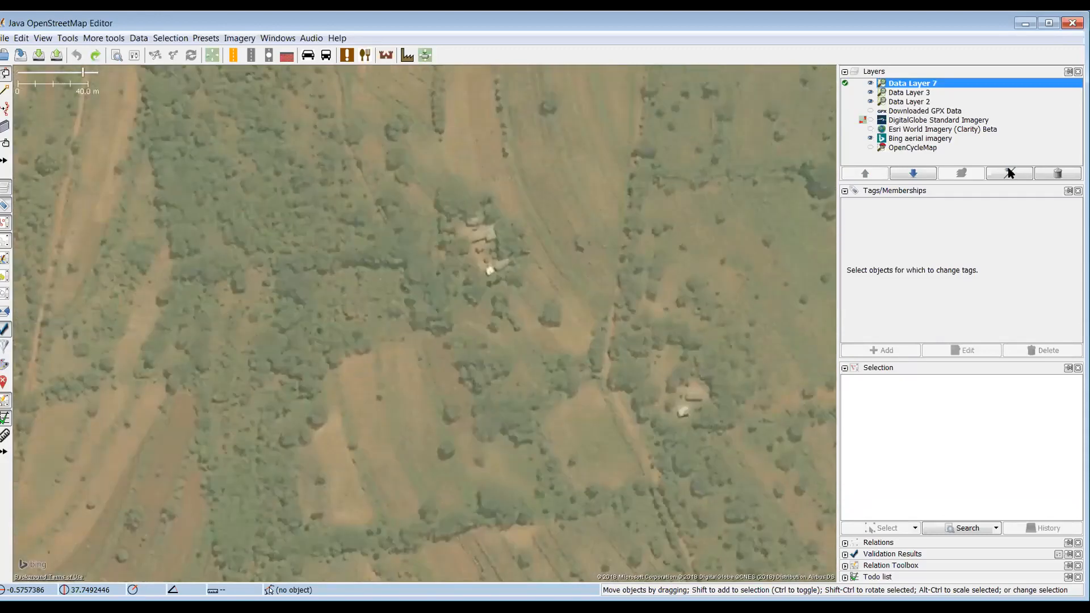
left_click_drag(574, 346, 563, 305)
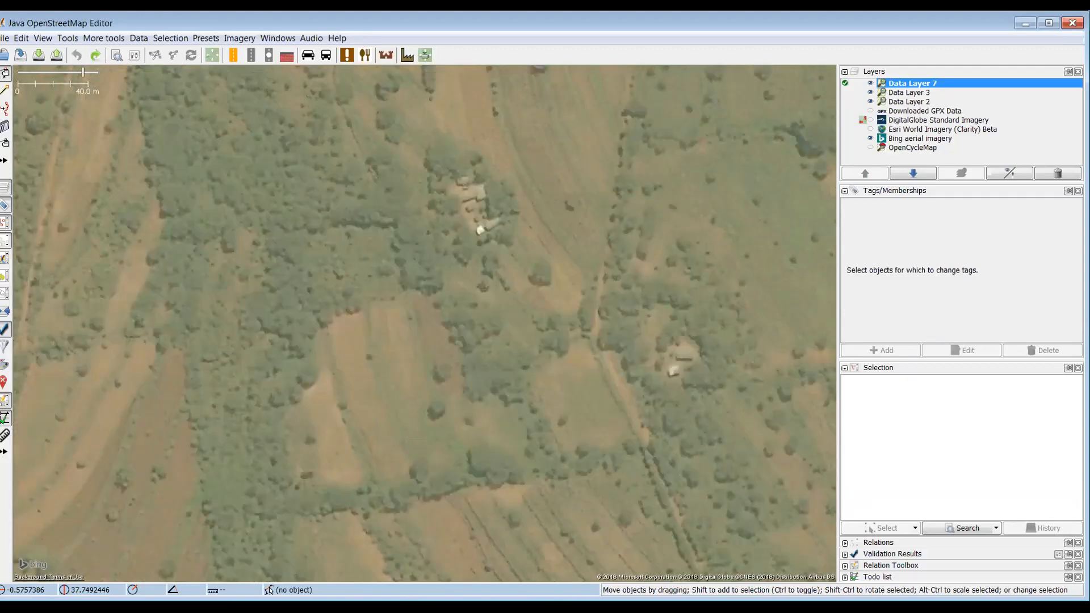
left_click(869, 129)
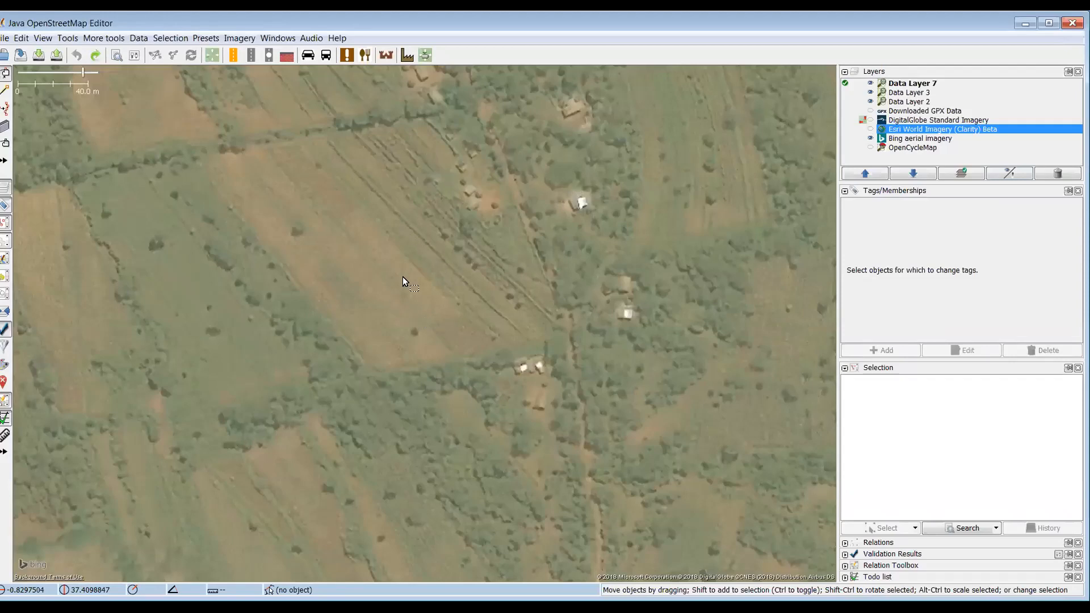
- Compare the Bing and Esri imagery over the fields and tracks at wider and closer scales
scroll(420, 376, "down", 3)
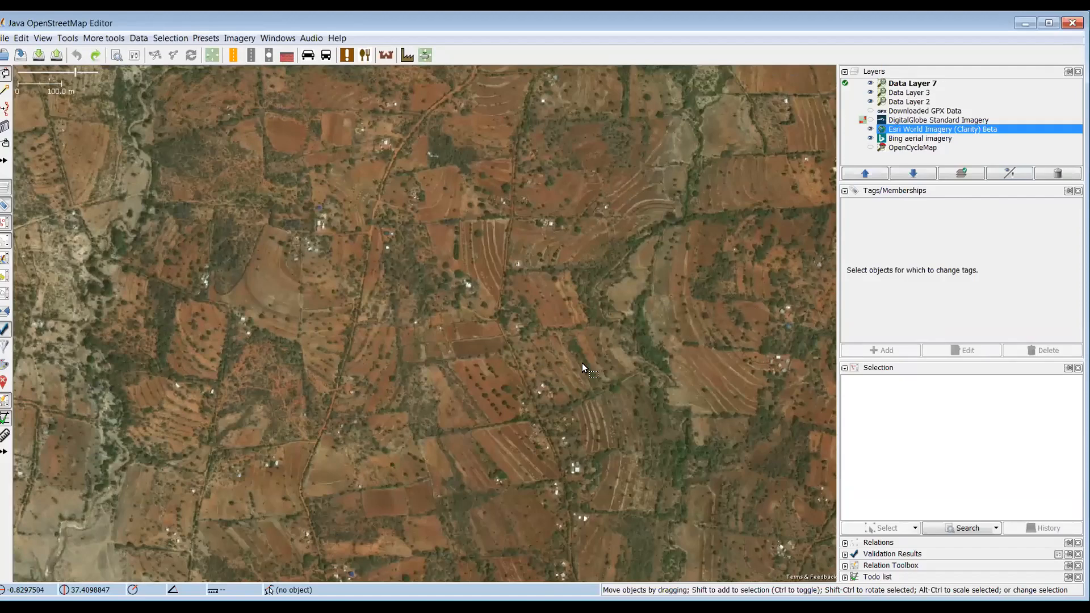
scroll(582, 367, "up", 2)
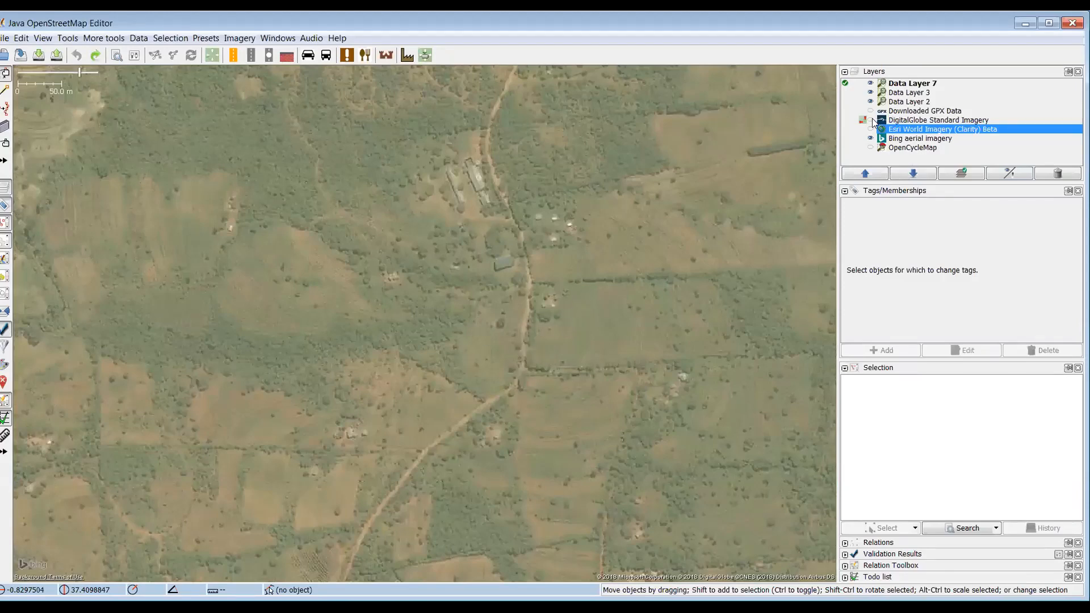
key("minus")
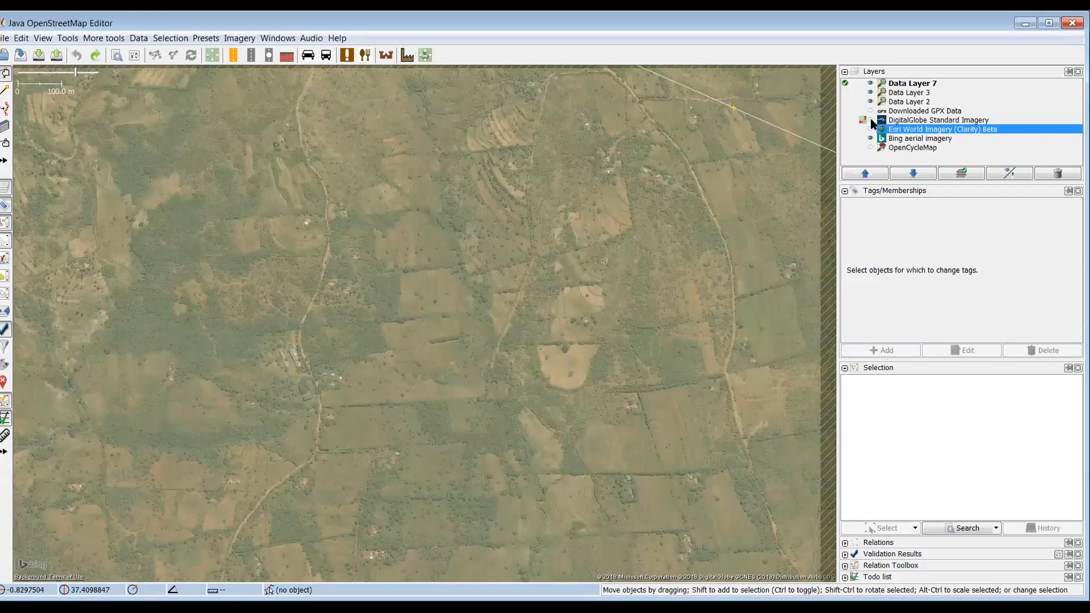
- Show DigitalGlobe Standard Imagery and compare its detail with the Esri and Bing imagery over the fields
left_click(870, 120)
left_click(870, 128)
key("plus")
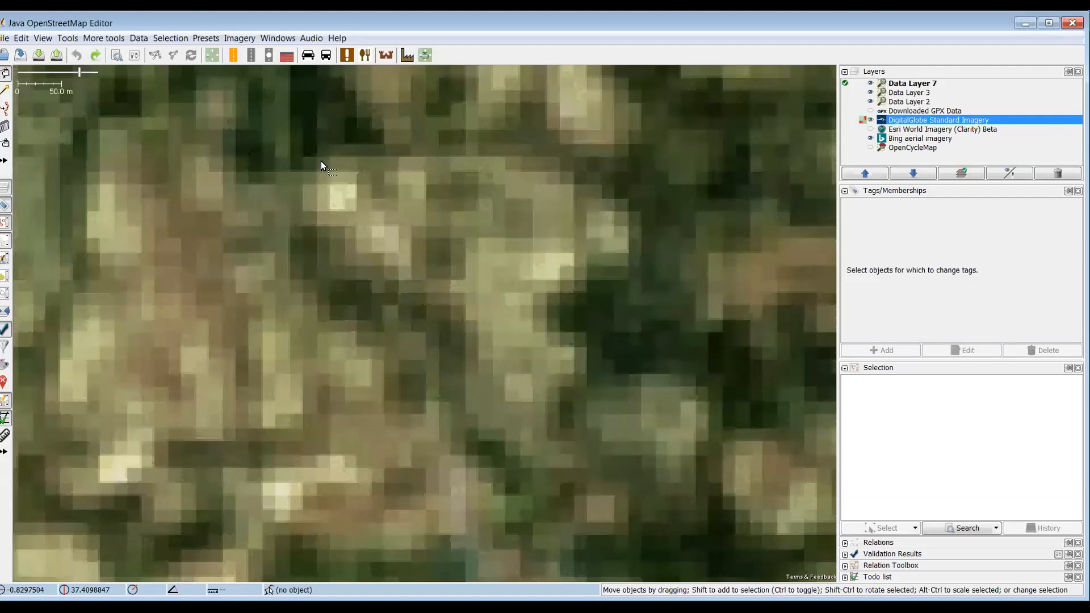
key("shift+bracketright")
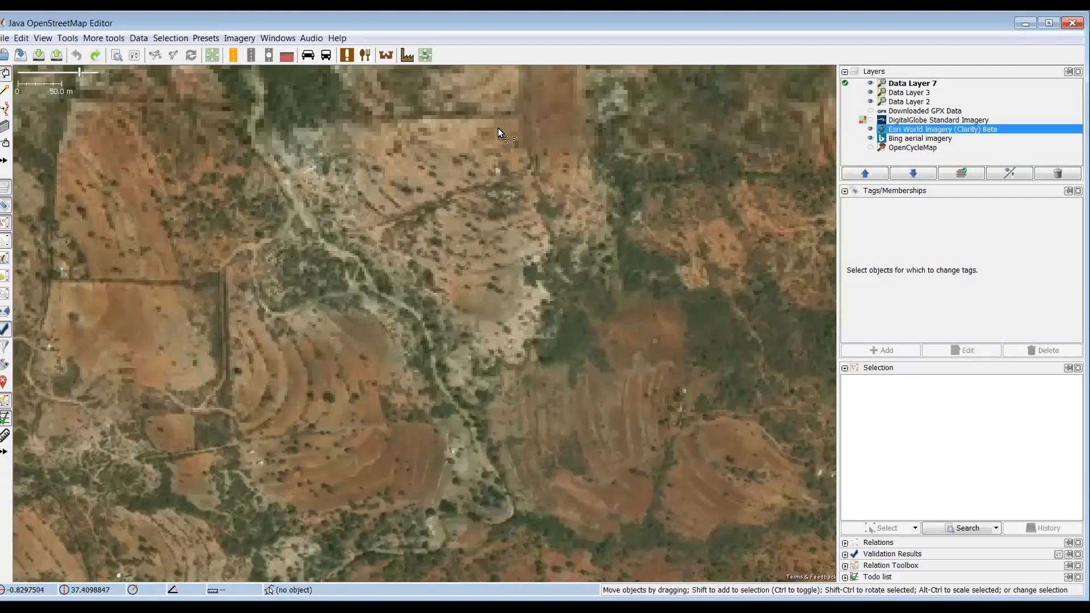
key("shift+bracketright")
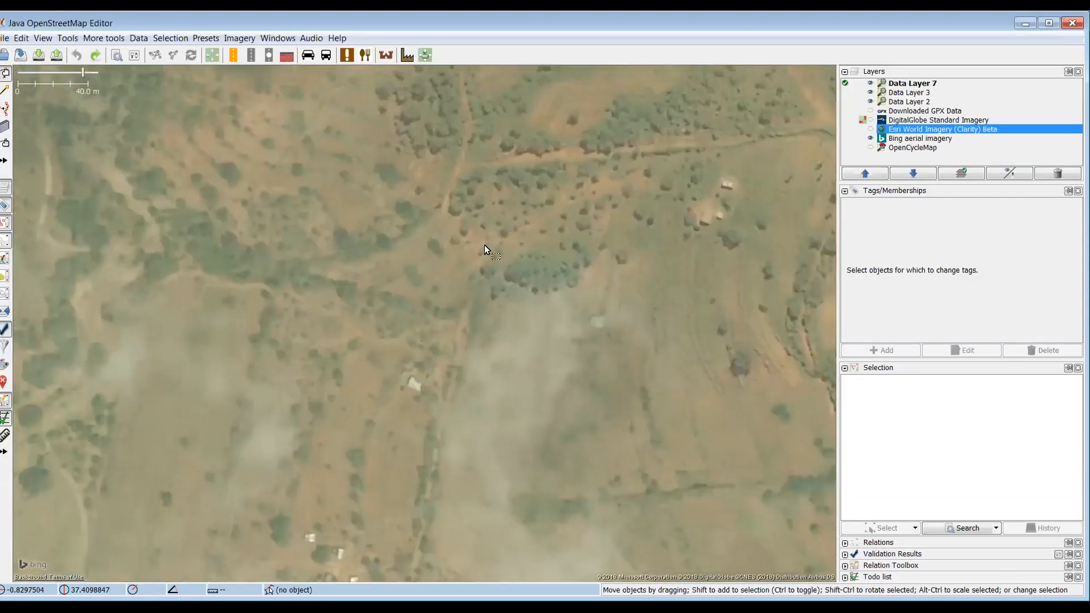
- Compare Bing and Esri imagery around the track junction and examine the cloud-covered fields on Bing
left_click_drag(474, 283, 513, 335)
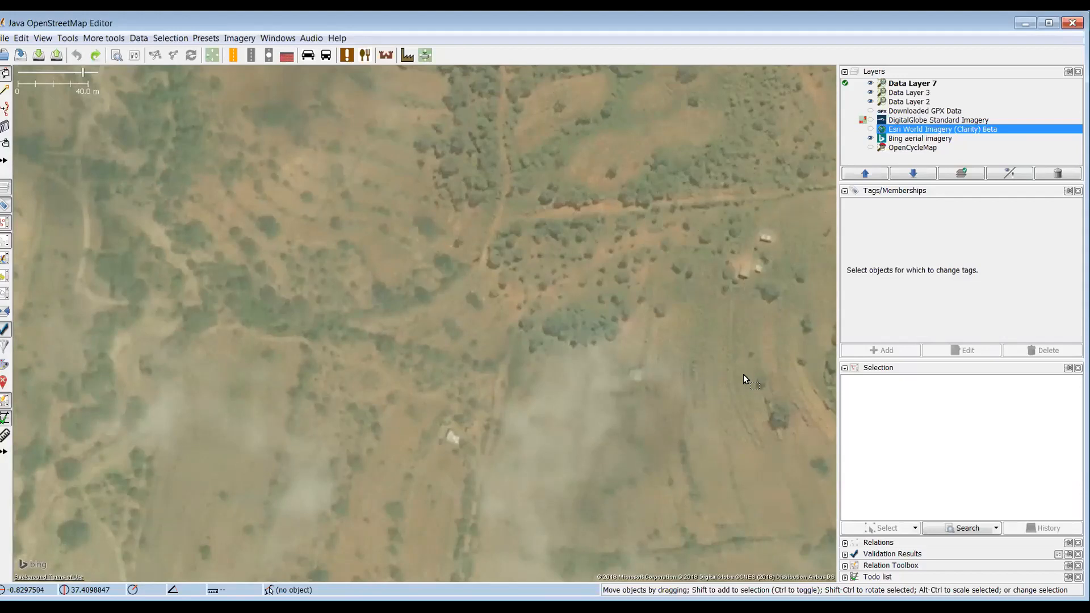
key("alt+shift+s")
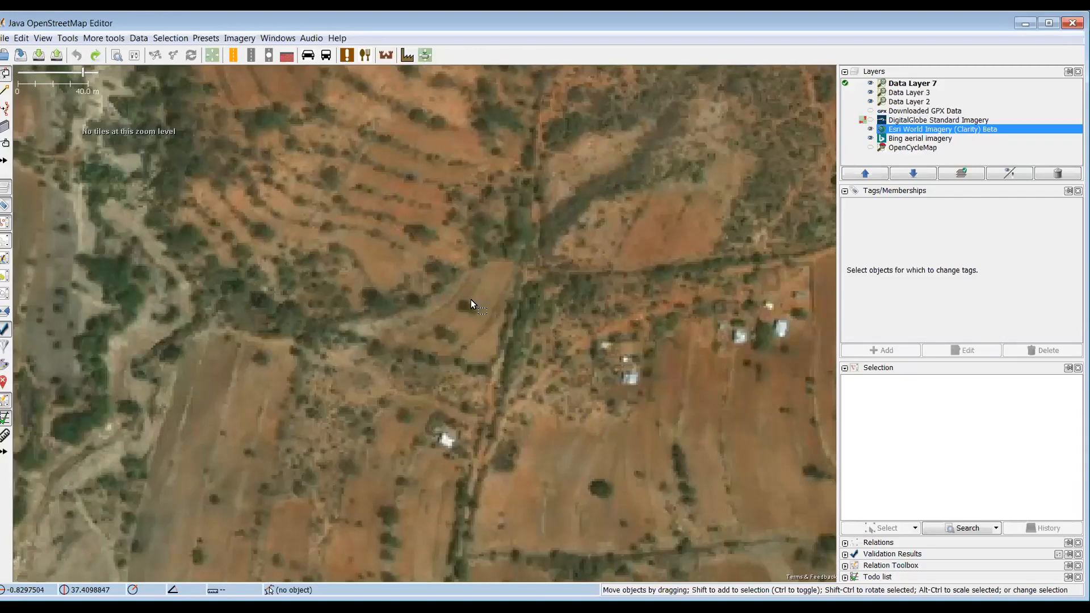
key("alt+shift+s")
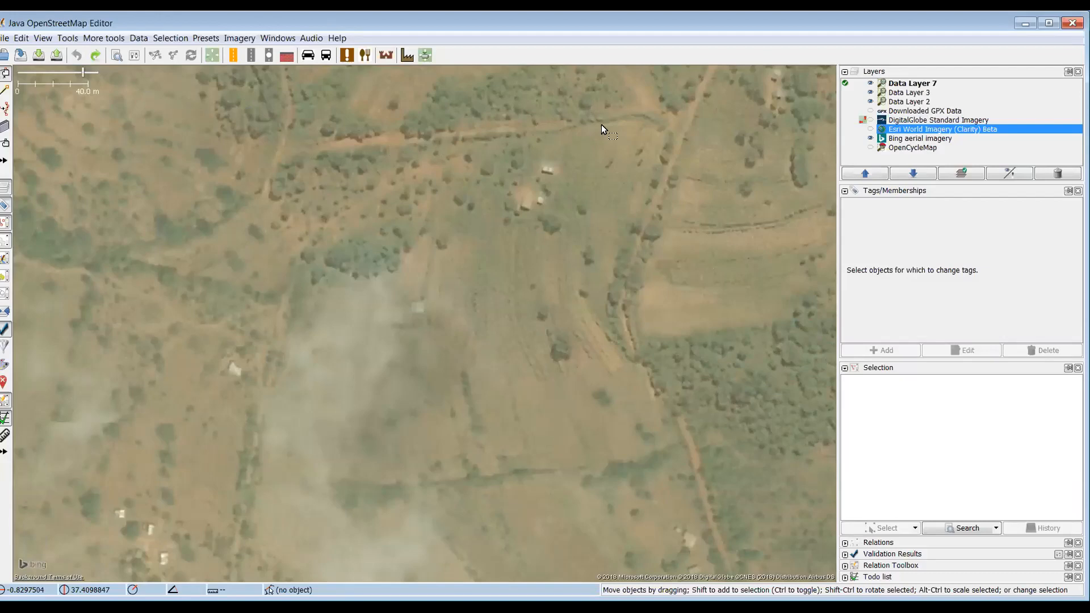
key("ctrl+Right")
key("ctrl+Down")
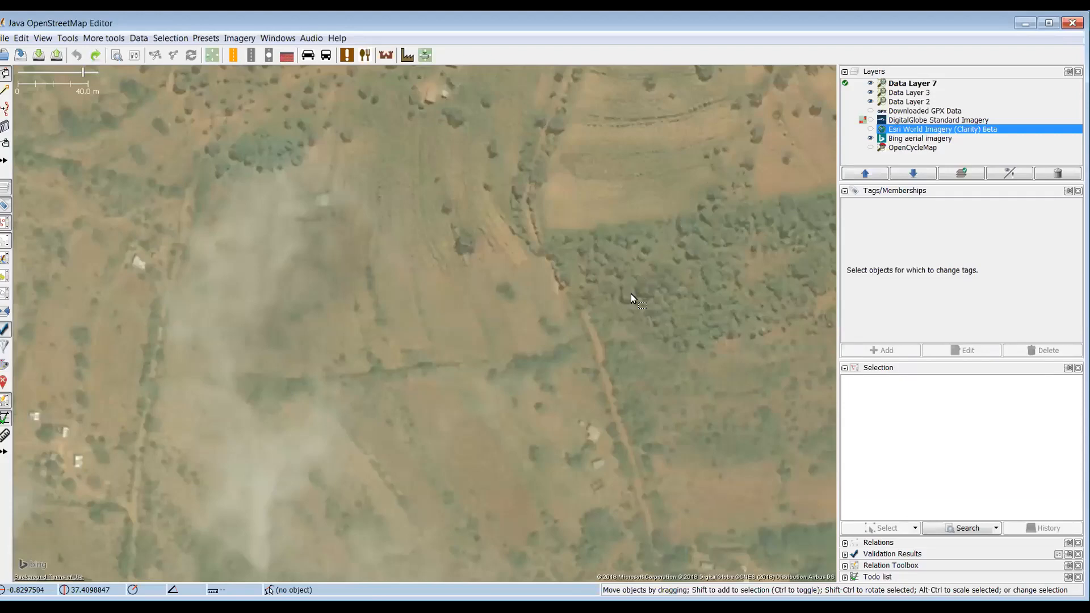
scroll(615, 299, "down", 1)
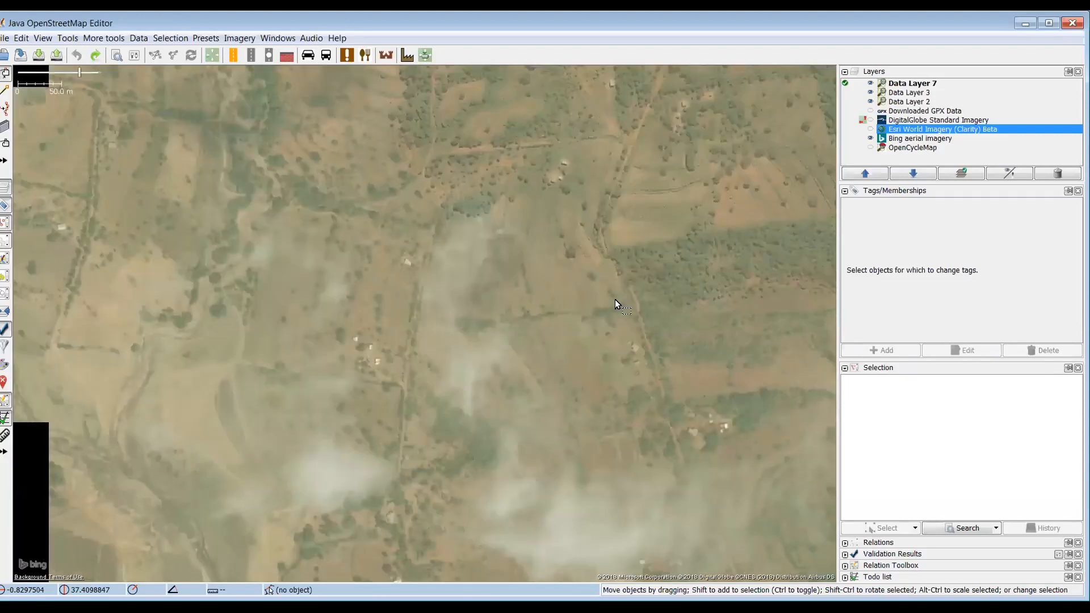
key("ctrl+Up")
key("ctrl+Right")
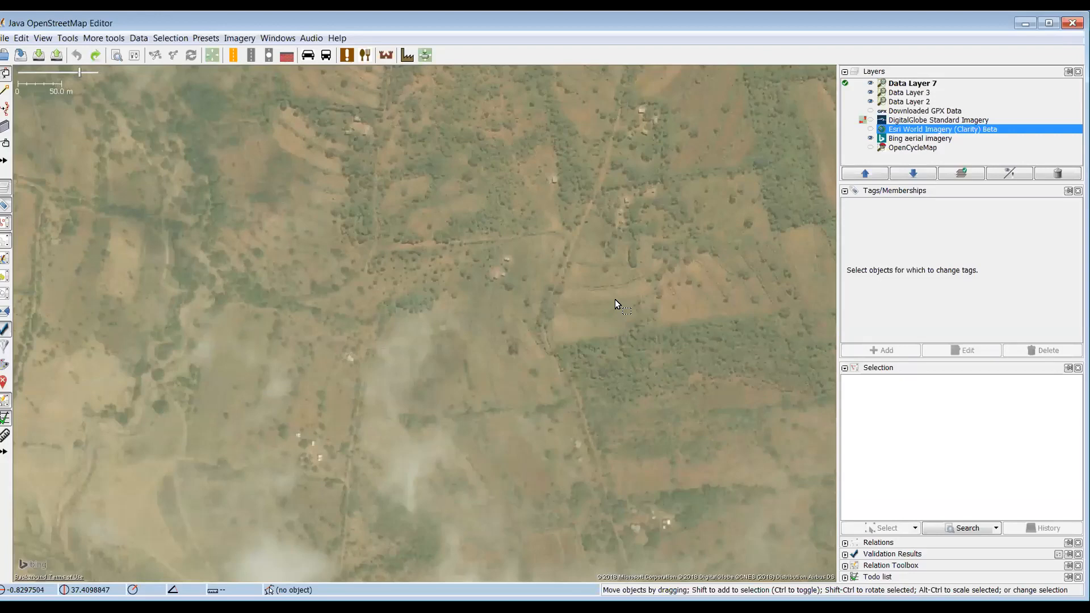
scroll(615, 298, "down", 1)
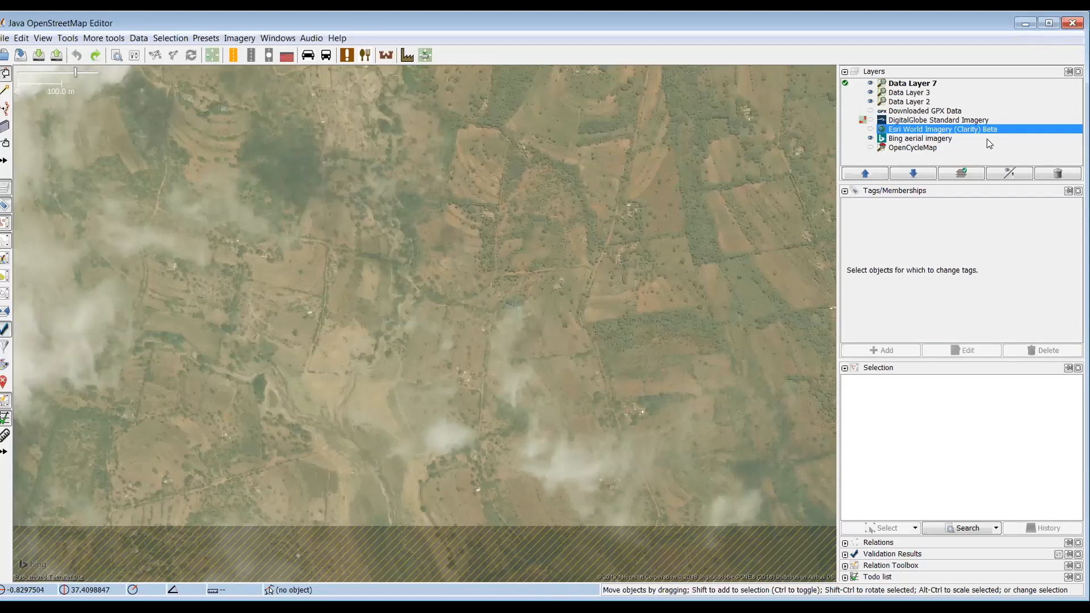
- Activate Data Layer 3 and show Downloaded GPX Data above all other layers, keeping the global track drawing settings
left_click(928, 111)
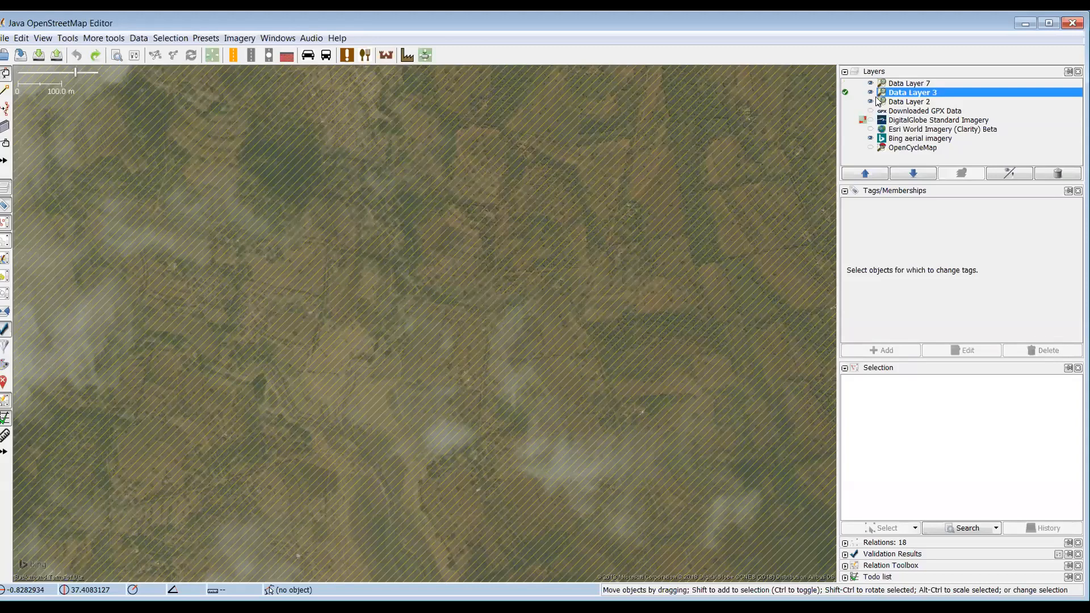
left_click(947, 113)
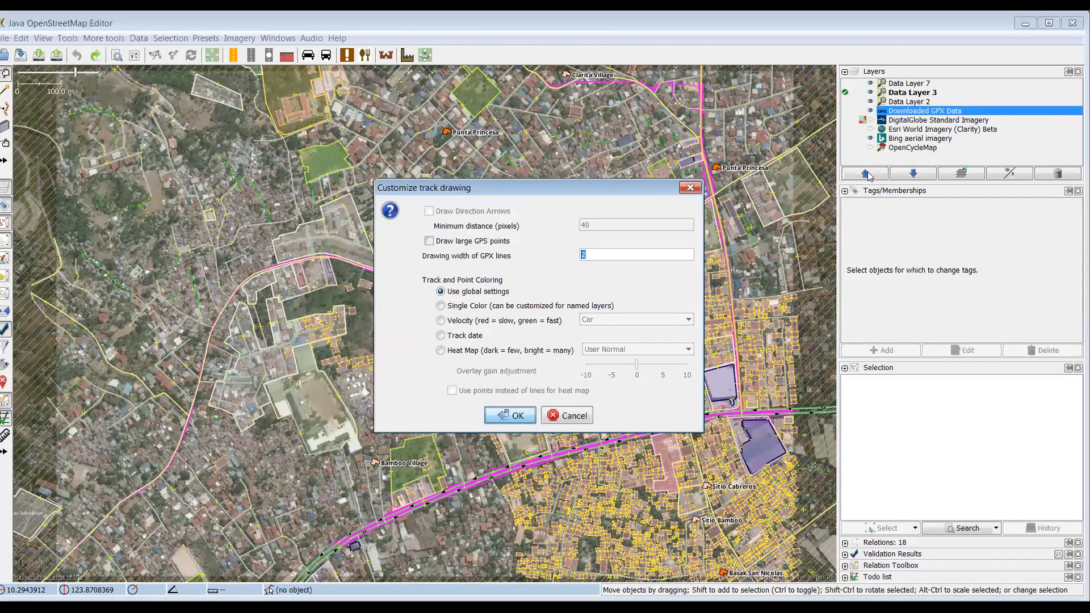
key("Return")
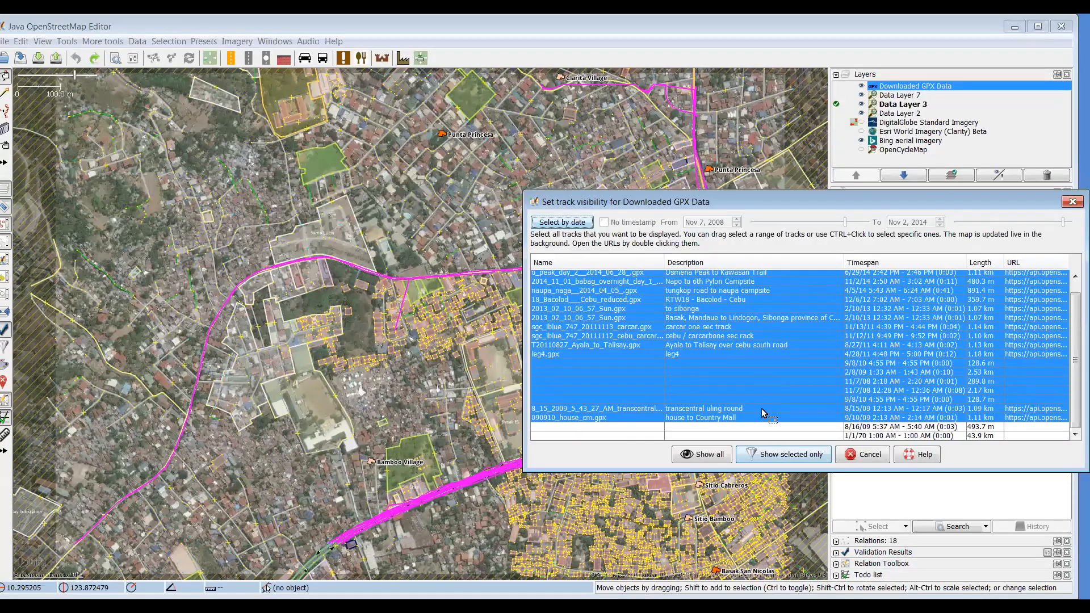
- Display only the GPX tracks from mt_lanaya_day_1 through 090910_house_cm.gpx in Downloaded GPX Data
left_click(735, 290)
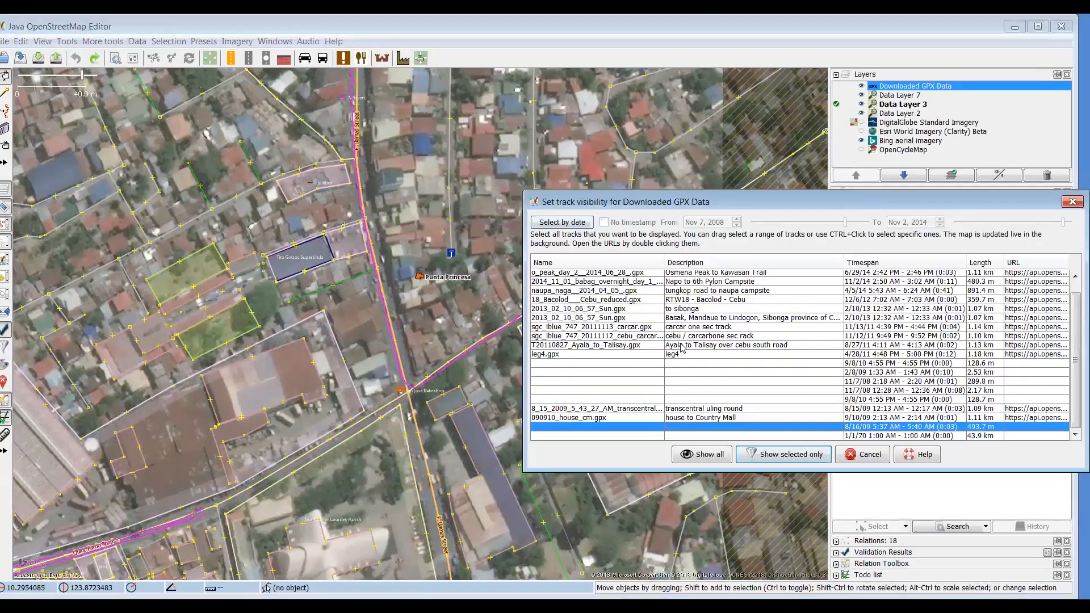
left_click(727, 430)
scroll(748, 267, "up", 1)
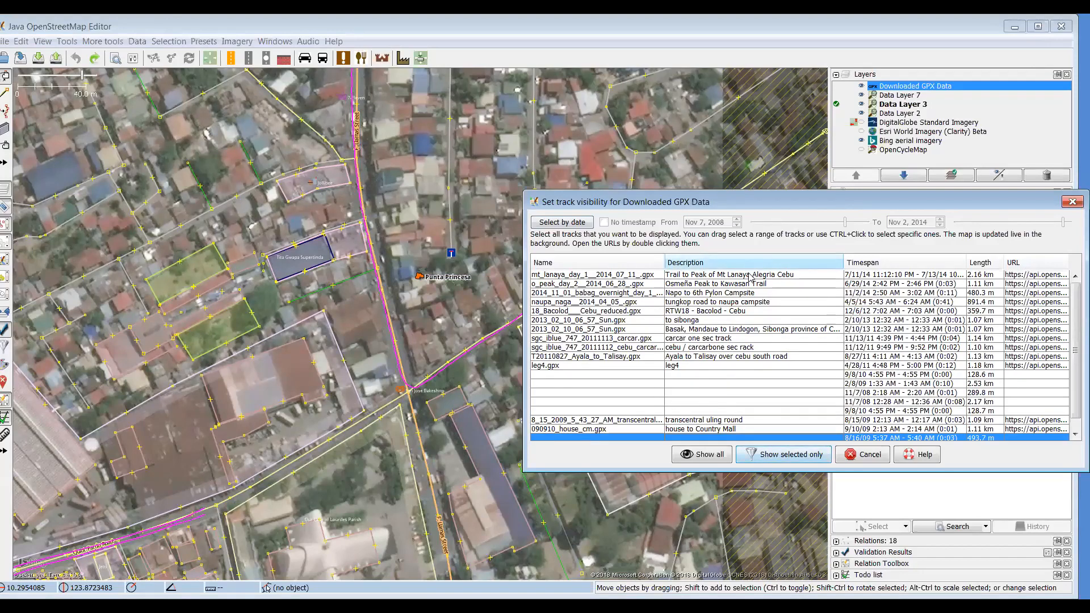
left_click(751, 275, "ctrl")
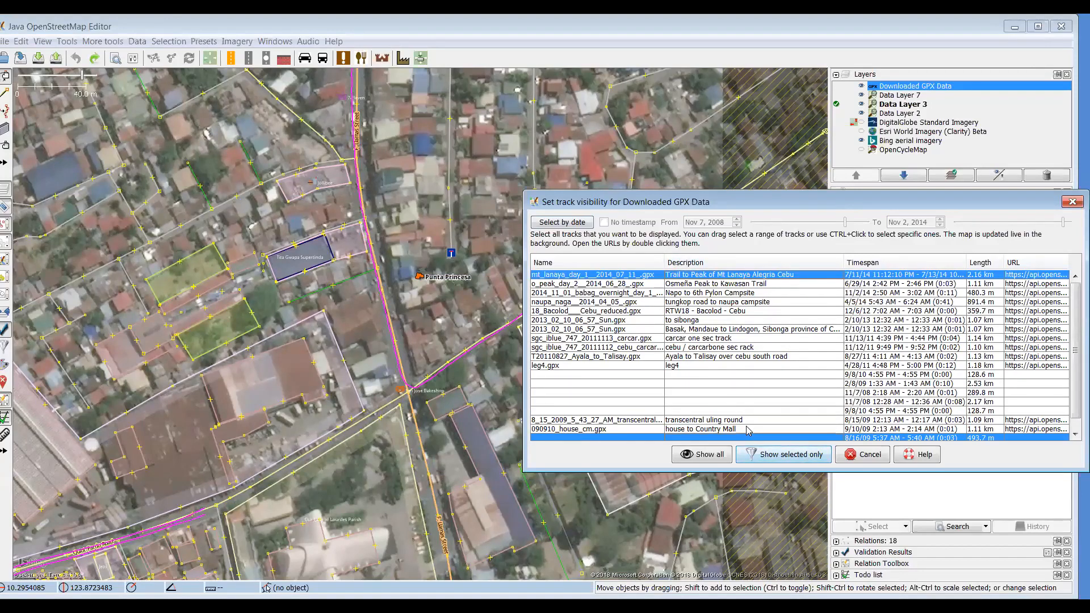
left_click(748, 430, "shift")
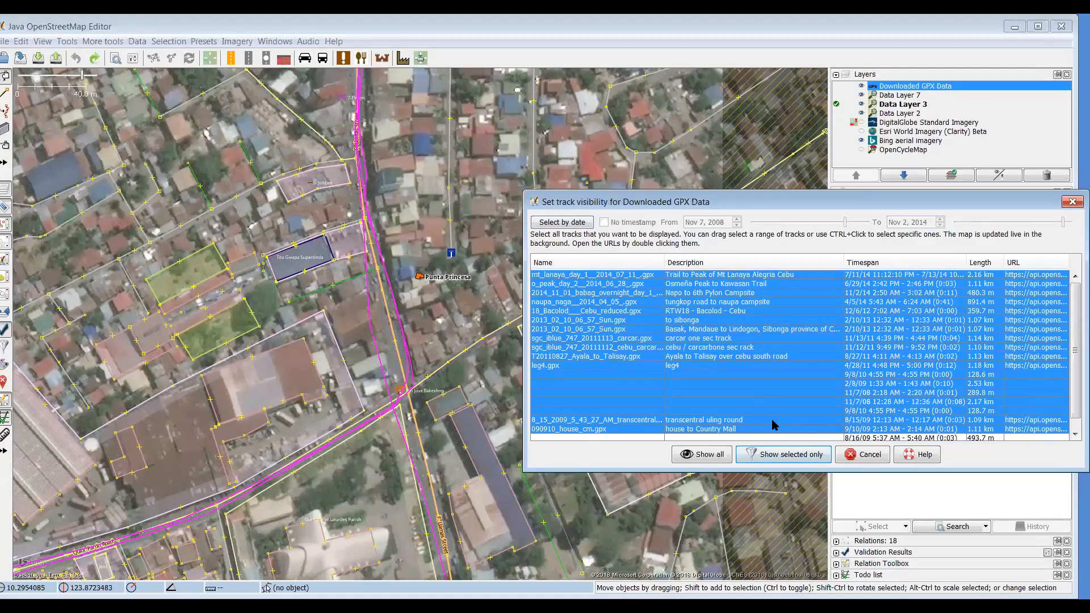
left_click(782, 457)
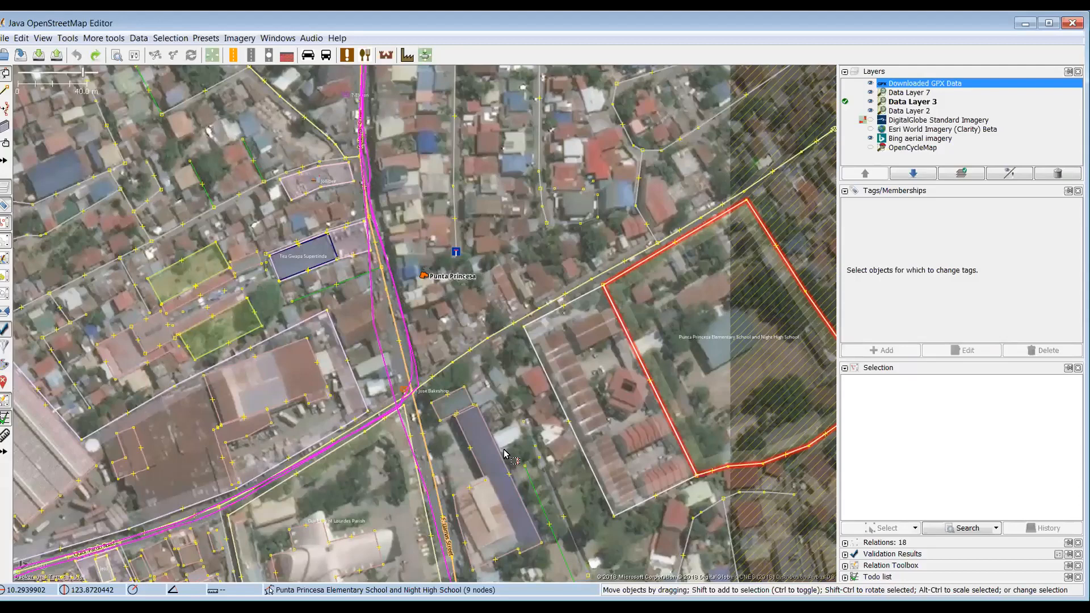
scroll(504, 454, "down", 3)
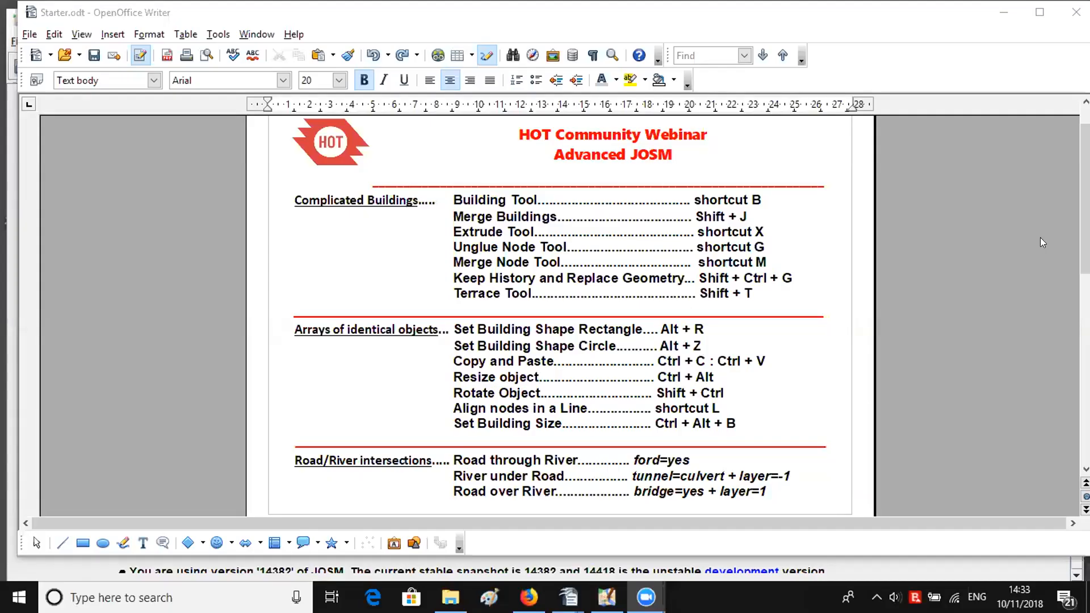
- Review the Advanced JOSM shortcut list in Starter.odt, minimise the document and switch to Java OpenStreetMap Editor
left_click(752, 161)
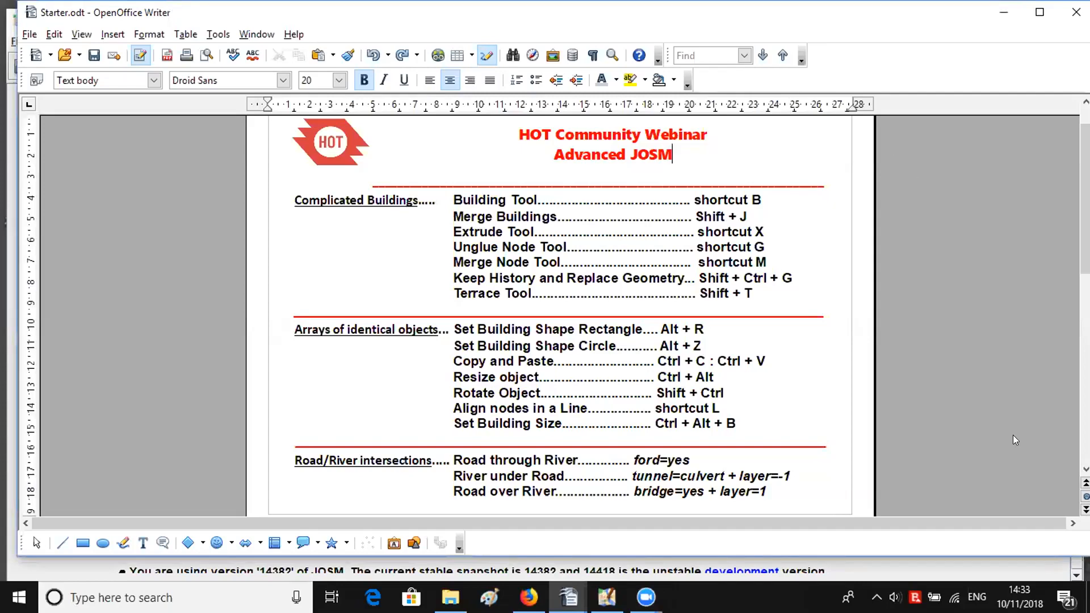
left_click(1002, 12)
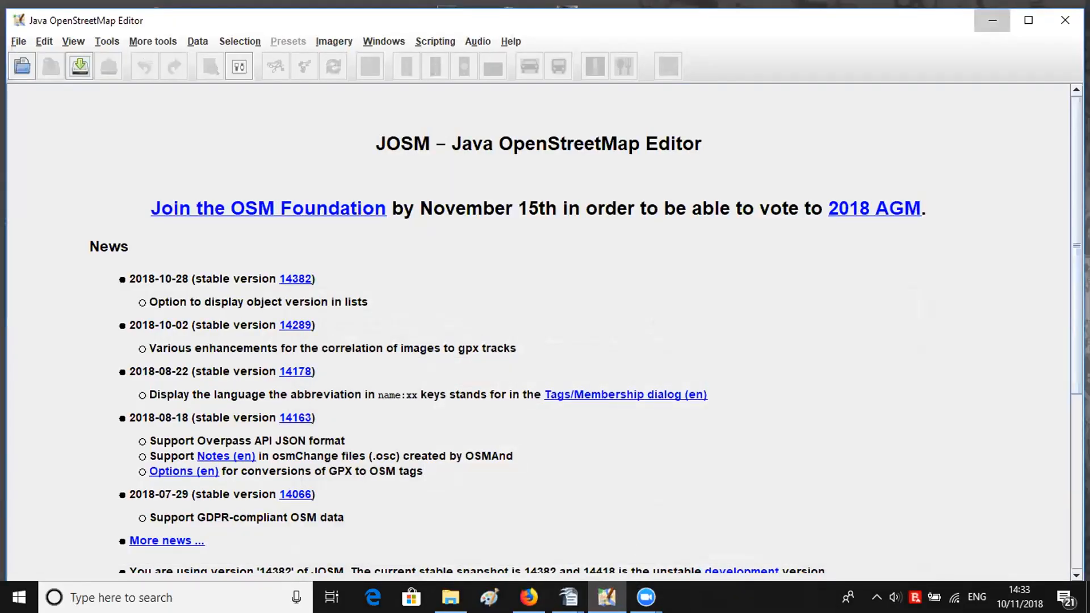
left_click(606, 597)
mouse_move(567, 596)
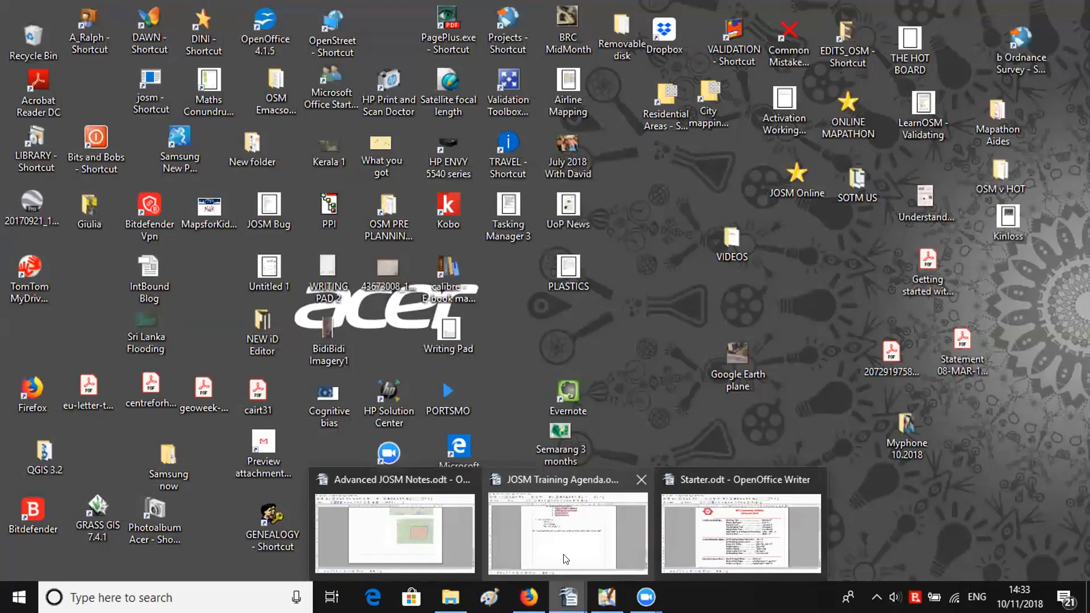
left_click(744, 526)
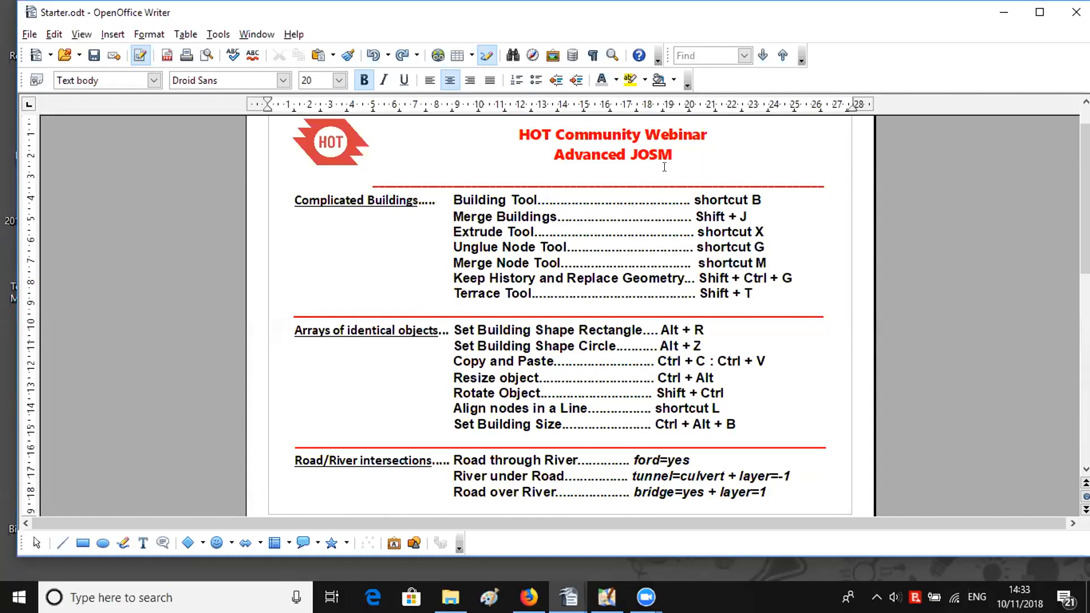
left_click(1002, 12)
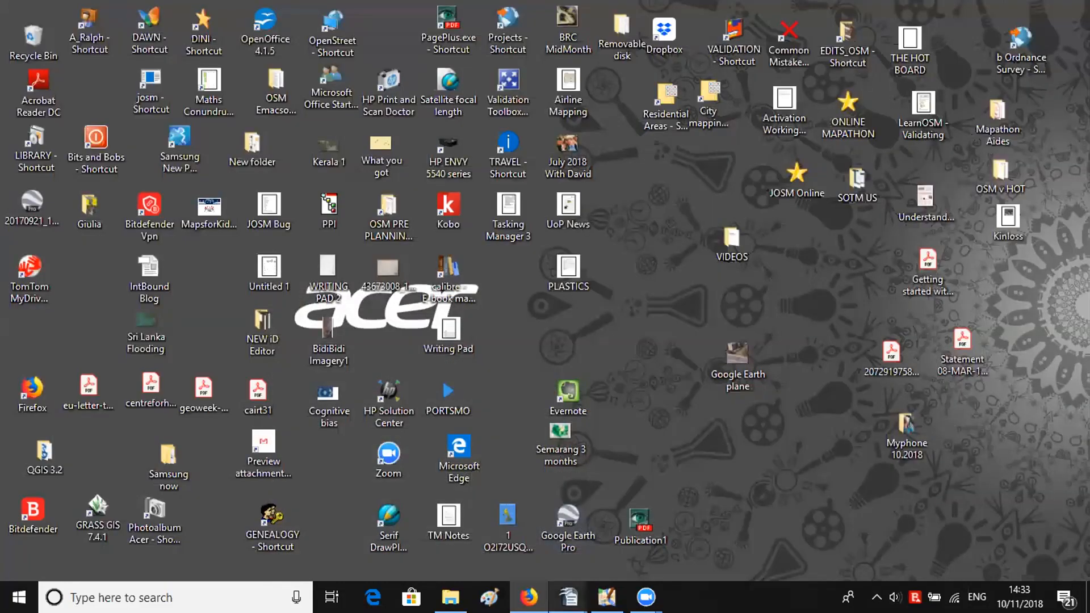
left_click(607, 597)
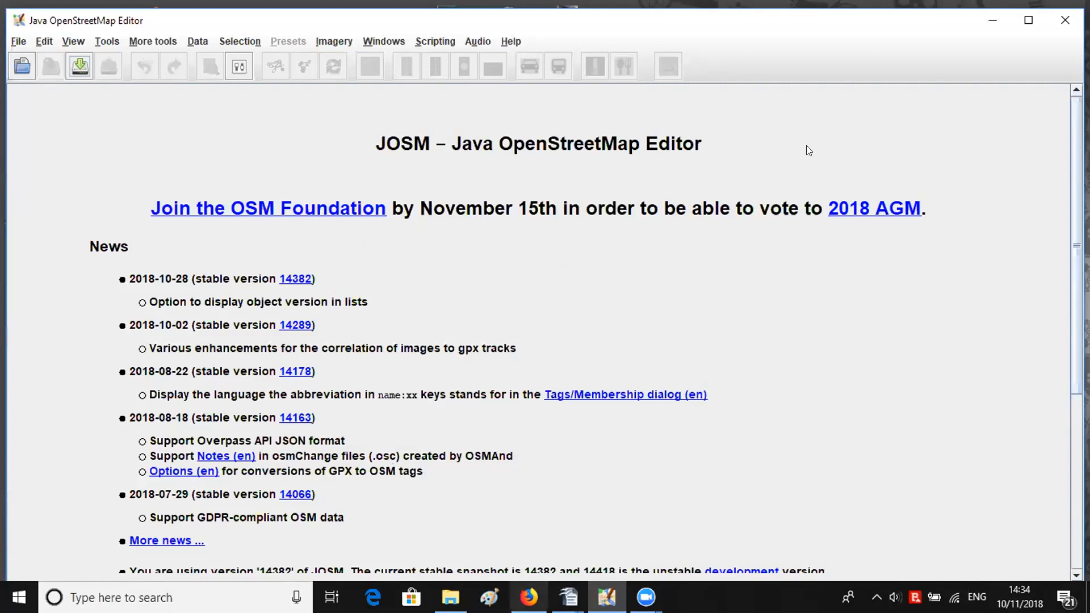
key("alt+Tab")
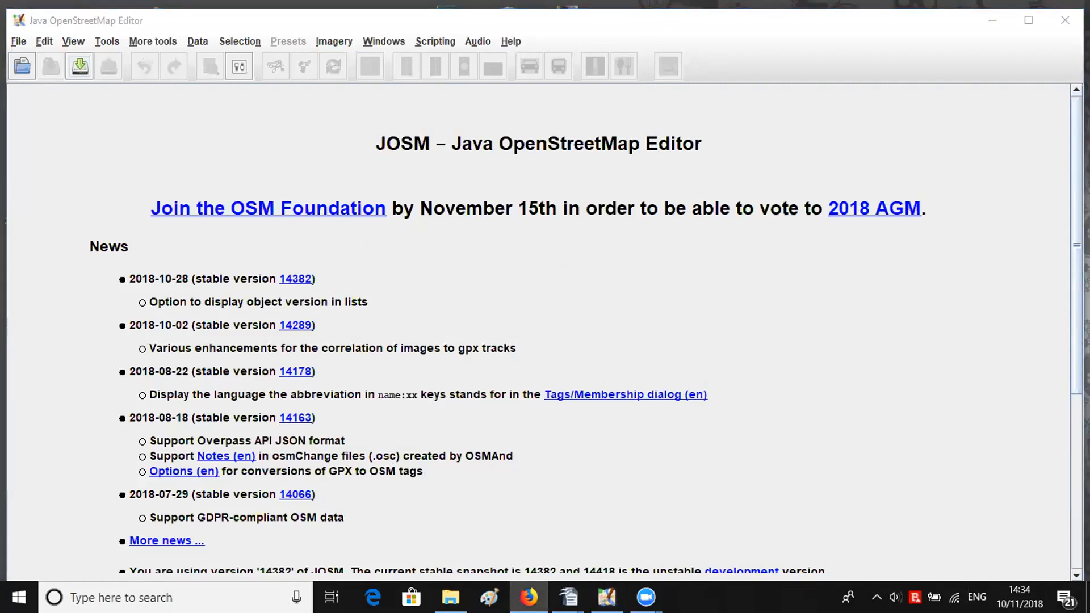
key("super+d")
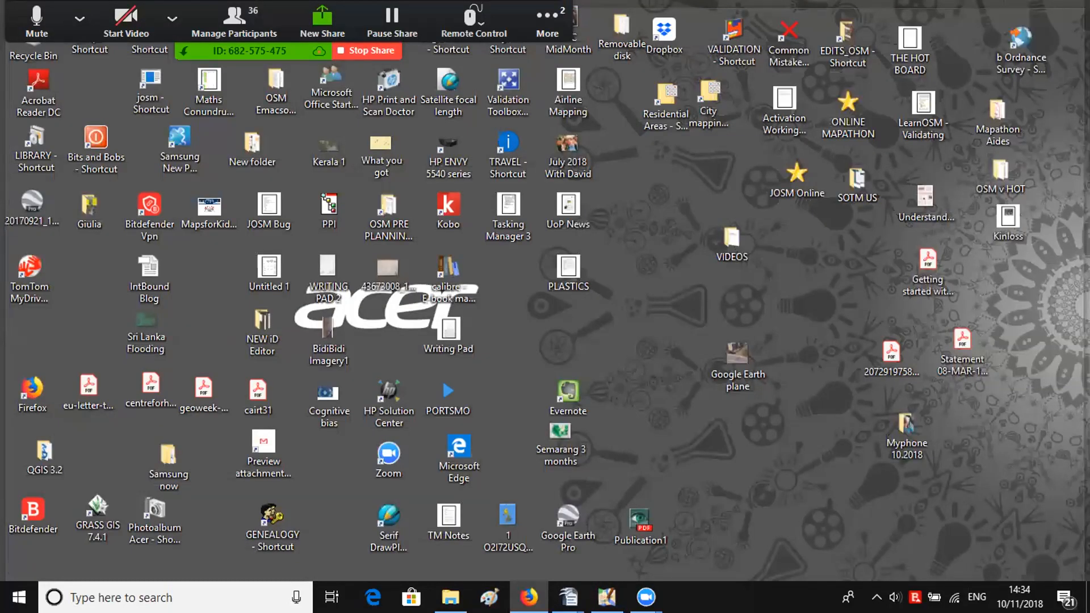
key("super+d")
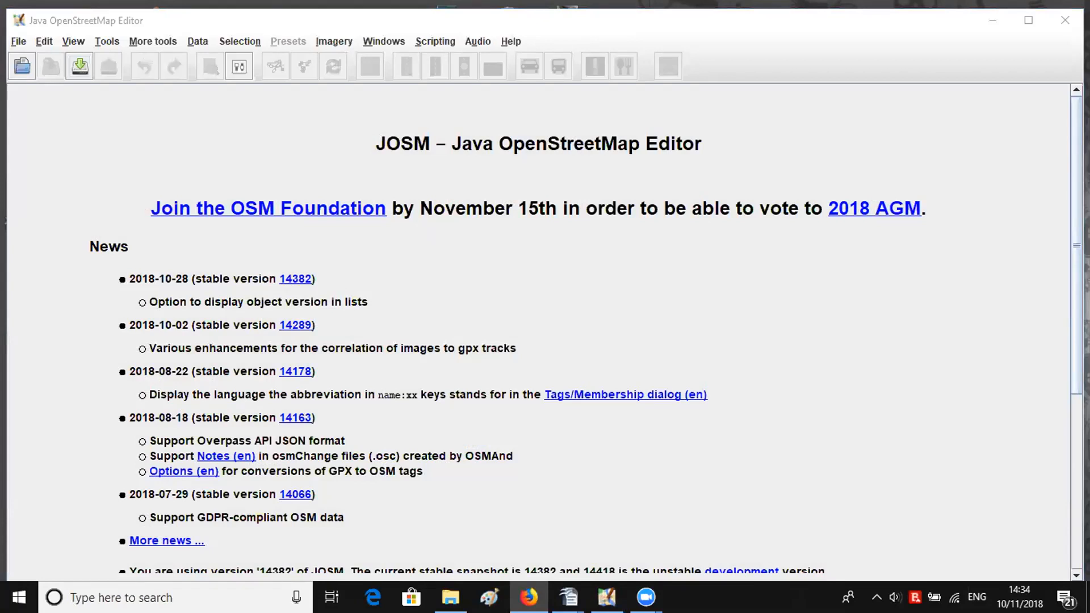
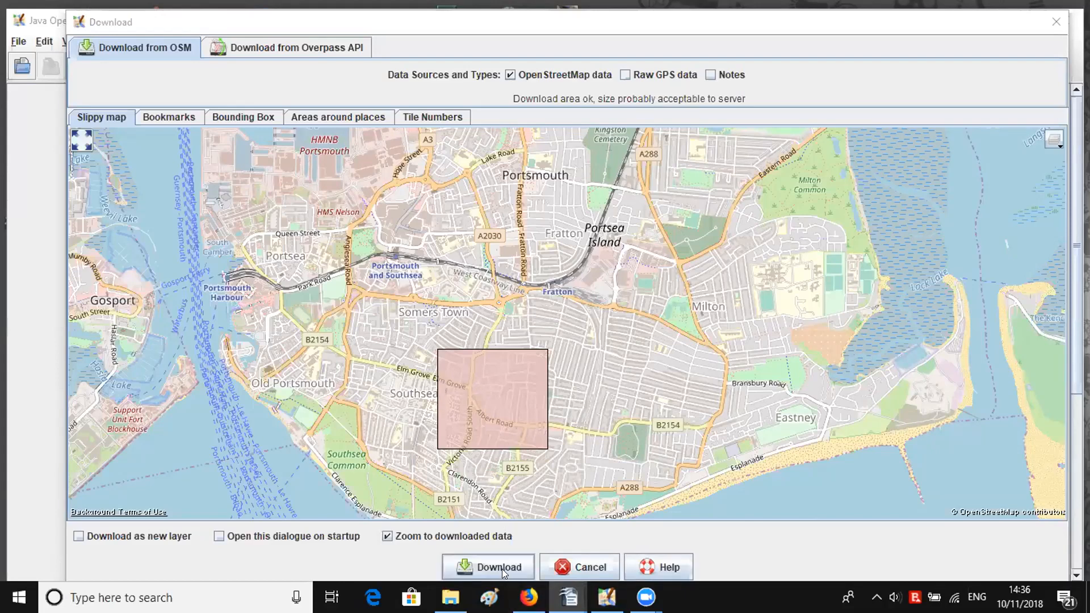
- Download the OpenStreetMap data for the marked Southsea area of Portsmouth and add Bing aerial imagery as background
key("Return")
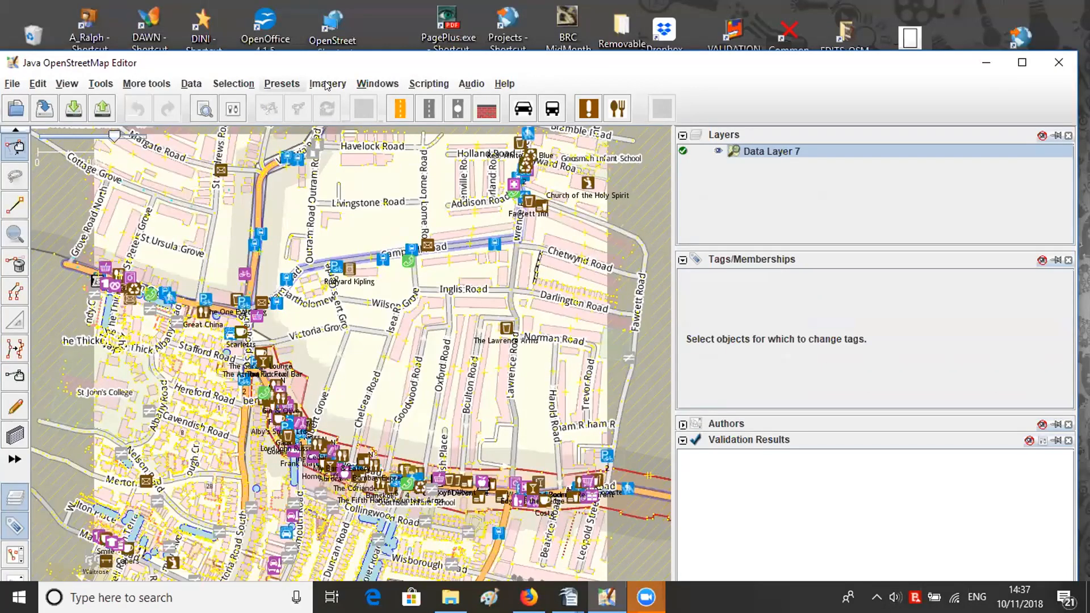
left_click(328, 84)
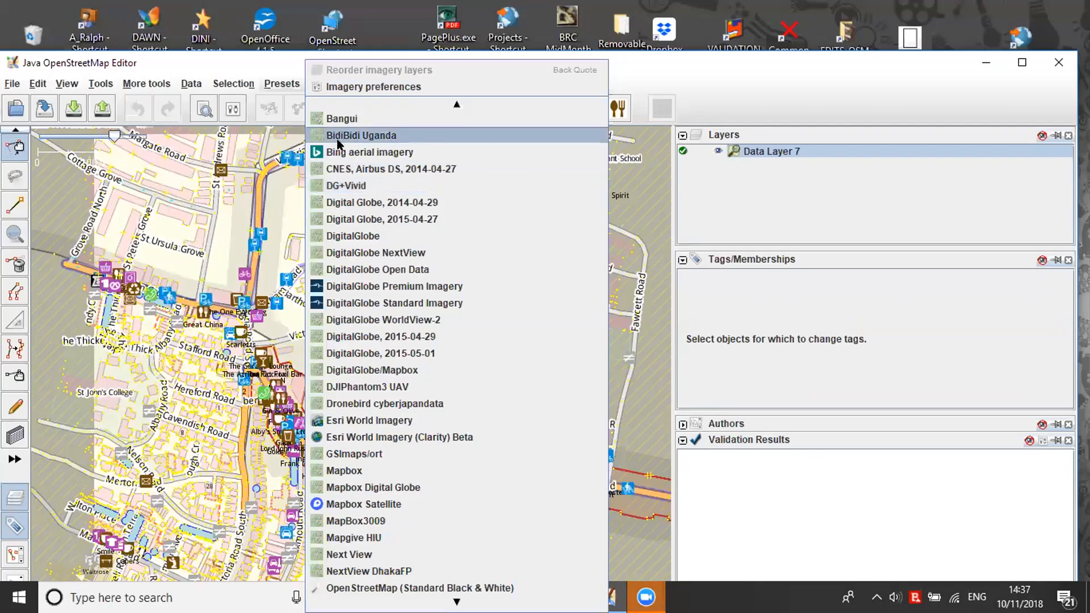
key("Escape")
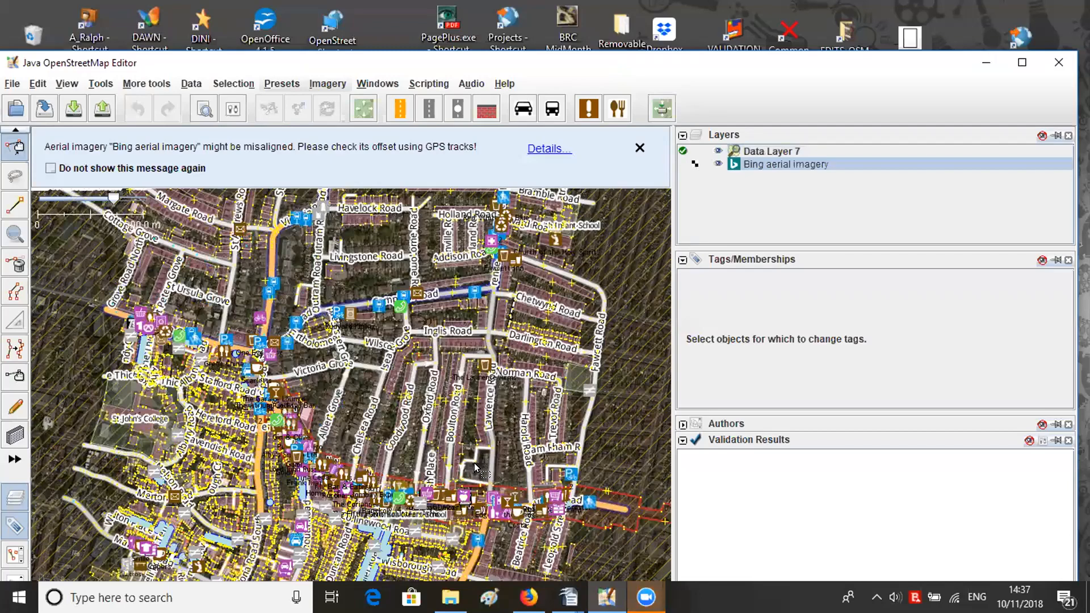
- Draw a rectangular building over the full length of the west wing of the large complex west of Lawrence Road
scroll(475, 462, "up", 6)
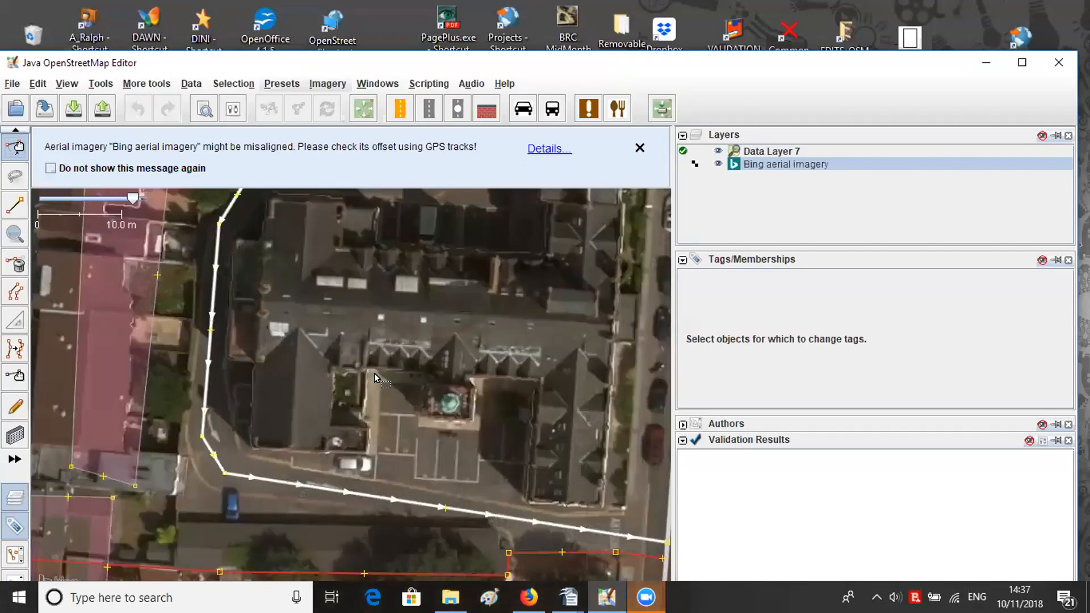
scroll(373, 373, "down", 4)
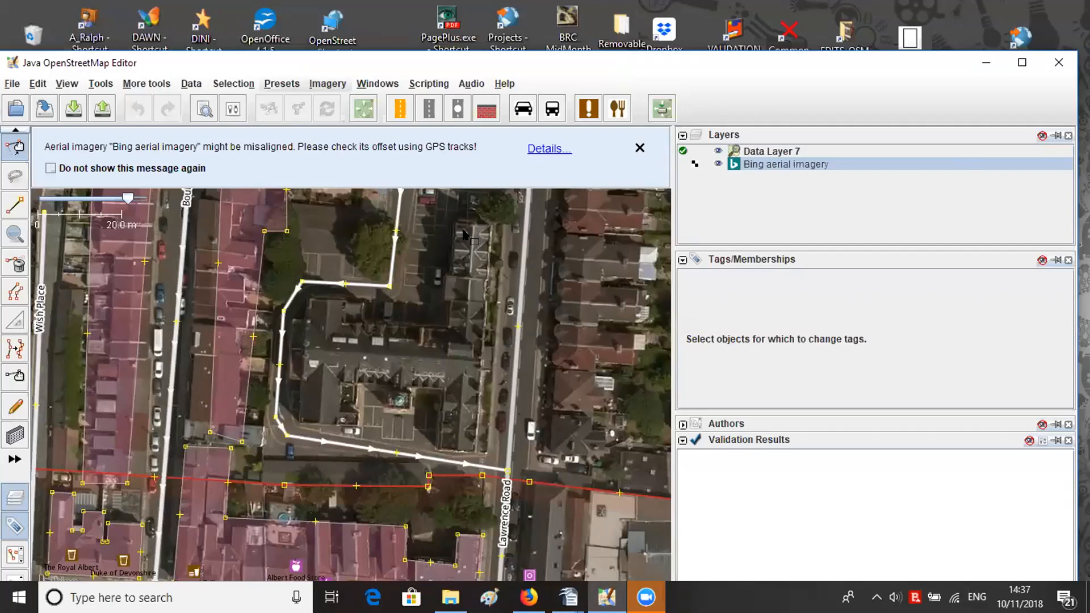
scroll(492, 268, "up", 3)
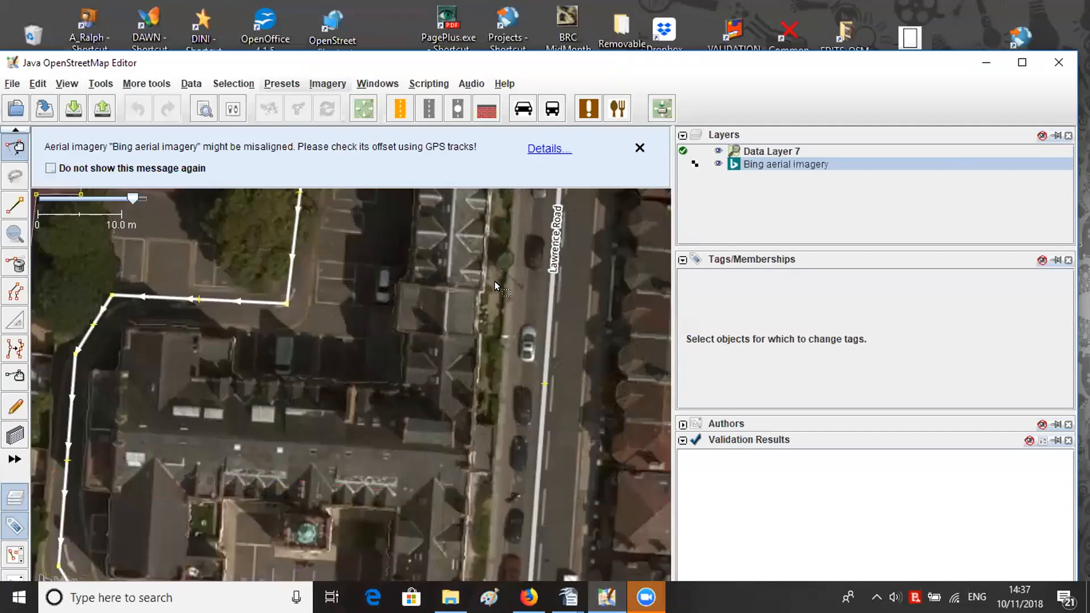
left_click_drag(495, 281, 478, 346)
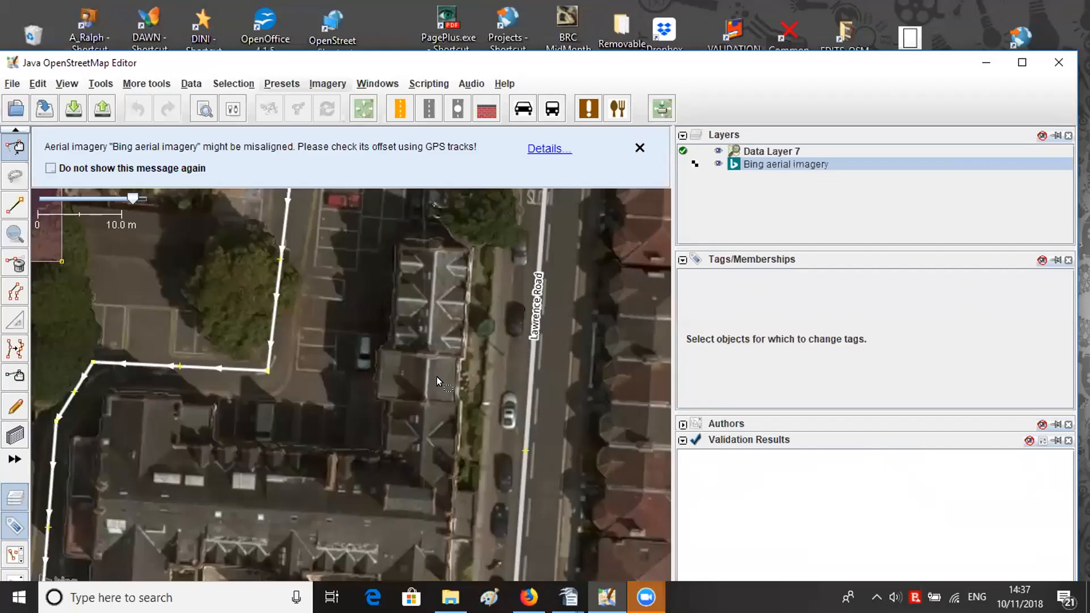
left_click_drag(438, 376, 435, 292)
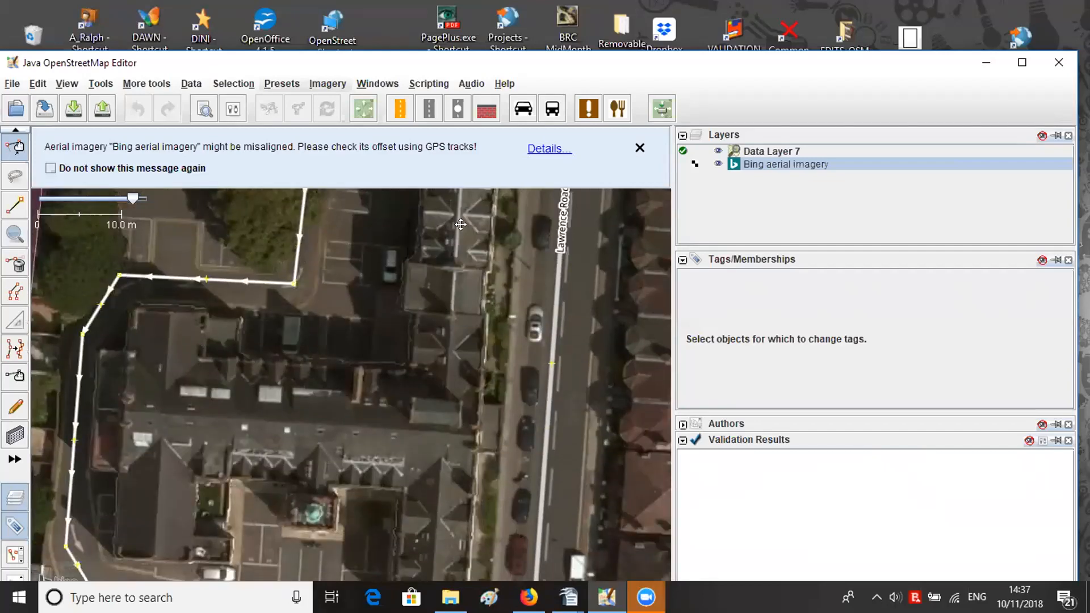
mouse_move(453, 217)
left_mouse_down()
mouse_move(426, 298)
mouse_move(471, 206)
left_mouse_up()
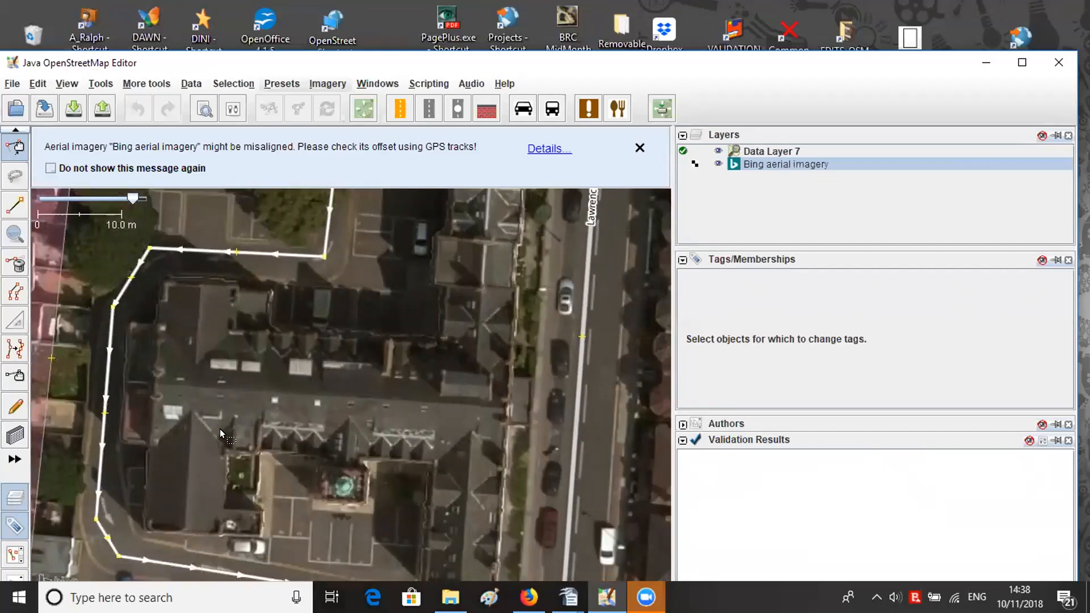
left_click_drag(406, 381, 451, 332)
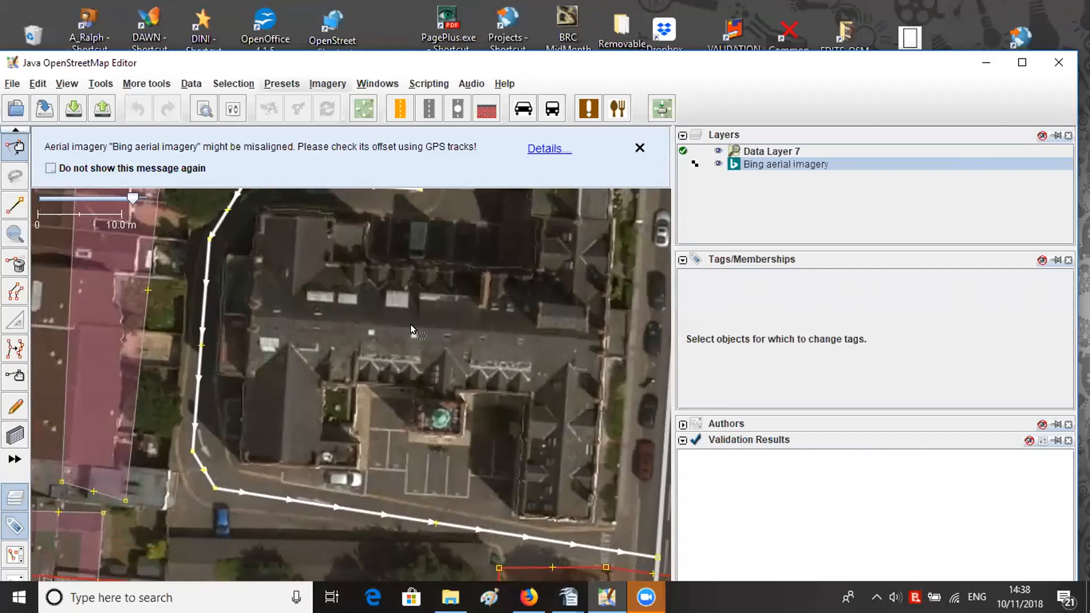
key("b")
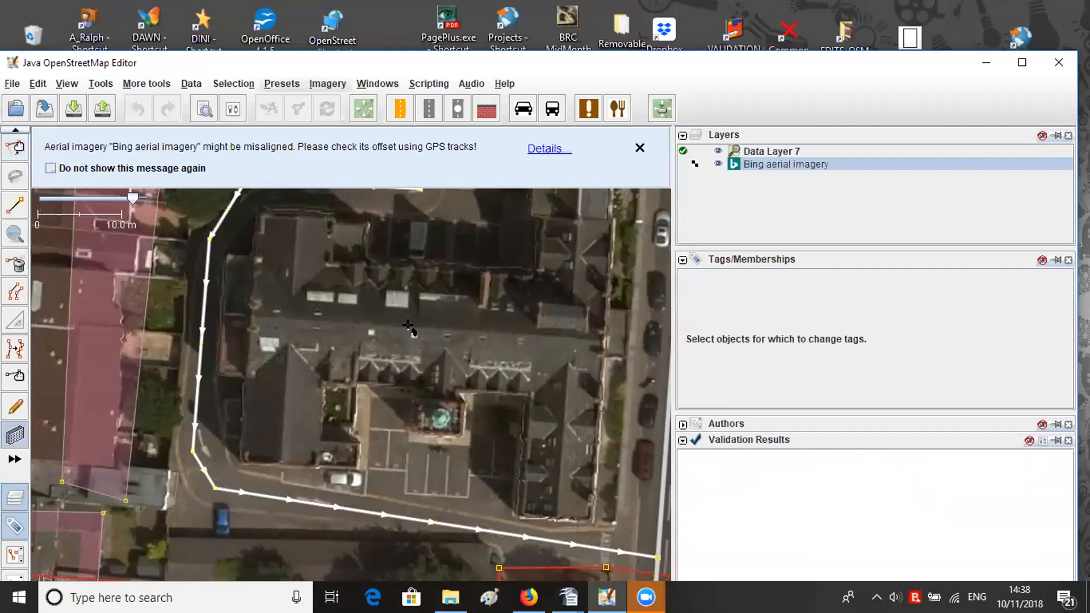
left_click(240, 462)
left_click(253, 213)
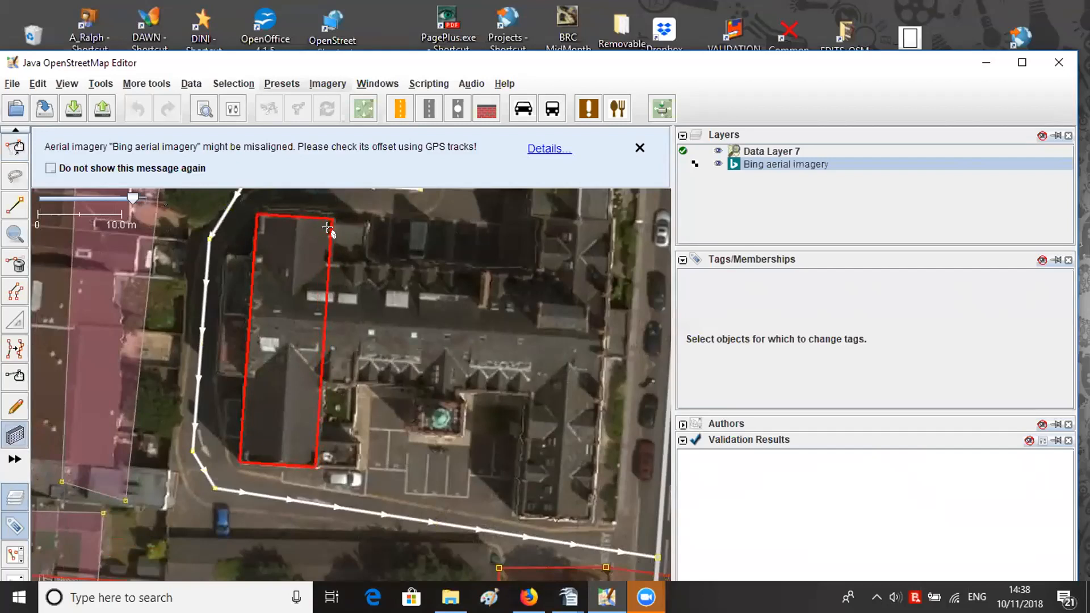
left_click(328, 228)
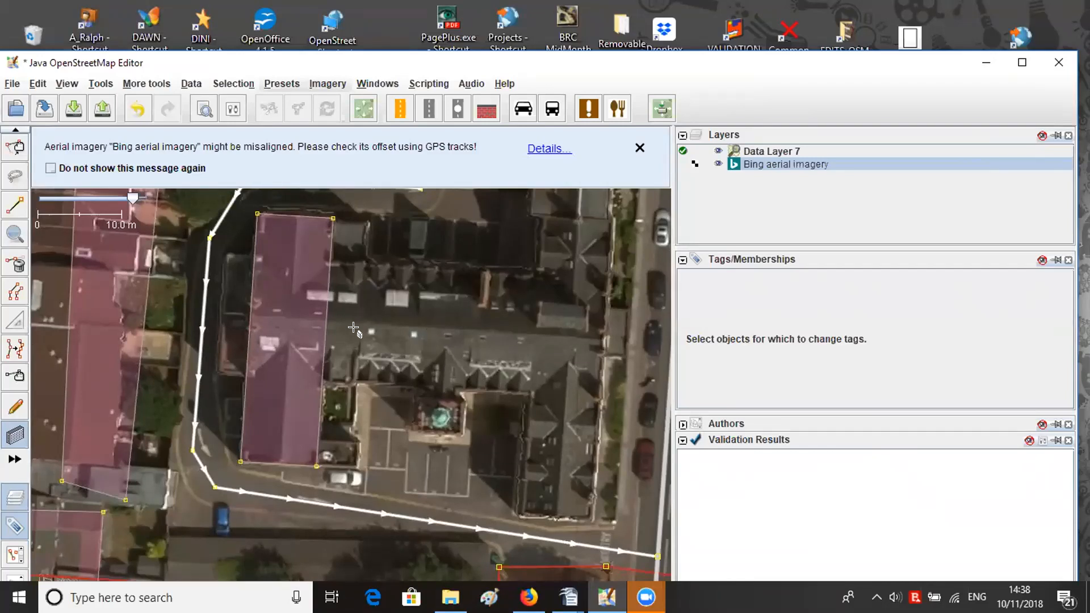
- Draw a second building rectangle over the west wing's western side extension, overlapping the first outline
left_click_drag(353, 327, 447, 328)
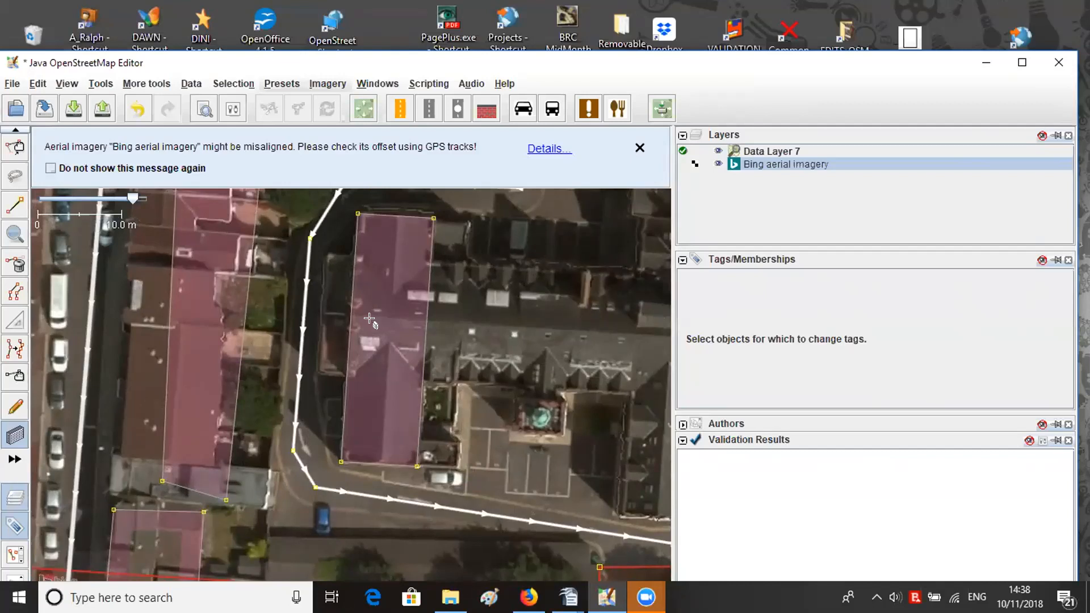
key("s")
left_click(424, 316)
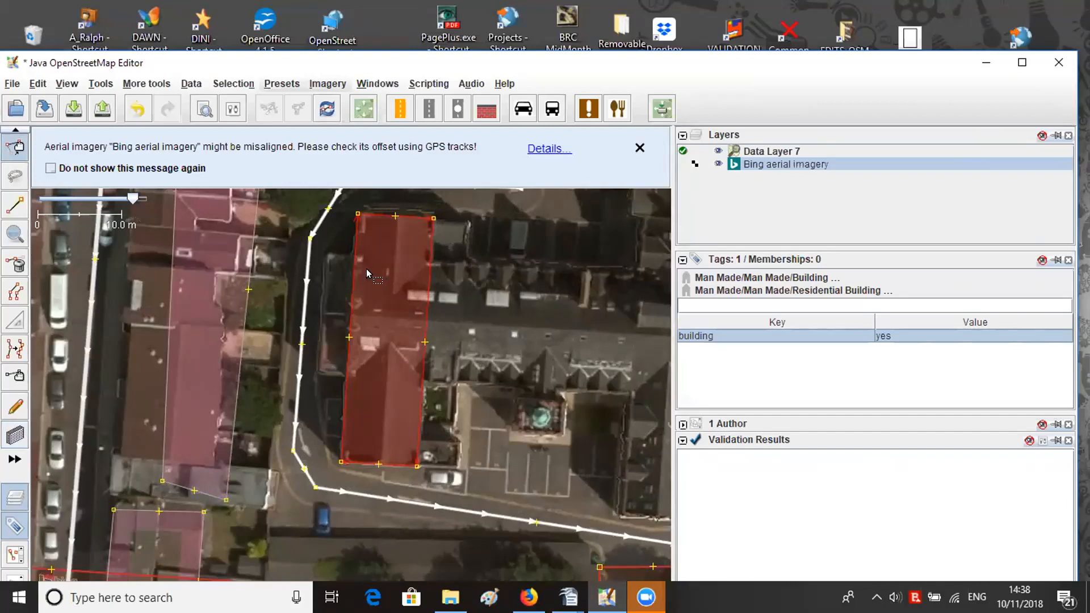
key("b")
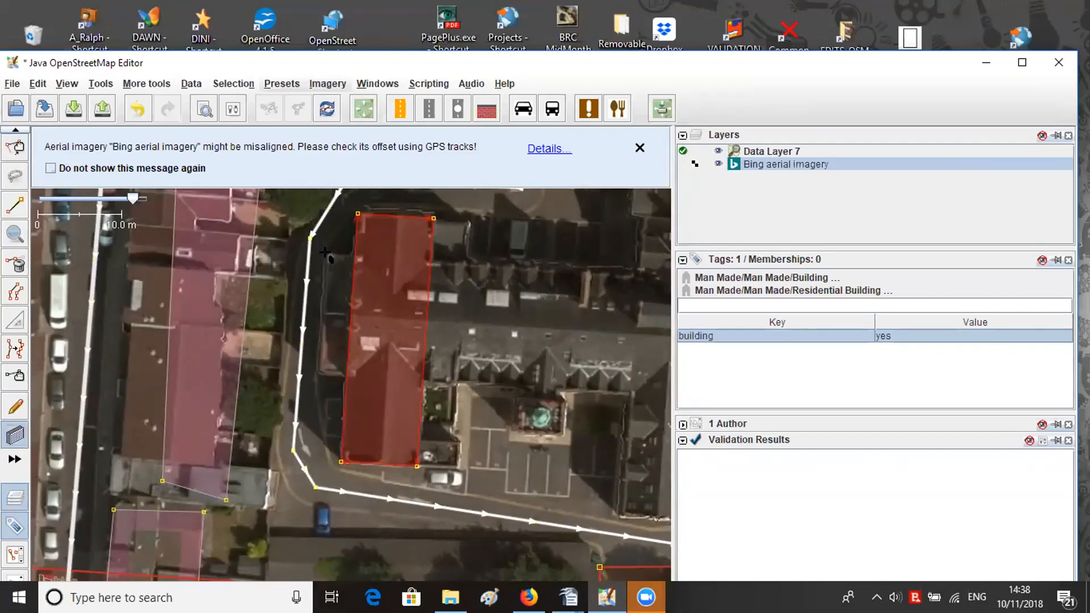
left_click_drag(324, 255, 367, 377)
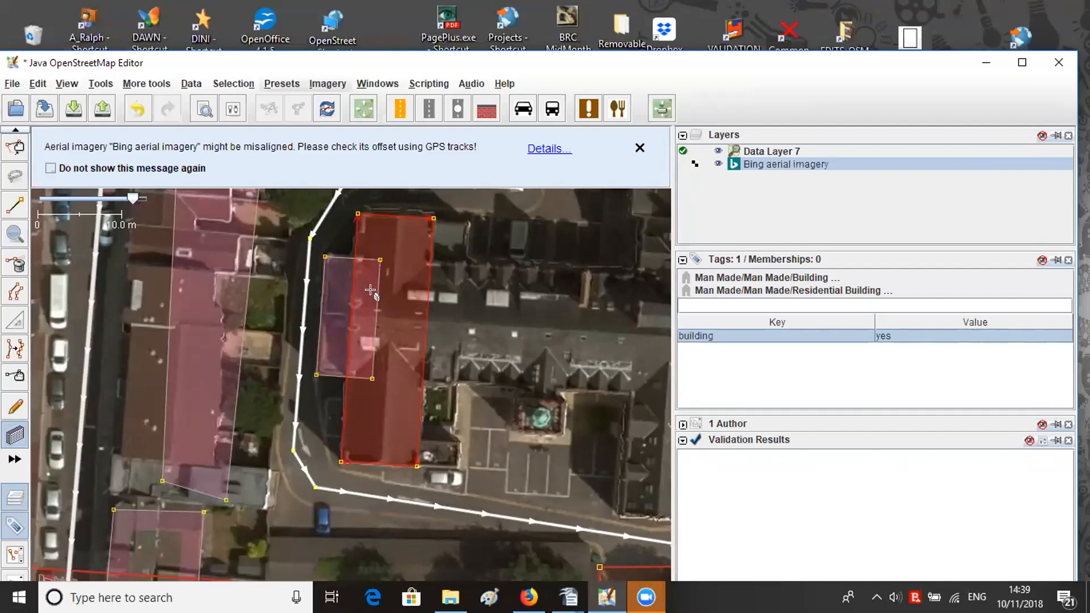
- Select the wing and its western extension together and join the overlapping areas into one building
key("s")
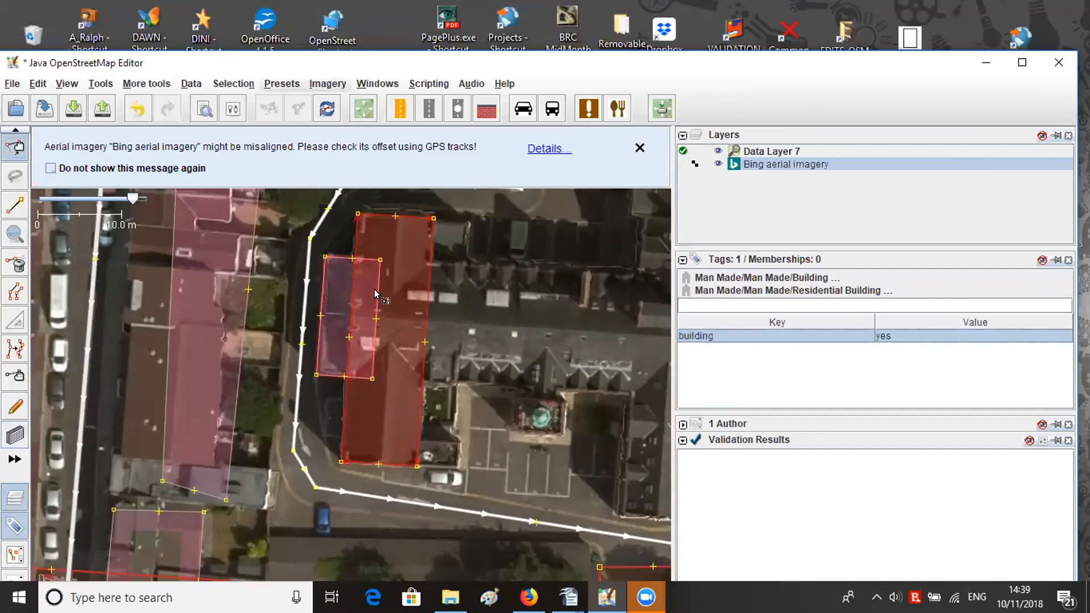
left_click(417, 298, "shift")
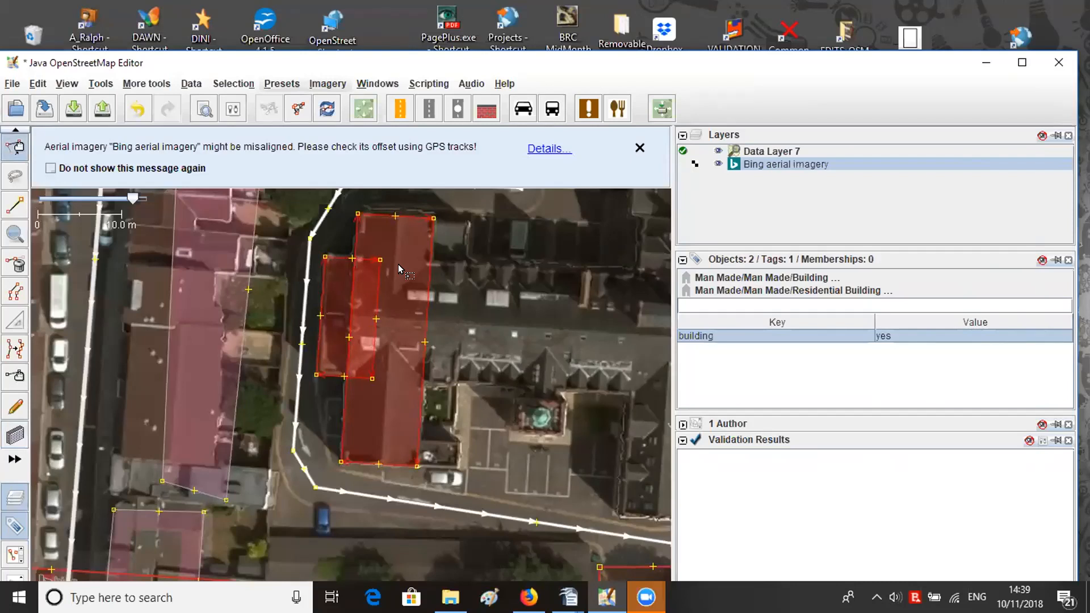
key("shift+j")
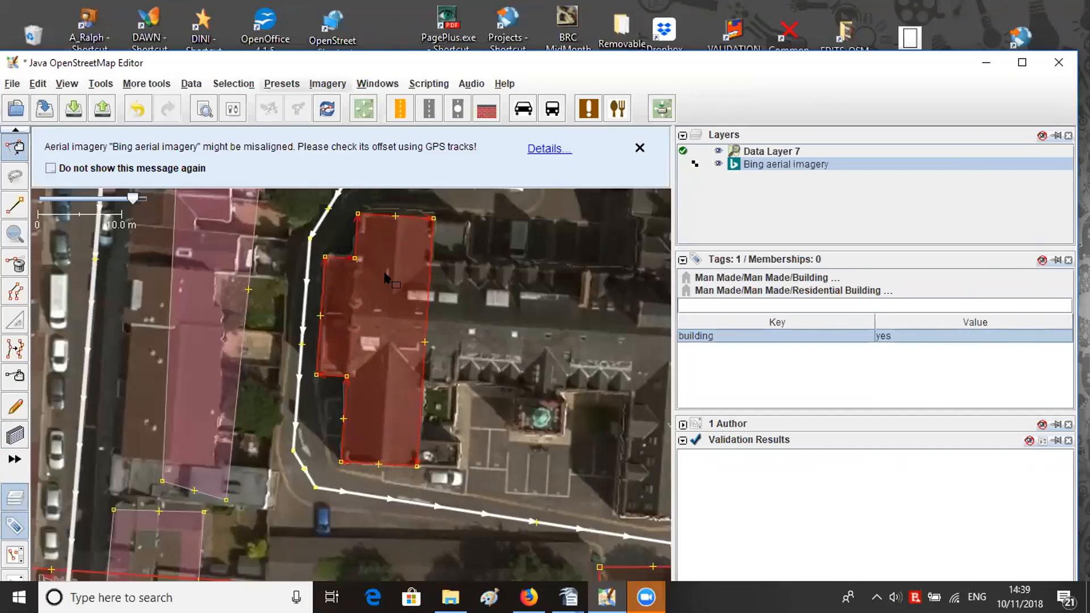
mouse_move(735, 335)
mouse_move(693, 338)
- Draw a small building rectangle over the annex at the wing's south-east corner, overlapping the main outline
left_click_drag(370, 292, 389, 257)
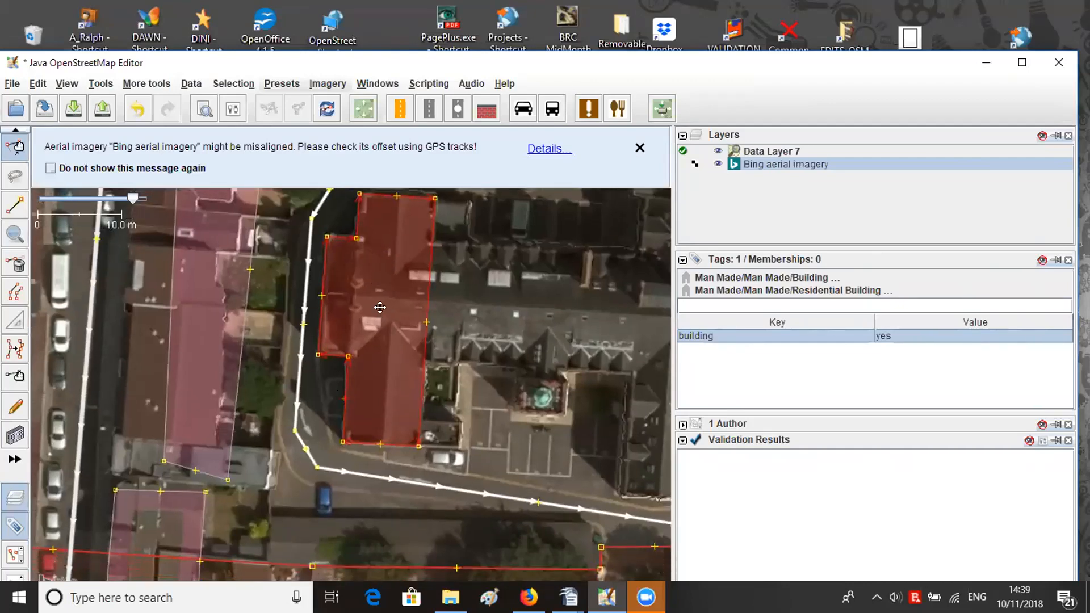
left_click_drag(389, 308, 380, 363)
left_click_drag(331, 328, 281, 279)
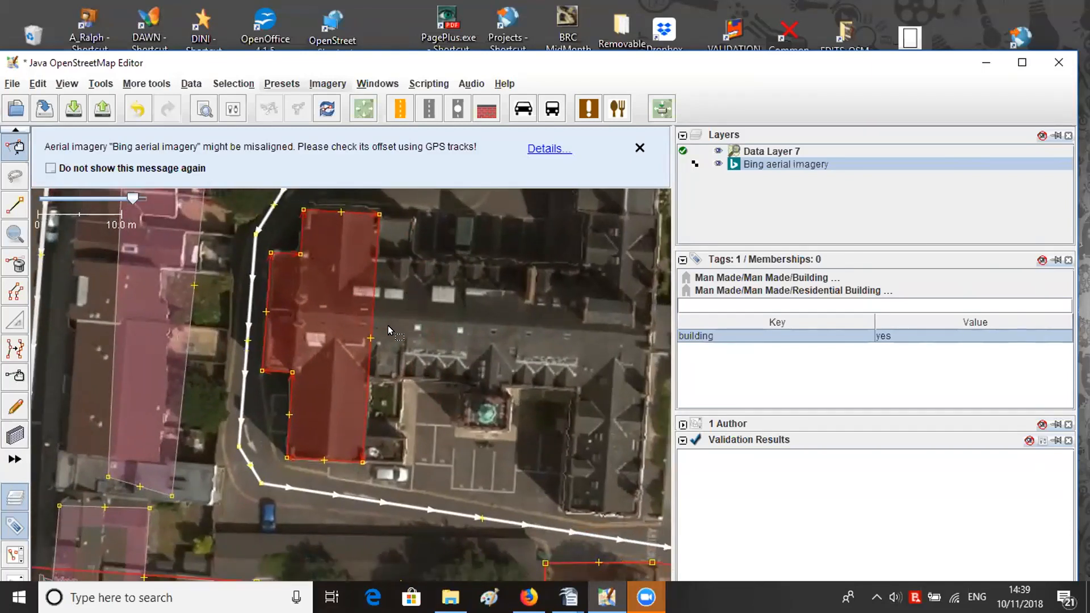
key("b")
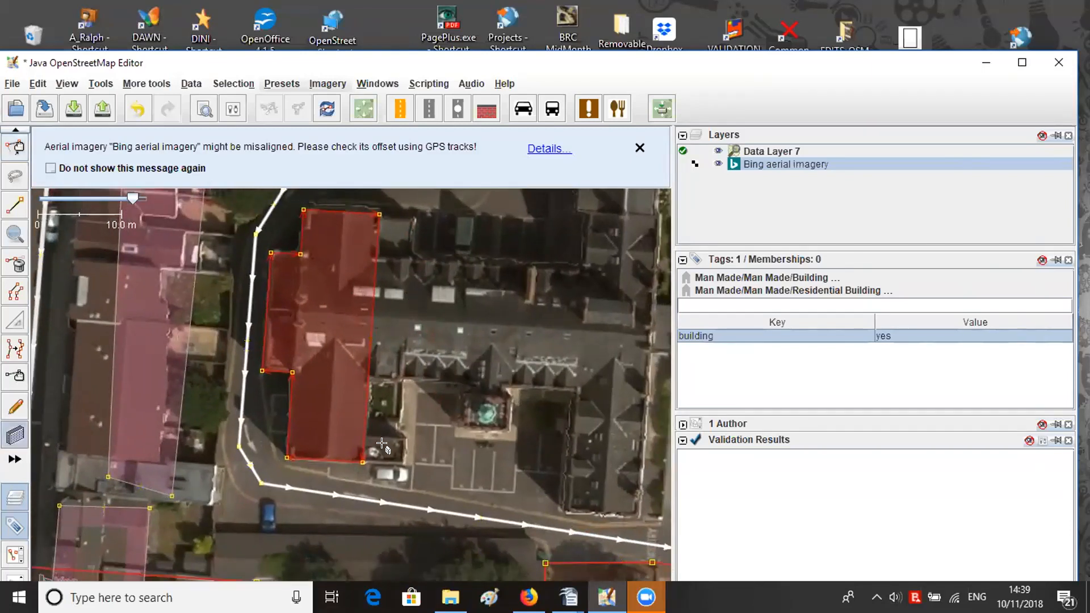
scroll(394, 441, "up", 3)
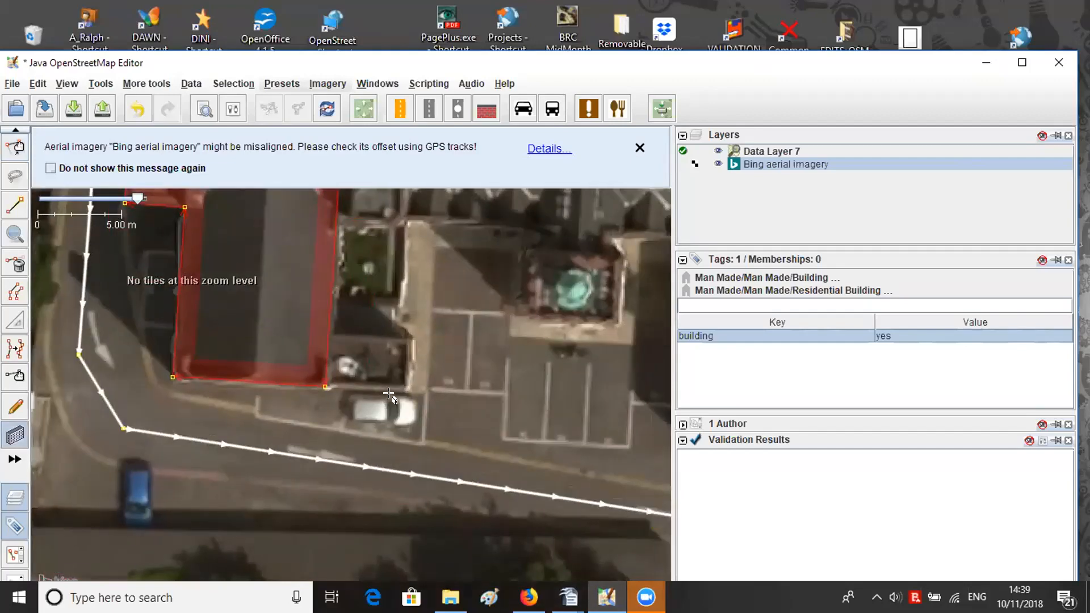
left_click(407, 390)
left_click(419, 389)
left_click(302, 329)
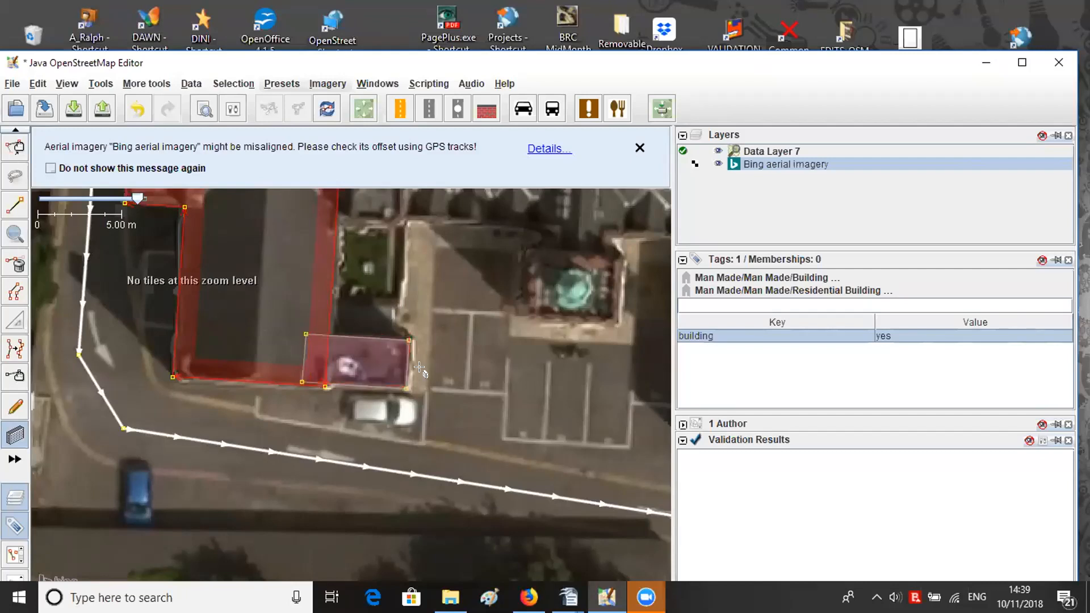
- Join the south-east annex and the main wing into one building area
key("s")
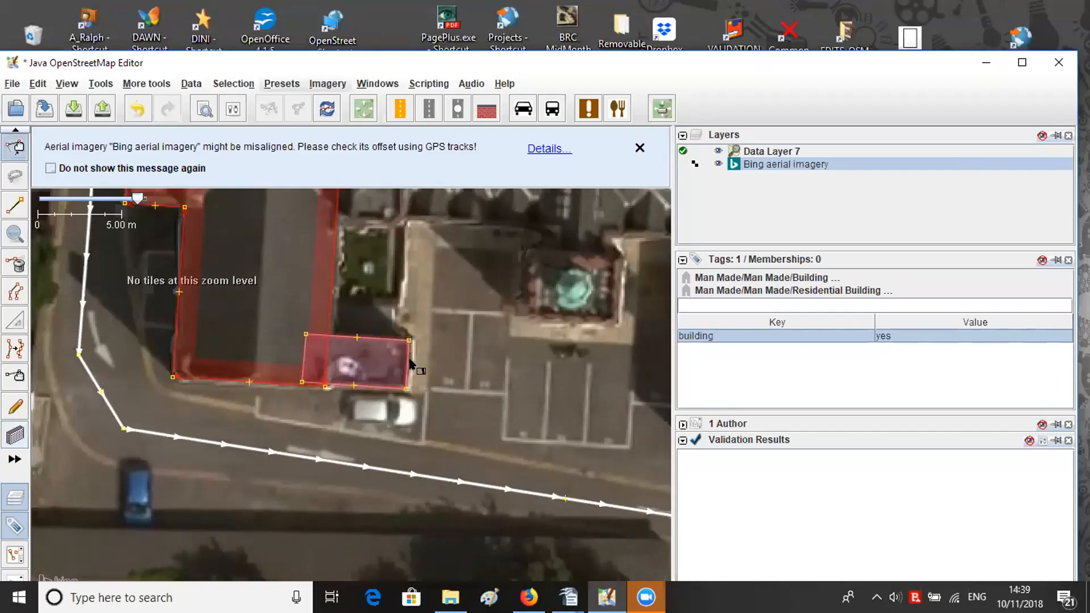
left_click(404, 359)
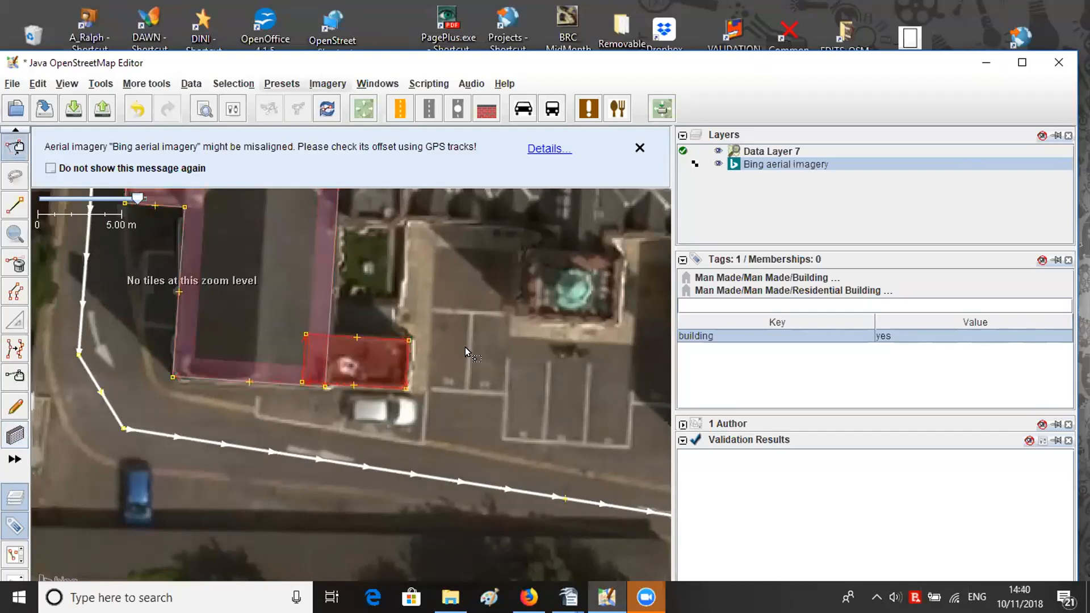
key("shift+j")
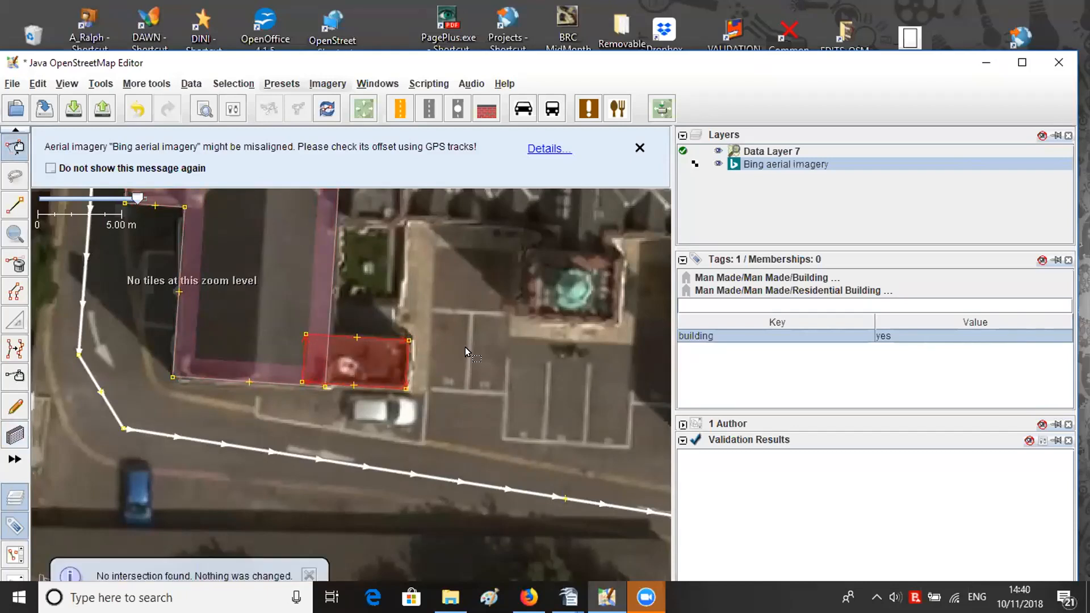
left_click(329, 299)
left_click(374, 338, "shift")
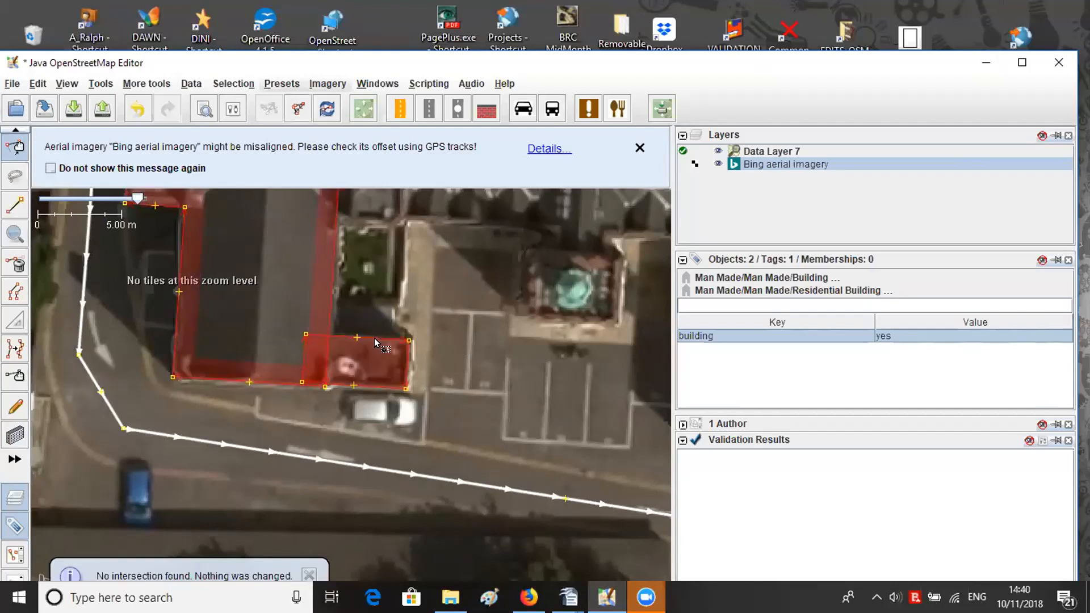
key("shift+j")
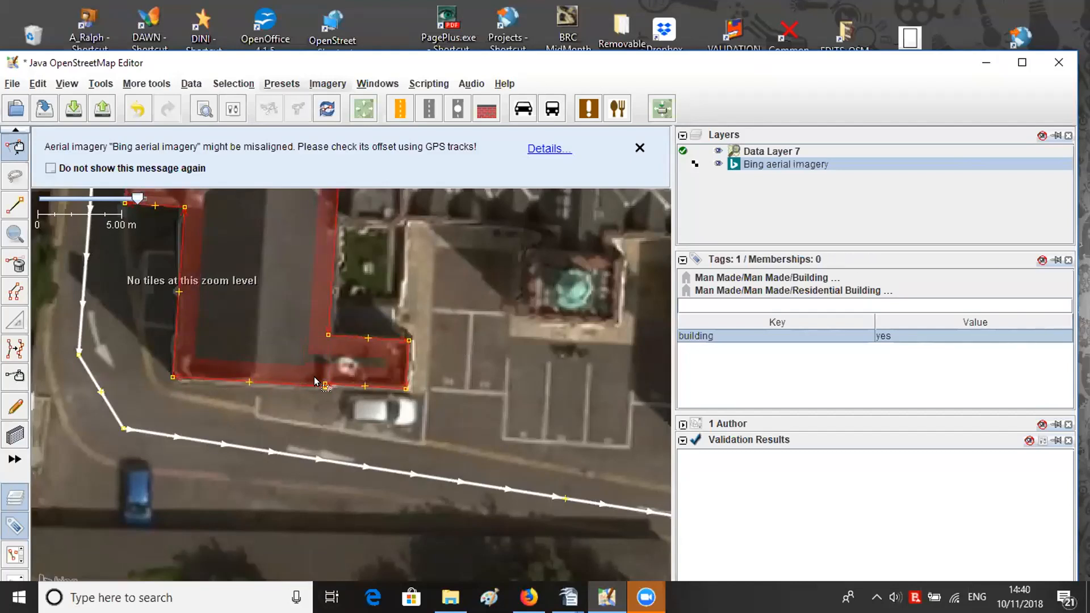
- Deselect the building and move the stray node on its south edge onto the adjacent corner node
scroll(315, 411, "up", 2)
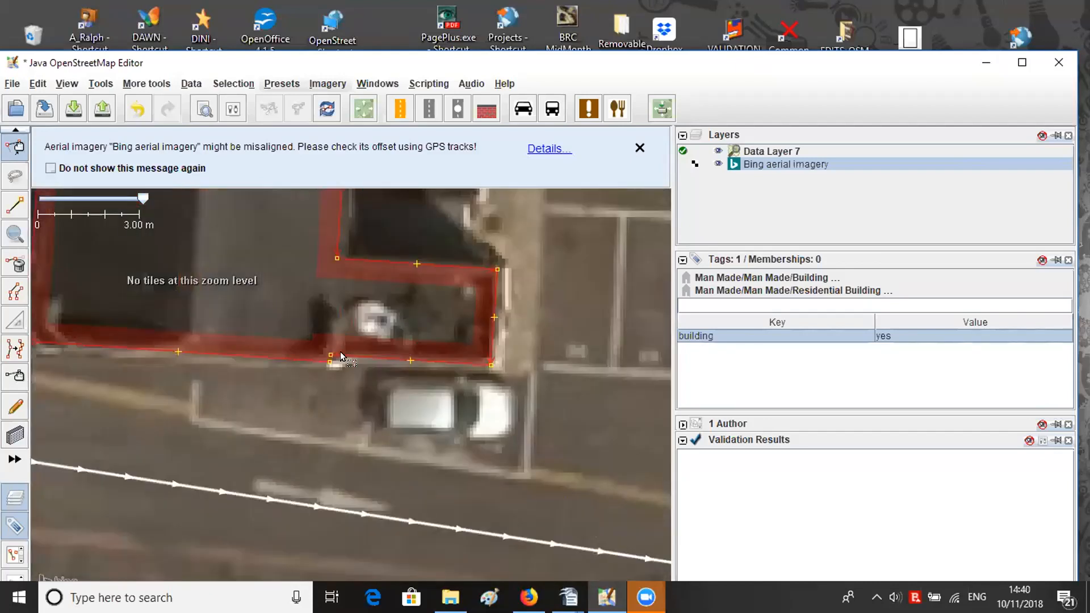
key("Escape")
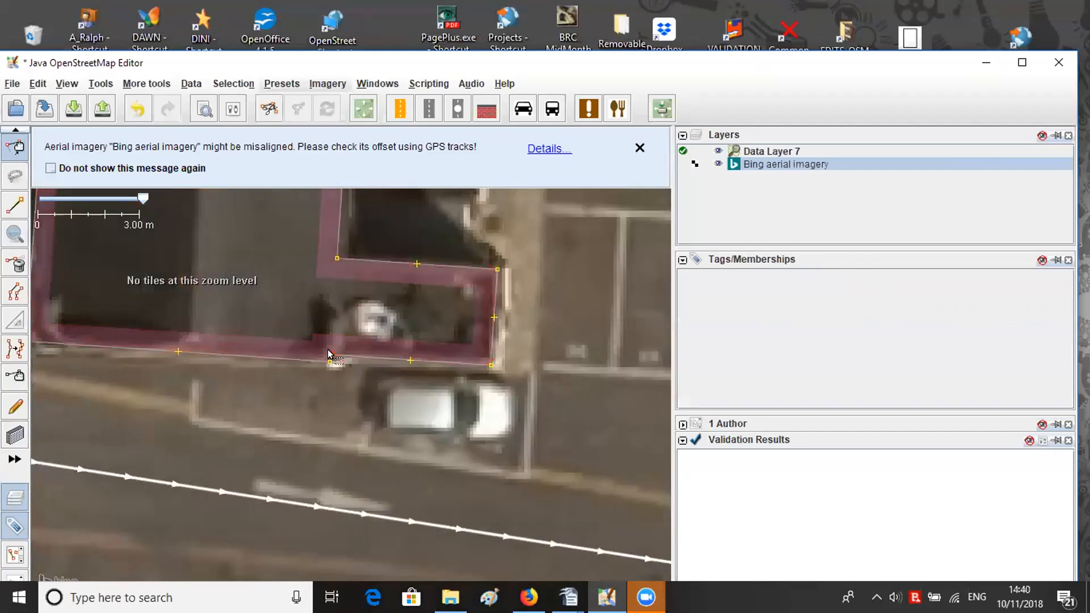
left_click_drag(328, 352, 328, 363)
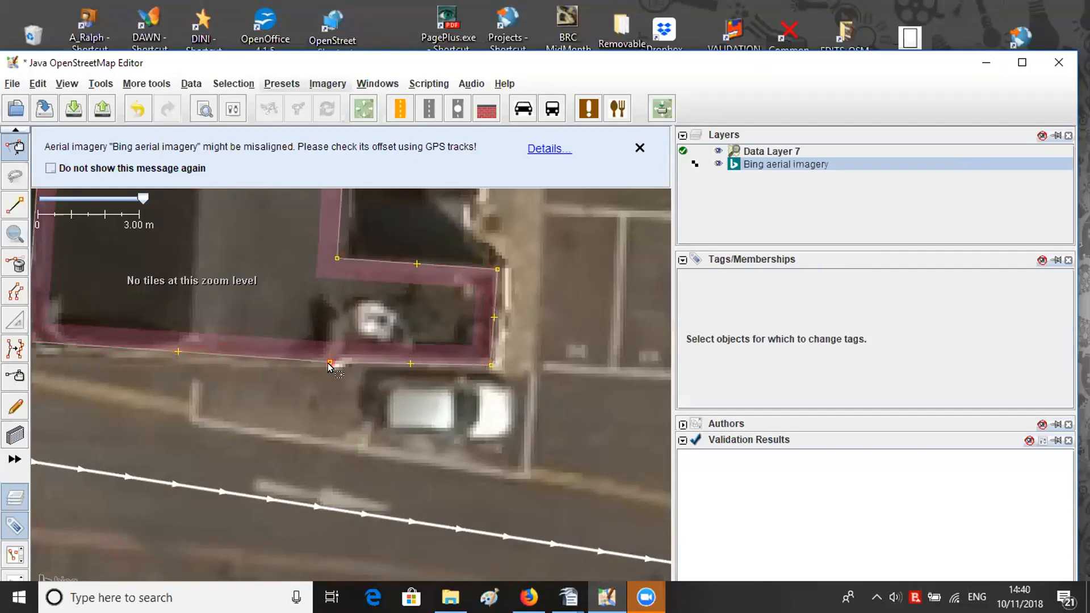
- Select the combined building outline and review its tags
scroll(335, 362, "down", 4)
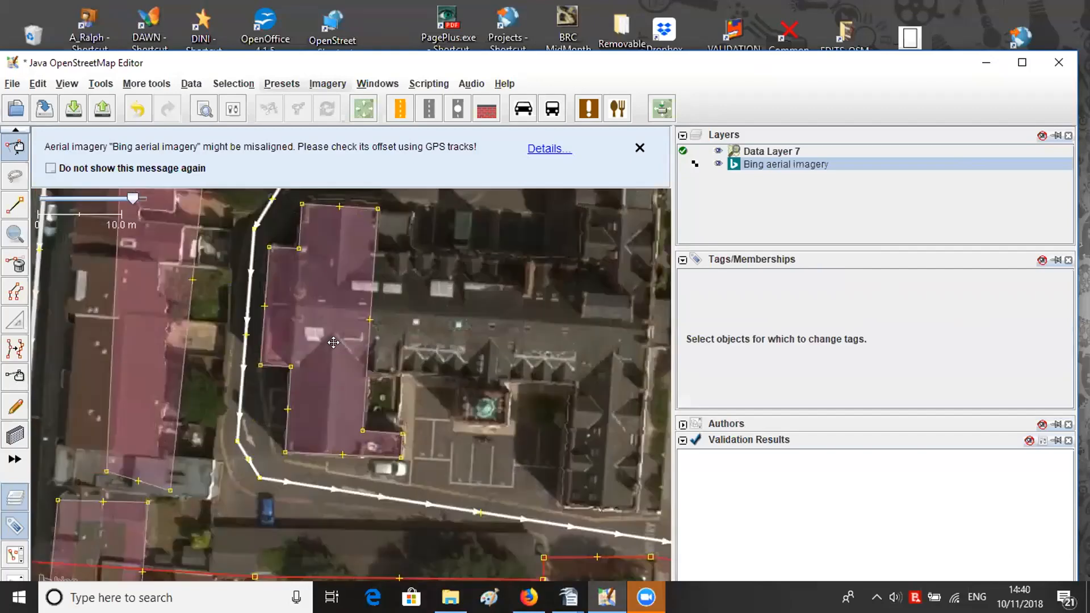
left_click_drag(334, 342, 277, 315)
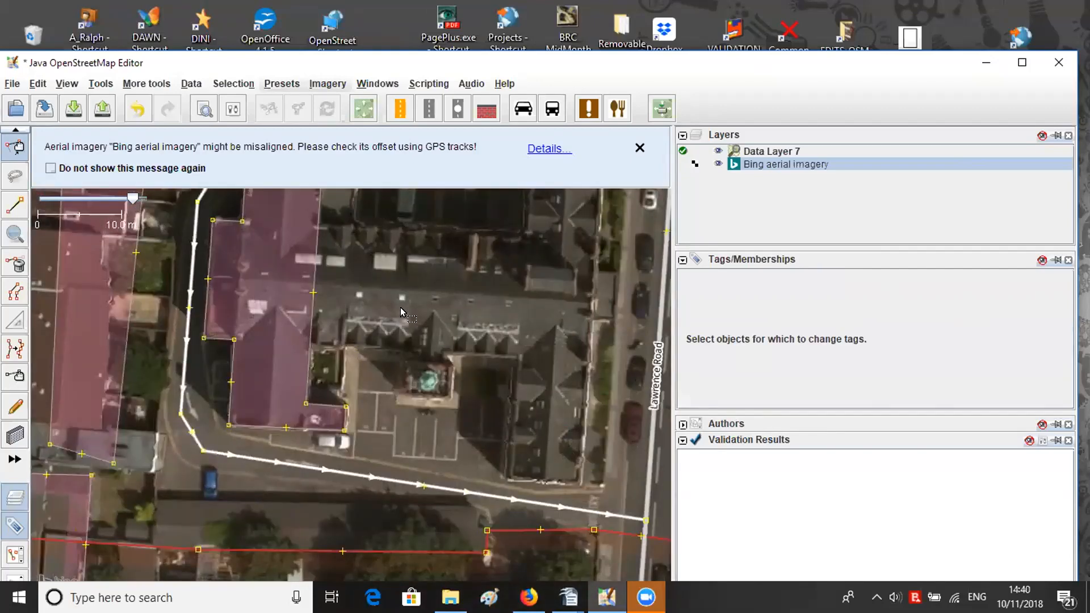
left_click_drag(400, 308, 424, 346)
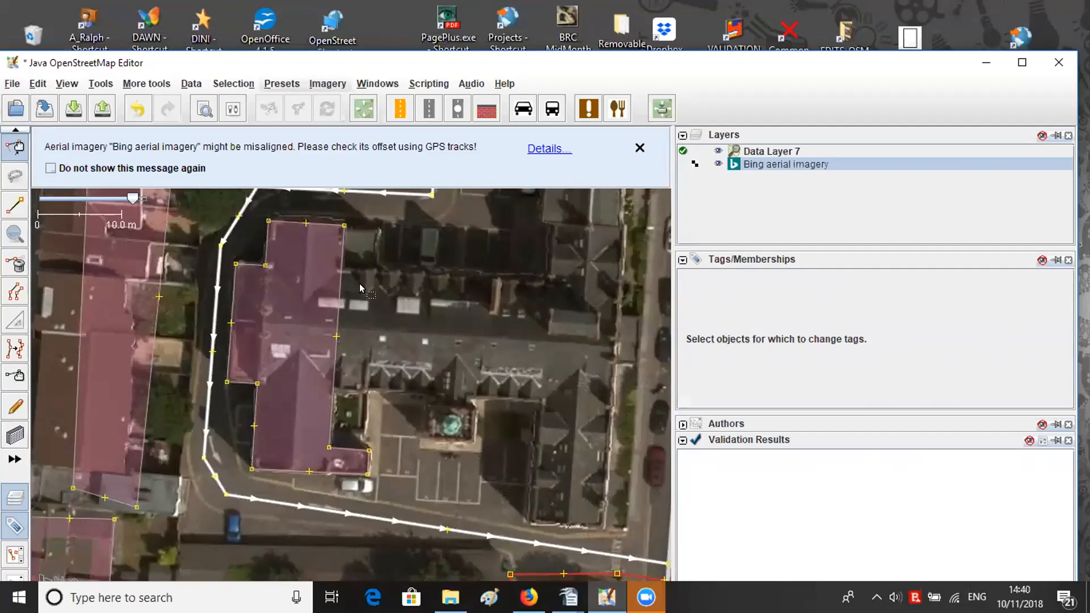
mouse_move(366, 298)
left_mouse_down()
mouse_move(366, 284)
mouse_move(379, 285)
left_mouse_up()
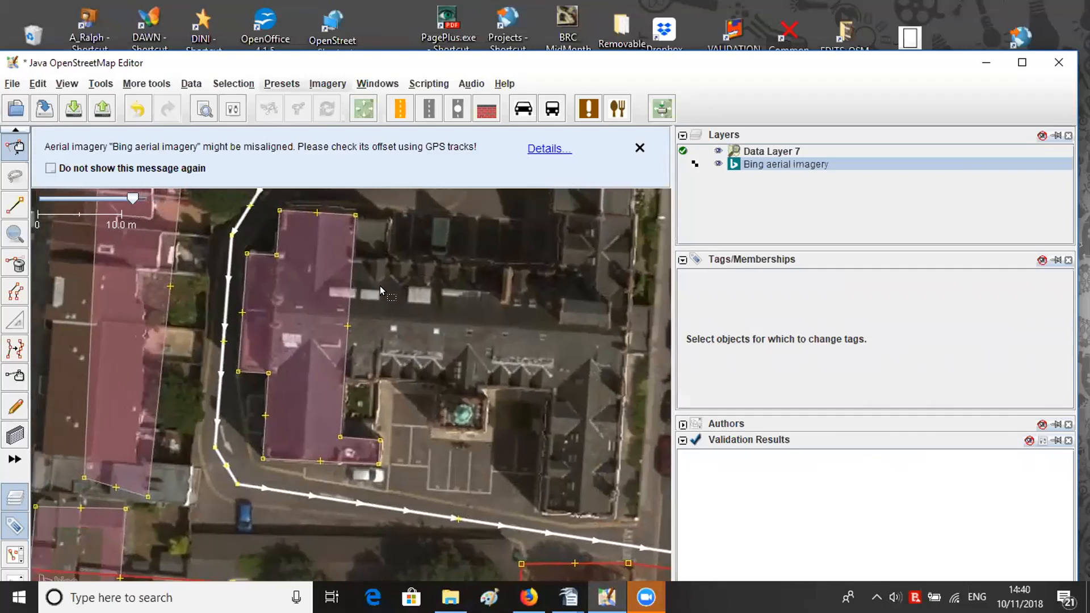
left_click(348, 294)
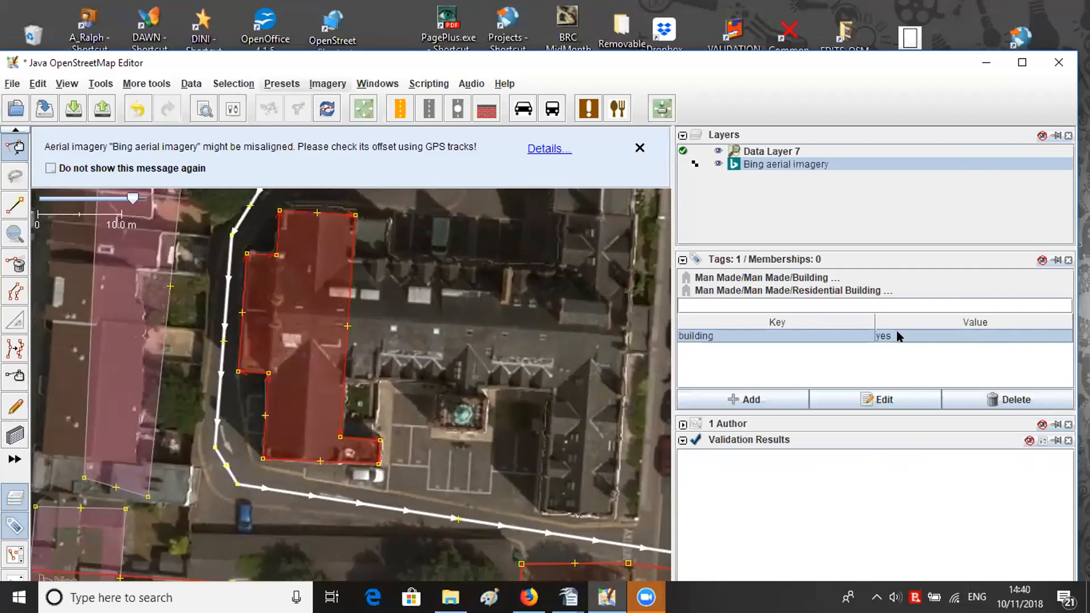
- Change the combined building's tag value to apartments
left_click(842, 399)
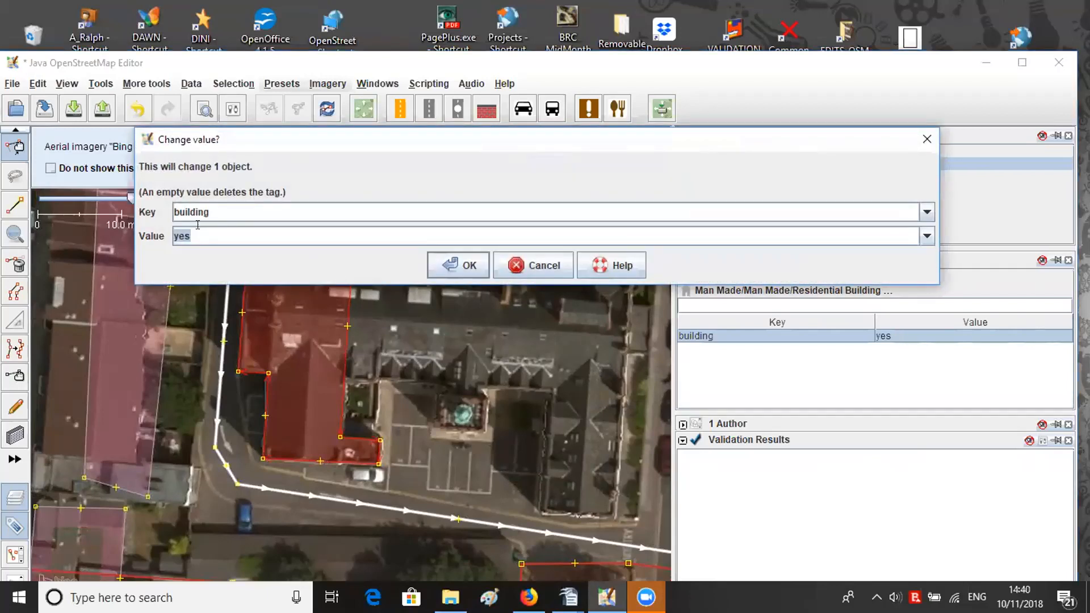
type("apartments")
left_click(455, 261)
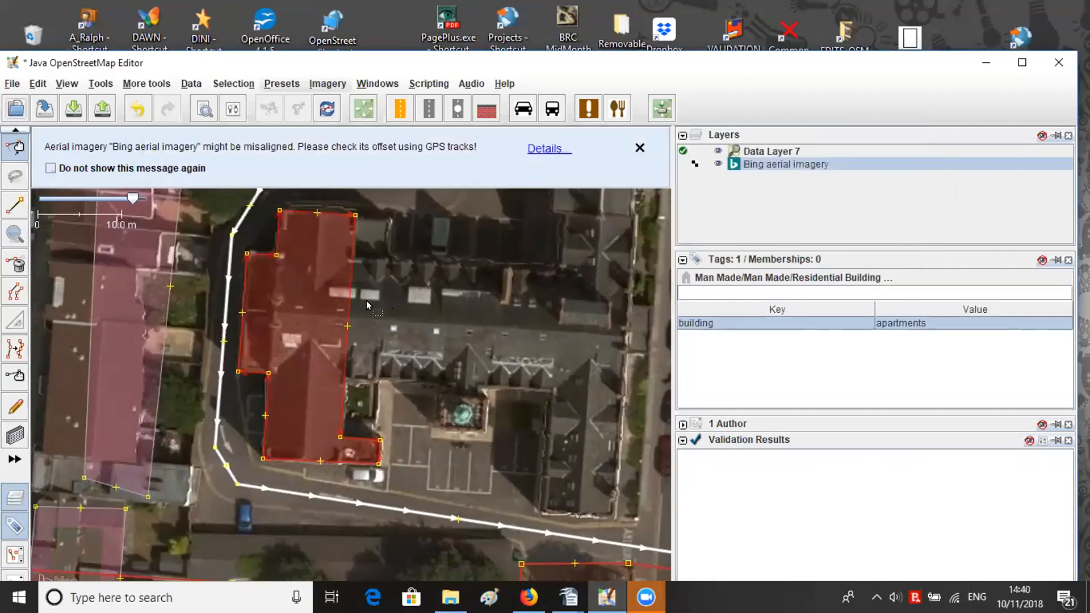
- Draw a building rectangle over the long central wing running east, overlapping the west building's east edge
key("b")
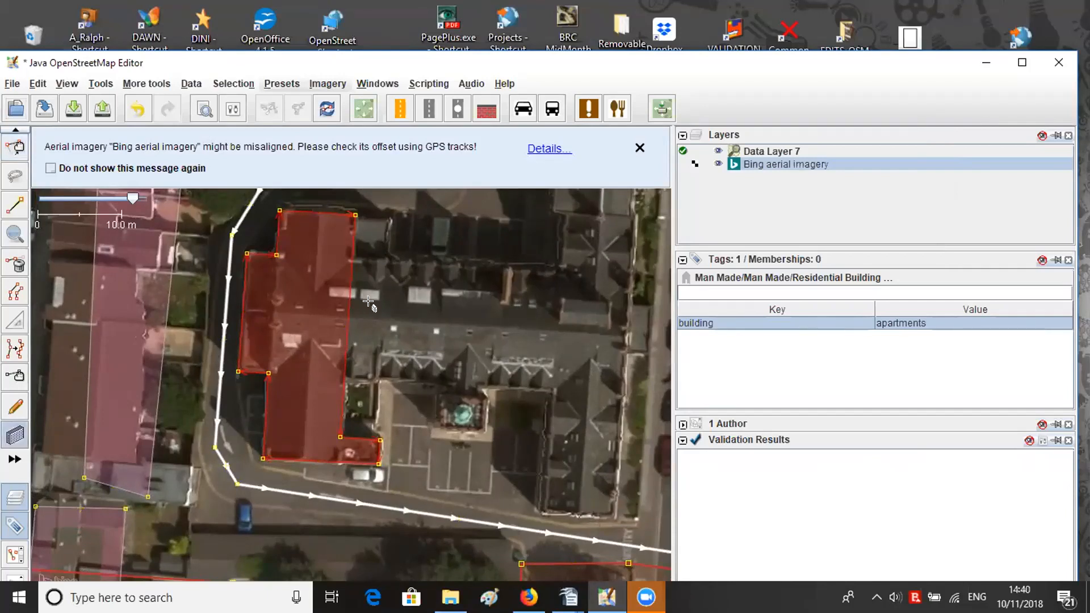
left_click(339, 255)
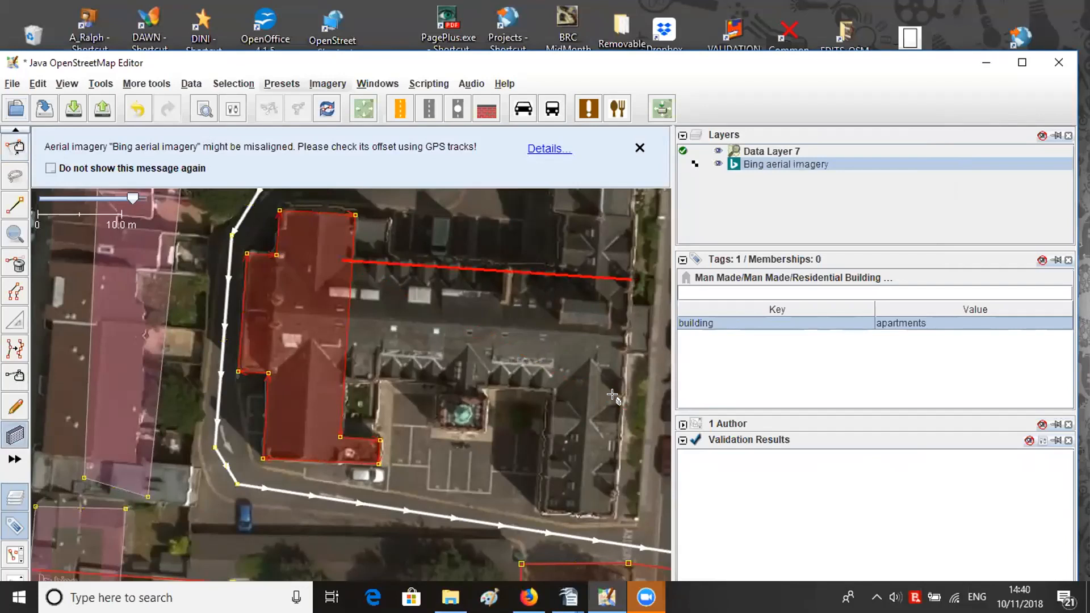
left_click(479, 378)
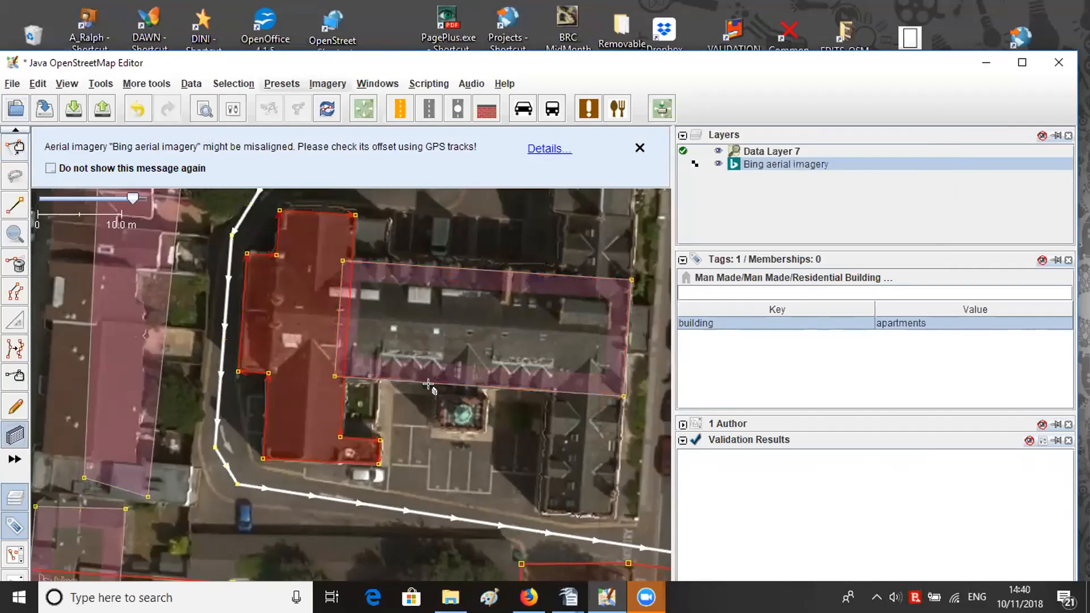
- Try to join the central-wing rectangle with the apartments building, view the building values on offer, and cancel the merge
key("s")
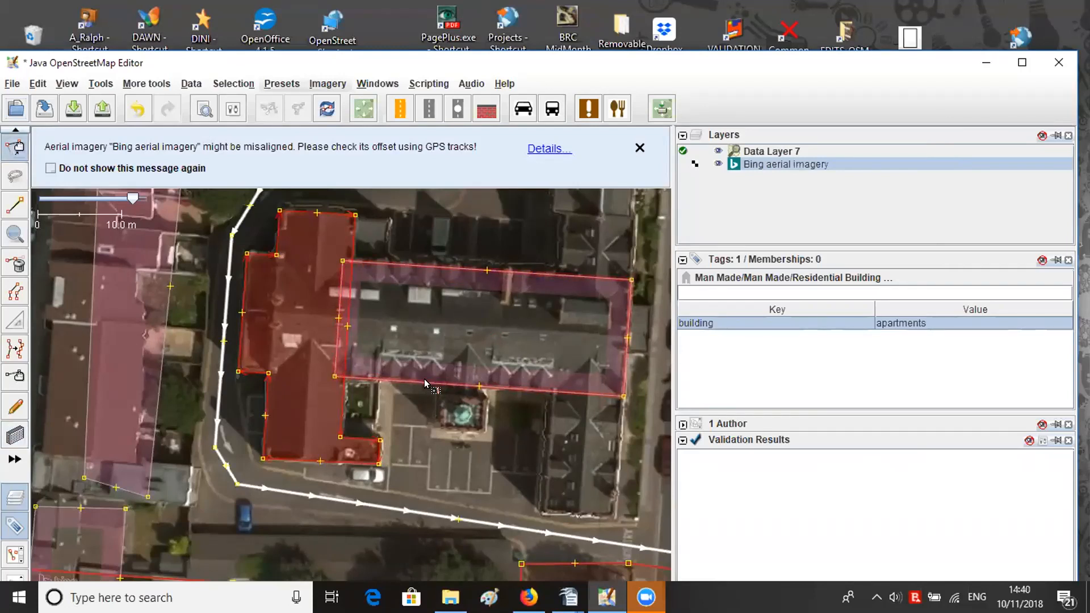
left_click(424, 376, "shift")
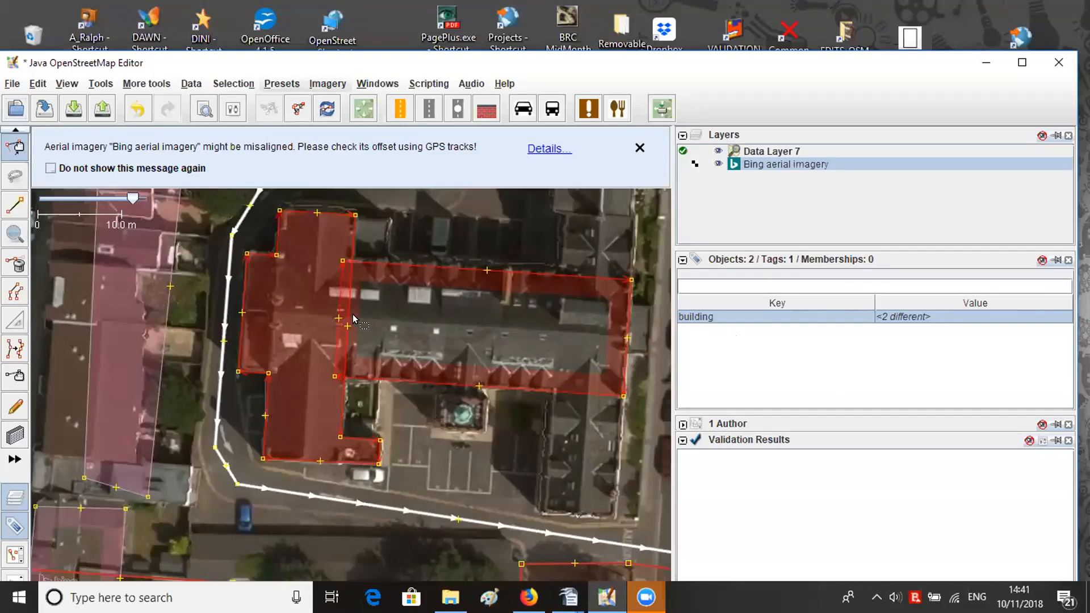
mouse_move(884, 311)
key("shift+j")
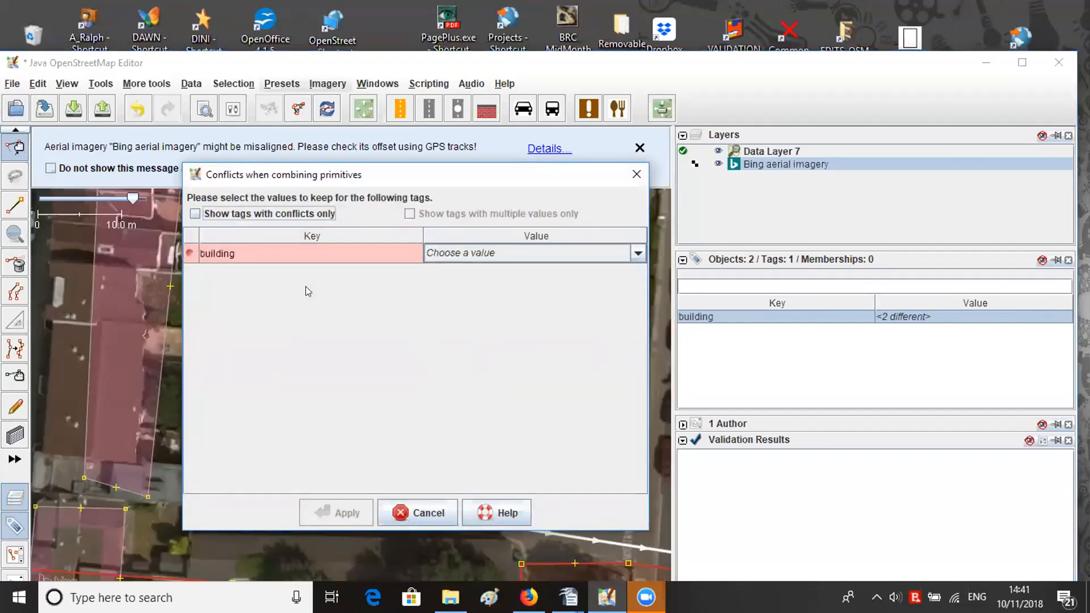
left_click(627, 252)
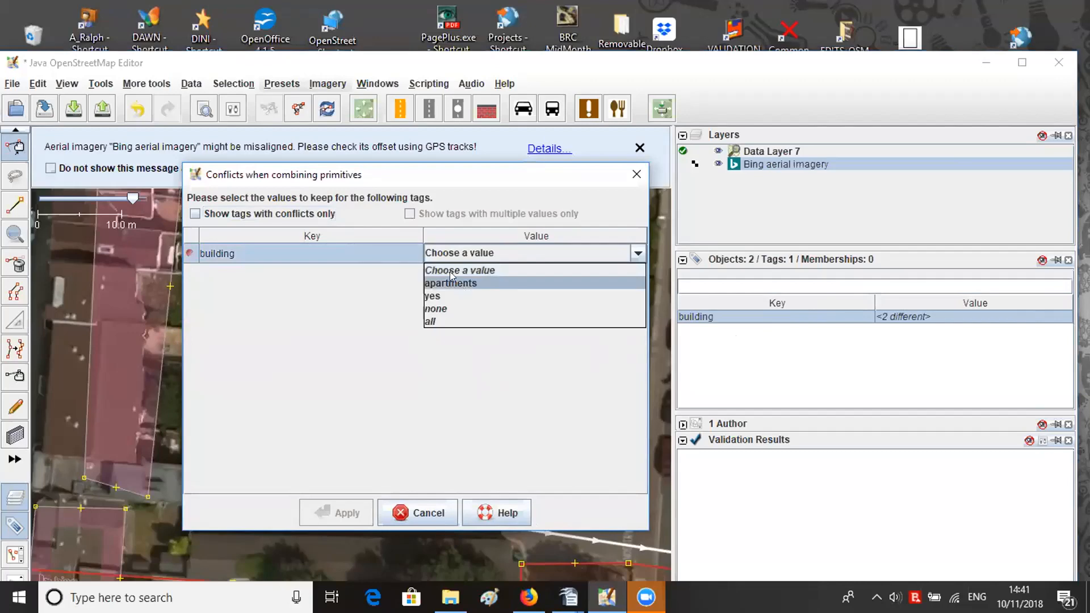
left_click(637, 175)
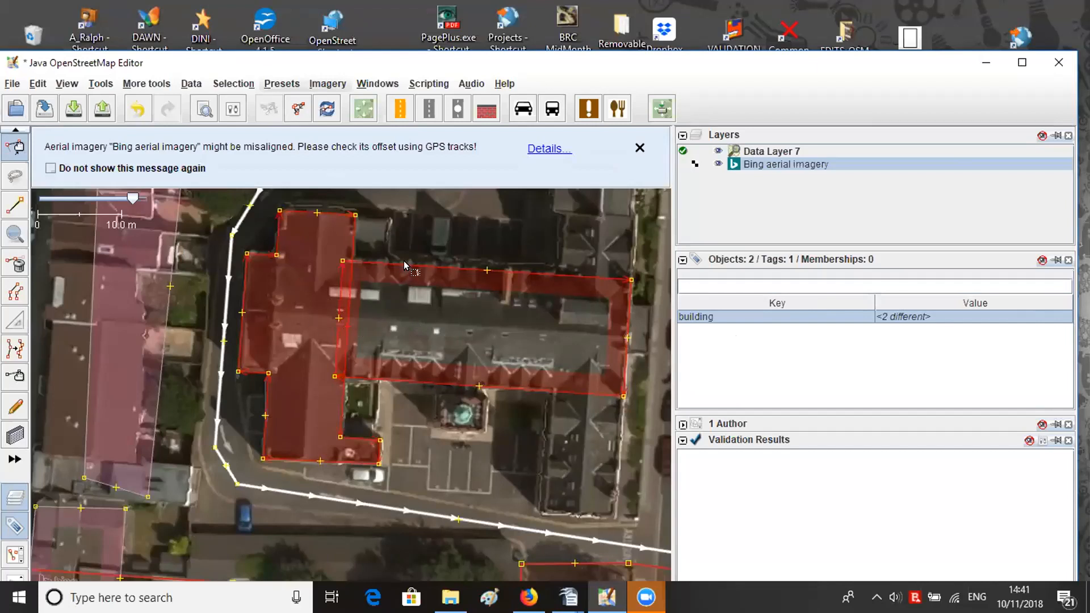
- Delete the rectangle drawn over the central wing
left_click(400, 284)
key("Delete")
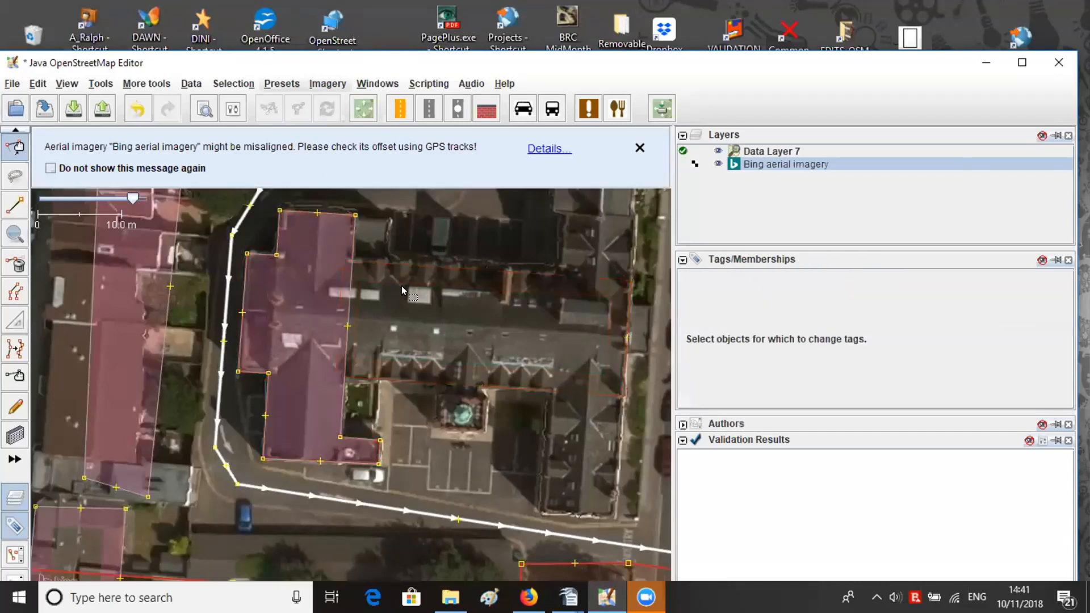
- Select the west apartments building to review its building tag, and deselect it
mouse_move(401, 285)
left_mouse_down()
mouse_move(377, 260)
mouse_move(389, 290)
left_mouse_up()
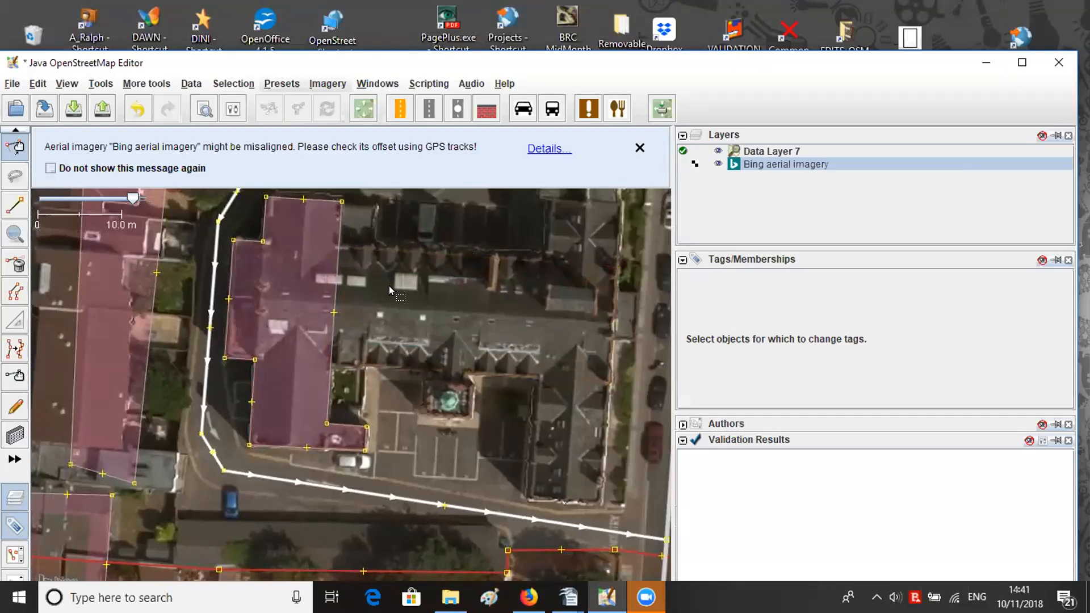
left_click(328, 260)
left_click(691, 325)
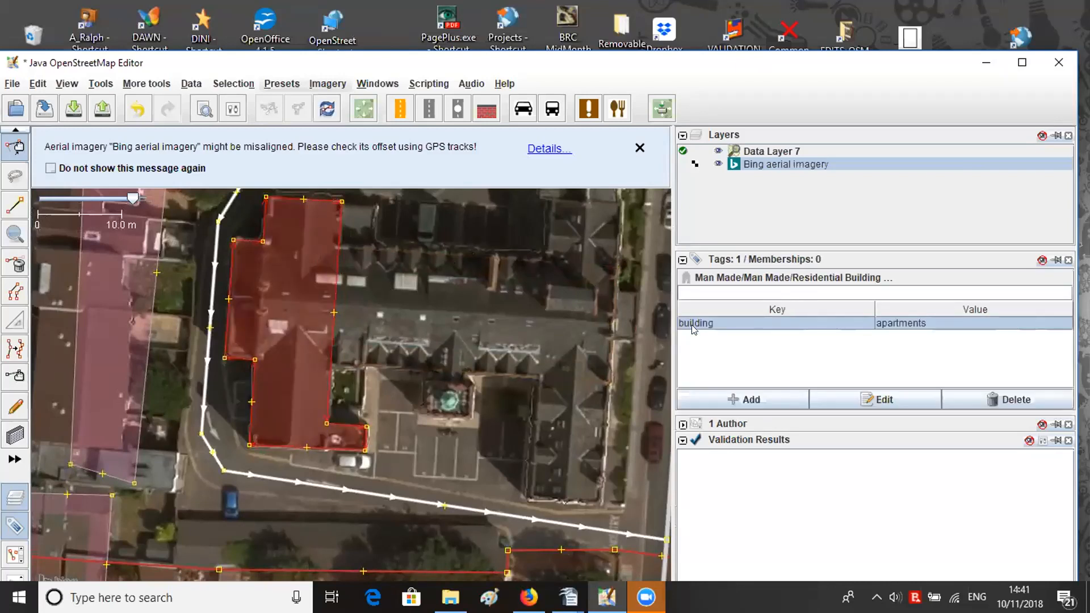
left_click(386, 312)
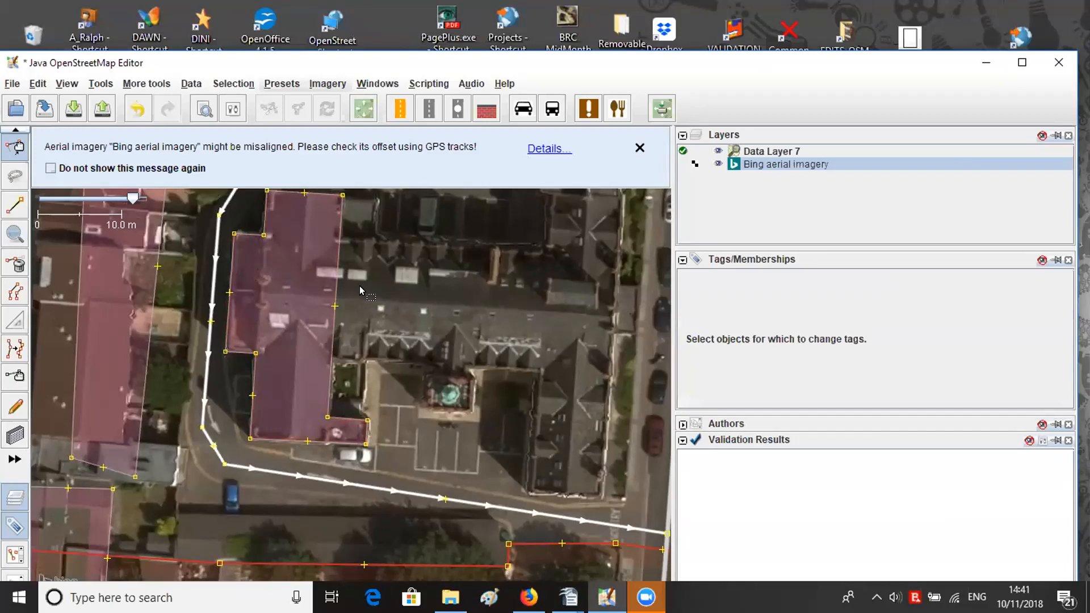
- Add two nodes on the west building's east wall and extrude the segment between them east to the central wing's far end
key("w")
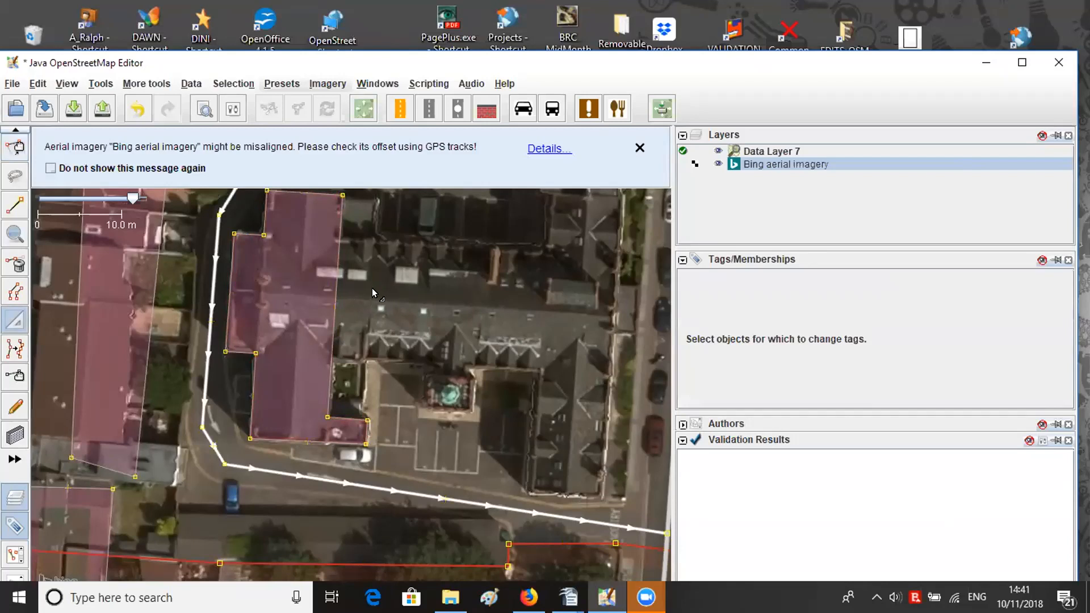
left_click_drag(372, 287, 353, 308)
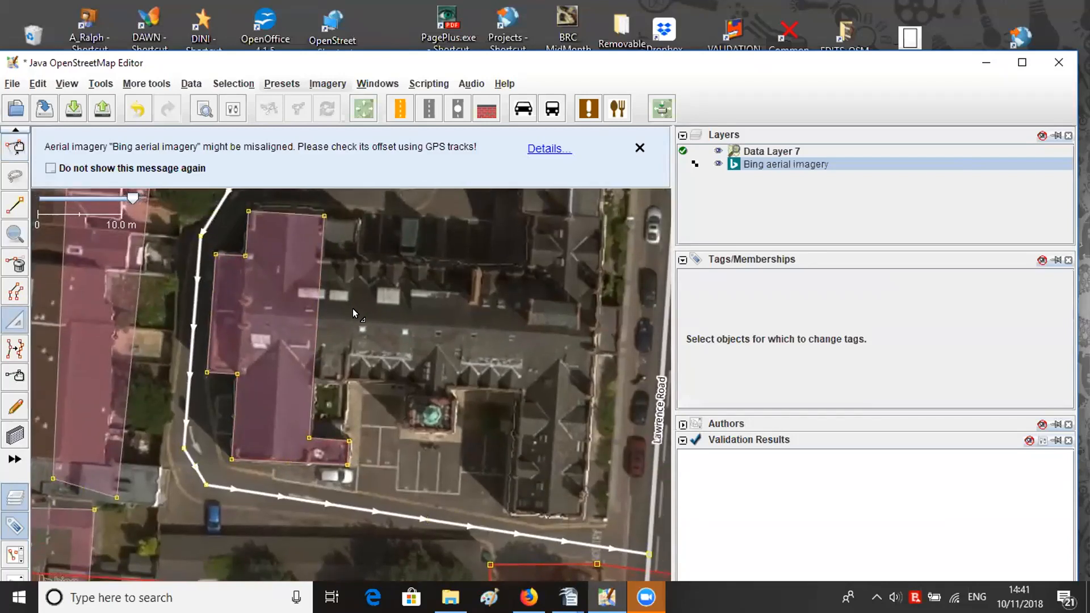
left_click(321, 260)
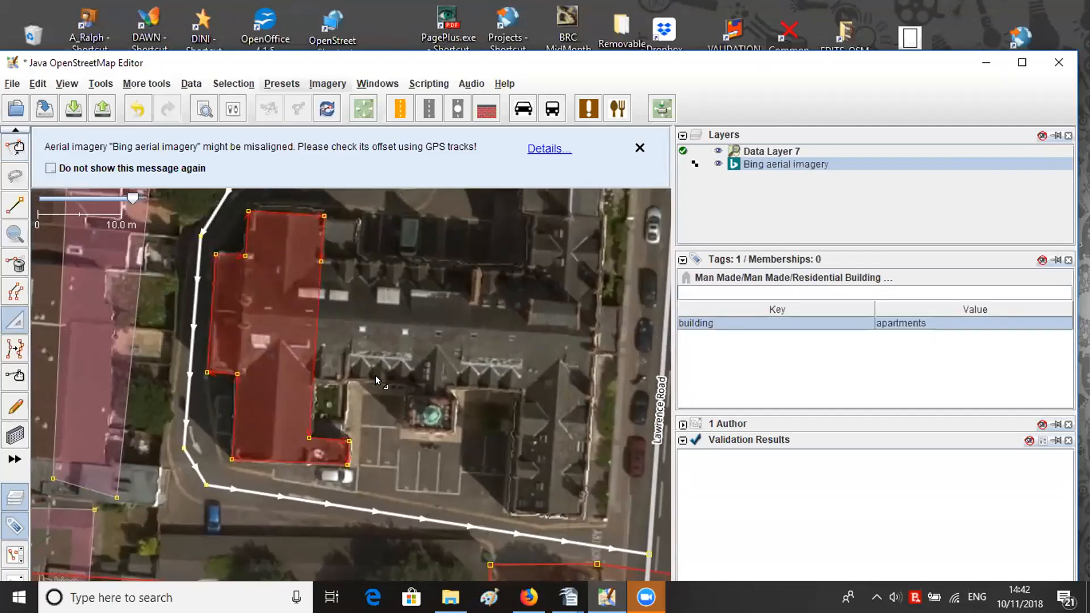
left_click_drag(376, 375, 353, 328)
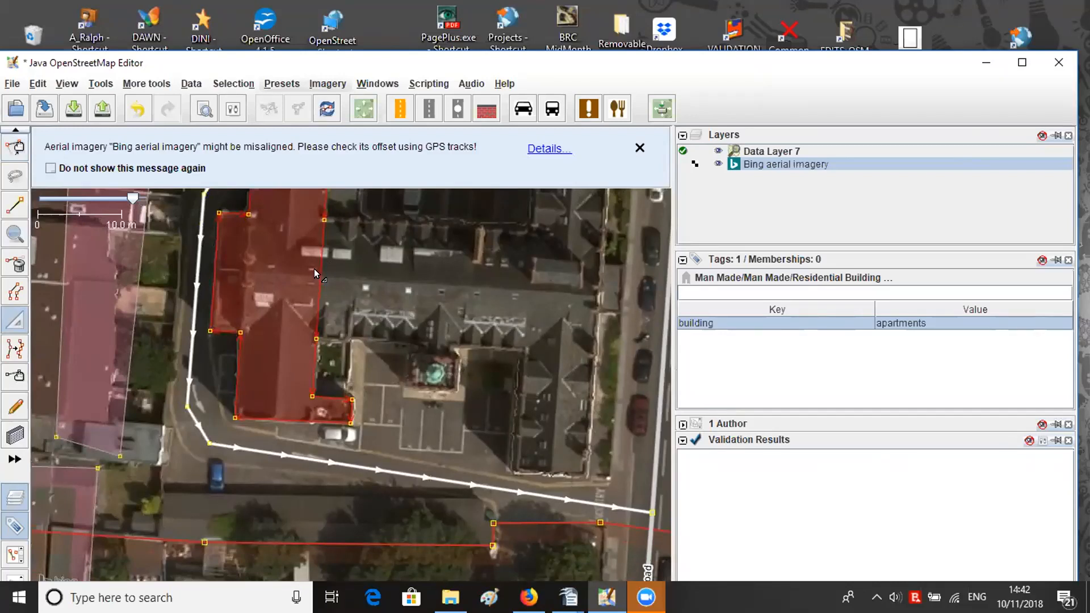
left_click_drag(318, 275, 358, 275)
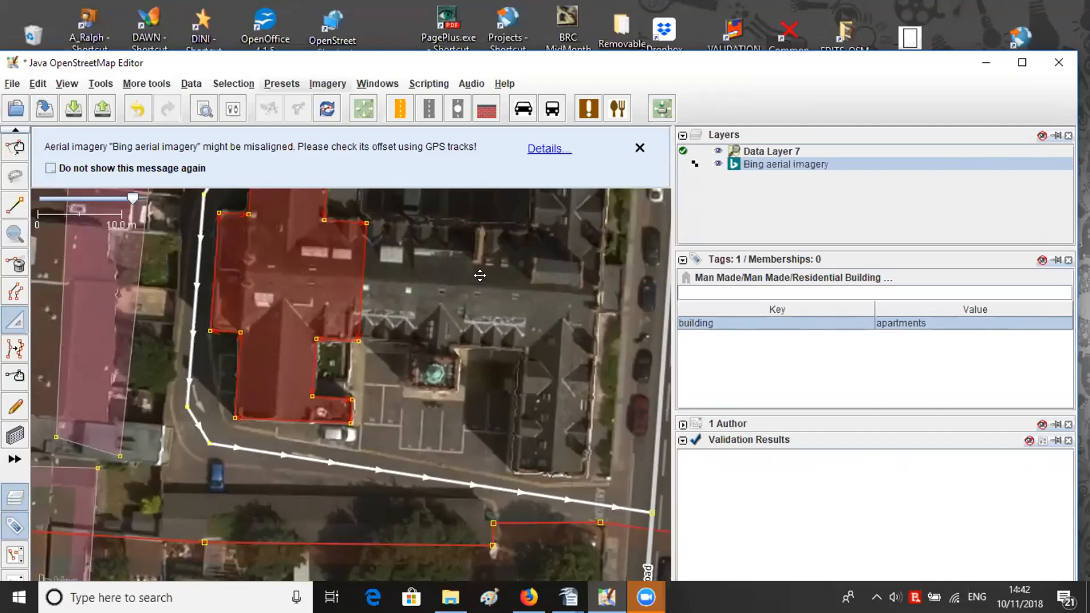
left_click_drag(363, 277, 597, 285)
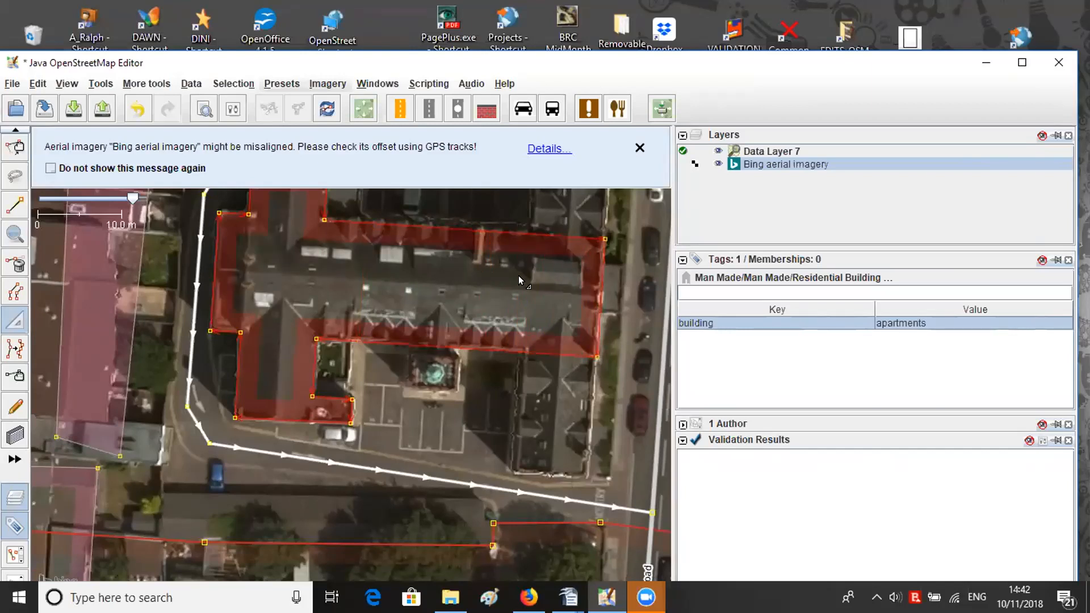
- Add a node on the central wing's south edge and extrude the eastern segment south over the south-east wing
mouse_move(857, 336)
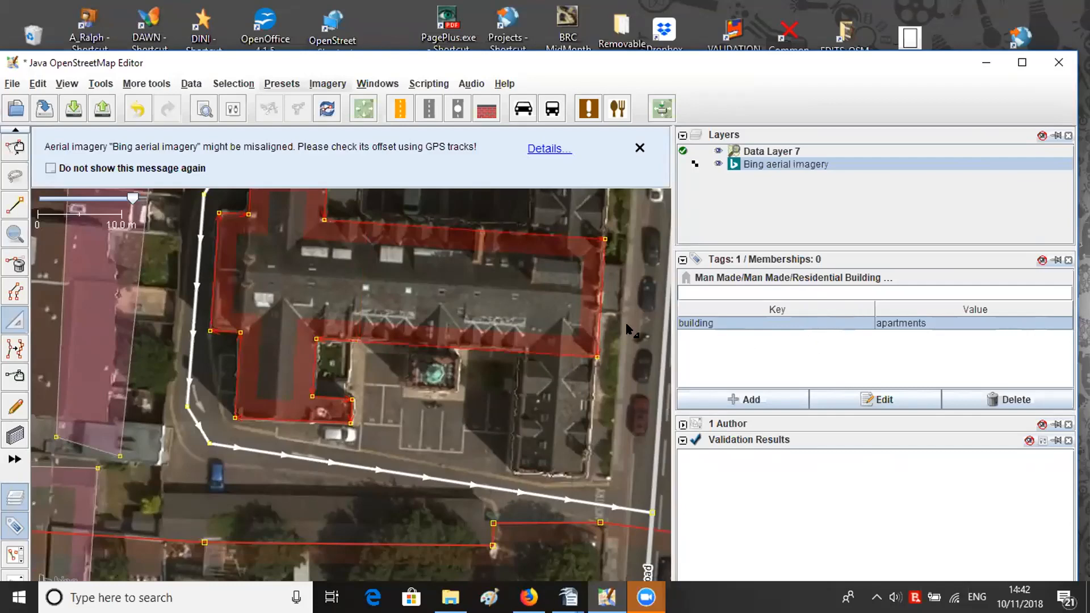
left_click_drag(489, 288, 417, 258)
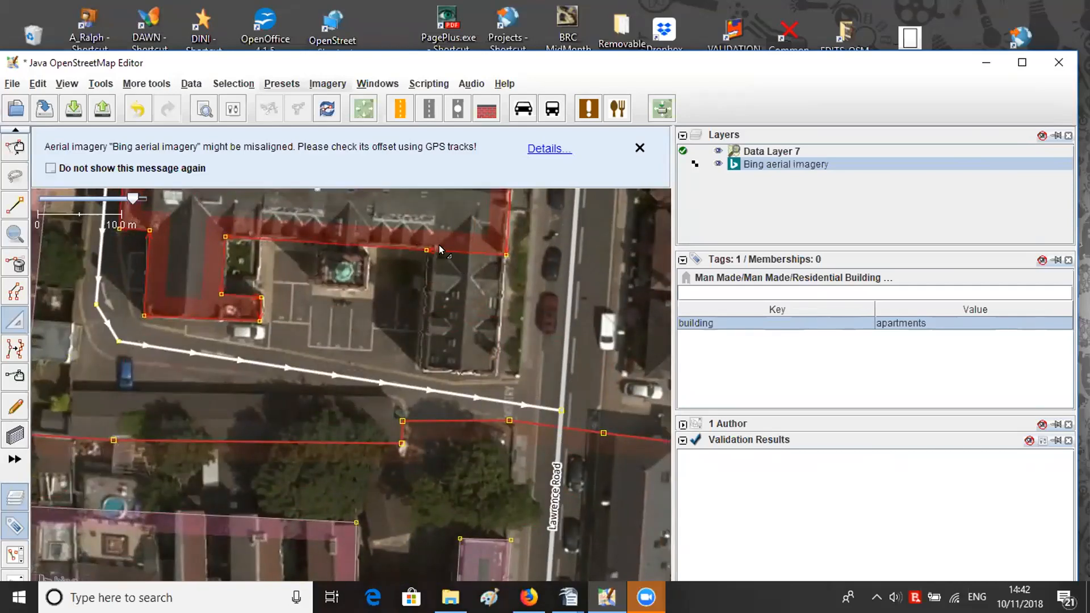
left_click(460, 370)
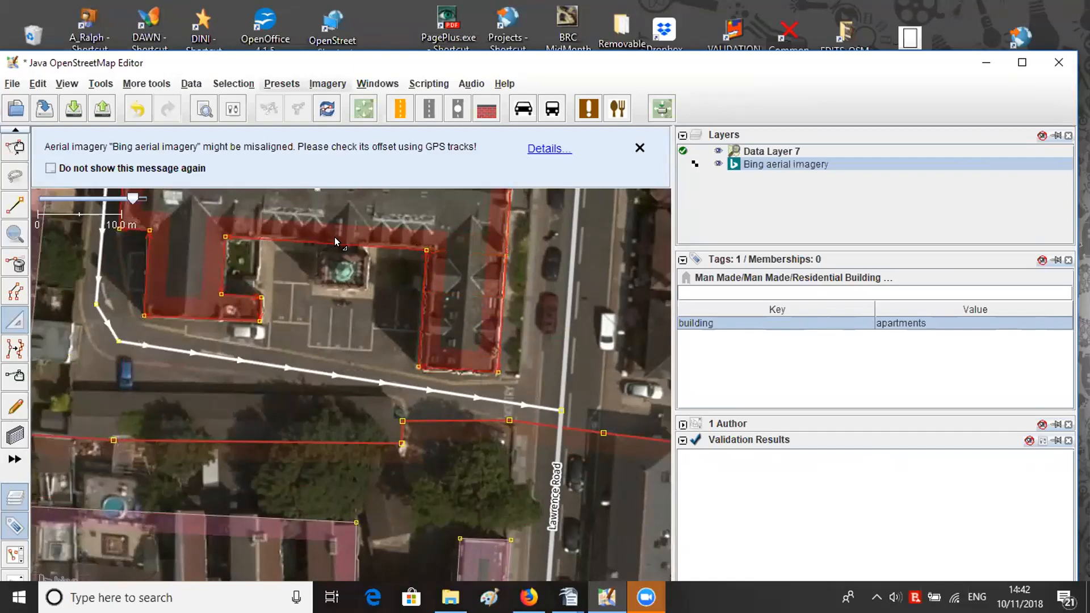
- Add two nodes on the courtyard-side edge above the green-domed tower and extrude the segment south to the tower's front
scroll(334, 237, "up", 3)
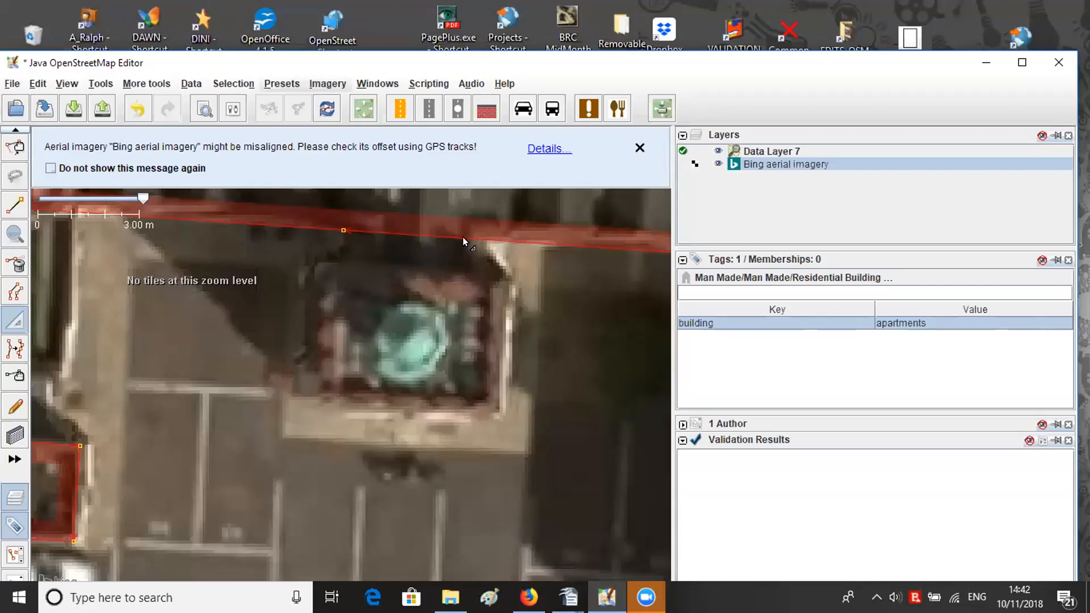
left_click(639, 148)
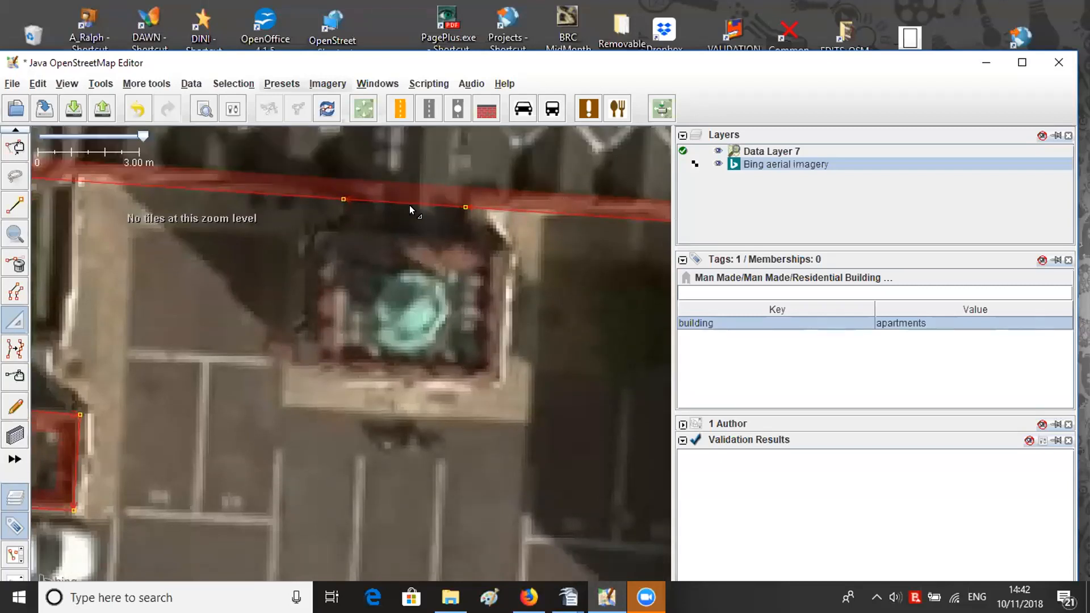
left_click(416, 367)
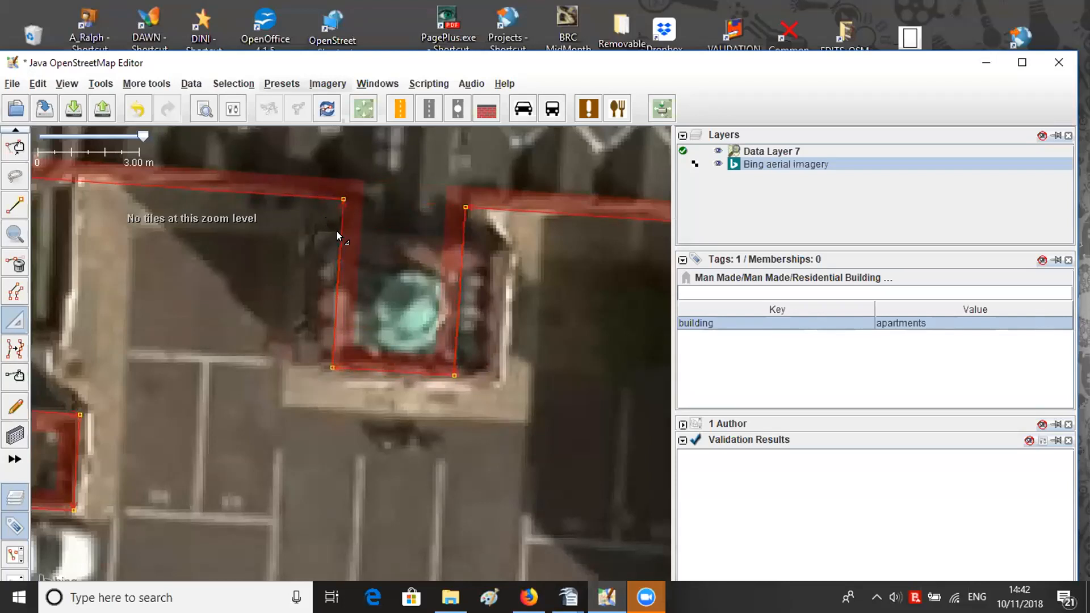
- Add a node on each side of the domed tower's outline and extrude both lower side segments outward to its walls
left_click(339, 232)
left_click_drag(335, 283, 304, 282)
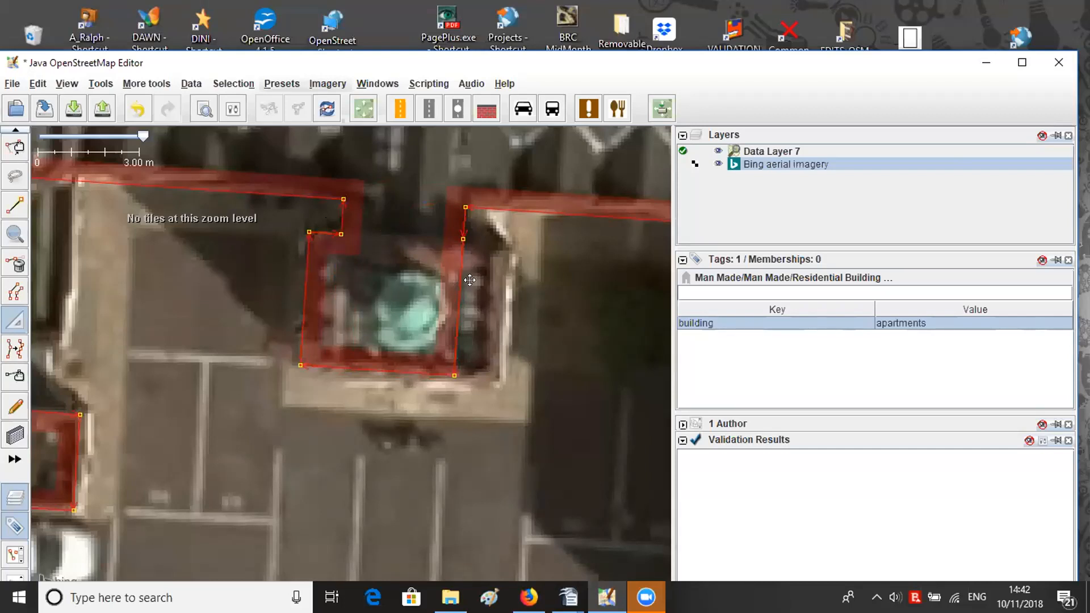
left_click_drag(454, 274, 503, 278)
- Add a node on the central wing's north edge and extrude the eastern segment north over the north-east wing
scroll(430, 285, "down", 4)
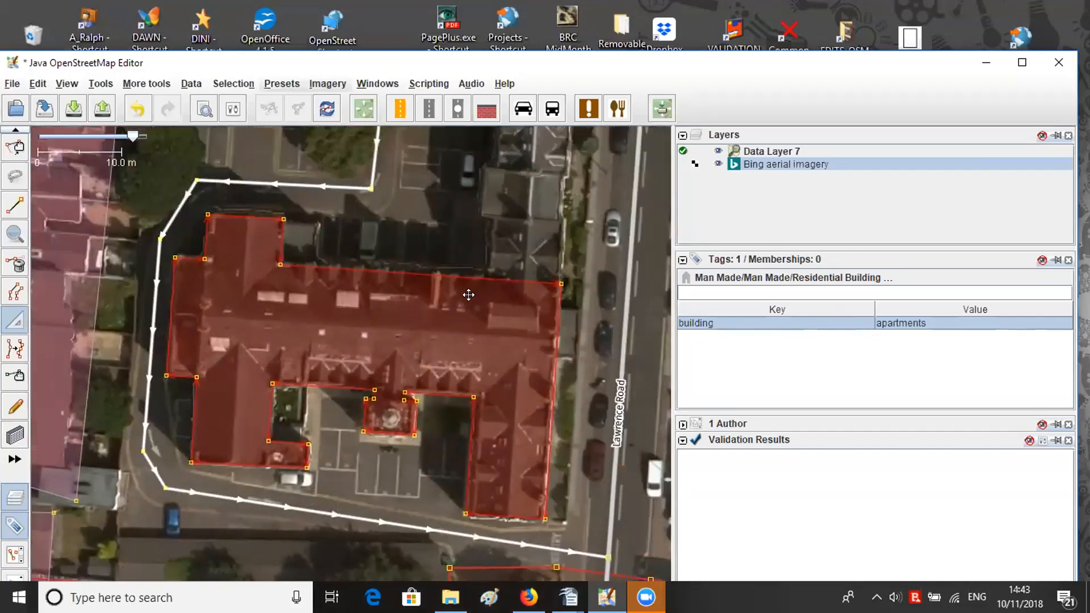
left_click_drag(468, 295, 423, 304)
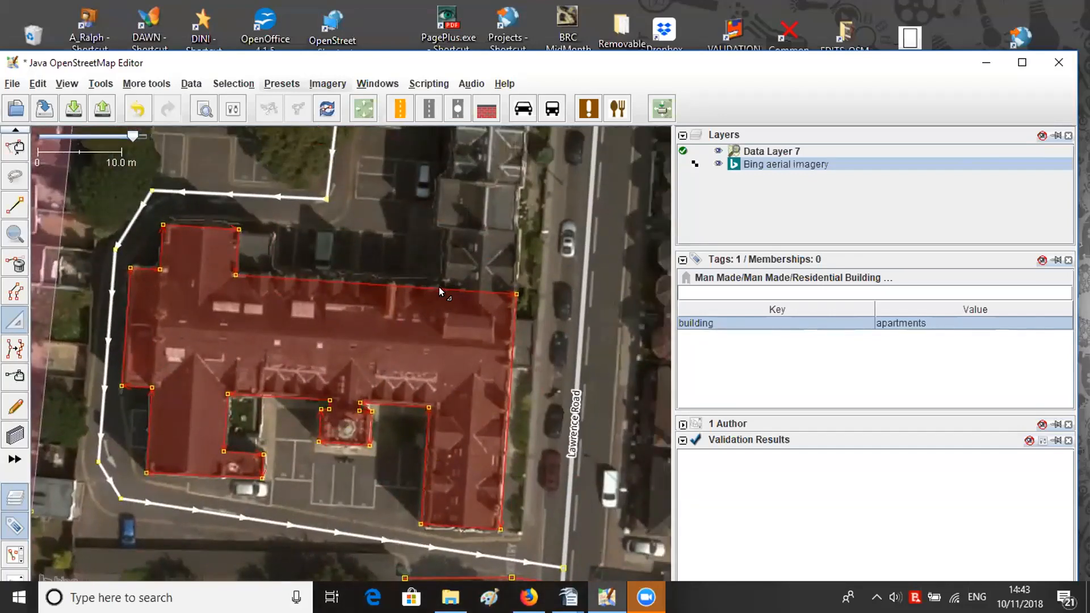
left_click_drag(468, 288, 479, 226)
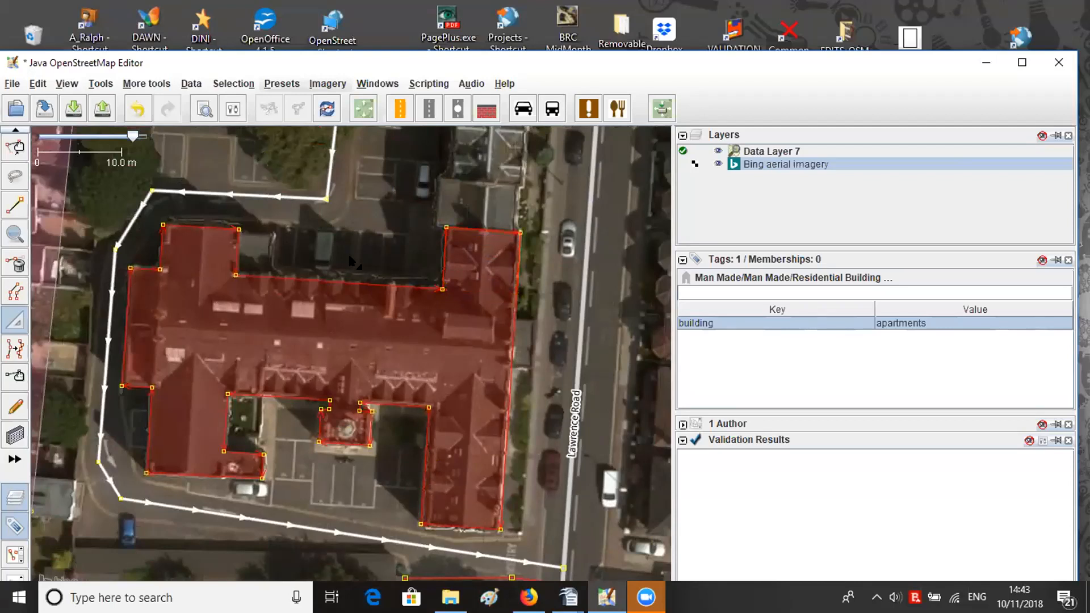
- Add a node on the north-west wing's east wall and extrude the lower segment east over the small adjoining annex
key("ctrl+Left")
scroll(311, 241, "up", 2)
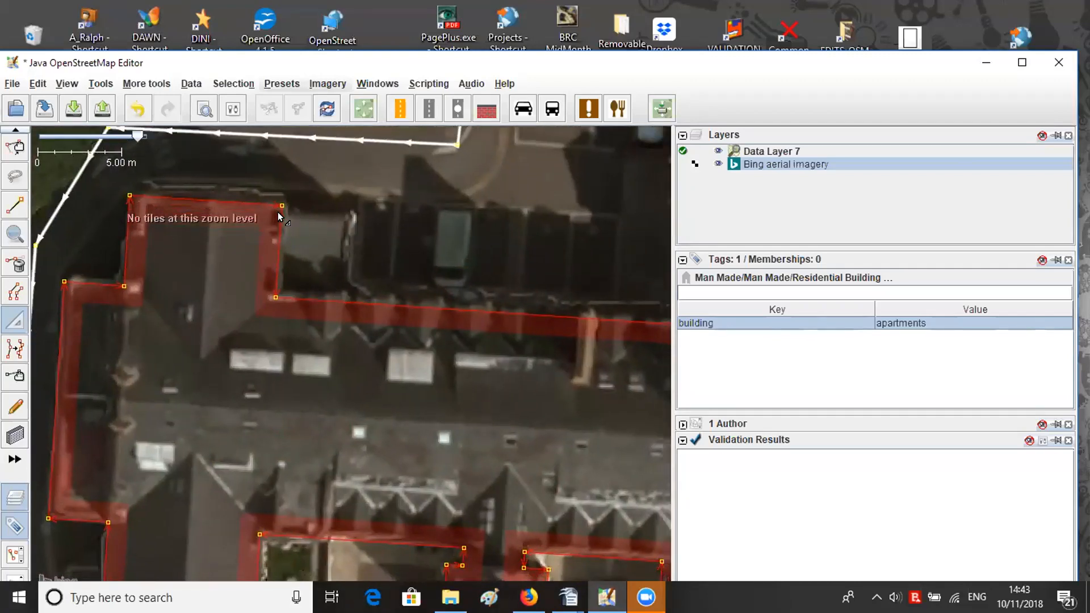
mouse_move(277, 247)
left_mouse_down()
mouse_move(305, 283)
mouse_move(349, 309)
left_mouse_up()
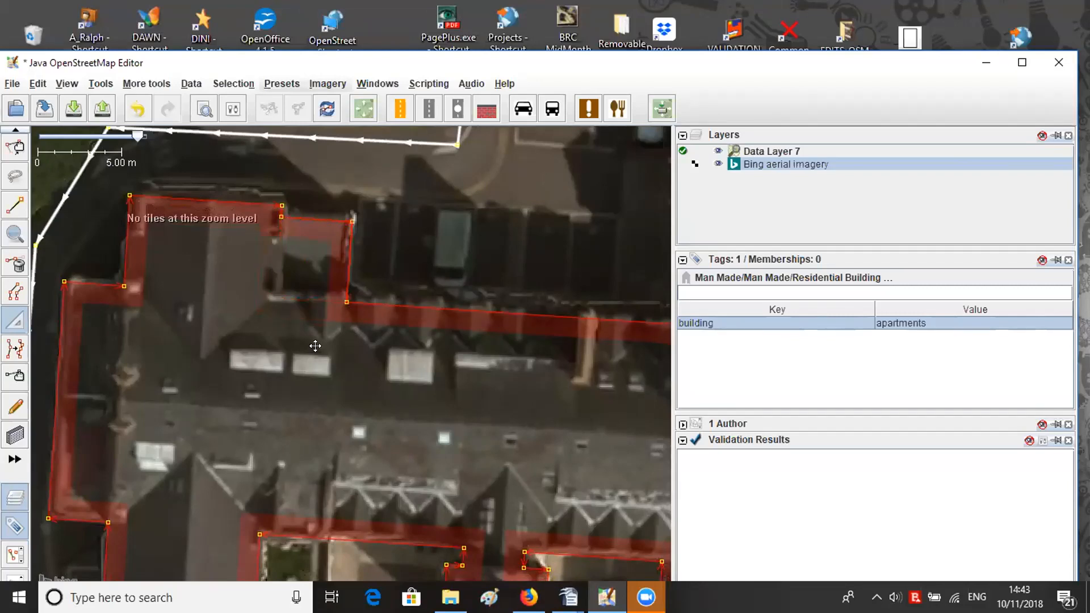
- Examine the extended building outline and the flat-roofed section adjoining the north-east wing's north edge
scroll(322, 261, "down", 3)
left_click_drag(322, 261, 254, 219)
mouse_move(872, 343)
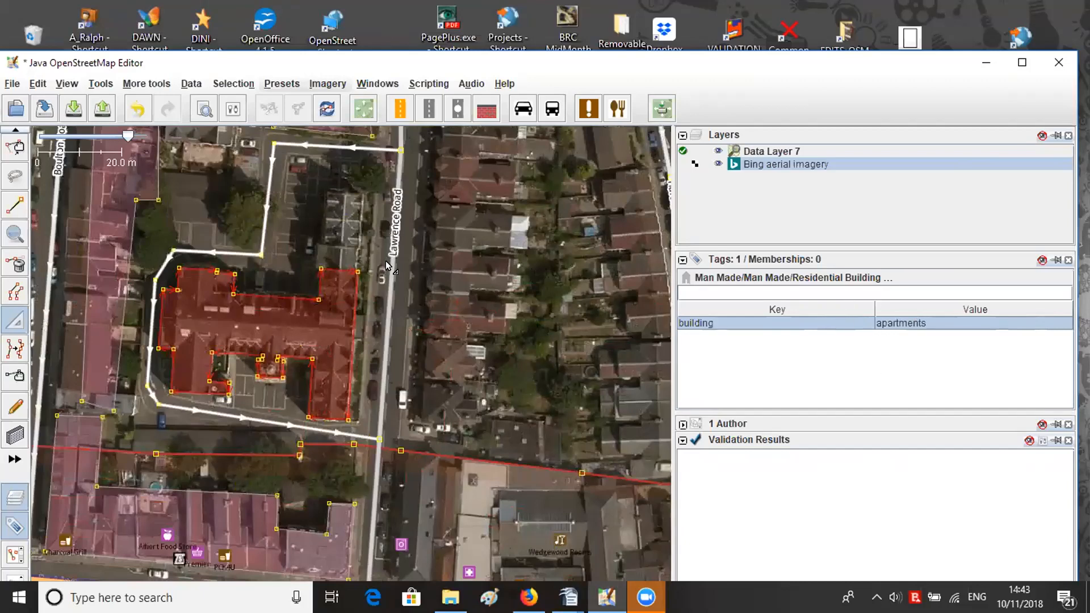
left_click_drag(344, 257, 386, 255)
scroll(385, 254, "up", 5)
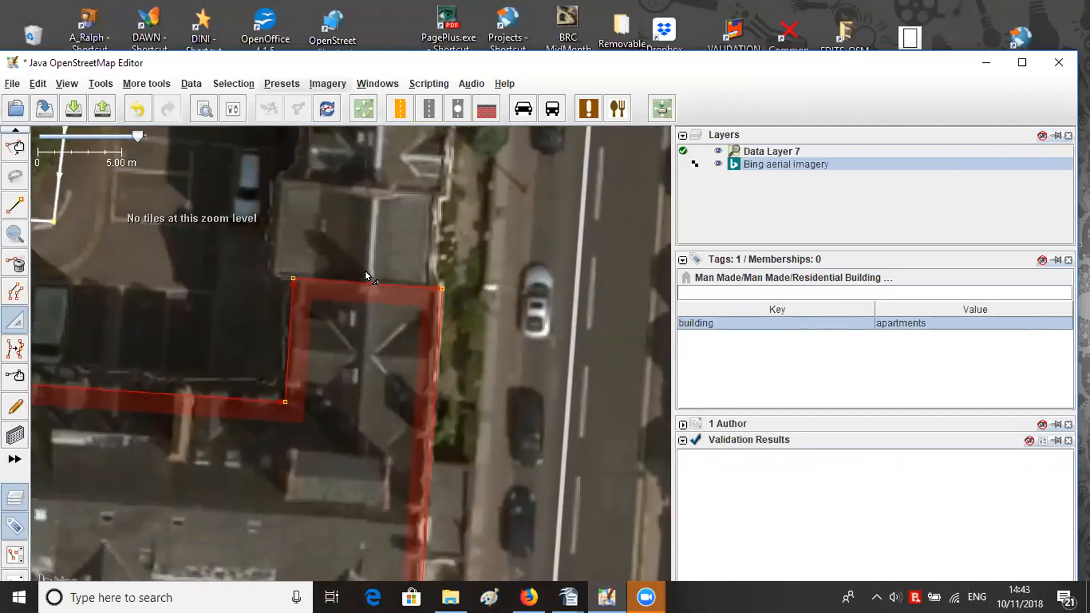
left_click_drag(355, 241, 363, 220)
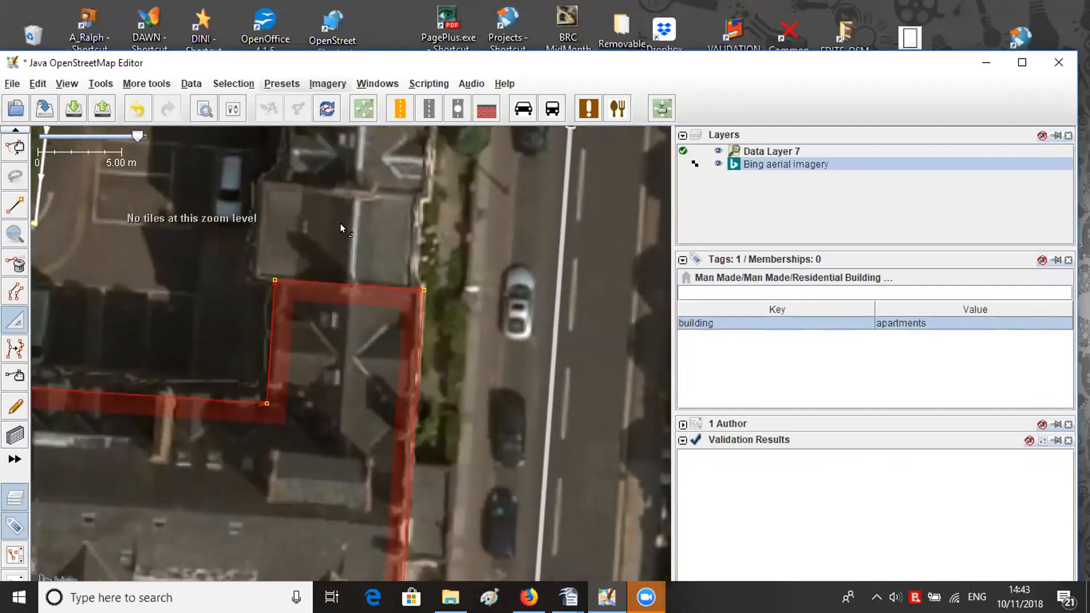
- Add a node on the north-east wing's north edge, just west of its eastern corner
key("s")
left_click(352, 251)
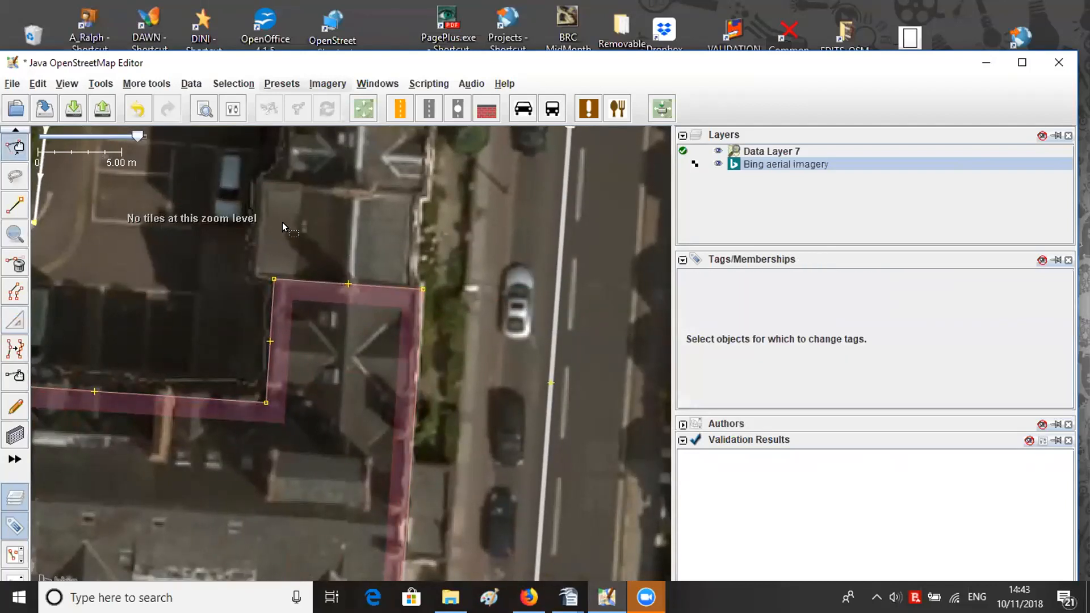
left_click_drag(338, 214, 328, 204)
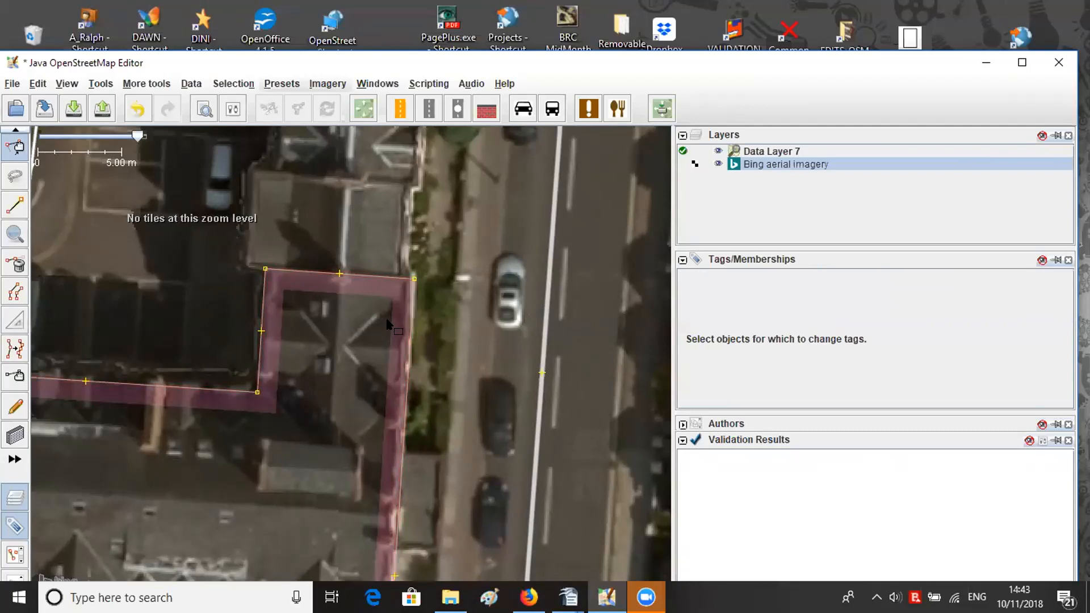
key("a")
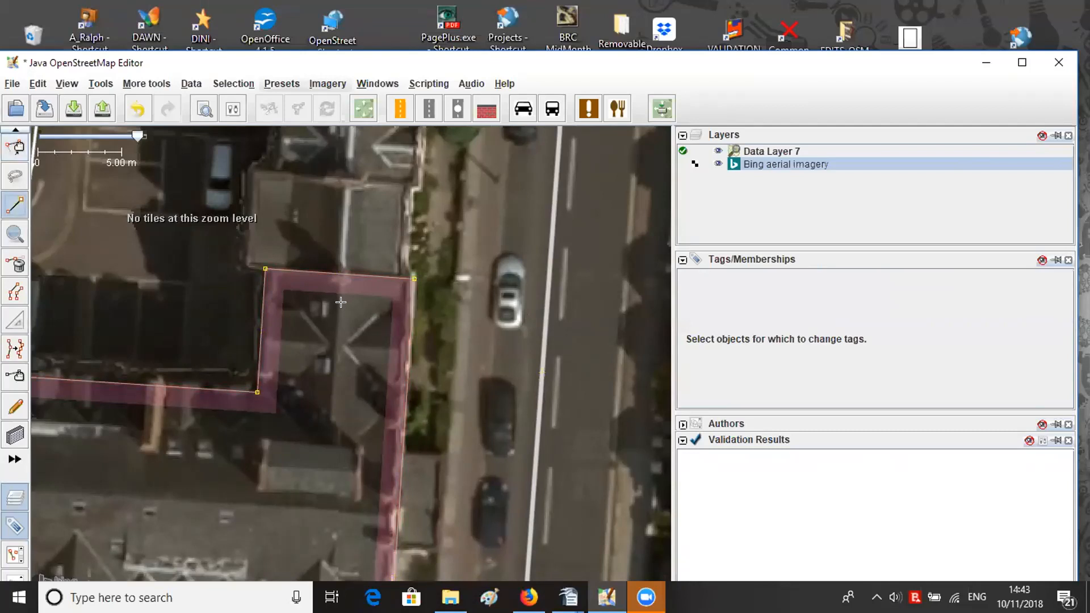
left_click(401, 277)
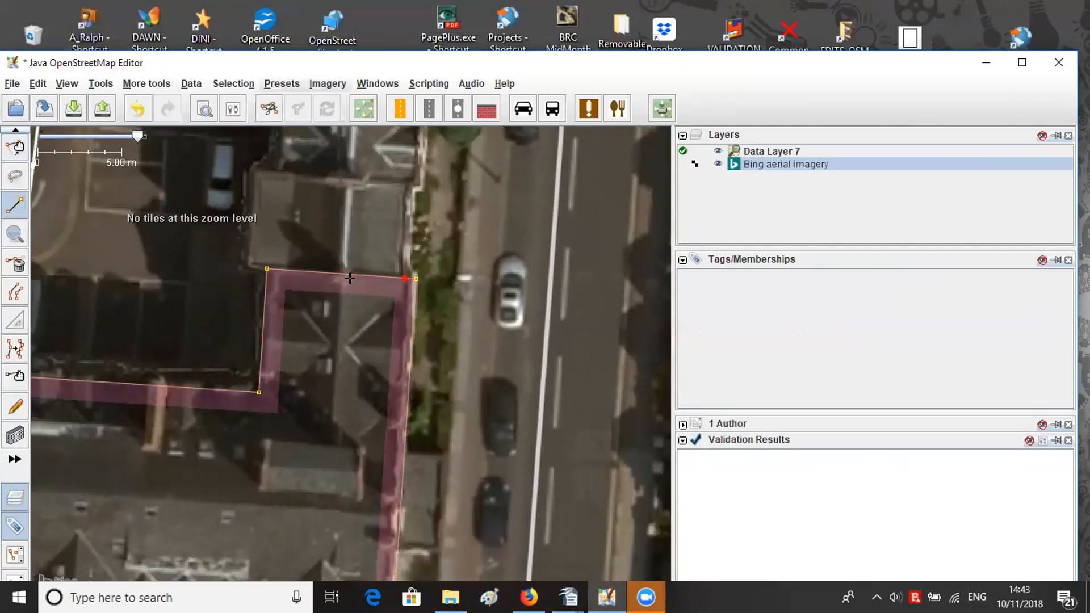
scroll(345, 269, "up", 3)
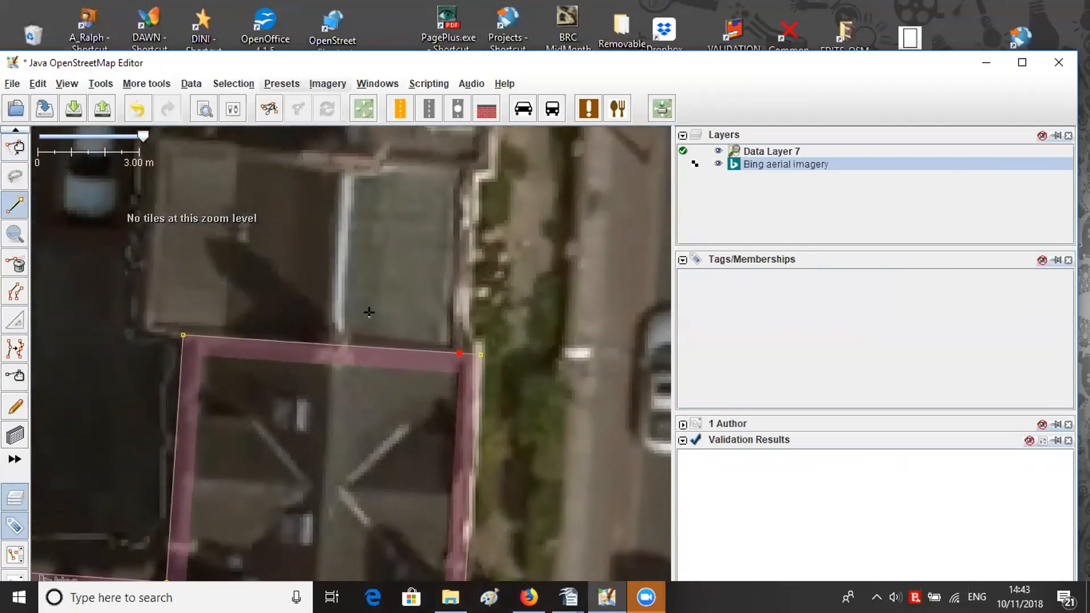
key("Escape")
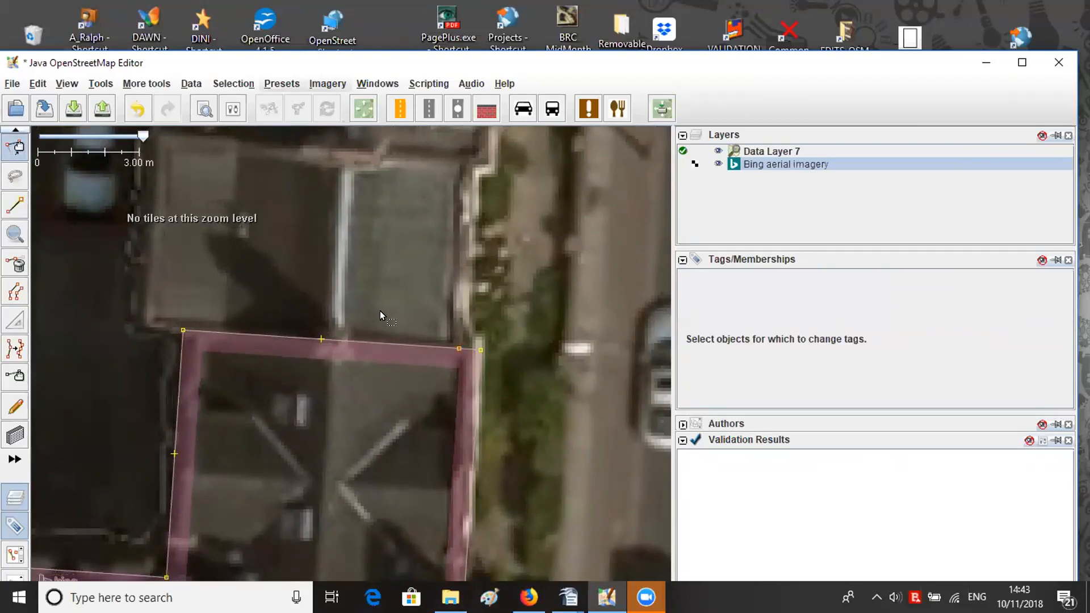
- Draw a building rectangle north from the wing's edge over the flat-roofed section and extrude its west side out to the wall
left_click_drag(243, 310, 251, 271)
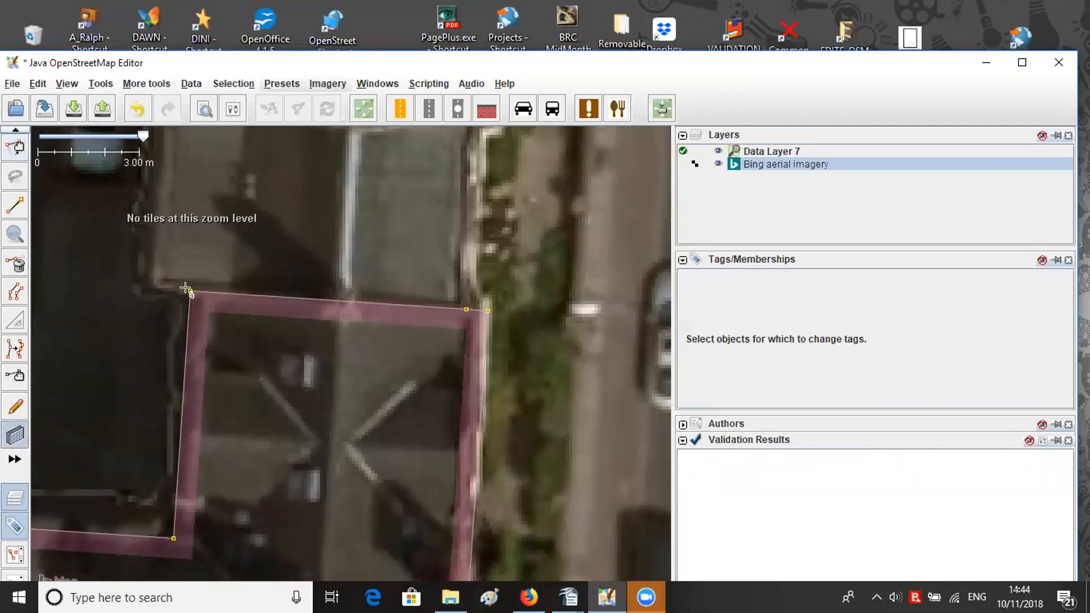
left_click_drag(459, 302, 480, 204)
key("ctrl+Left")
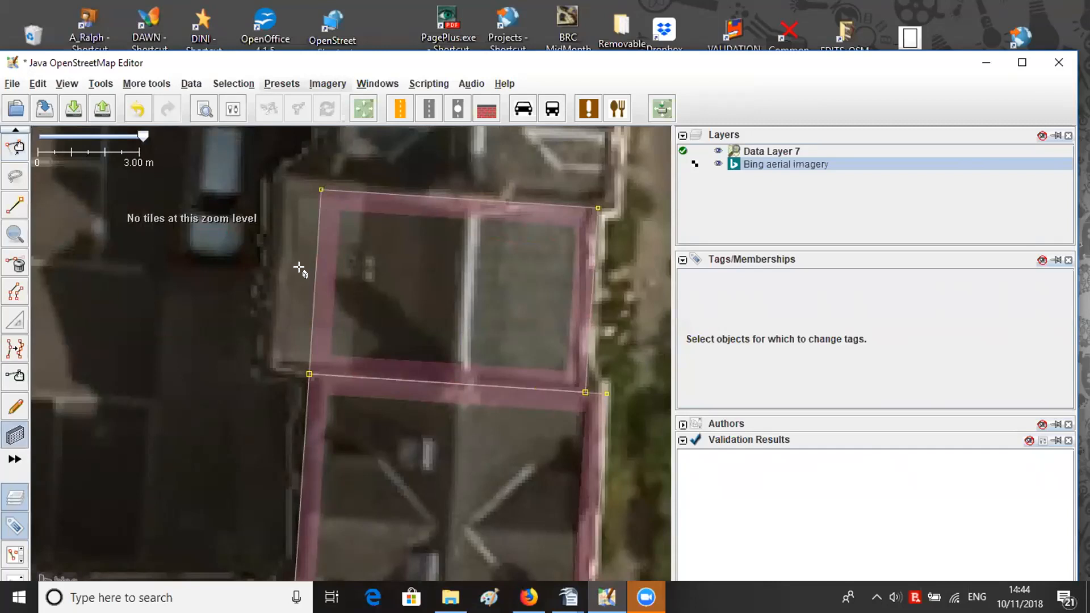
key("w")
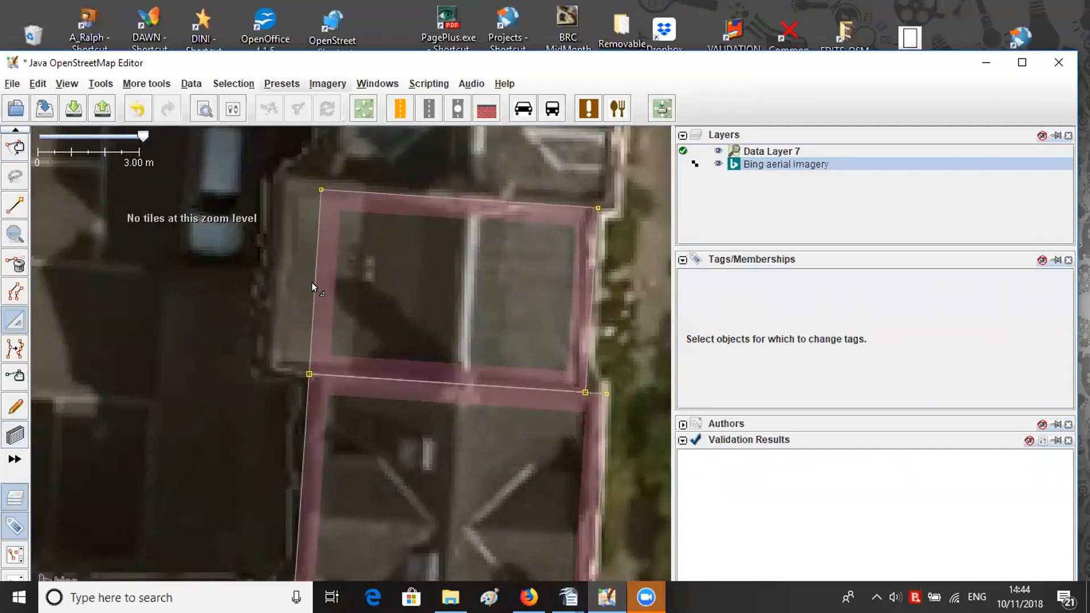
left_click_drag(311, 282, 268, 276)
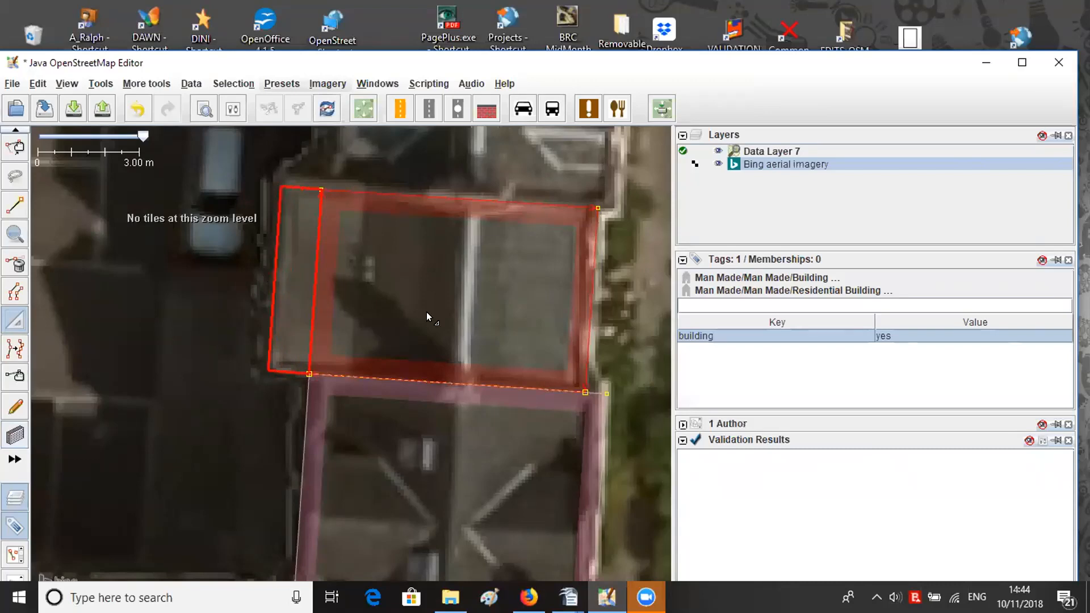
scroll(341, 335, "down", 1)
scroll(315, 314, "down", 1)
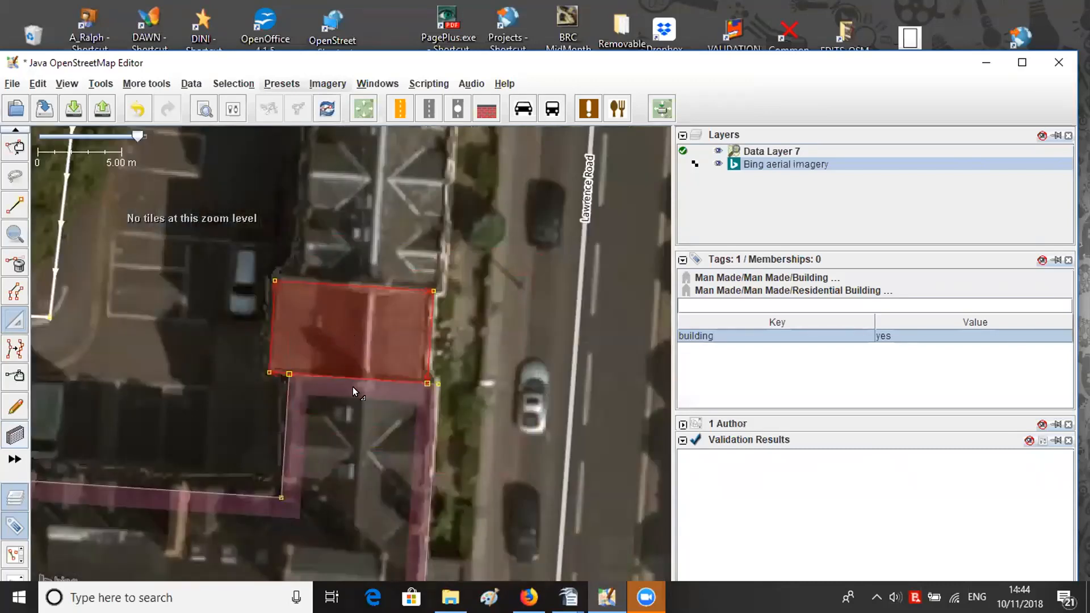
- Add a node on the flat-roofed section's north edge, a short distance east of its western corner
key("ctrl+Up")
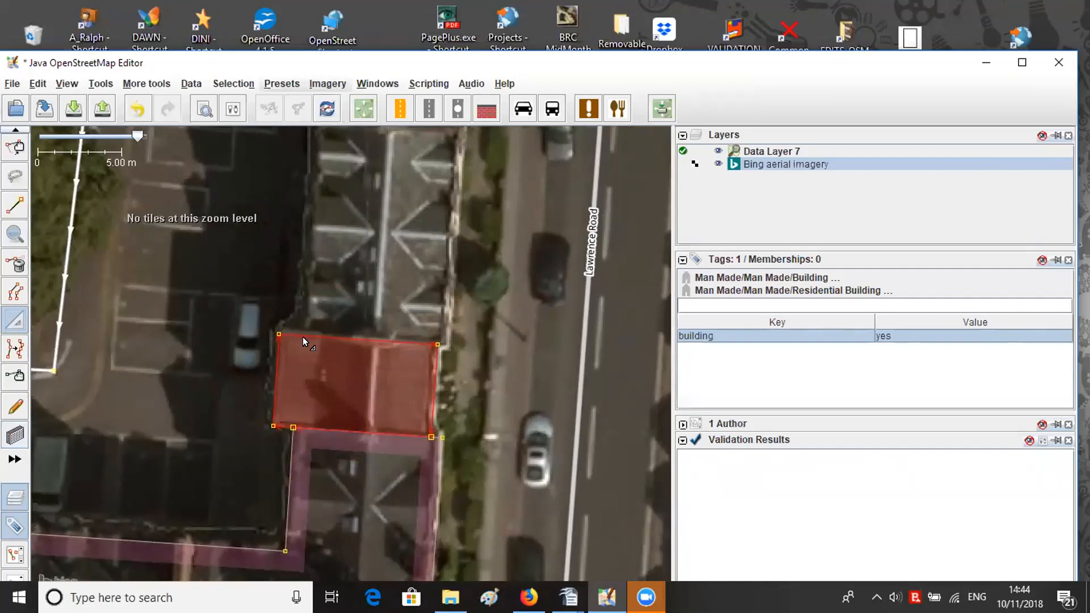
key("a")
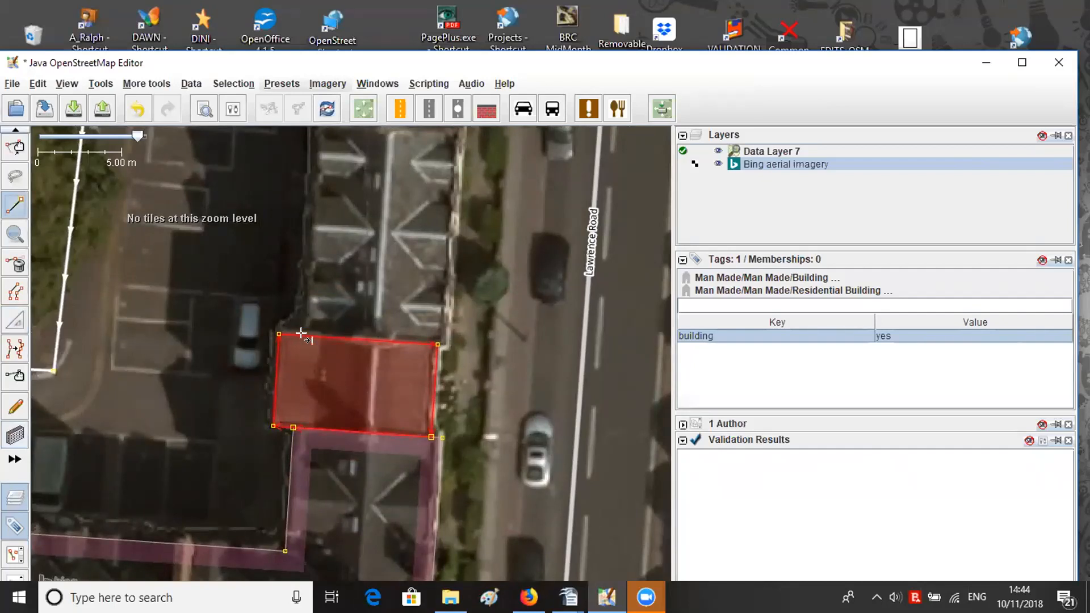
left_click(301, 336)
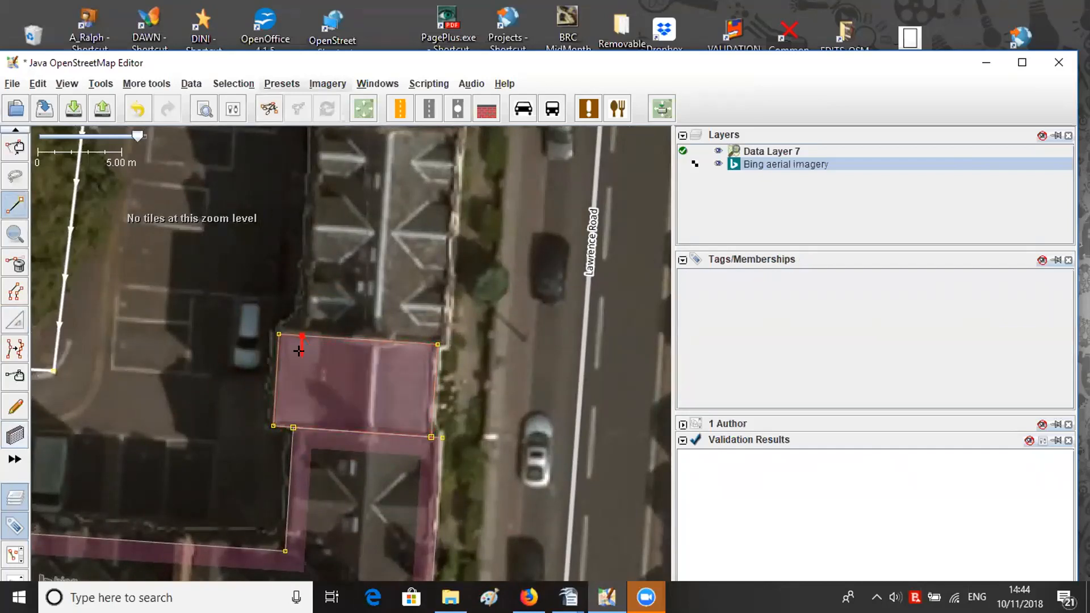
key("Escape")
key("ctrl+Down")
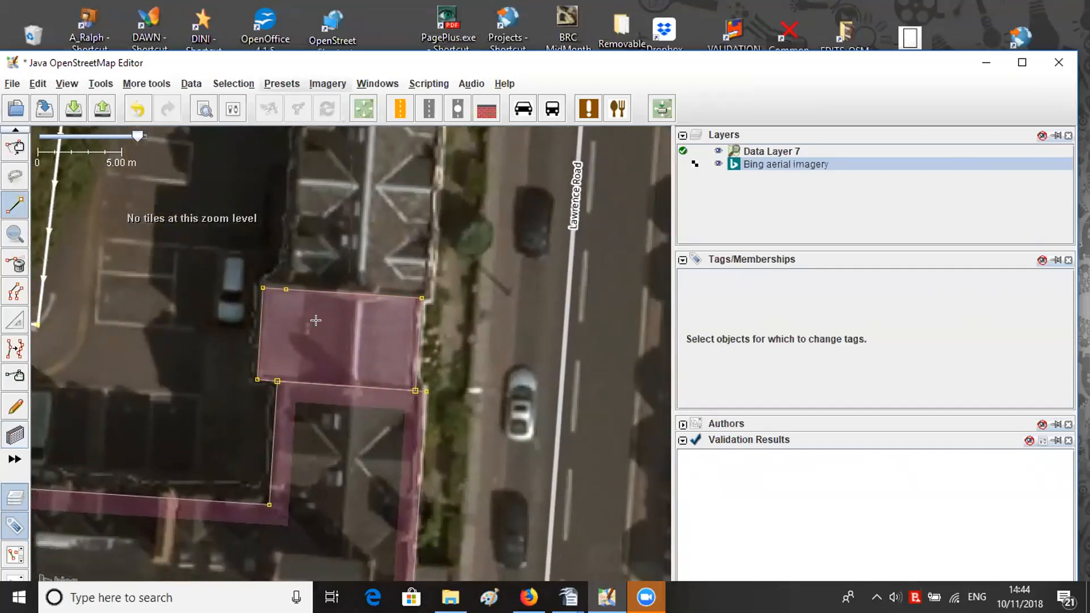
- Draw a building rectangle north from the new node and eastern corner, covering the southern half of the dormered block
key("b")
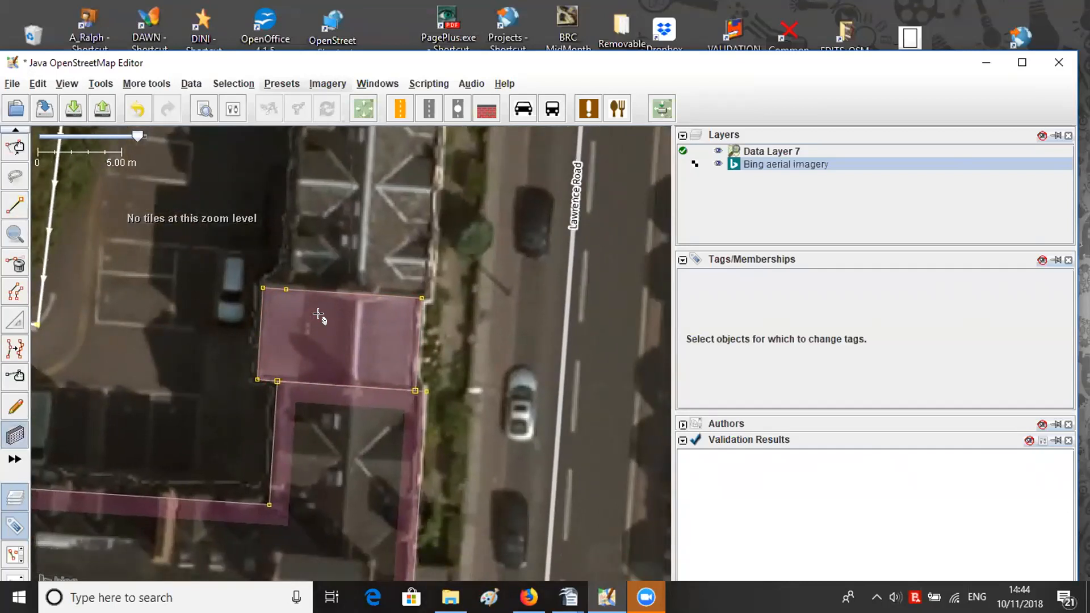
left_click(286, 289)
left_click(420, 296)
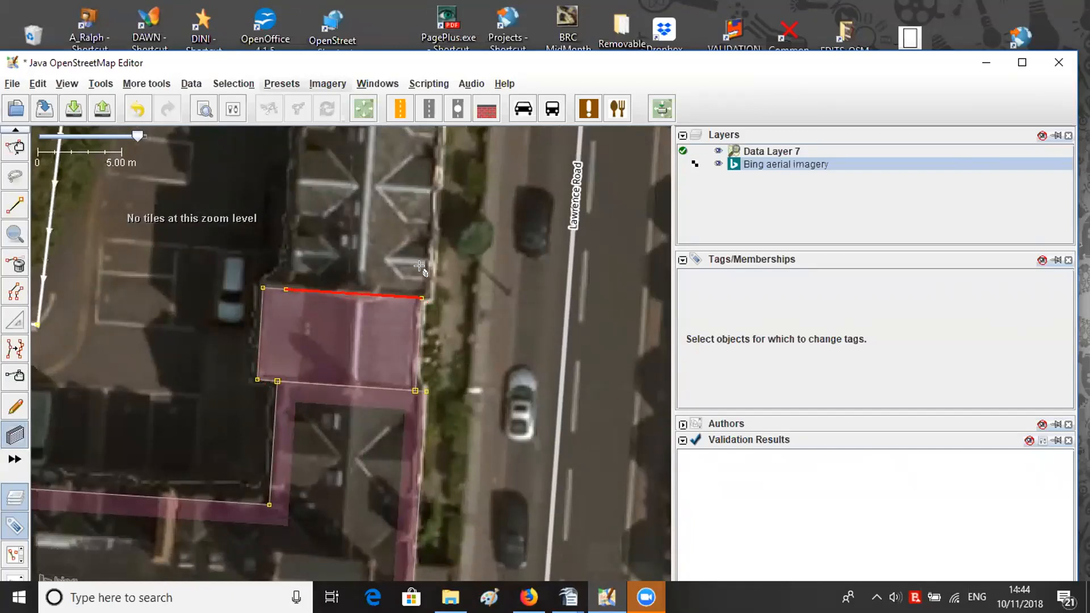
left_click(432, 188)
key("ctrl+Up")
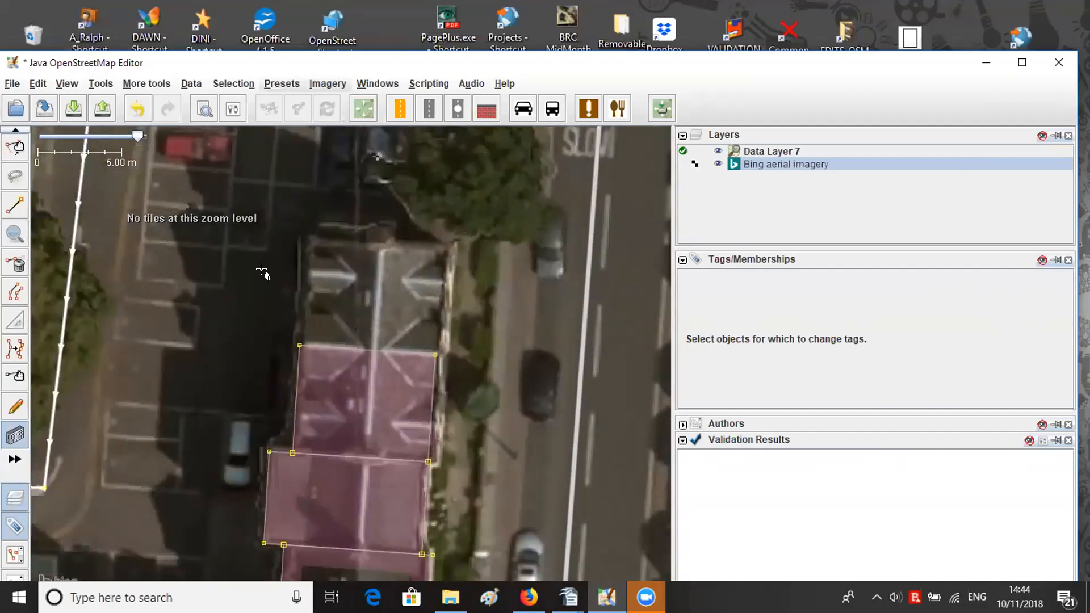
- Draw an adjoining building rectangle over the northern half of the dormered block, sharing the previous rectangle's north edge
left_click(300, 345)
left_click(436, 354)
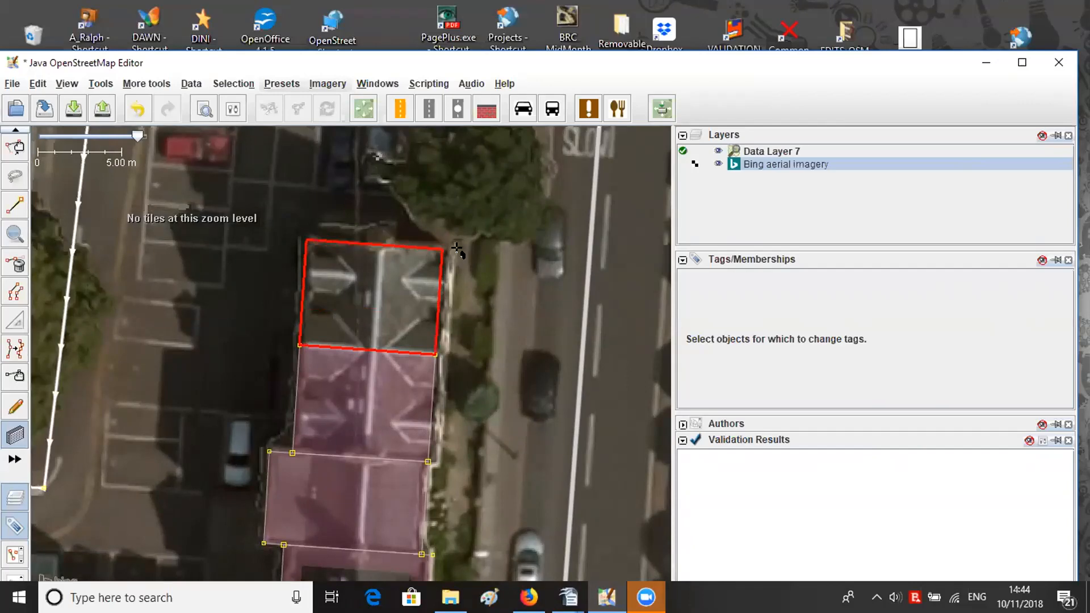
left_click(458, 245)
scroll(341, 239, "down", 2)
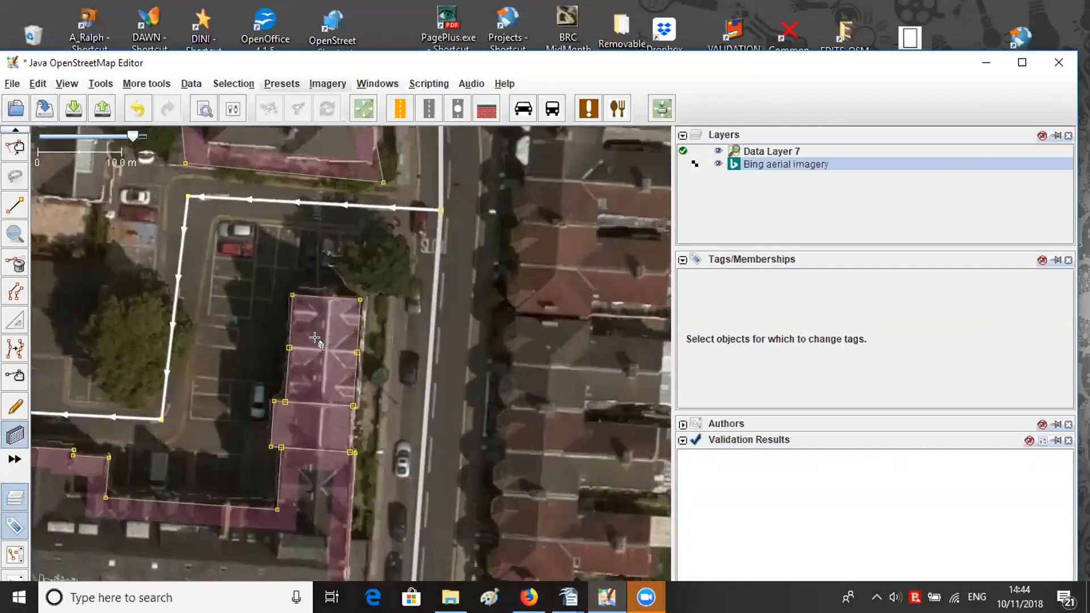
- Examine the chain of adjoining rectangles and the angled wall where the dormered block meets the flat-roofed section's north-west corner
left_click_drag(314, 361, 342, 264)
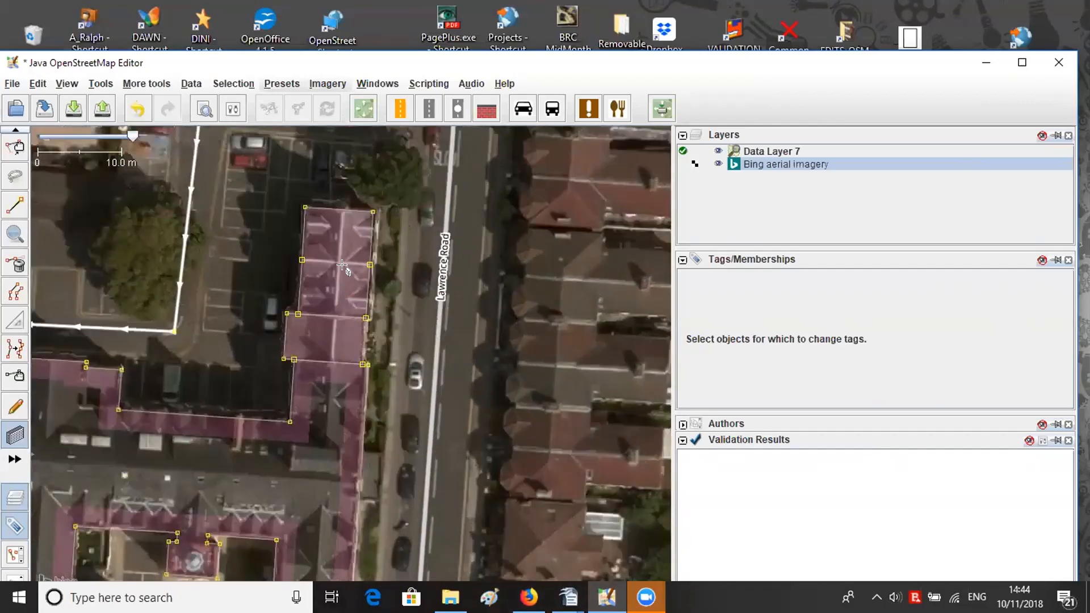
key("s")
left_click(353, 294)
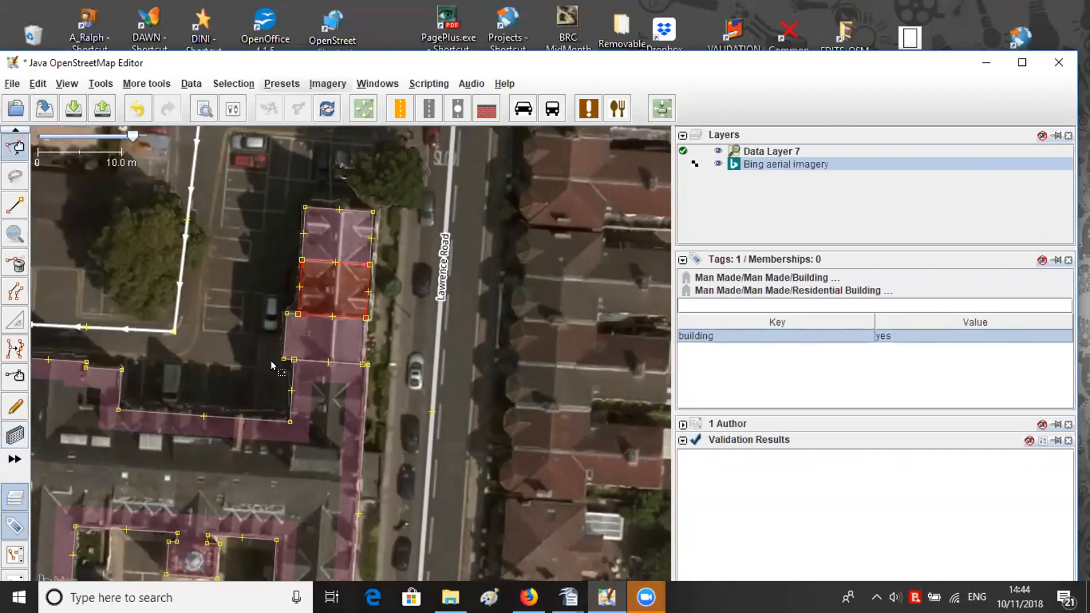
left_click_drag(319, 339, 332, 297)
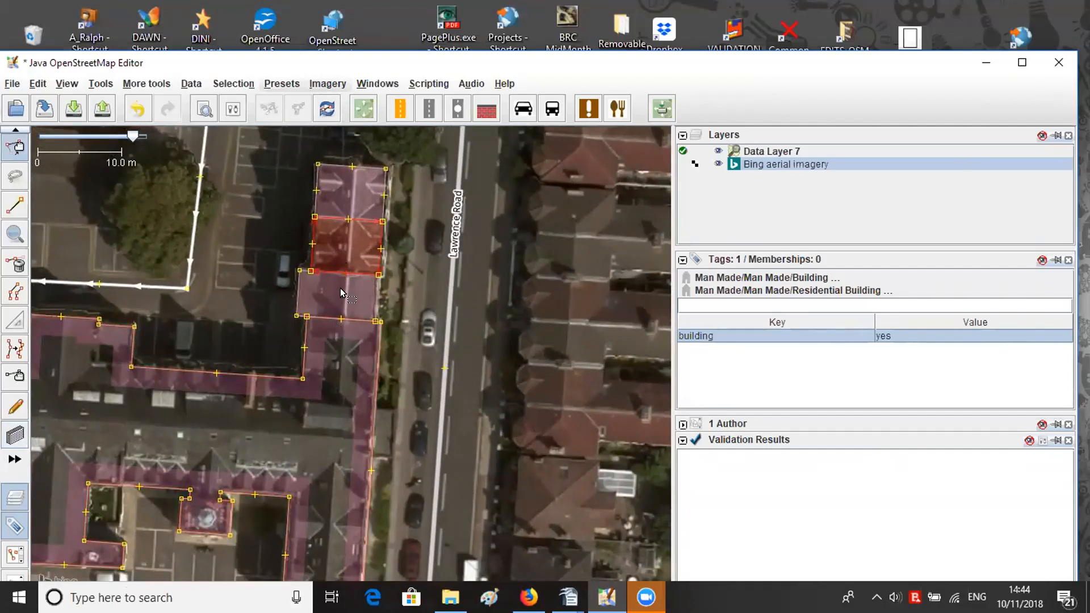
left_click_drag(342, 294, 355, 264)
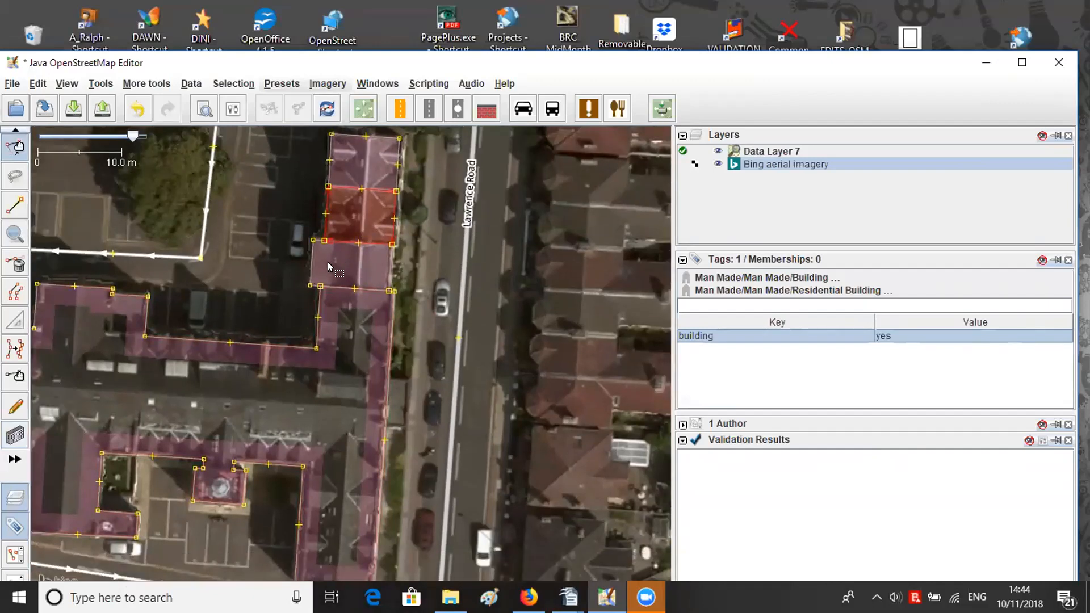
scroll(300, 275, "up", 2)
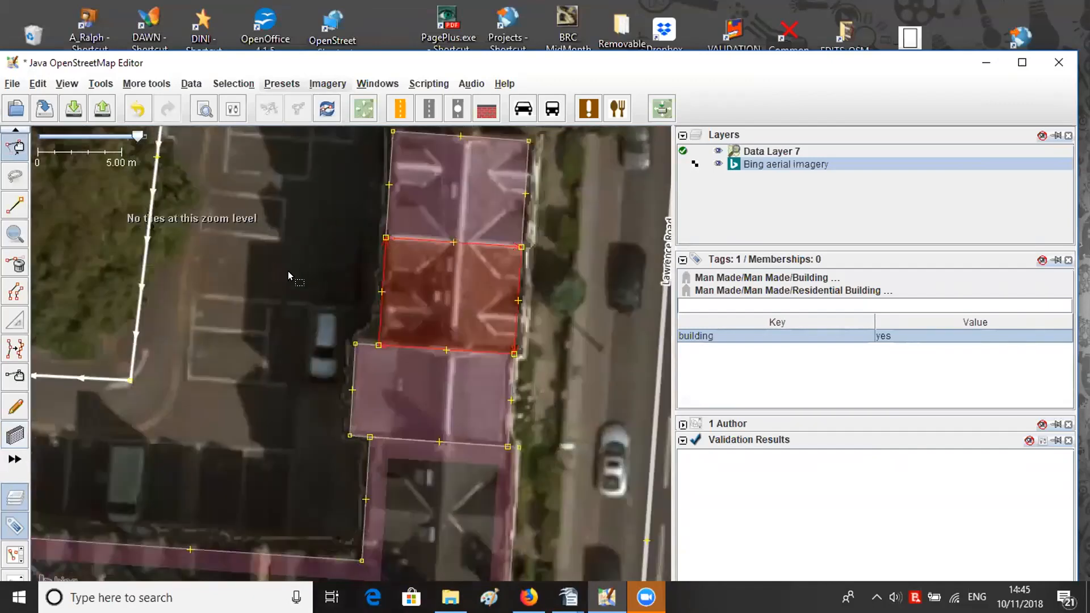
scroll(288, 271, "up", 3)
scroll(210, 256, "down", 3)
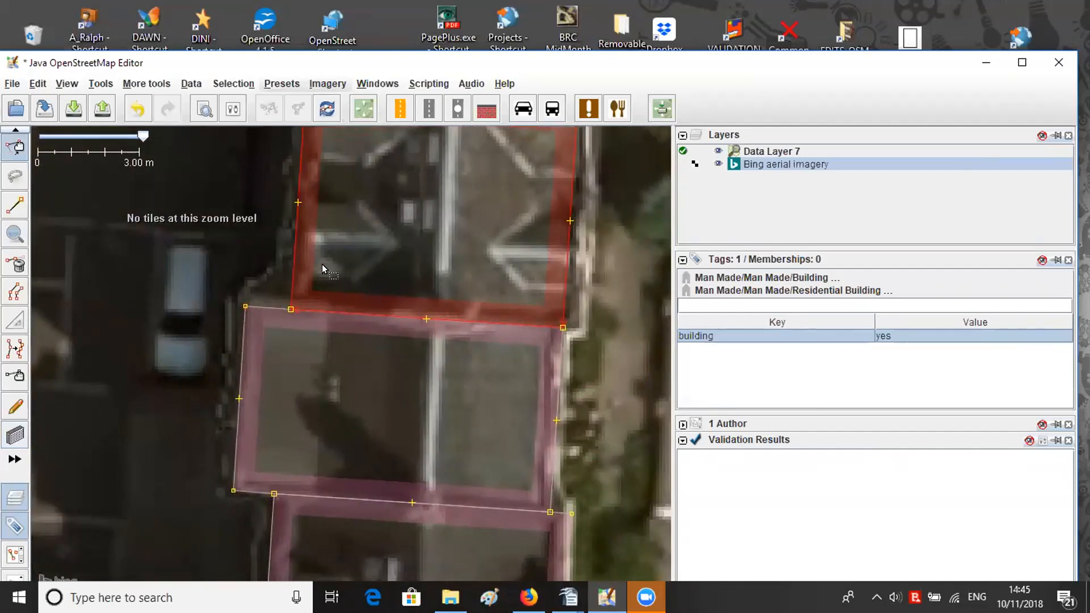
- Add a node on the dormered block's west wall where the angled corner wall begins, slightly north of its south-west corner
mouse_move(322, 264)
left_mouse_down()
mouse_move(321, 231)
mouse_move(323, 285)
left_mouse_up()
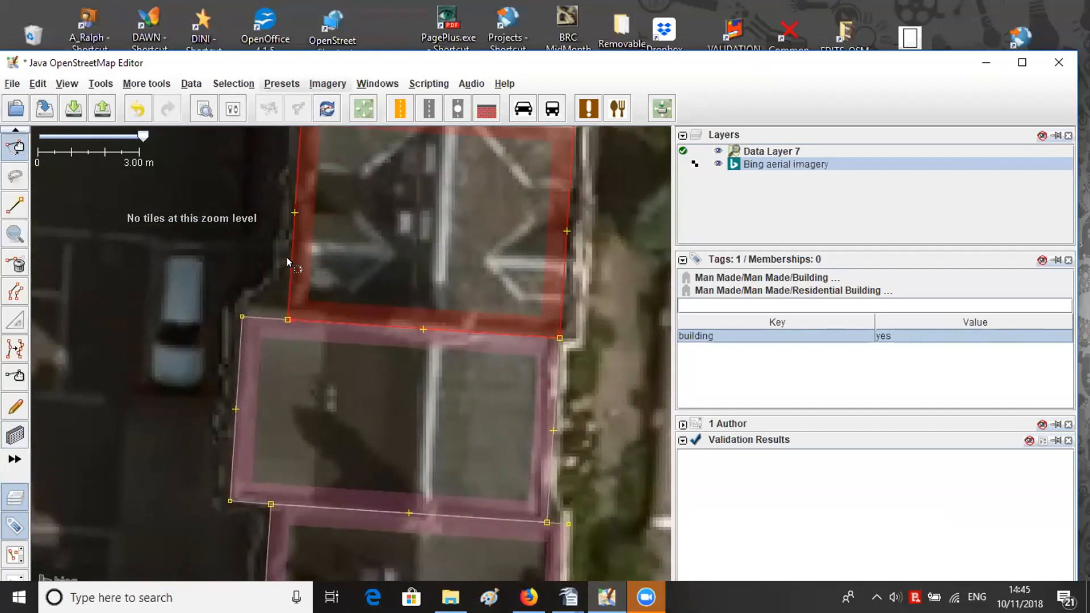
key("a")
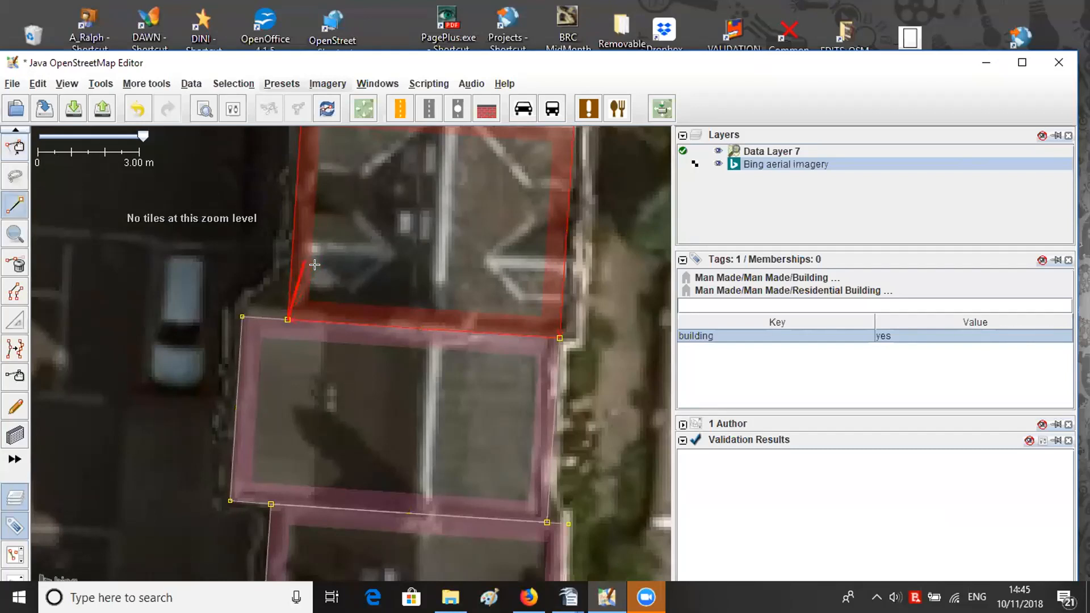
key("Escape")
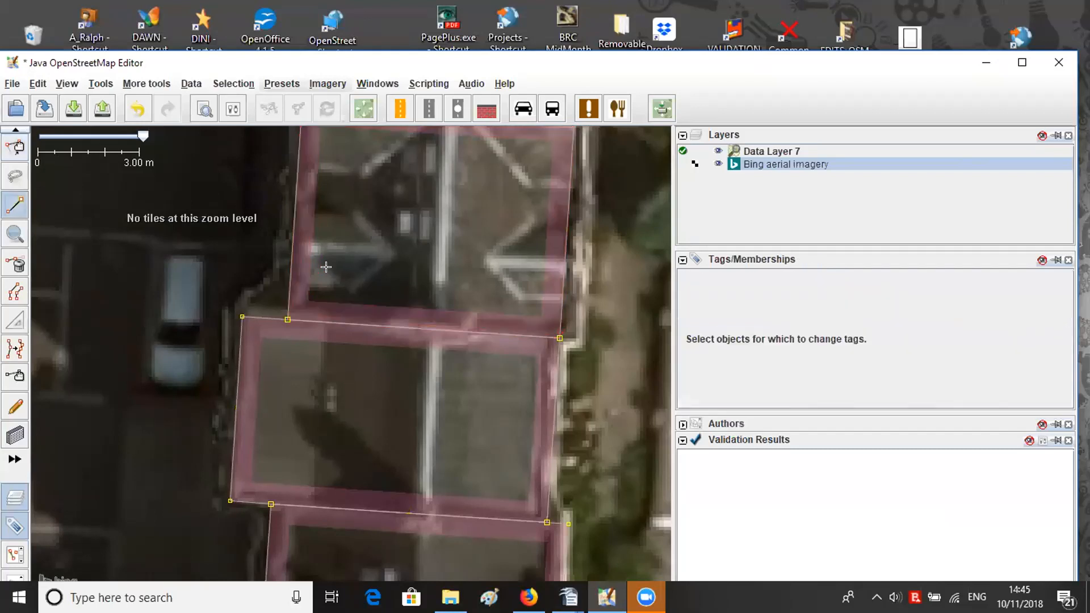
left_click(290, 264)
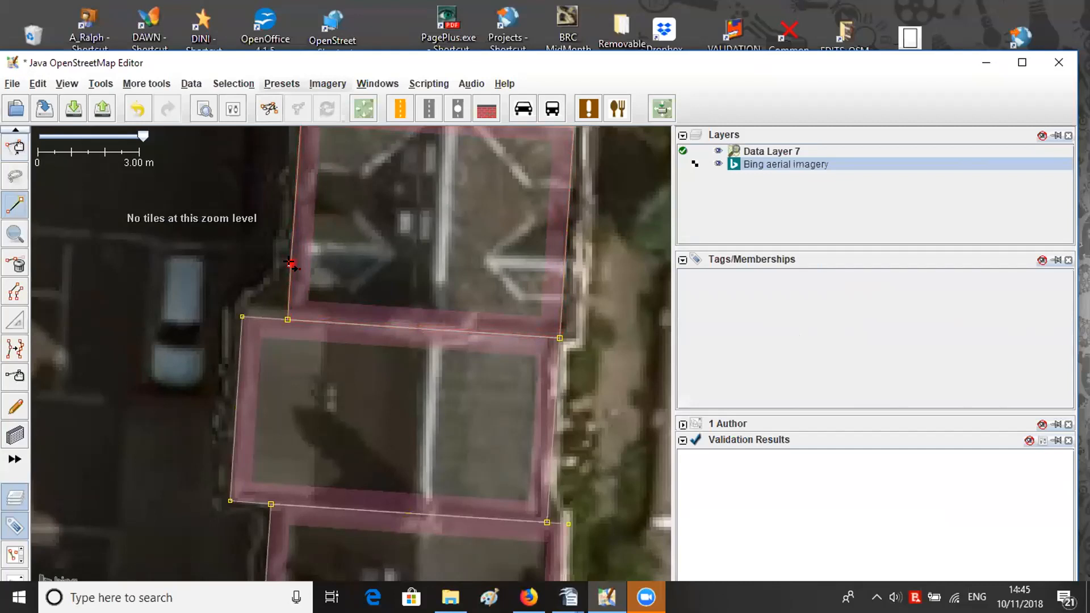
key("Escape")
- Merge the dormered block's south-west corner node with the flat-roofed section's north-west corner node to form the angled wall
left_click_drag(263, 255, 238, 240)
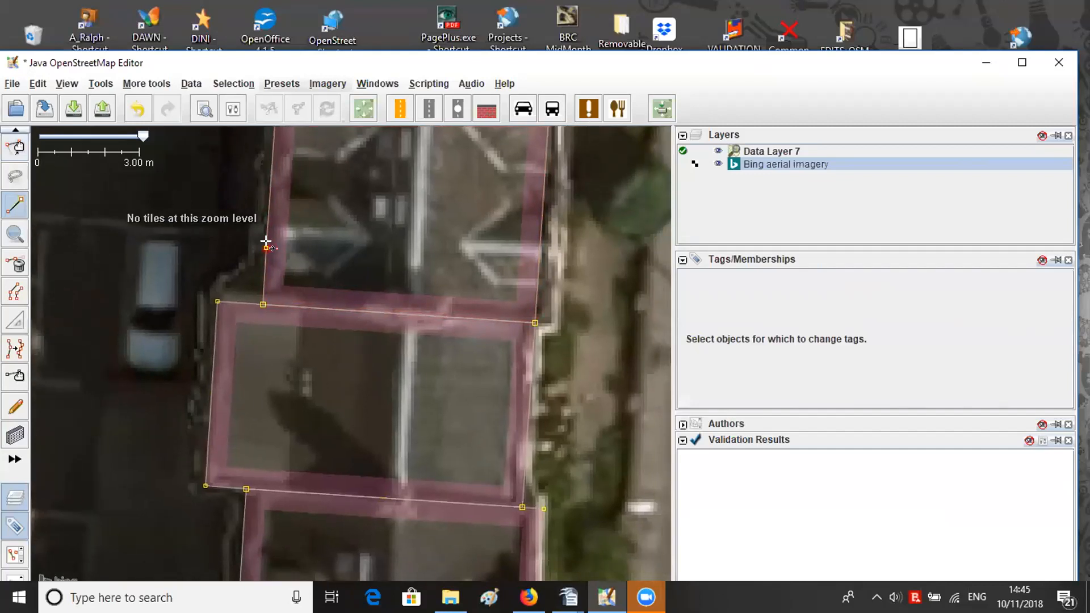
left_click_drag(300, 270, 317, 259)
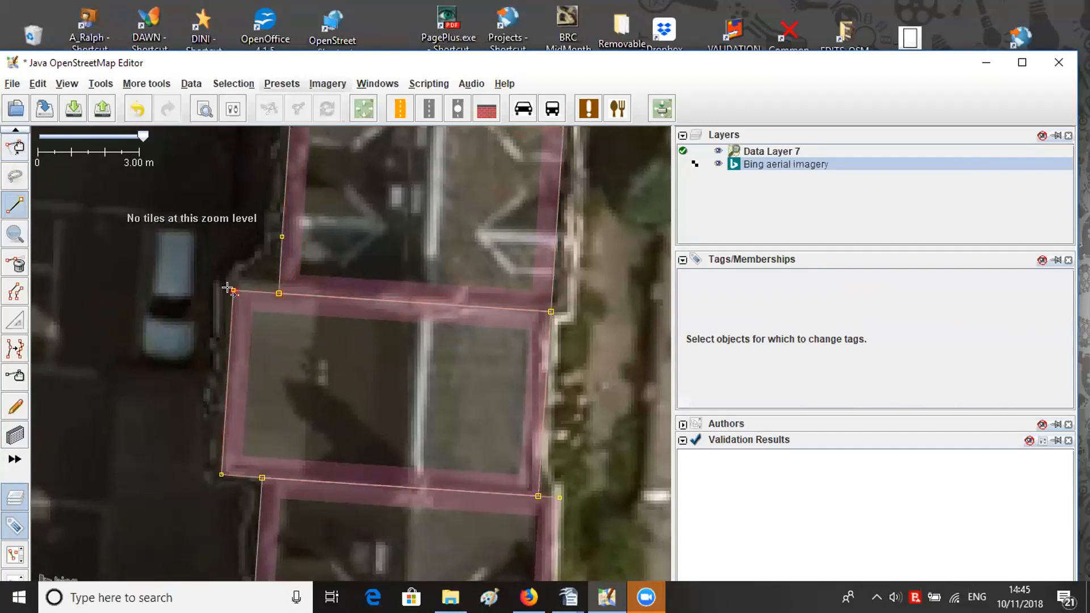
key("s")
left_click_drag(277, 322, 284, 312)
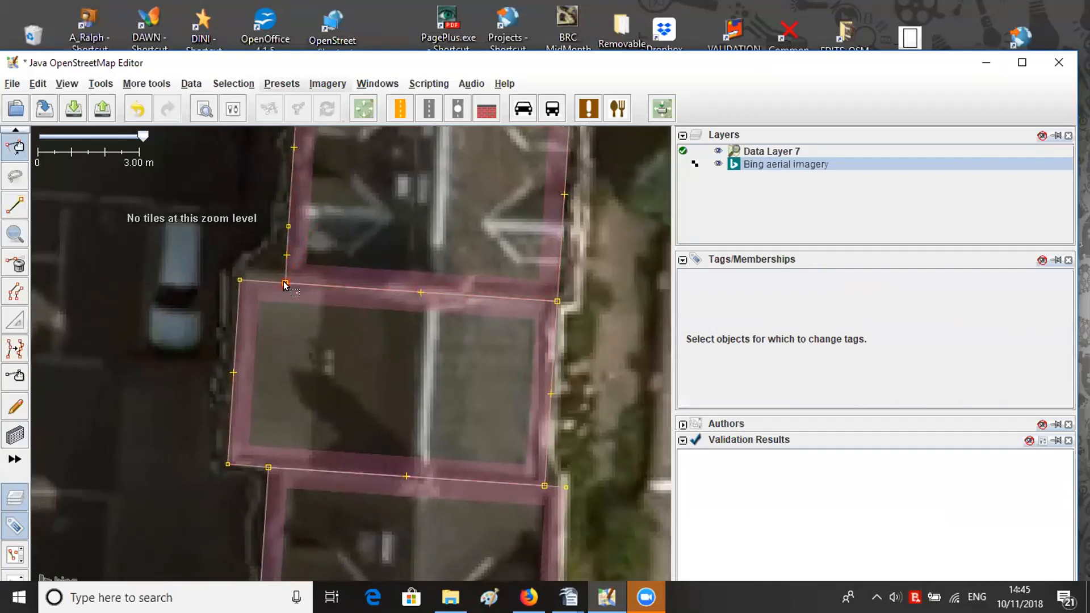
left_click(284, 285)
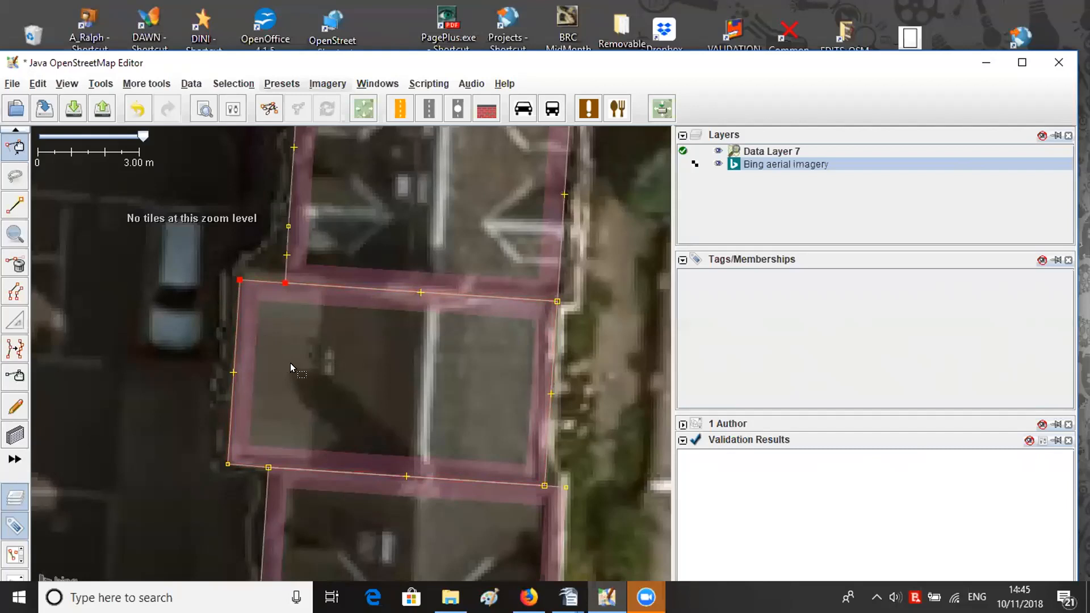
key("m")
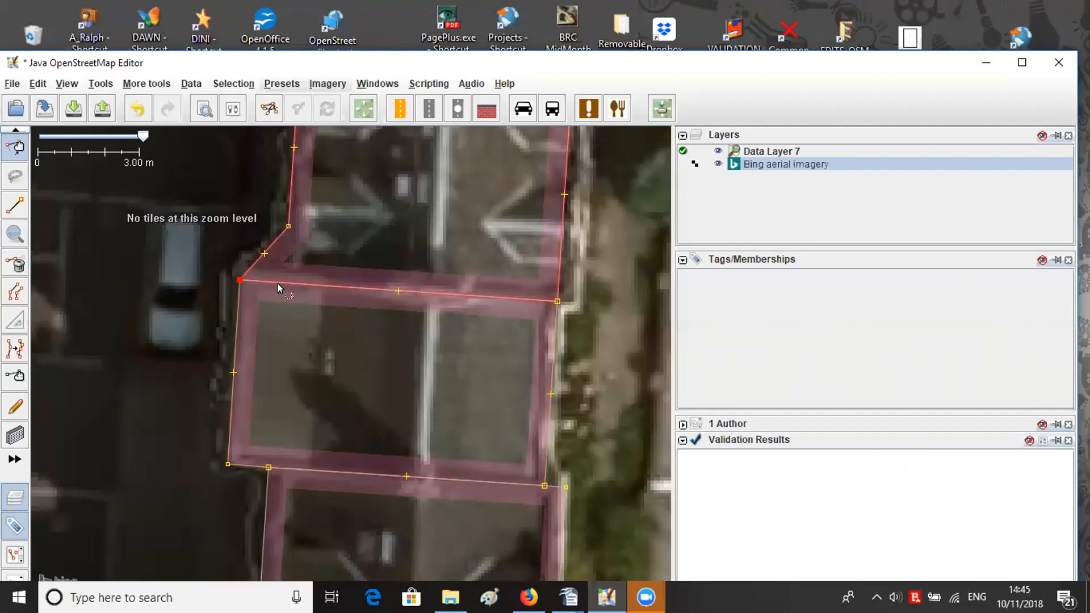
- Examine the merged corner with its angled wall and the chain of adjoining building rectangles along the apartment block's Lawrence Road side
left_click(261, 322)
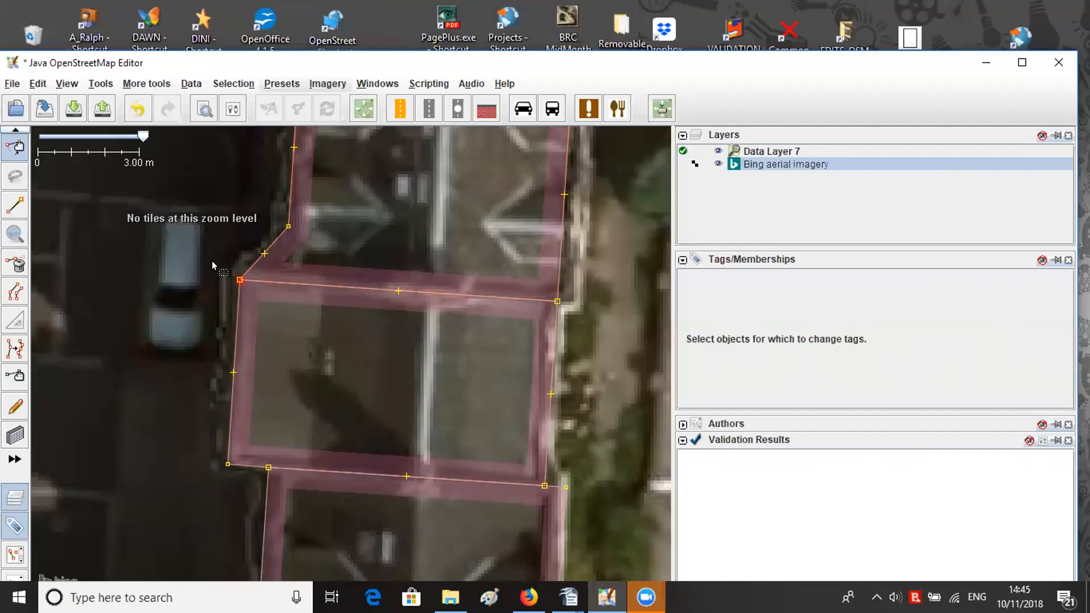
scroll(237, 288, "up", 4)
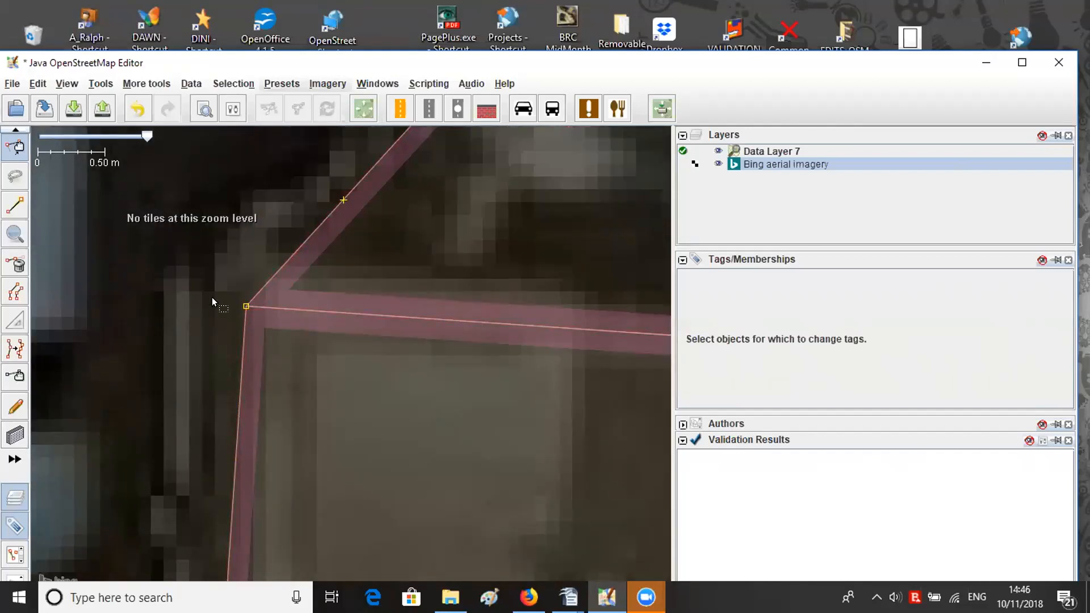
scroll(270, 307, "down", 1)
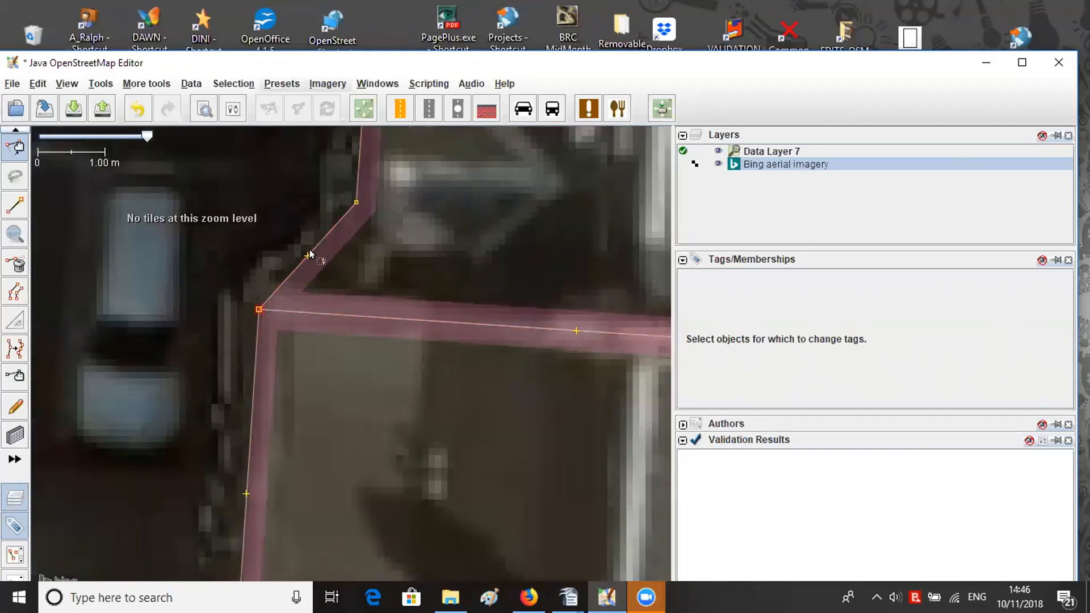
scroll(298, 258, "down", 2)
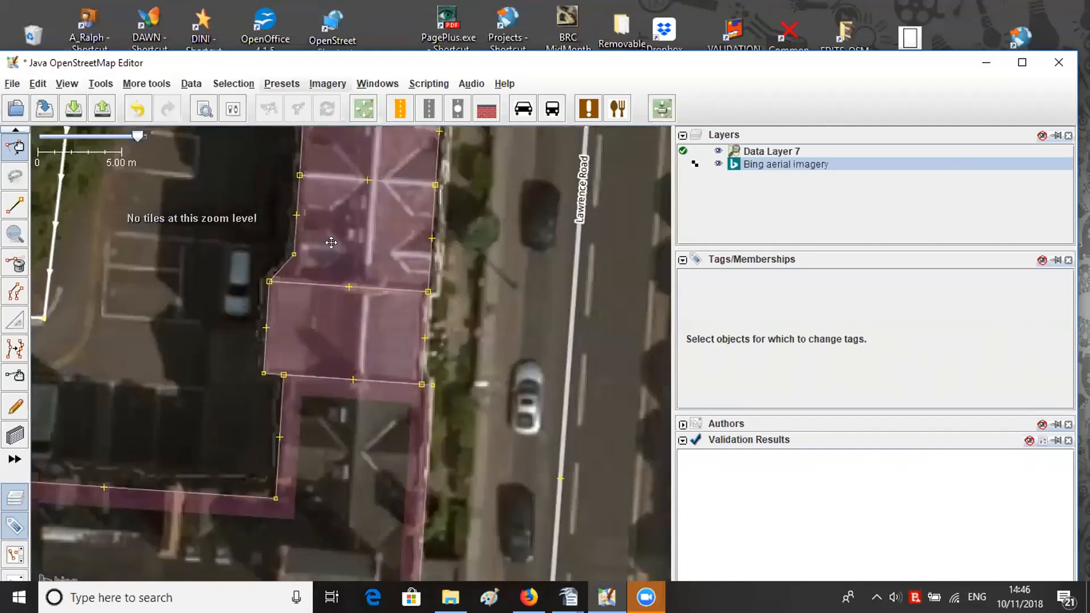
scroll(315, 277, "up", 1)
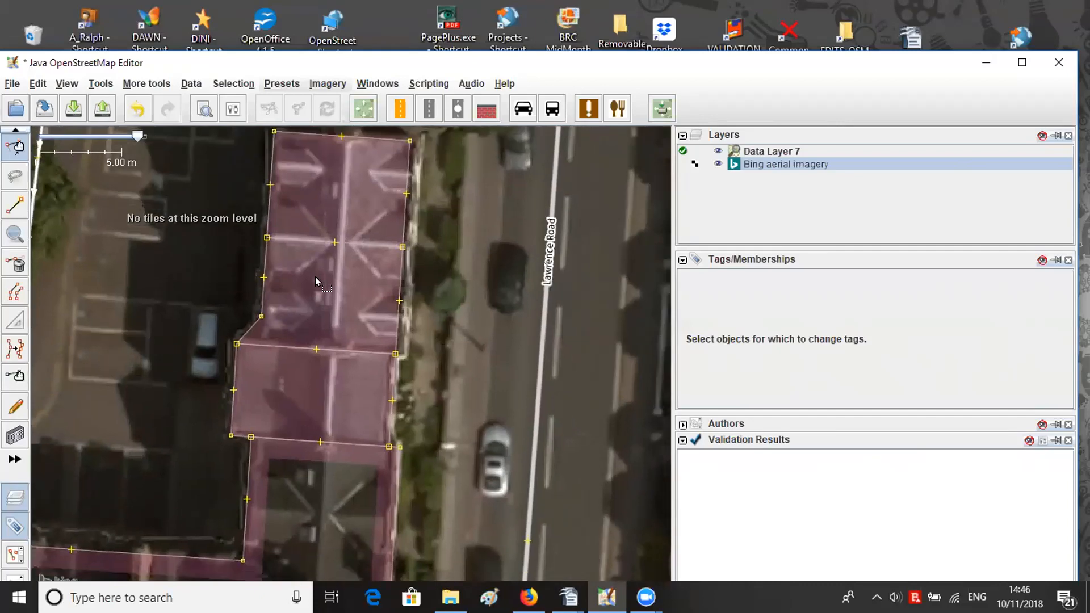
scroll(281, 295, "down", 1)
left_click_drag(276, 315, 298, 314)
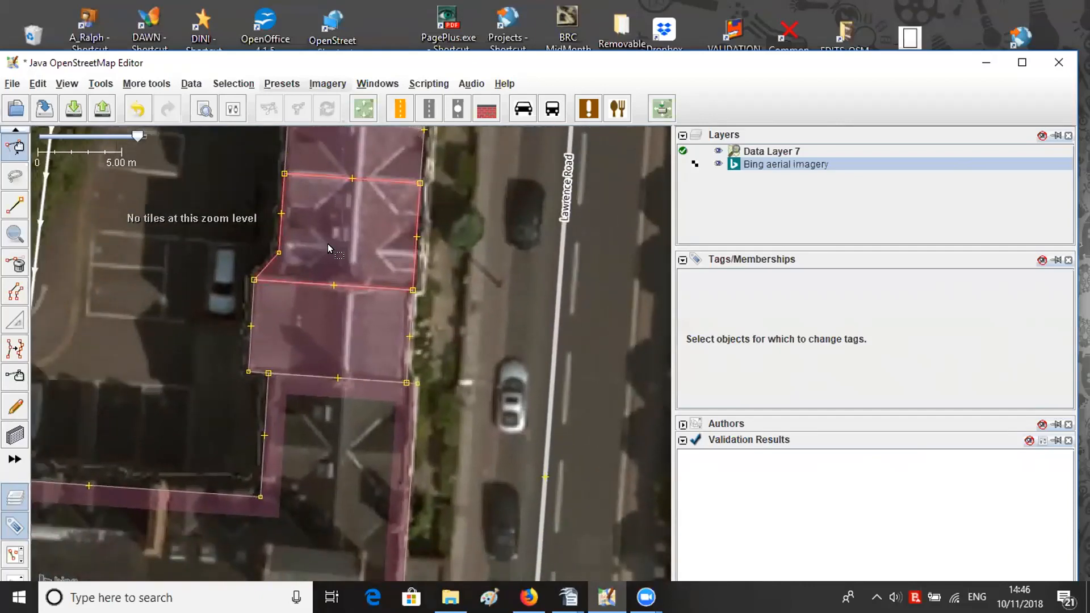
left_click_drag(340, 207, 352, 281)
scroll(352, 281, "down", 3)
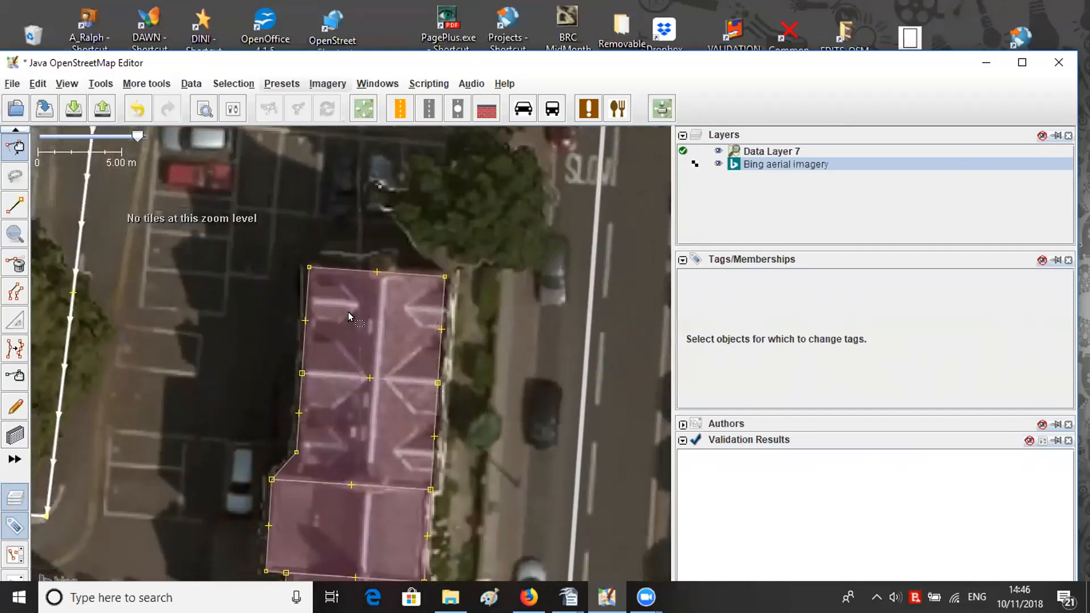
- Search the surrounding streets for a roughly traced building, and inspect the terrace outline east of Fawcett Road beside the vacant plot
scroll(351, 306, "down", 4)
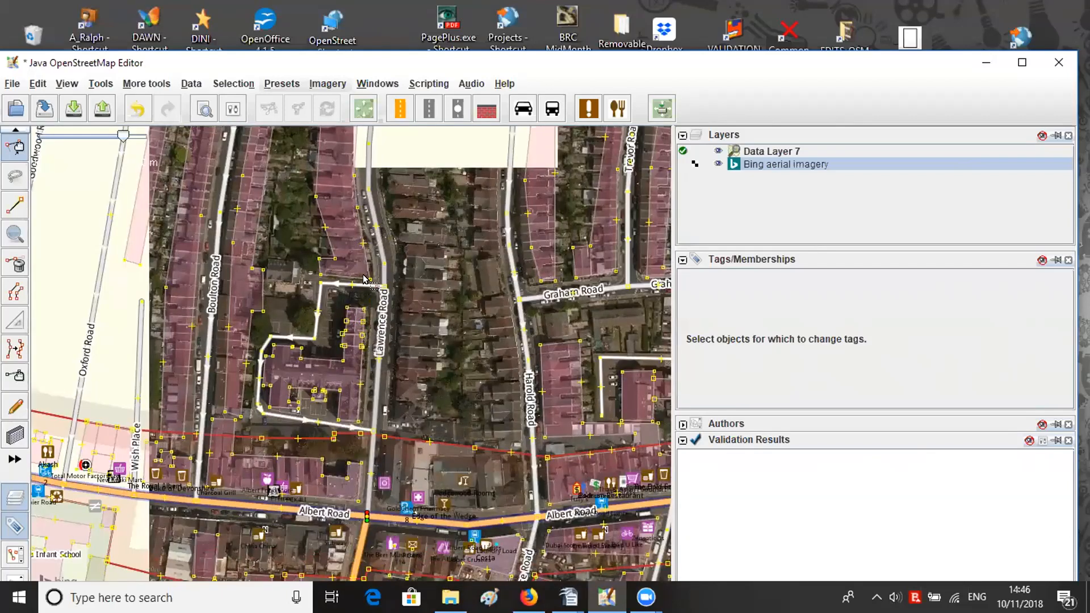
scroll(338, 230, "down", 5)
scroll(322, 304, "down", 5)
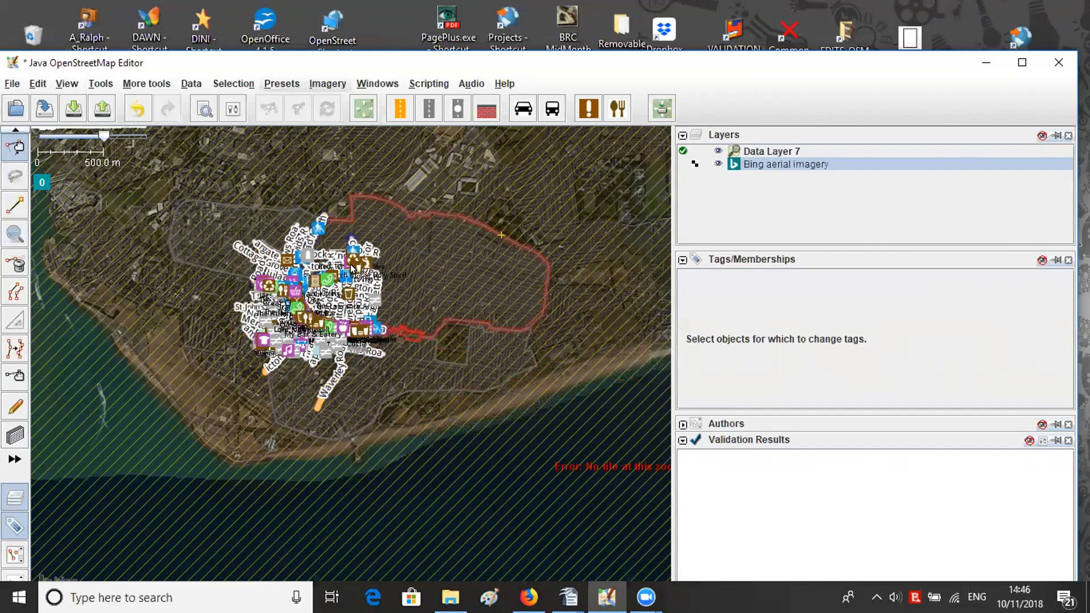
scroll(357, 203, "up", 5)
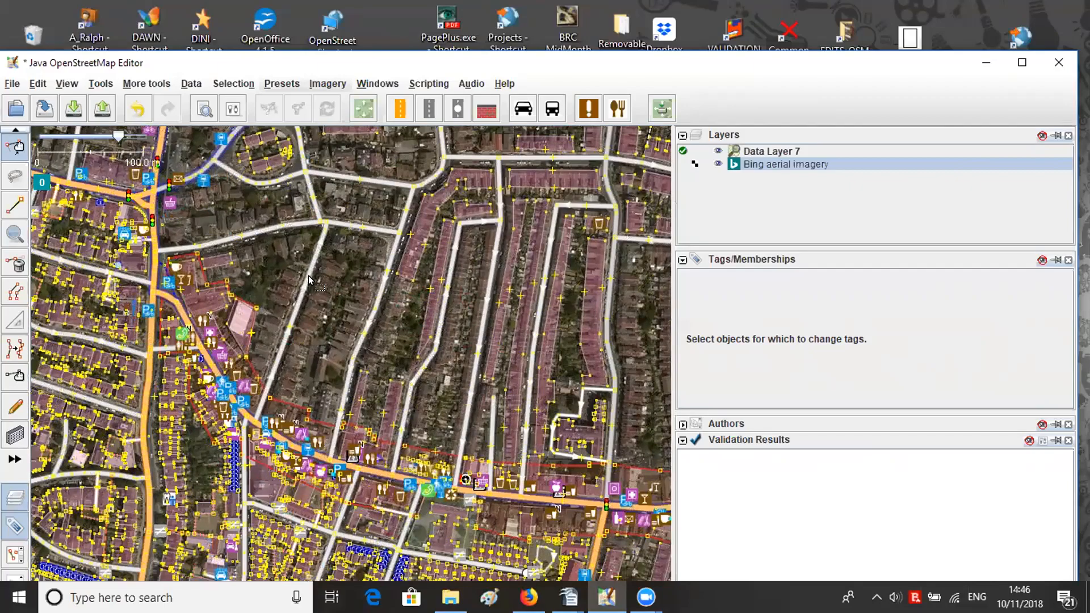
left_click_drag(316, 216, 292, 393)
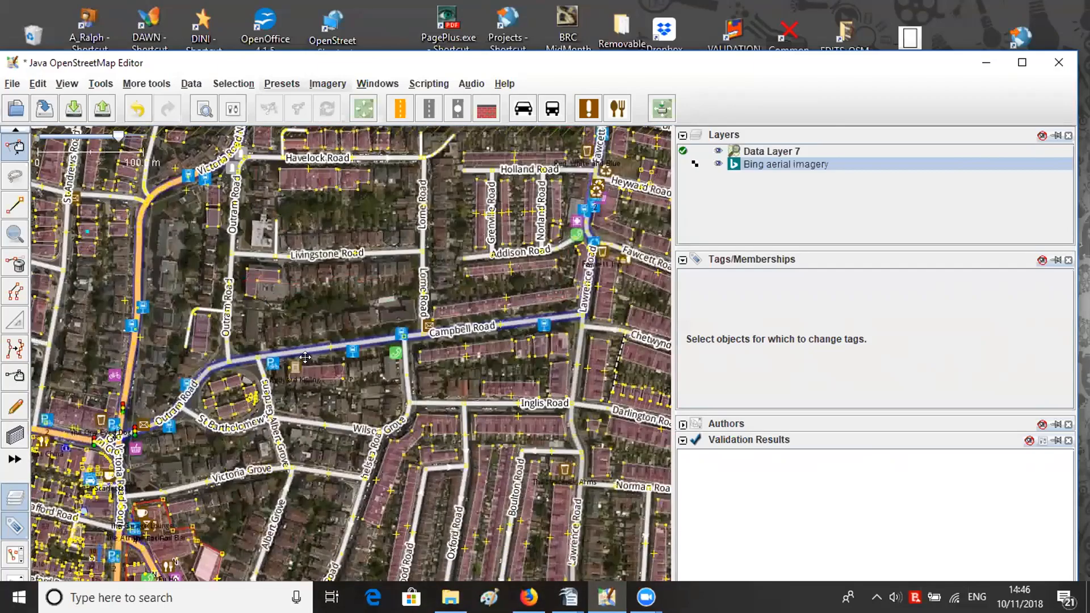
left_click_drag(333, 197, 315, 317)
left_click_drag(370, 297, 380, 271)
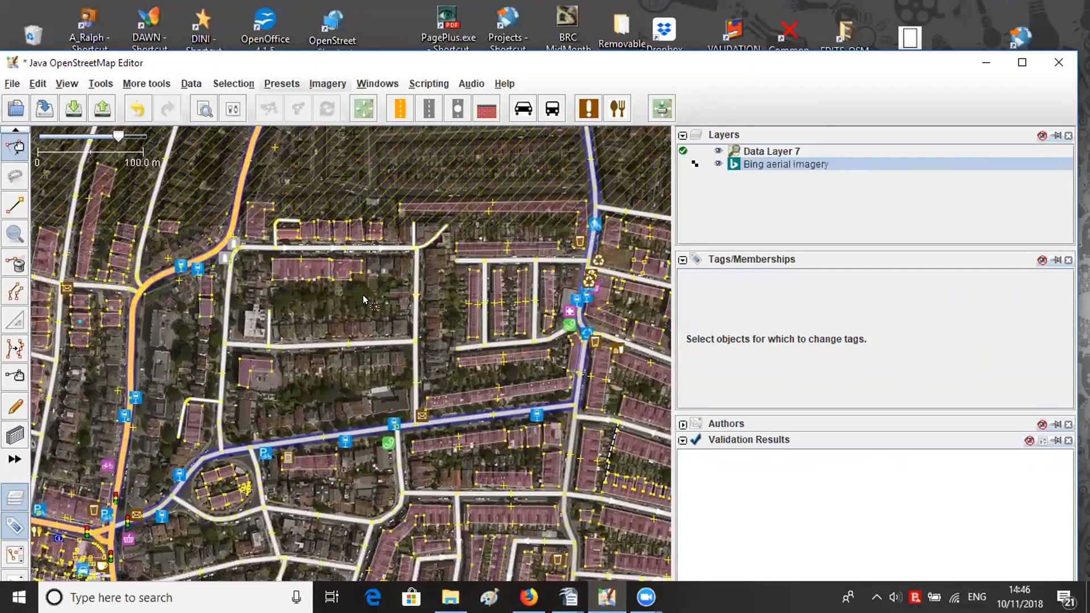
left_click_drag(371, 435, 415, 239)
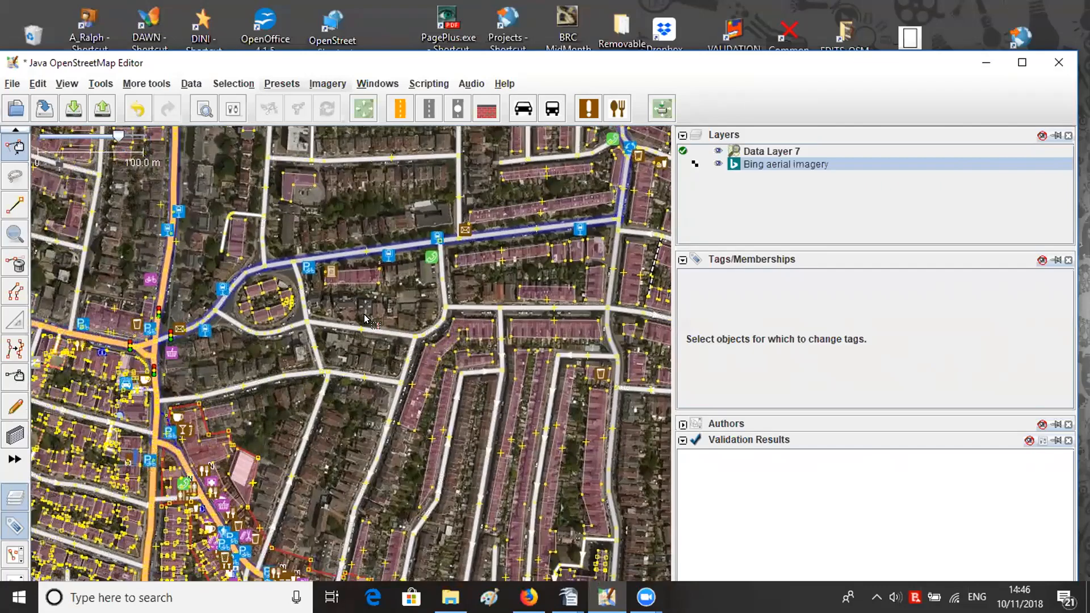
left_click_drag(369, 318, 347, 191)
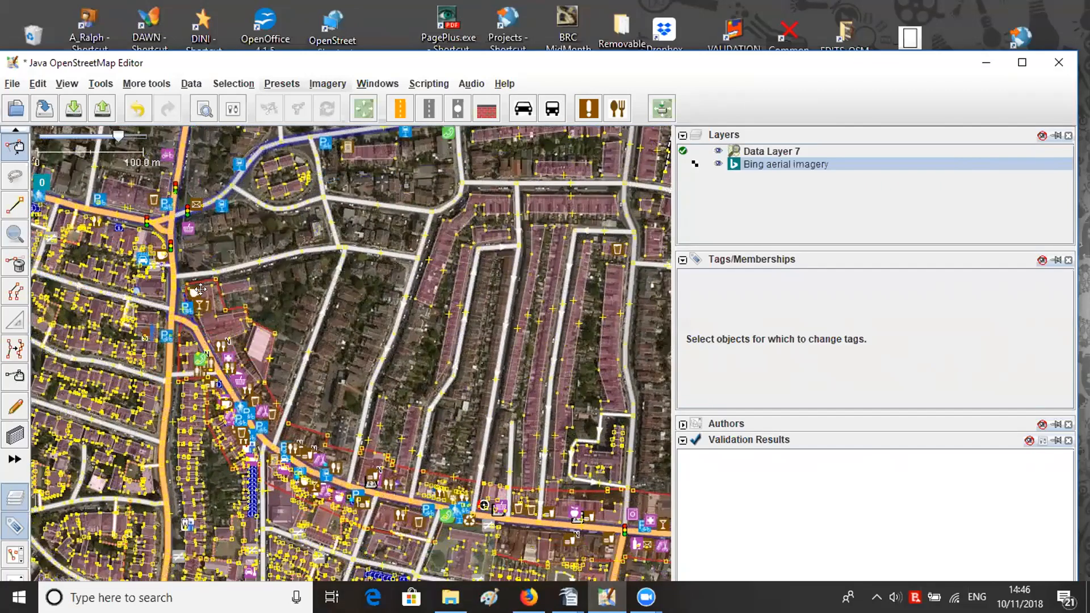
left_click_drag(165, 346, 146, 340)
left_click_drag(131, 398, 112, 391)
scroll(264, 327, "up", 3)
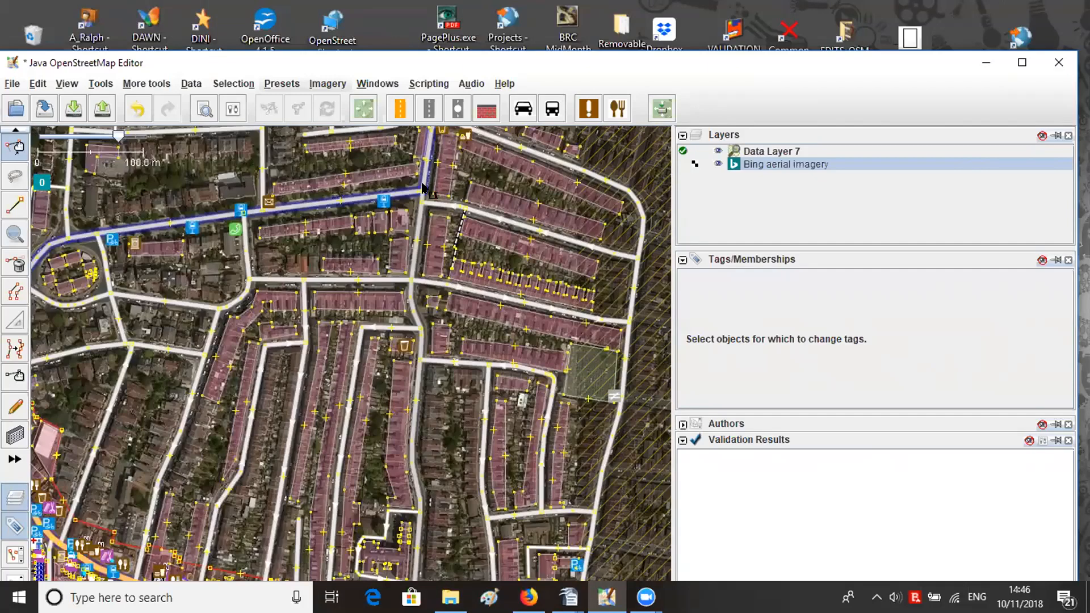
scroll(403, 238, "up", 1)
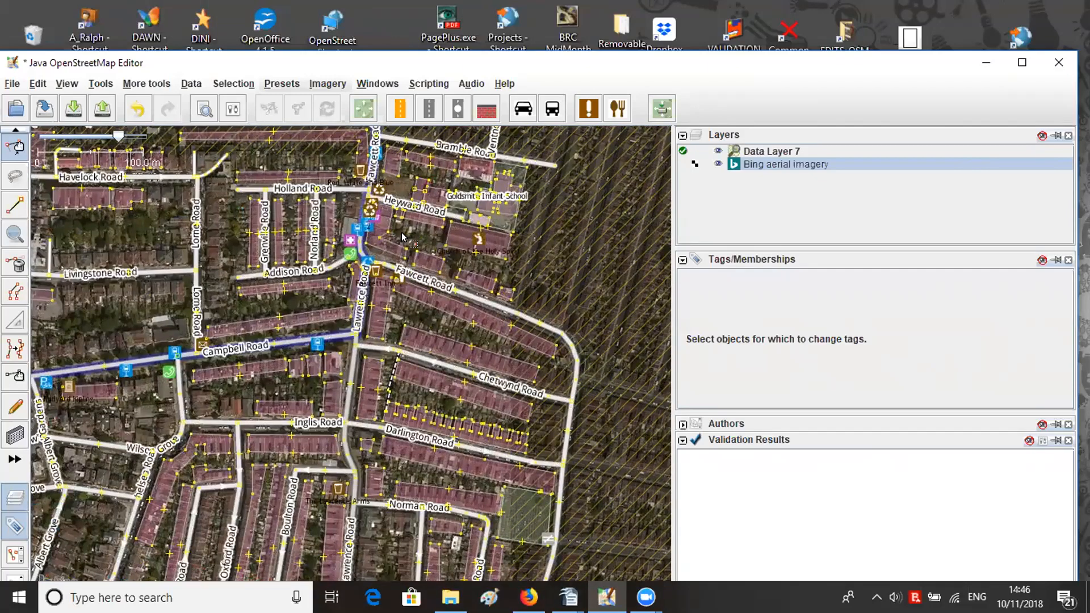
key("ctrl+Up")
scroll(403, 237, "up", 5)
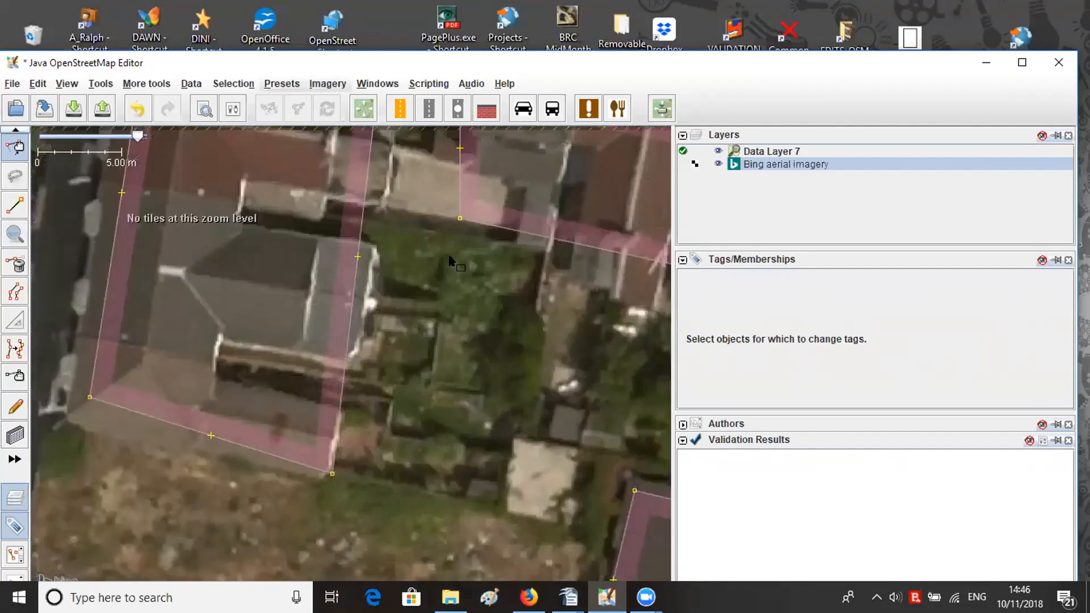
scroll(376, 247, "down", 1)
scroll(370, 253, "down", 2)
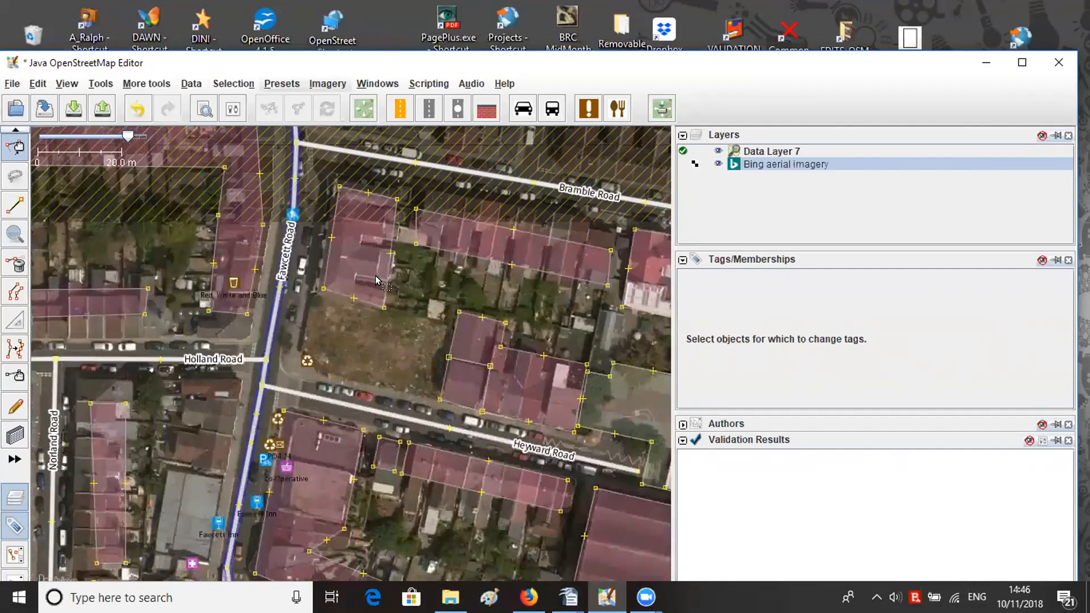
scroll(395, 257, "up", 2)
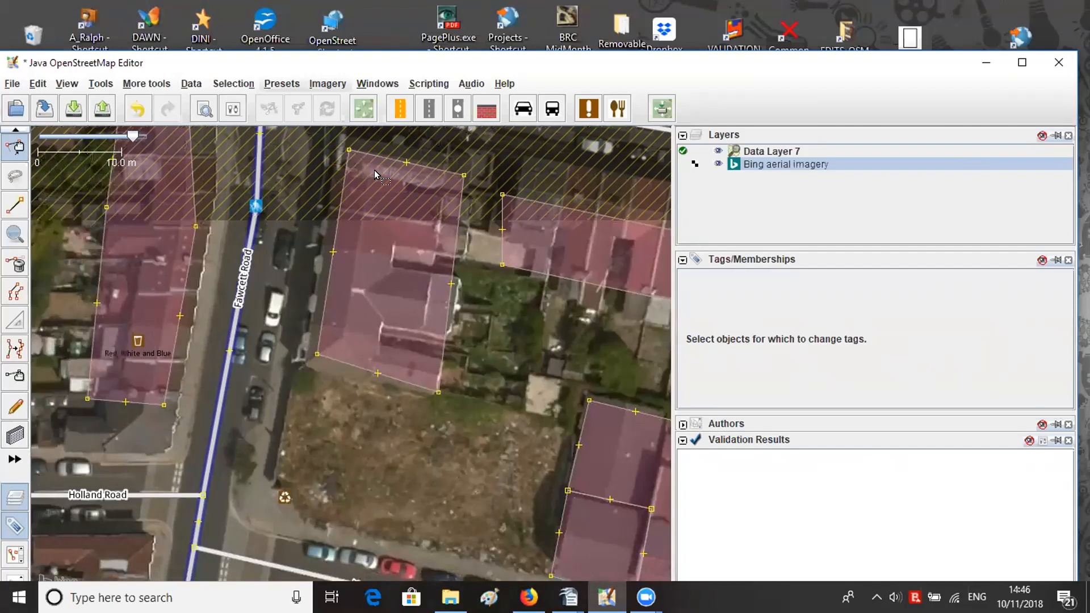
left_click(454, 162)
mouse_move(397, 288)
left_mouse_down()
mouse_move(411, 265)
mouse_move(393, 287)
left_mouse_up()
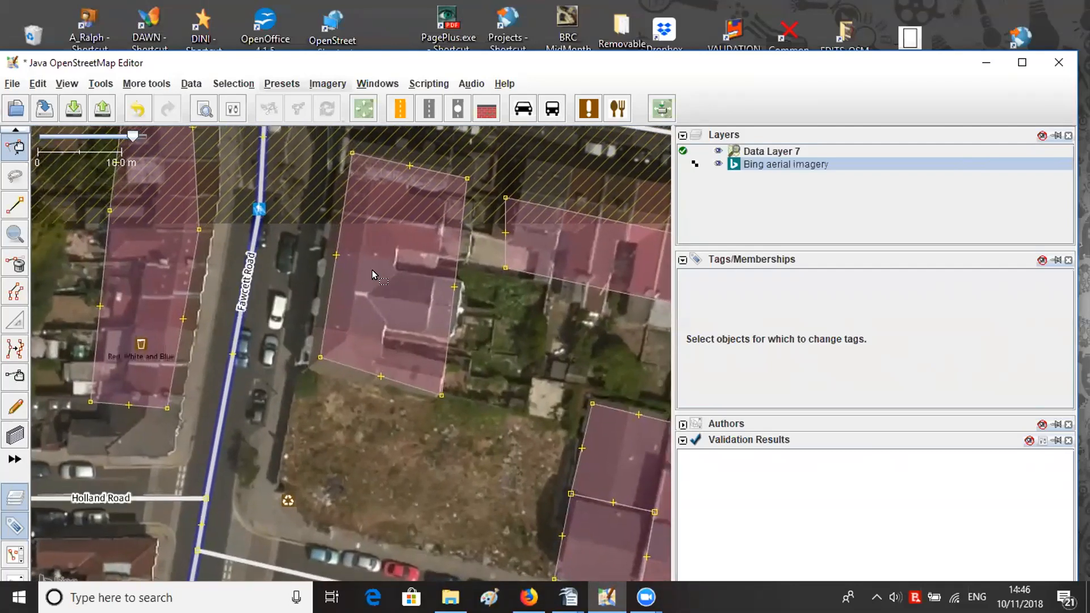
- Review the edit history of the terrace outline east of Fawcett Road, checking both its tags and its nodes
left_click(339, 285)
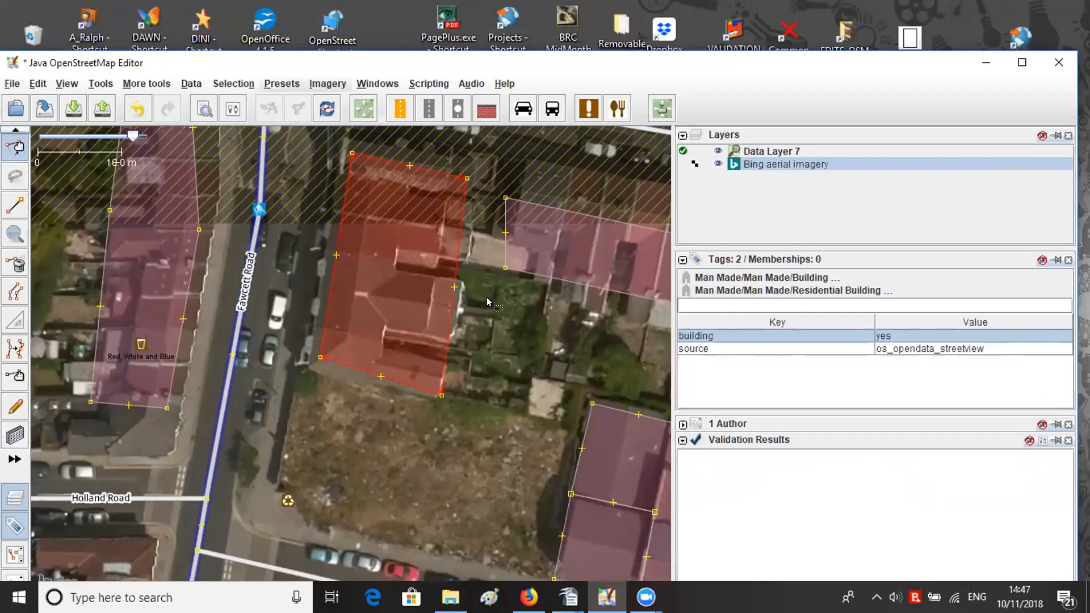
key("ctrl+h")
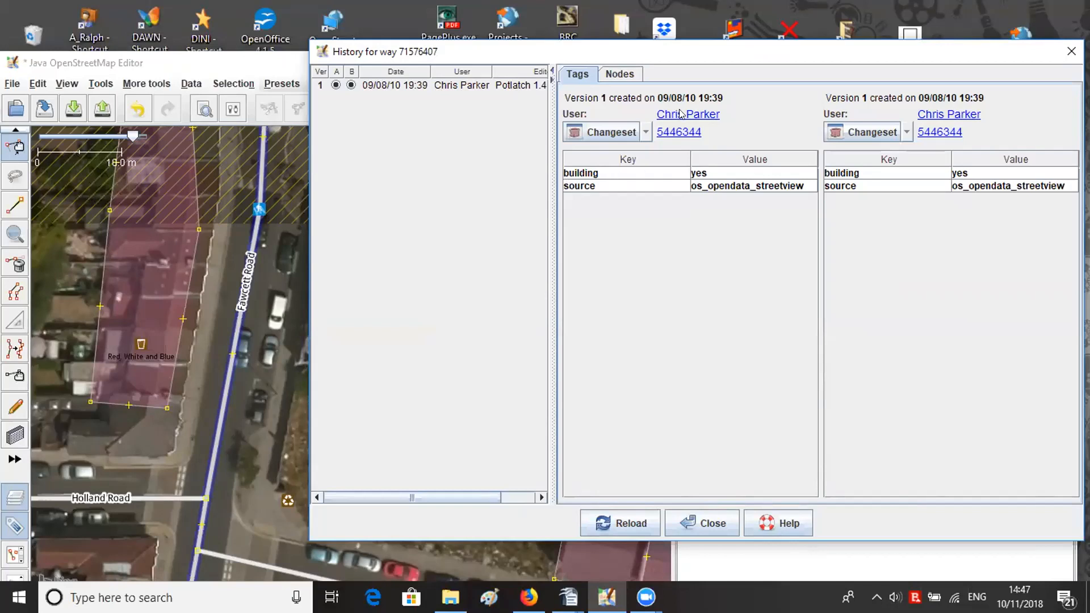
left_click(620, 75)
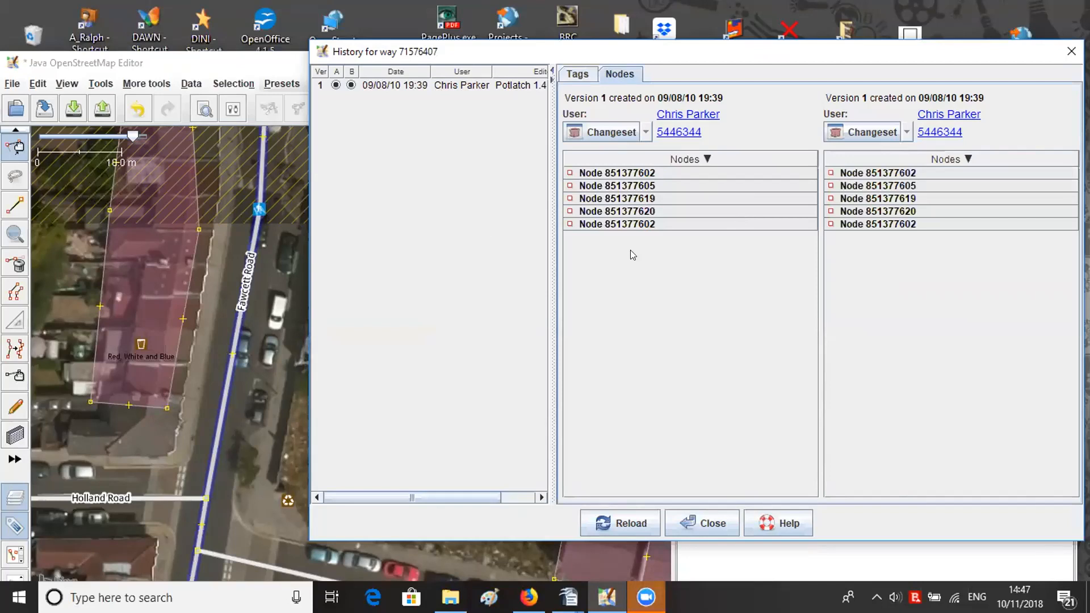
left_click(577, 74)
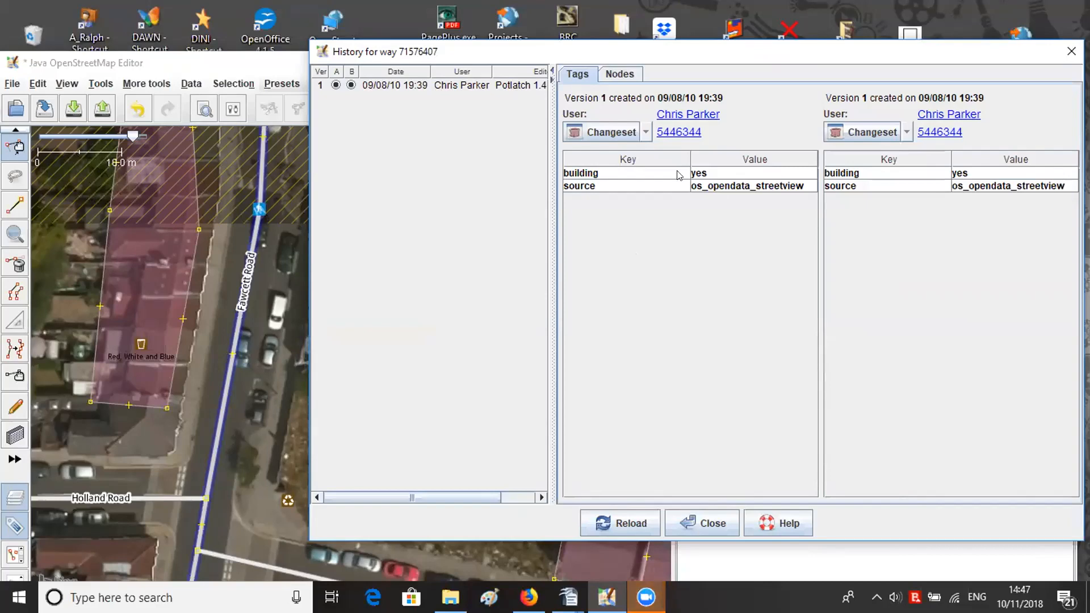
left_click(1071, 51)
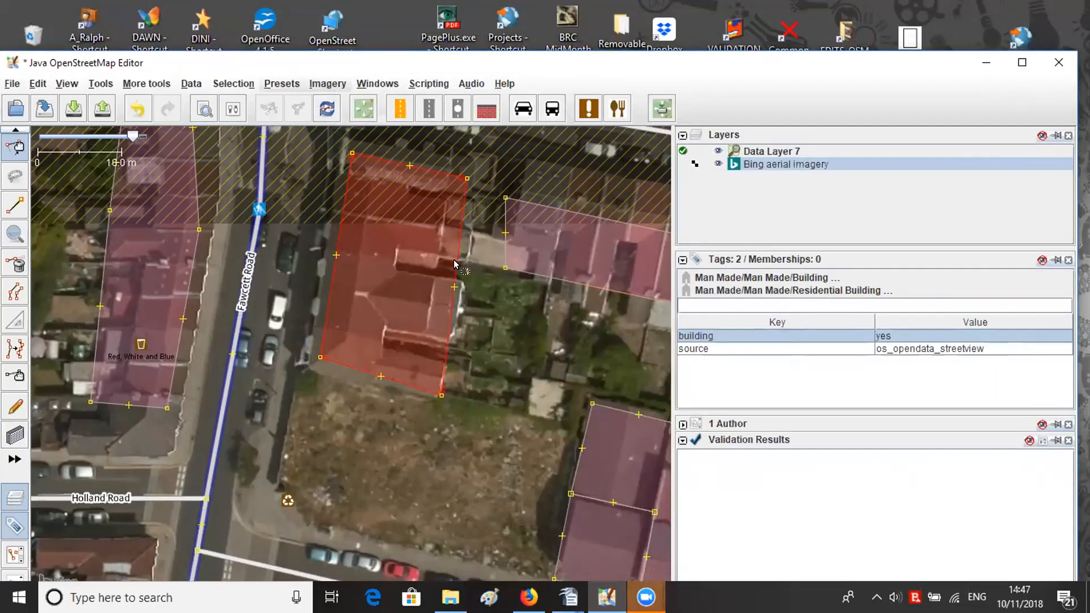
- Move the terrace's building outline south-east, off the houses and onto the gardens and vacant plot, to expose the roofs
left_click_drag(454, 283, 591, 519)
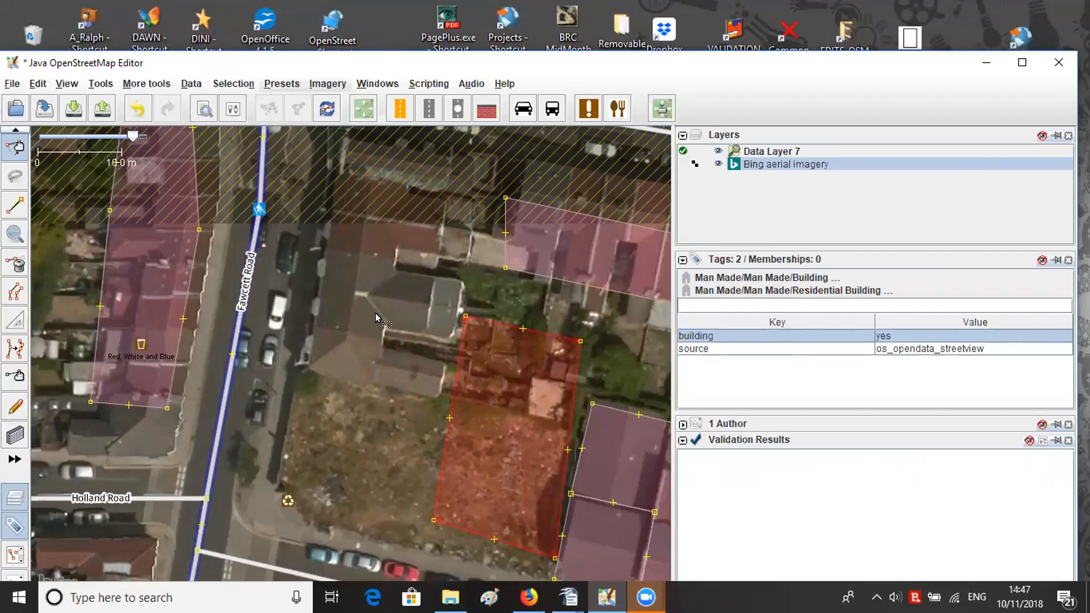
left_click_drag(371, 302, 335, 287)
scroll(335, 282, "up", 2)
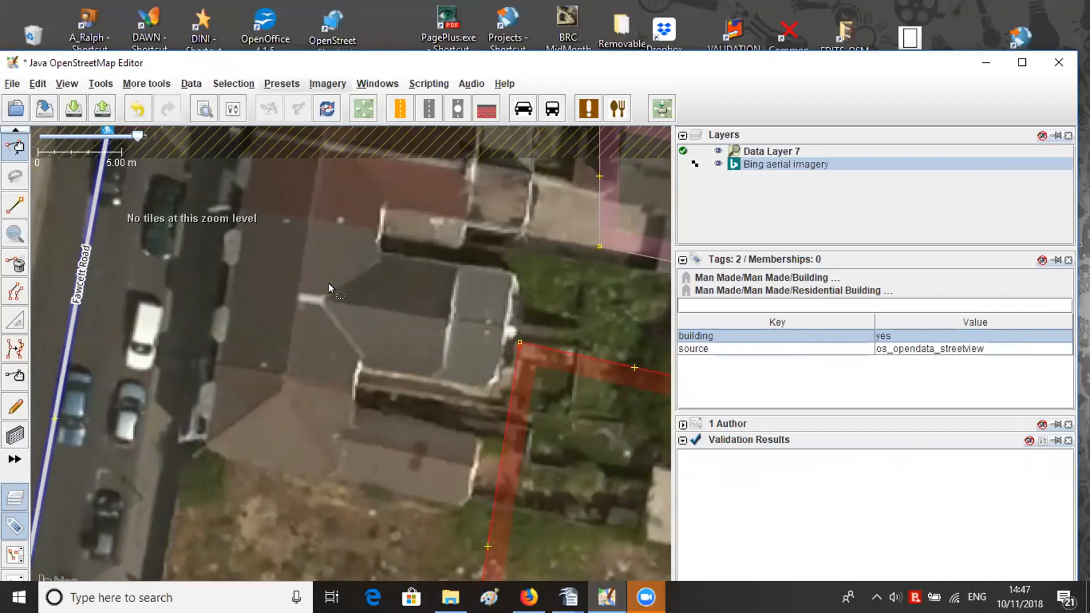
- Draw a building rectangle over the main roof of the grey-roofed houses facing Fawcett Road, leaving out the rear extension
key("b")
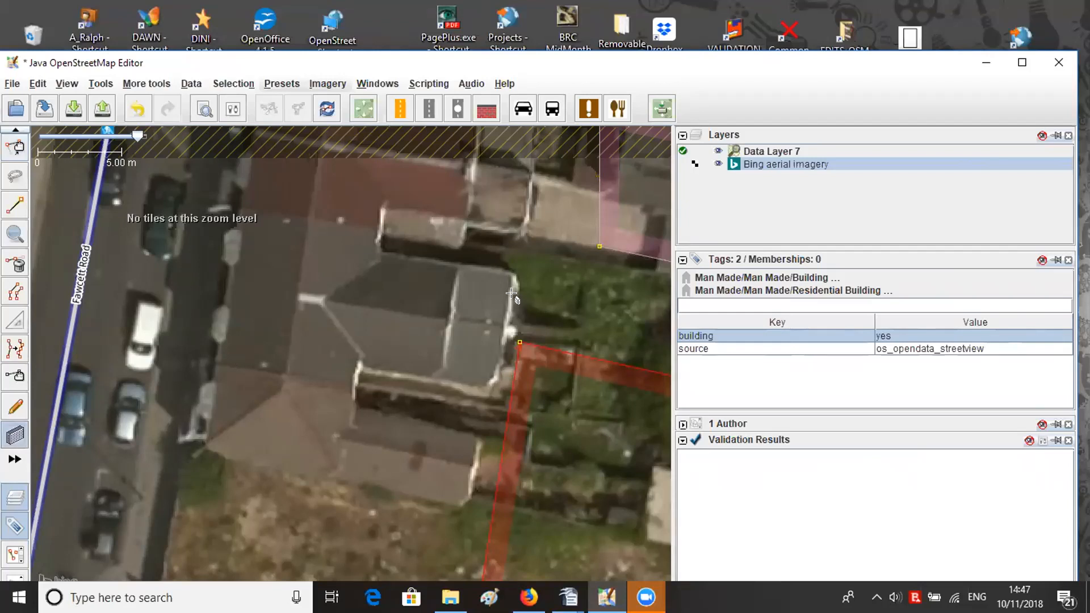
key("Escape")
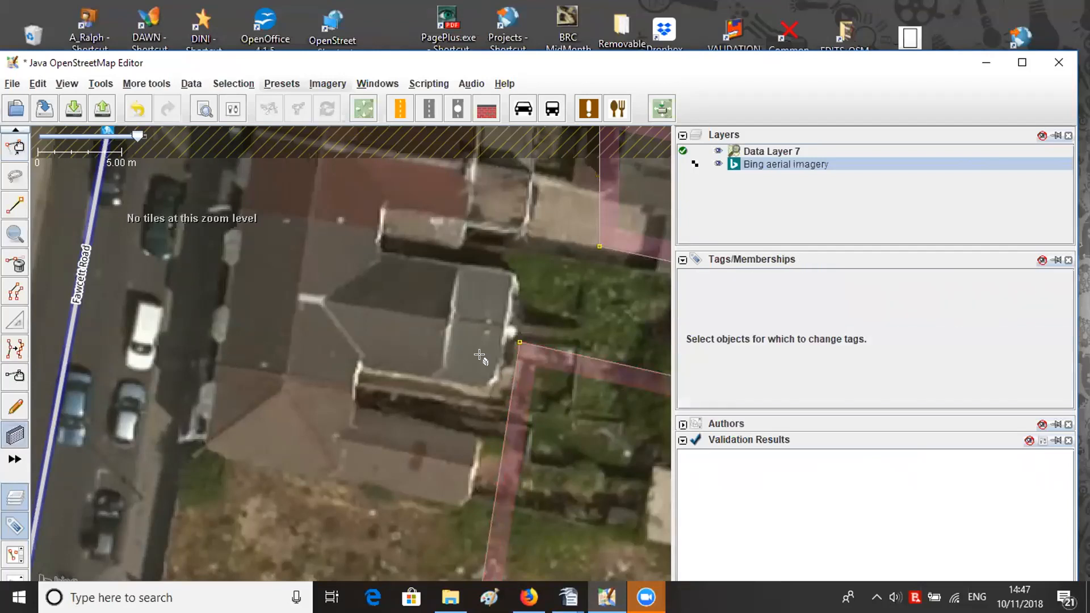
left_click(220, 362)
left_click(242, 209)
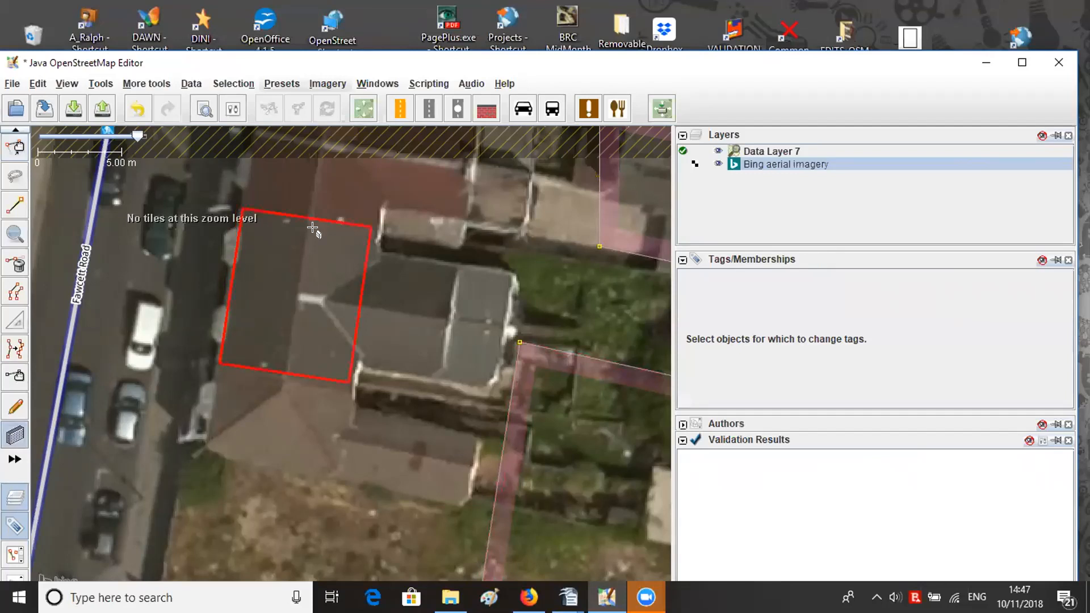
left_click(376, 251)
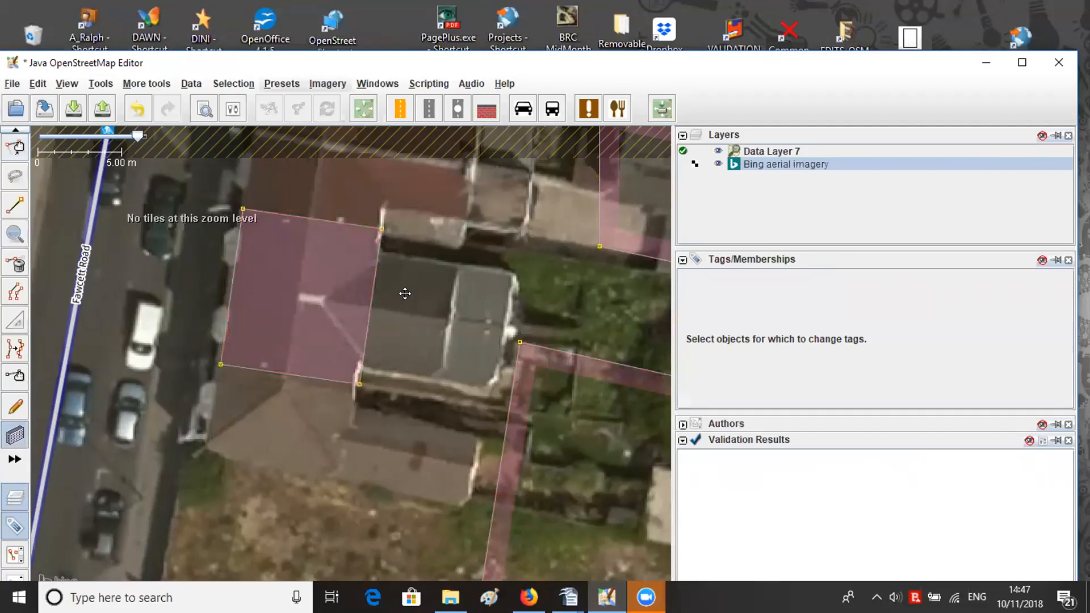
- Replace the geometry of the displaced terrace outline with the newly drawn rectangle over the grey-roofed houses on Fawcett Road
left_click_drag(404, 294, 295, 275)
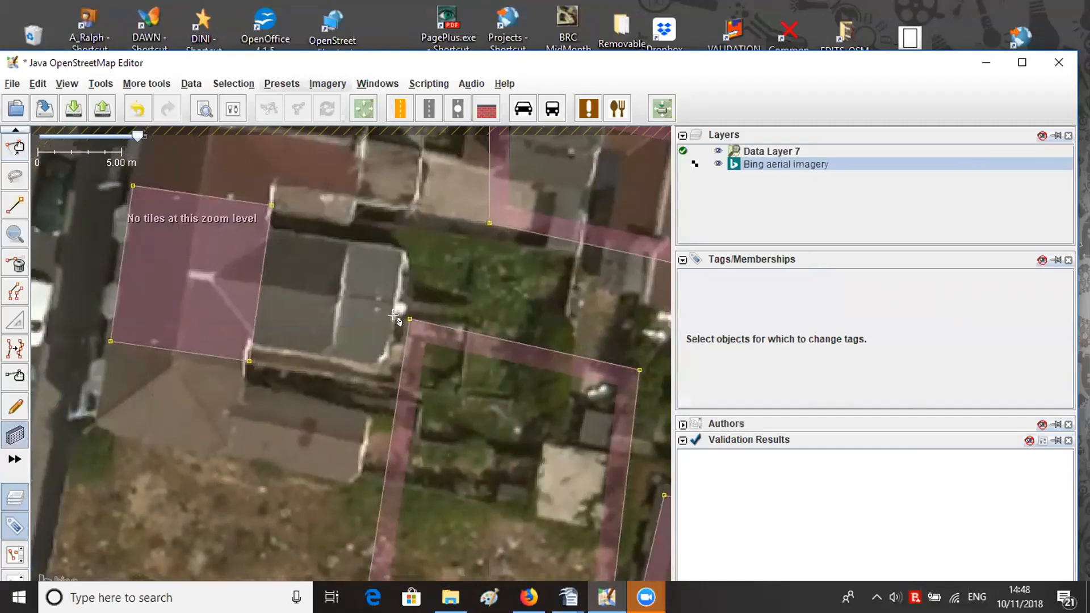
left_click_drag(318, 312, 411, 310)
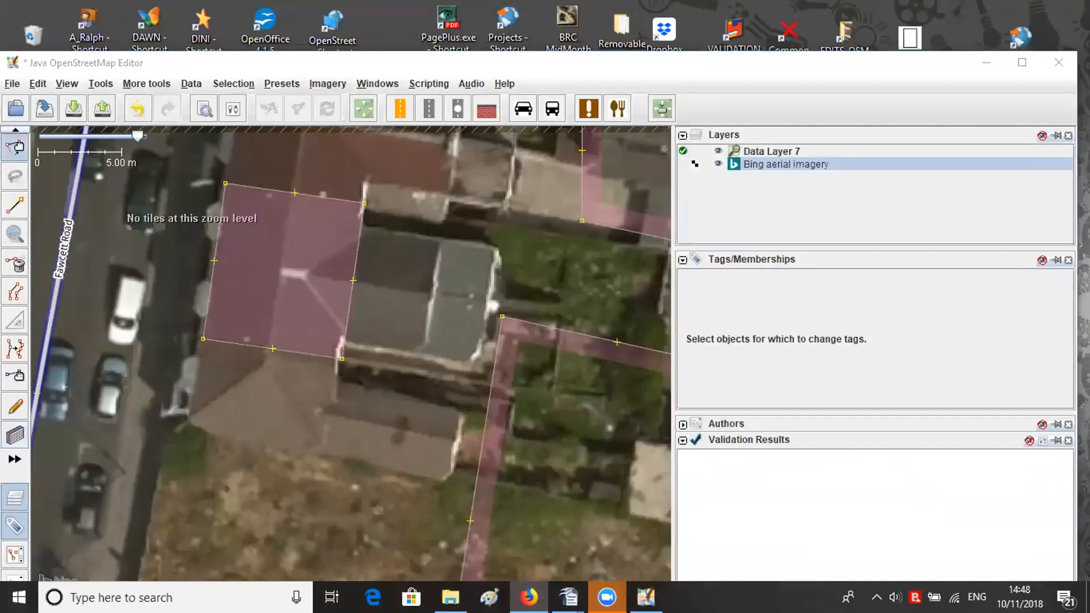
left_click_drag(391, 271, 413, 251)
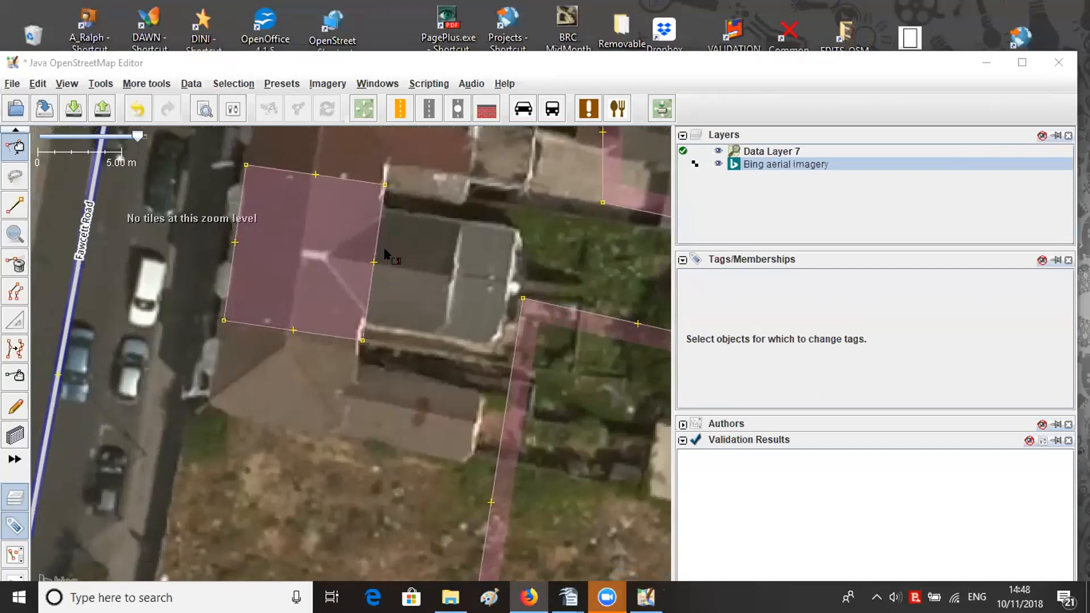
left_click(514, 348)
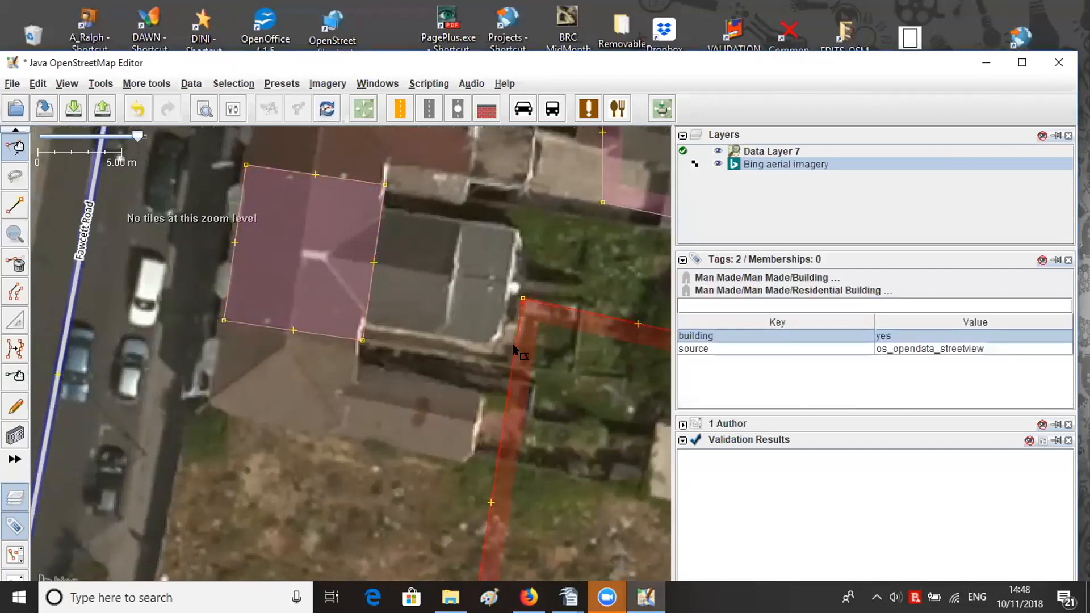
left_click(376, 235, "shift")
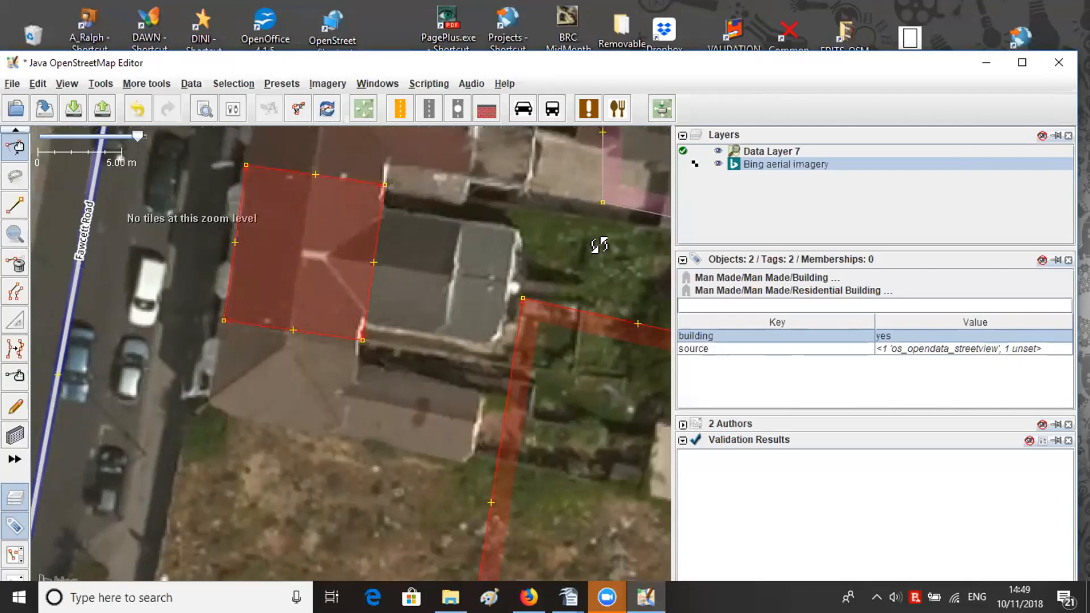
left_click(598, 245, "ctrl")
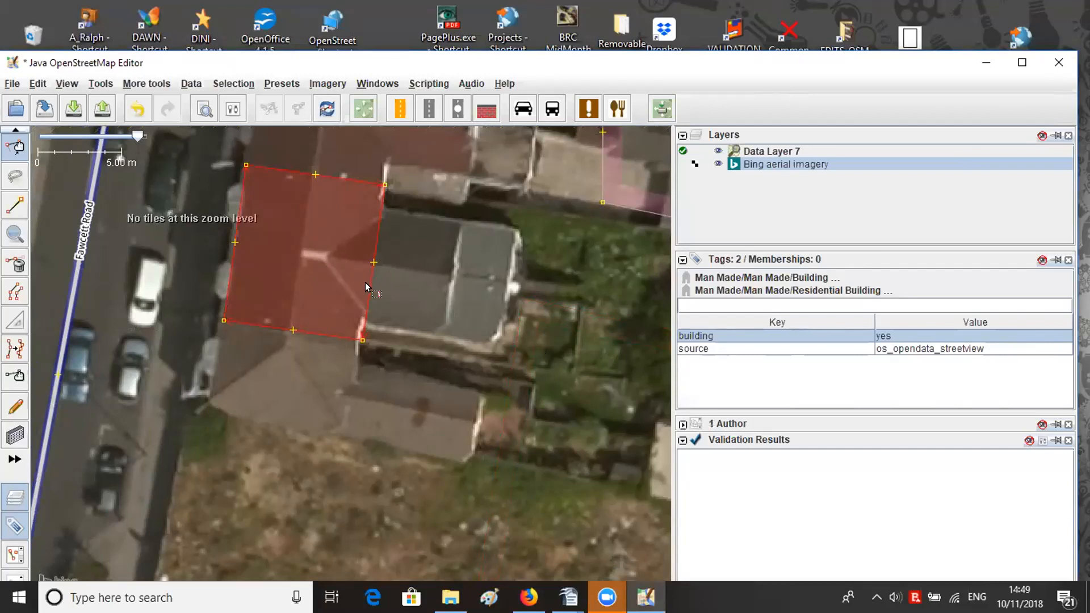
- Review the edit history of the replaced building outline to check that the original way was kept
mouse_move(922, 348)
key("ctrl+shift+h")
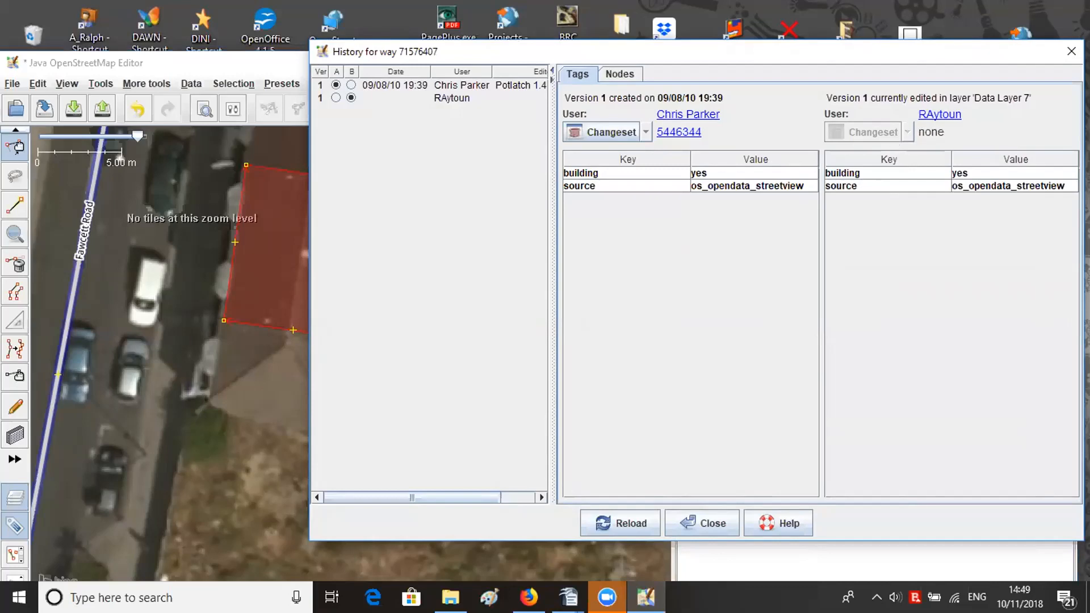
left_click(1070, 48)
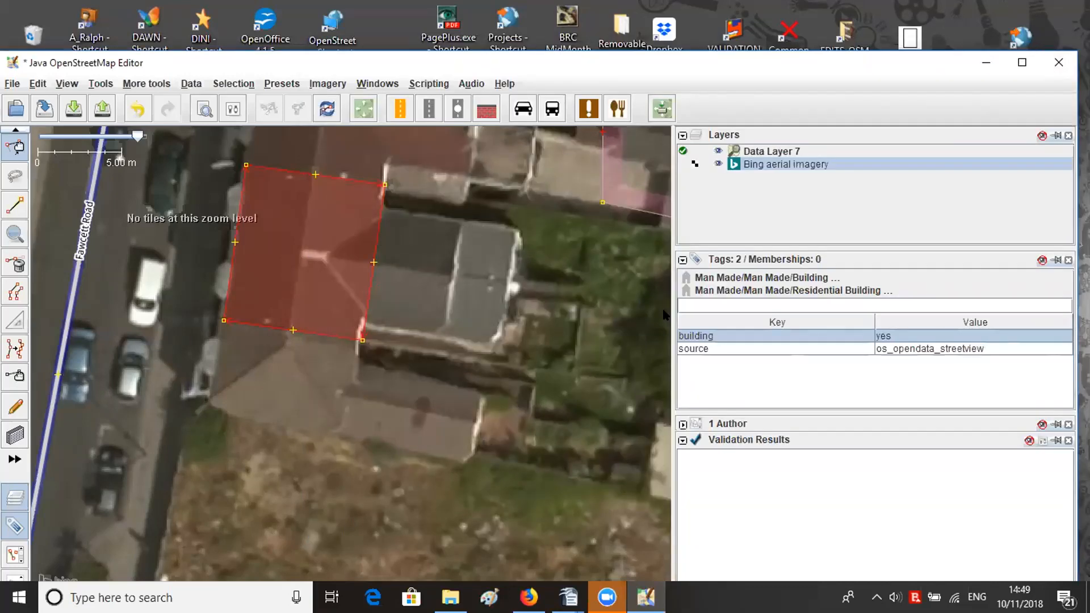
- Set the source tag of the replaced building outline to Bing
left_click(719, 345)
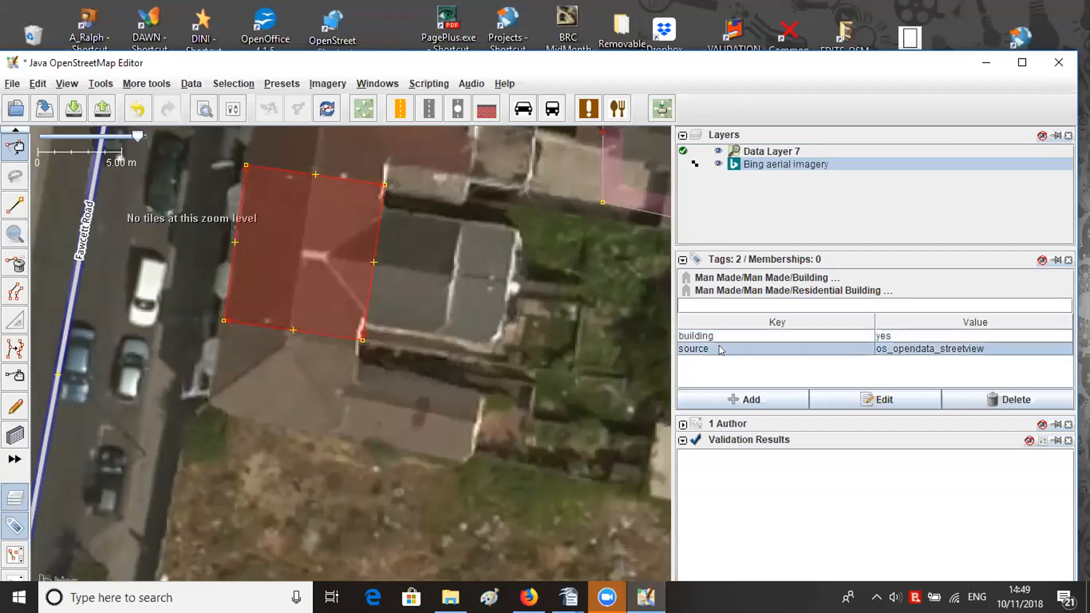
left_click(830, 398)
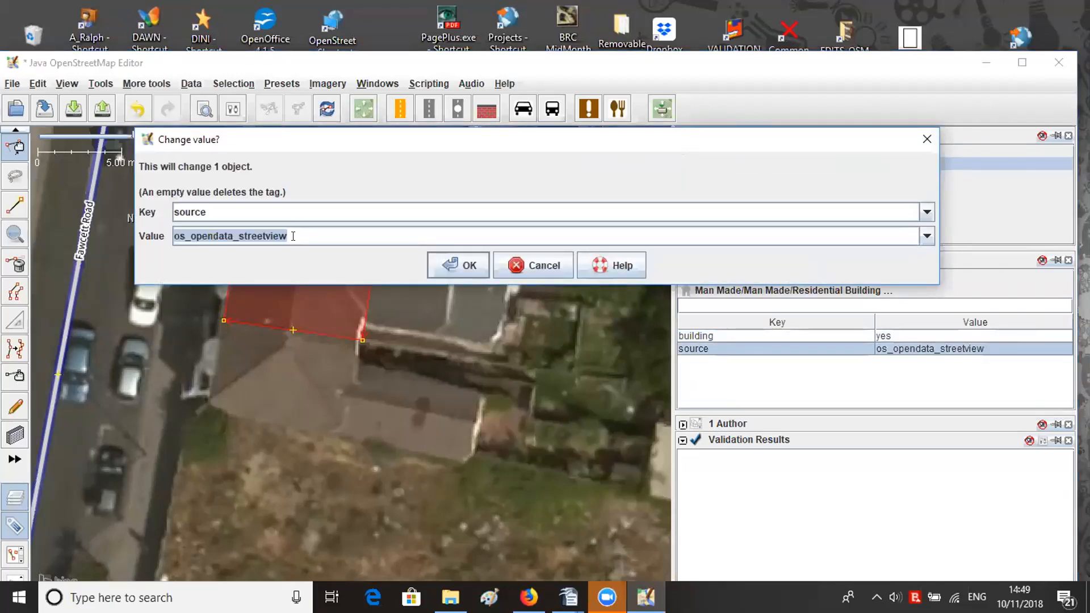
type("Bing")
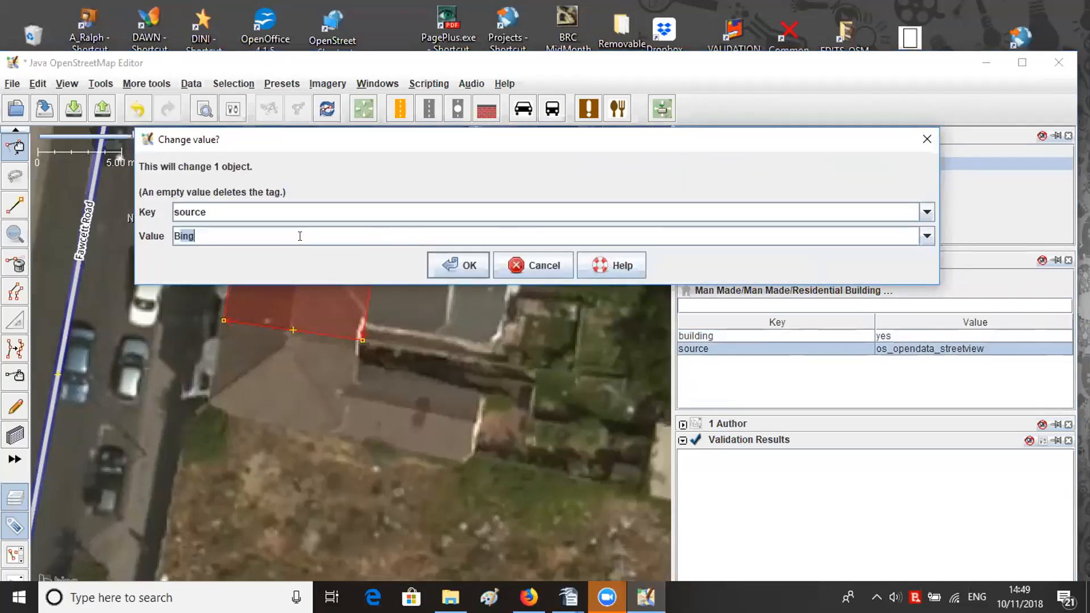
left_click(466, 263)
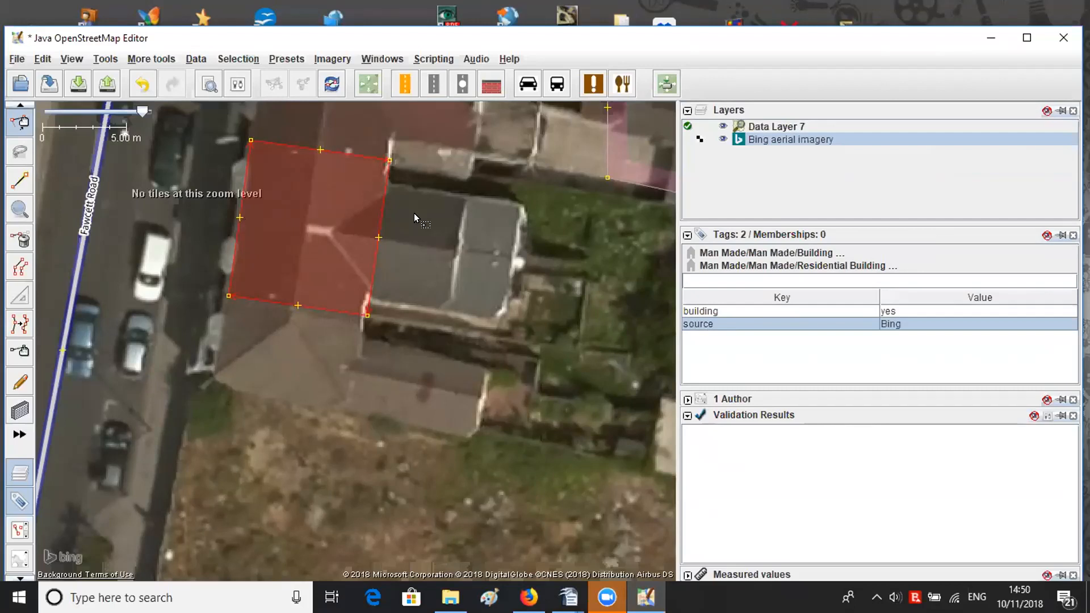
- Terrace the building rectangle into 2 segments using the Even/Odd interpolation and building value yes, without house numbers or a street
key("shift+t")
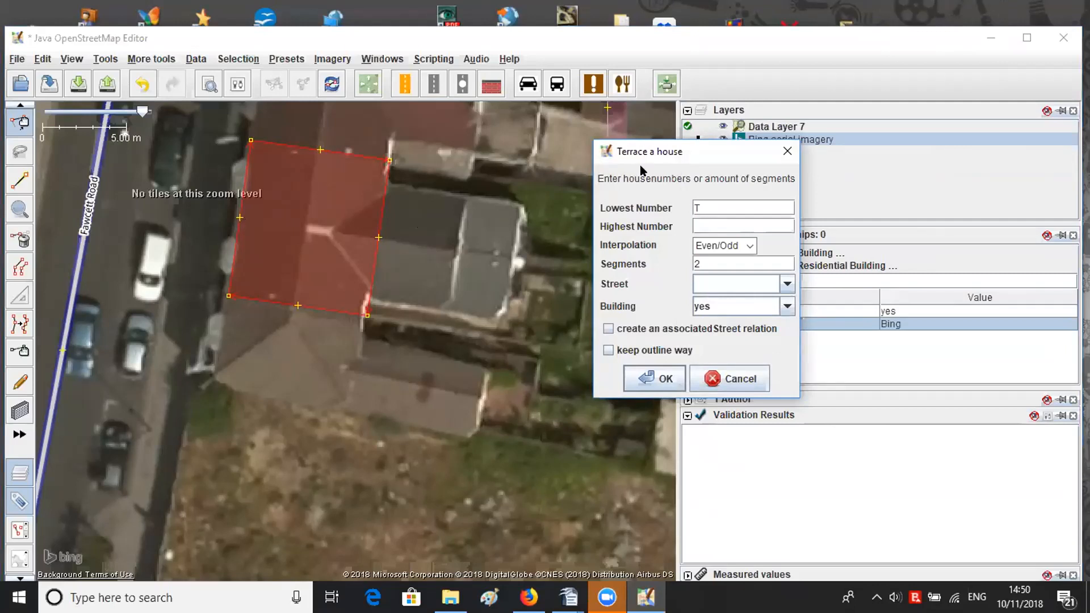
left_click(658, 379)
left_click(324, 247)
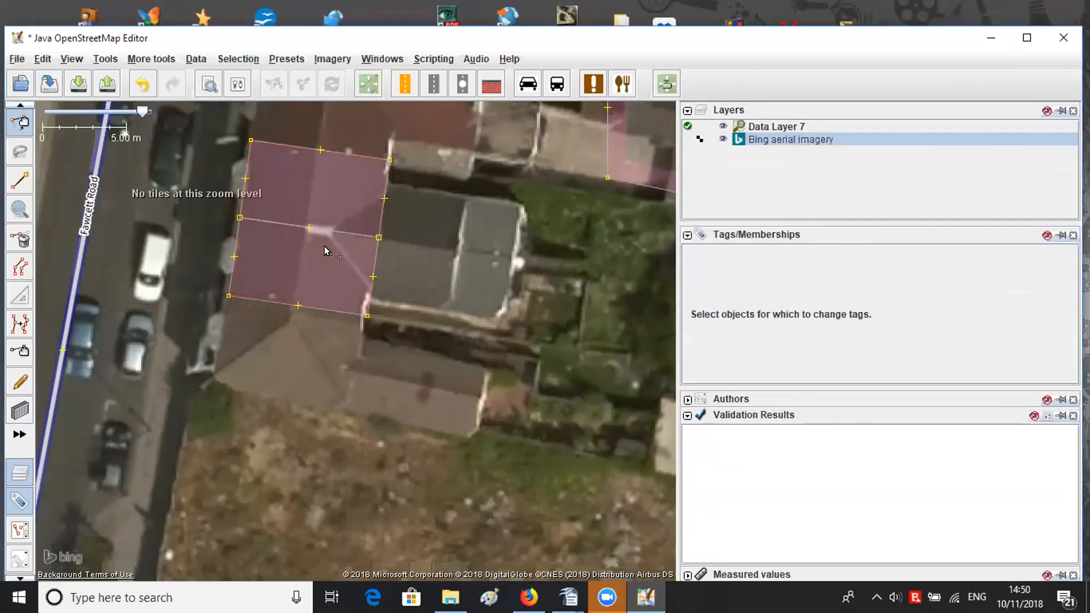
scroll(404, 268, "up", 1)
scroll(311, 226, "down", 1)
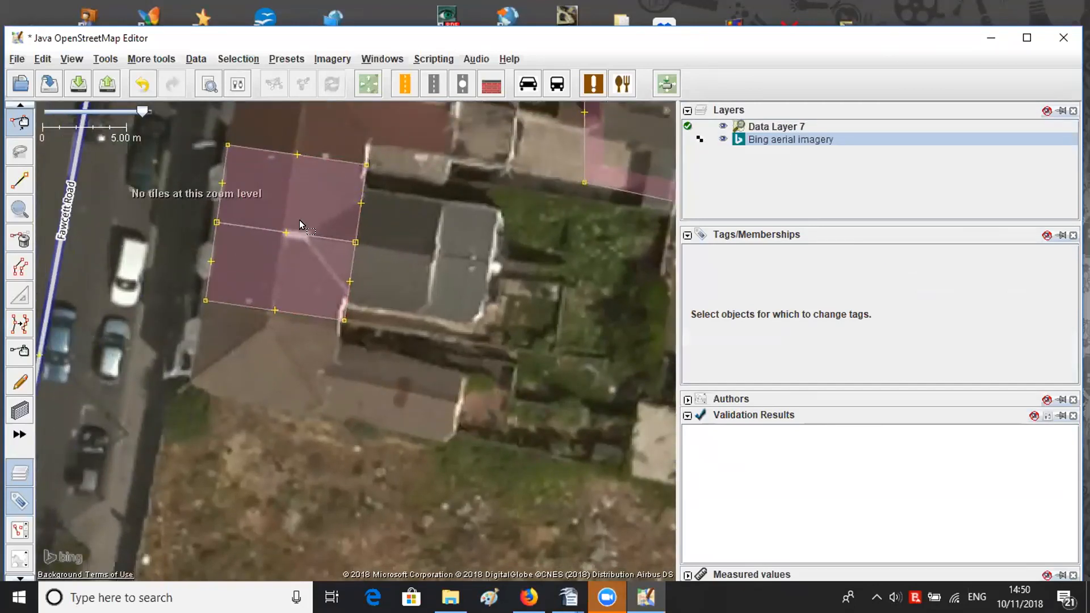
- Add a node on the southern house's rear wall and extrude the wall eastward over its half of the rear extension
left_click_drag(379, 271, 353, 243)
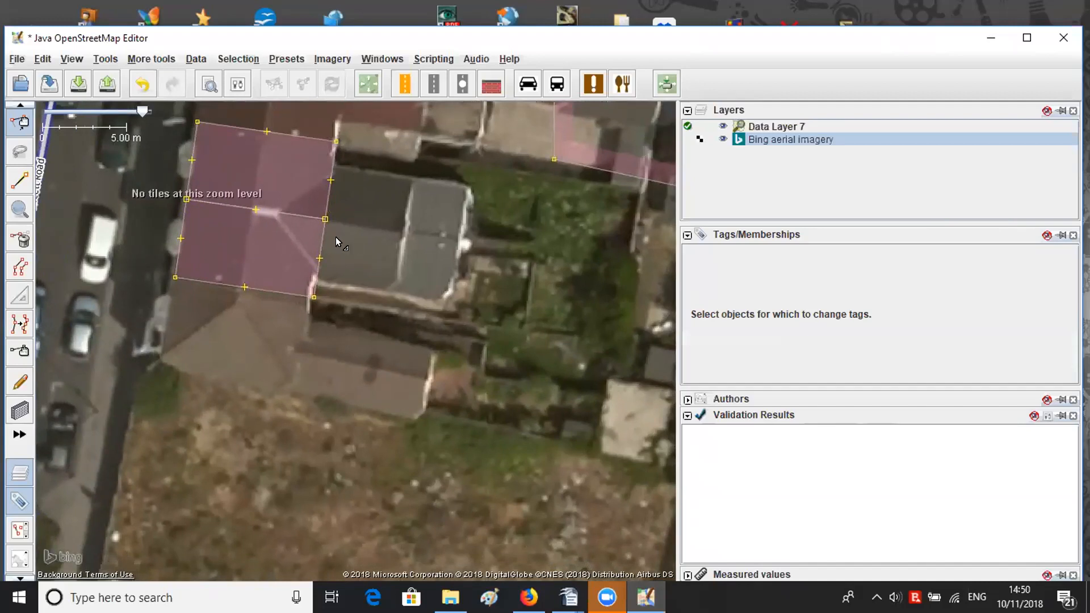
key("x")
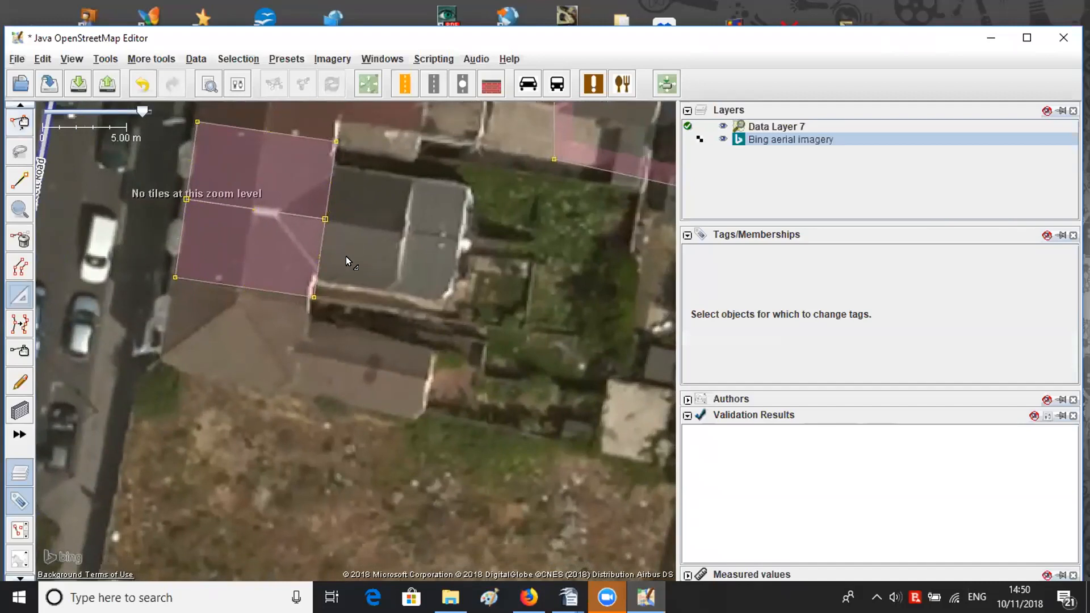
left_click(312, 282)
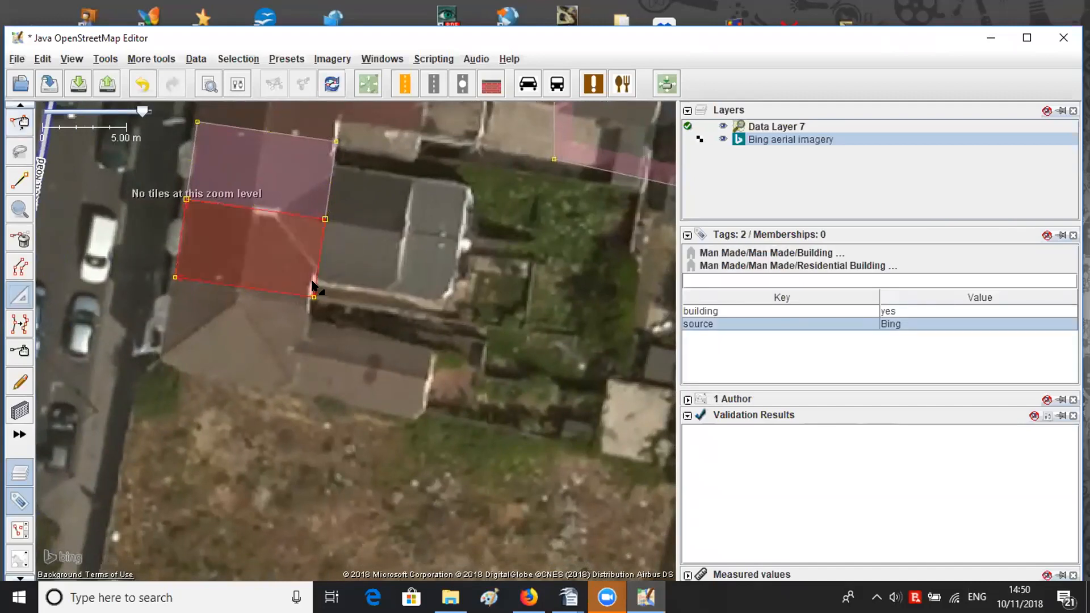
left_click(312, 246)
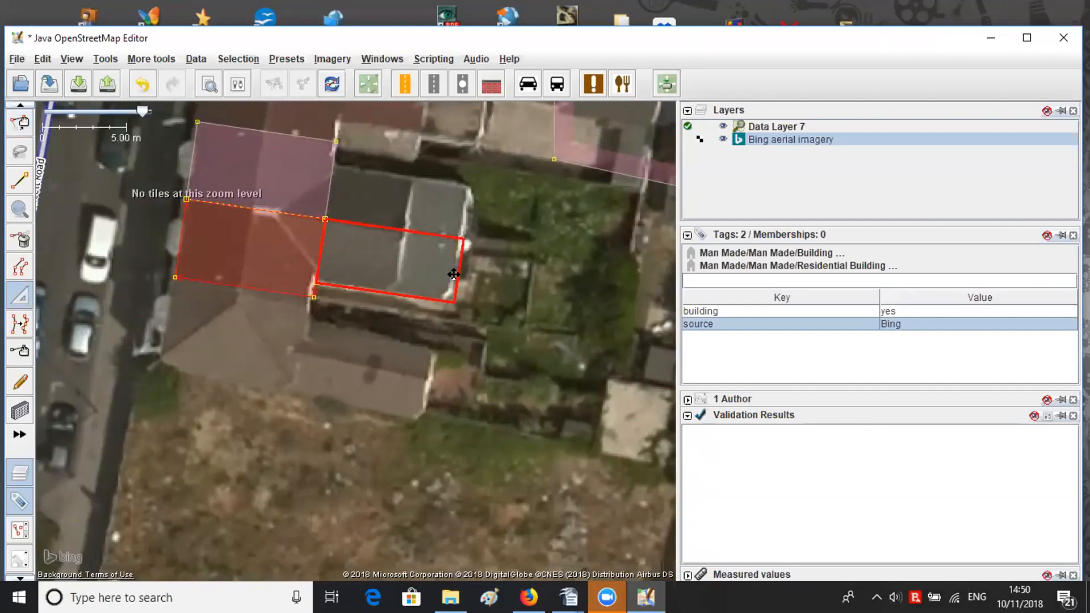
left_click(453, 274)
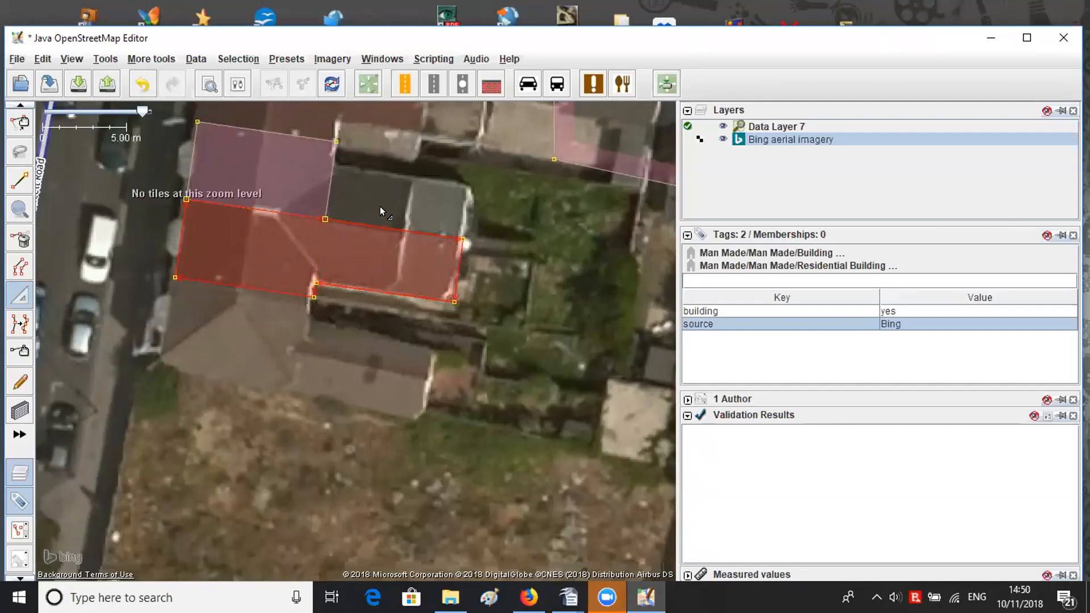
- Draw a building rectangle over the northern house's rear extension, aligned to that house and overlapping its rear wall
key("s")
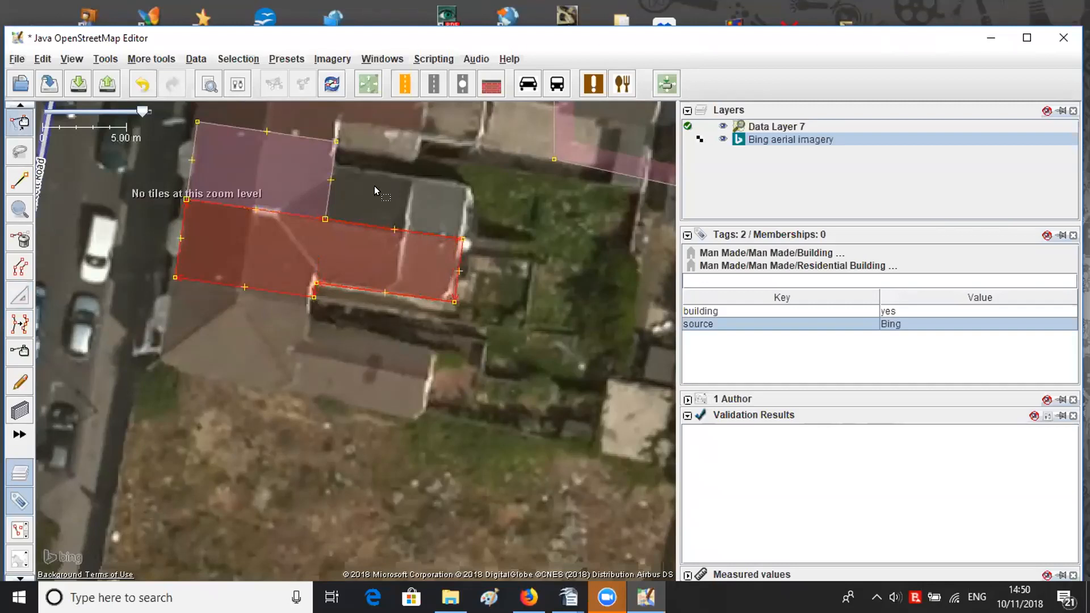
left_click(325, 192)
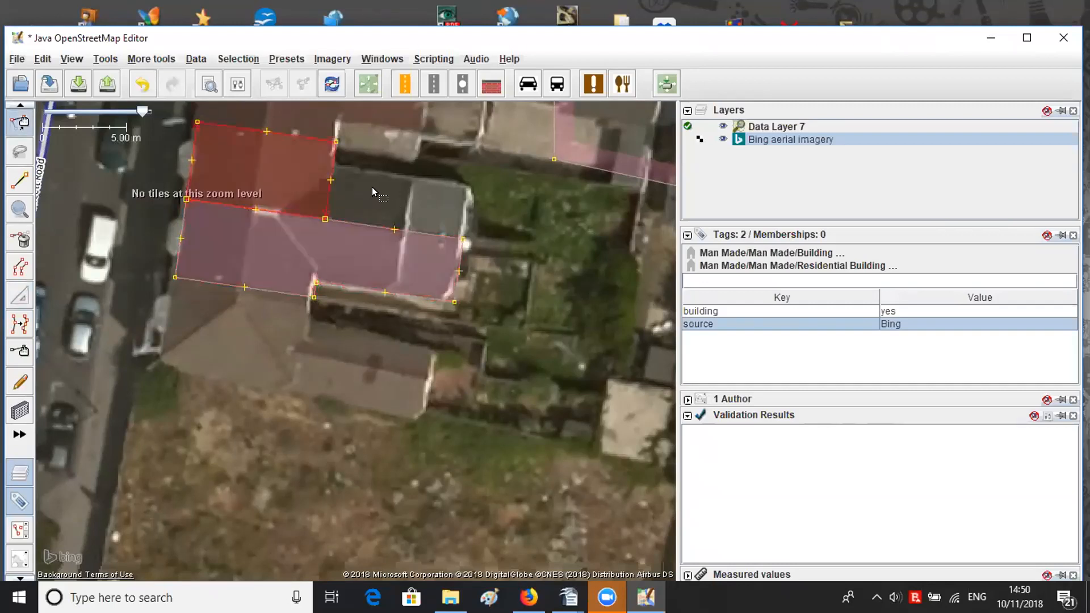
key("b")
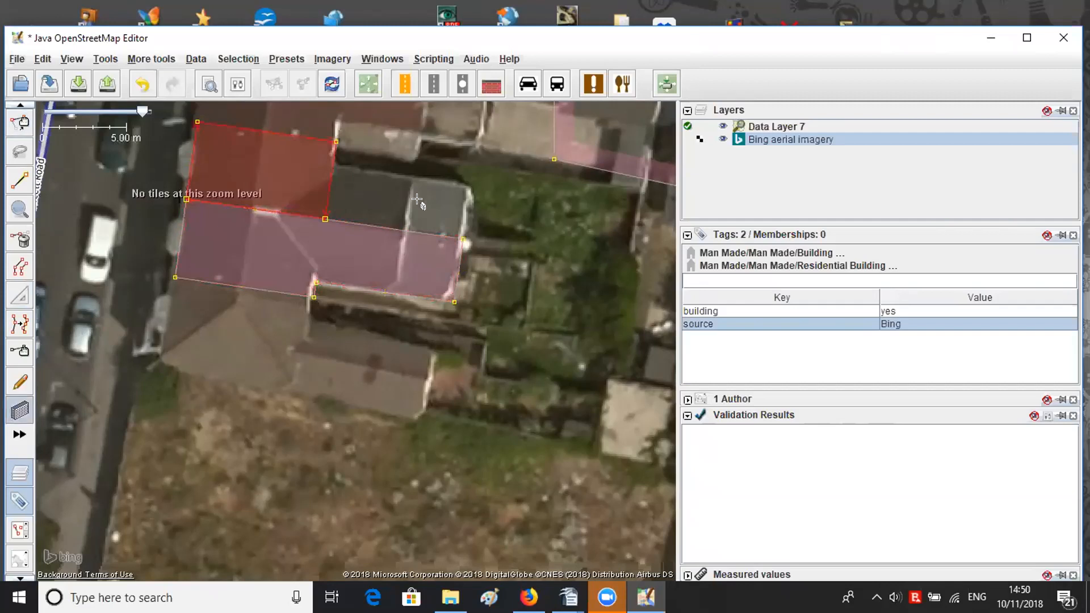
left_click(459, 236)
left_click(471, 185)
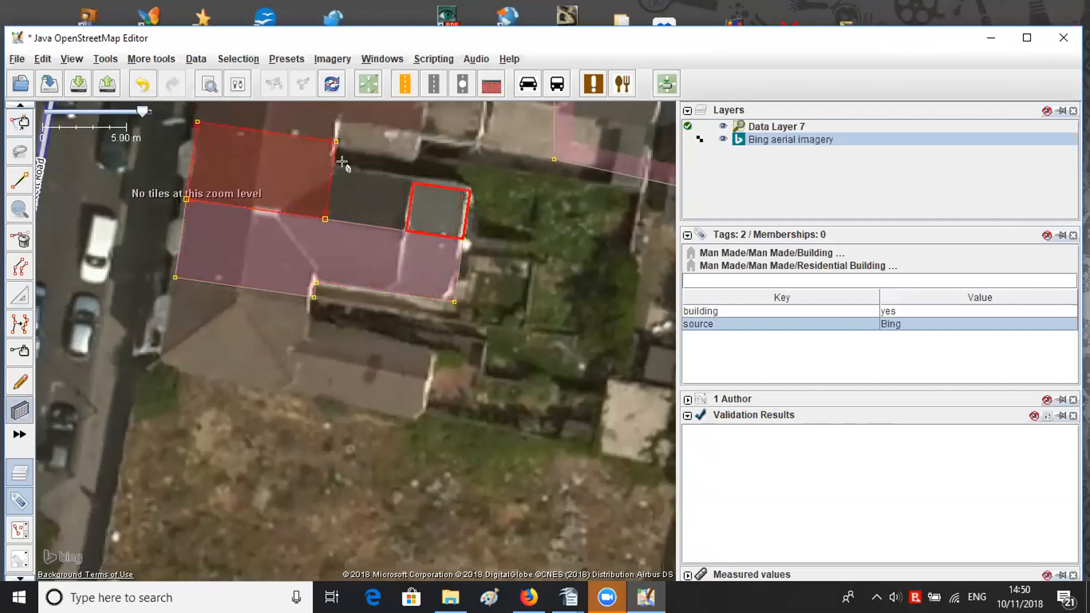
left_click(310, 162)
key("s")
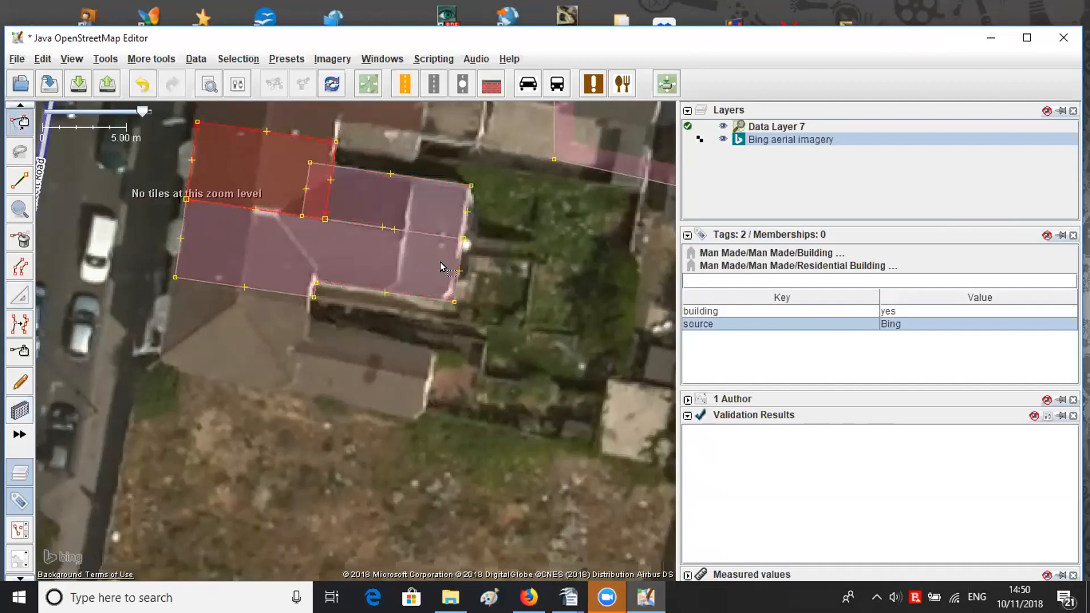
- Join the rear extension rectangle with the northern house, and delete the two redundant nodes along the houses' shared wall
left_click(413, 173, "shift")
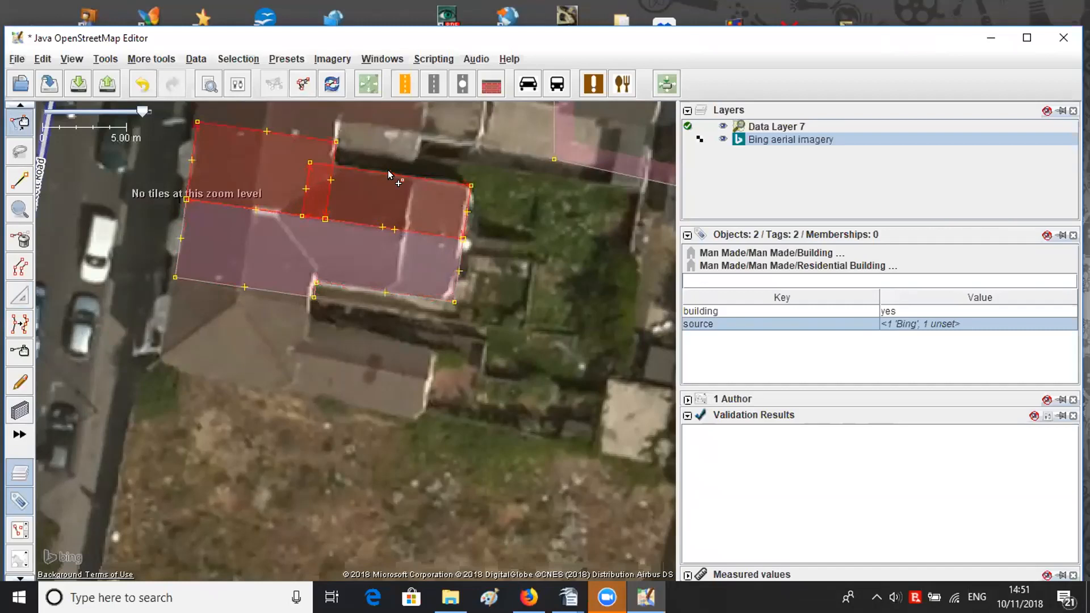
key("shift+j")
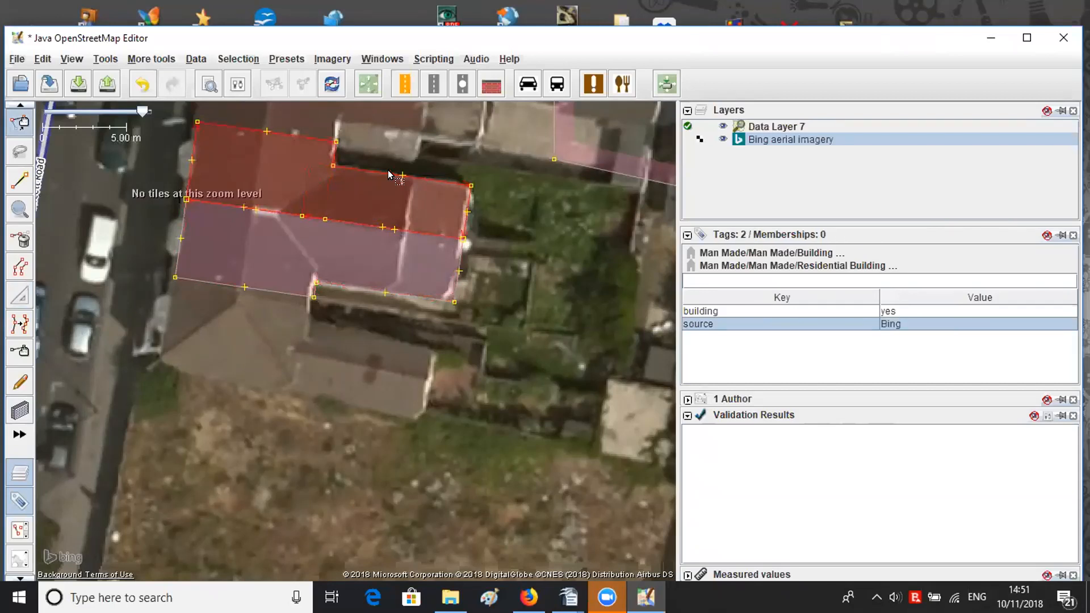
left_click(322, 215)
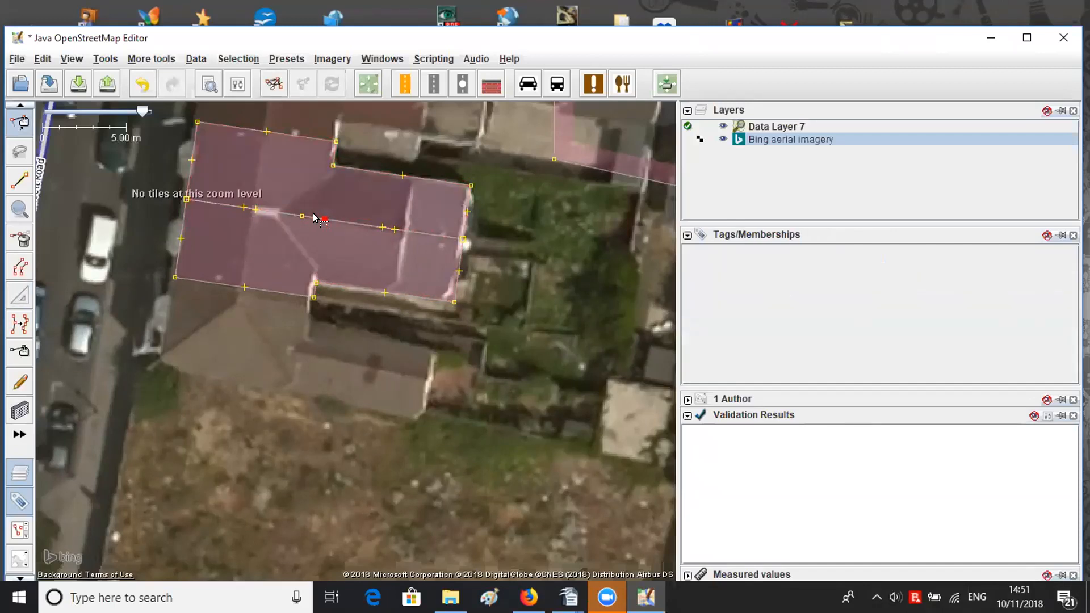
key("Delete")
left_click(302, 216)
key("Delete")
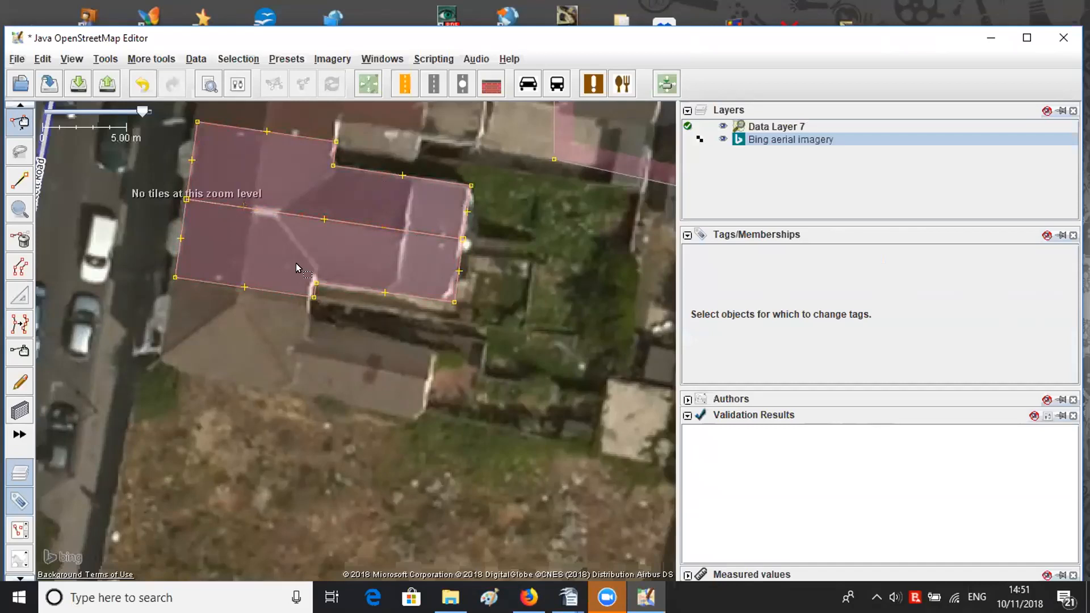
- Review the edit history of the southern house, comparing the original and currently edited tags
left_click(271, 290)
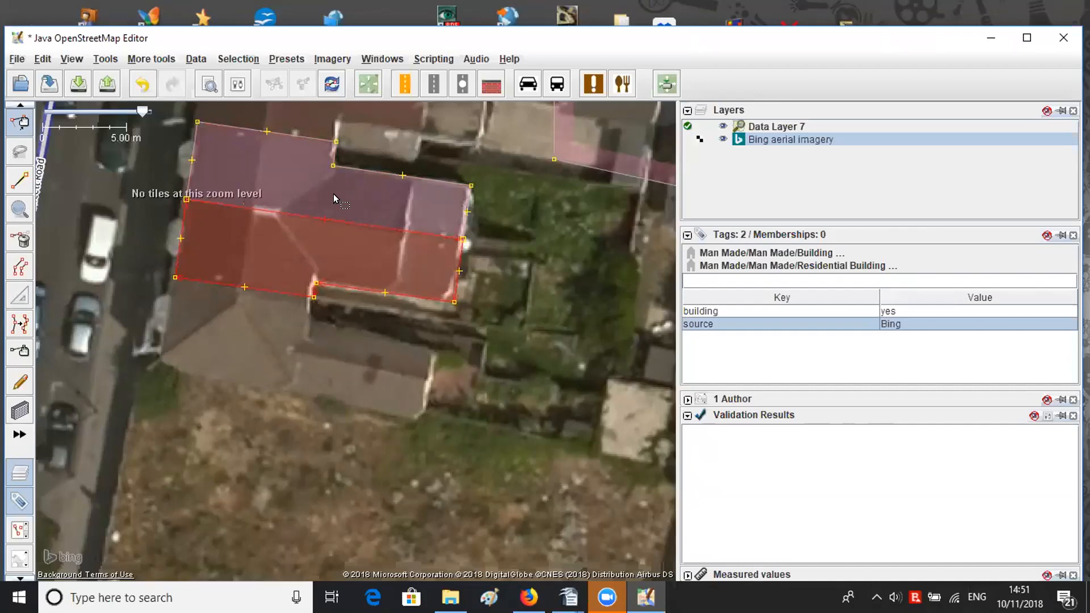
key("ctrl+h")
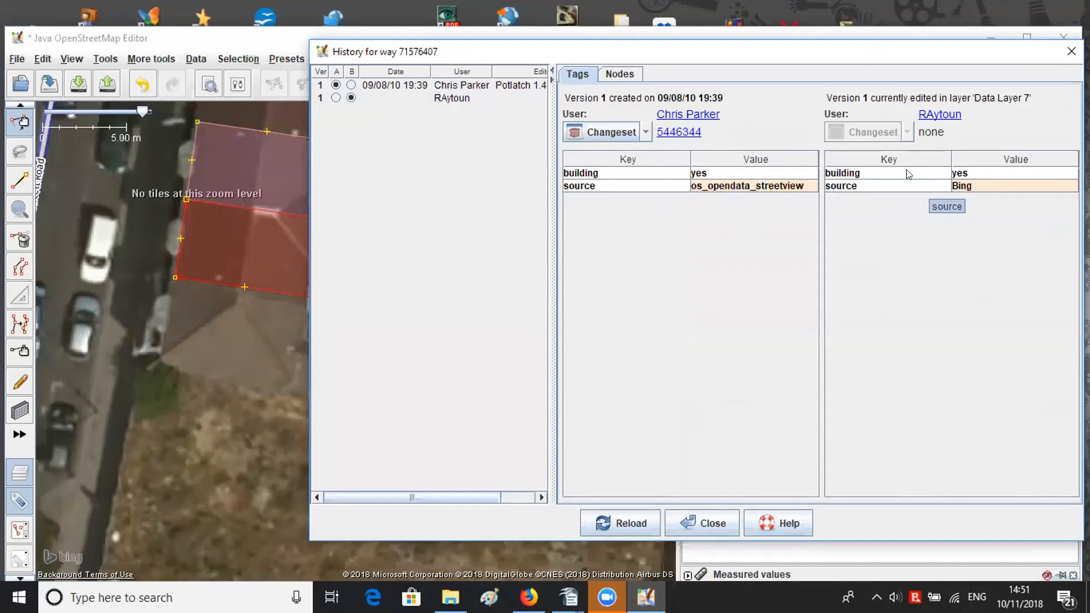
left_click(1071, 52)
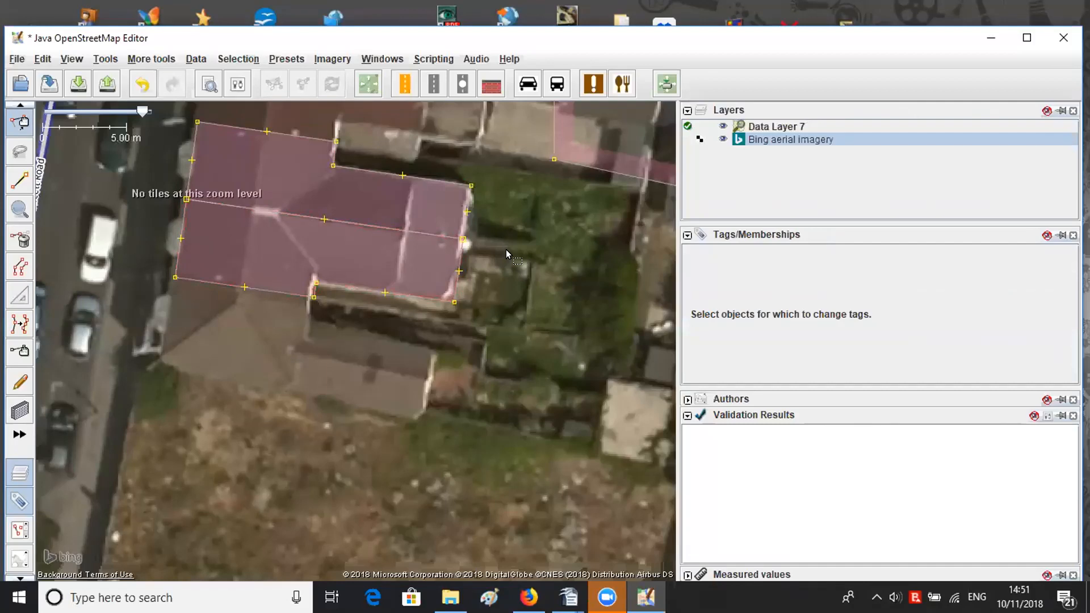
- Remove the Bing aerial imagery layer, keeping the data layer
scroll(506, 250, "down", 6)
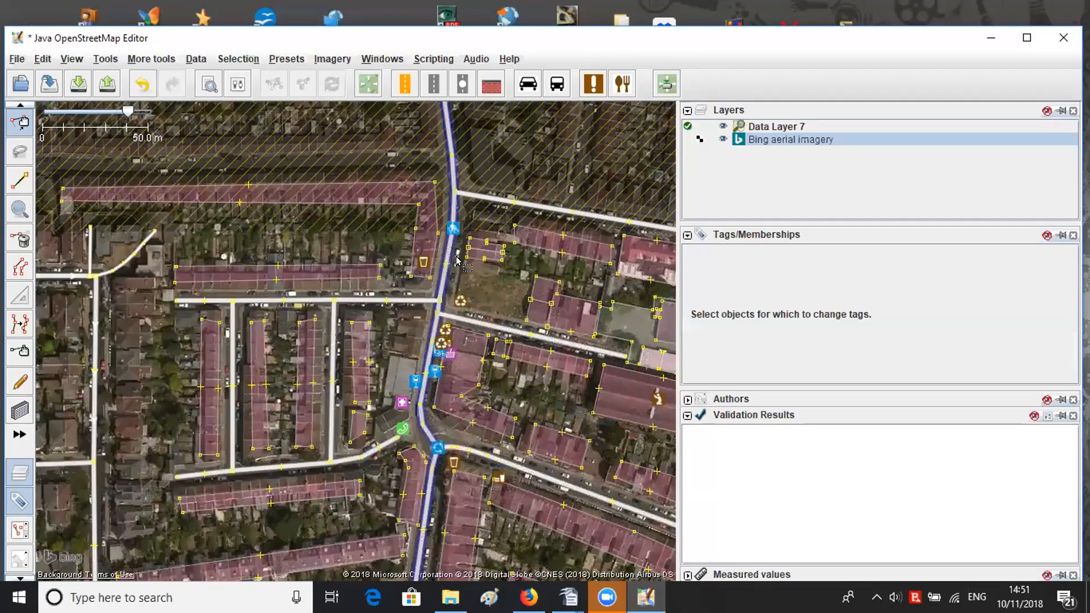
mouse_move(771, 142)
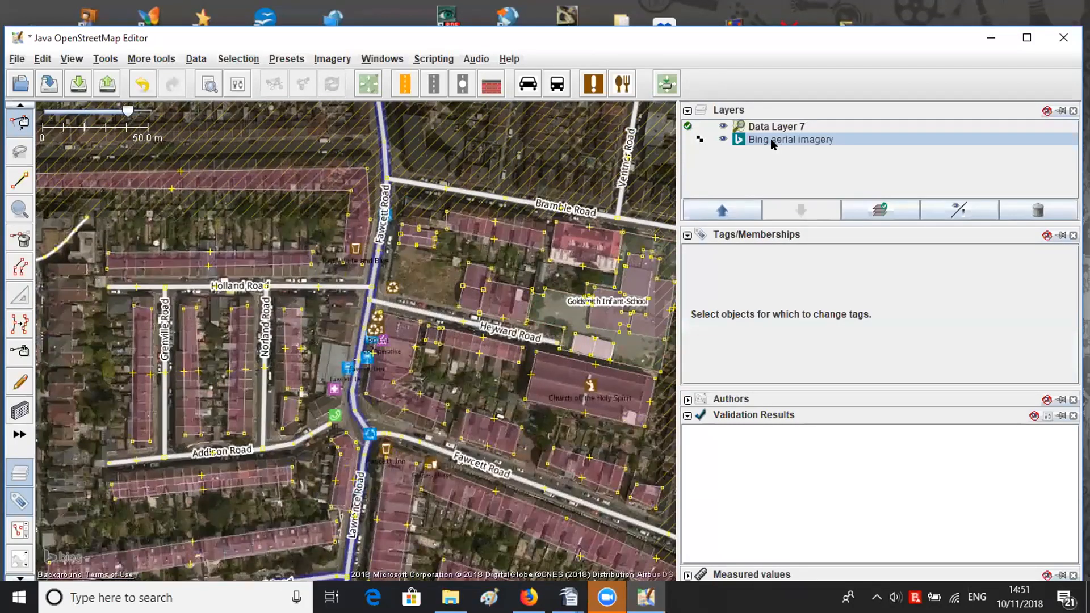
left_click(1024, 208)
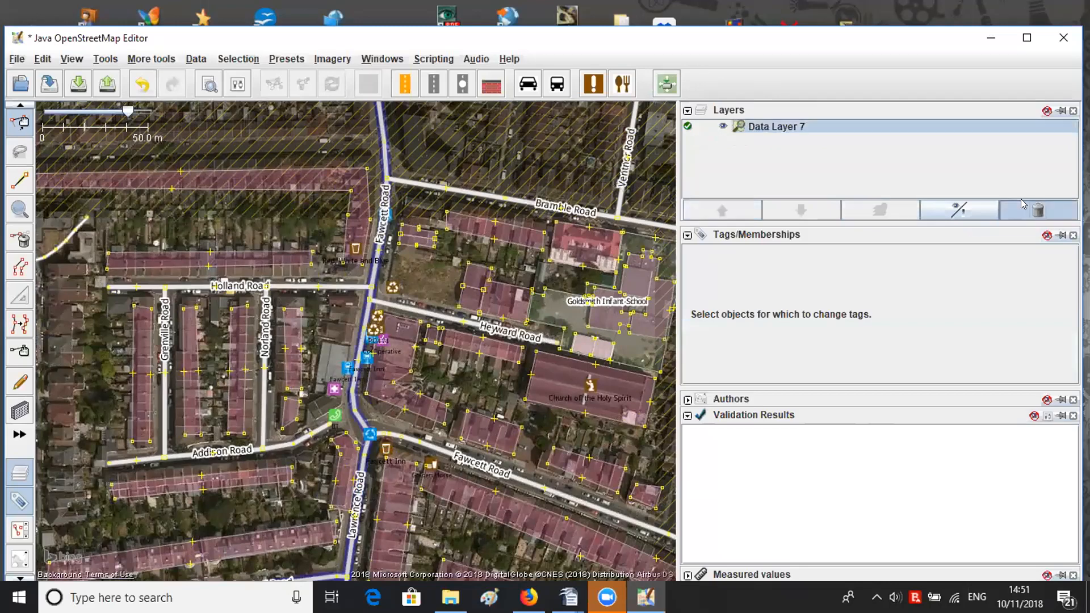
- Delete the remaining Portsmouth data layer immediately, discarding its edits without uploading or saving them
left_click(1023, 210)
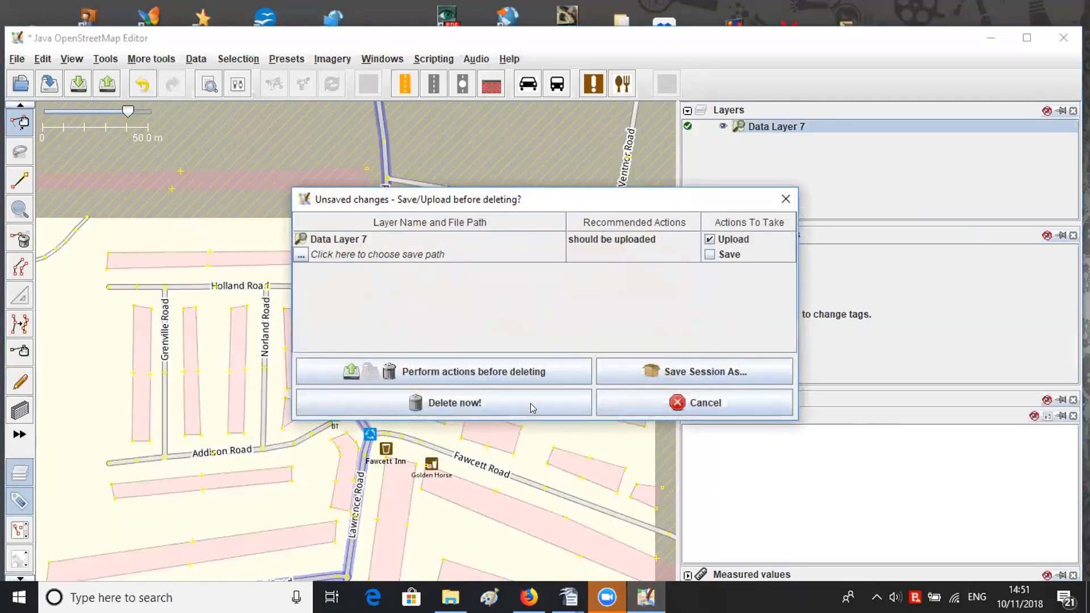
left_click(500, 402)
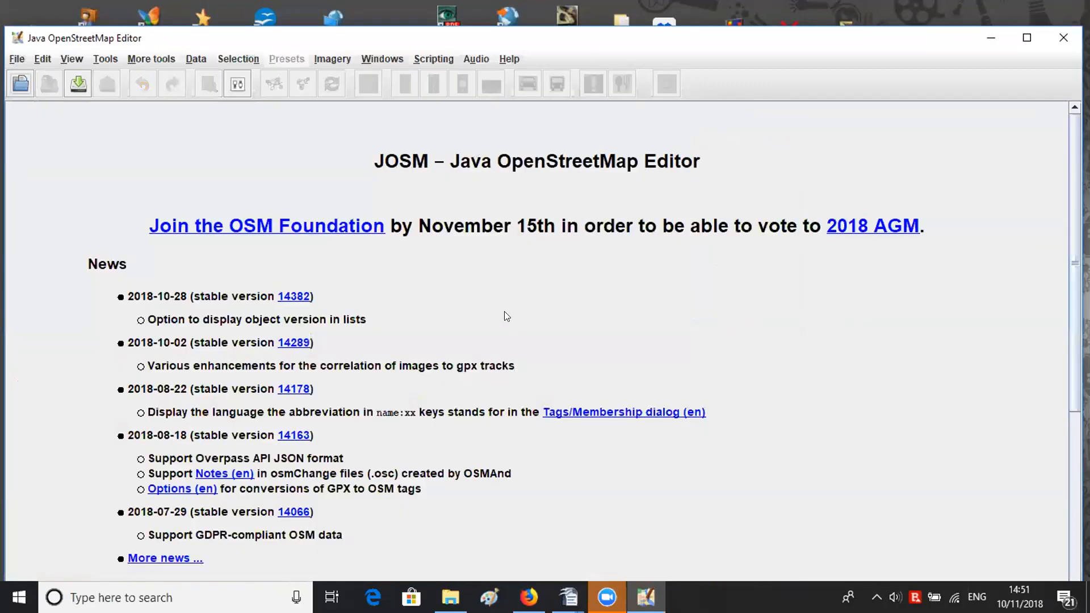
scroll(499, 312, "down", 5)
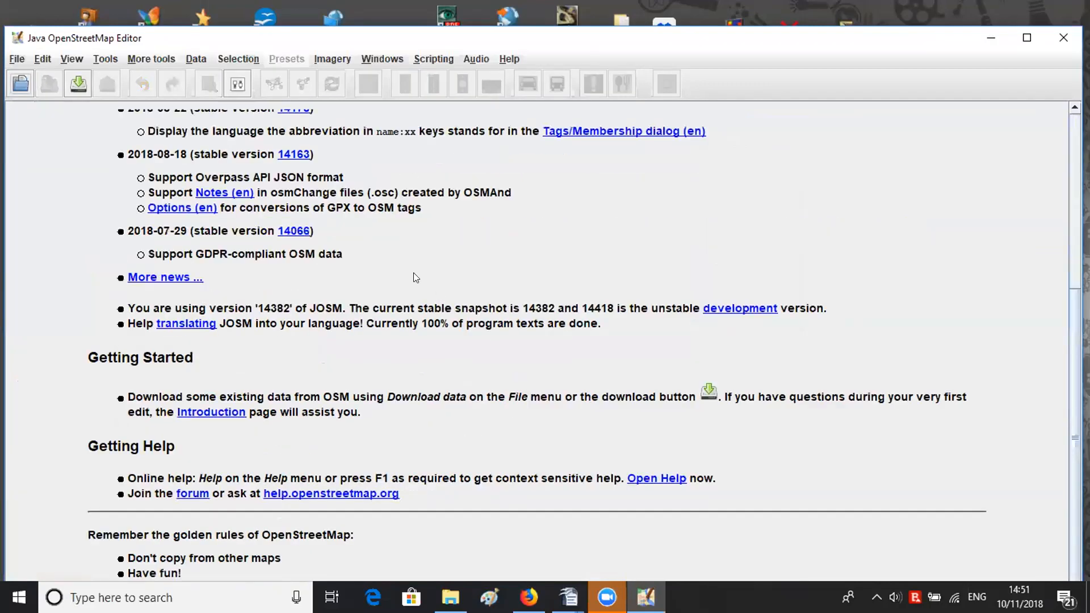
- Download the OpenStreetMap data for a rectangular area covering the eastern side of Coro, Venezuela
left_click(79, 84)
scroll(477, 346, "down", 3)
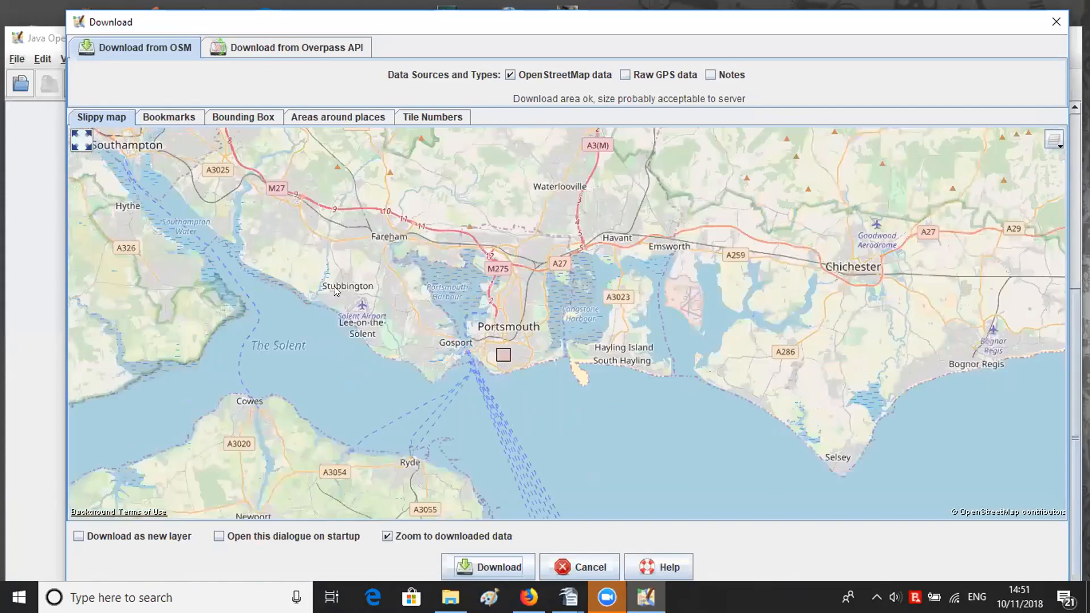
scroll(333, 286, "down", 5)
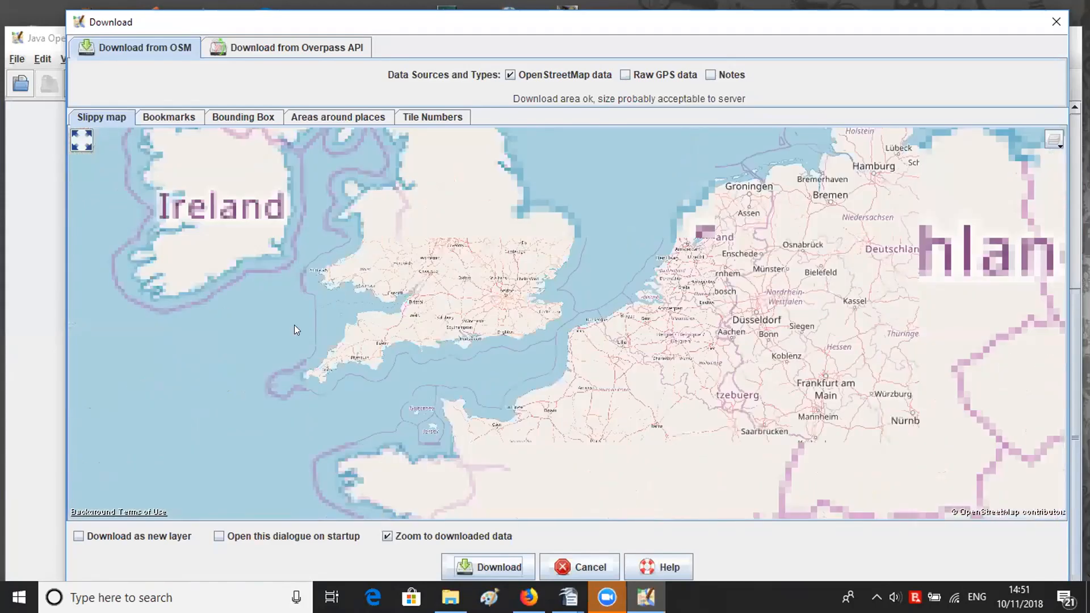
scroll(294, 324, "down", 1)
left_click_drag(294, 324, 638, 269)
left_click_drag(220, 284, 667, 288)
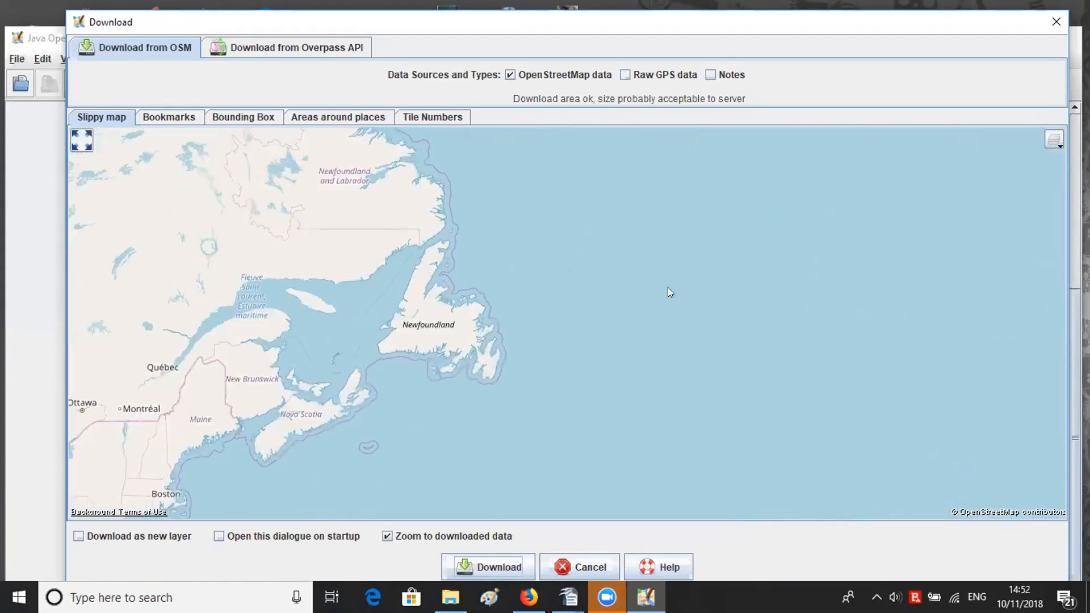
left_click_drag(294, 217, 601, 437)
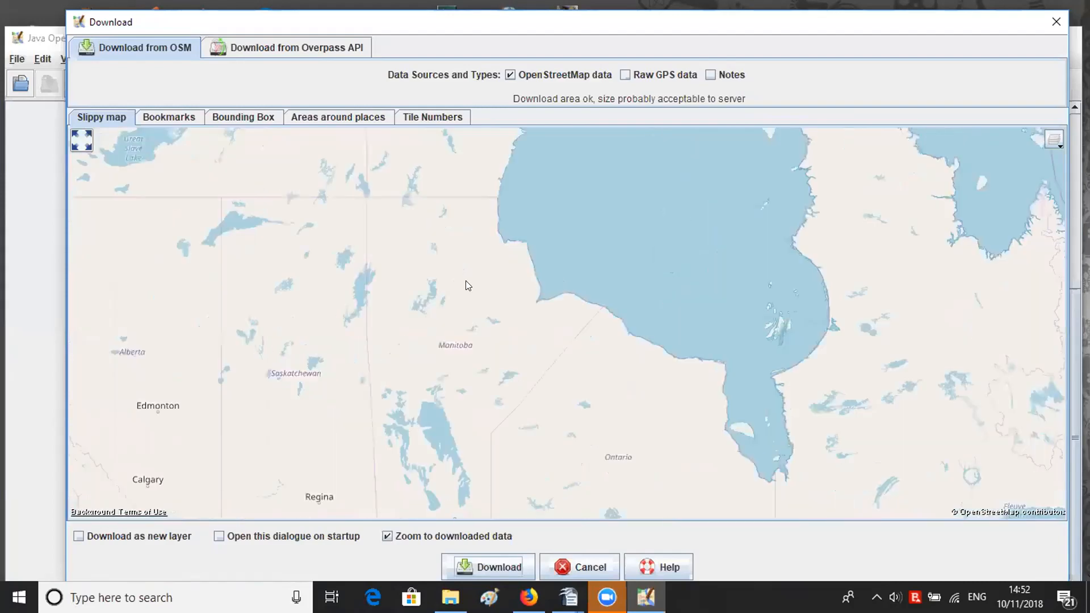
scroll(475, 294, "down", 4)
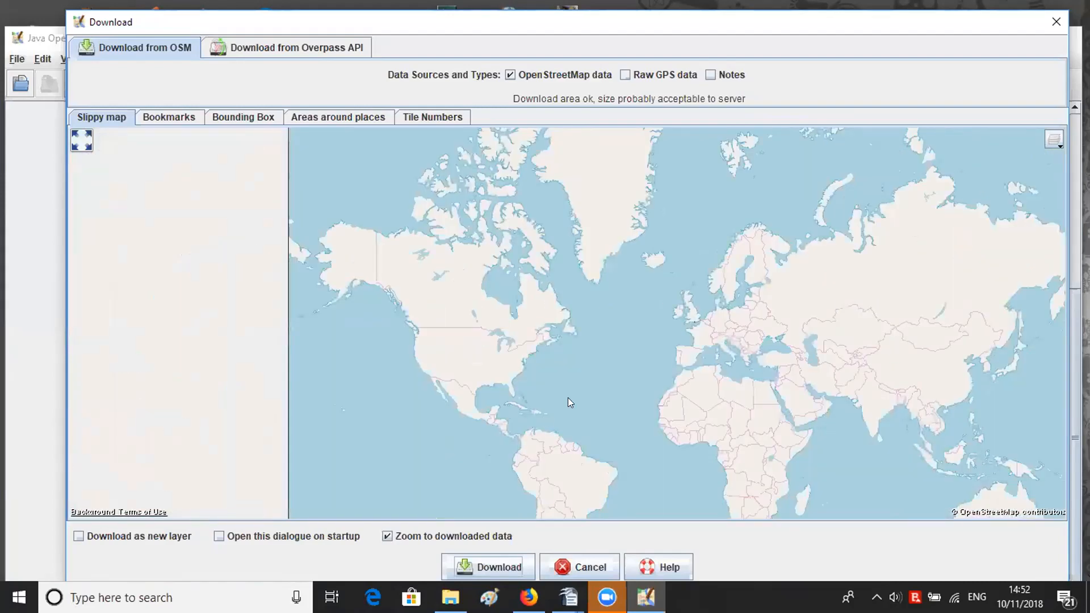
scroll(500, 326, "up", 4)
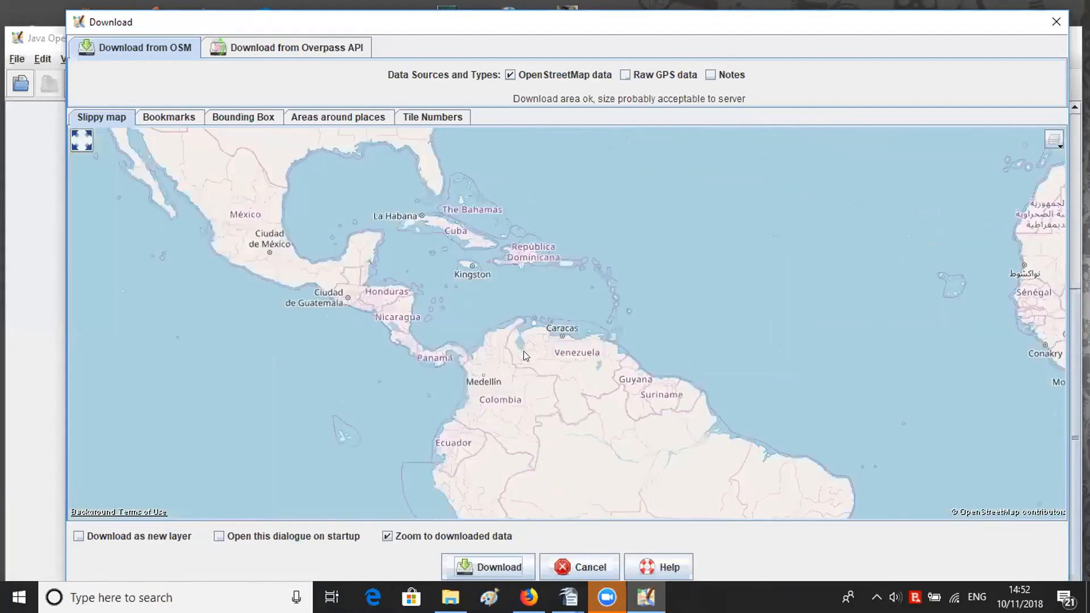
left_click_drag(515, 342, 570, 253)
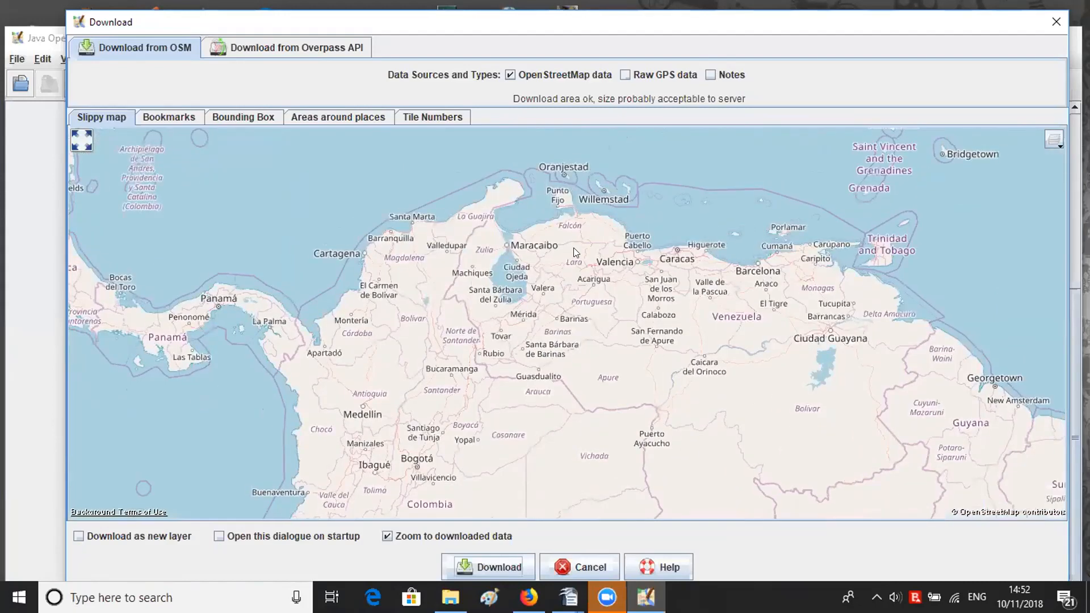
scroll(574, 247, "up", 2)
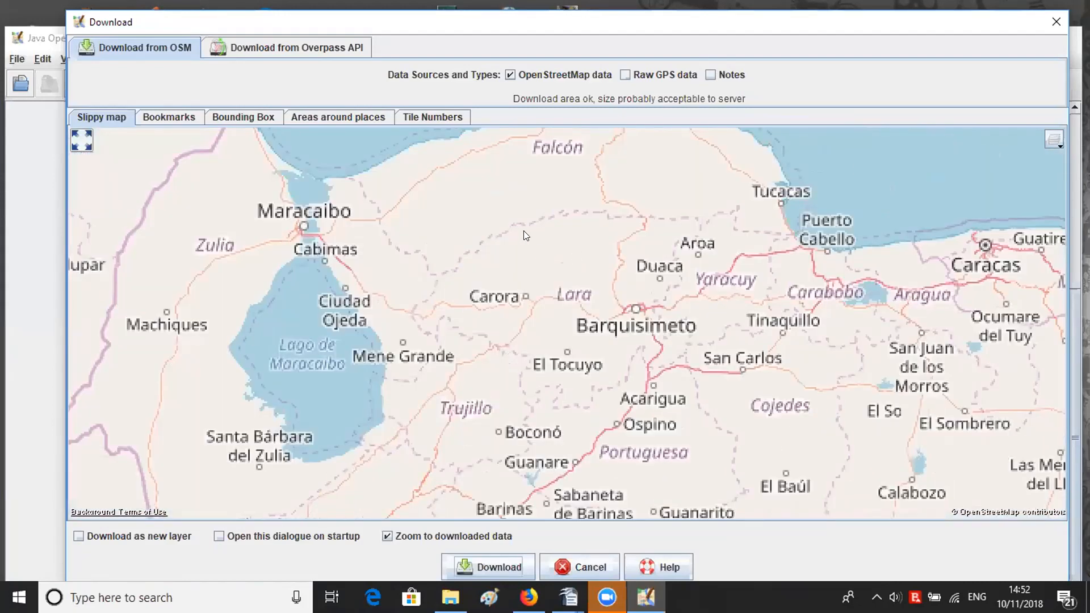
scroll(525, 262, "up", 3)
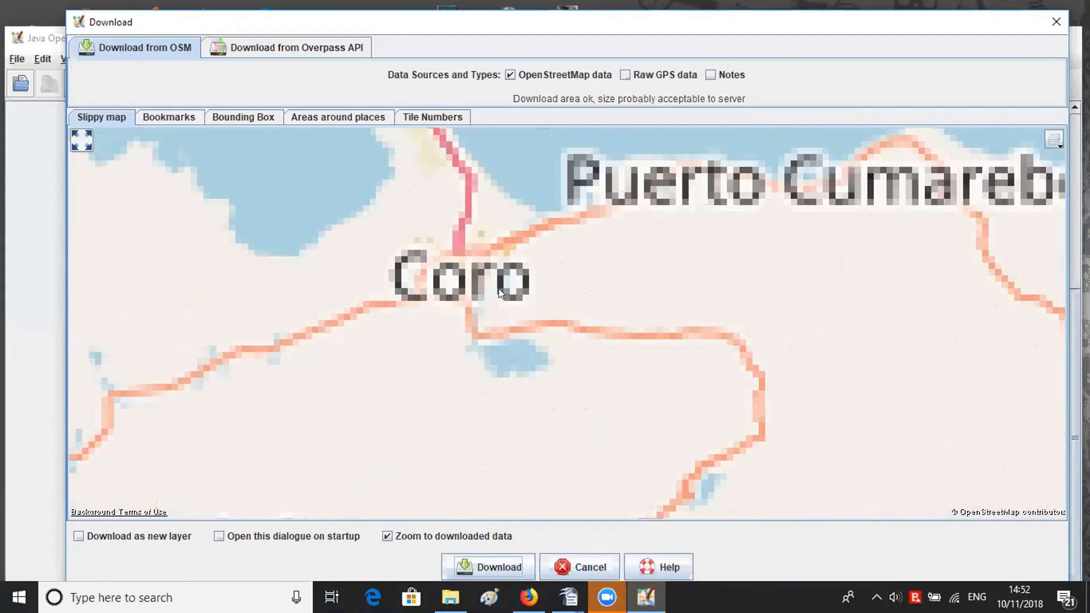
scroll(498, 286, "up", 1)
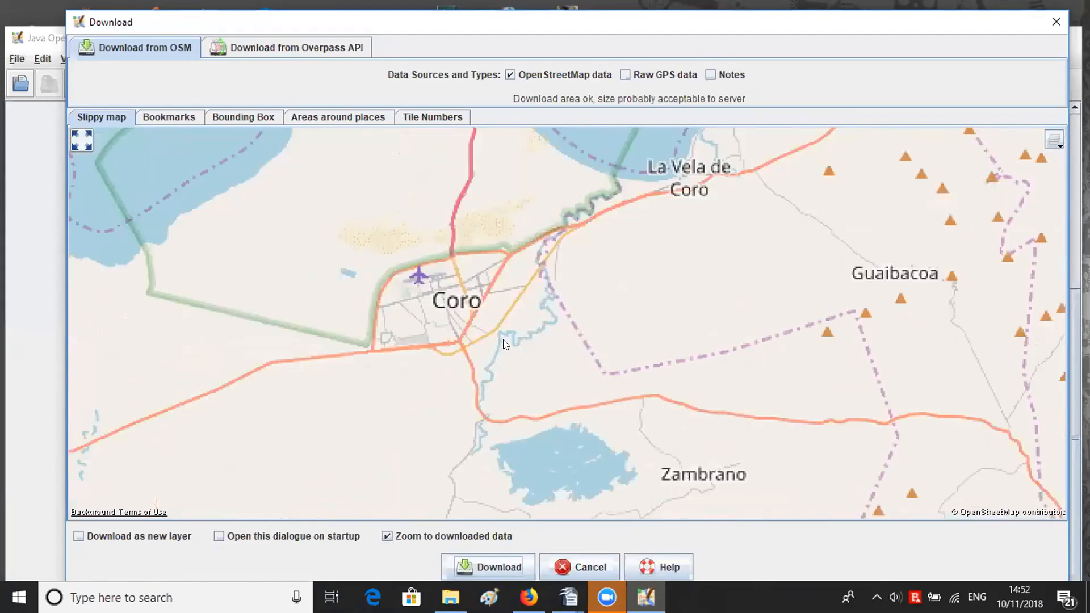
scroll(504, 337, "up", 1)
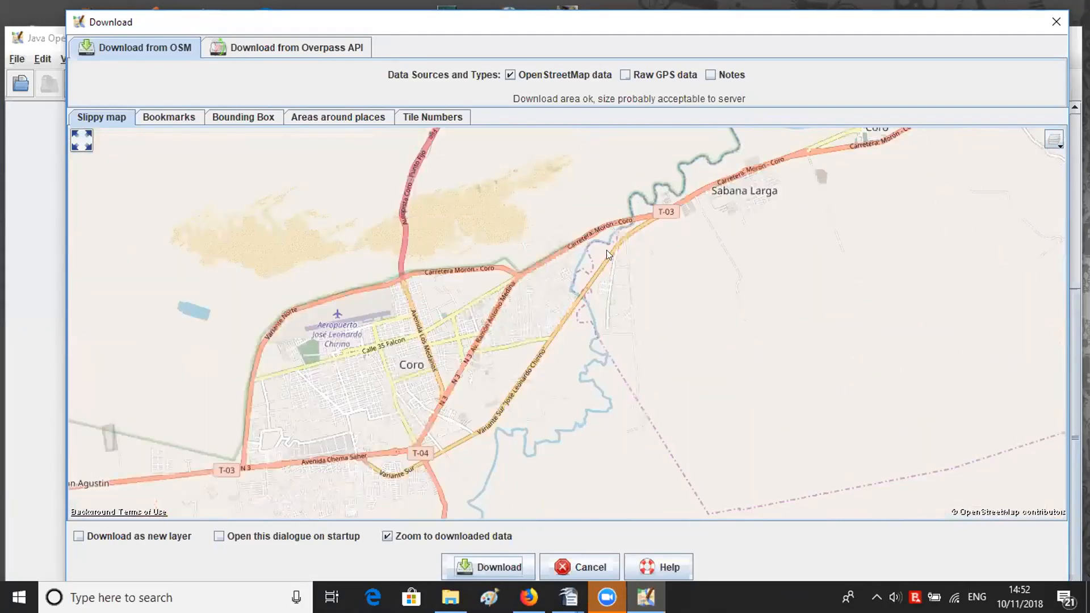
left_click_drag(483, 217, 621, 377)
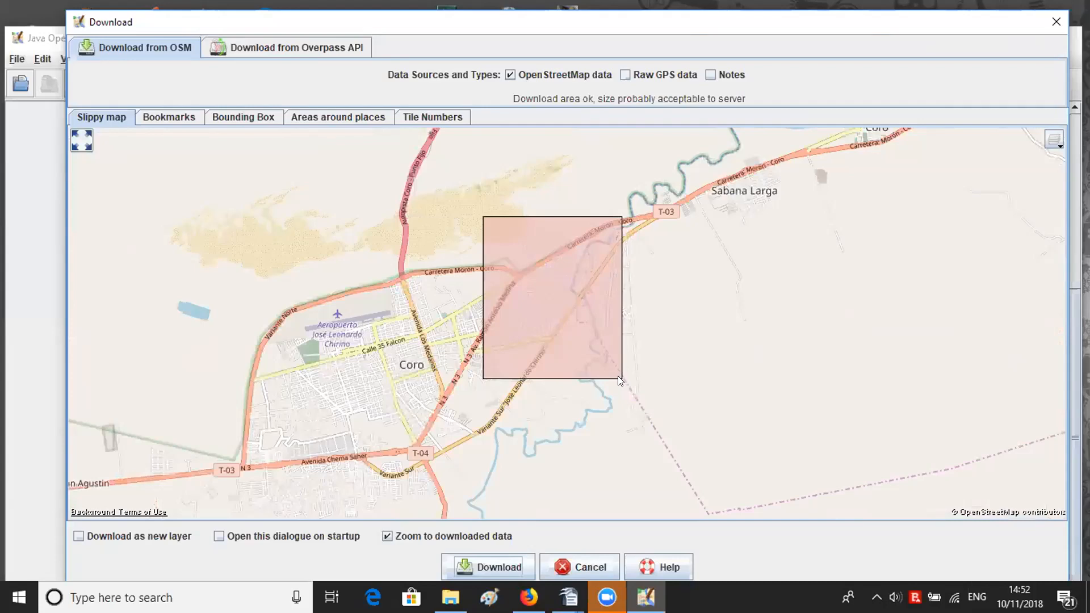
left_click(498, 566)
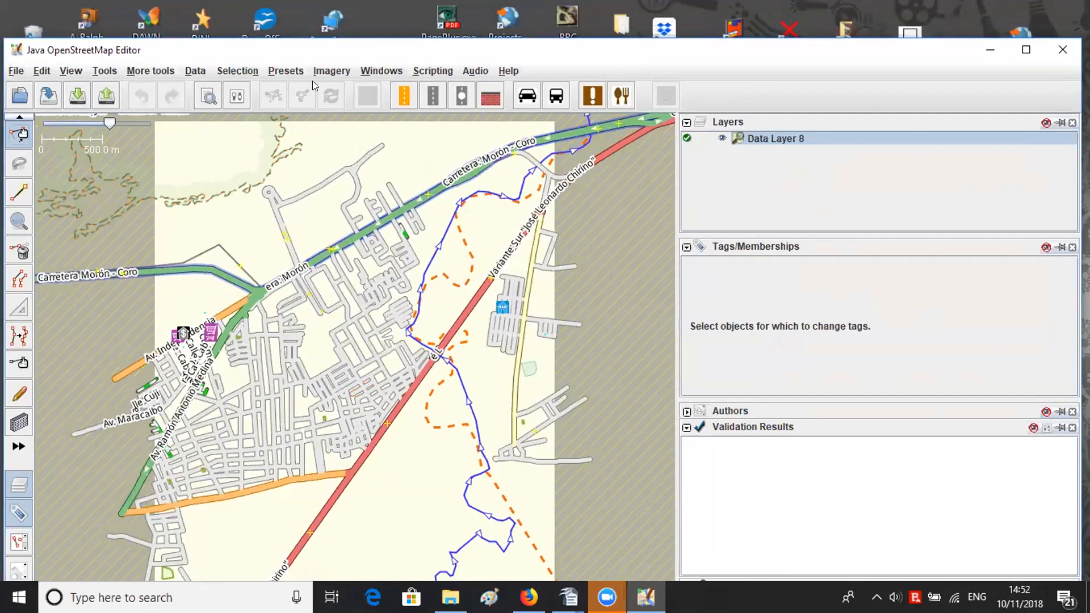
- Add the Bing aerial imagery as background for the Coro data and bring the green-roofed terraced houses into close view
left_click(335, 71)
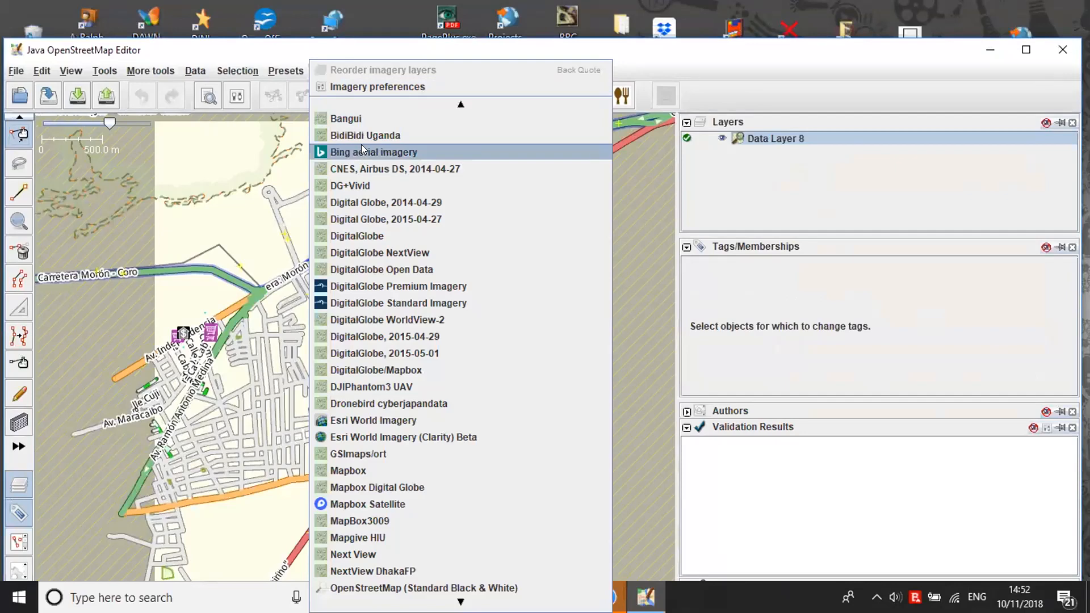
key("Return")
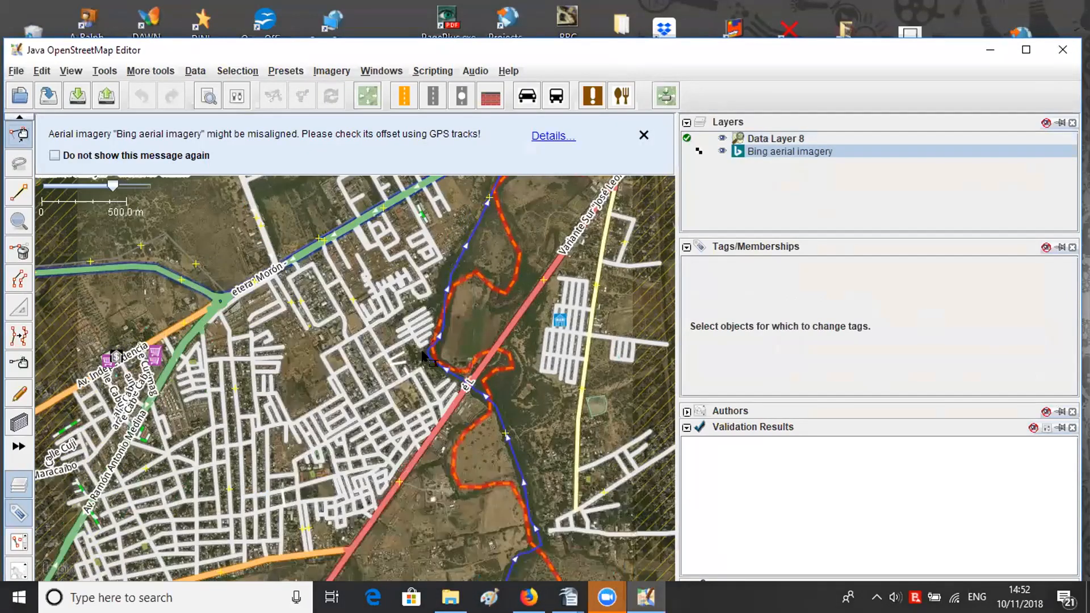
scroll(417, 330, "up", 7)
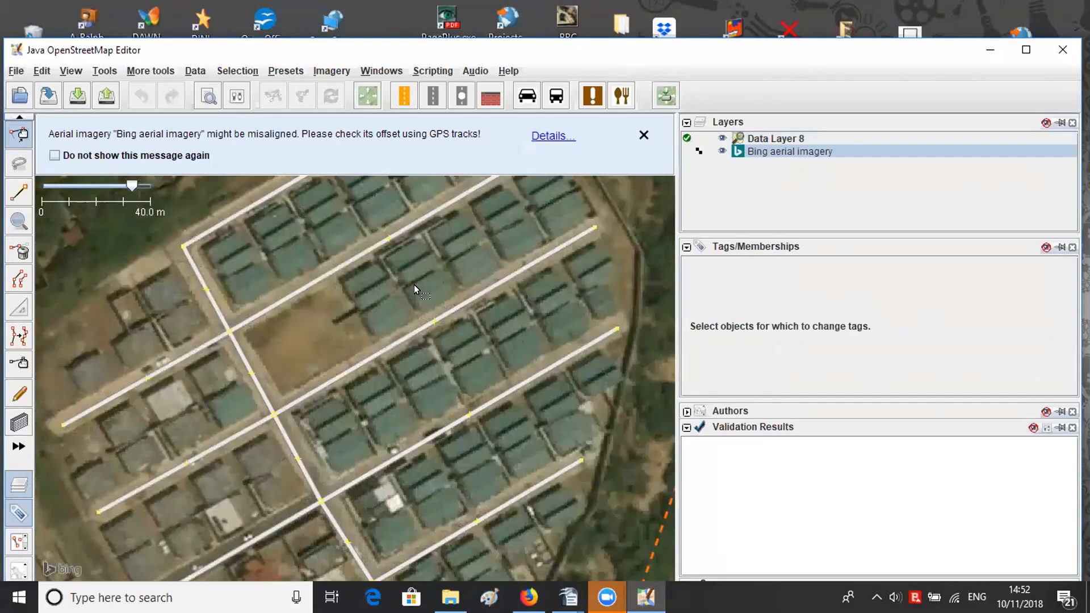
scroll(335, 427, "up", 2)
left_click_drag(404, 363, 339, 303)
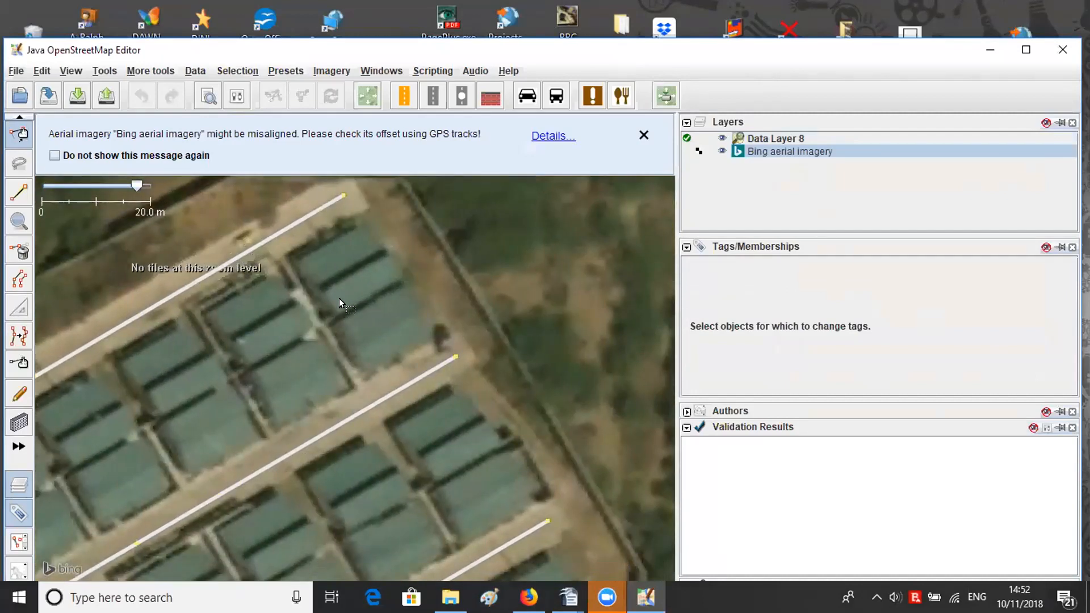
- Dismiss the notice about possibly misaligned Bing aerial imagery
left_click(642, 135)
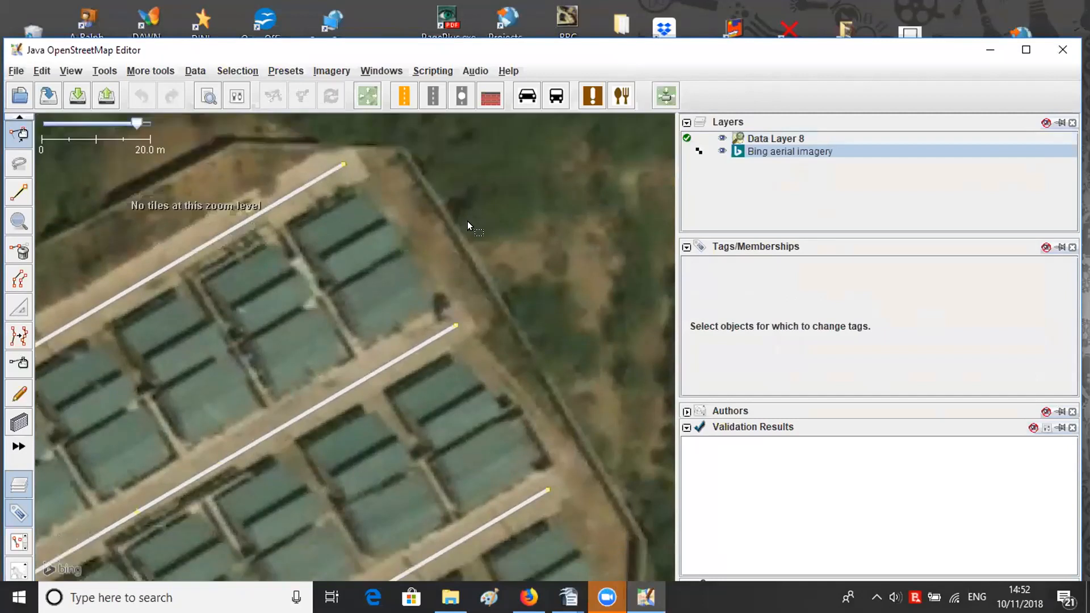
left_click_drag(468, 227, 415, 218)
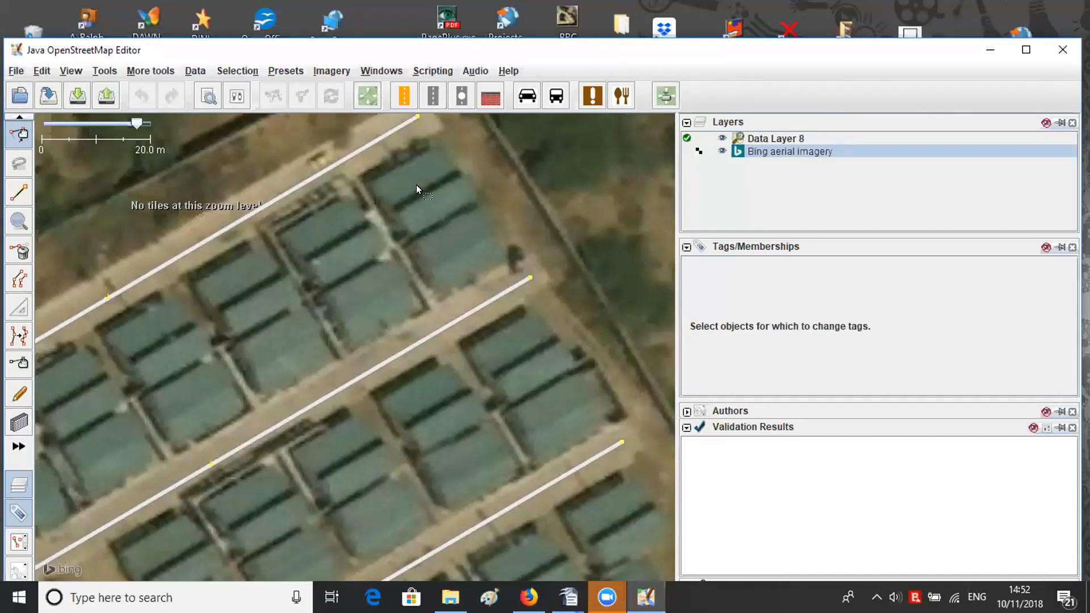
left_click_drag(420, 199, 414, 233)
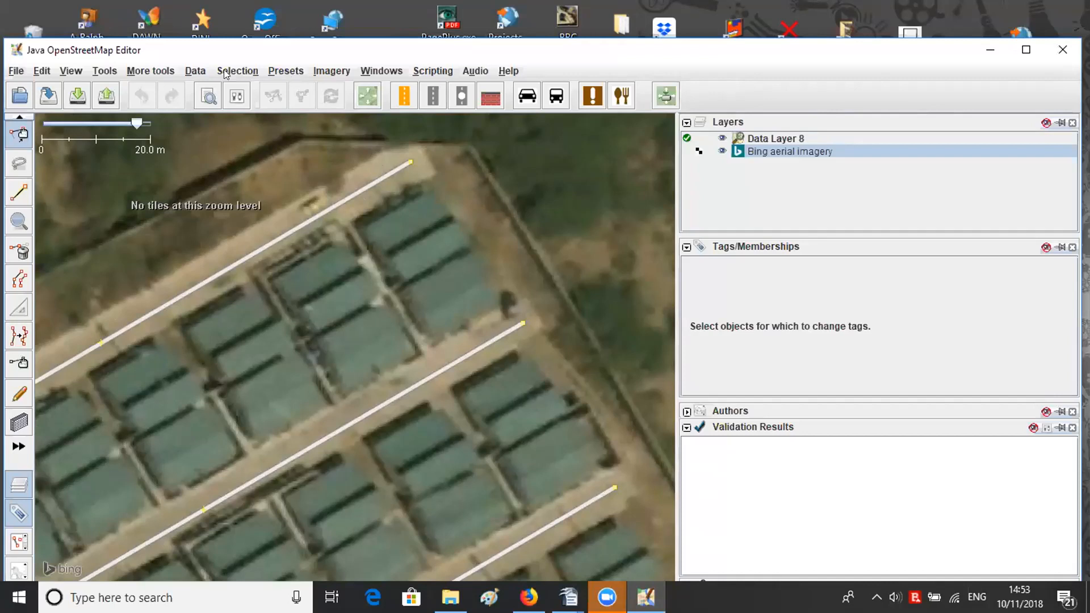
left_click(196, 72)
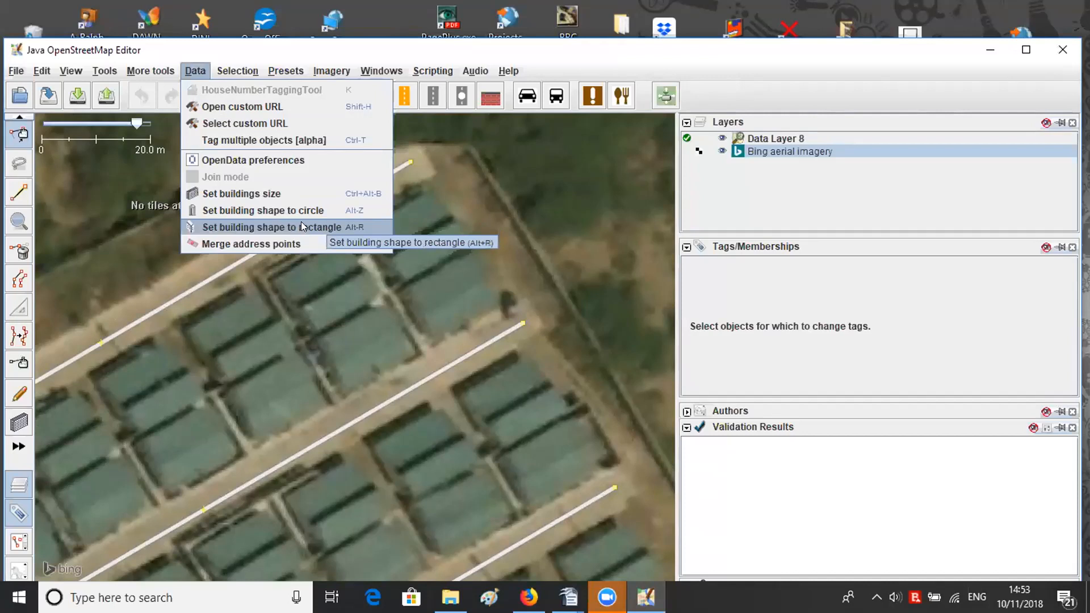
left_click(382, 297)
left_click_drag(382, 297, 338, 264)
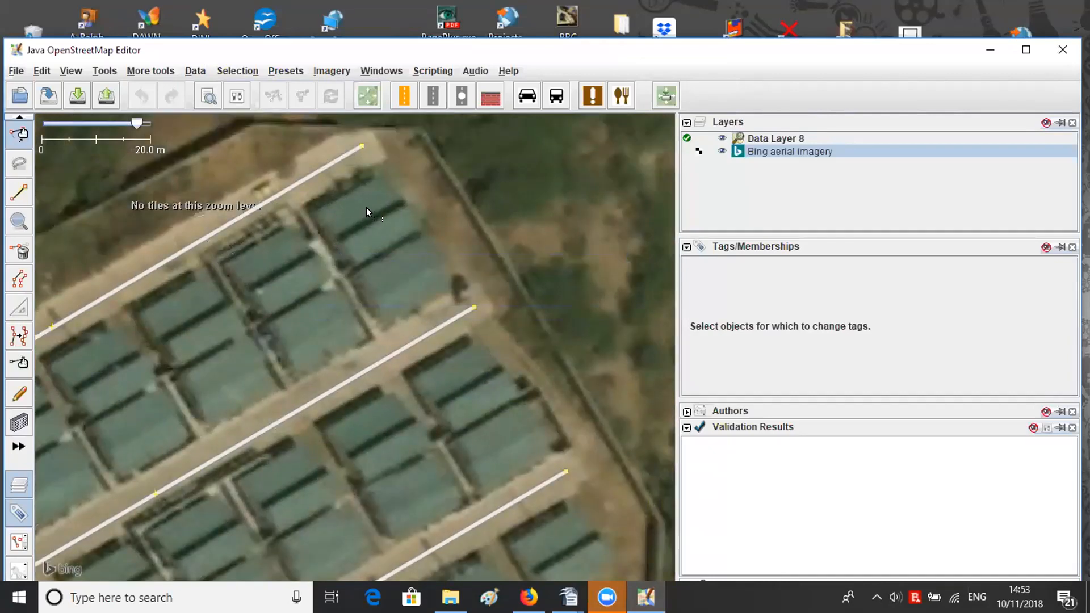
- Draw a rectangular building outline over the easternmost roof of the northern row
key("b")
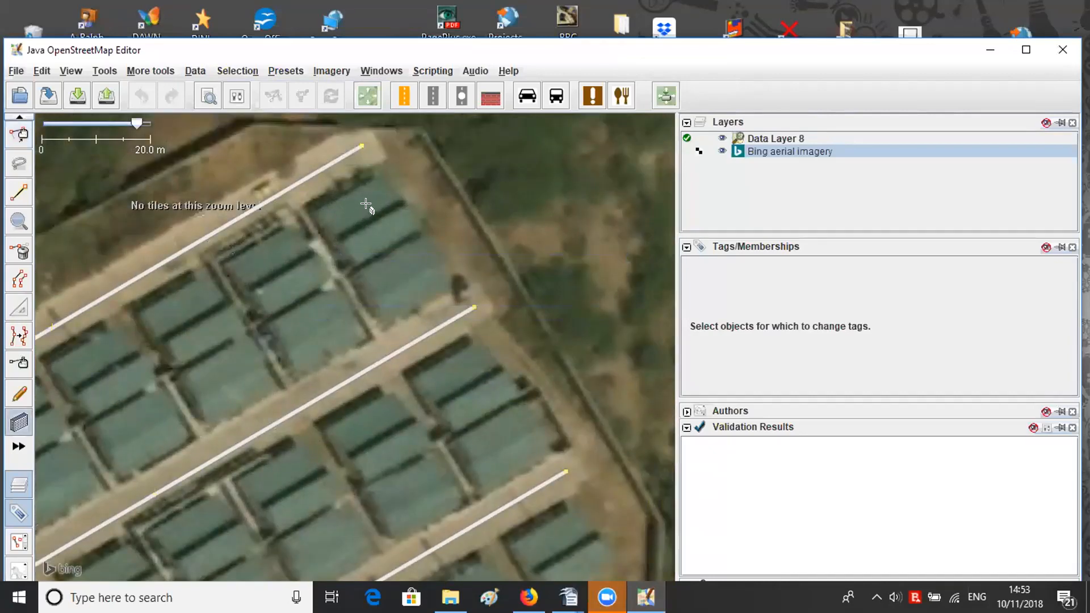
left_click(311, 212)
left_click(379, 329)
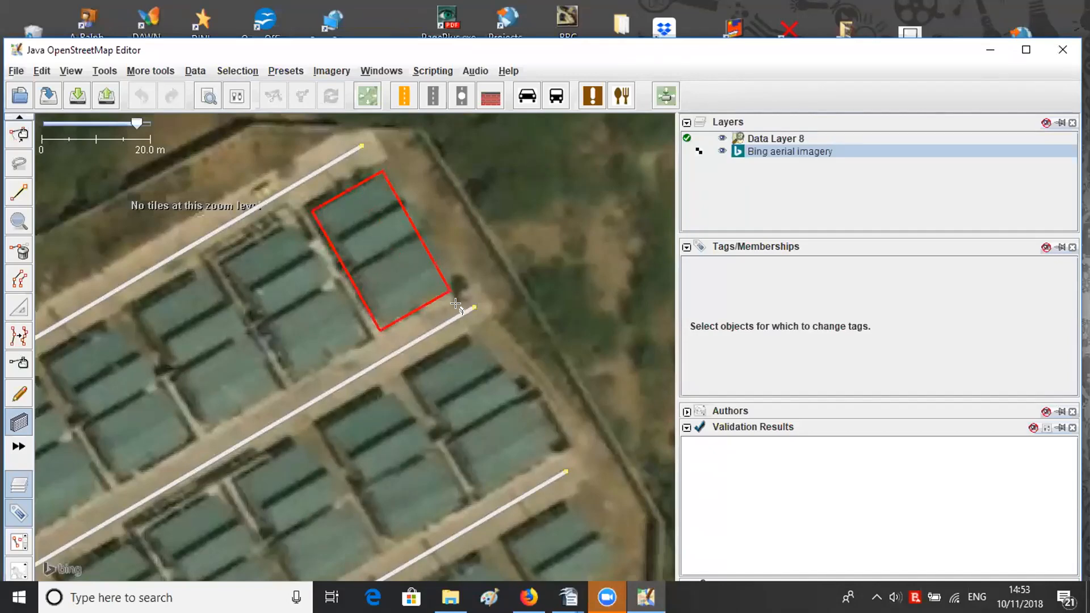
left_click(416, 302)
left_click_drag(416, 301, 465, 247)
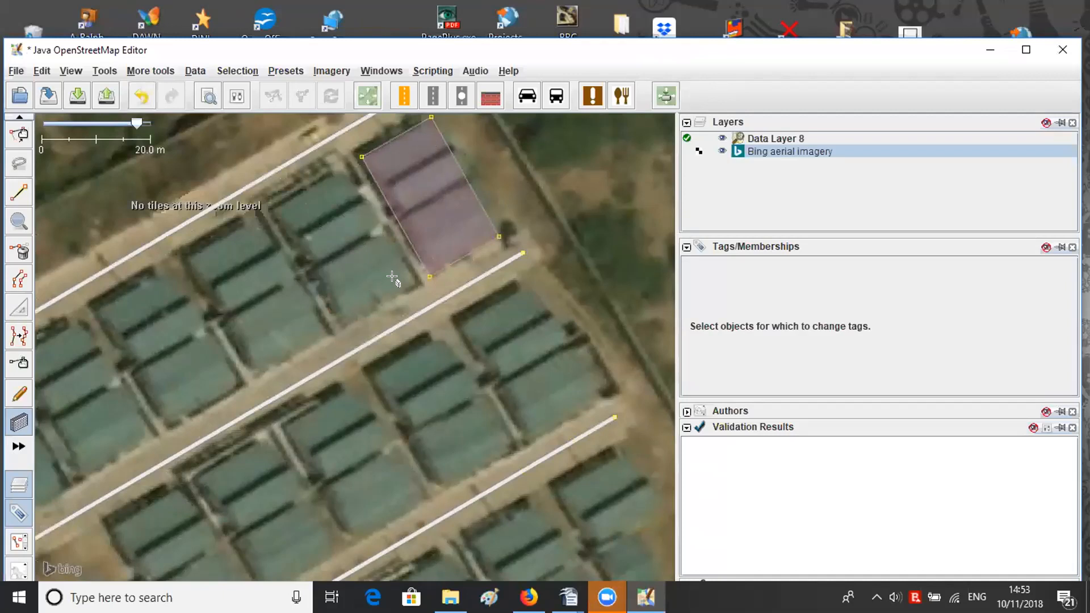
- Copy the new building and paste it over the second roof in the northern row, aligning it with the imagery
key("ctrl+Up")
key("ctrl+Up")
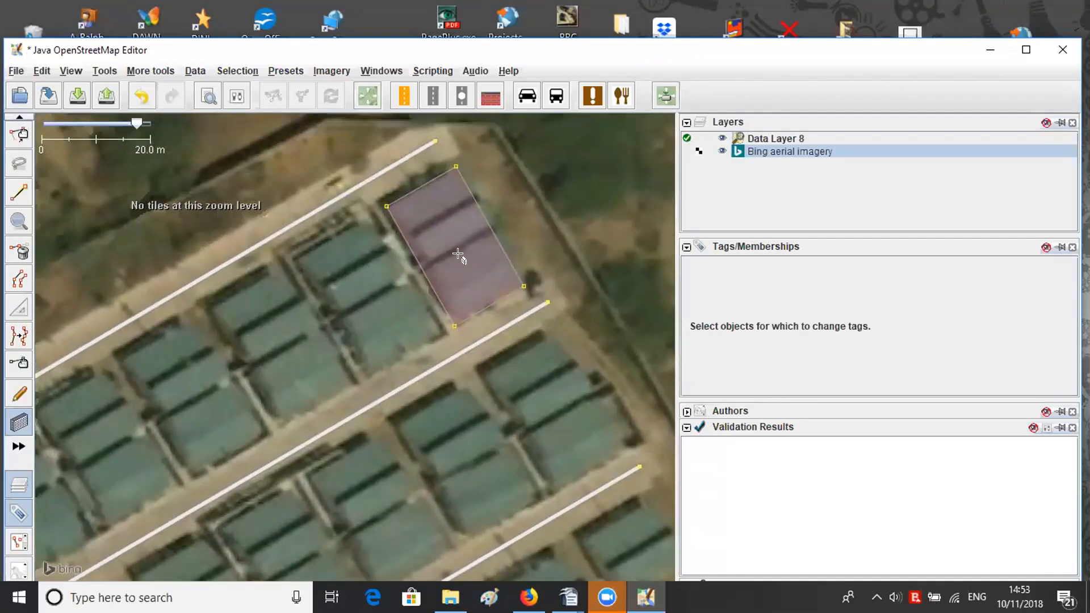
key("s")
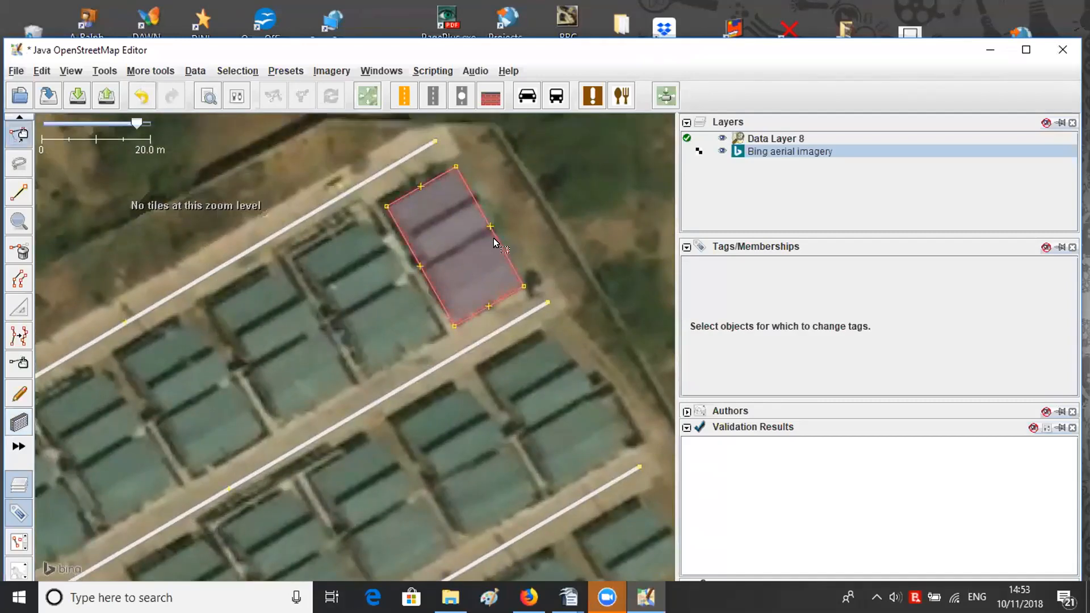
left_click(444, 251)
left_click_drag(443, 251, 436, 218)
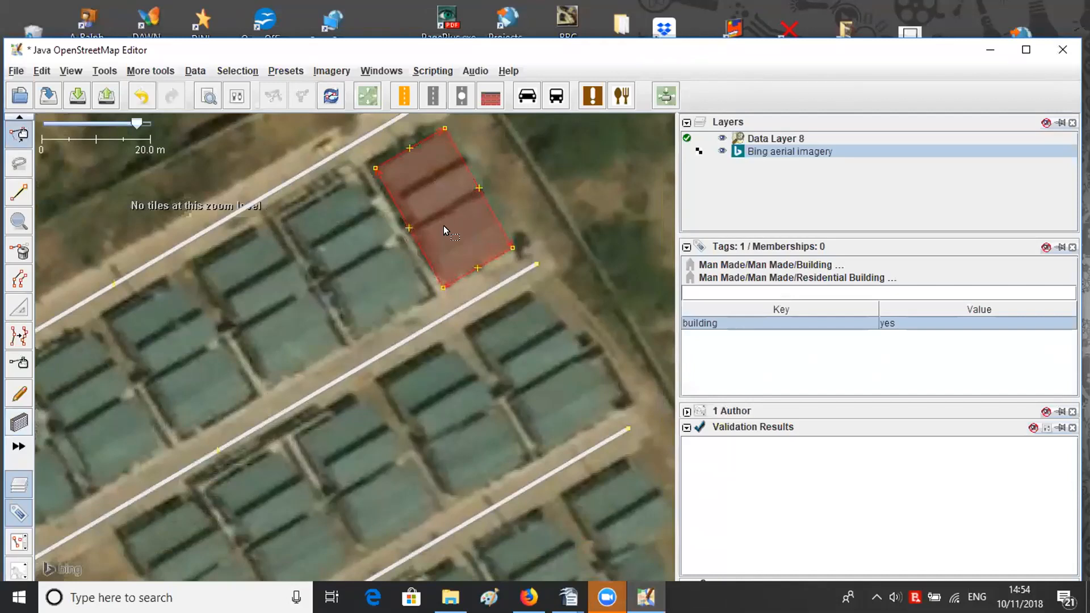
left_click(352, 260)
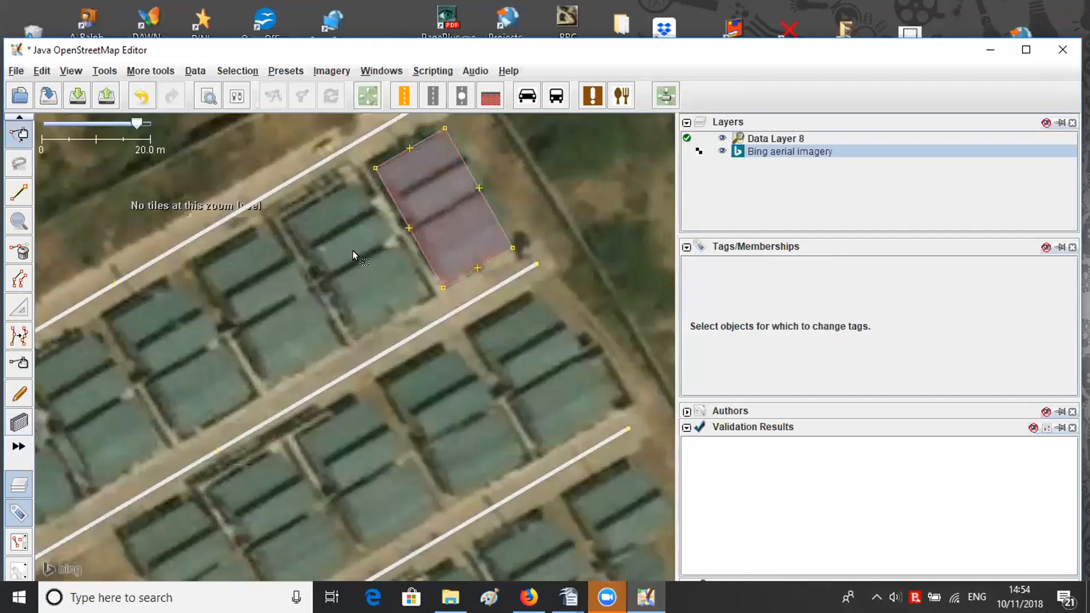
key("ctrl+v")
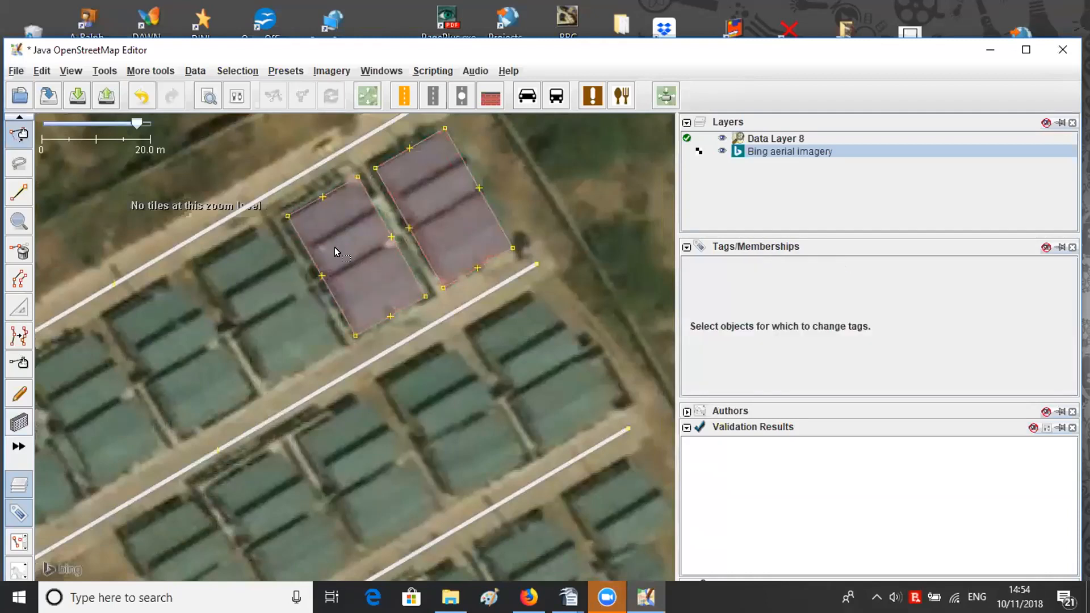
left_click(379, 220)
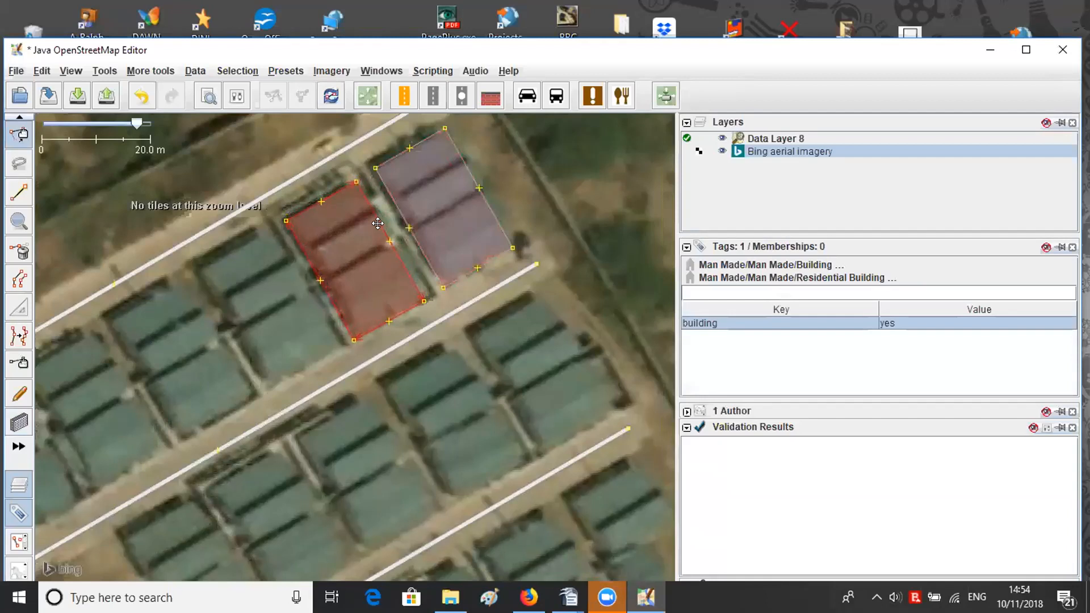
- Paste another copy of the building over the third roof in the northern row
left_click_drag(417, 288, 424, 261)
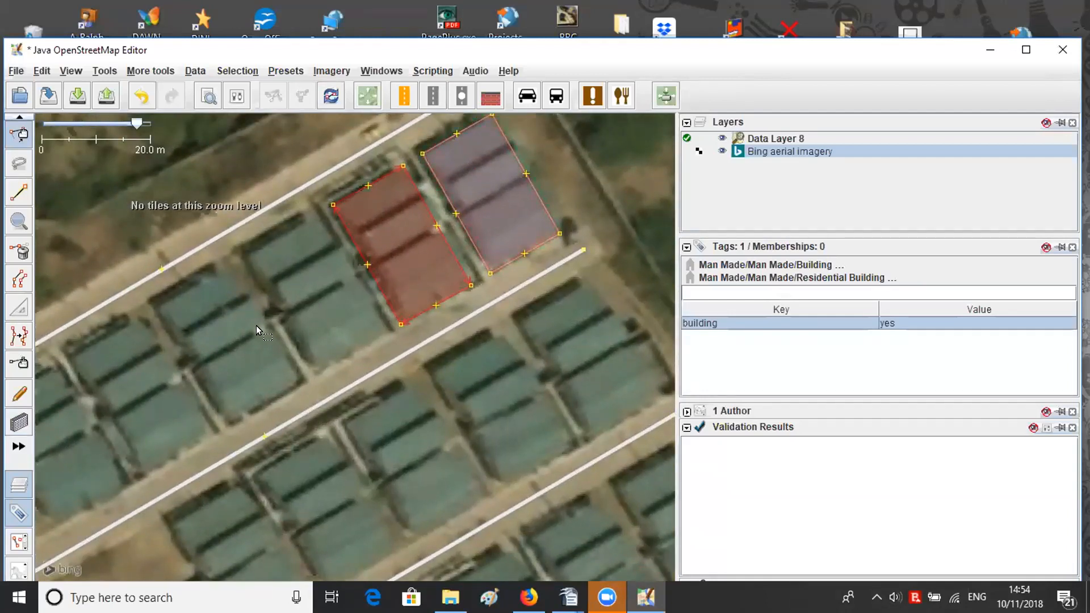
left_click(312, 294)
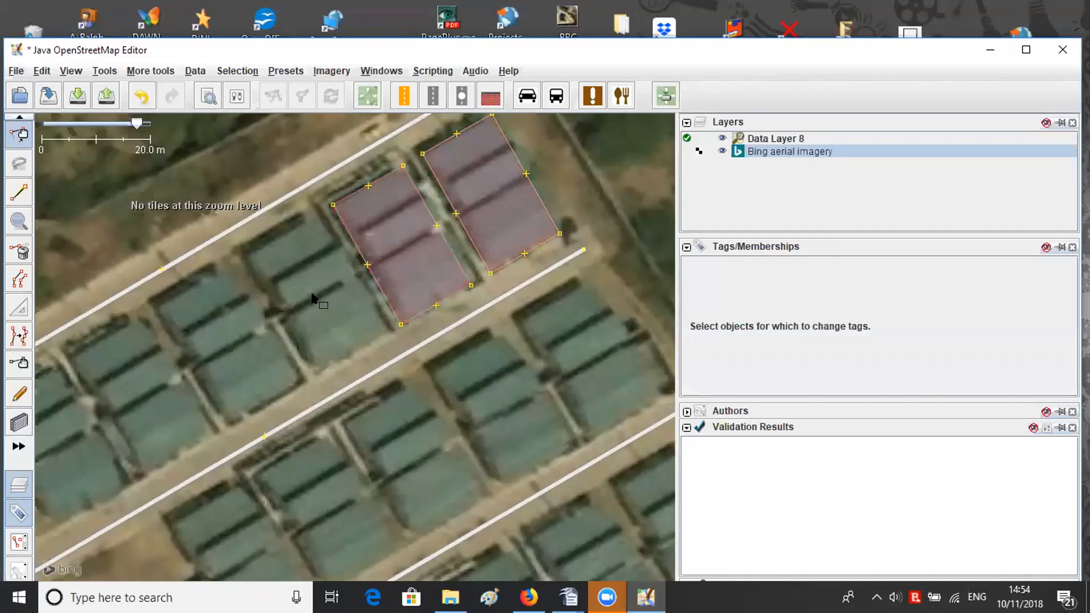
key("ctrl+v")
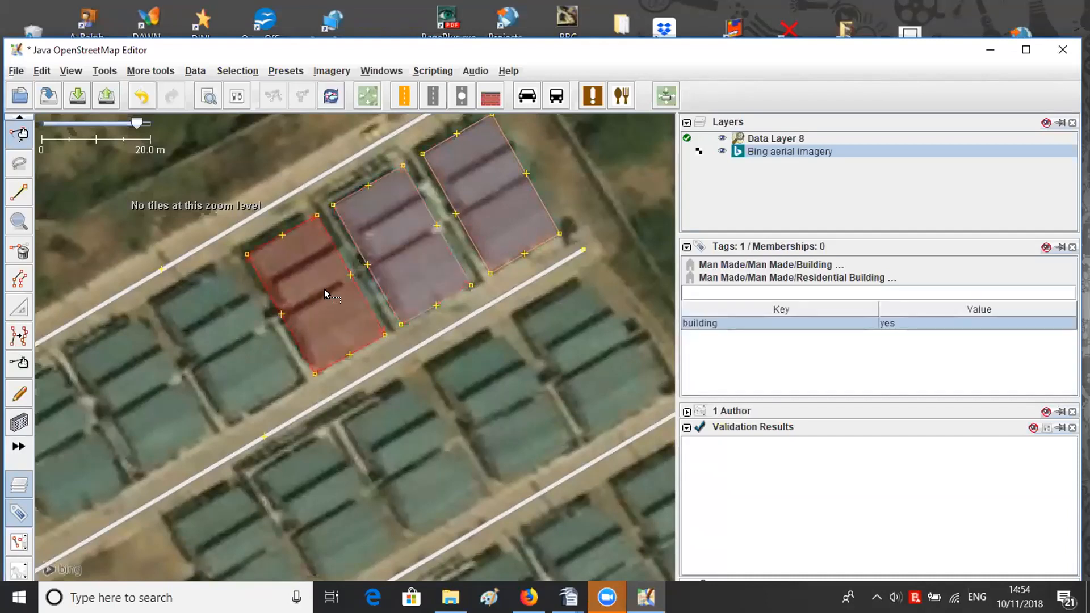
mouse_move(868, 328)
left_click_drag(344, 315, 466, 256)
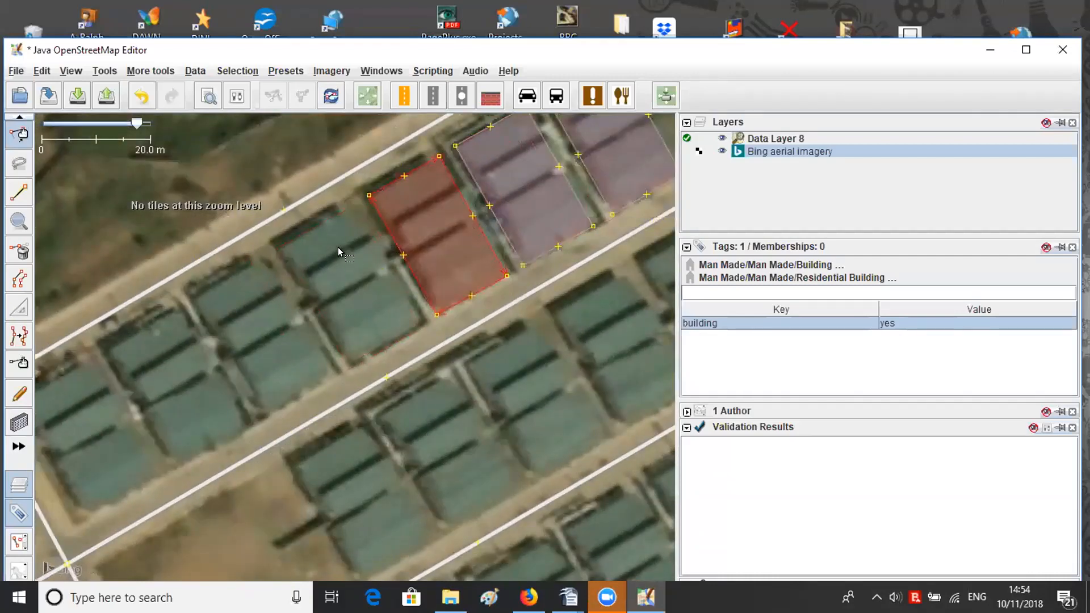
left_click_drag(275, 335, 261, 347)
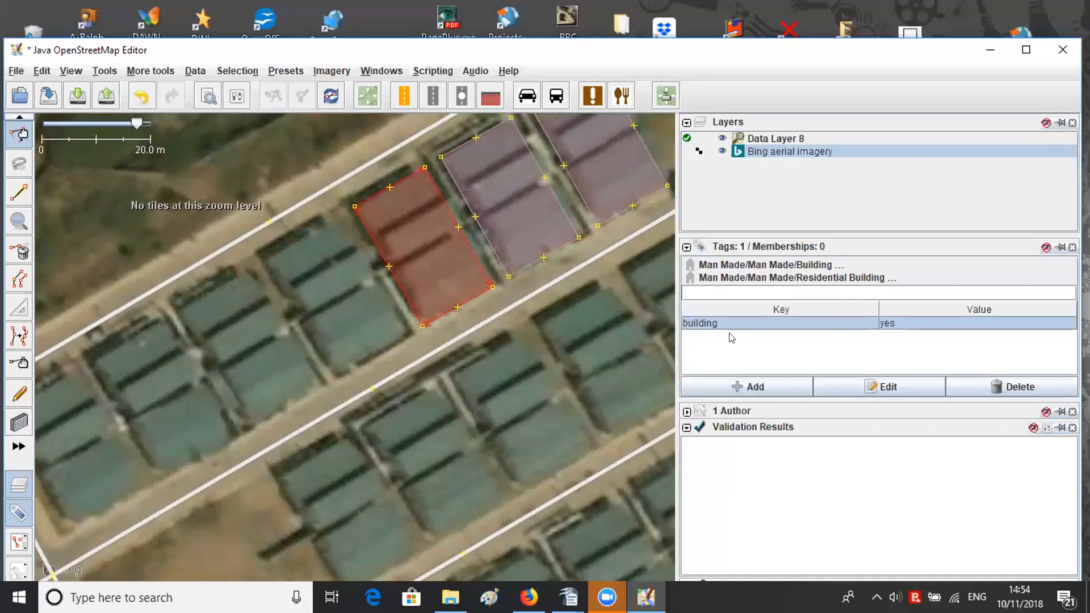
left_click_drag(327, 304, 322, 272)
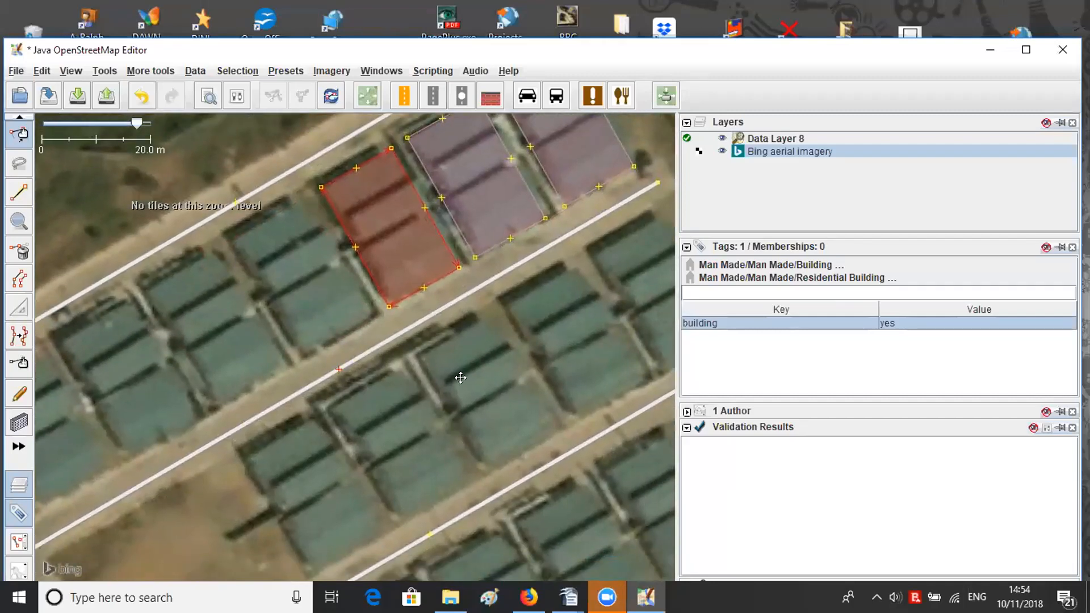
left_click_drag(402, 353, 291, 335)
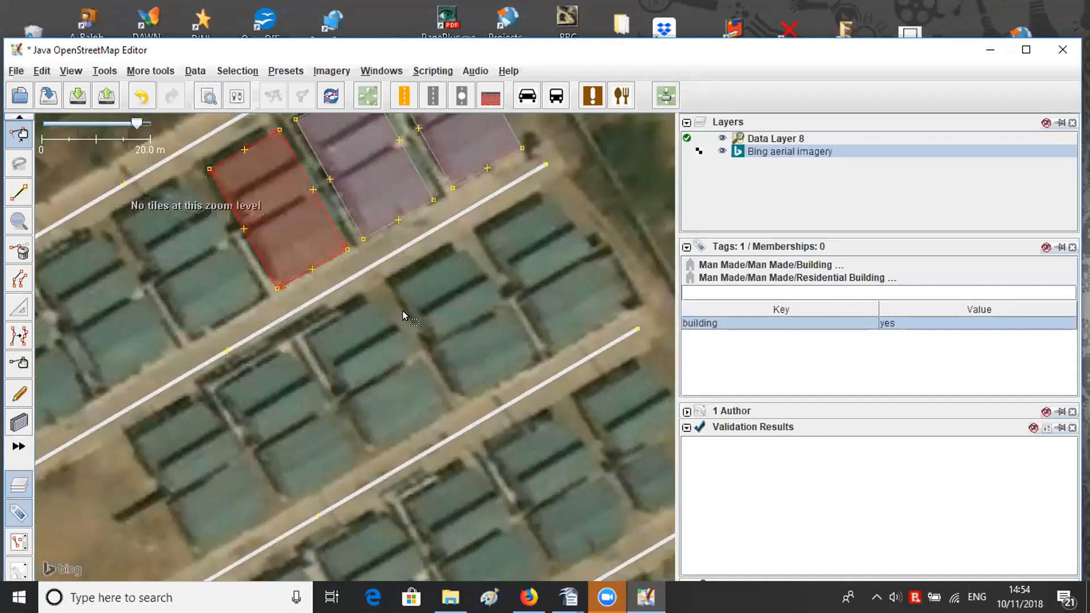
left_click(185, 71)
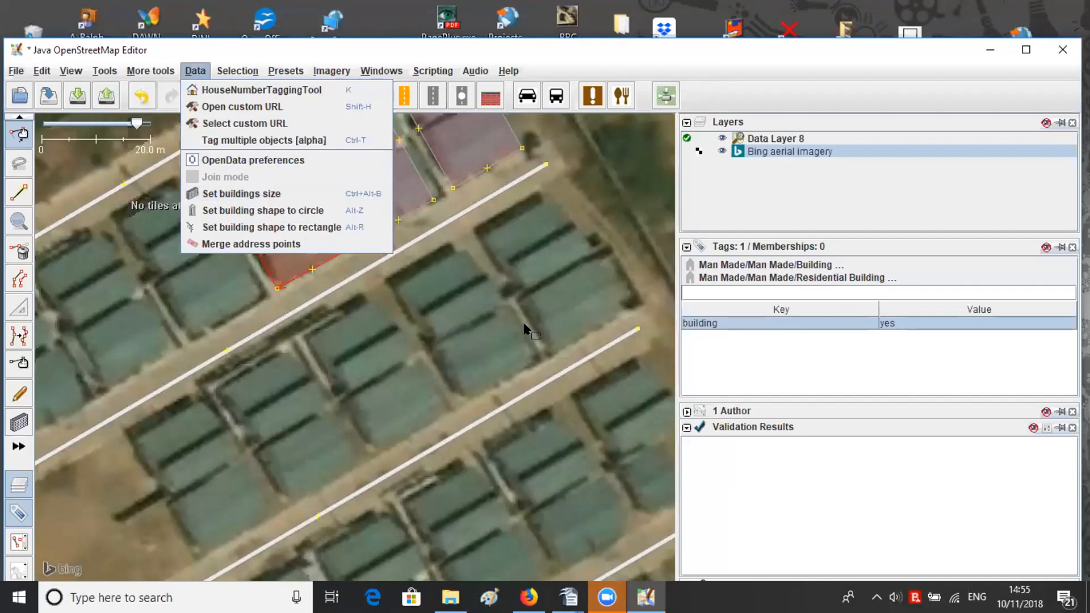
left_click(448, 302)
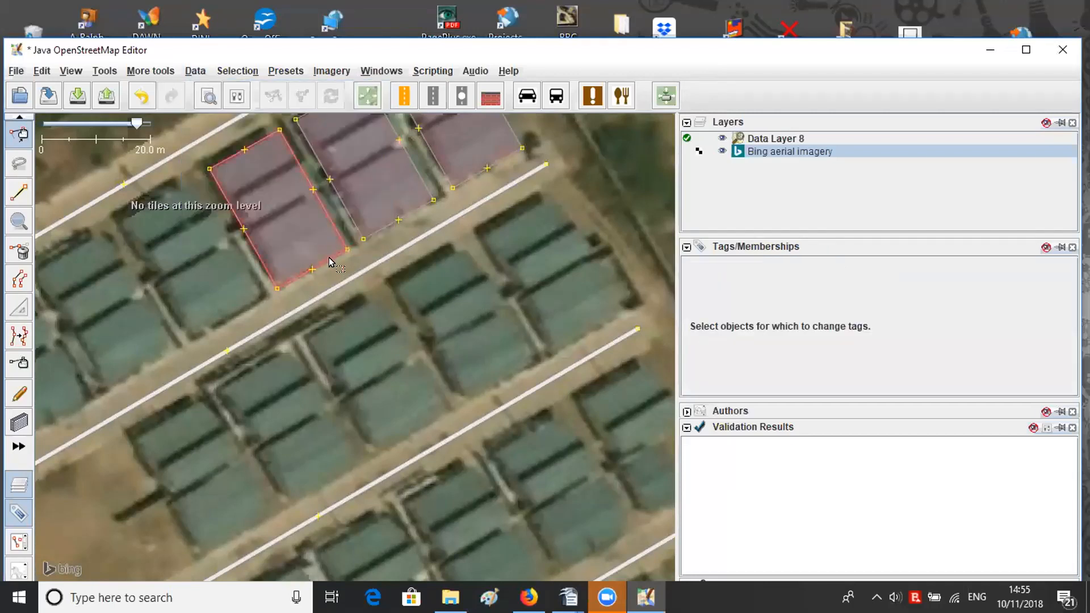
left_click_drag(389, 301, 353, 230)
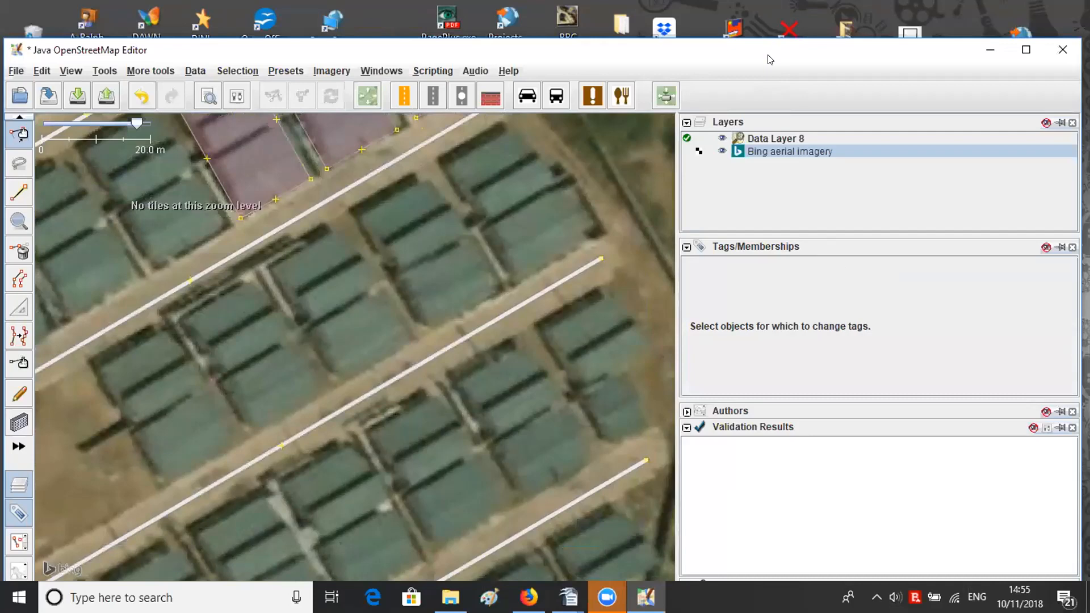
- Draw a building outline about 25 m by 15 m over the fourth roof in the northern row
left_click_drag(769, 60, 776, 22)
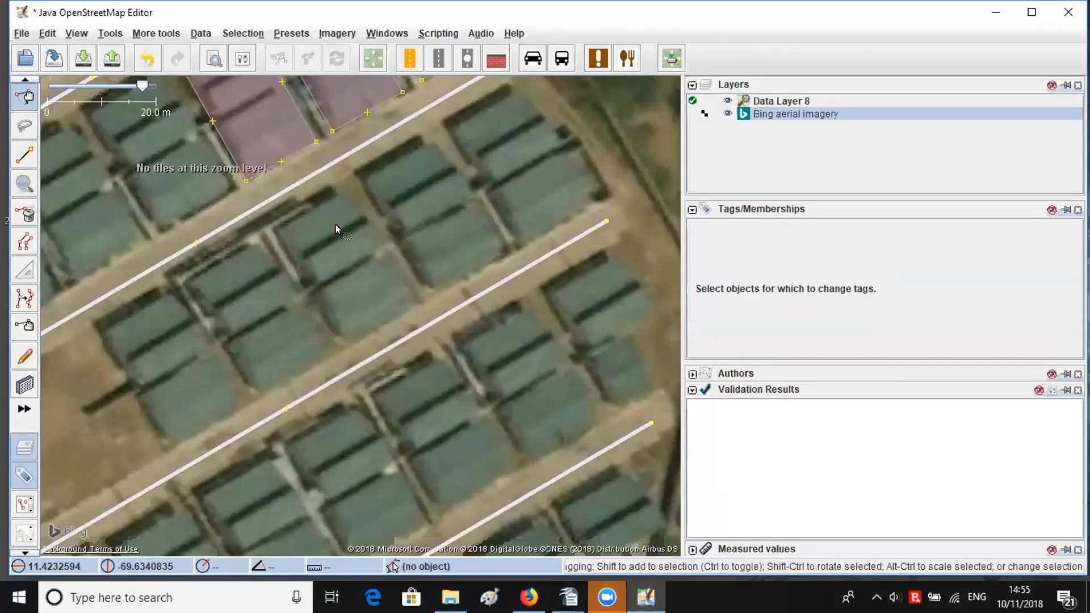
key("b")
left_click_drag(342, 220, 399, 344)
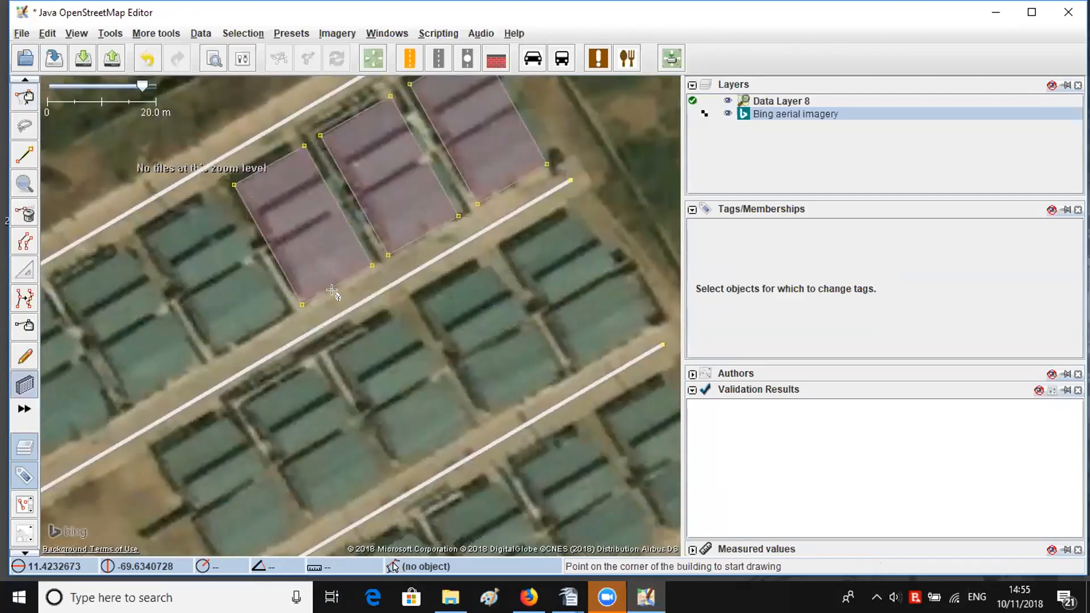
left_click(145, 237)
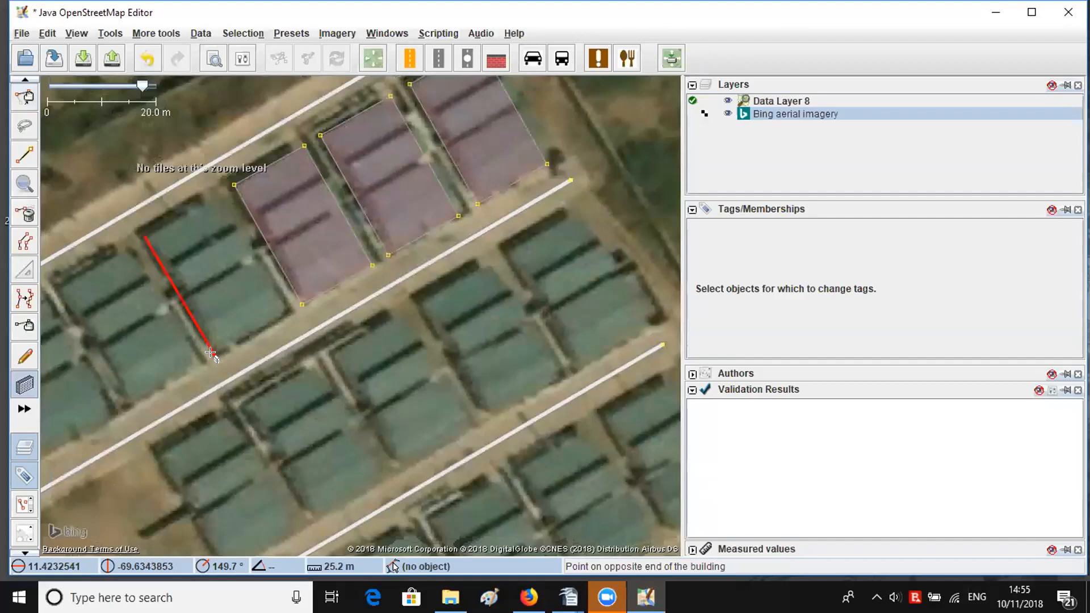
left_click(211, 352)
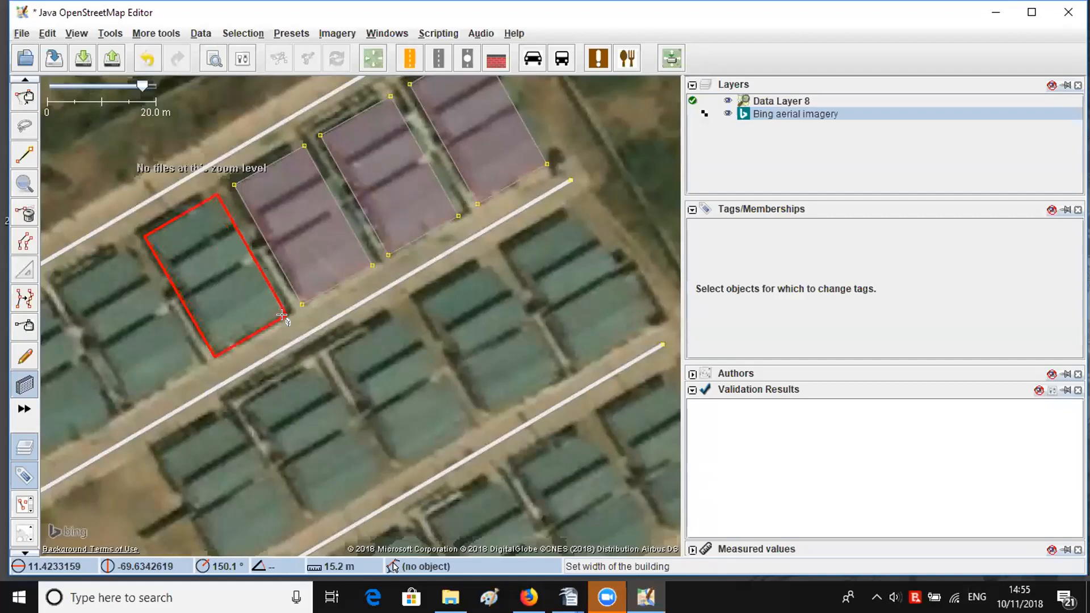
left_click(282, 315)
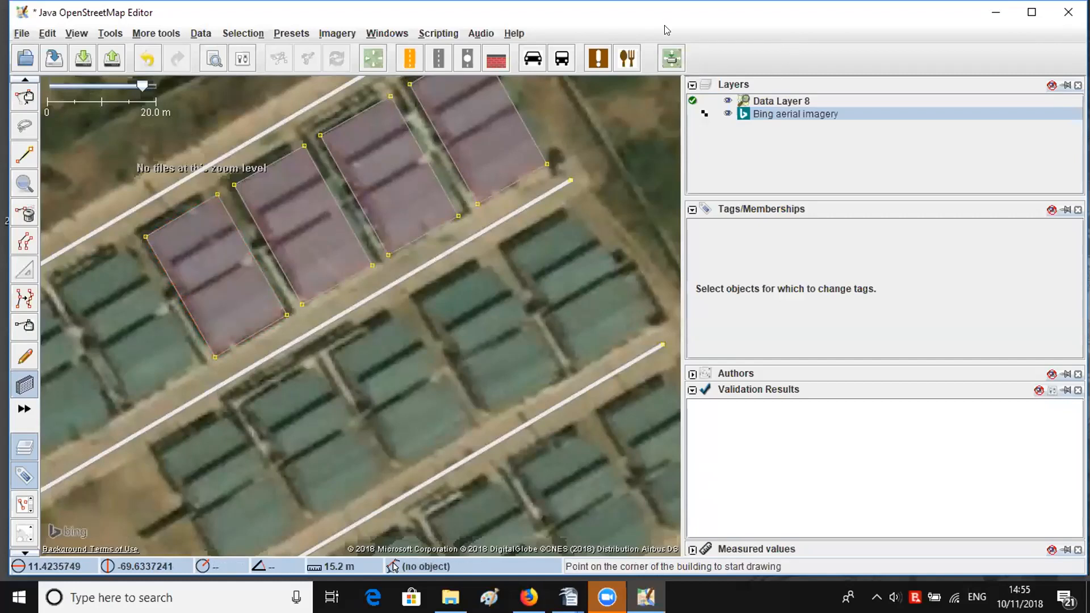
- Configure the default building size with a width of 15 and a length step of 25
left_click_drag(665, 25, 665, 46)
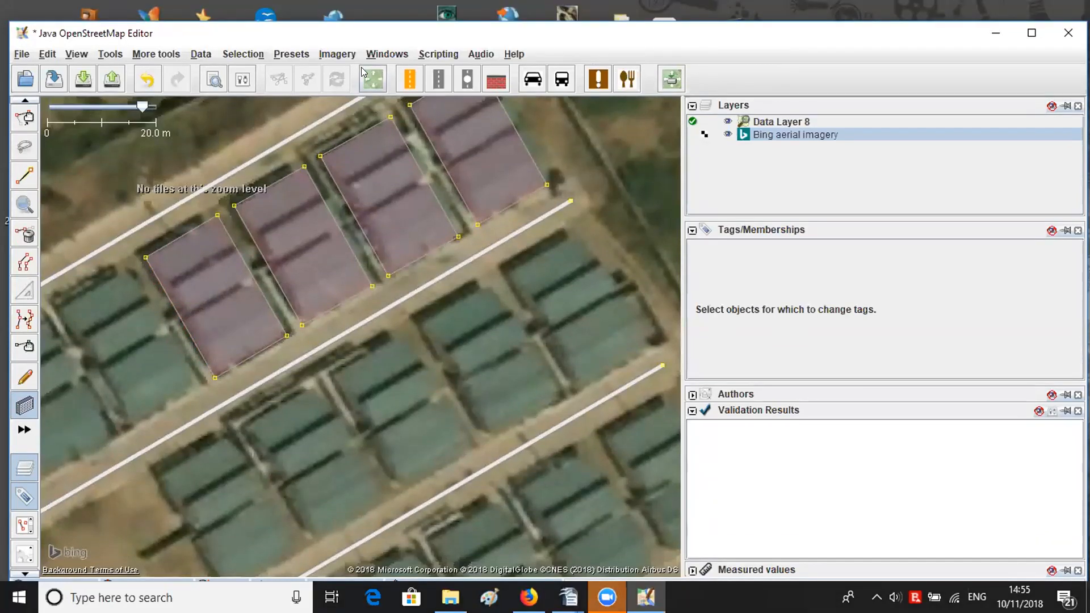
left_click(711, 17)
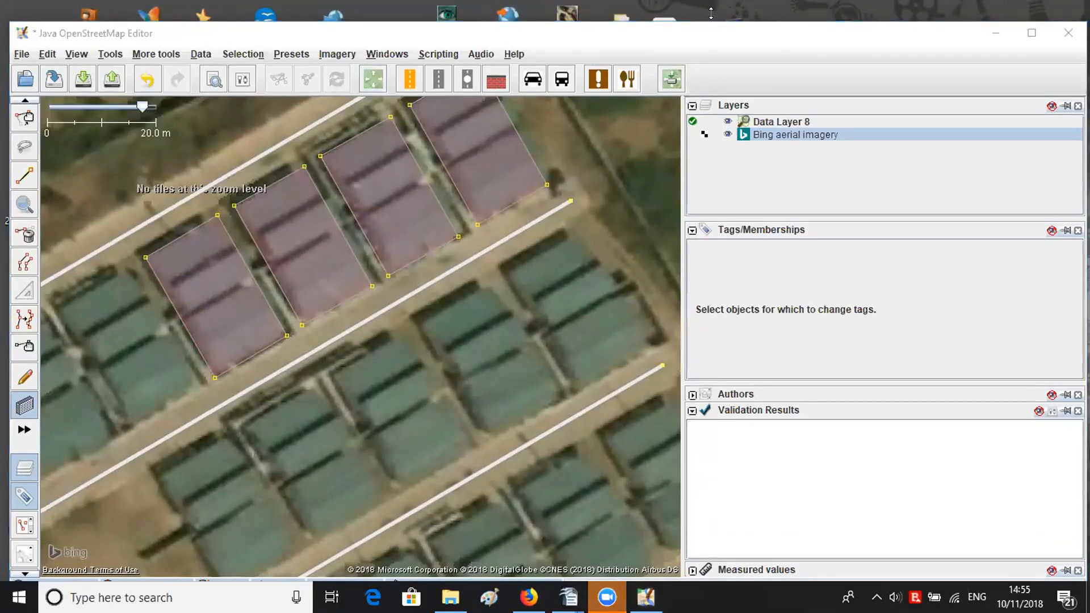
left_click_drag(711, 13, 711, 28)
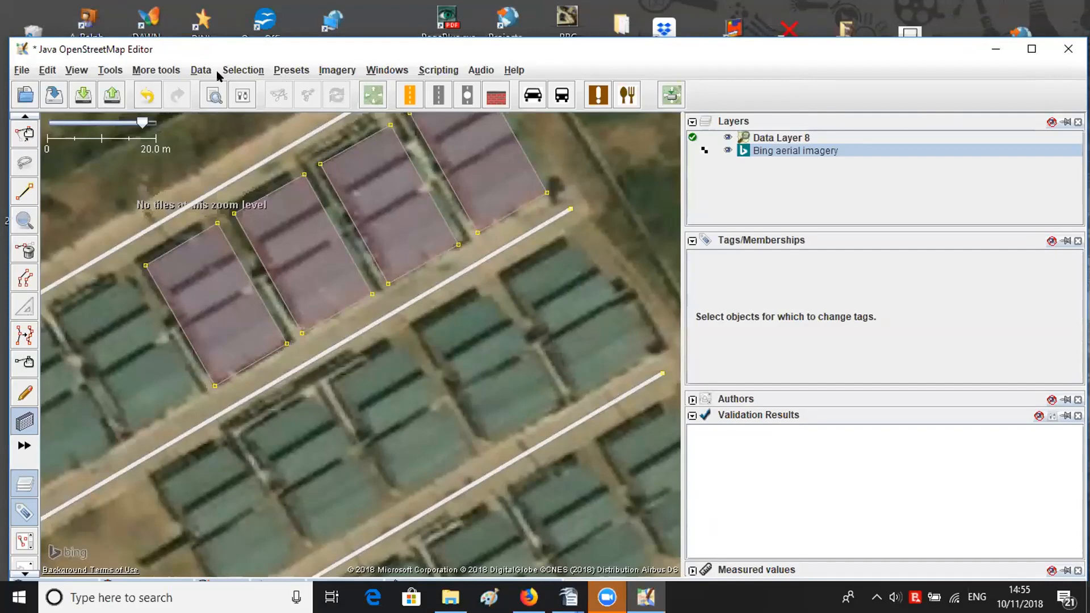
left_click(202, 71)
left_click(237, 189)
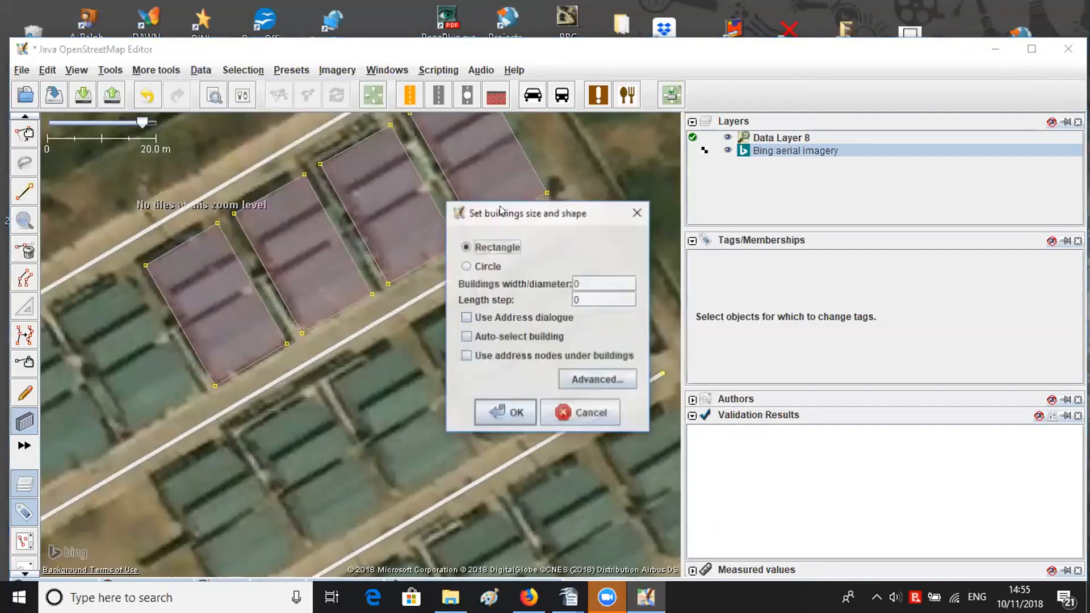
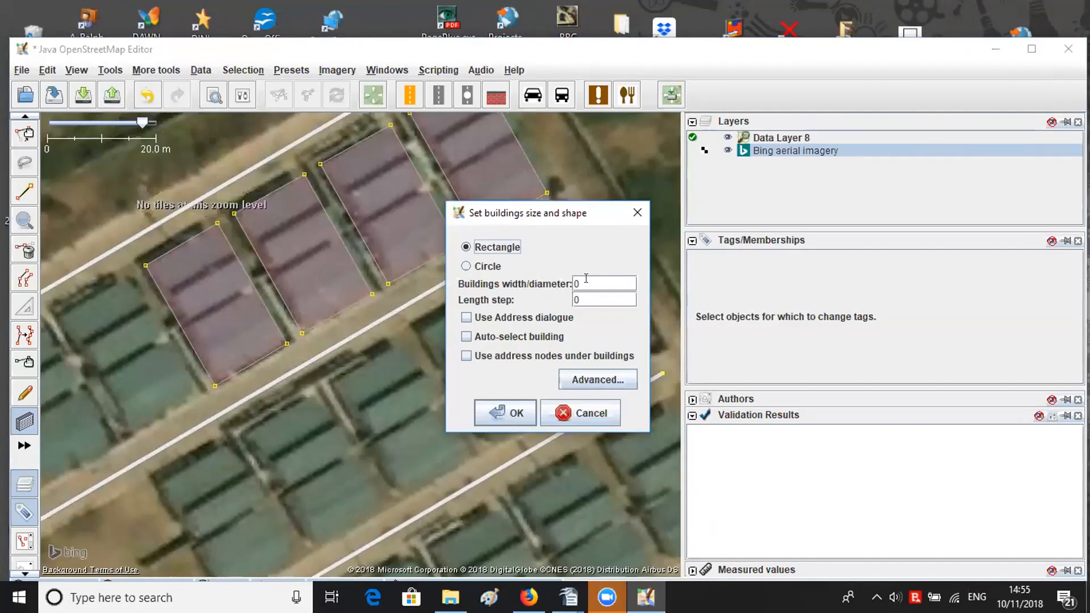
left_click(586, 278)
type("15")
left_click(600, 282)
key("BackSpace")
key("Tab")
type("25")
key("Delete")
left_click(507, 407)
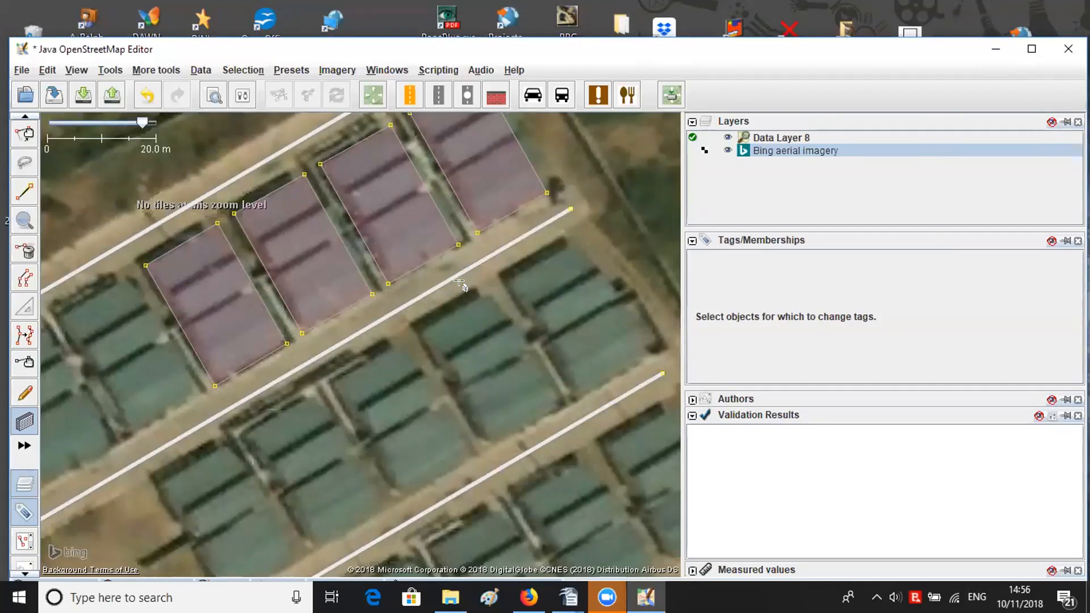
left_click(504, 276)
left_click(547, 333)
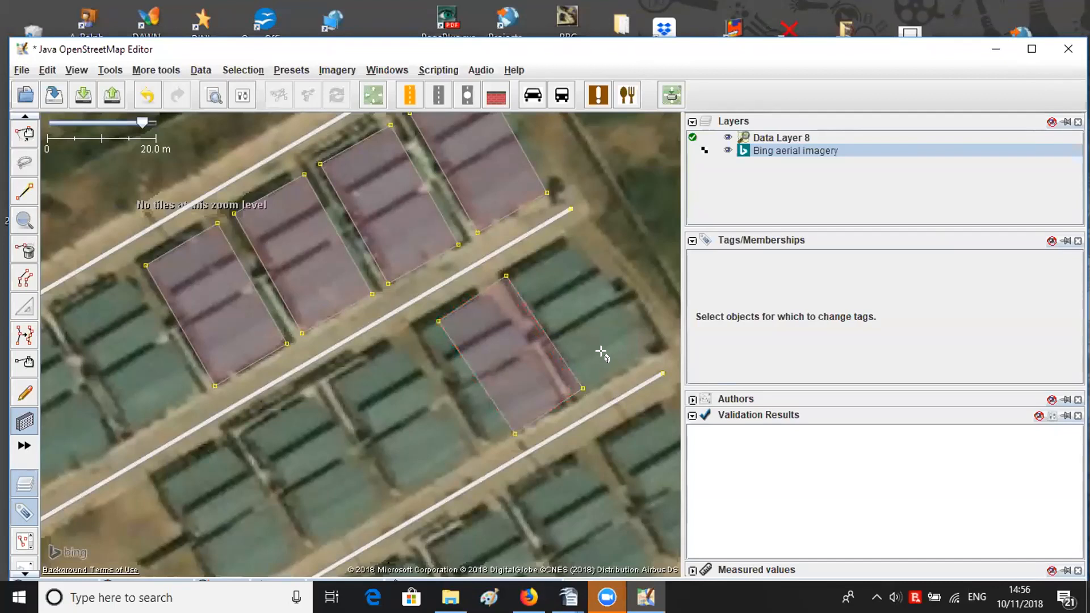
key("ctrl+z")
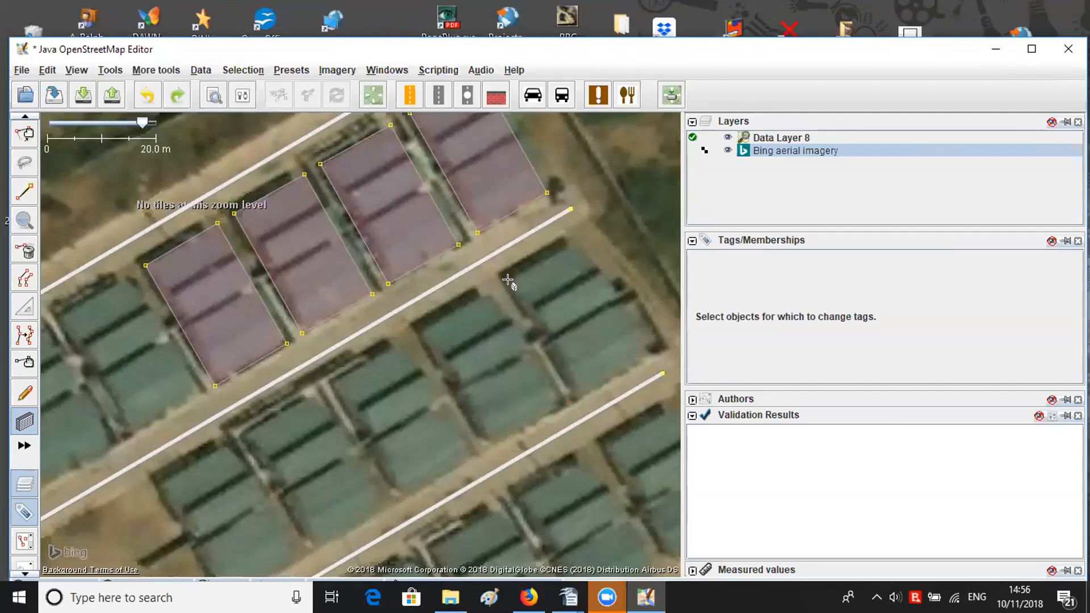
- Place three buildings of the preset size in the second row, starting each outline from a gap between roofs
left_click_drag(509, 276, 558, 369)
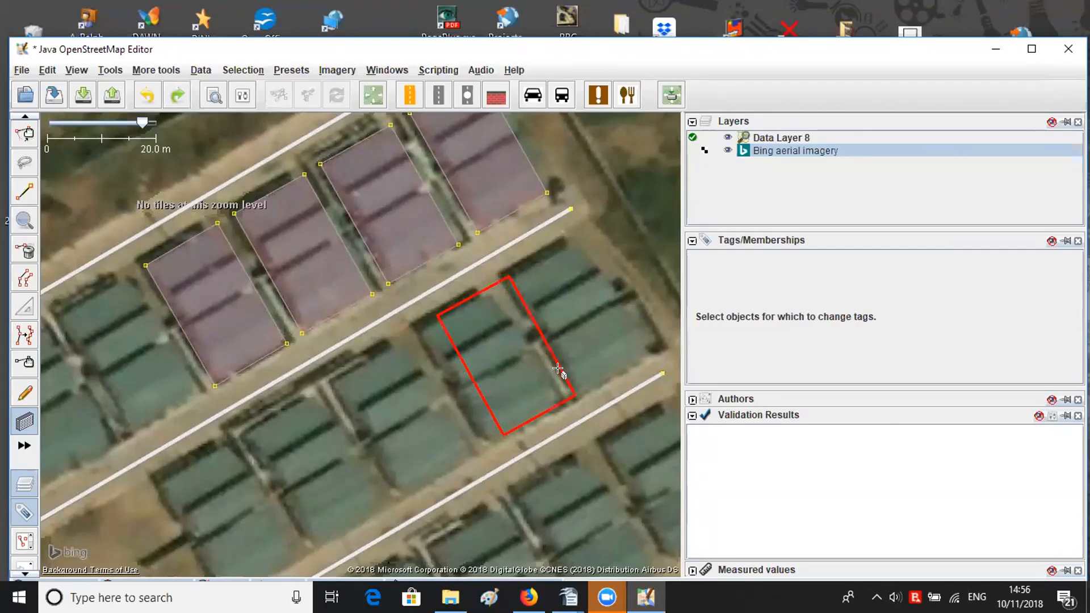
left_click_drag(558, 369, 558, 369)
key("ctrl+Down")
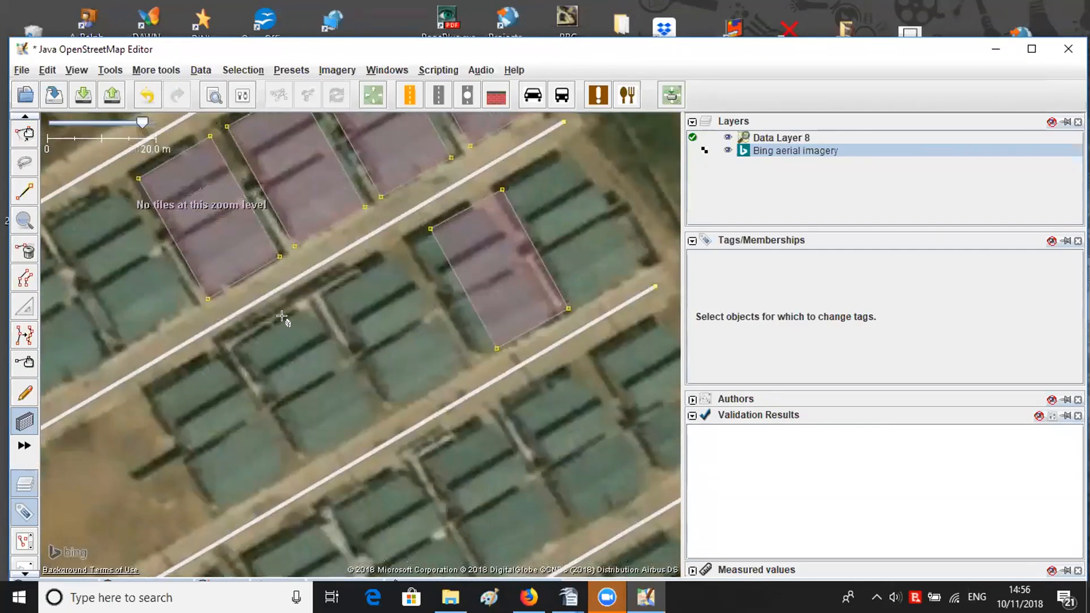
left_click_drag(231, 343, 334, 434)
left_click_drag(316, 296, 459, 355)
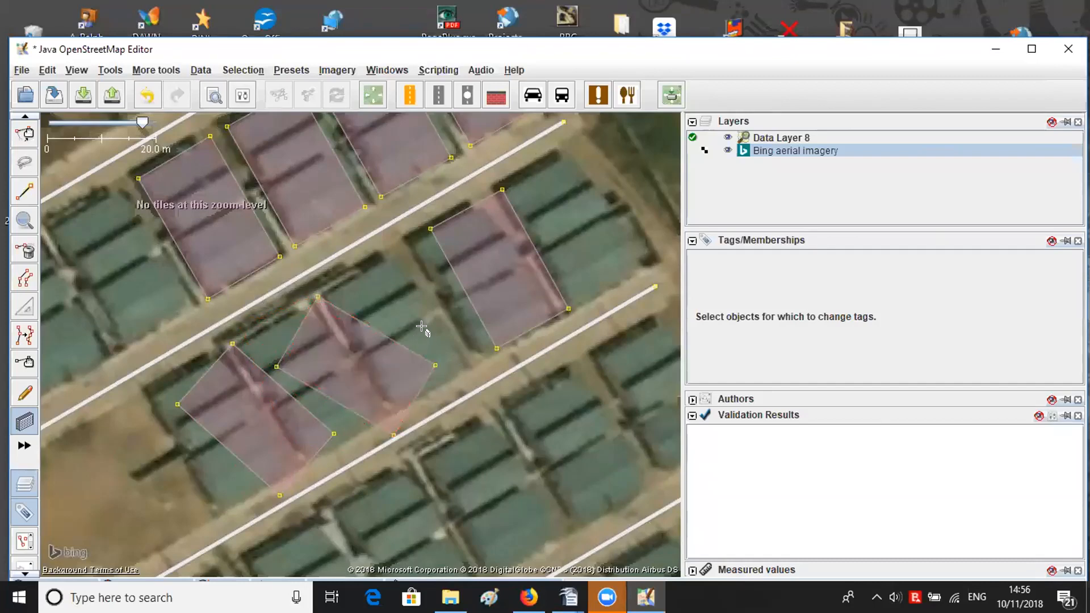
- Examine the imagery and road network of the neighbourhood surrounding the mapped building rows
scroll(424, 324, "down", 2)
key("ctrl+Left")
key("ctrl+Down")
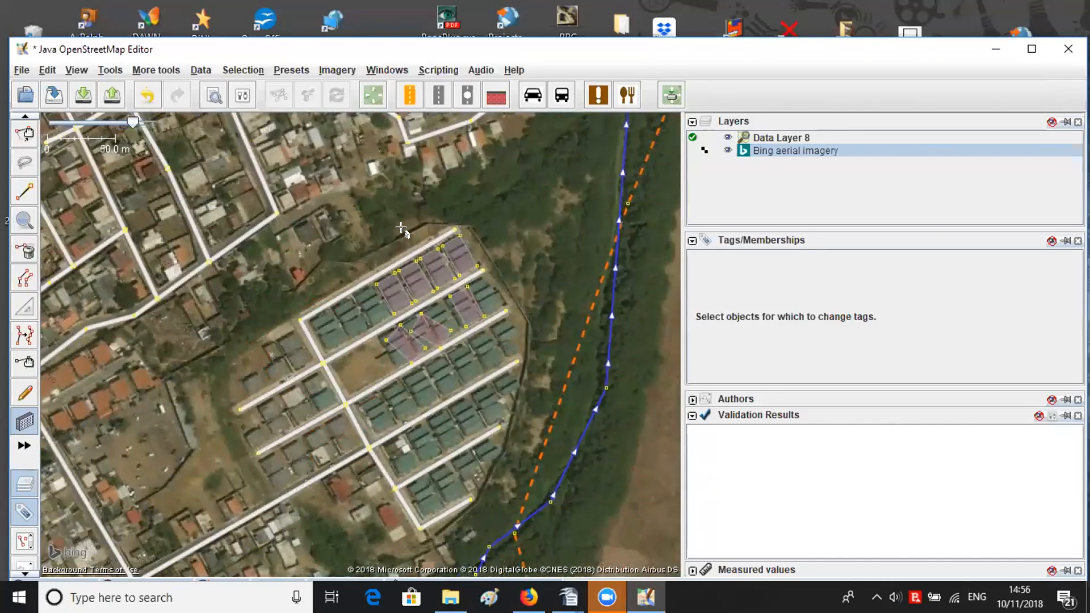
key("ctrl+Left")
key("ctrl+Down")
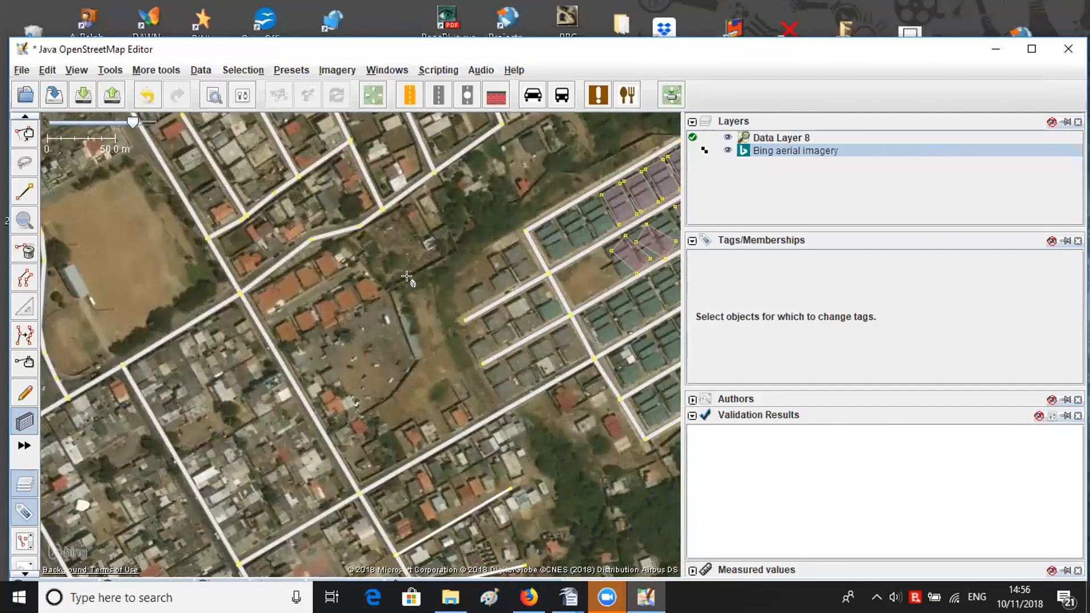
key("ctrl+Left")
key("ctrl+Down")
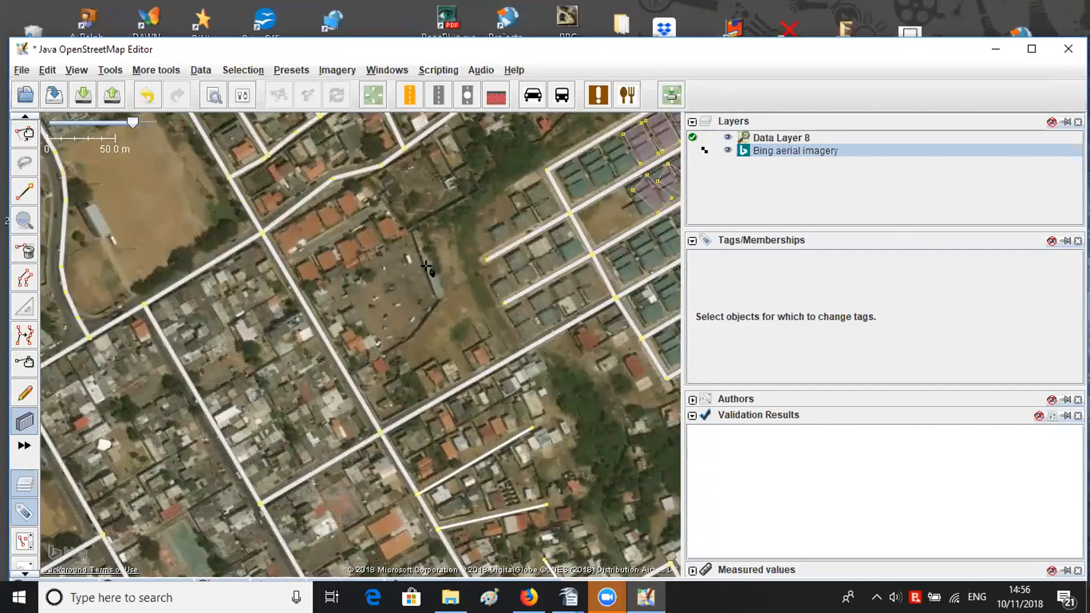
key("s")
scroll(428, 315, "down", 1)
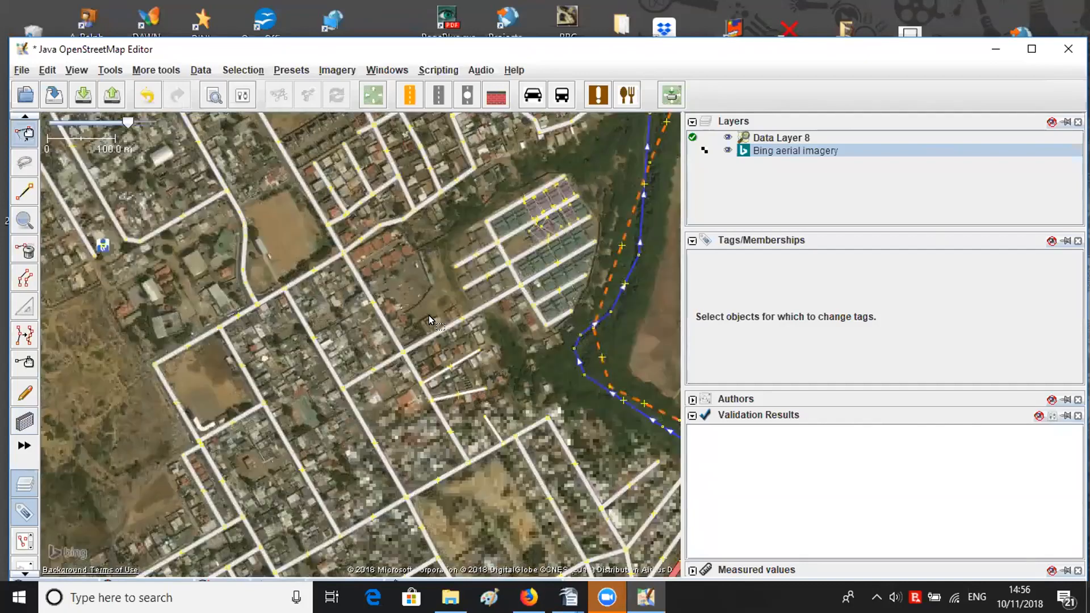
scroll(436, 314, "down", 1)
scroll(441, 298, "up", 1)
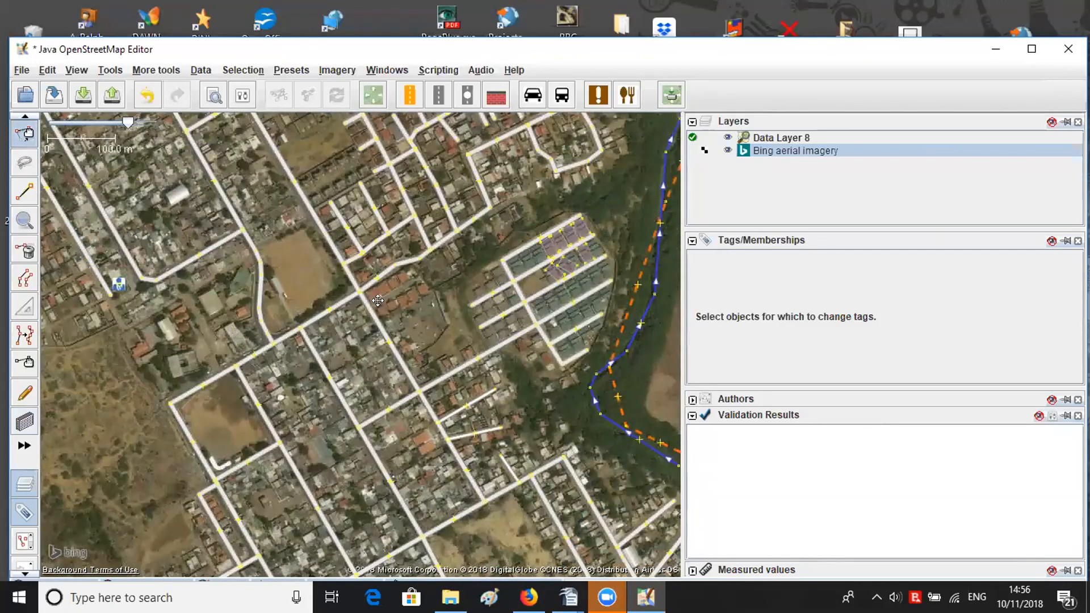
scroll(375, 267, "up", 1)
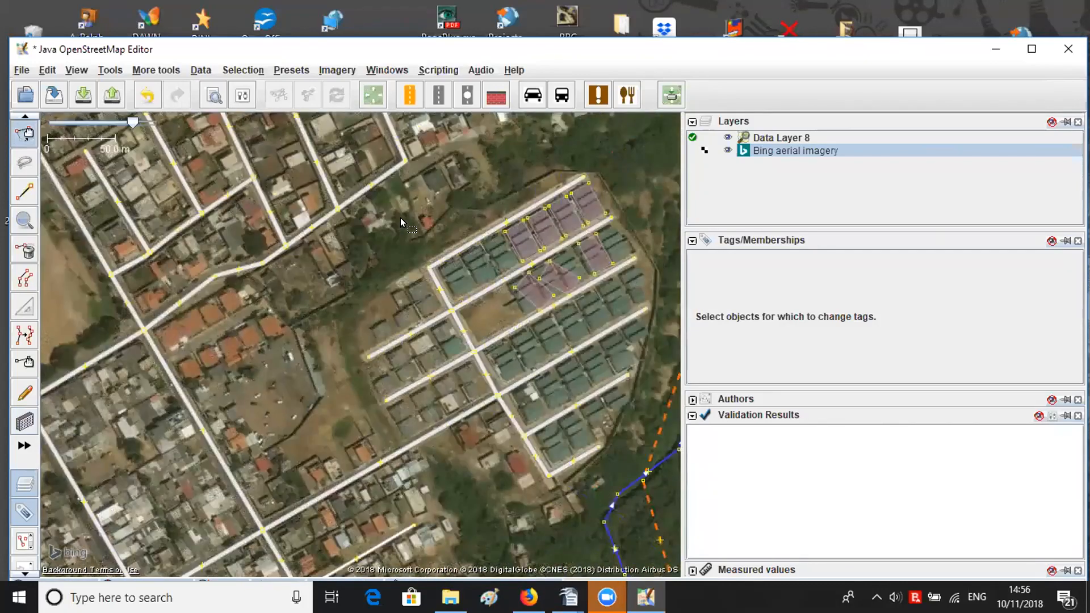
left_click_drag(339, 218, 264, 219)
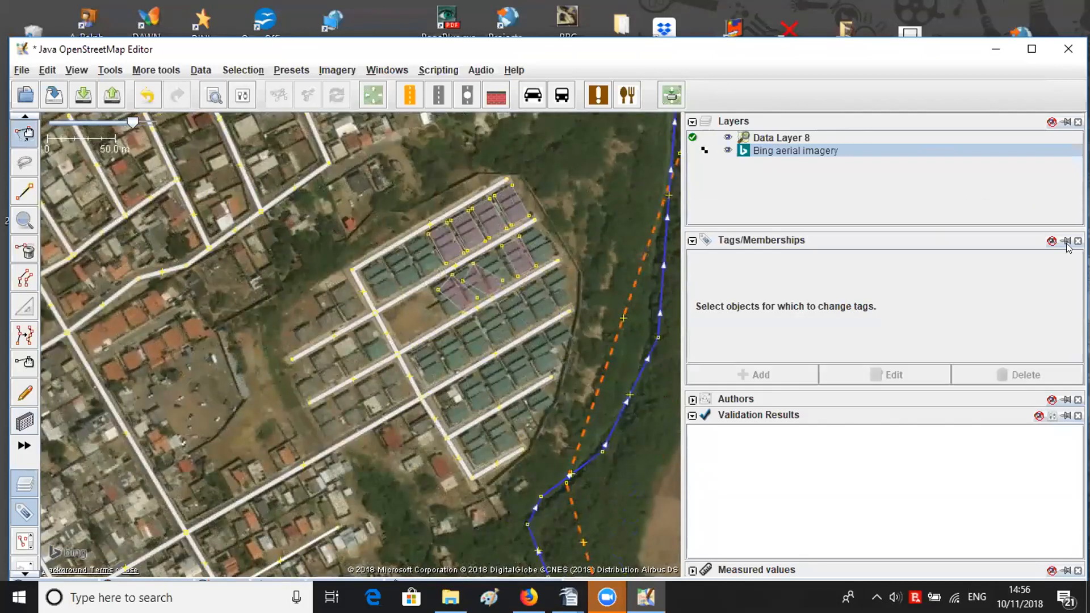
- Delete the Bing aerial imagery layer and Data Layer 8 without uploading or saving the changes
left_click(1022, 211)
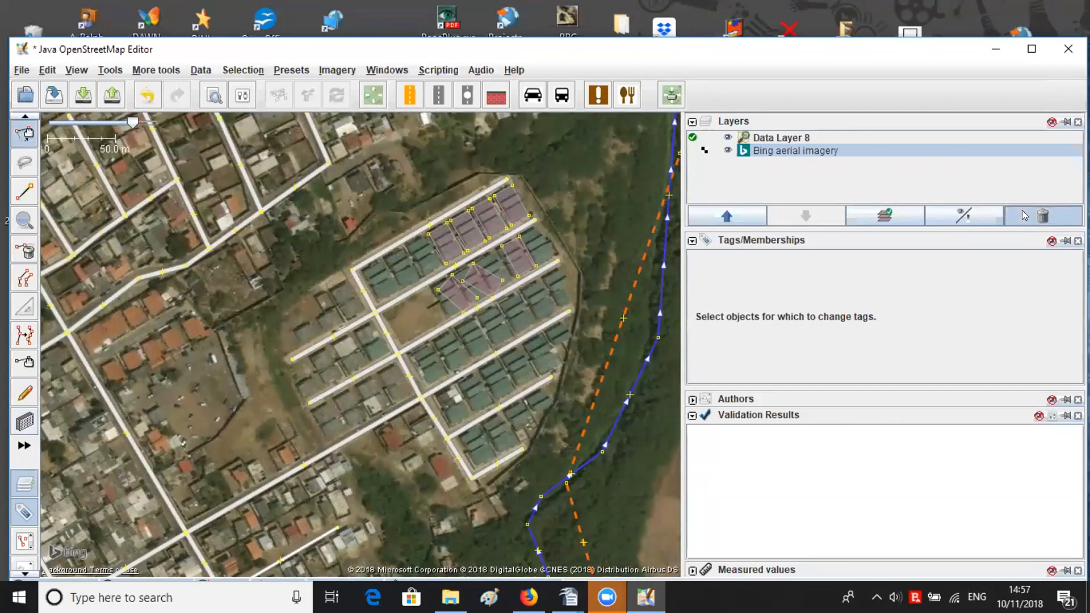
left_click(1022, 211)
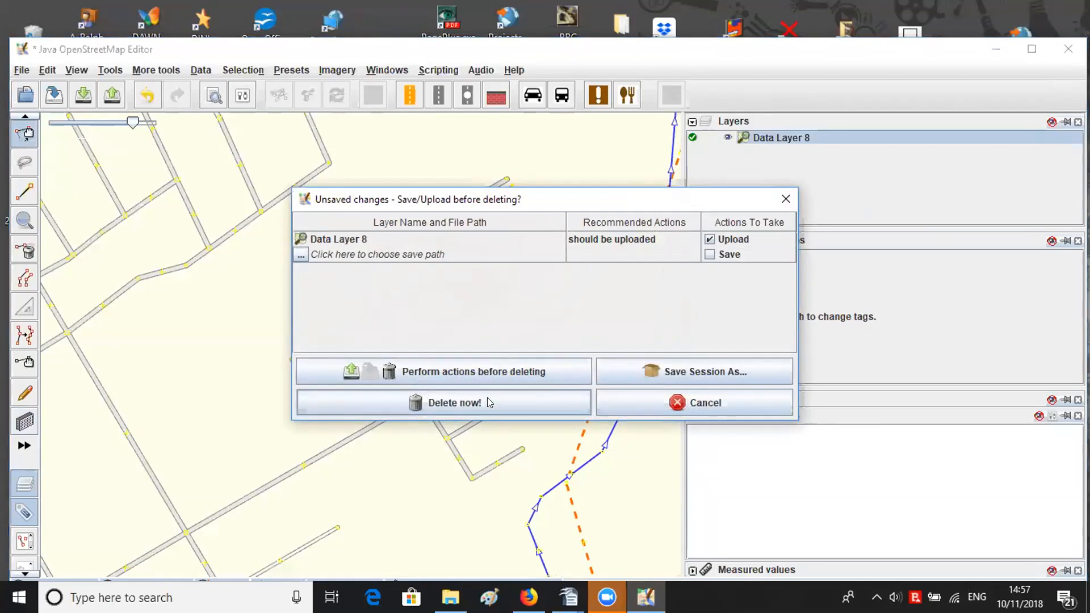
left_click(487, 400)
scroll(338, 265, "down", 1)
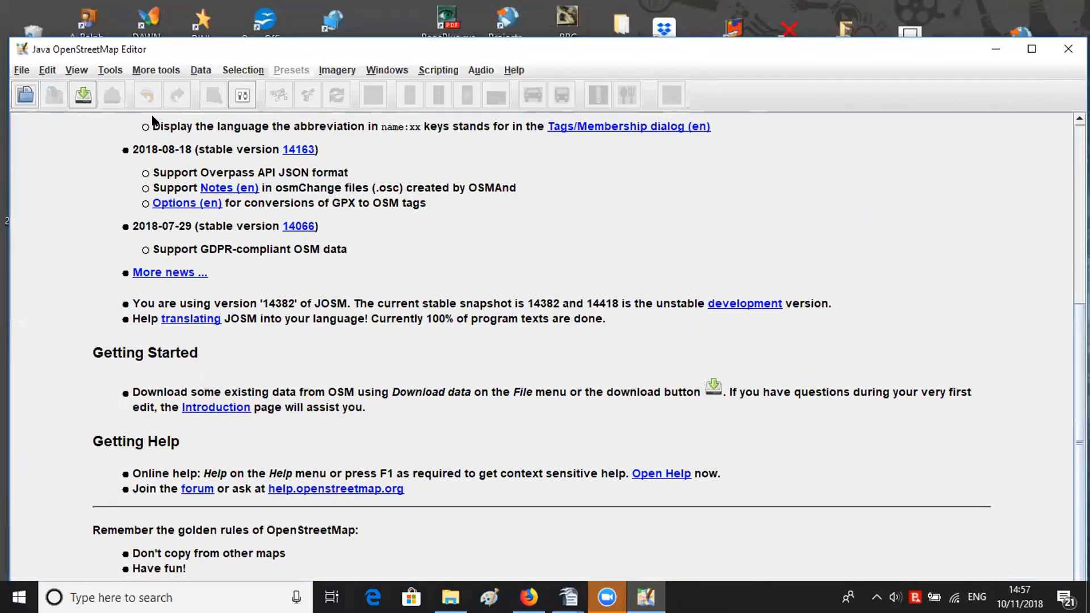
- Open the OSM data download dialog and bring its map from Venezuela to the Lilongwe area in Malawi
left_click(84, 96)
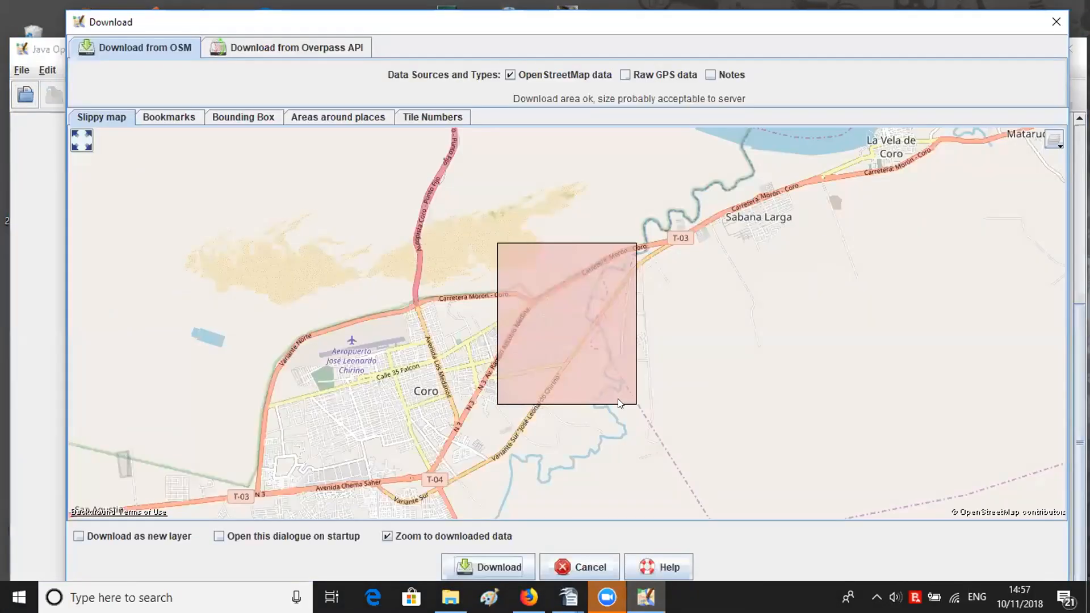
scroll(630, 372, "down", 3)
scroll(599, 268, "down", 3)
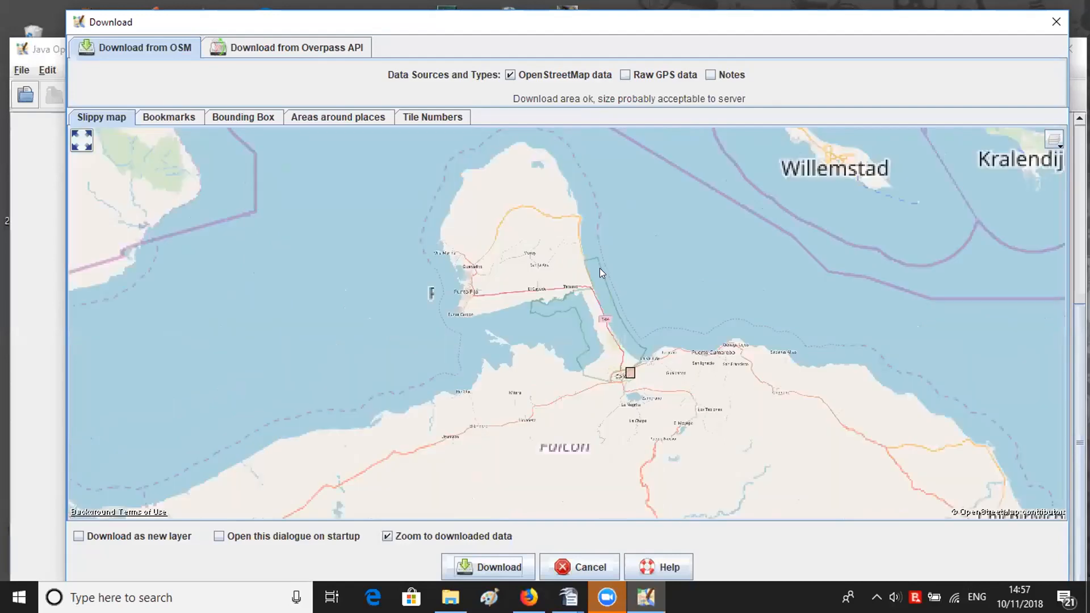
left_click_drag(758, 376, 689, 196)
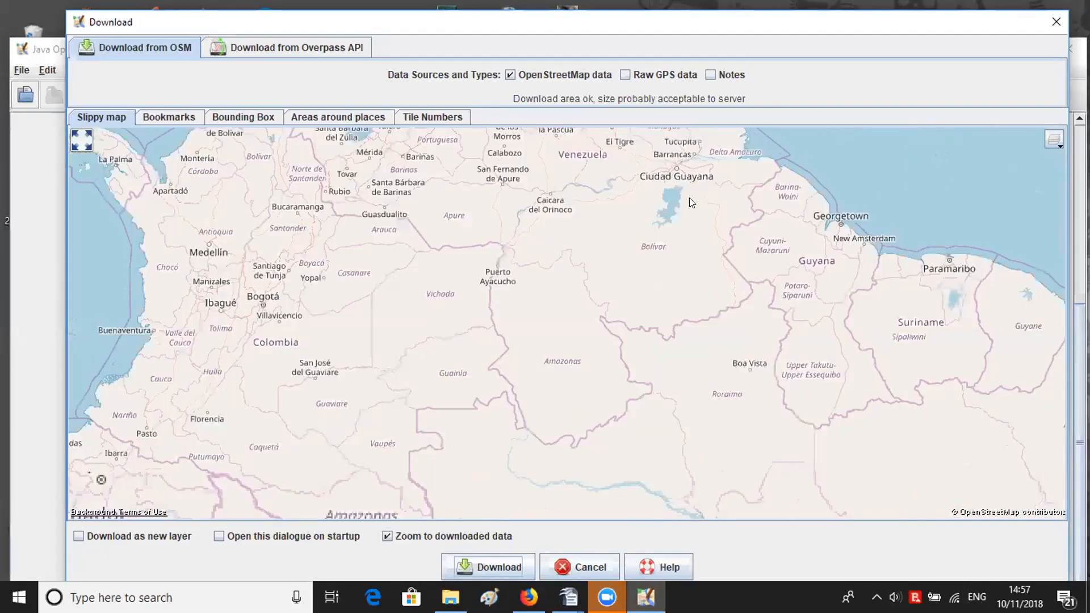
scroll(545, 266, "down", 4)
scroll(625, 249, "up", 1)
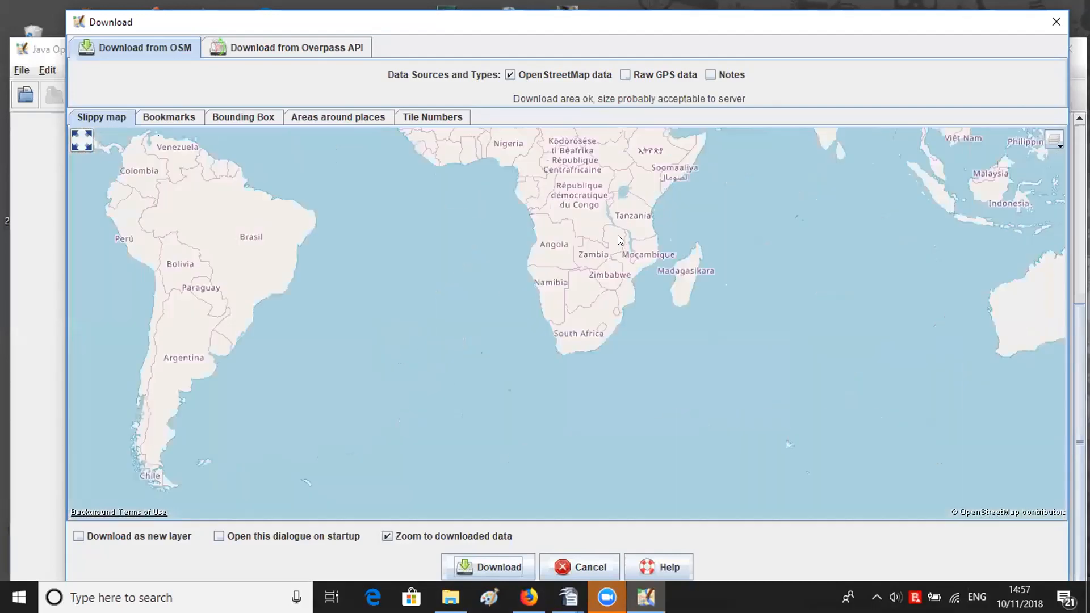
scroll(605, 312, "up", 2)
scroll(666, 275, "up", 2)
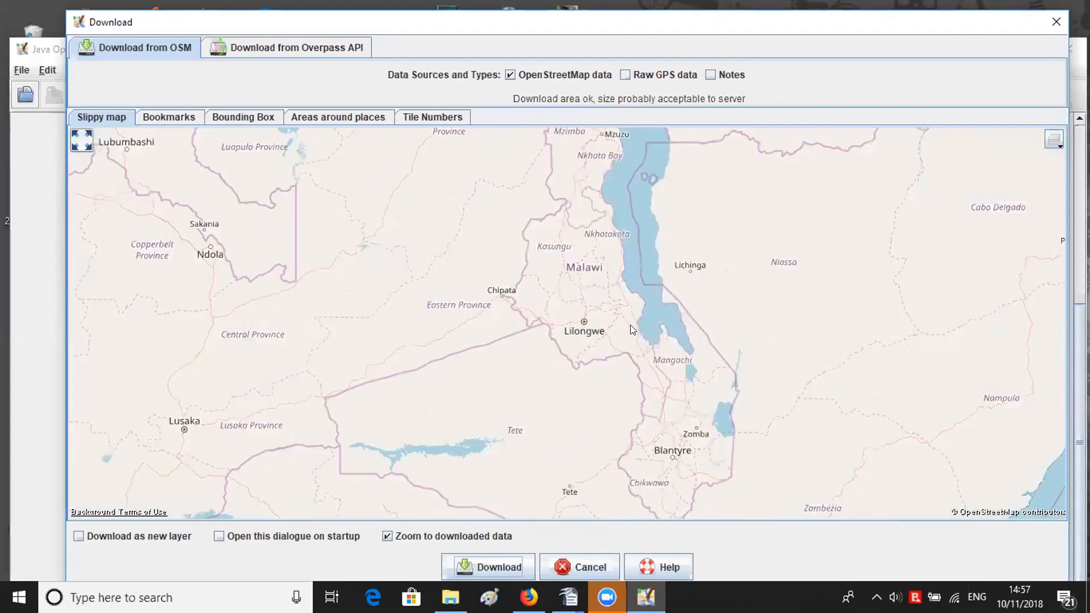
scroll(626, 333, "up", 1)
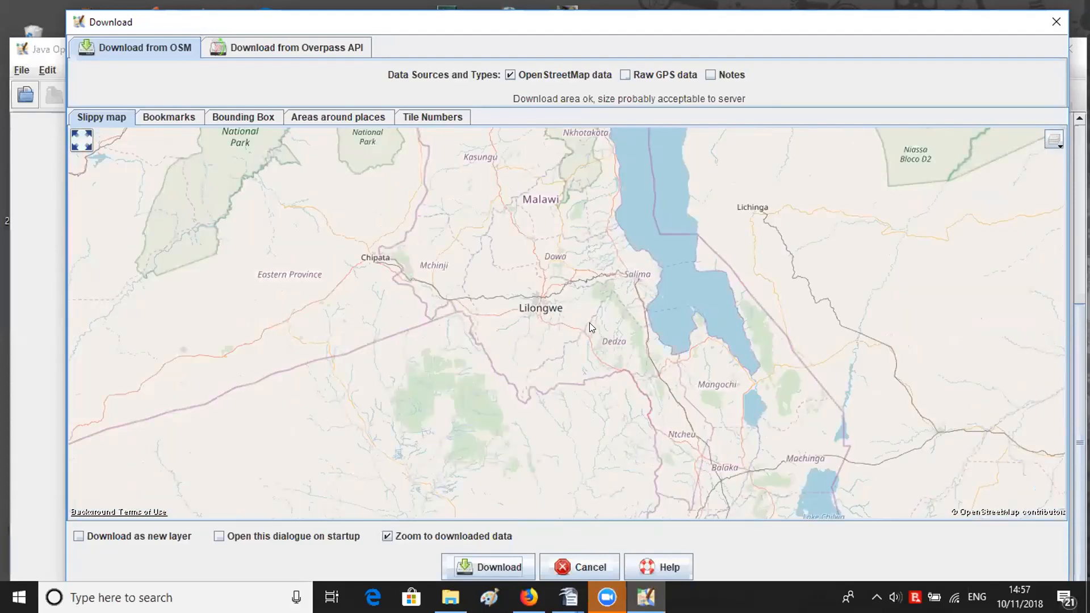
scroll(577, 300, "up", 2)
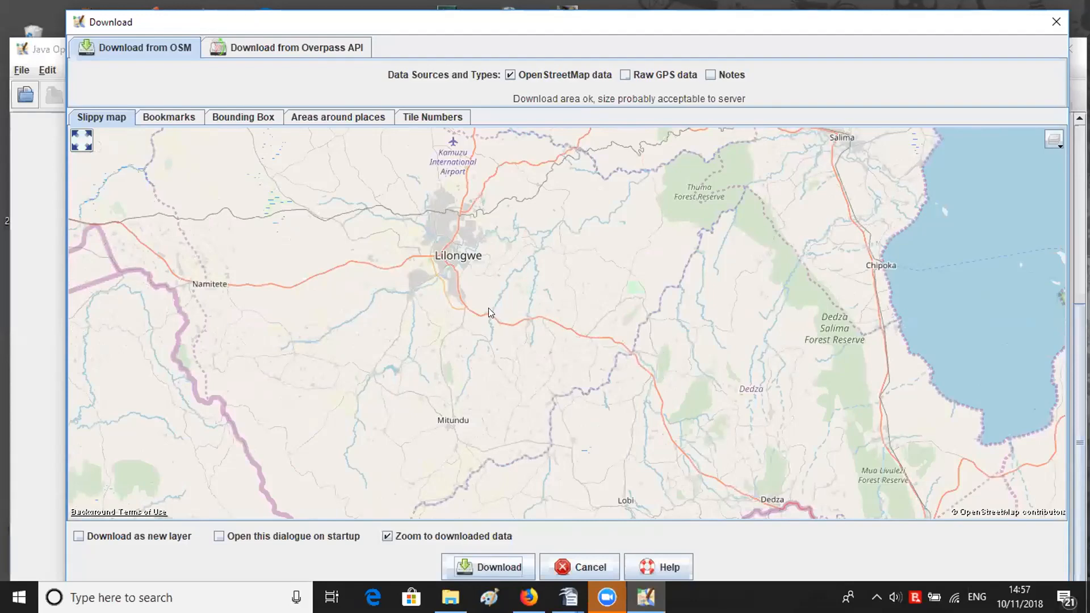
- Examine the countryside east of Lilongwe around Zowe on the download map for an area to map
scroll(539, 323, "up", 1)
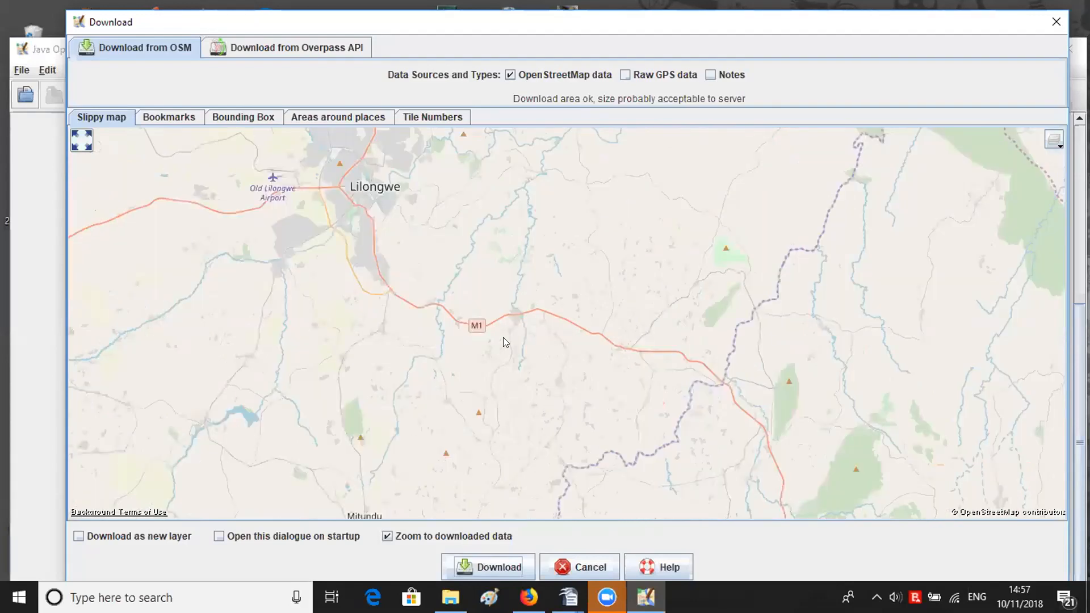
scroll(552, 311, "up", 1)
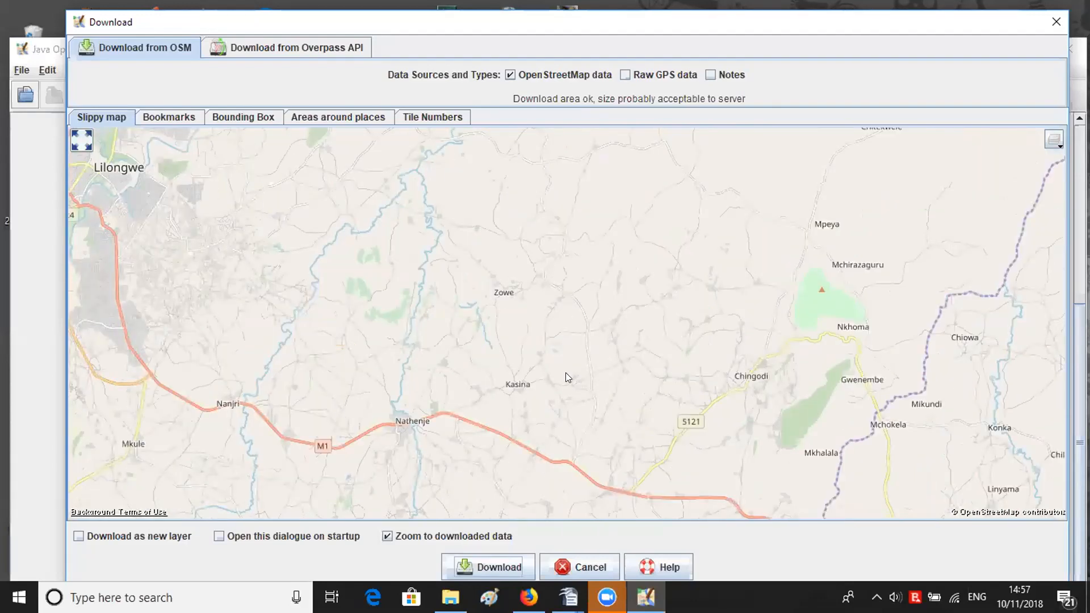
left_click_drag(565, 372, 568, 415)
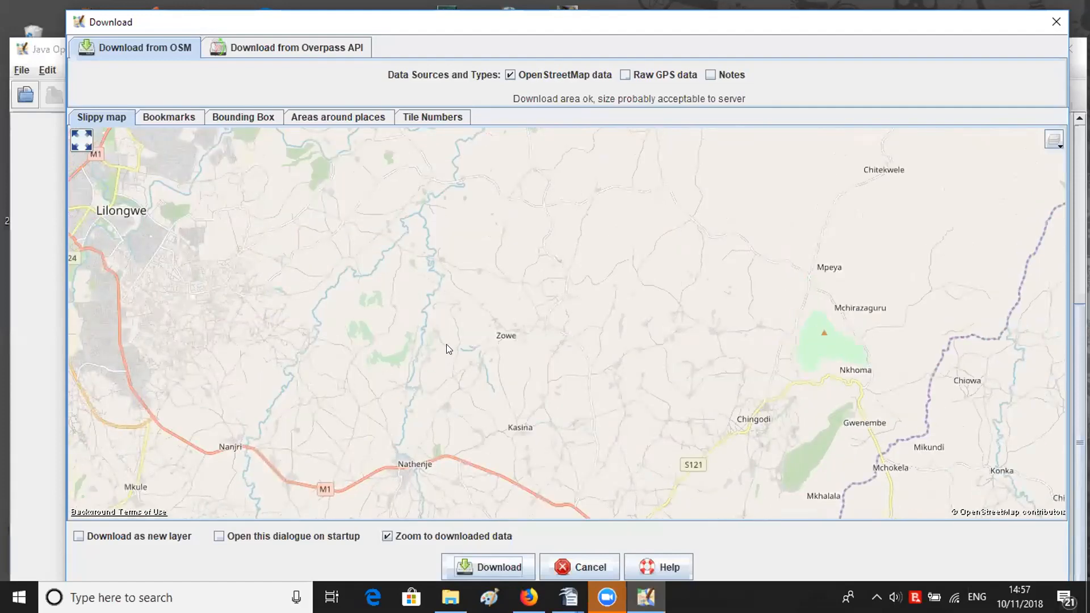
scroll(446, 344, "up", 1)
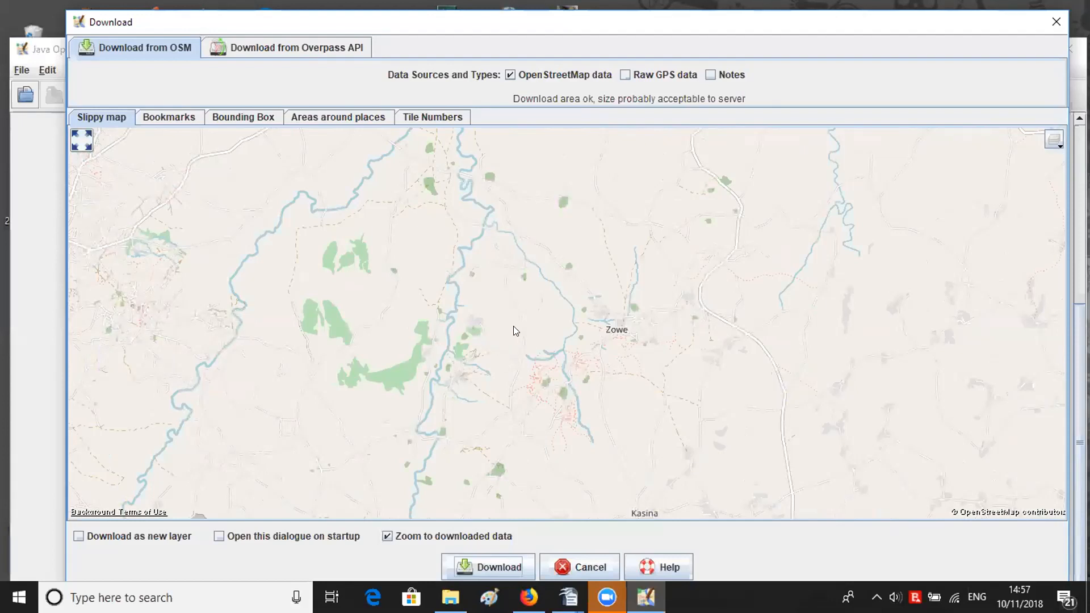
left_click_drag(514, 327, 524, 378)
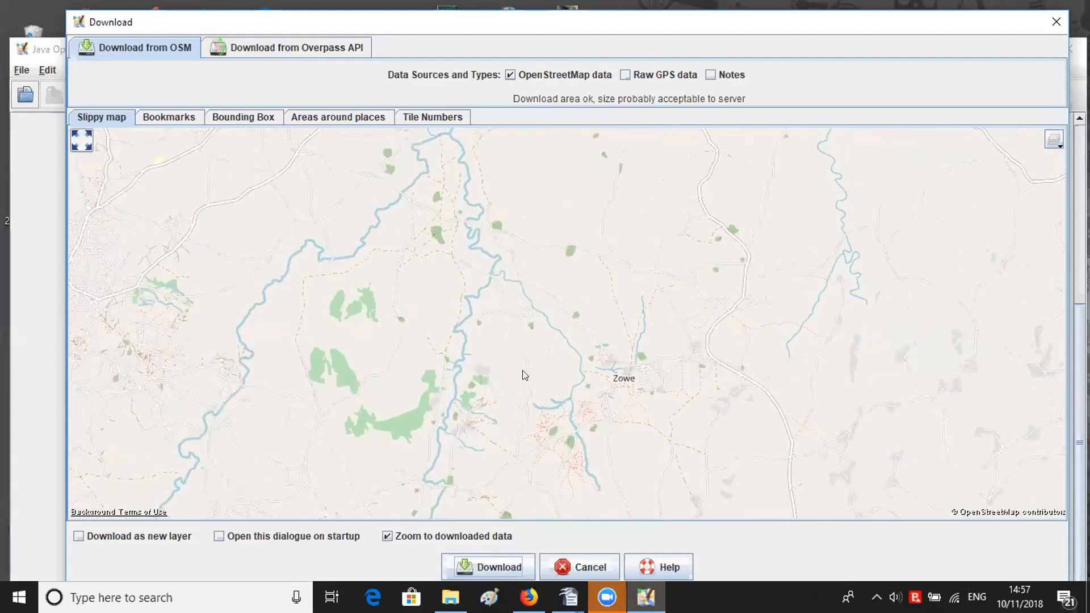
scroll(488, 346, "down", 2)
scroll(537, 269, "up", 1)
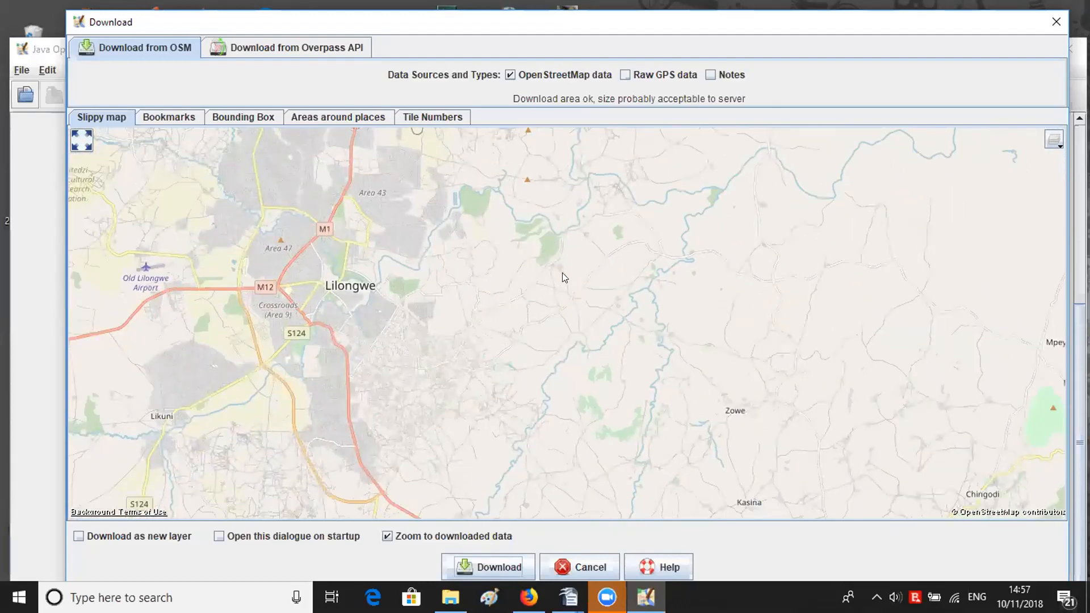
scroll(555, 276, "down", 1)
scroll(644, 324, "up", 1)
left_click_drag(628, 345, 554, 359)
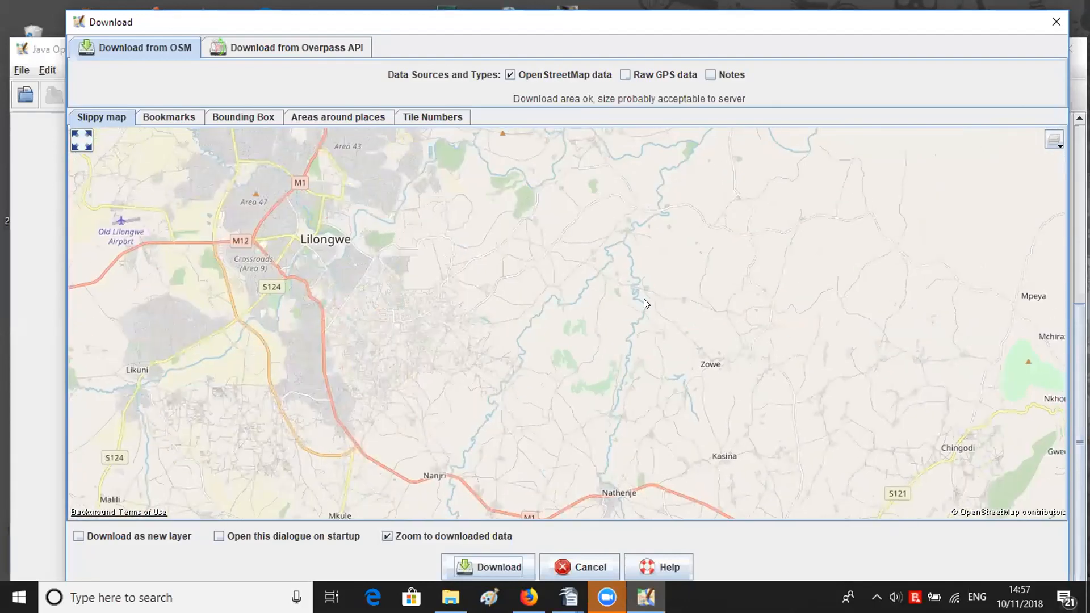
scroll(646, 300, "up", 1)
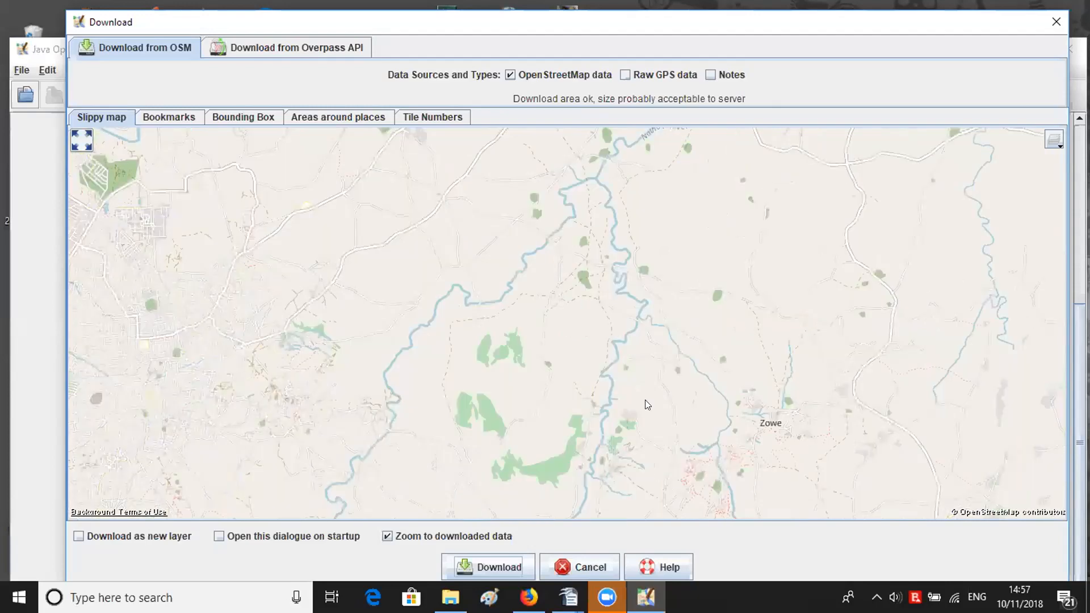
scroll(645, 400, "up", 1)
left_click_drag(644, 354, 624, 374)
left_click_drag(680, 237, 679, 332)
left_click_drag(675, 285, 541, 359)
scroll(653, 289, "down", 1)
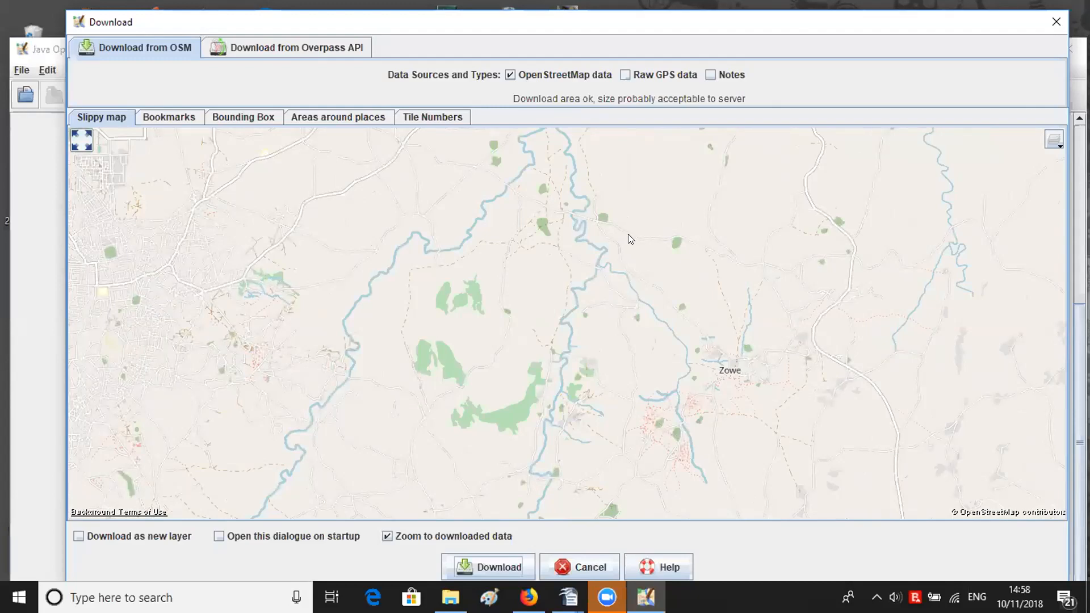
scroll(687, 333, "down", 1)
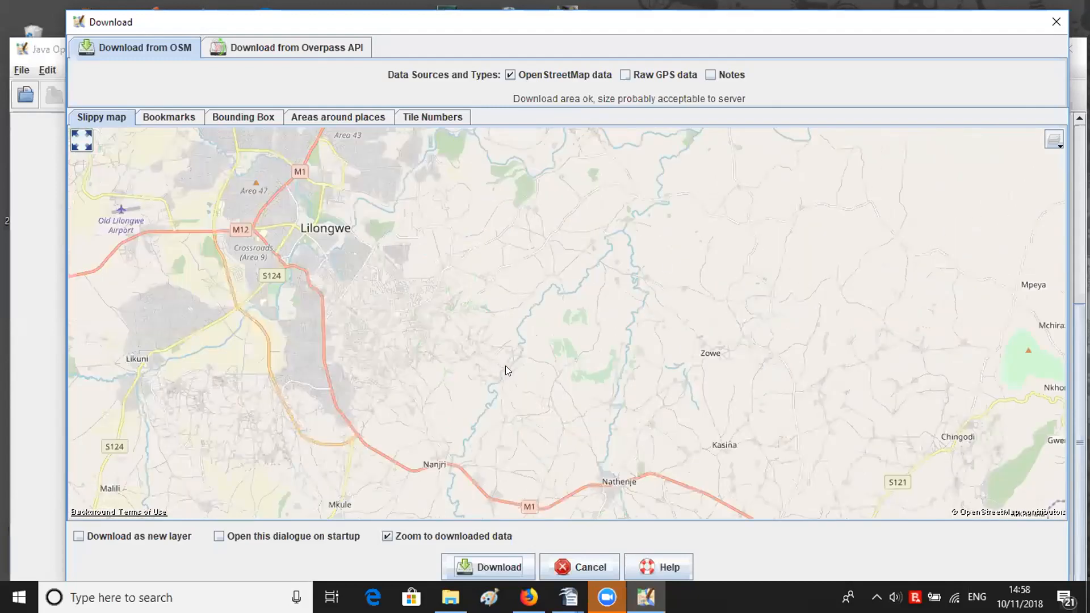
scroll(553, 388, "down", 2)
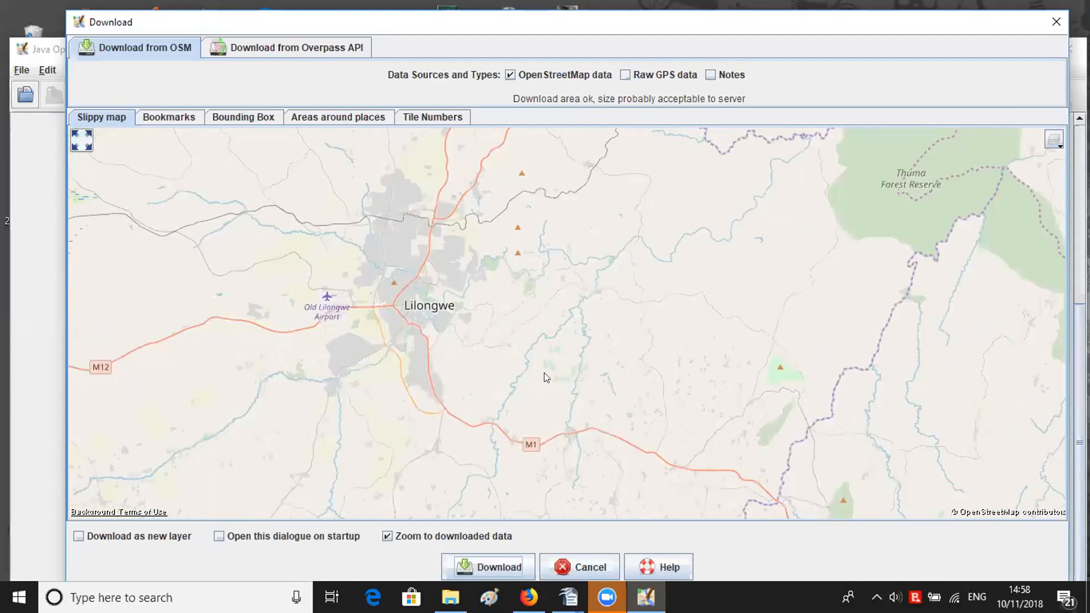
- Select a rectangular area just north of Khombe, west of the Dedza Salima Forest Reserve, and download its OpenStreetMap data
left_click_drag(561, 361, 505, 334)
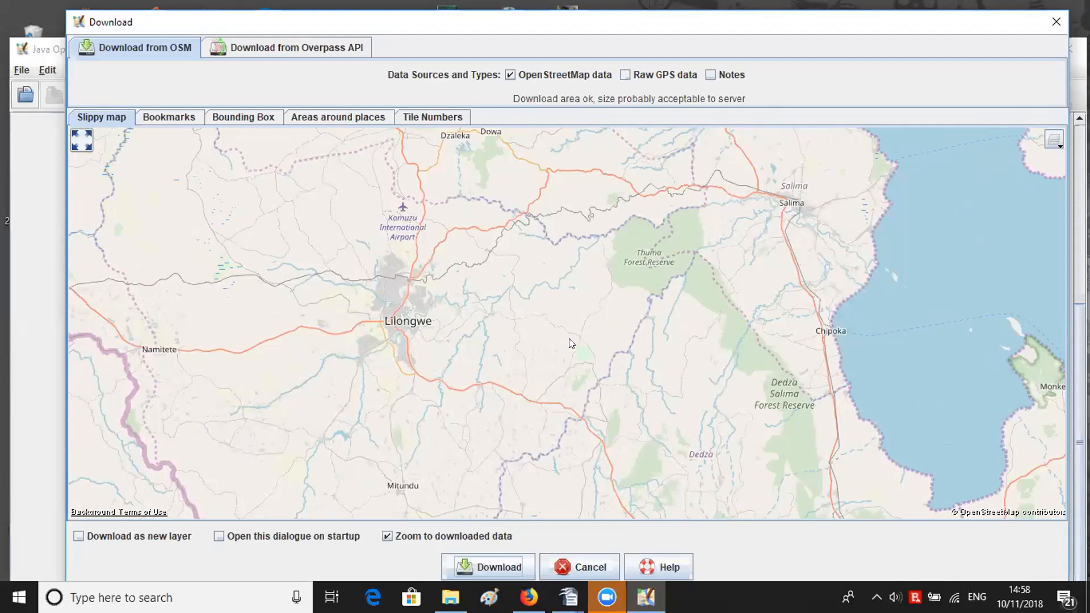
scroll(569, 339, "down", 1)
left_click_drag(570, 338, 545, 271)
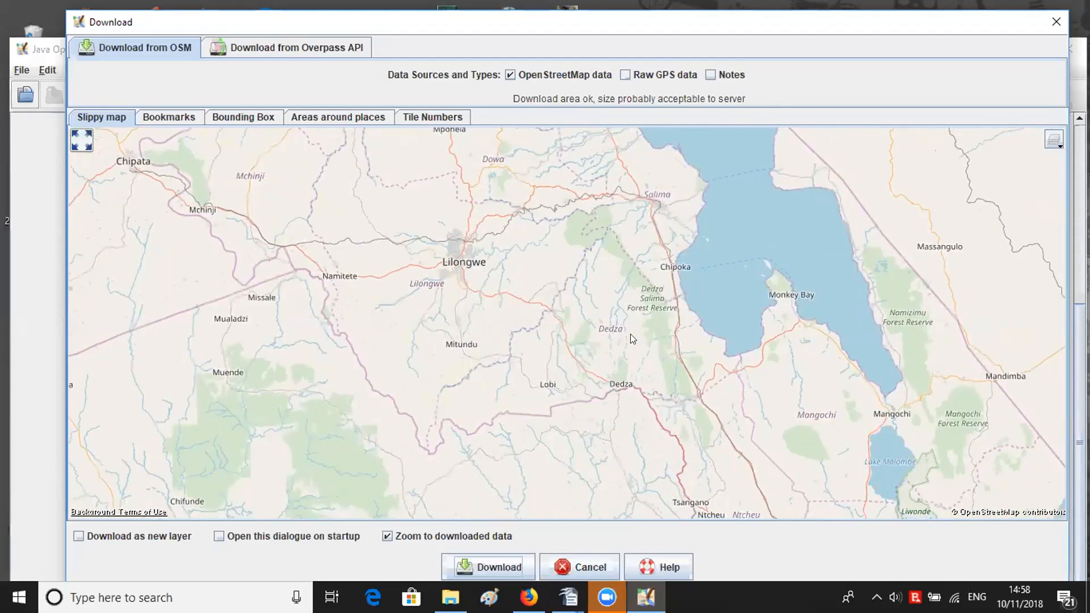
left_click_drag(761, 398, 641, 335)
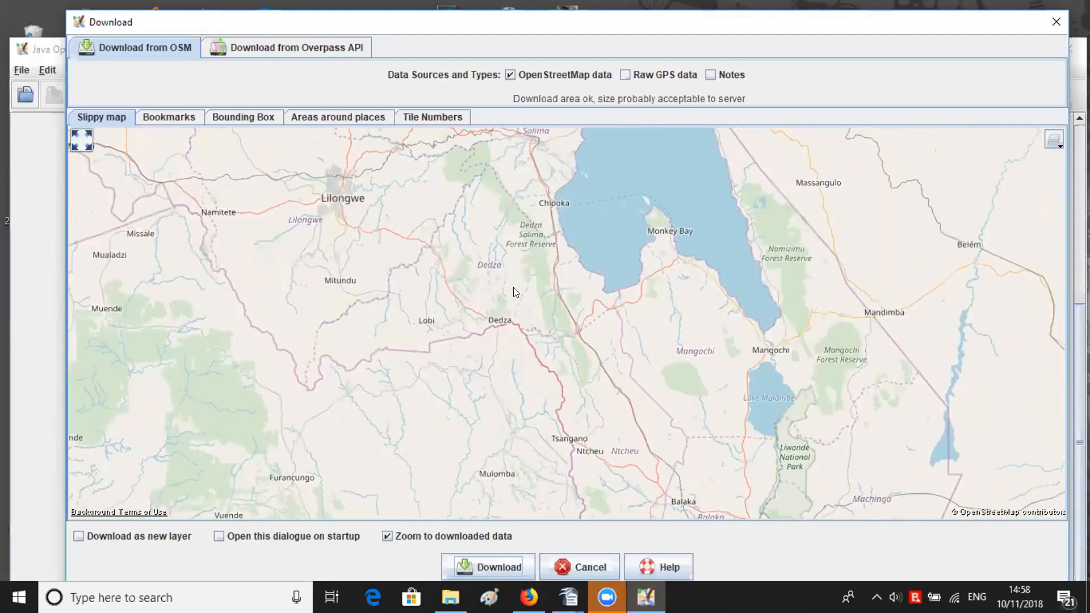
scroll(503, 273, "up", 1)
scroll(509, 273, "up", 1)
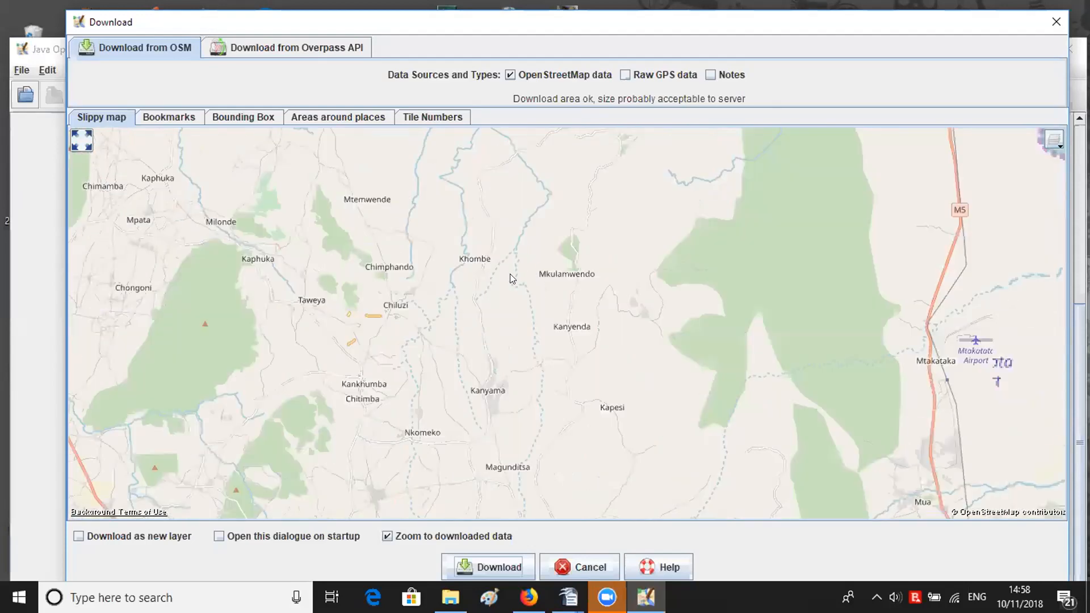
left_click_drag(511, 271, 603, 425)
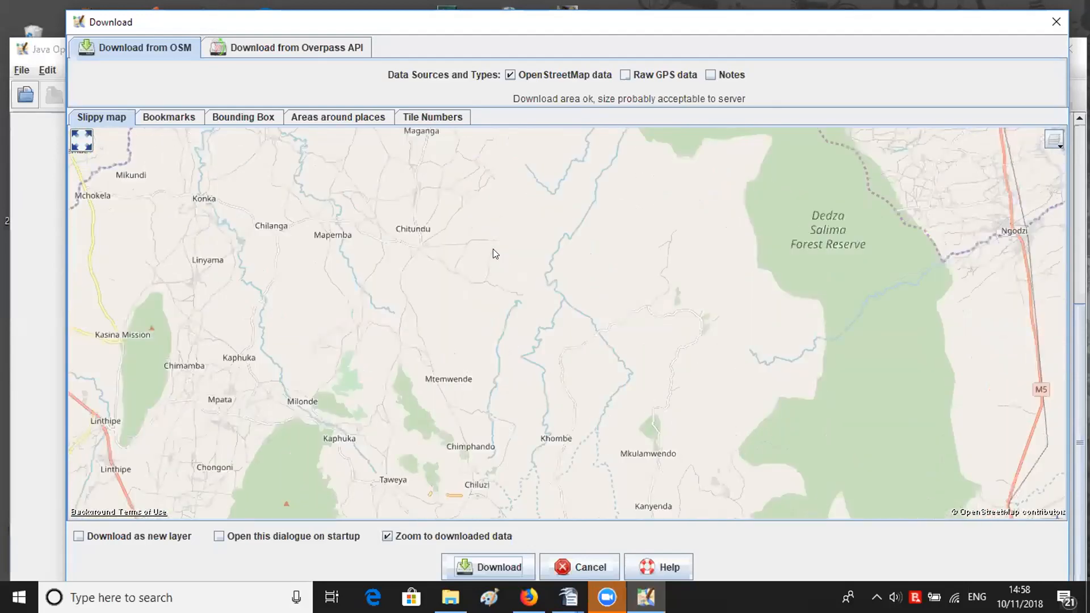
left_click_drag(491, 256, 607, 388)
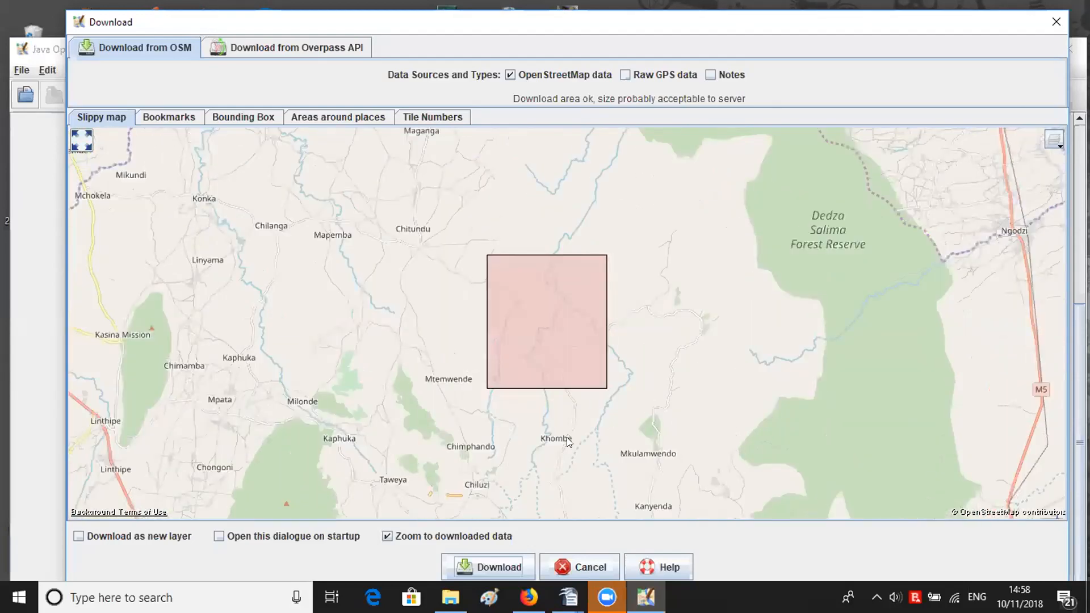
left_click(505, 567)
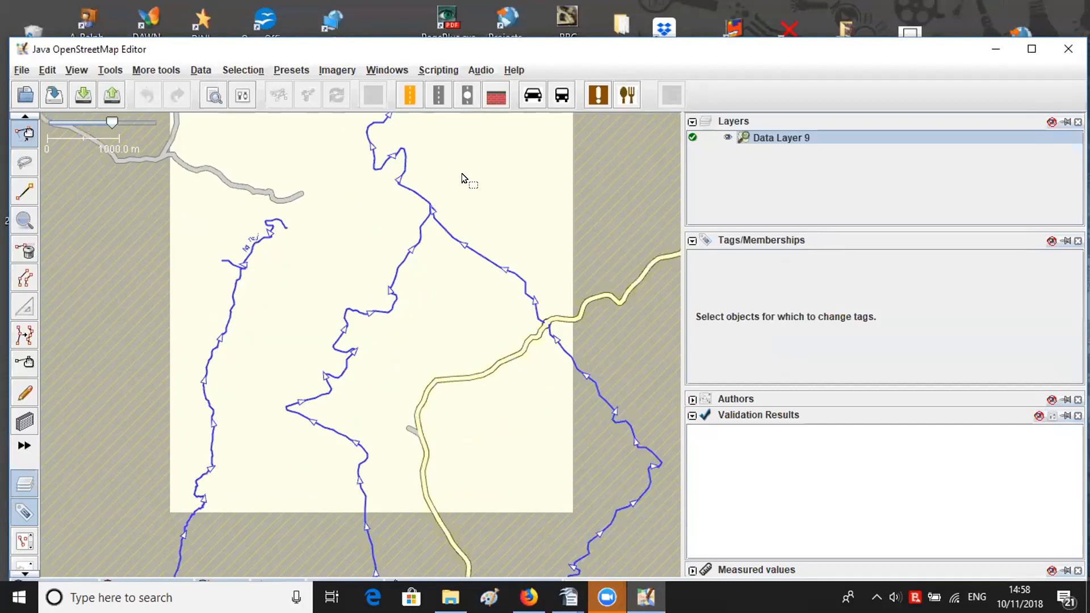
- Add the Bing aerial imagery as a background layer for the downloaded area
left_click(338, 71)
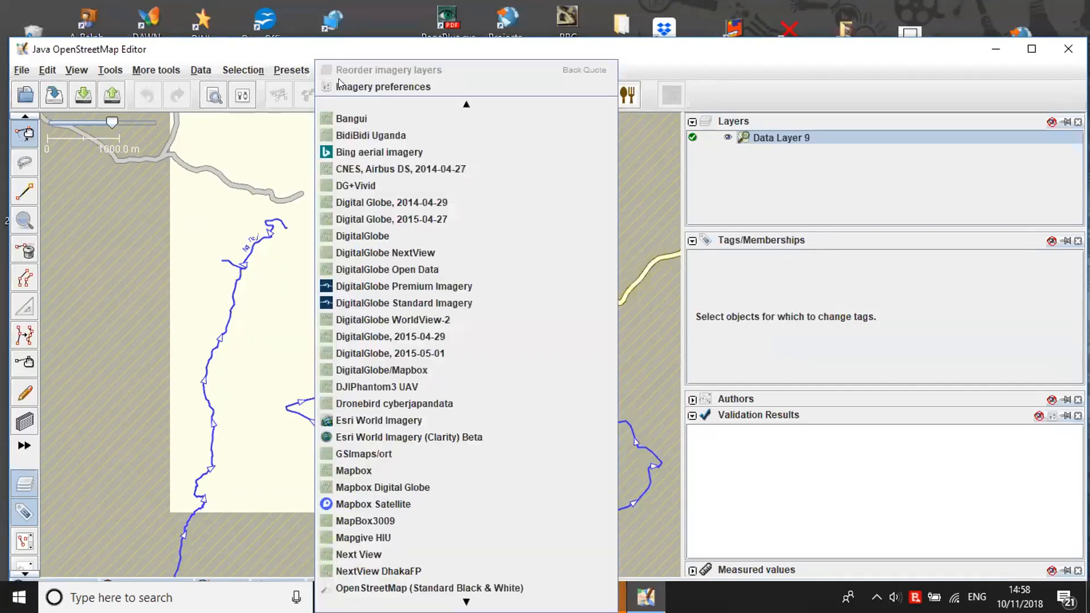
left_click(364, 151)
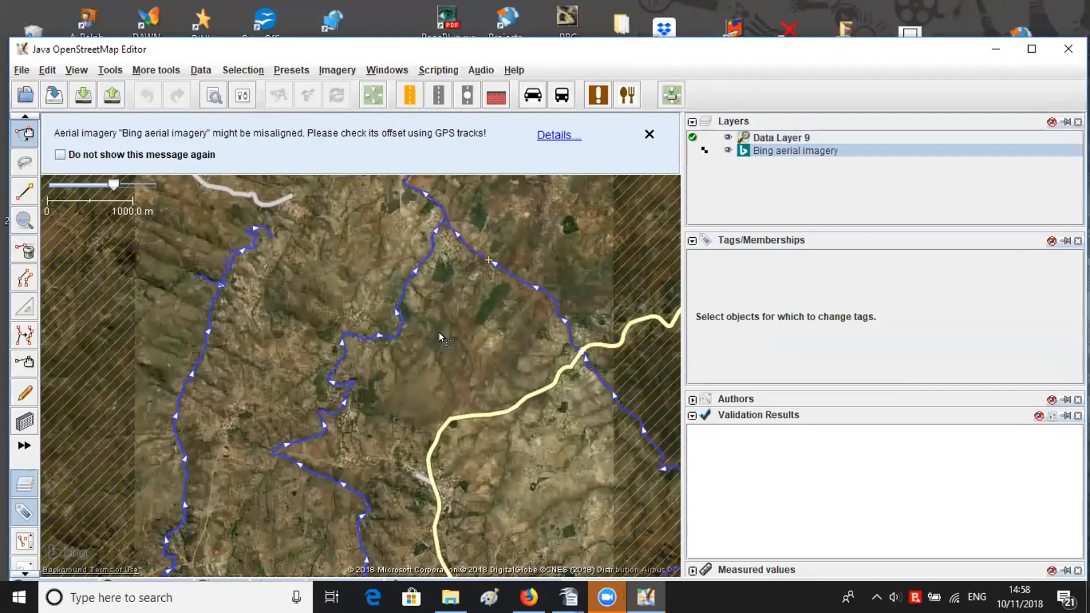
- Examine the imagery of the downloaded area, following the central winding river past the villages along its banks
left_click_drag(473, 361, 421, 226)
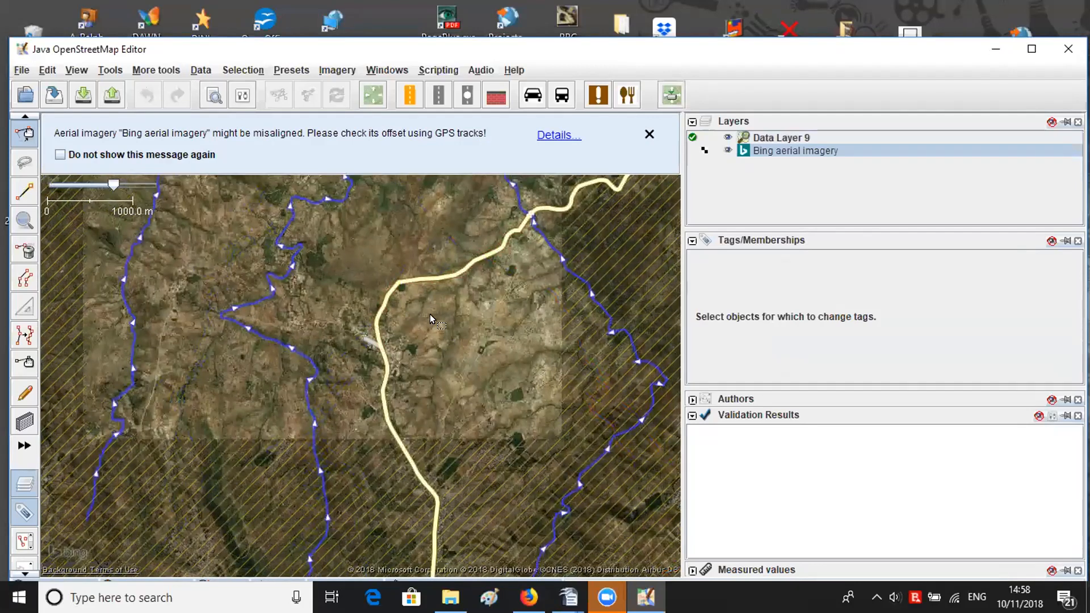
left_click_drag(330, 224, 440, 324)
scroll(347, 306, "up", 2)
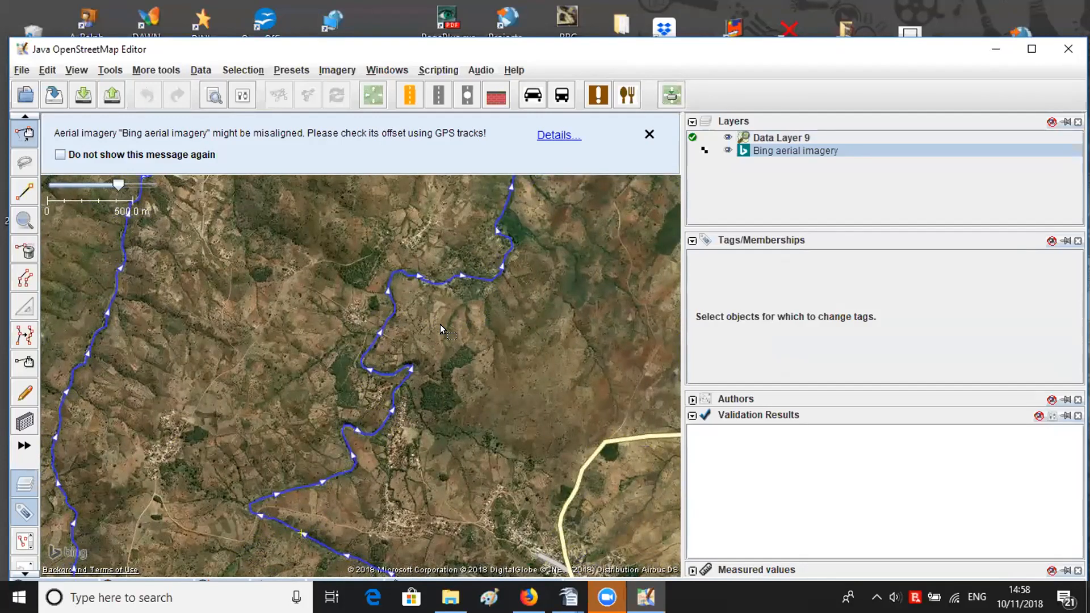
left_click_drag(421, 322, 415, 267)
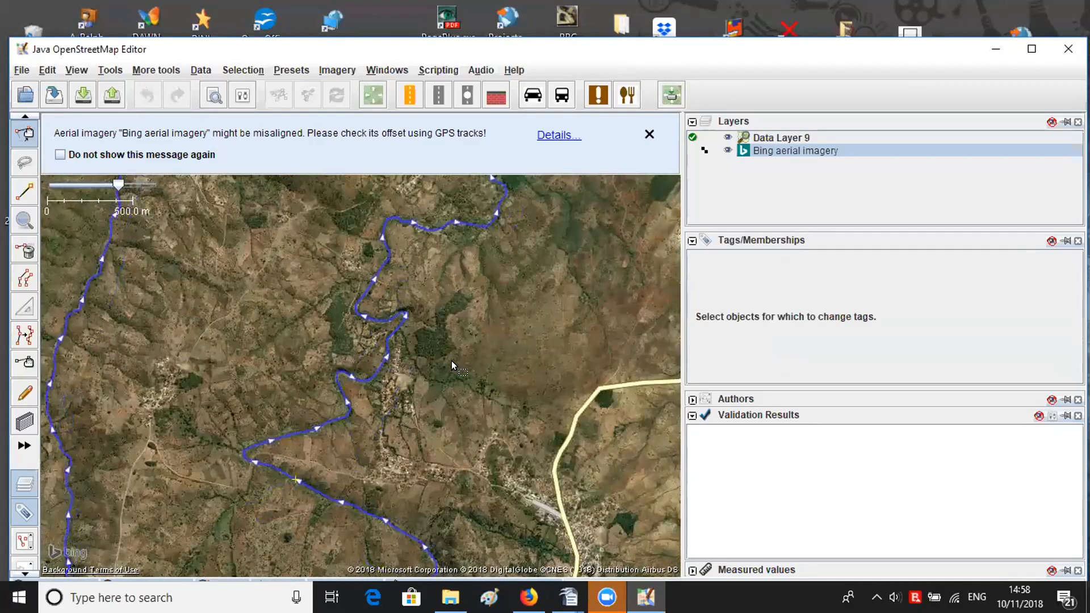
mouse_move(452, 365)
left_mouse_down()
mouse_move(415, 303)
mouse_move(416, 321)
mouse_move(467, 352)
left_mouse_up()
left_click_drag(429, 185, 467, 312)
scroll(461, 302, "up", 2)
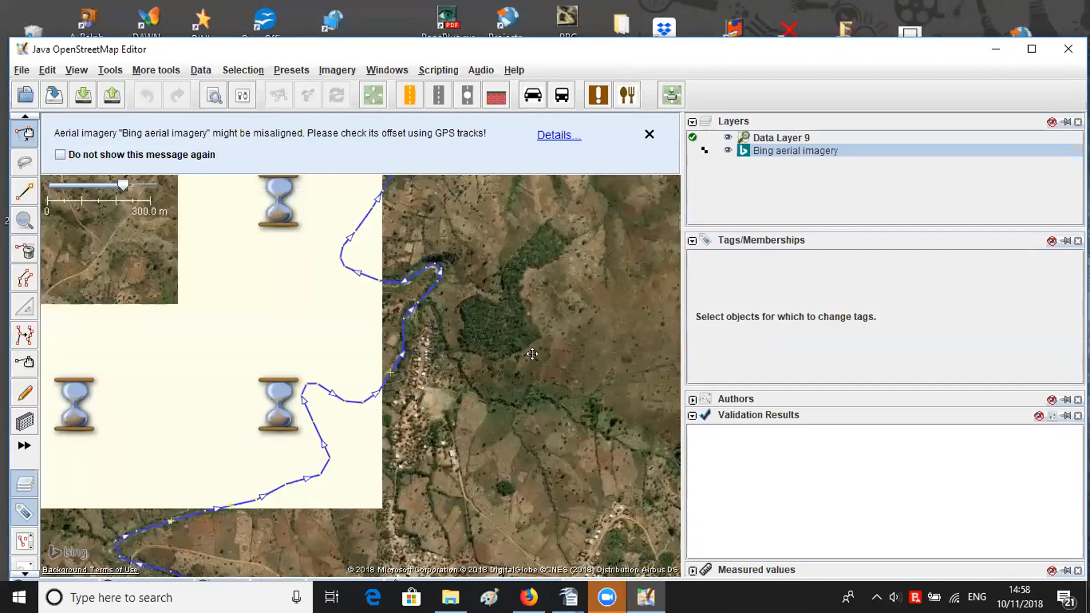
left_click_drag(458, 346, 482, 361)
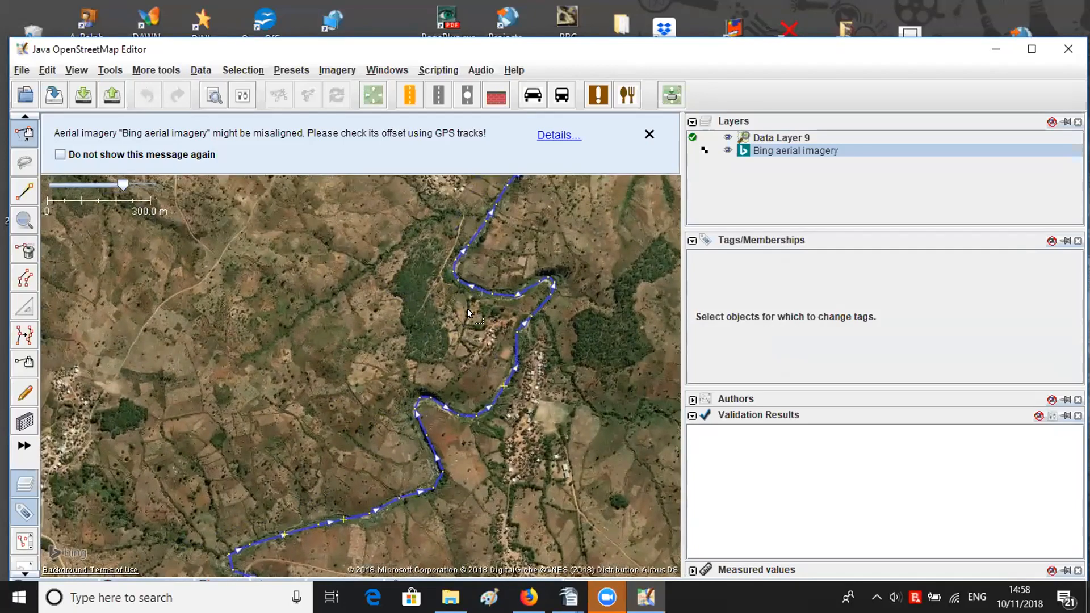
scroll(467, 342, "up", 2)
left_click_drag(476, 233, 434, 450)
left_click_drag(441, 273, 386, 497)
left_click_drag(433, 319, 415, 363)
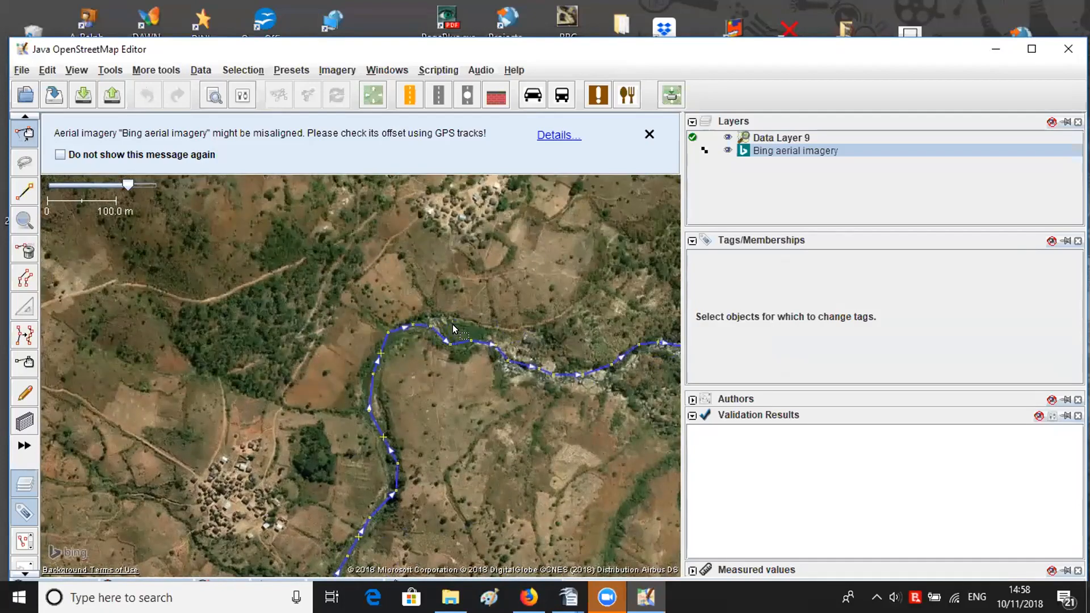
- Examine the river bend and the rocky stretch east of it at close range, comparing the waterway line with the imagery
scroll(377, 322, "up", 2)
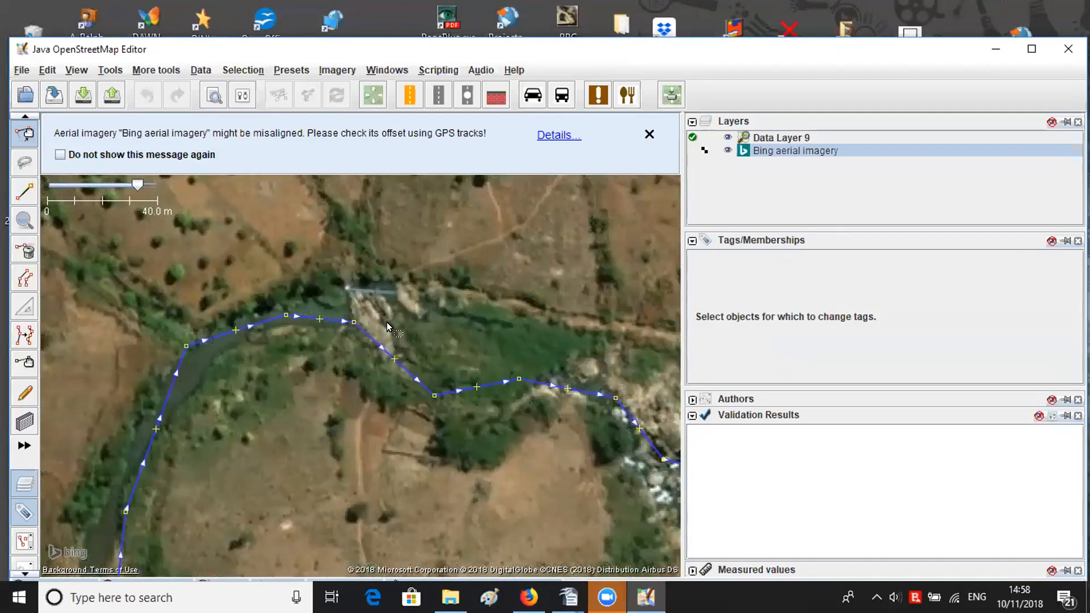
scroll(387, 321, "up", 2)
left_click_drag(391, 322, 351, 370)
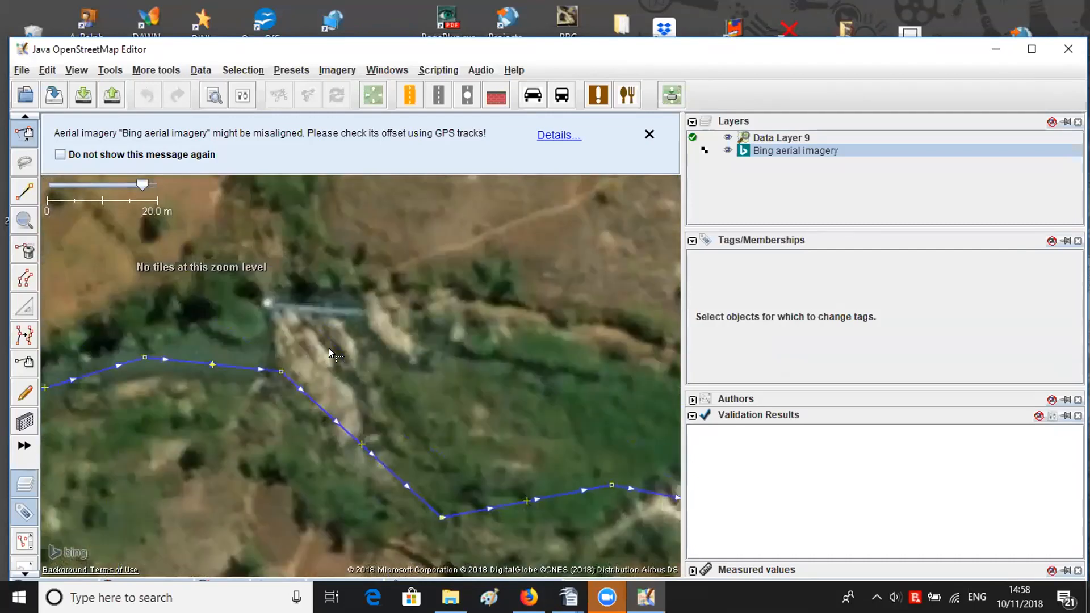
left_click_drag(428, 385, 186, 281)
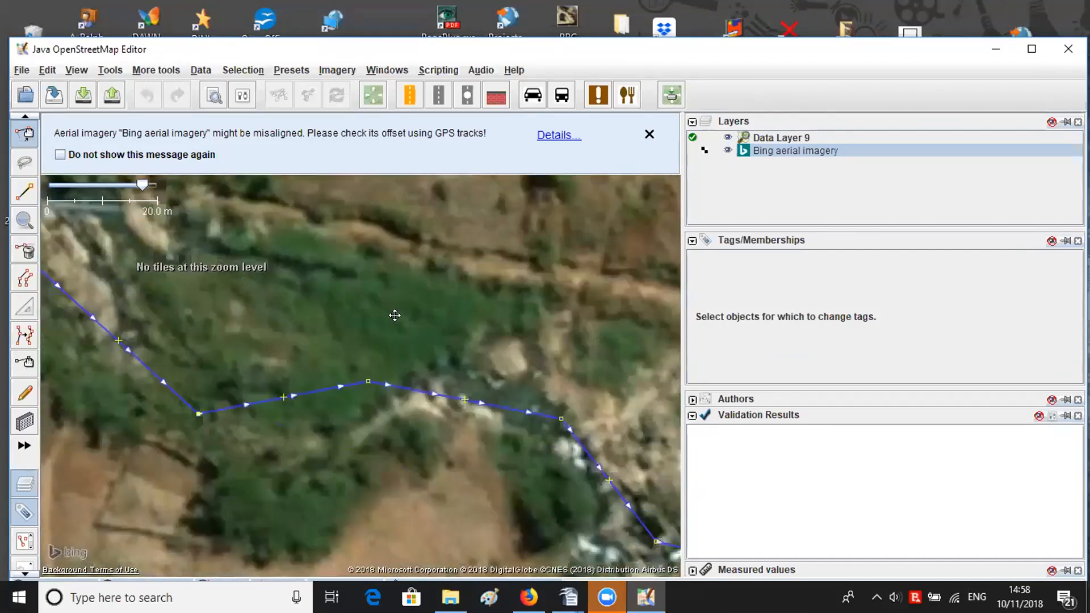
left_click_drag(396, 314, 115, 265)
scroll(417, 338, "down", 2)
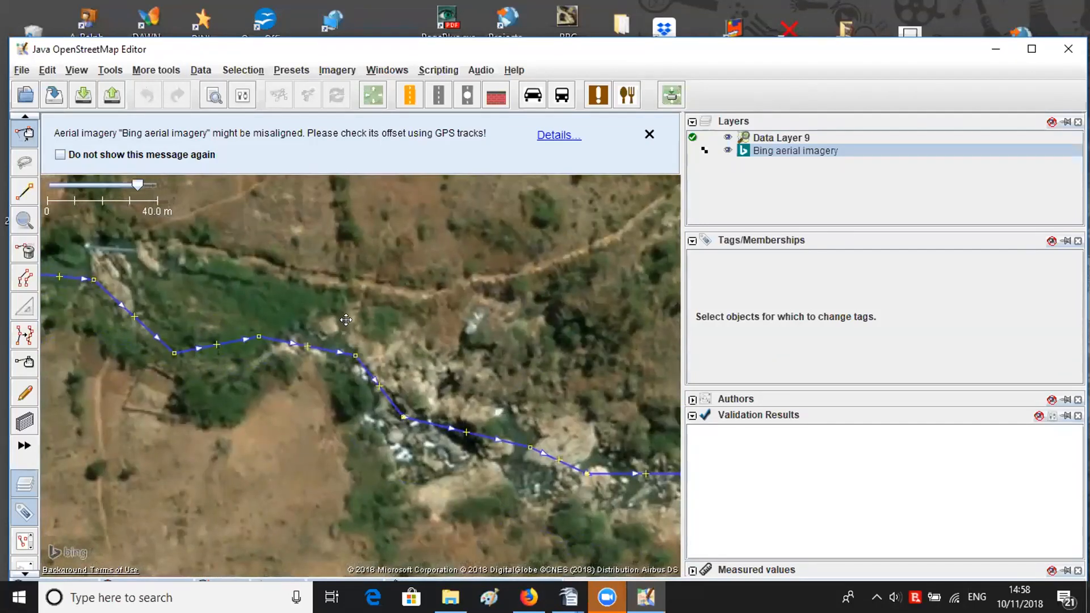
left_click_drag(343, 319, 359, 313)
- Follow the river southwest past the villages and examine the point where the dirt road crosses it at close range
left_click_drag(132, 239, 359, 348)
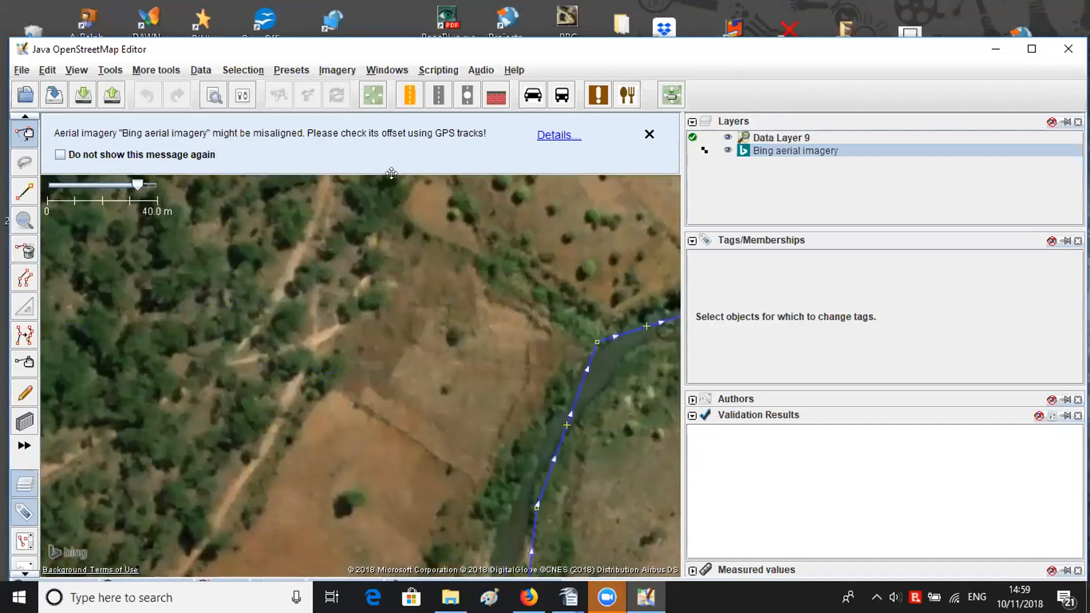
left_click_drag(266, 445, 320, 290)
scroll(371, 275, "down", 4)
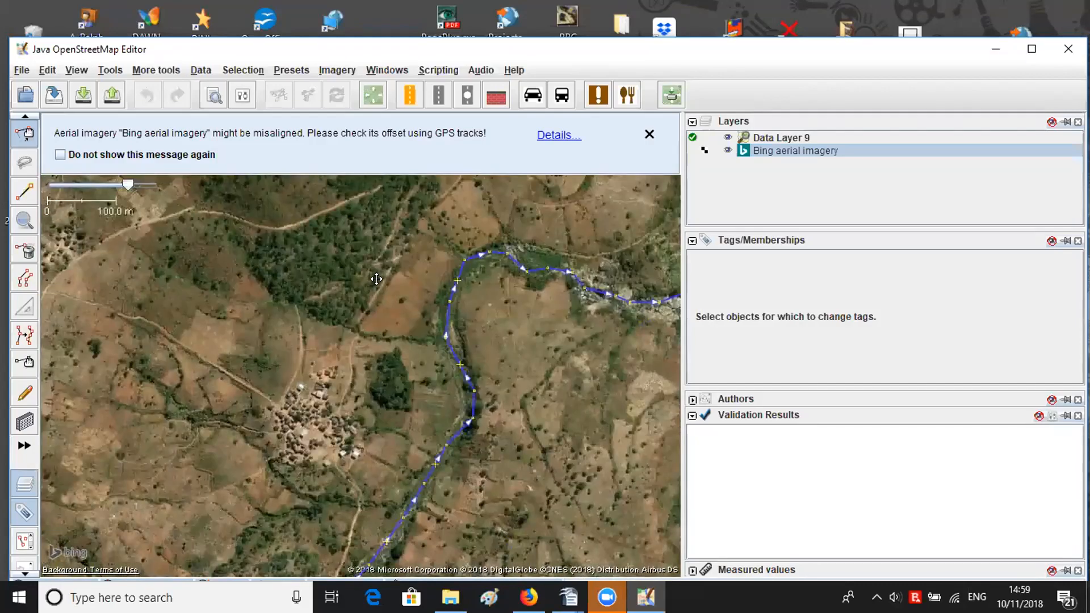
left_click_drag(345, 423, 366, 281)
right_click(390, 382)
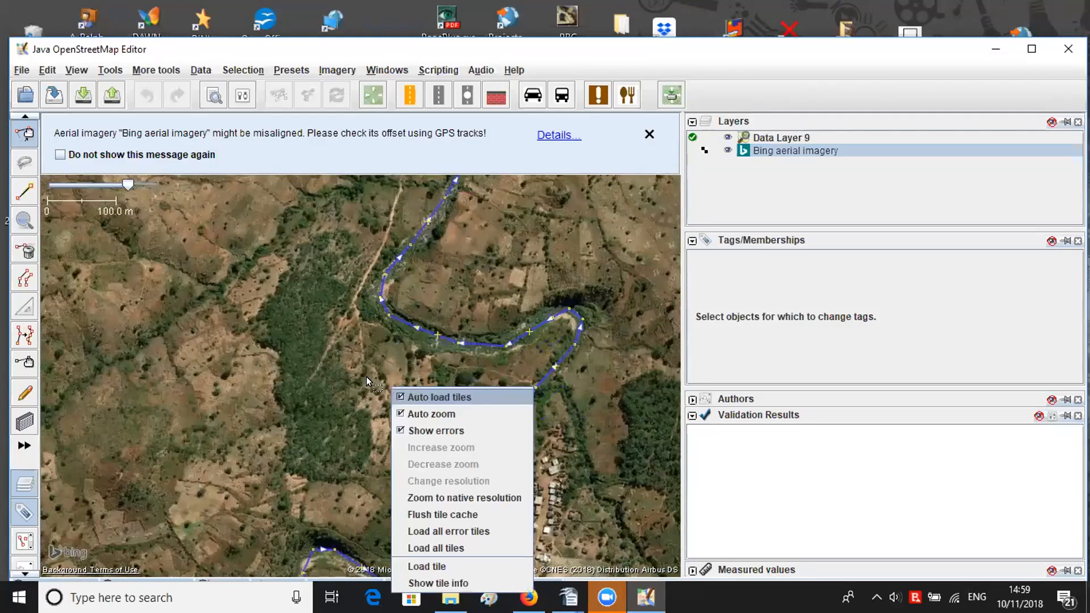
left_click_drag(390, 382, 440, 253)
left_click_drag(416, 369, 463, 235)
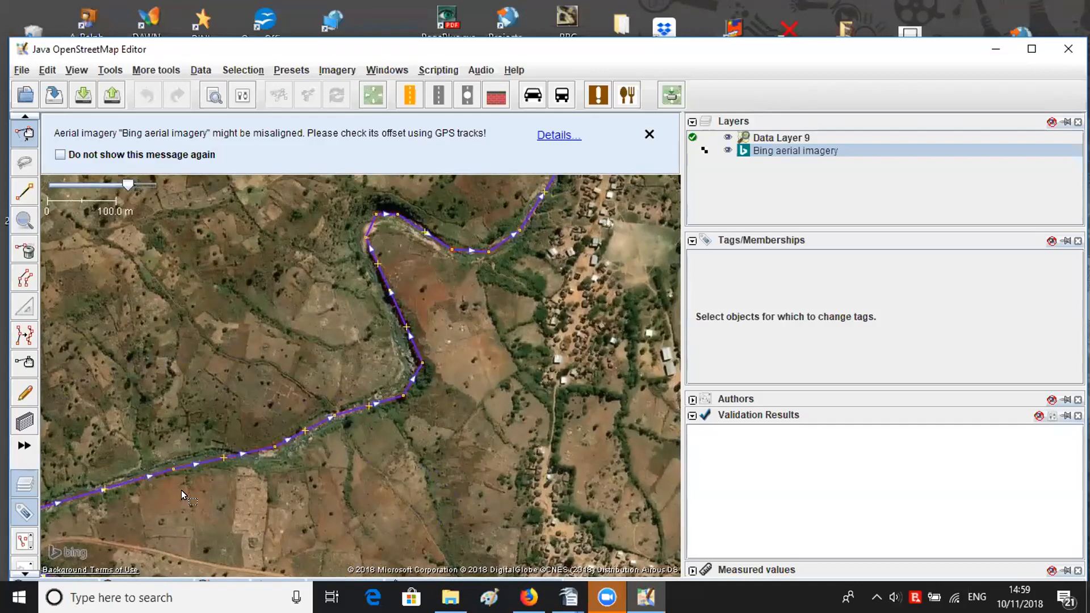
left_click_drag(182, 489, 481, 330)
scroll(373, 423, "up", 5)
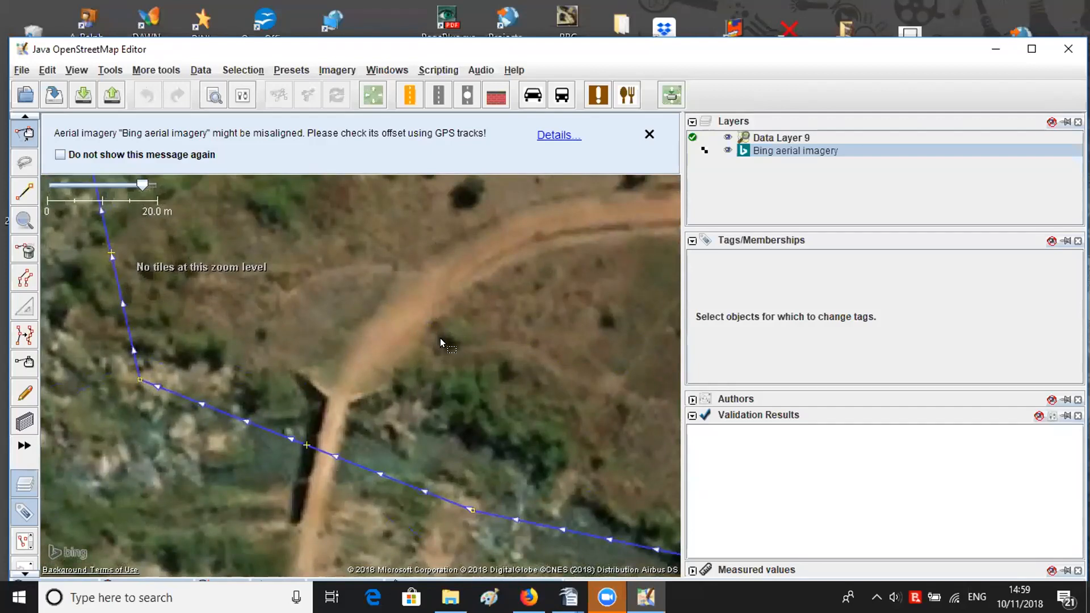
- Draw a way along the dirt road from the bend north of the river, across the bridge, to the straight stretch south of it
left_click_drag(443, 341, 464, 307)
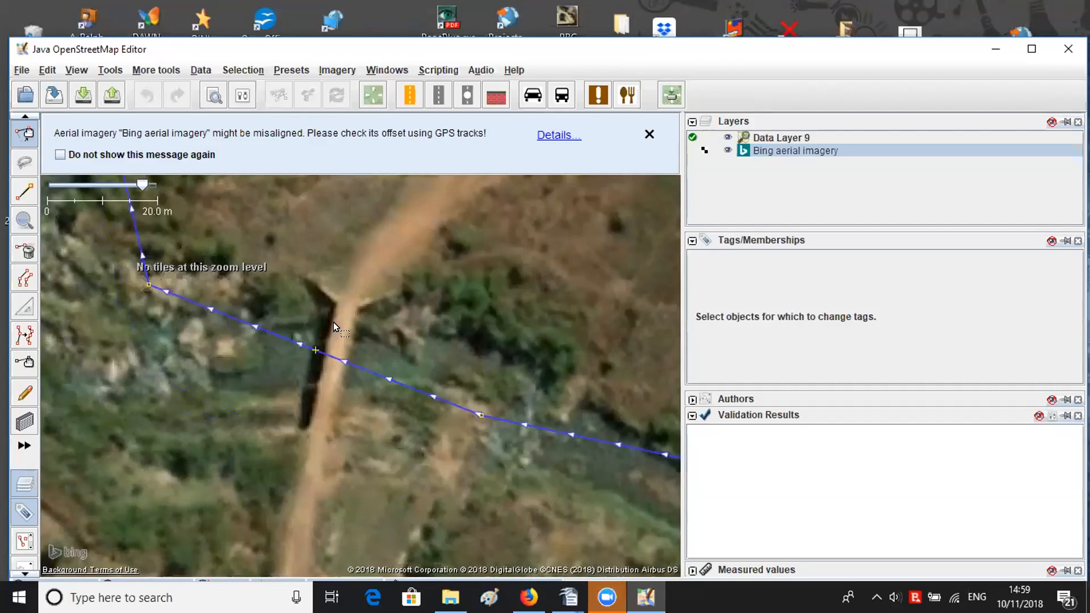
left_click_drag(335, 326, 371, 260)
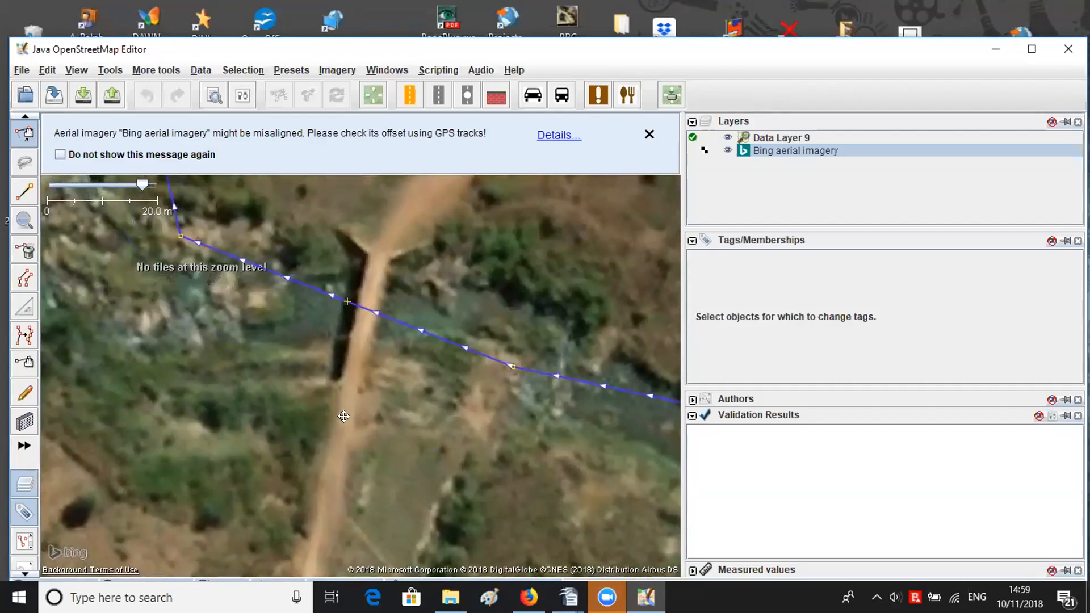
left_click_drag(346, 414, 346, 429)
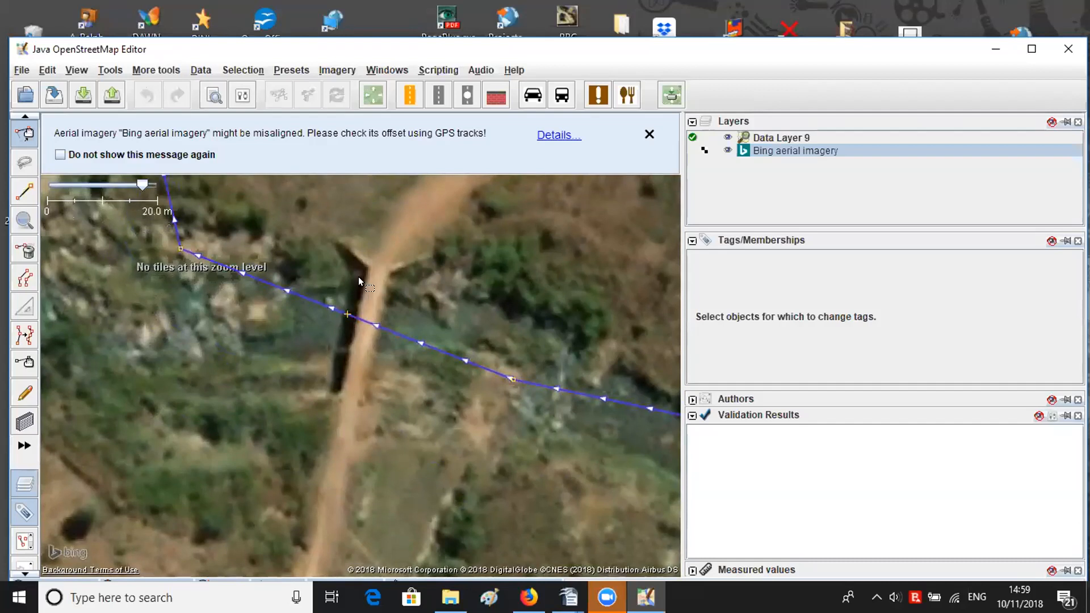
left_click_drag(340, 391, 273, 406)
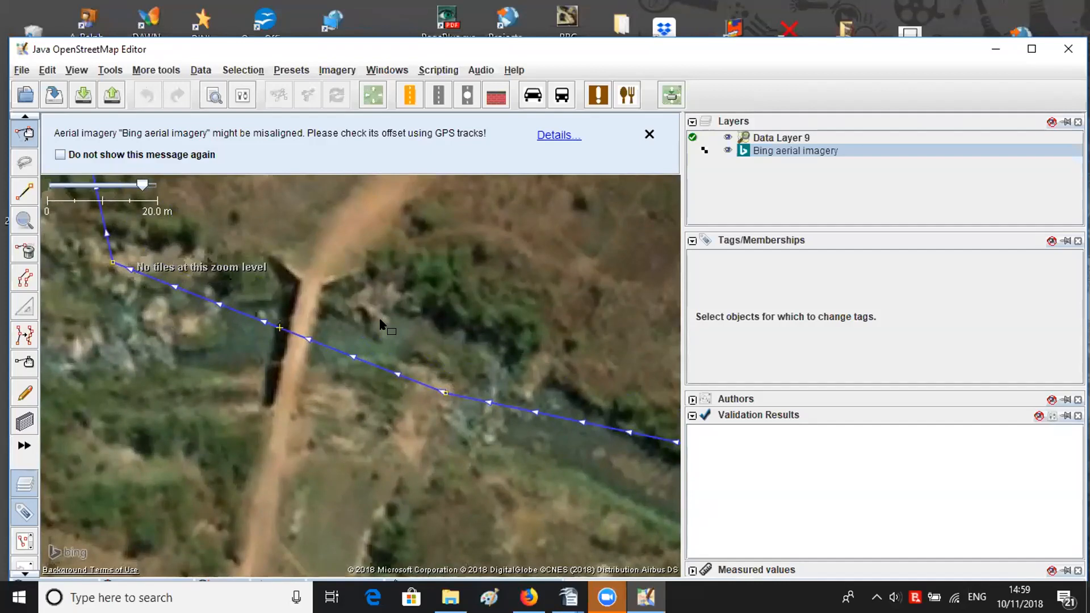
left_click_drag(386, 315, 397, 386)
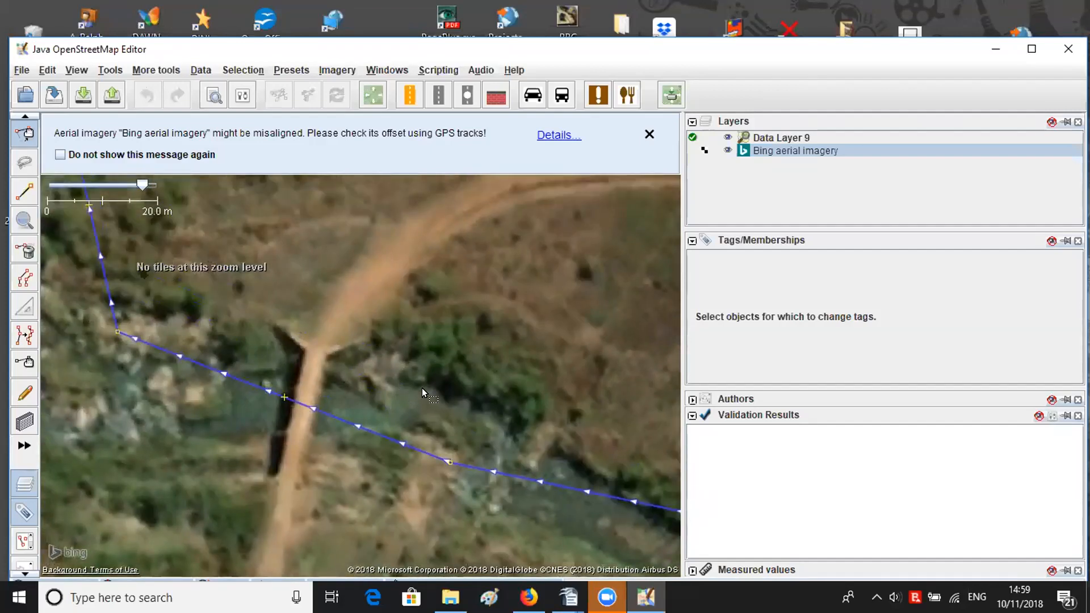
key("a")
left_click(420, 234)
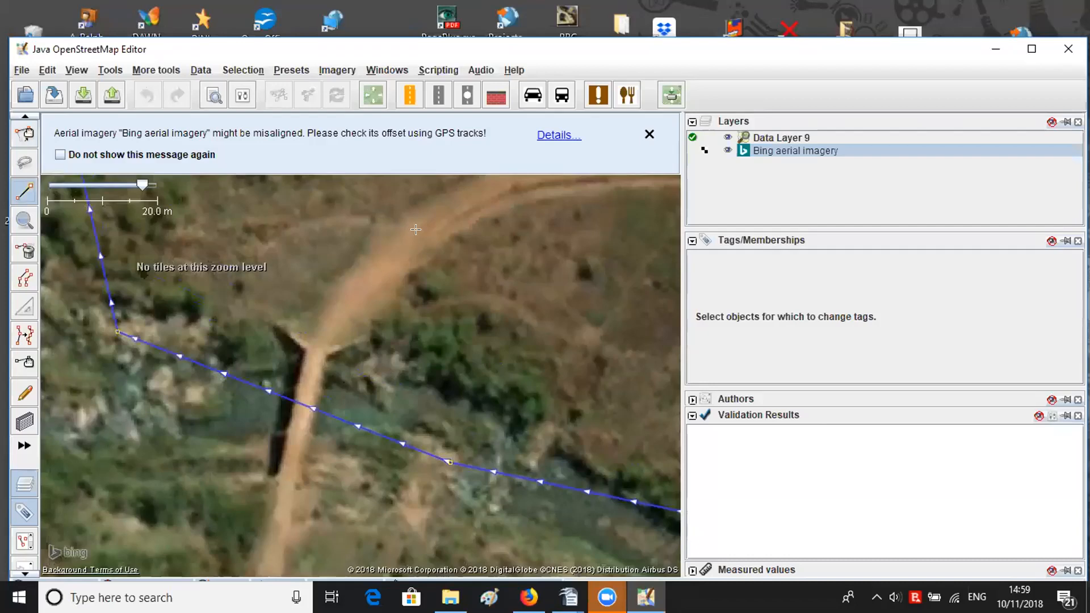
left_click(348, 287)
left_click(319, 343)
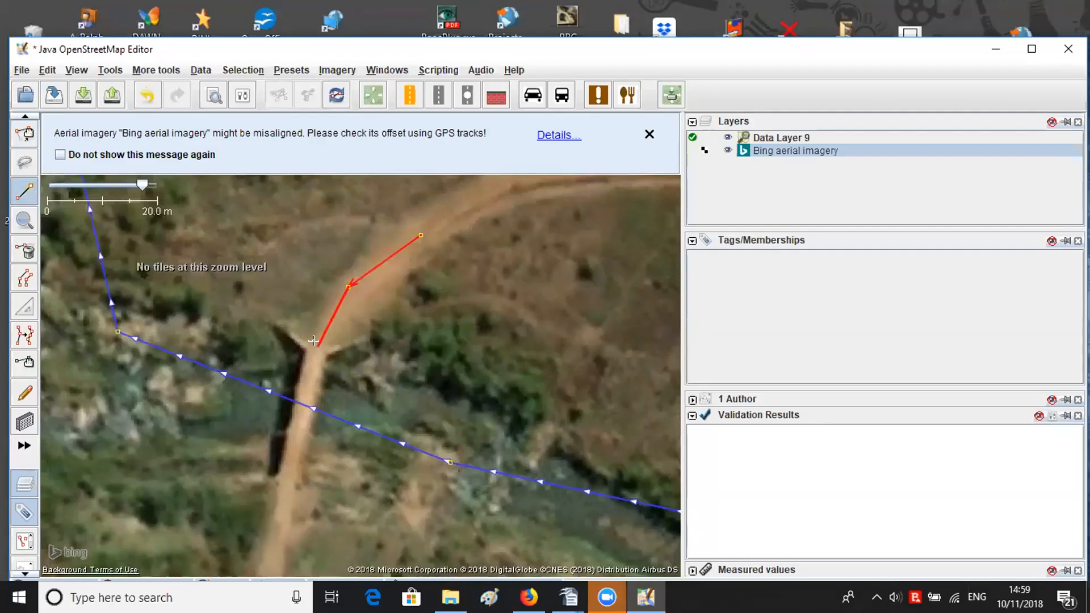
left_click(283, 484)
left_click_drag(260, 573, 324, 389)
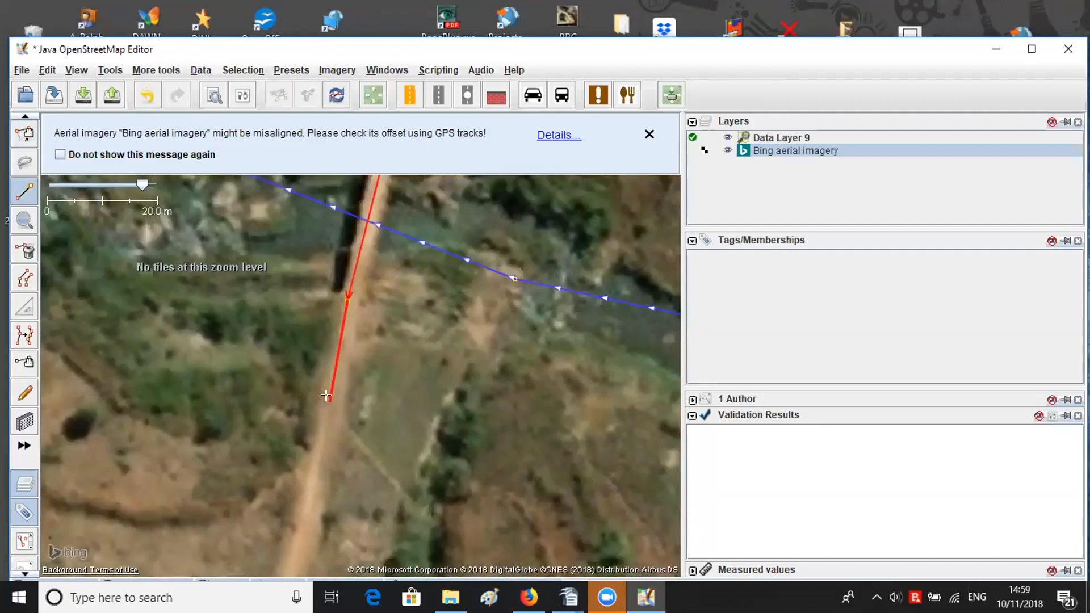
left_click(330, 401)
left_click(306, 534)
key("Escape")
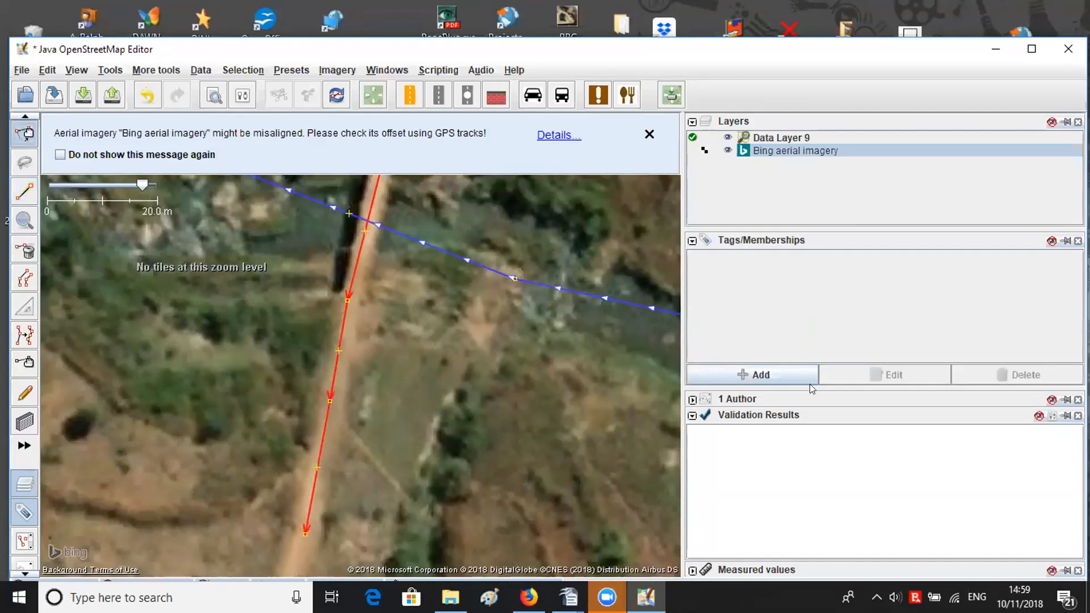
- Tag the new road as highway=unclassified and deselect it
left_click(791, 372)
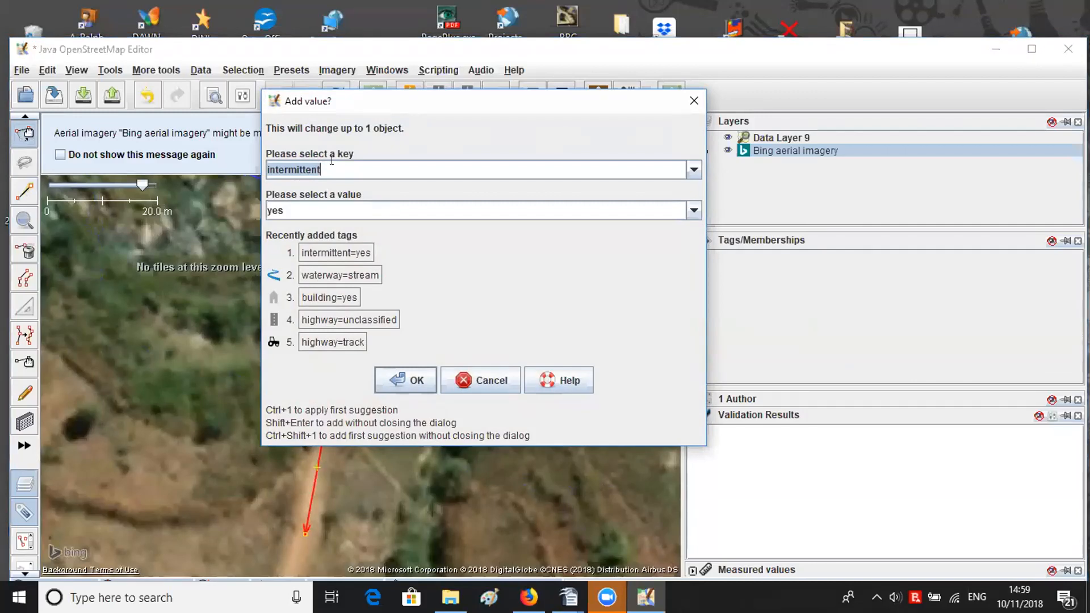
type("highway")
left_click(377, 318)
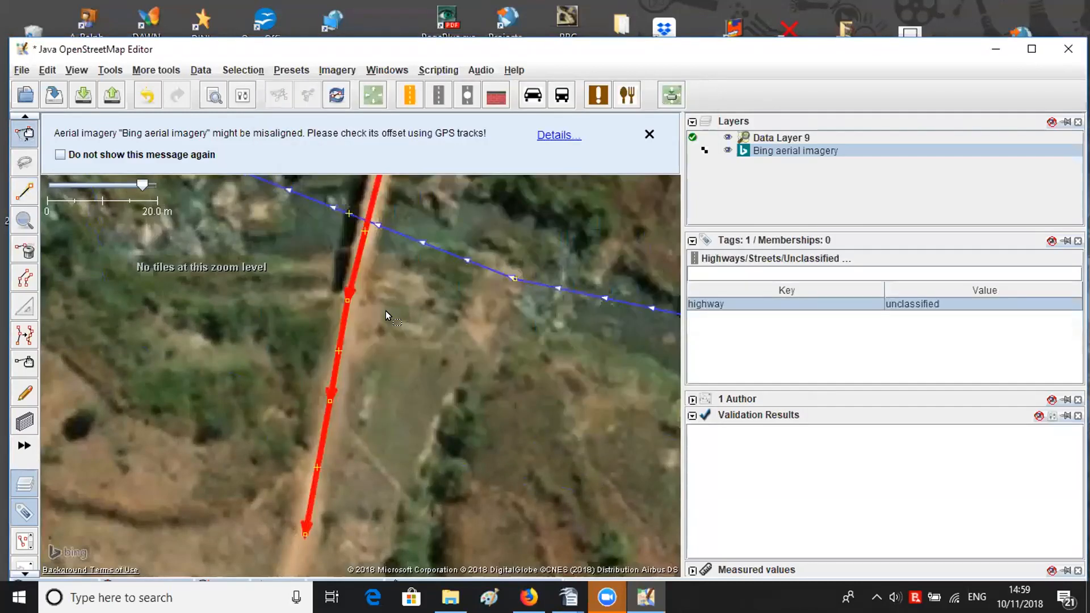
scroll(388, 322, "down", 4)
left_click(438, 312)
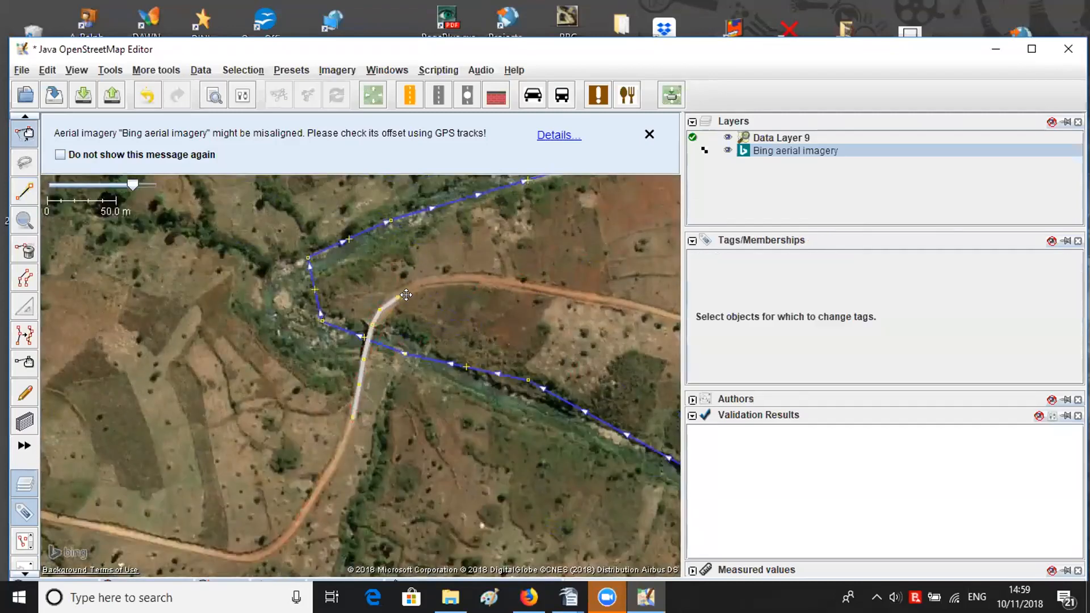
- Split the road at the two nodes marking the northern and southern ends of the bridge
left_click_drag(446, 177, 472, 87)
mouse_move(759, 443)
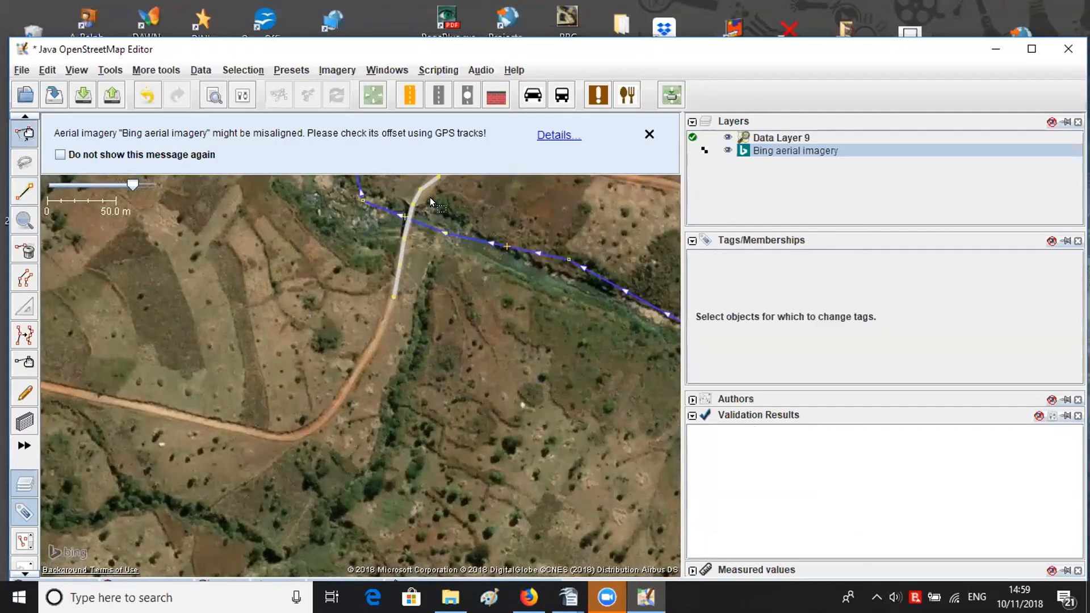
scroll(438, 236, "up", 2)
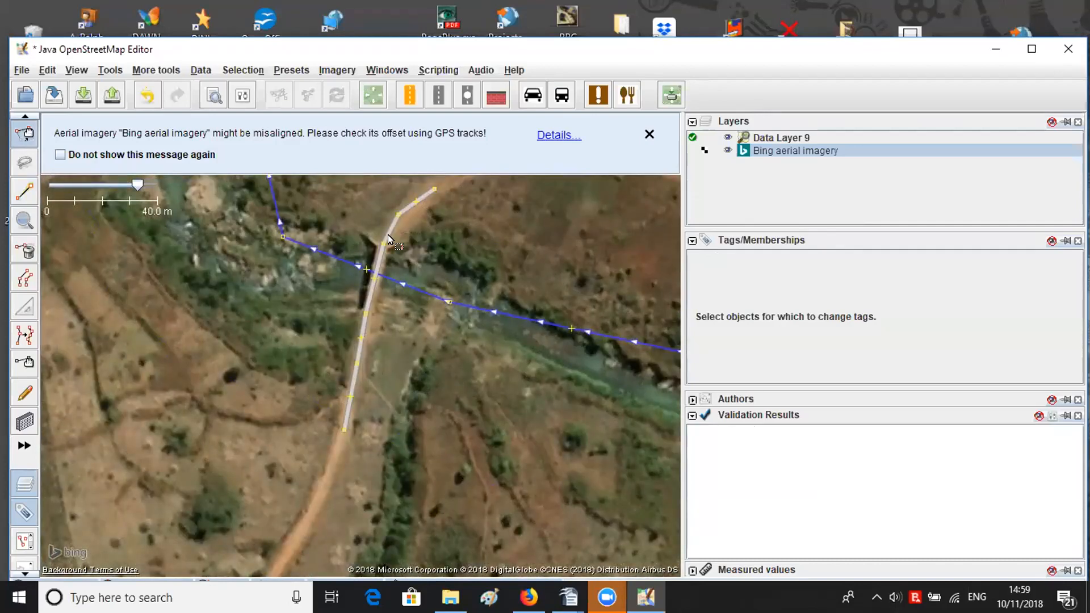
left_click_drag(372, 269, 359, 271)
scroll(359, 271, "up", 3)
scroll(358, 271, "down", 2)
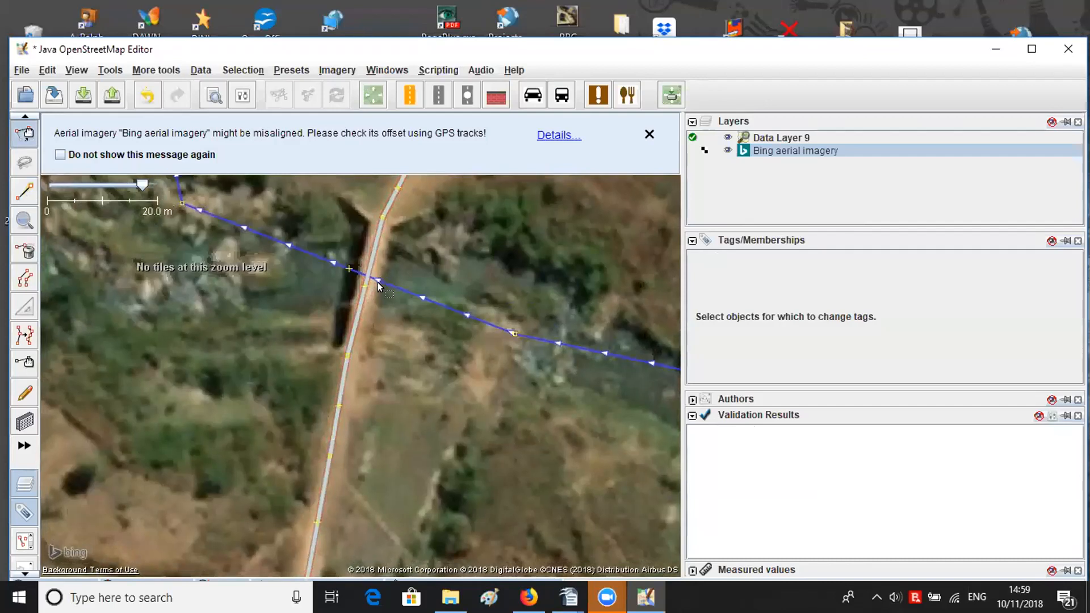
left_click_drag(332, 357, 338, 356)
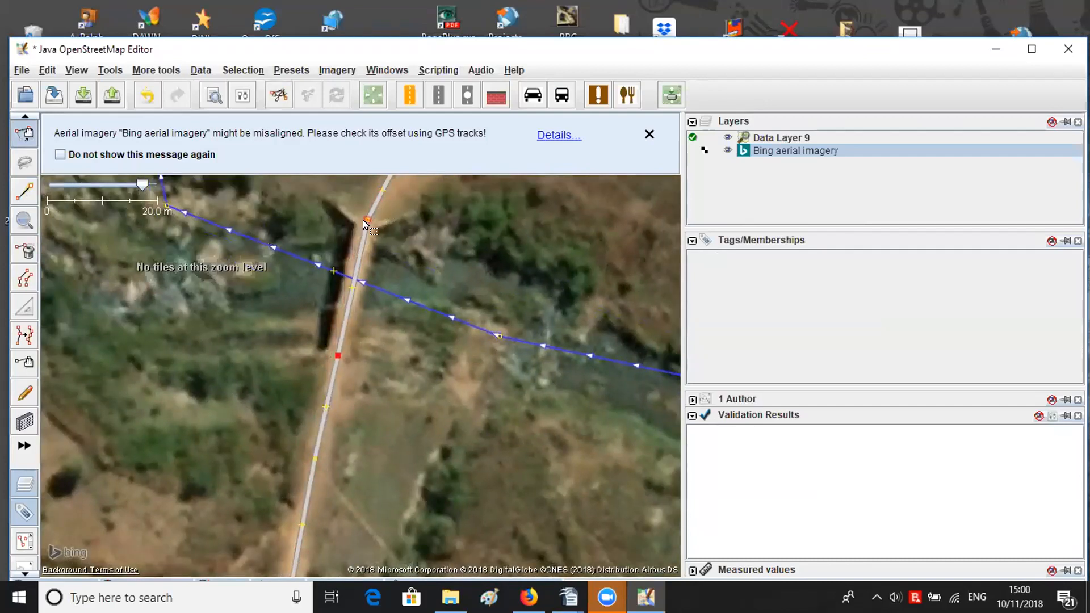
left_click_drag(362, 220, 364, 219)
left_click(337, 355, "shift")
key("e")
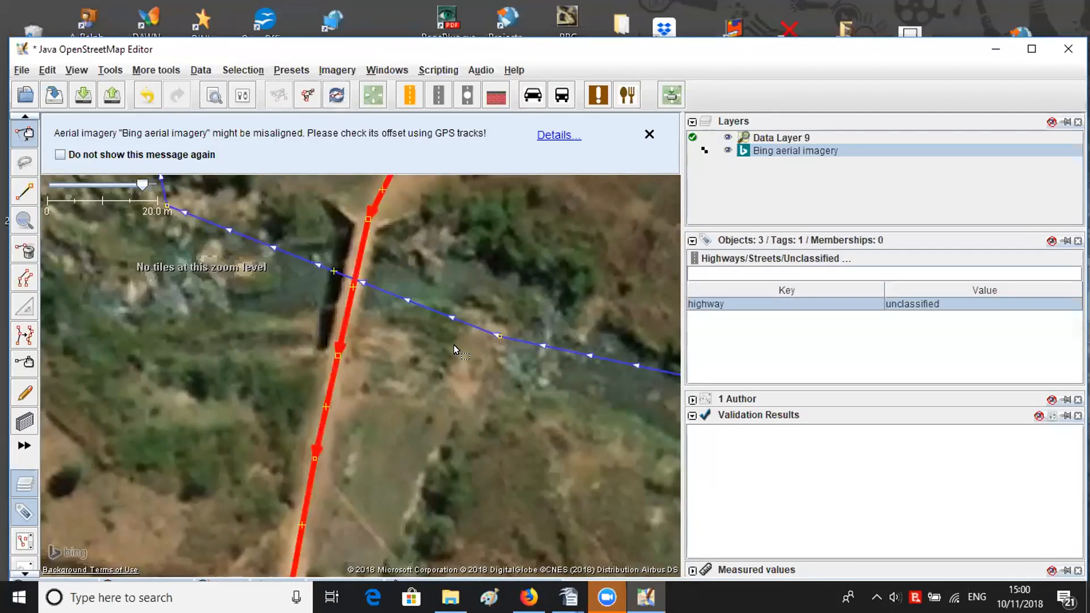
left_click(379, 249)
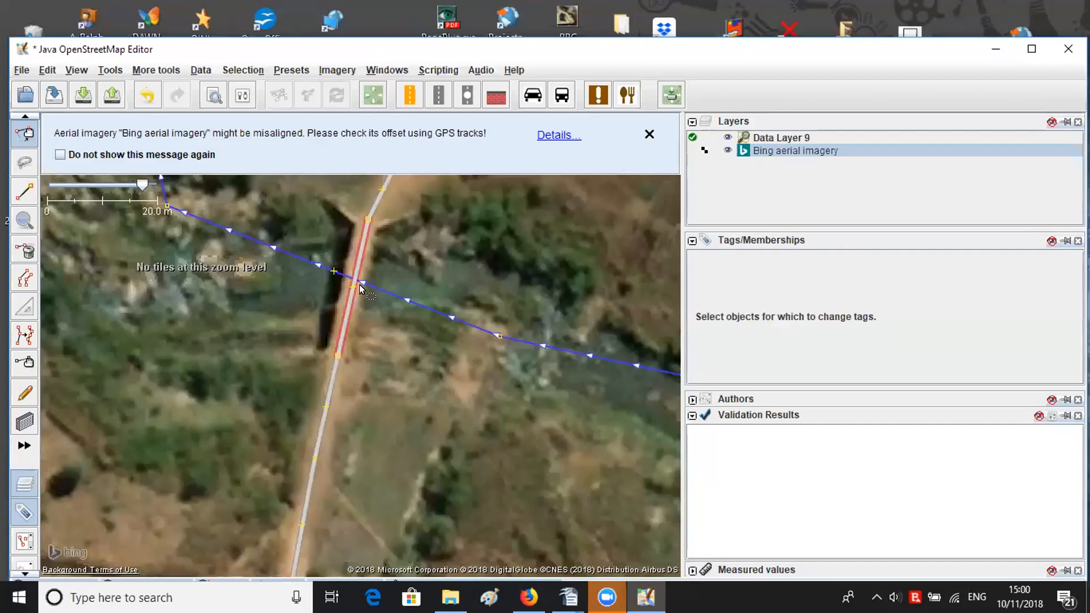
- Add the tag bridge=yes to the road segment crossing the river
left_click(350, 312)
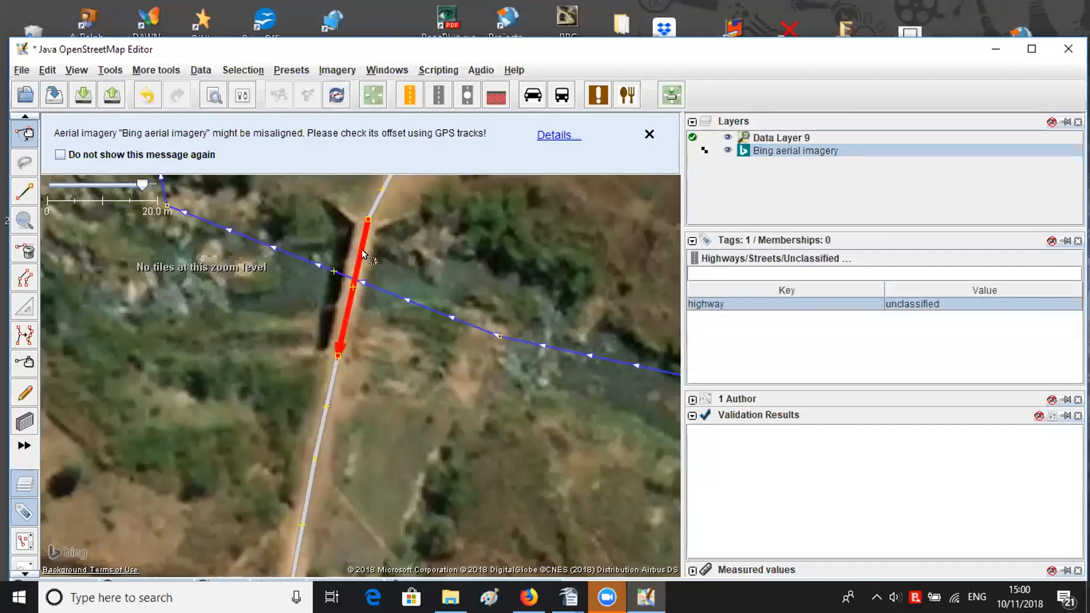
mouse_move(822, 343)
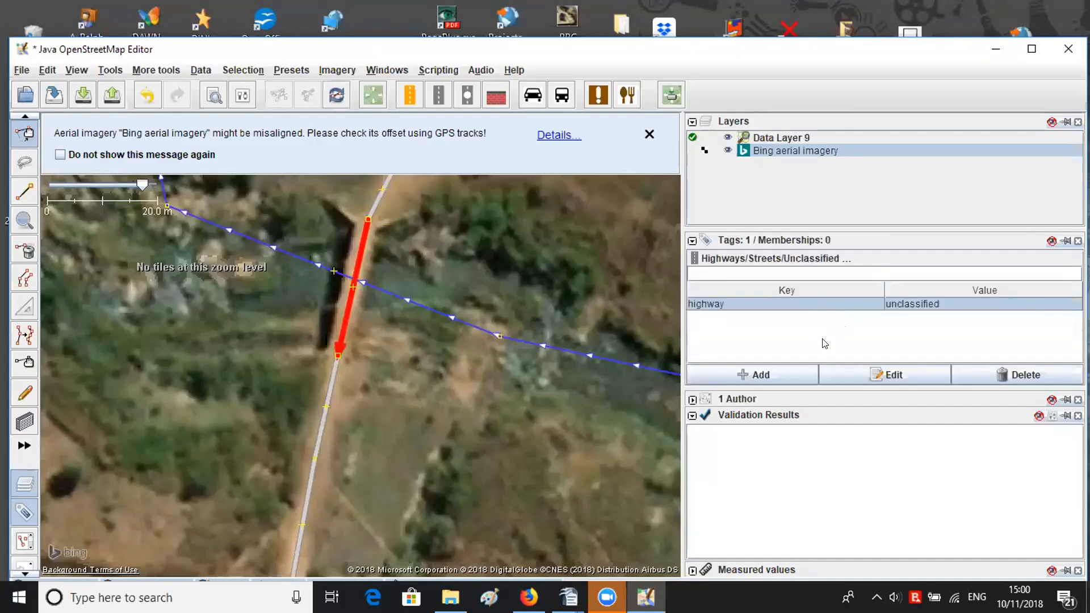
left_click(785, 372)
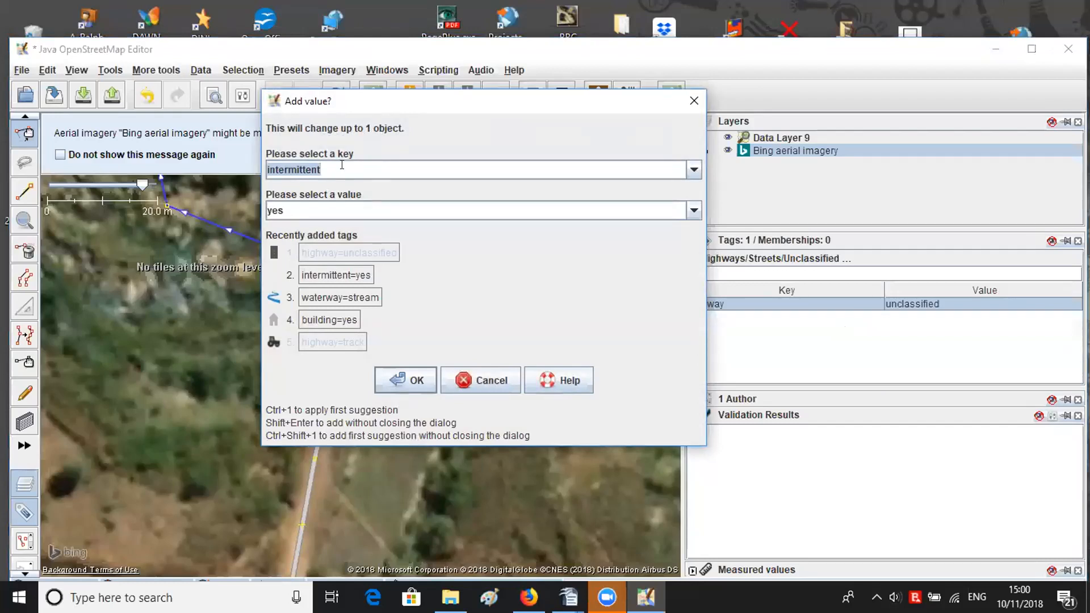
type("bridge")
left_click(311, 203)
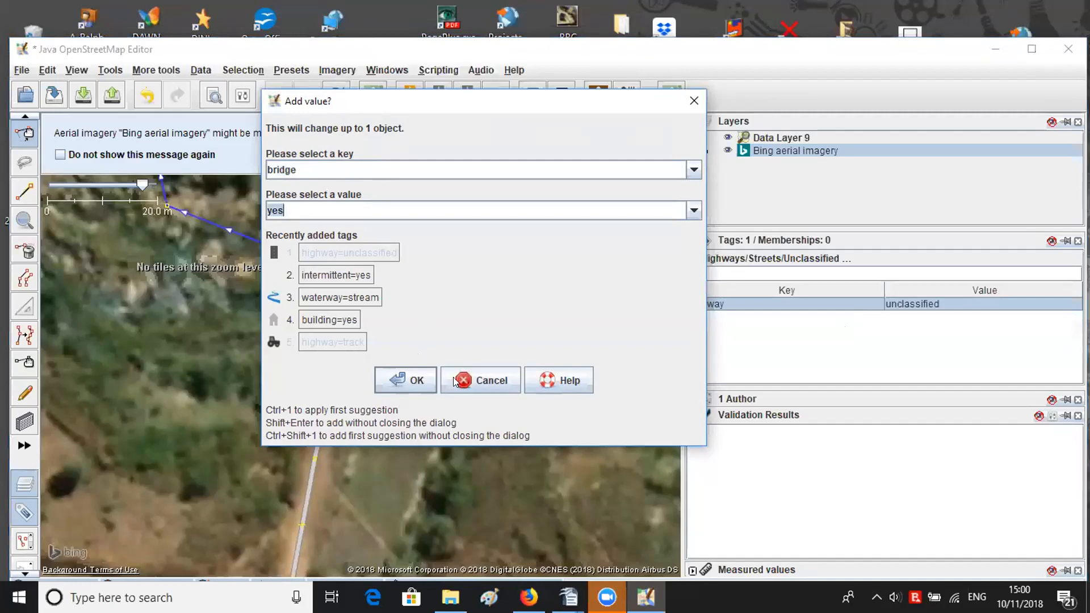
left_click(413, 381)
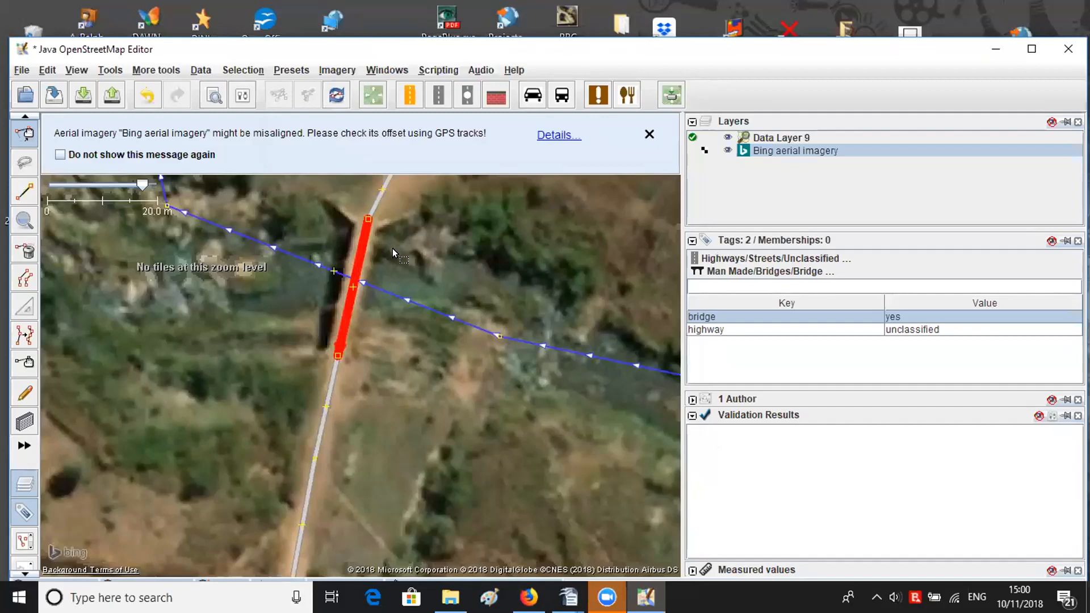
- Add the tag layer=1 to the bridge segment and deselect it
left_click_drag(392, 247, 397, 295)
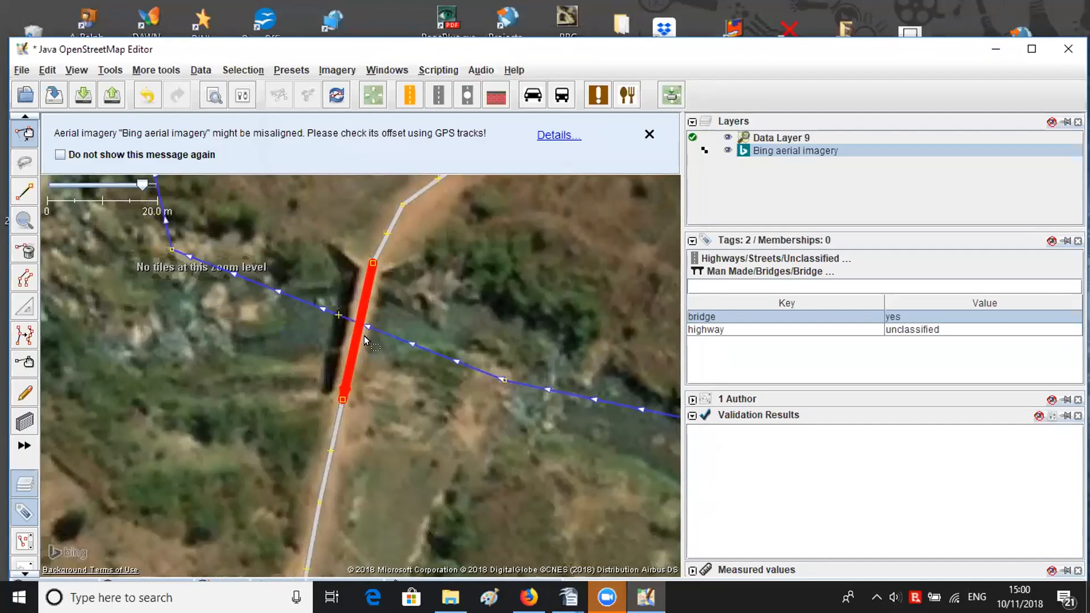
left_click_drag(379, 315, 364, 294)
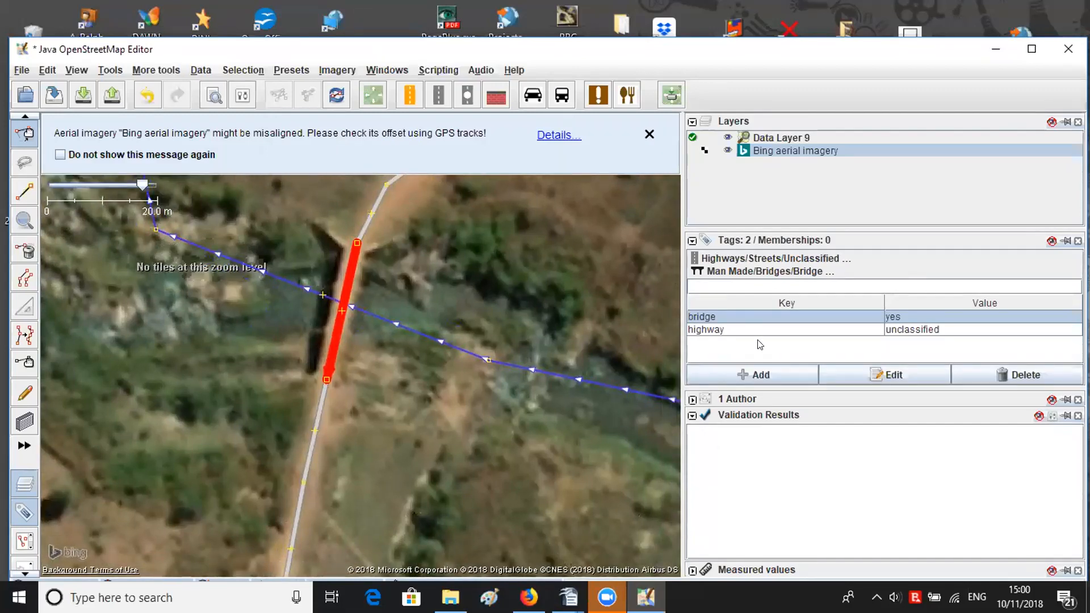
left_click(772, 373)
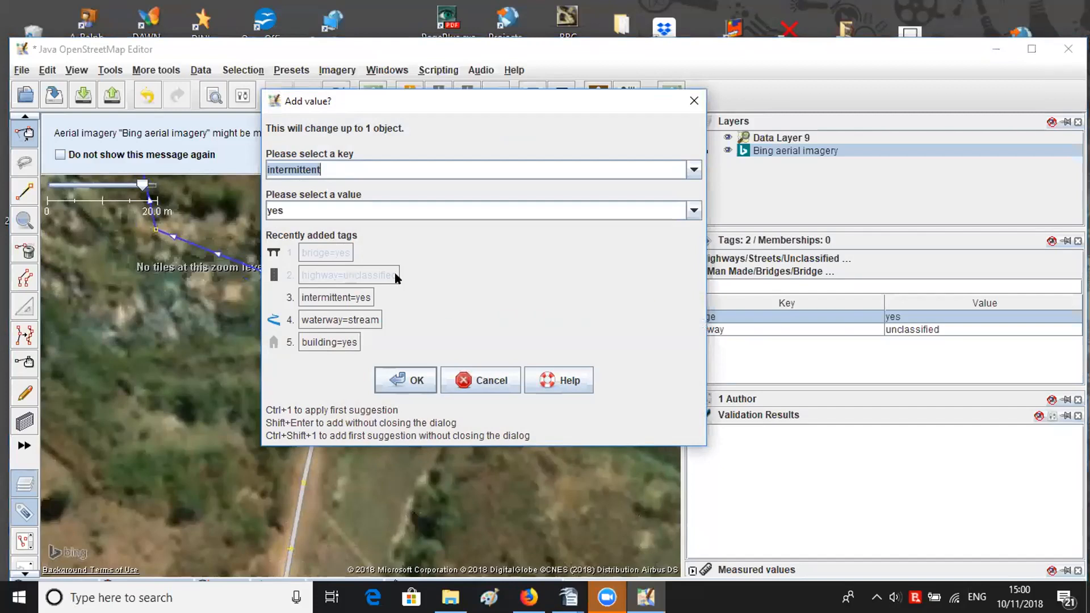
left_click(330, 167)
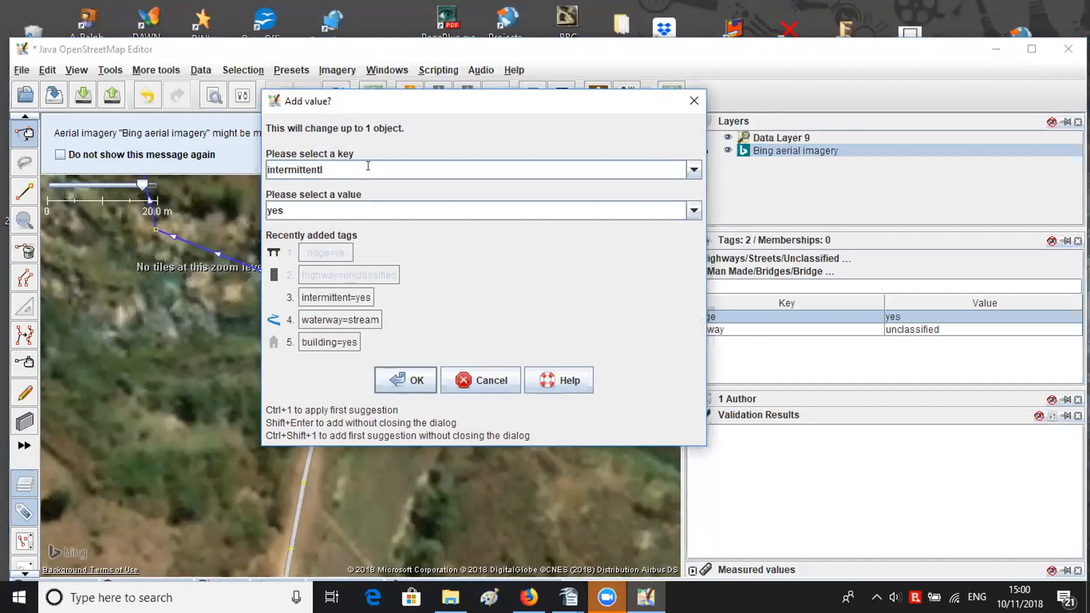
left_click_drag(368, 166, 254, 165)
type("layer")
left_click(318, 211)
type("1")
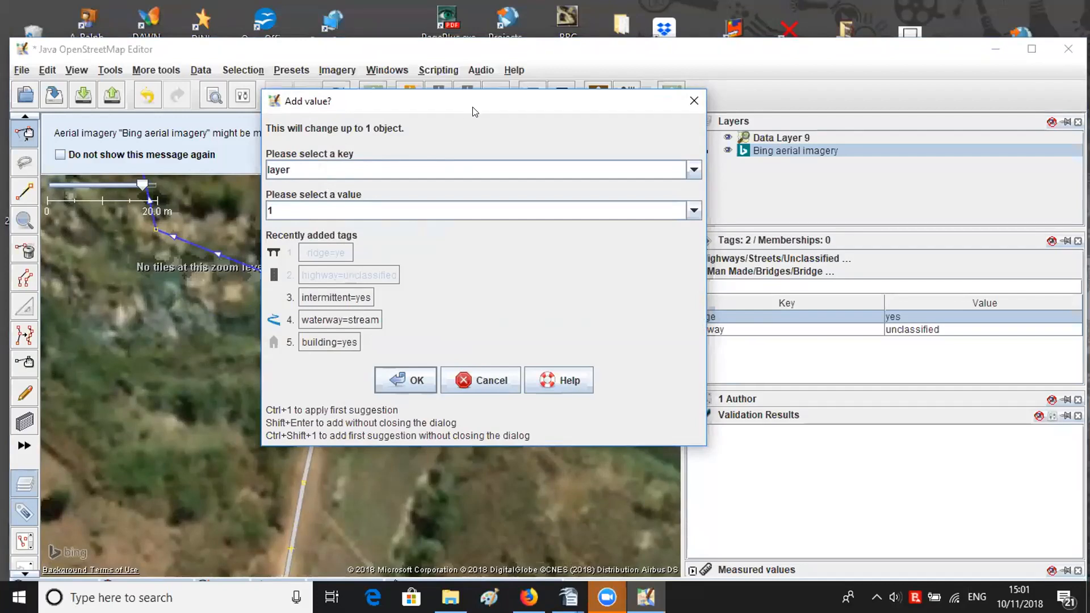
left_click_drag(475, 110, 655, 94)
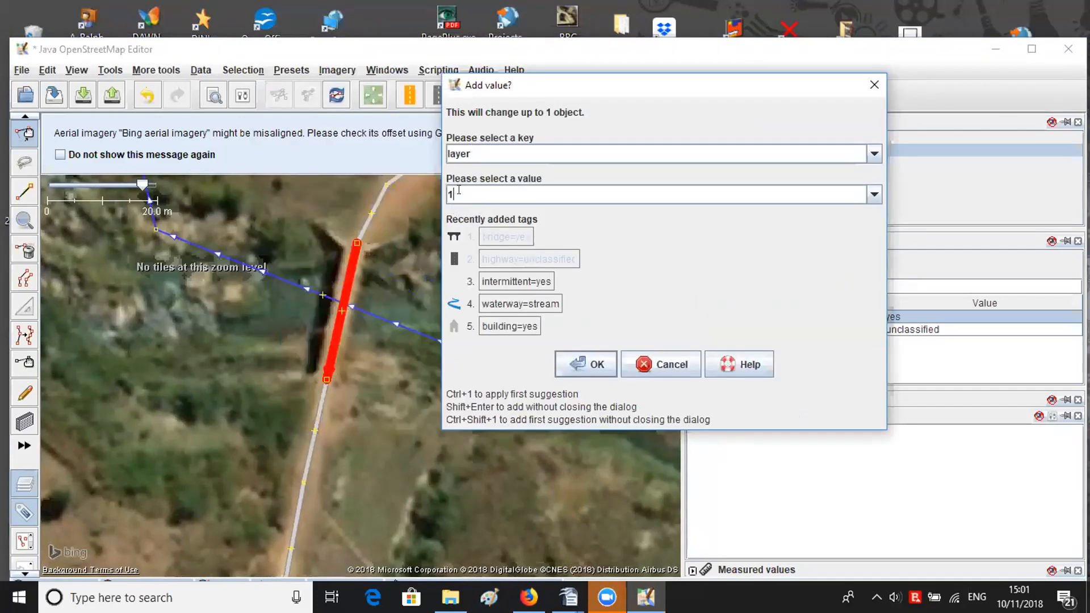
left_click(578, 363)
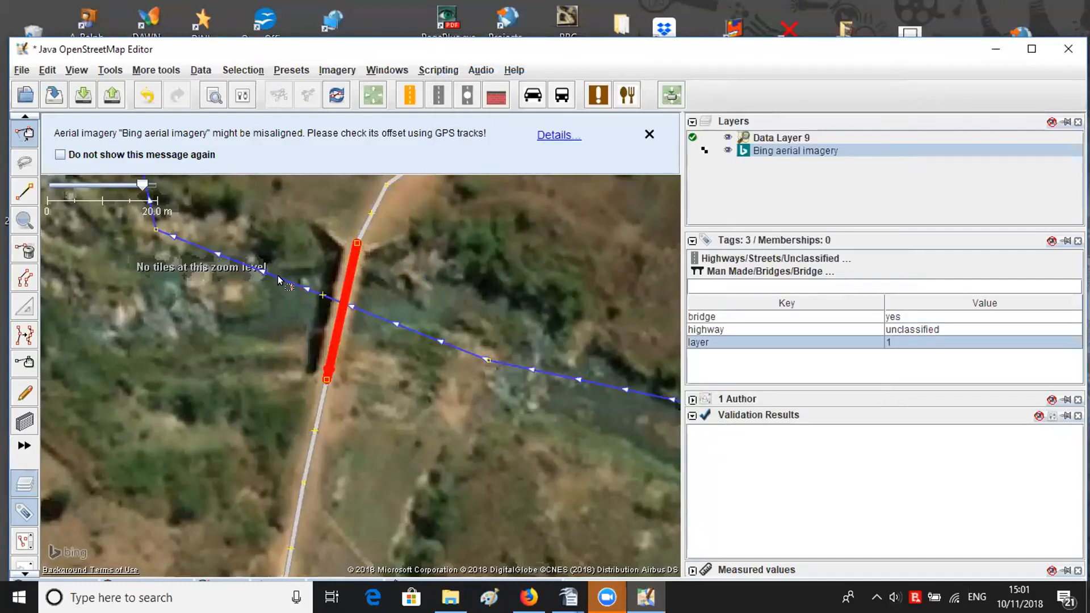
left_click_drag(377, 340, 325, 330)
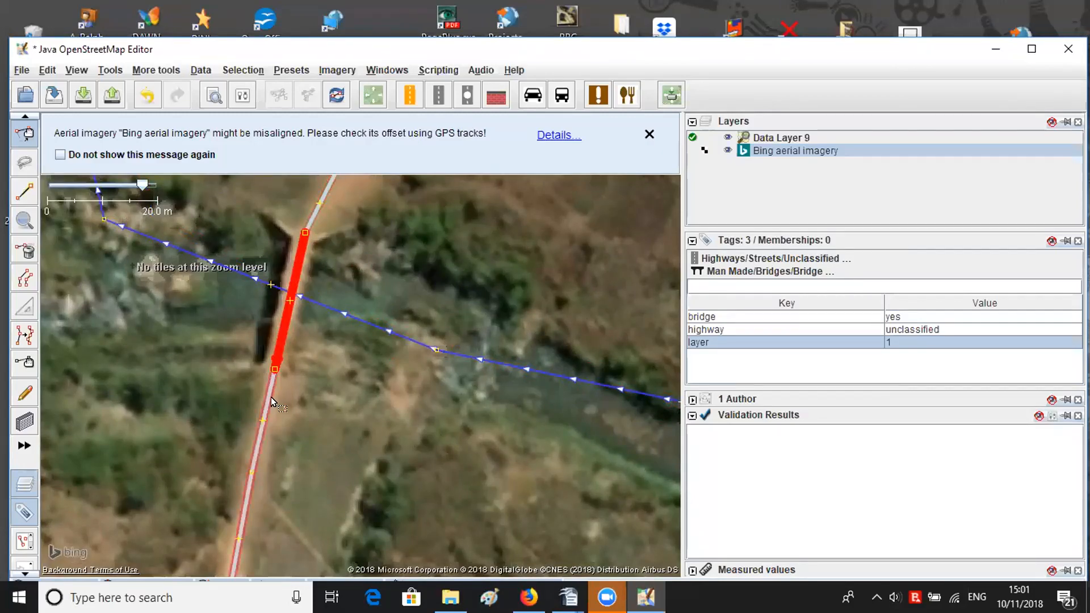
left_click(310, 333)
- Follow the river north-east from the bridge and examine where paths from the settlements reach both banks for another crossing
scroll(380, 284, "down", 3)
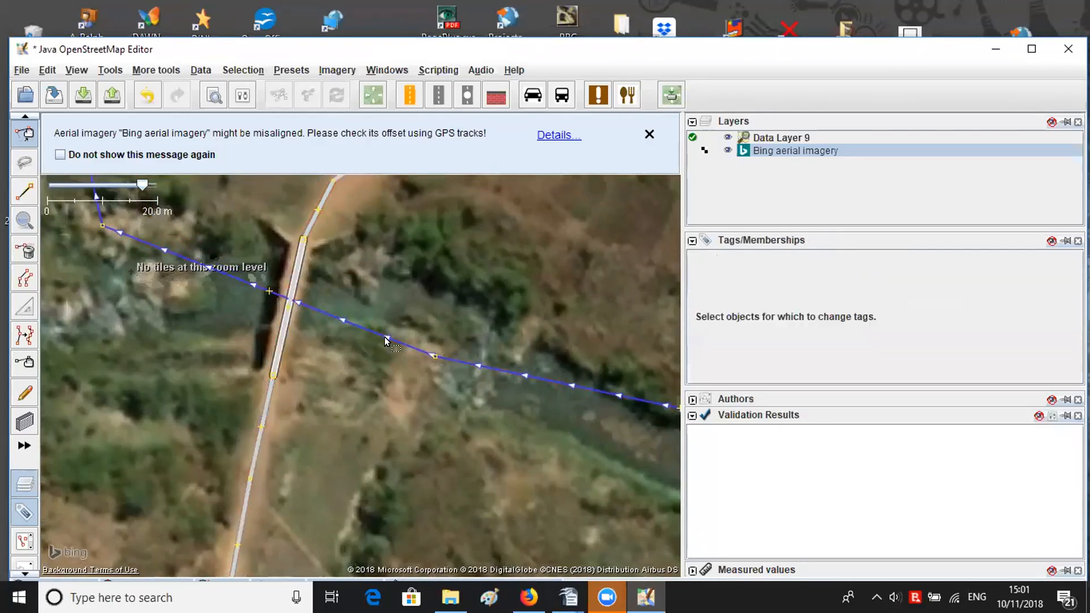
left_click_drag(558, 316, 415, 464)
left_click_drag(641, 383, 428, 400)
left_click_drag(658, 292, 424, 397)
scroll(424, 399, "down", 6)
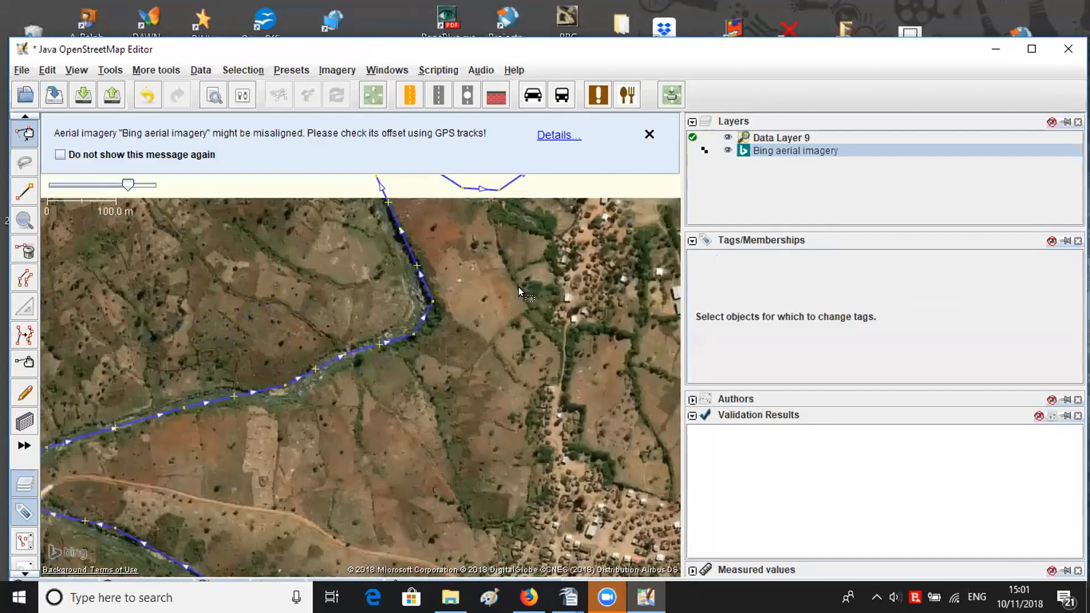
left_click_drag(519, 288, 345, 392)
left_click_drag(286, 276, 358, 325)
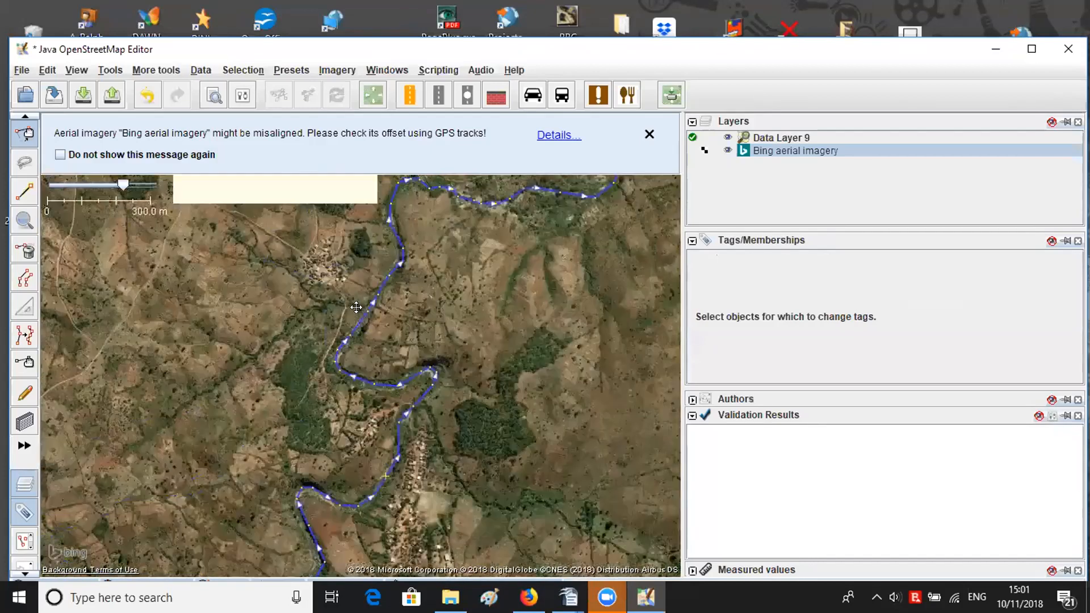
scroll(386, 426, "up", 2)
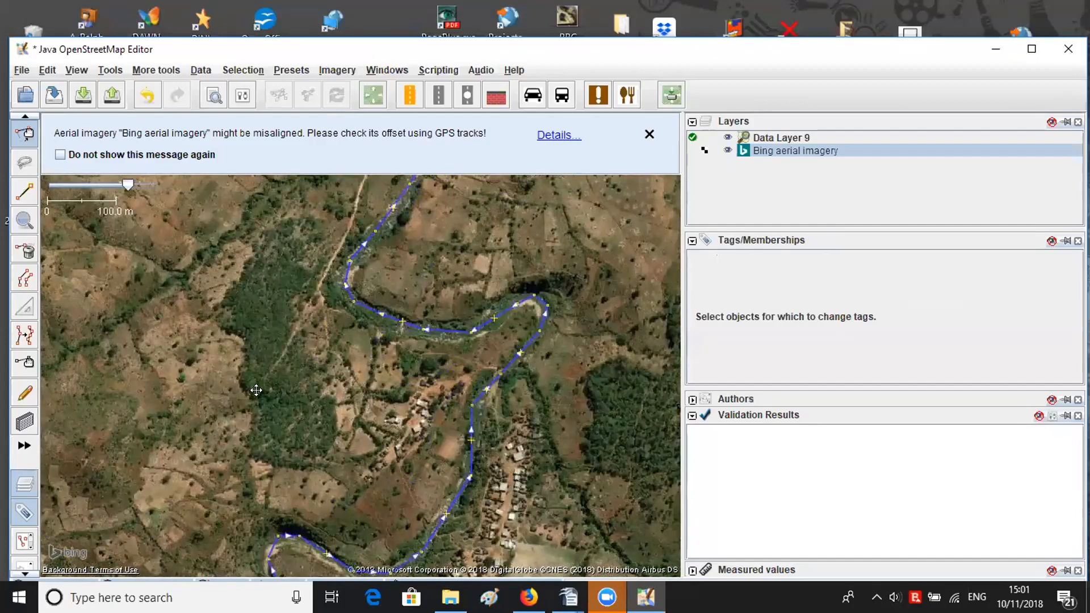
scroll(533, 393, "up", 4)
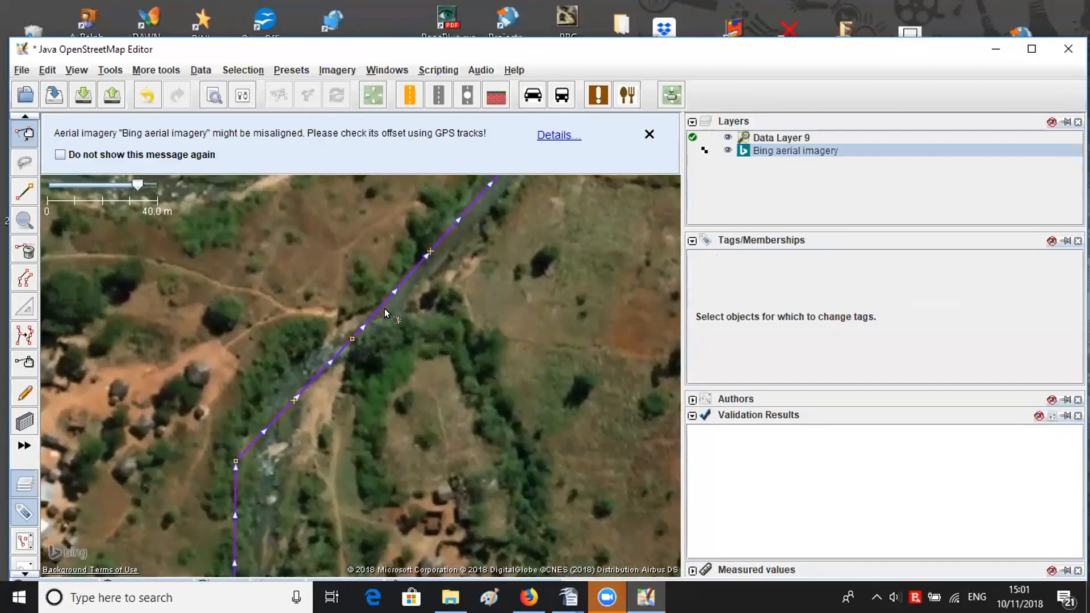
scroll(384, 308, "up", 2)
left_click_drag(390, 315, 399, 369)
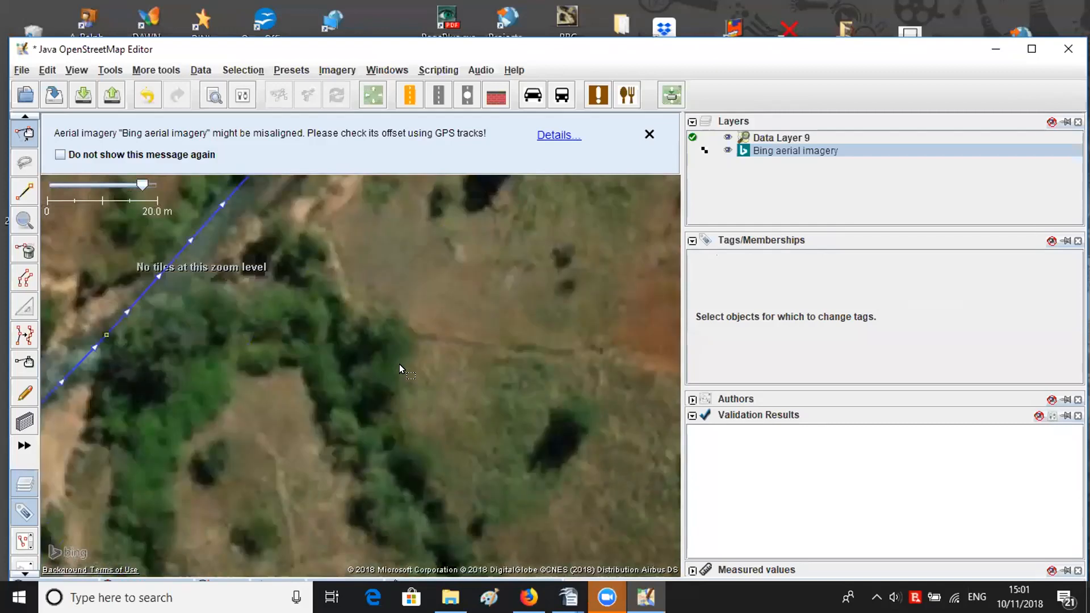
scroll(399, 364, "down", 3)
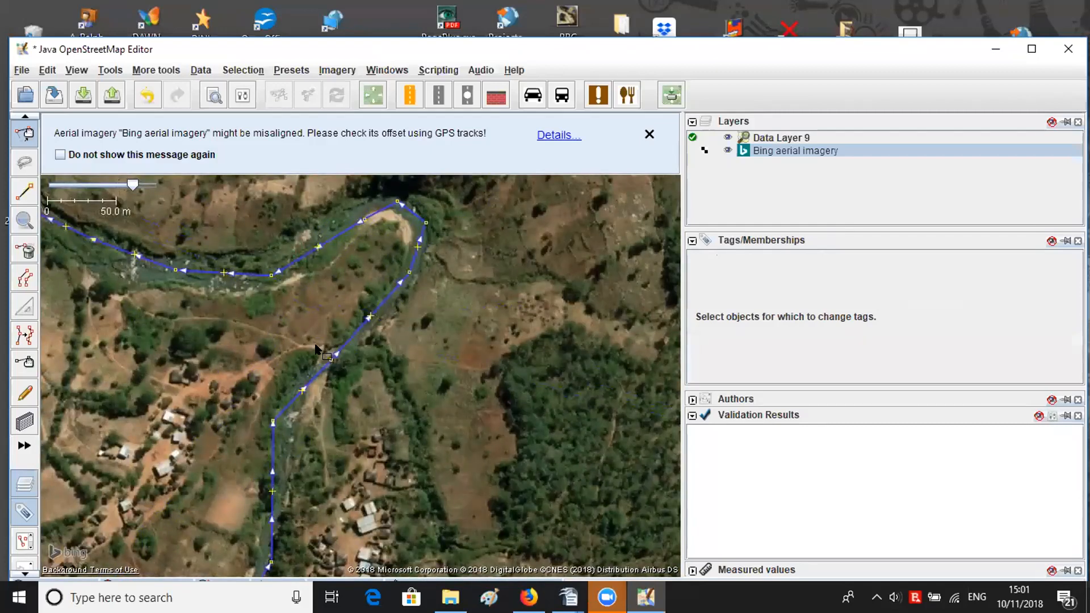
scroll(316, 348, "up", 1)
scroll(325, 351, "up", 4)
left_click_drag(325, 352, 284, 315)
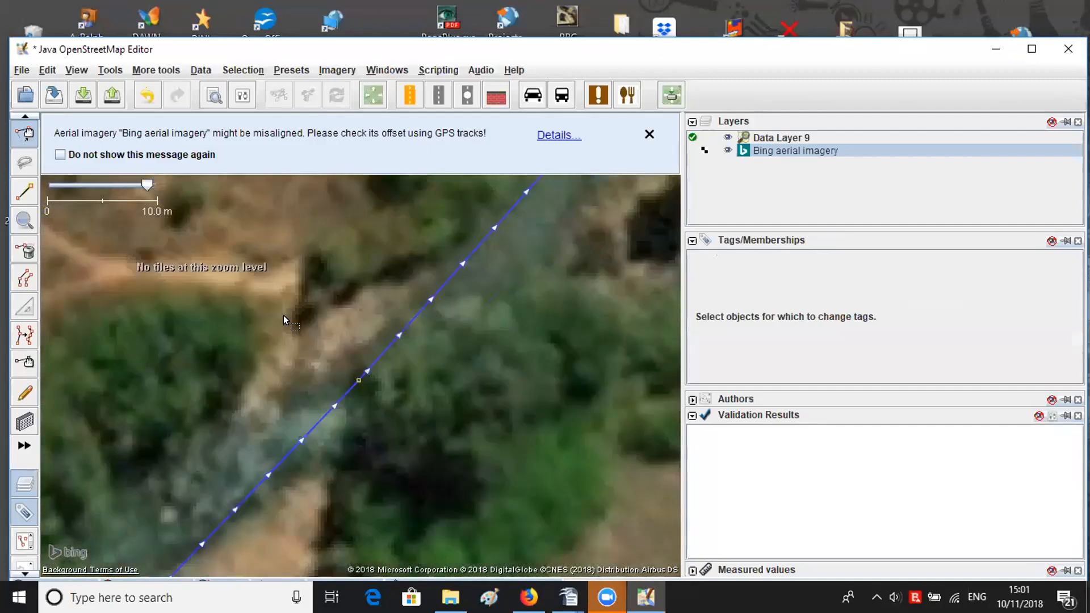
- Reshape the river line at the path crossing by adding a bend node and moving the neighbouring node onto the imagery's channel
scroll(282, 315, "down", 2)
left_click_drag(349, 339, 352, 332)
left_click_drag(338, 318, 375, 370)
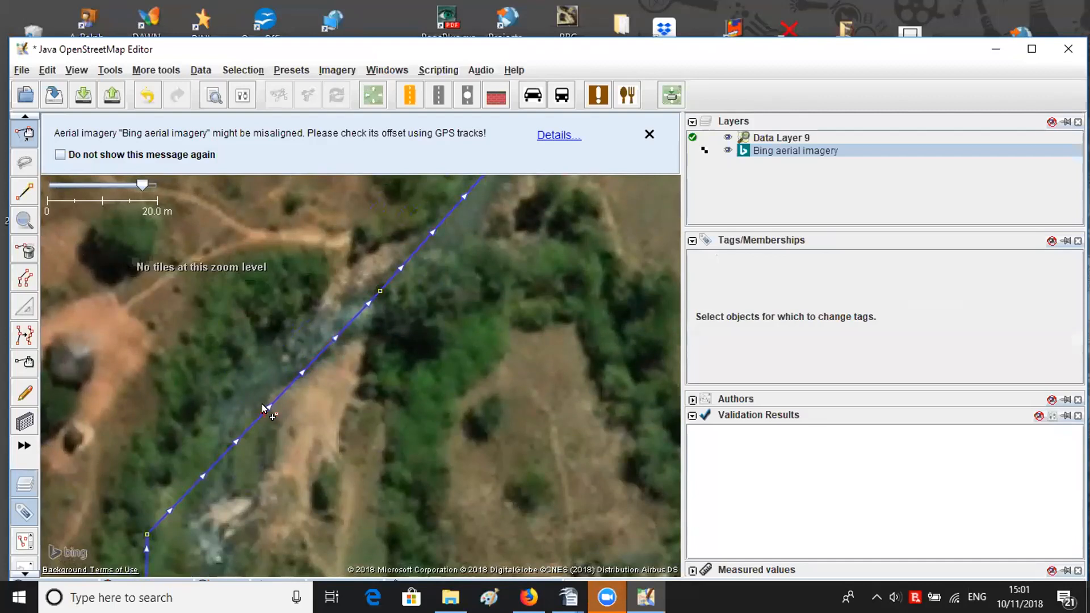
left_click_drag(264, 413, 271, 362)
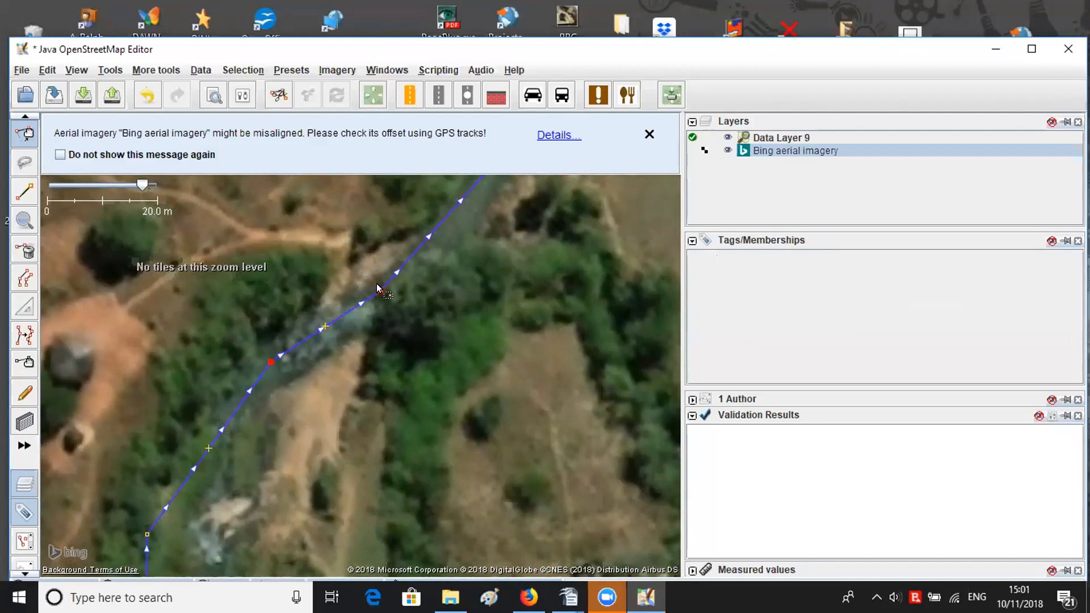
left_click_drag(380, 290, 407, 280)
left_click(342, 352)
left_click_drag(334, 357, 338, 345)
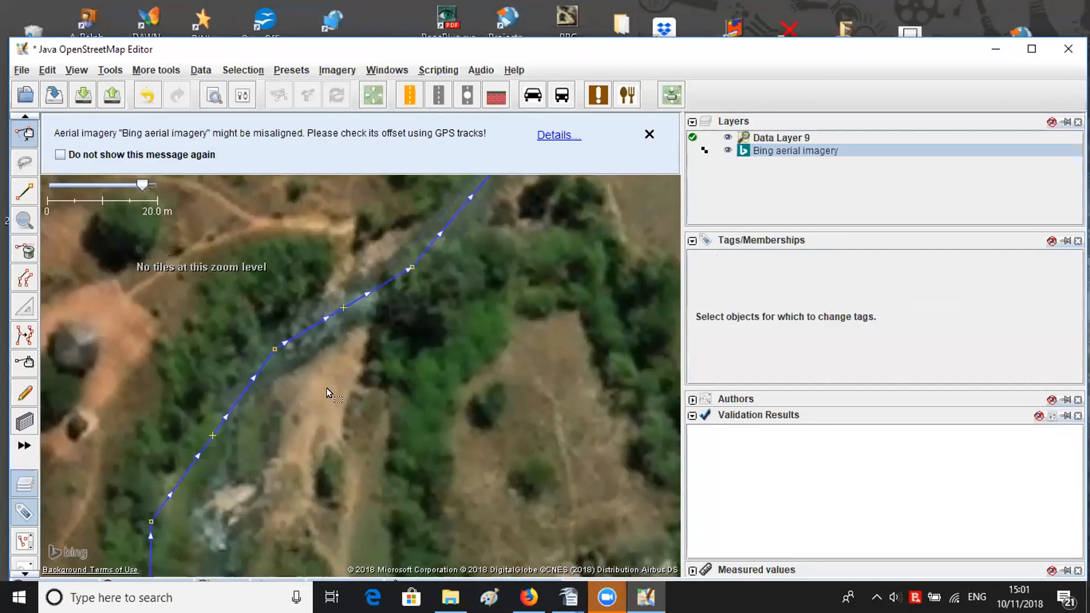
left_click_drag(353, 414, 353, 380)
left_click_drag(289, 268, 333, 359)
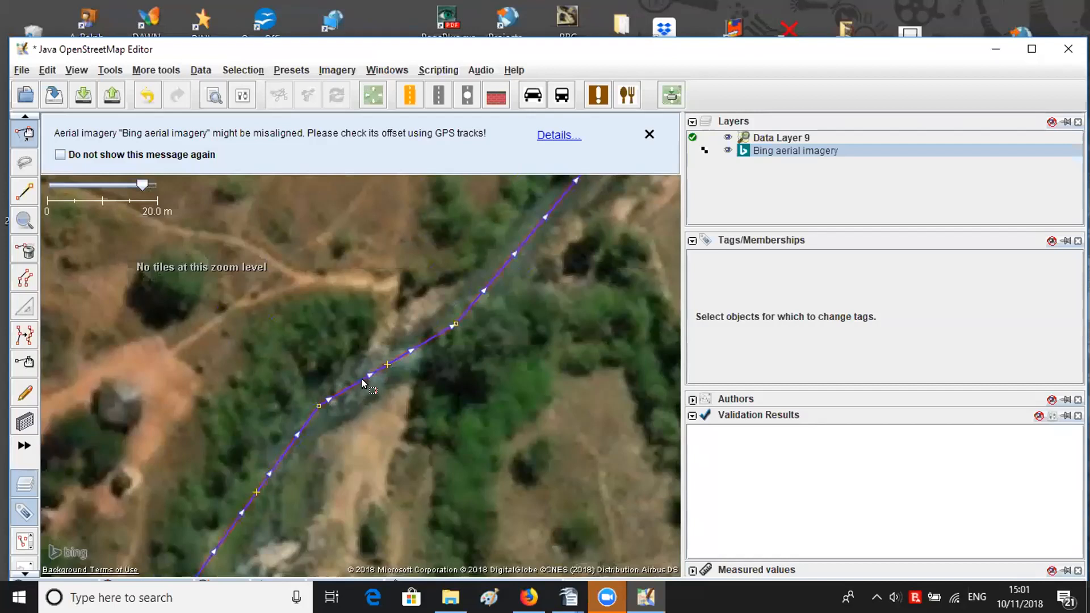
- Draw a way along the track from the western bank, across the river and south to the path junction near the eastern houses
key("a")
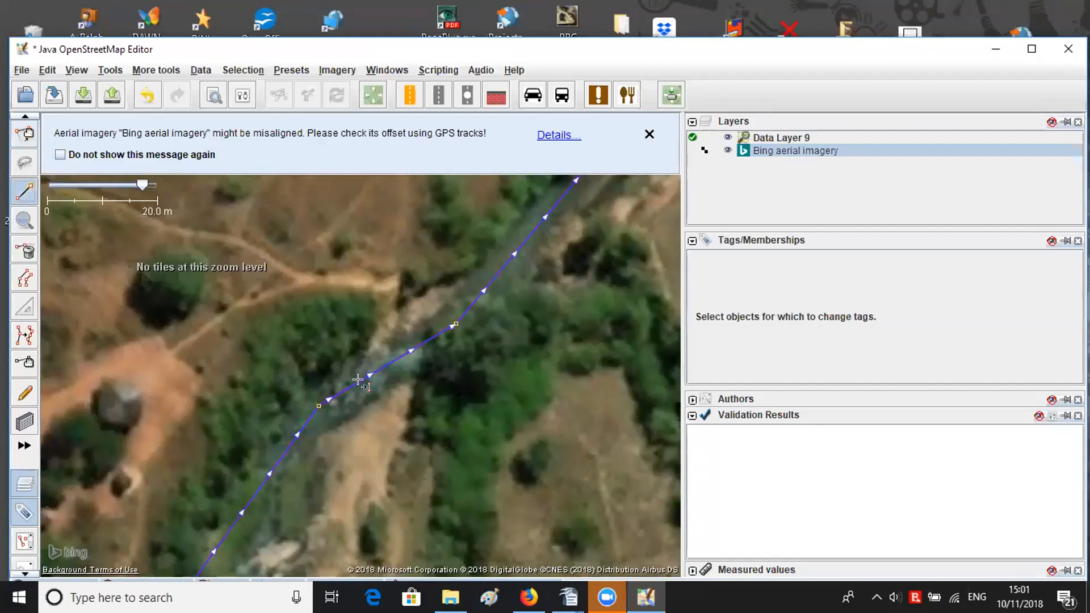
left_click(300, 279)
left_click(391, 283)
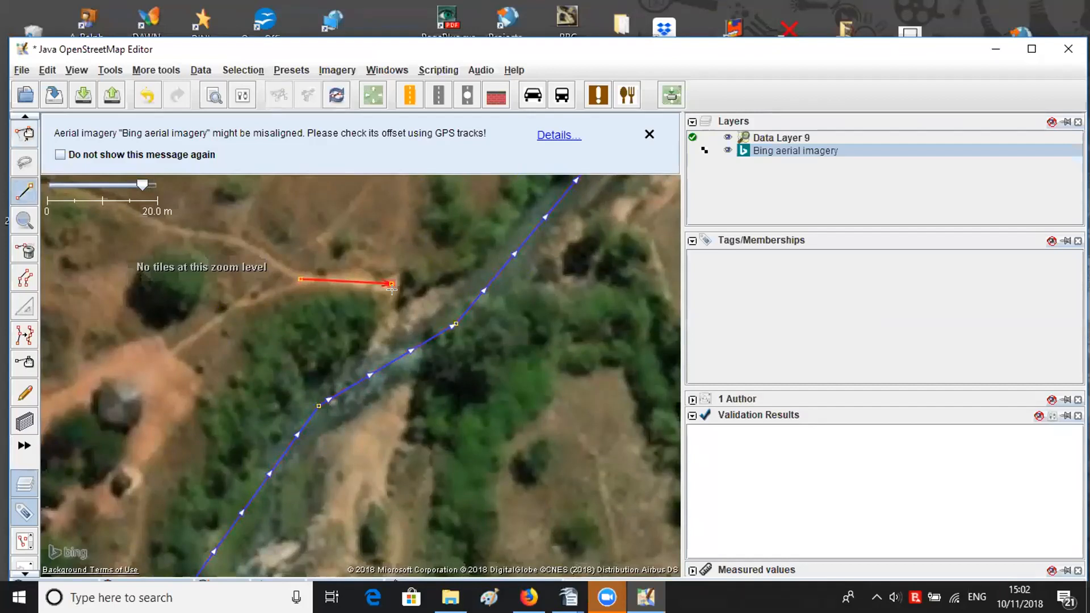
left_click(384, 351)
left_click(374, 419)
left_click_drag(381, 463, 370, 350)
left_click(361, 363)
left_click(387, 422)
left_click_drag(386, 459, 372, 349)
left_click(373, 390)
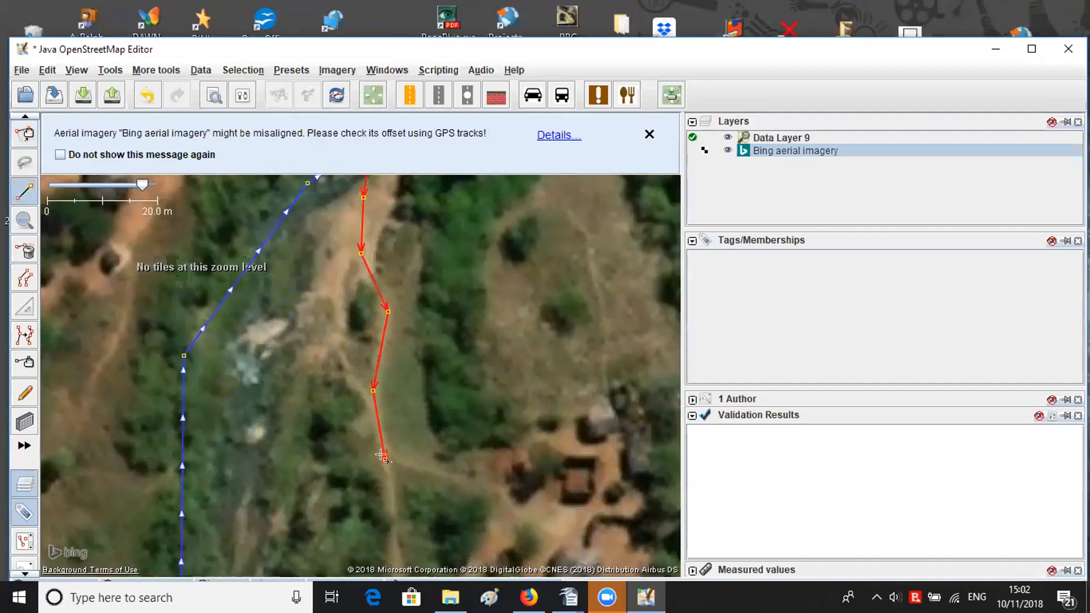
key("s")
- Tag the newly drawn way across the river as highway=unclassified and deselect it
left_click_drag(424, 220, 417, 385)
scroll(418, 384, "down", 2)
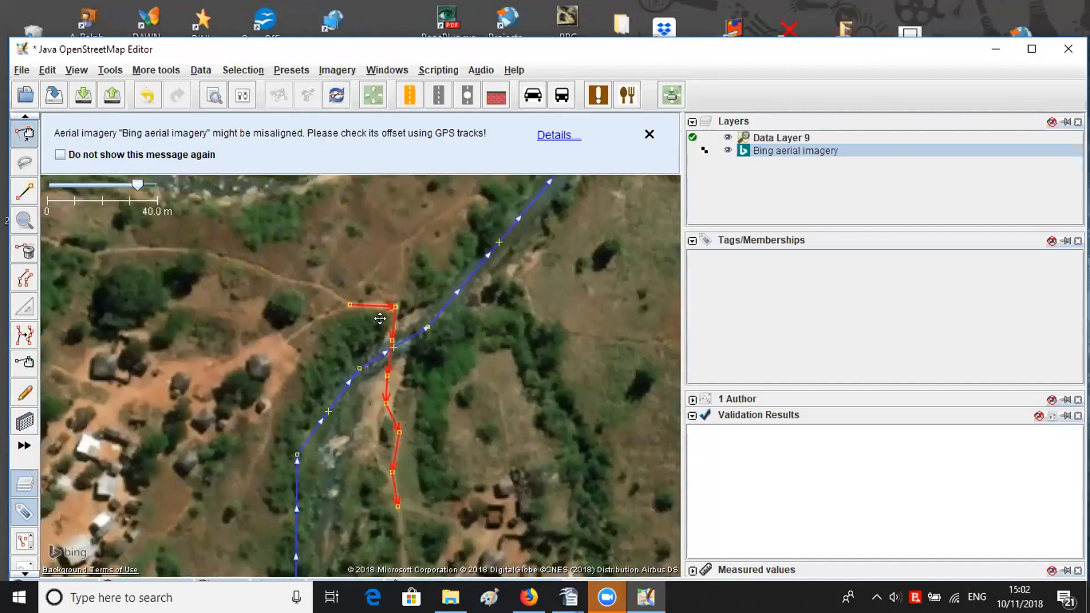
left_click_drag(380, 318, 414, 303)
left_click(806, 375)
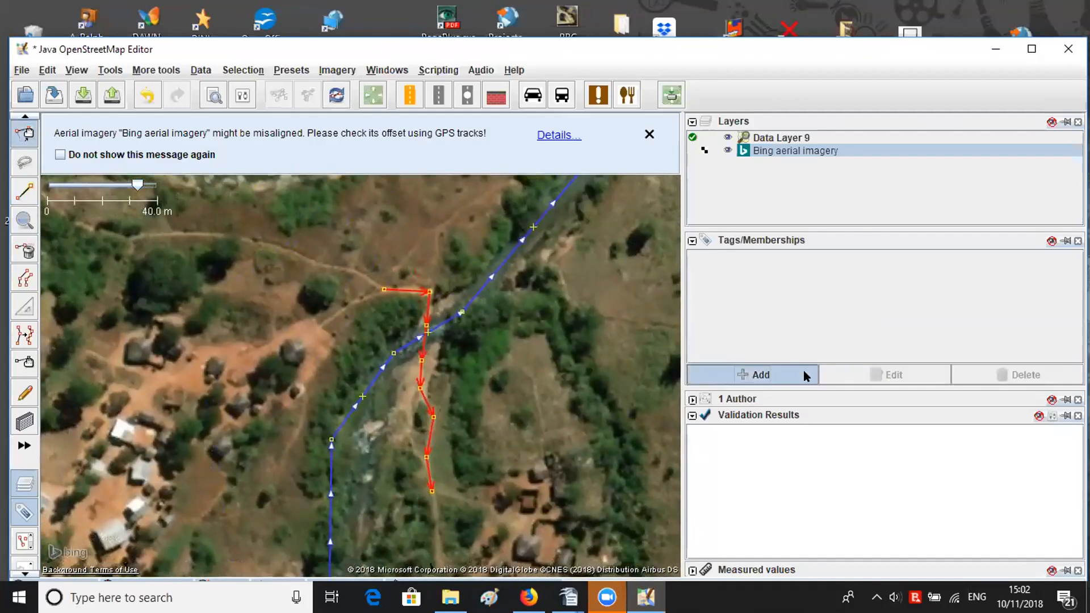
left_click(541, 280)
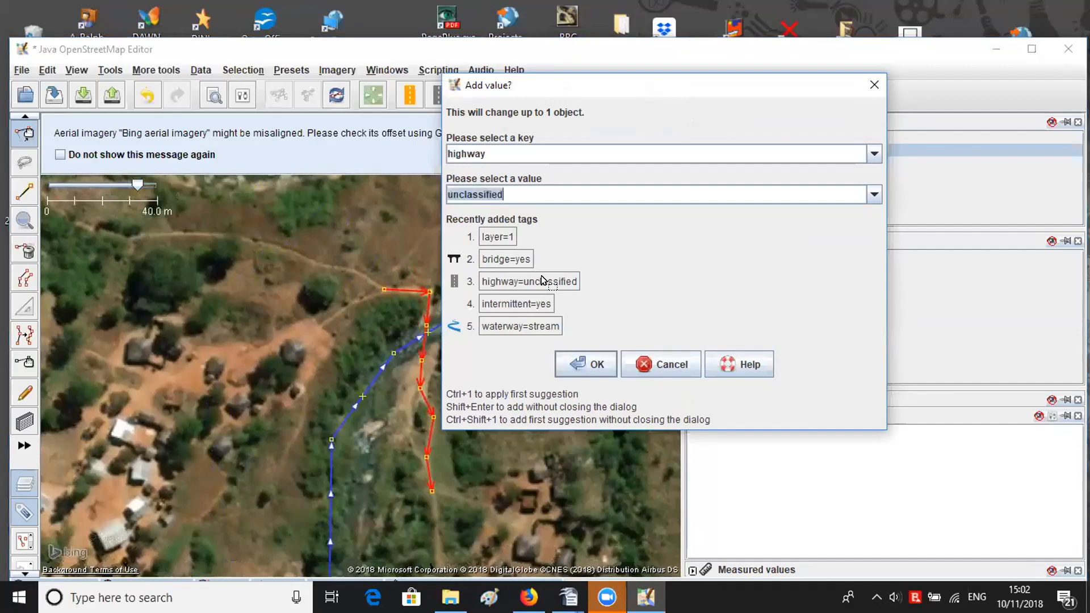
left_click(542, 277)
left_click_drag(492, 289, 499, 216)
left_click(497, 220)
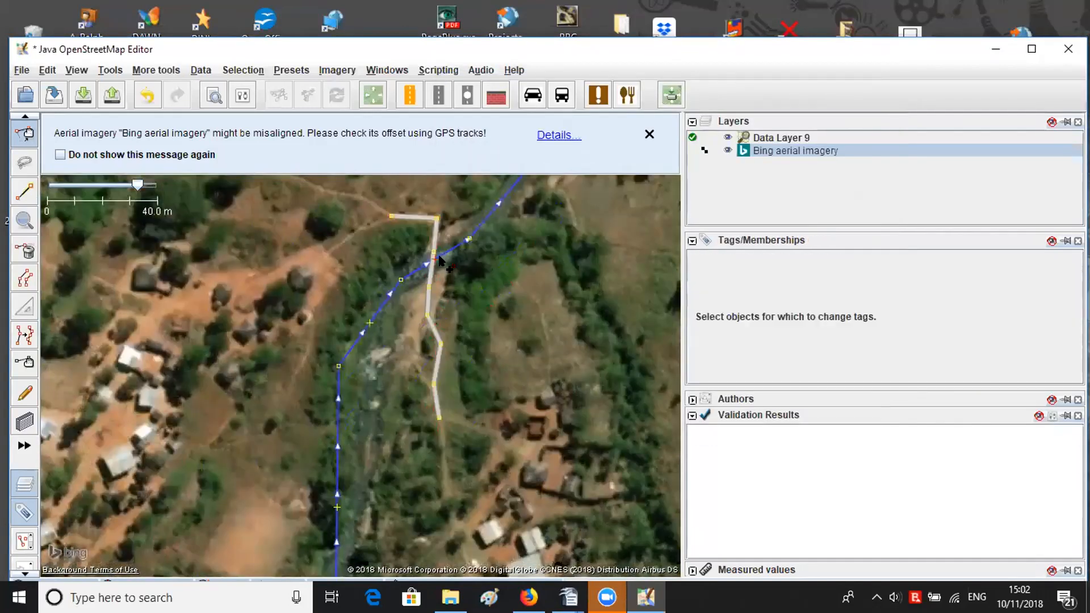
- Add a shared node where the new road crosses the river line
scroll(440, 260, "up", 2)
left_click_drag(455, 290, 376, 305)
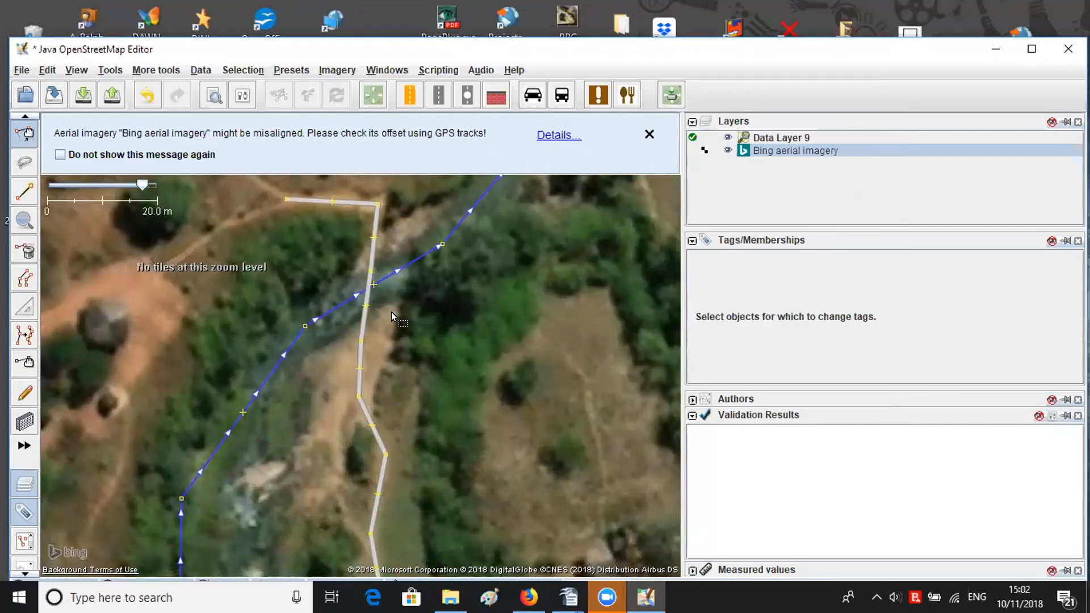
scroll(390, 312, "up", 4)
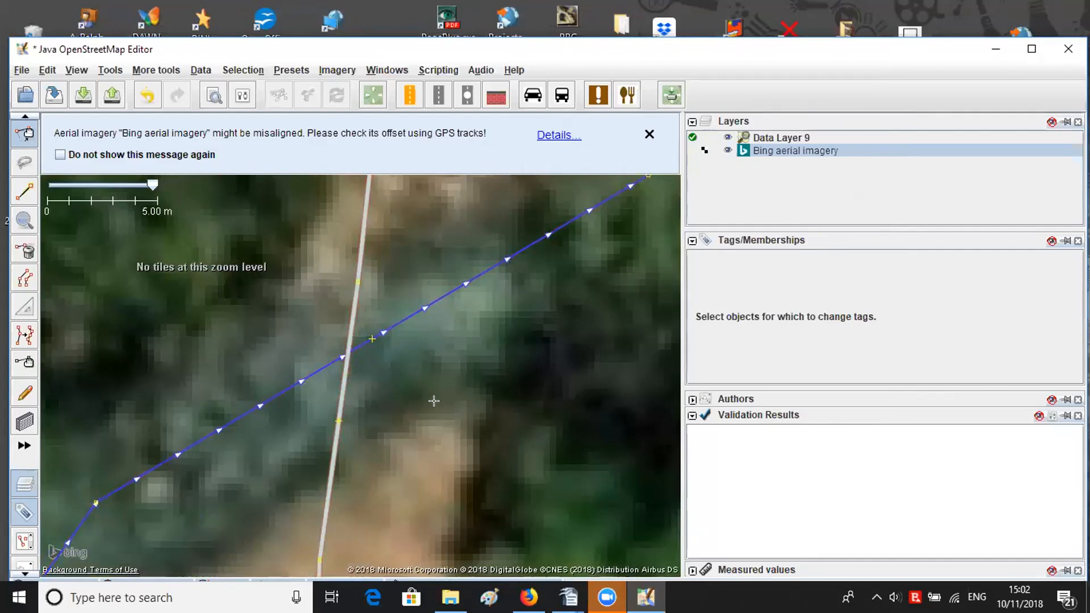
key("a")
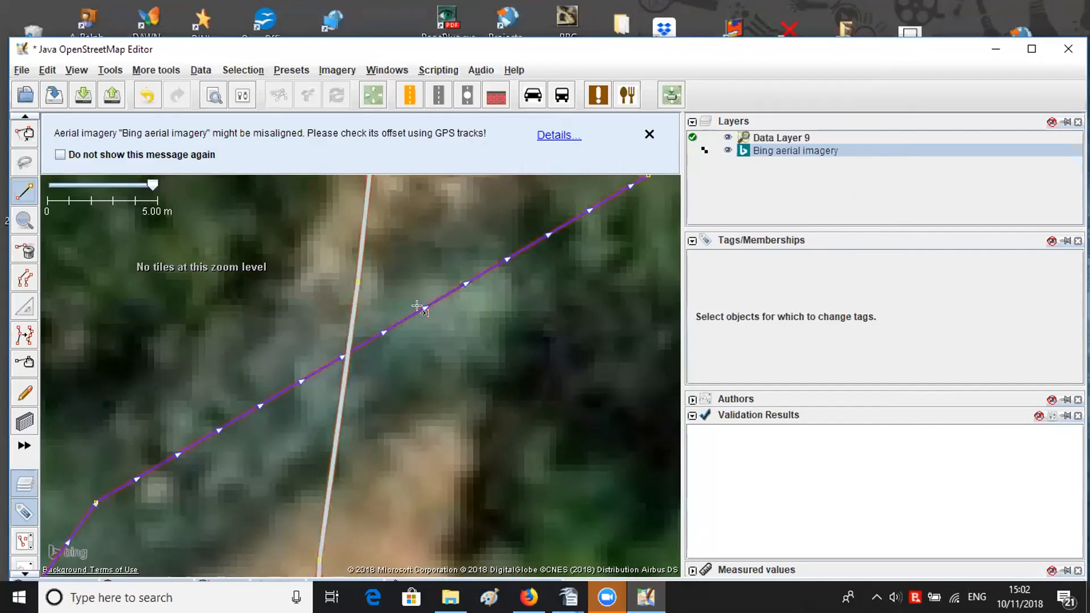
left_click(342, 350)
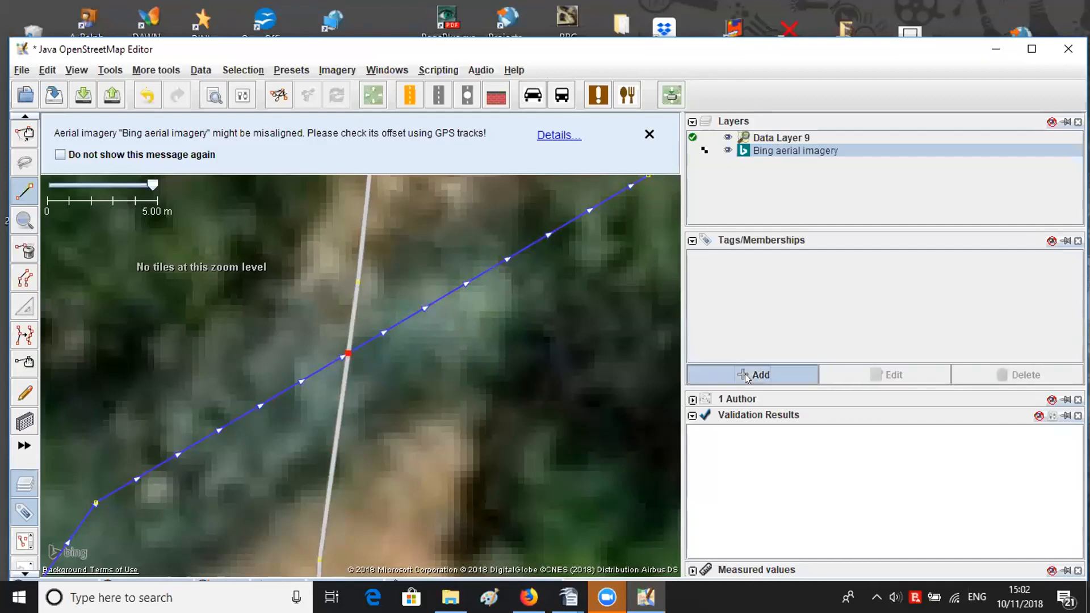
- Add the tag ford=yes to the node joining the road and the river
left_click(748, 376)
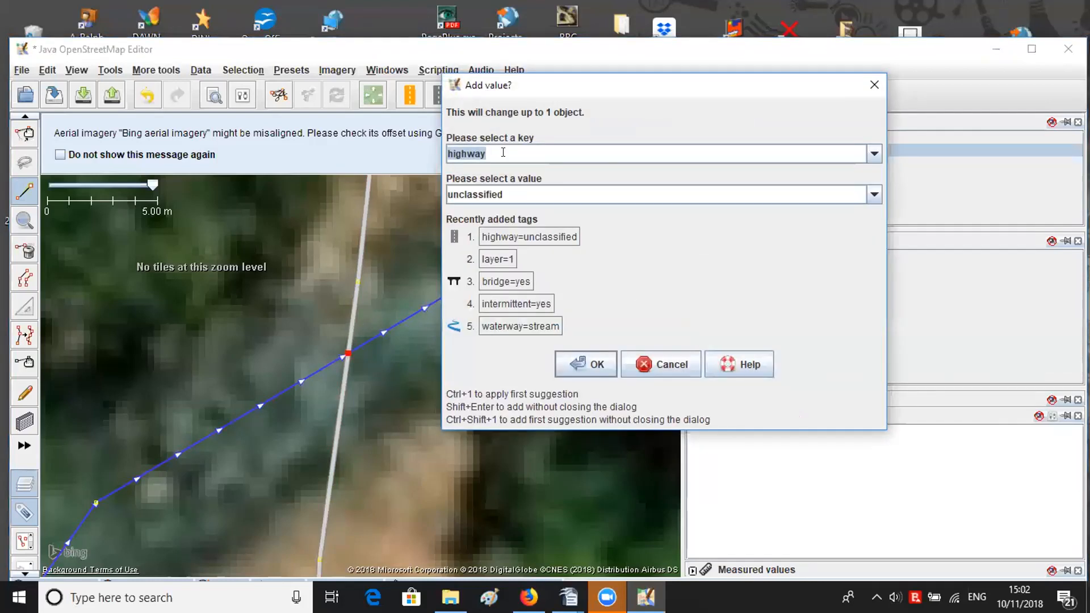
type("ford")
key("Tab")
type("yes")
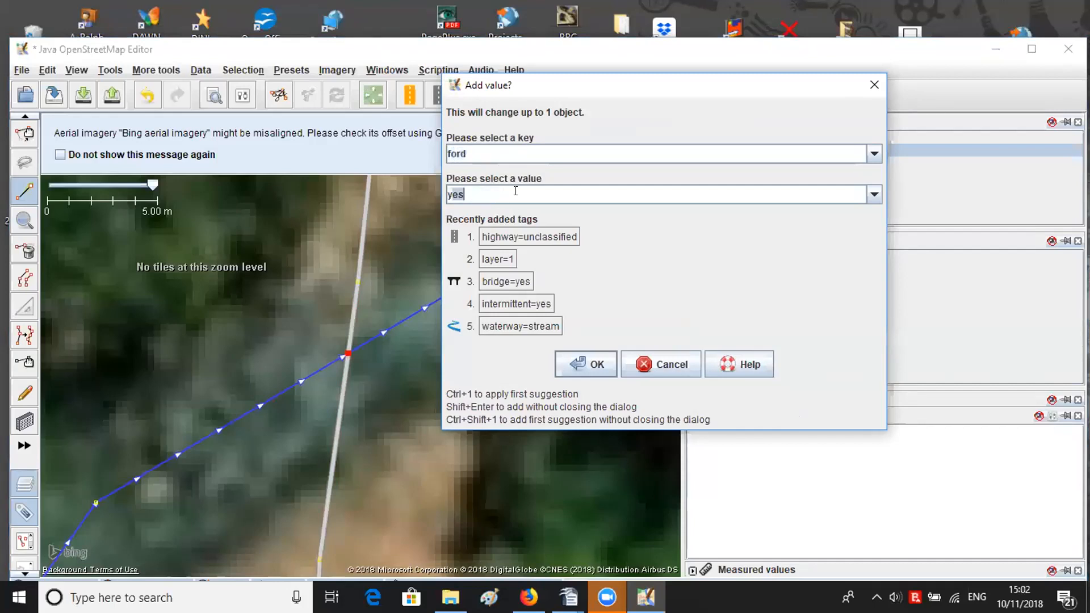
left_click(594, 354)
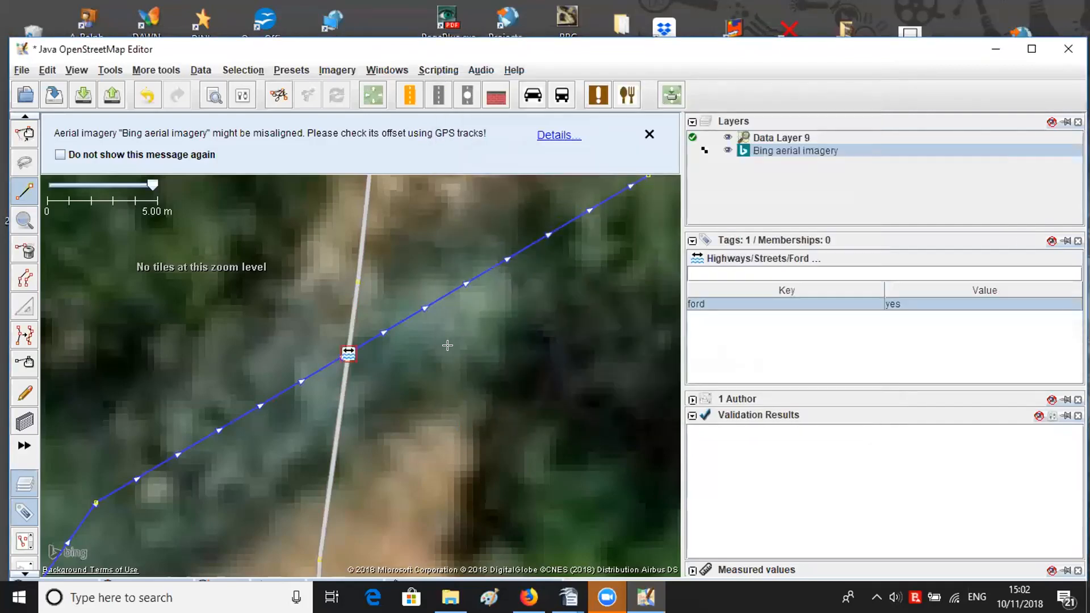
- Follow the river onward from the ford and examine its course and banks in the imagery for further features to map
scroll(443, 349, "down", 4)
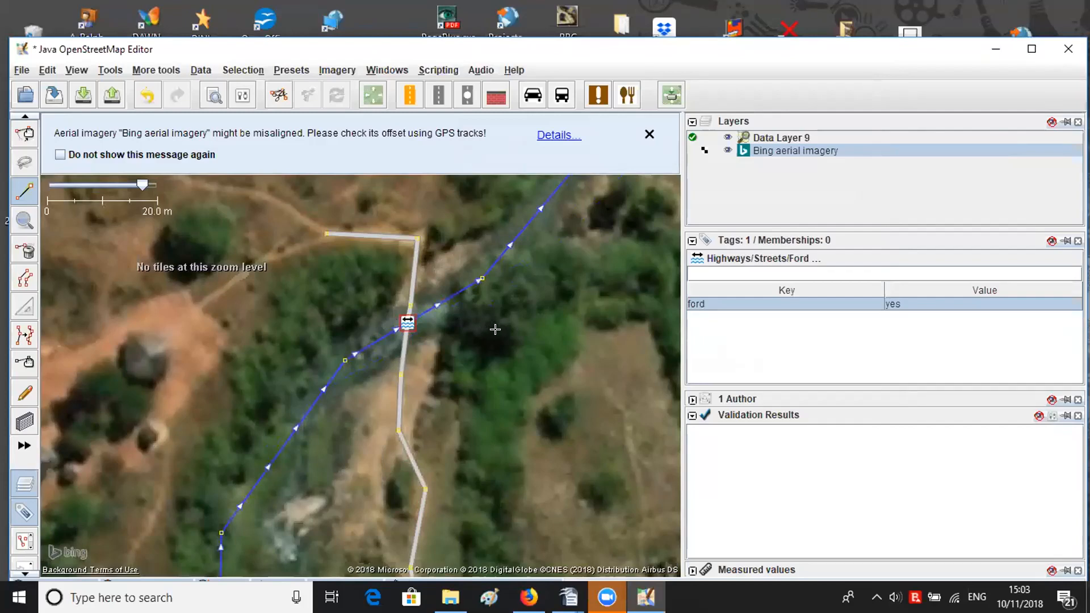
scroll(495, 329, "down", 2)
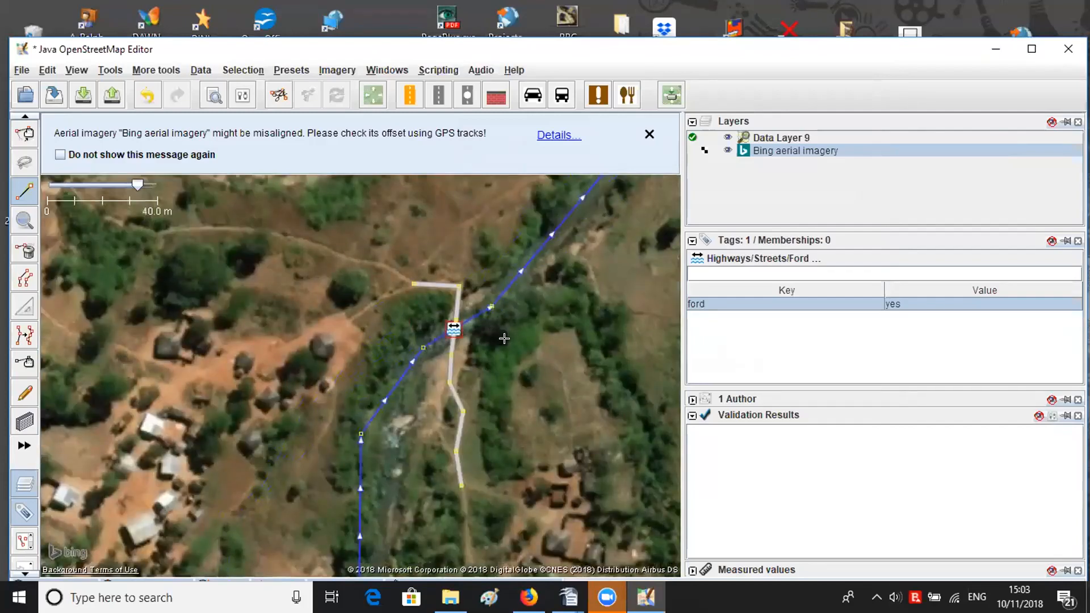
scroll(313, 278, "down", 4)
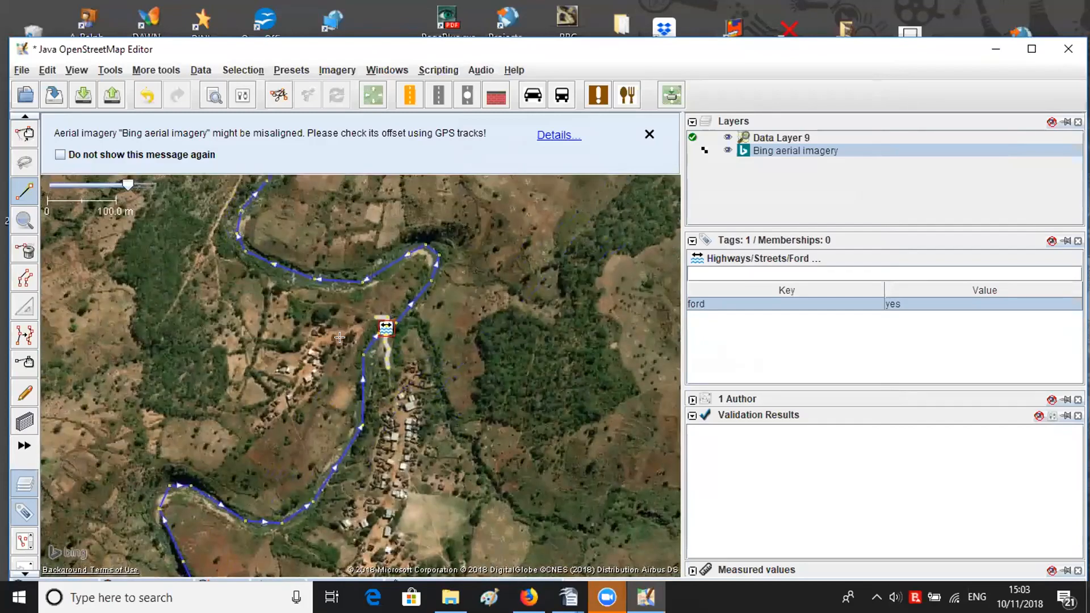
scroll(366, 290, "up", 2)
key("ctrl+Up")
key("ctrl+Up")
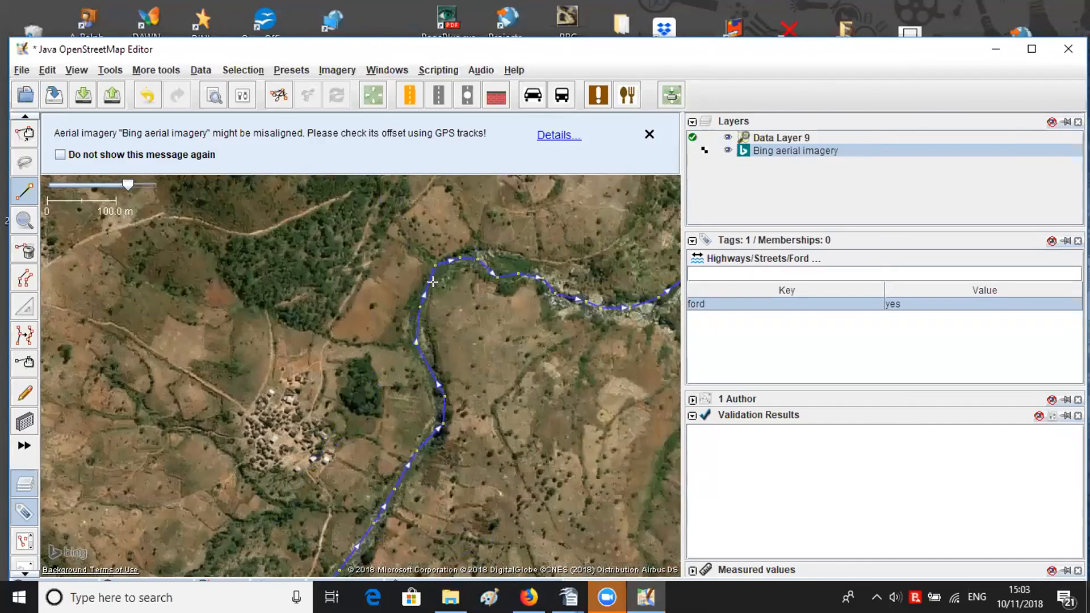
key("ctrl+Right")
scroll(417, 319, "up", 5)
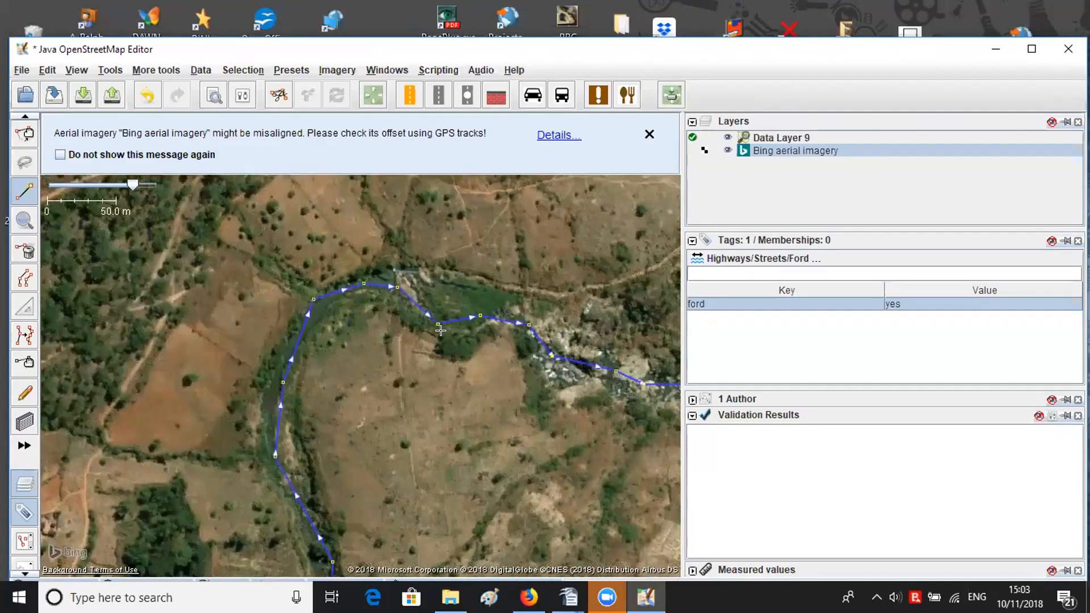
scroll(294, 379, "down", 4)
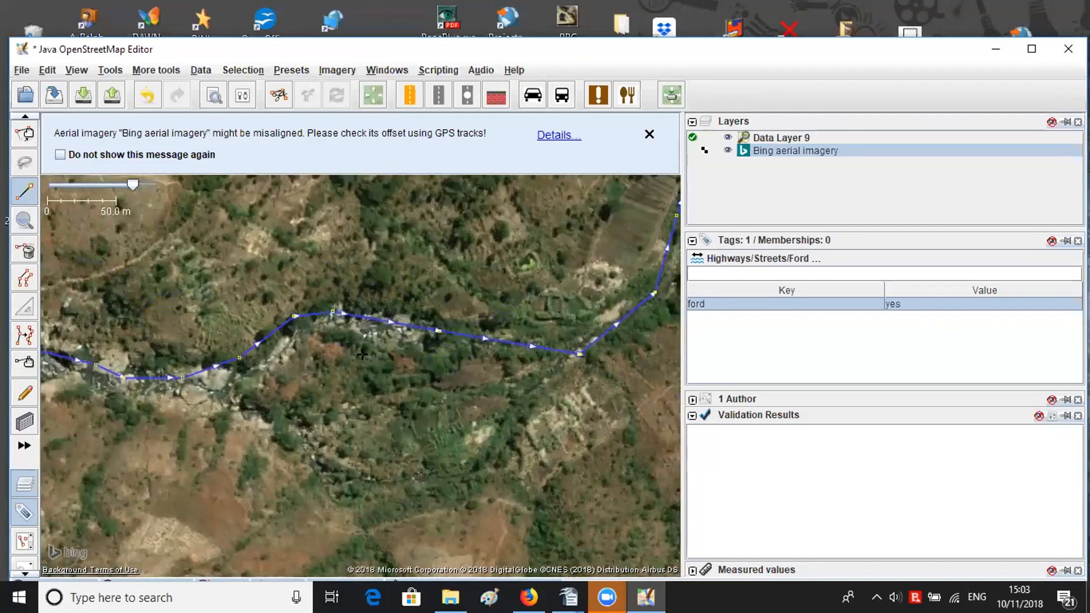
key("ctrl+Up")
key("ctrl+Up")
scroll(319, 428, "down", 5)
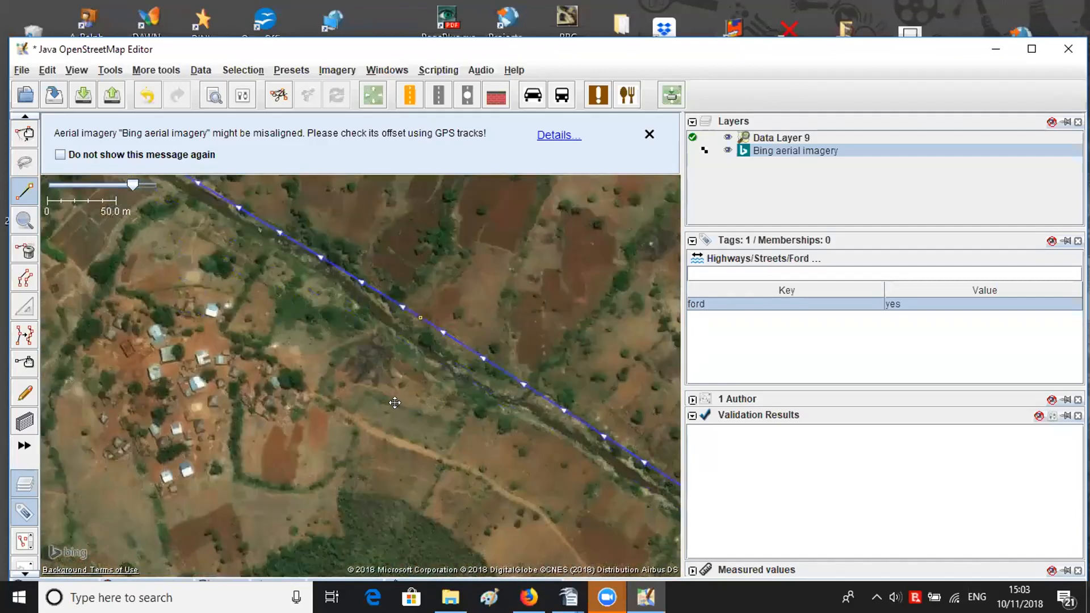
scroll(368, 353, "up", 2)
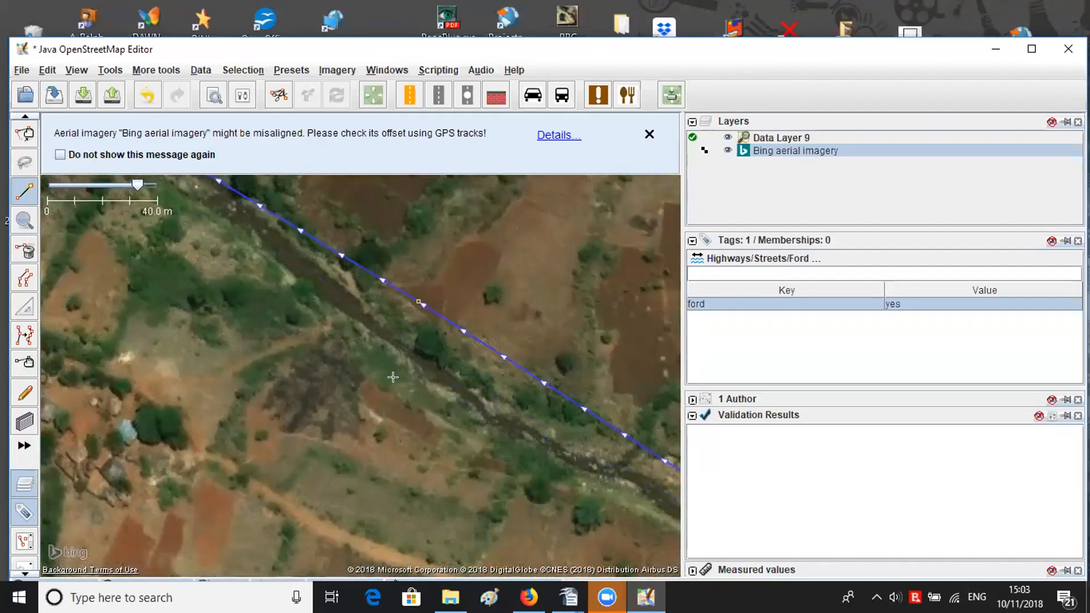
scroll(341, 276, "down", 3)
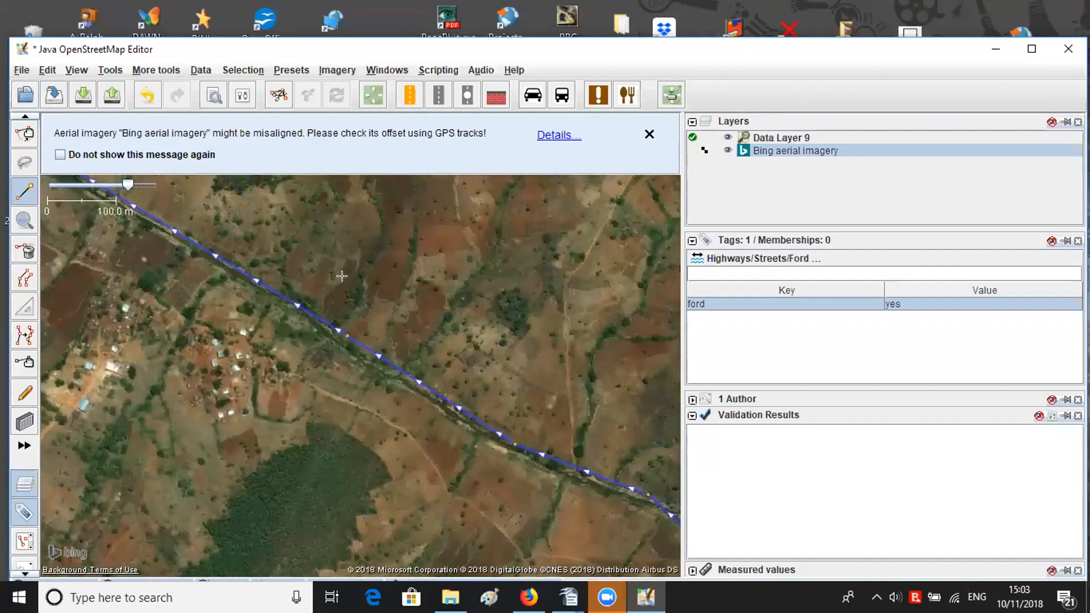
- Draw a short way along the dirt track where it crosses the tree-lined stream bed away from the river
left_click_drag(341, 276, 456, 432)
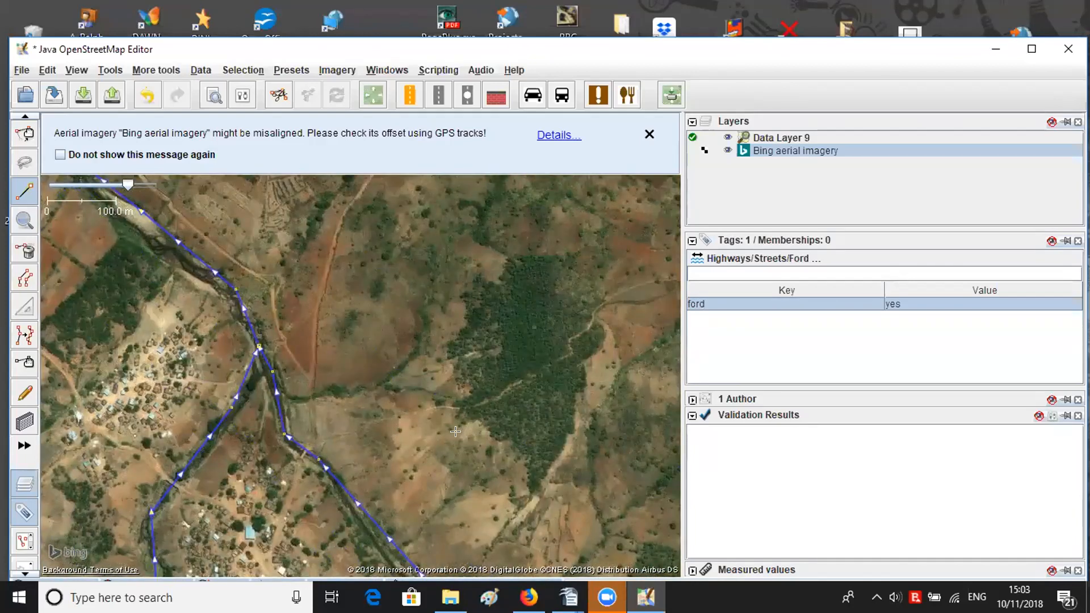
scroll(455, 432, "down", 5)
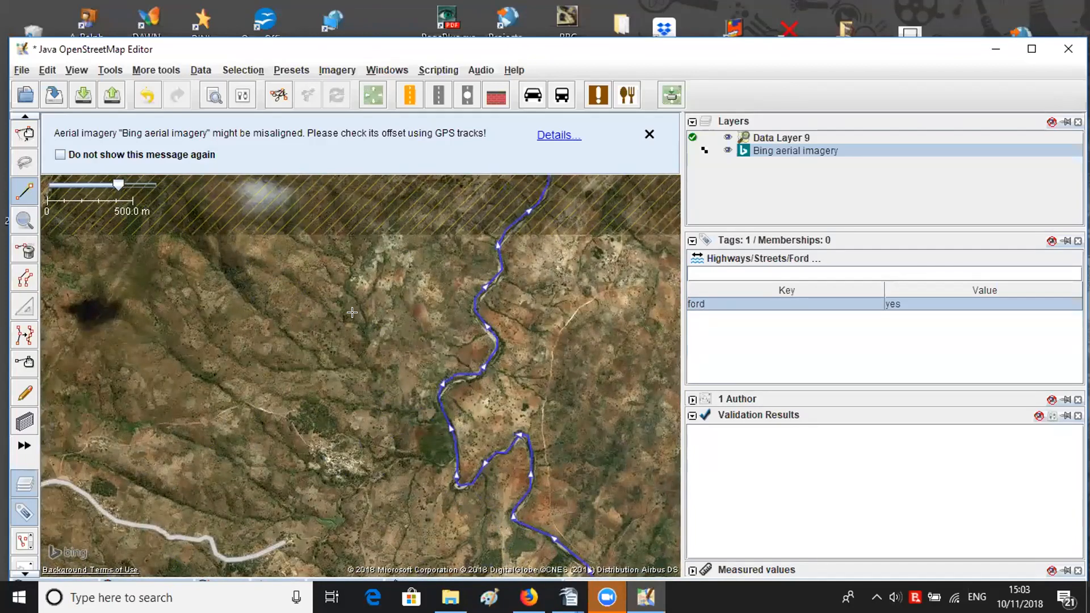
scroll(352, 316, "up", 7)
left_click_drag(414, 389, 377, 332)
scroll(377, 333, "up", 2)
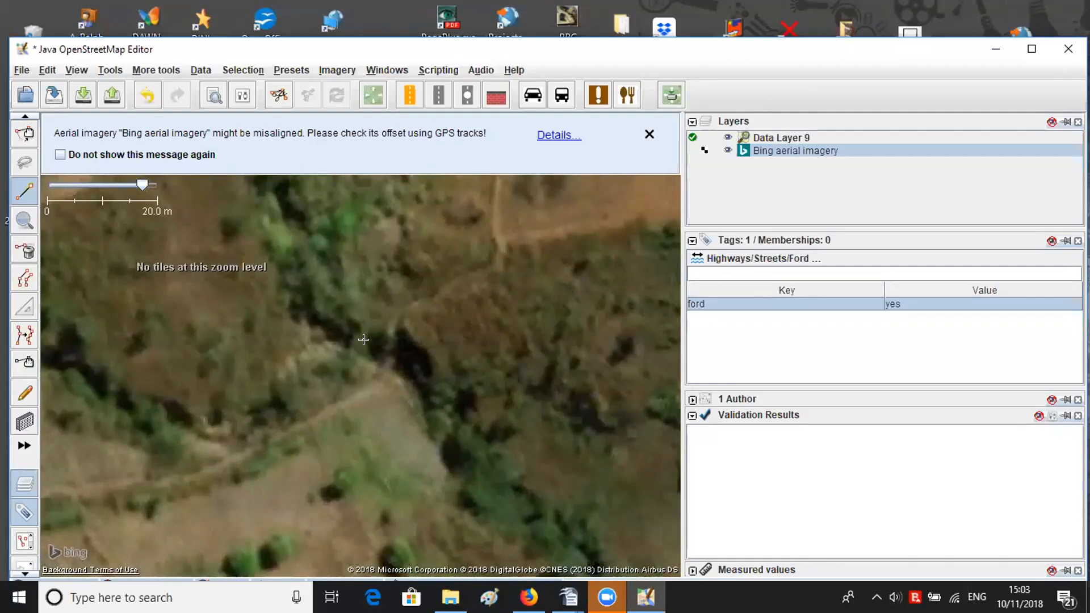
scroll(362, 344, "up", 2)
scroll(367, 350, "down", 2)
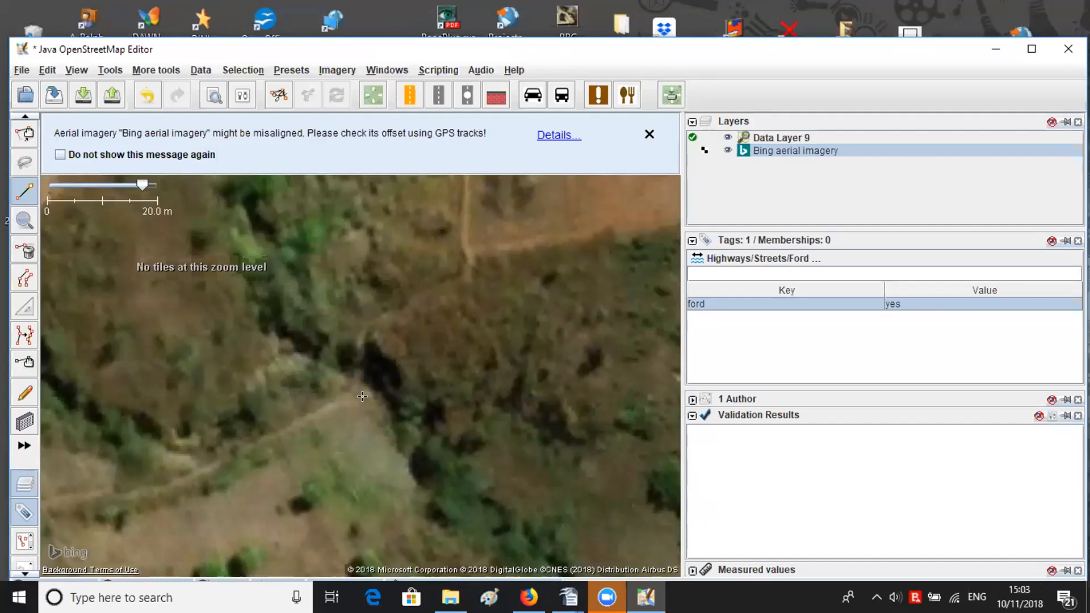
left_click(276, 433)
left_click(333, 406)
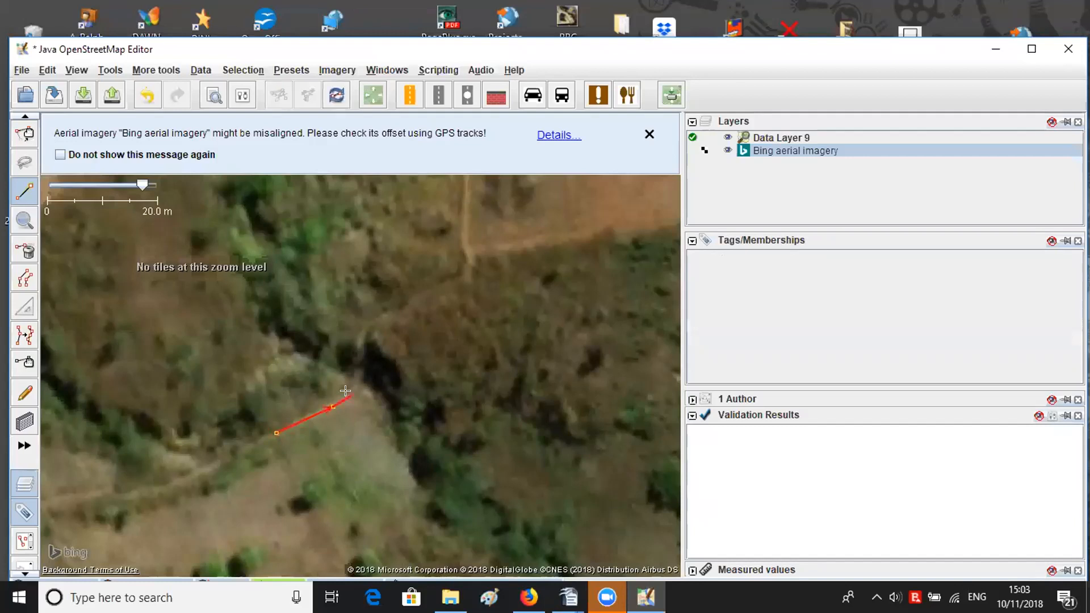
left_click(352, 394)
left_click(363, 337)
left_click(379, 319)
left_click(441, 282)
left_click(465, 278)
key("Escape")
key("ctrl+Down")
key("ctrl+Up")
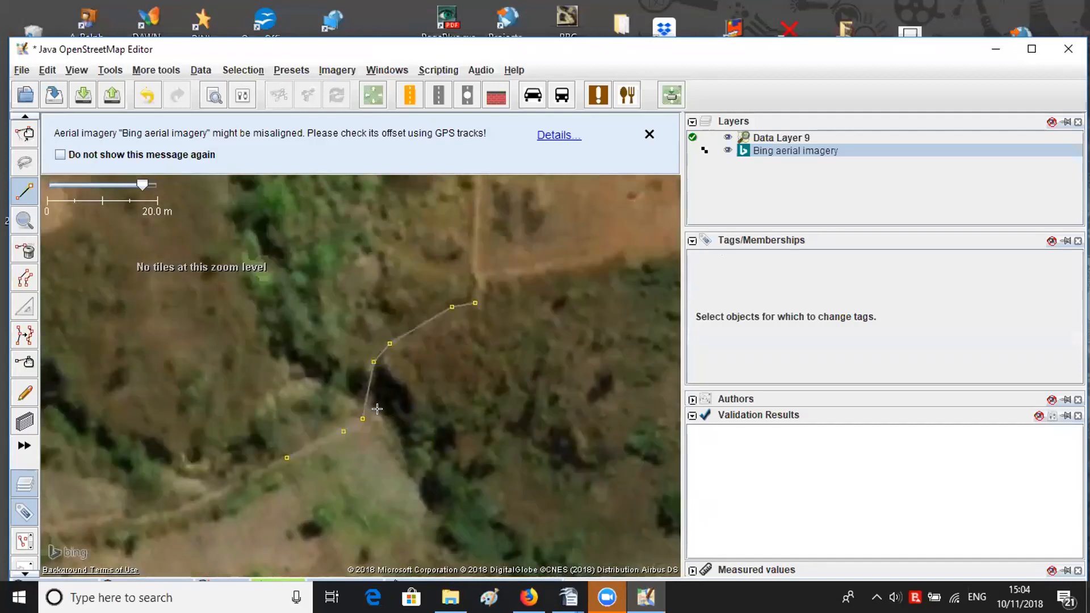
- Tag the new way along the track as highway=unclassified and deselect it
key("s")
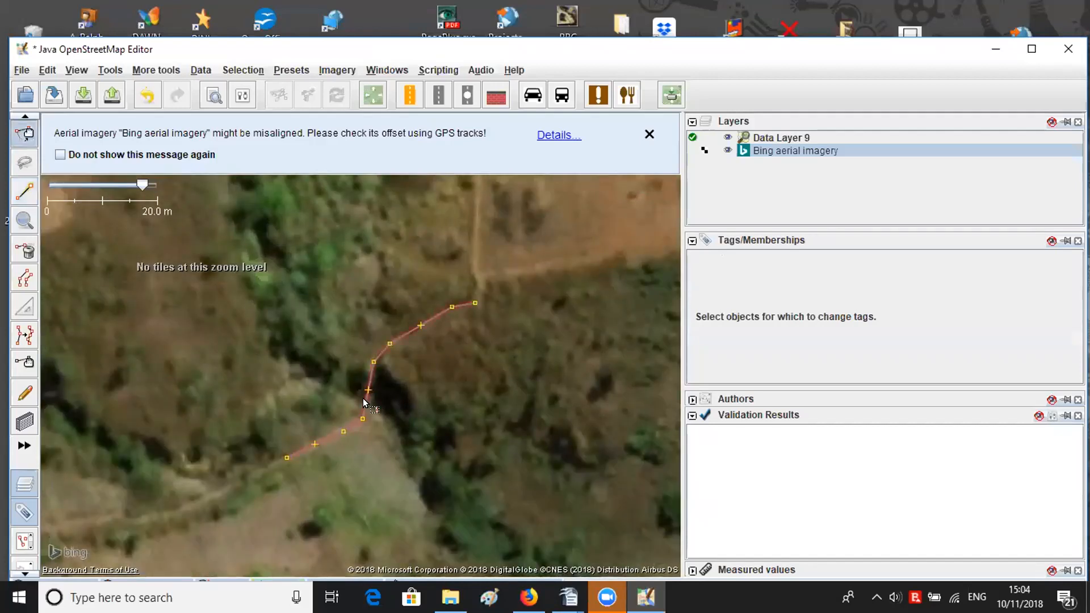
left_click(364, 398)
left_click(771, 373)
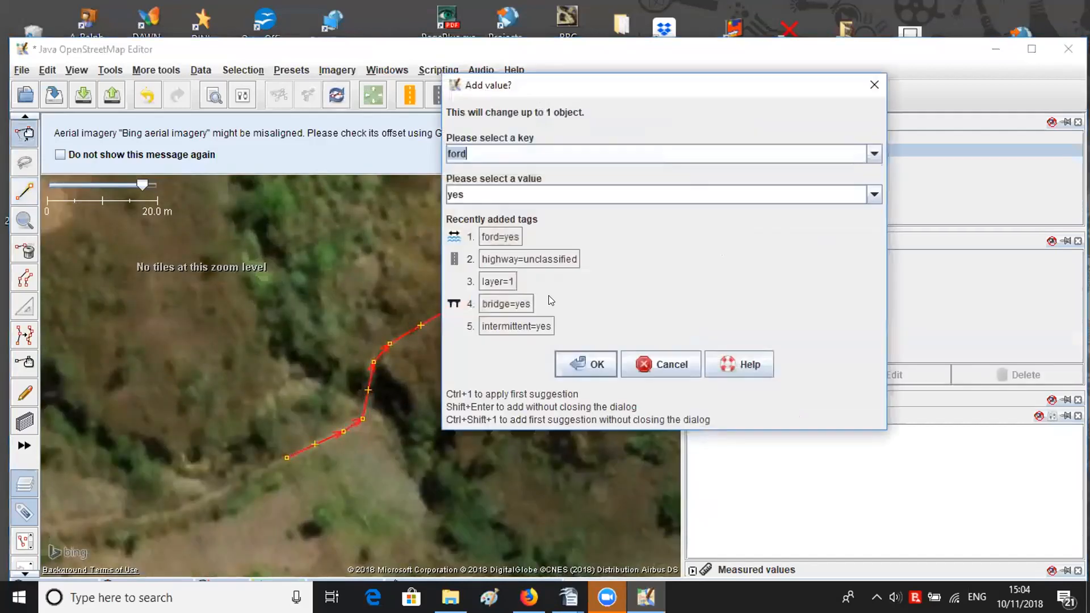
left_click(543, 258)
key("Return")
left_click(410, 349)
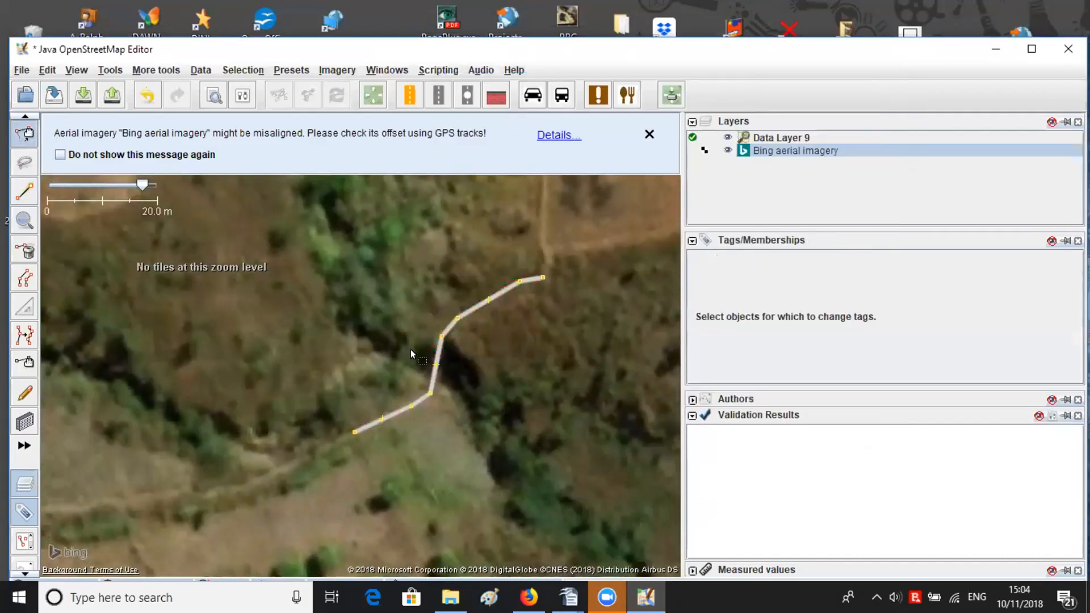
- Draw a line along the vegetated stream bed so that it passes across the new unclassified road
key("s")
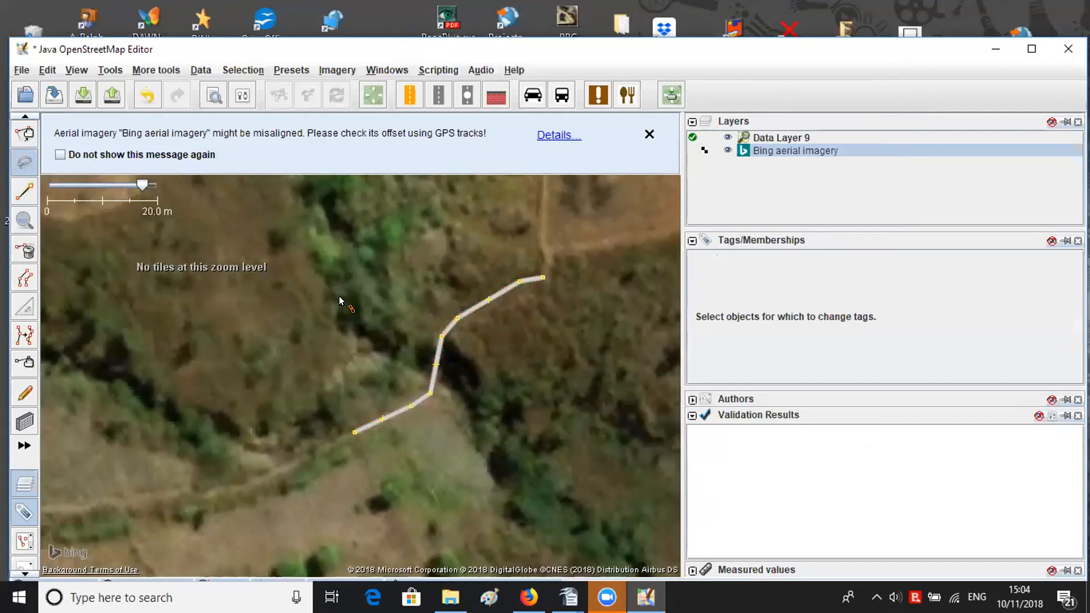
key("a")
left_click(339, 264)
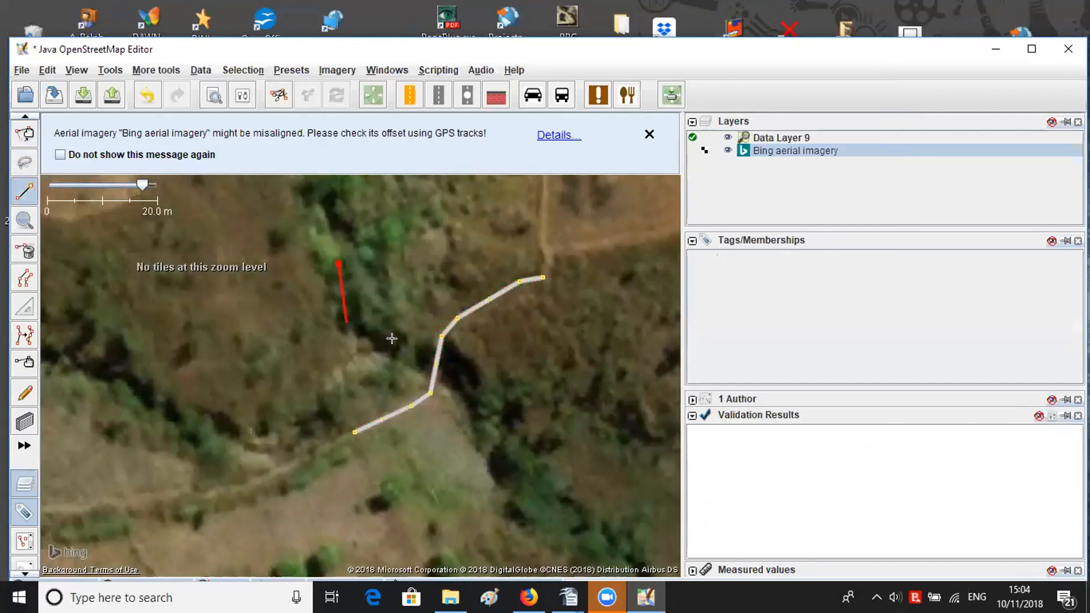
left_click(347, 322)
left_click(406, 350)
left_click(451, 369)
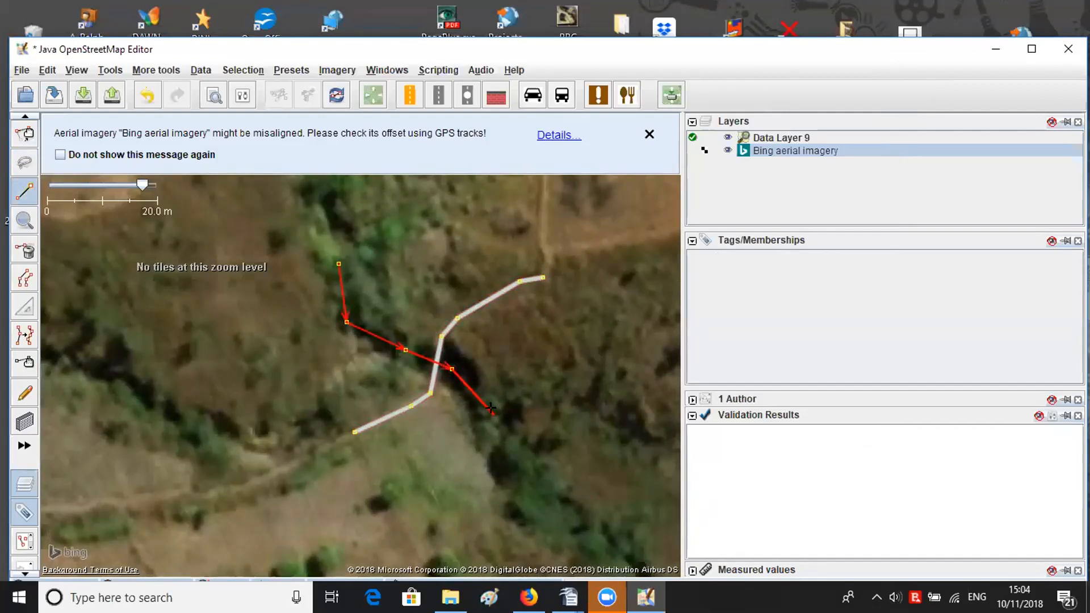
left_click(493, 415)
left_click(512, 463)
key("Escape")
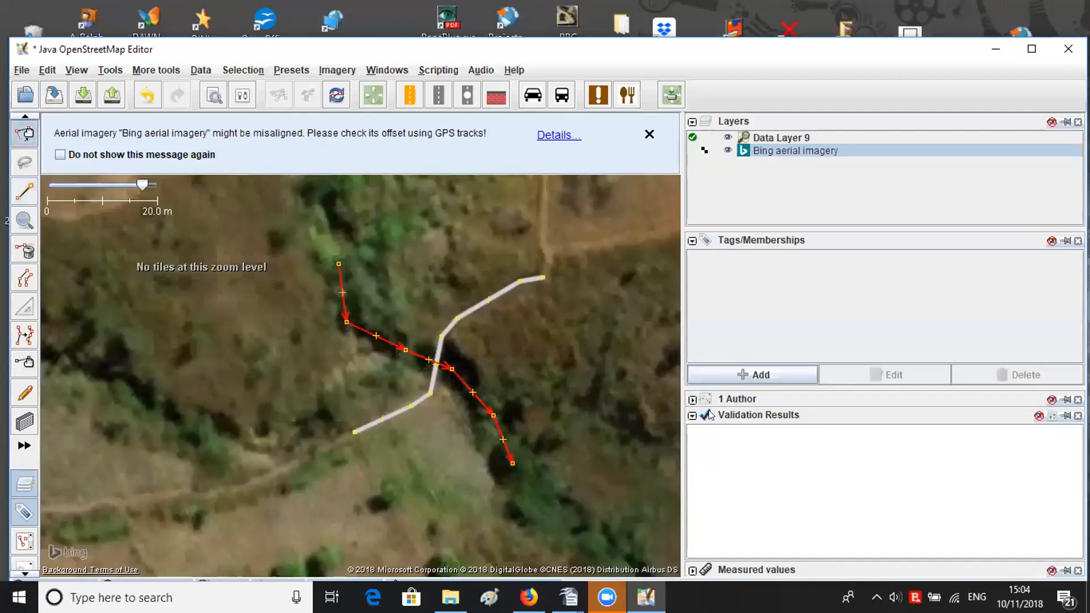
- Tag the line along the stream bed as waterway=stream and deselect it
left_click(736, 374)
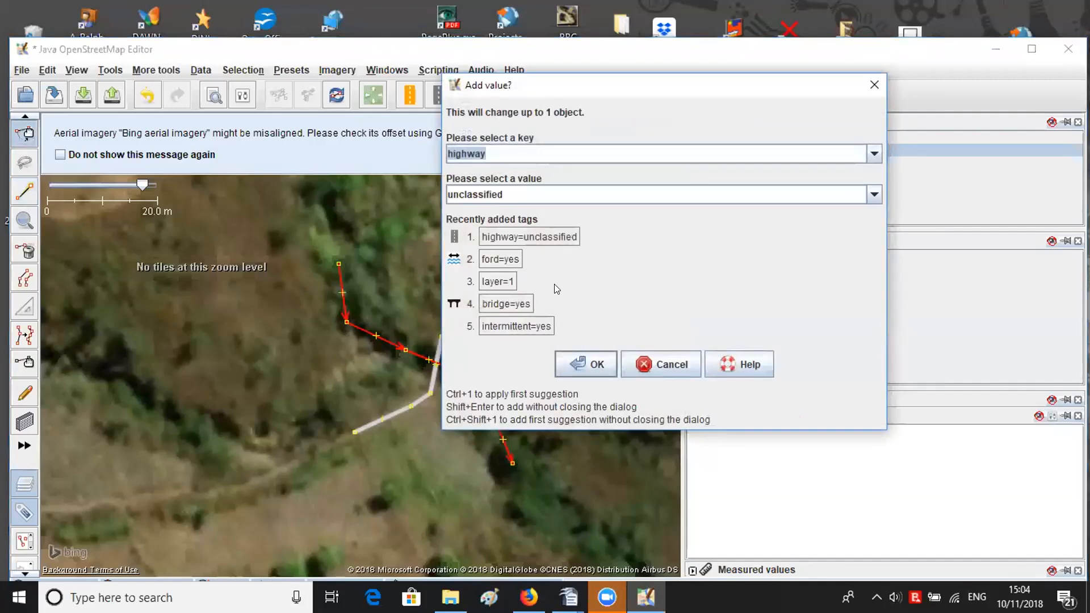
type("waterway")
key("Tab")
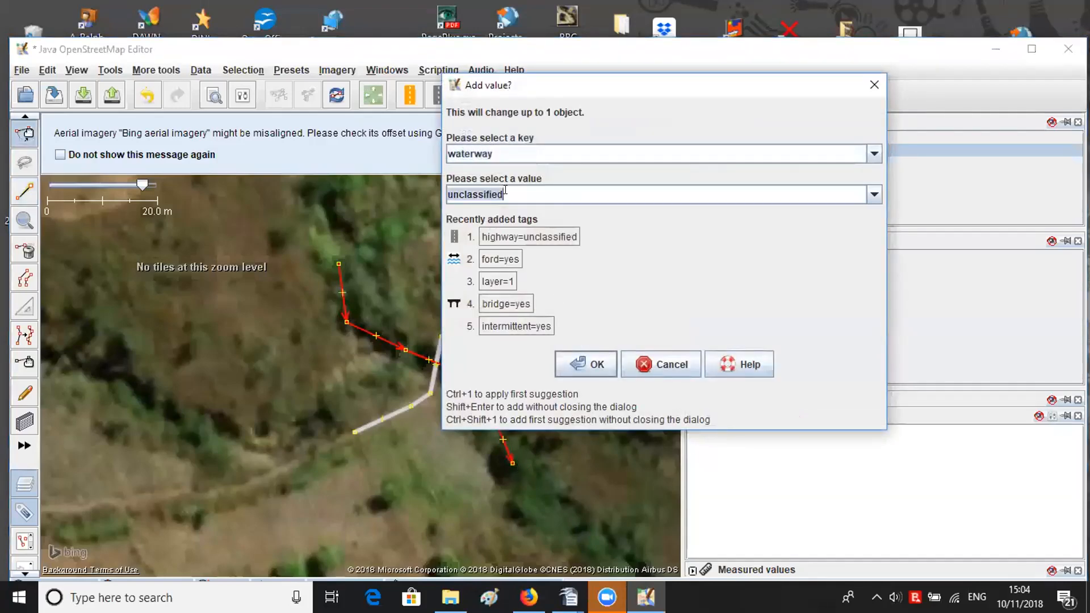
type("stream")
left_click(579, 360)
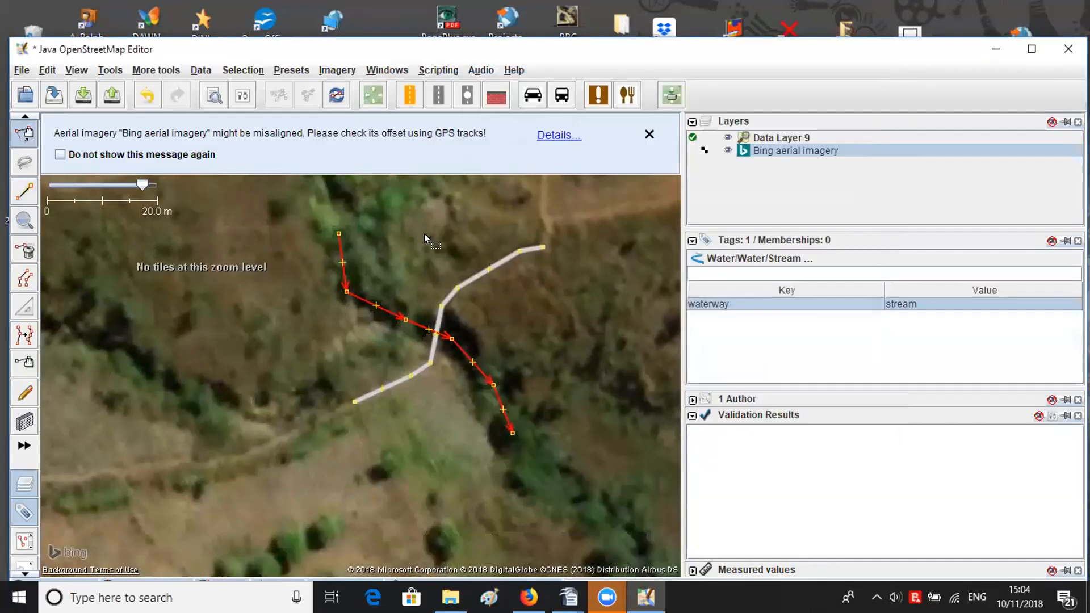
left_click(390, 324)
- Move the upstream node closer to the road and split the stream at the two nodes on either side of the road
scroll(502, 299, "up", 3)
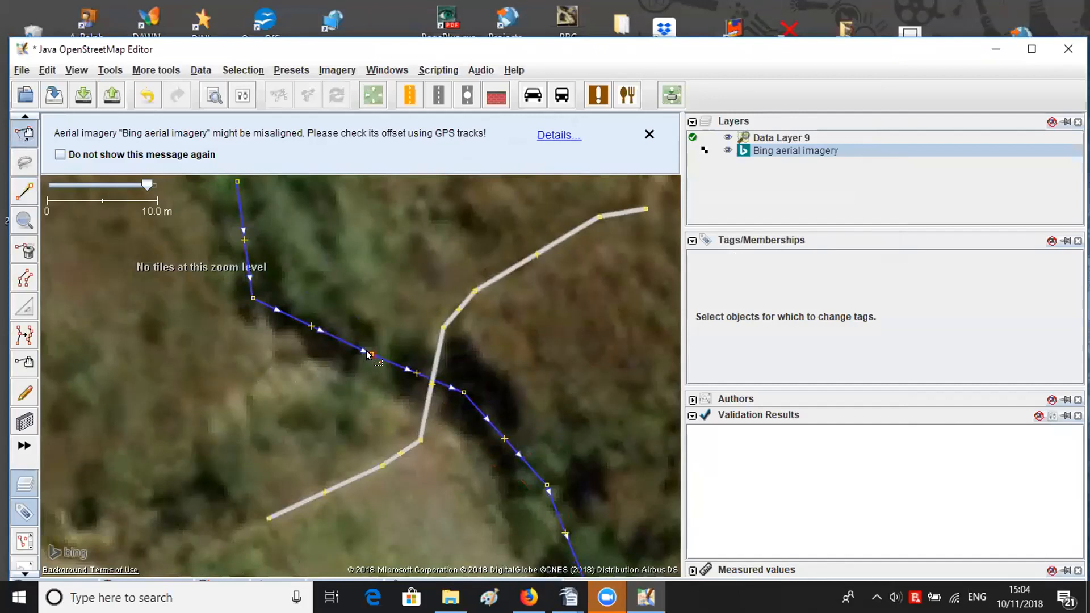
left_click_drag(371, 354, 401, 366)
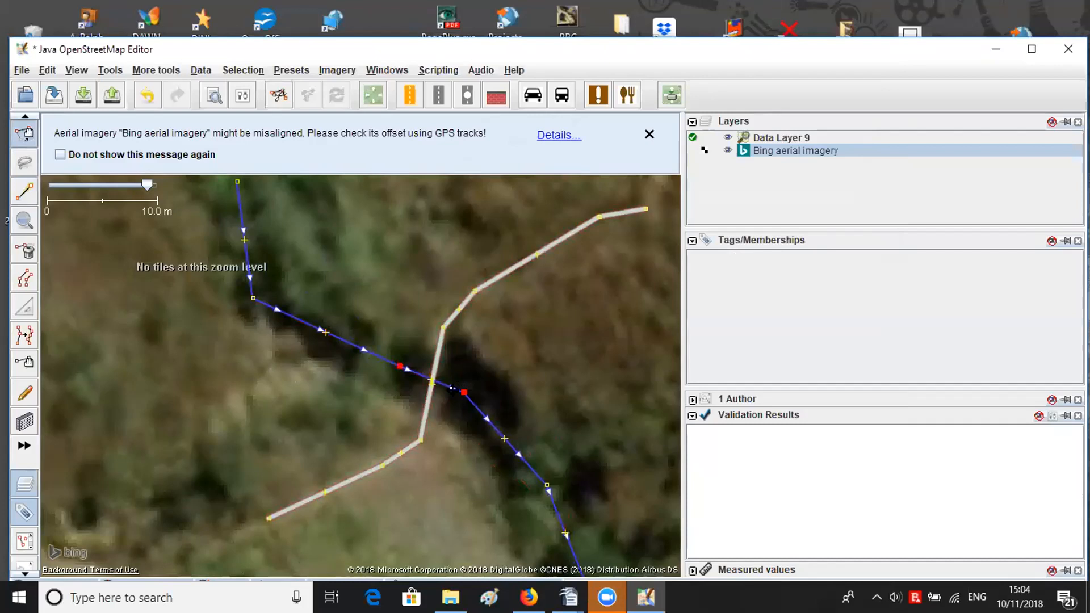
left_click_drag(443, 414, 448, 387)
key("p")
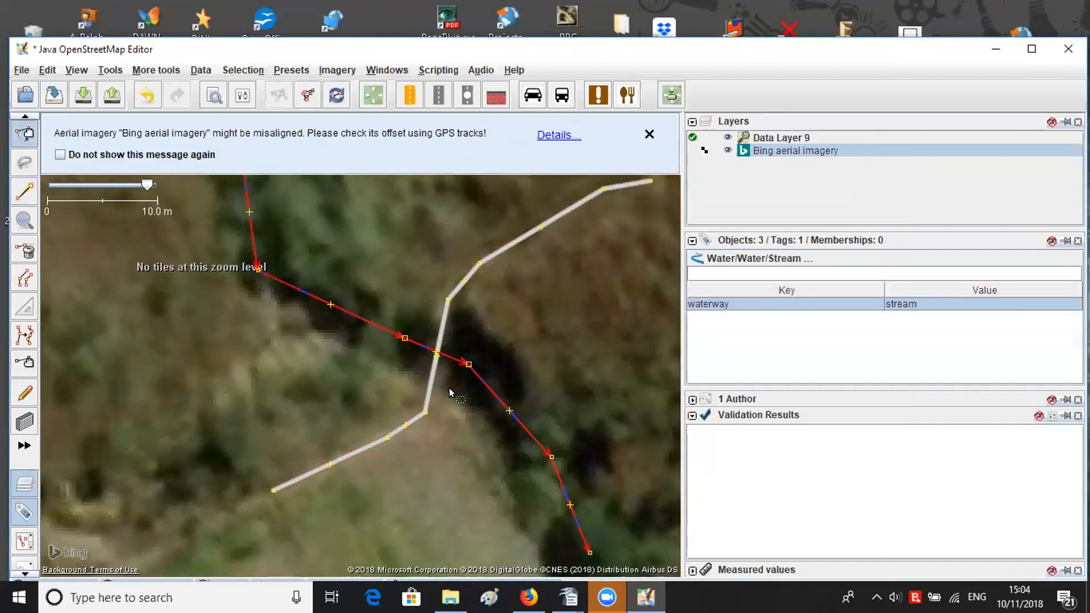
- Add the tag tunnel=culvert to the short stream segment under the road
left_click(422, 342)
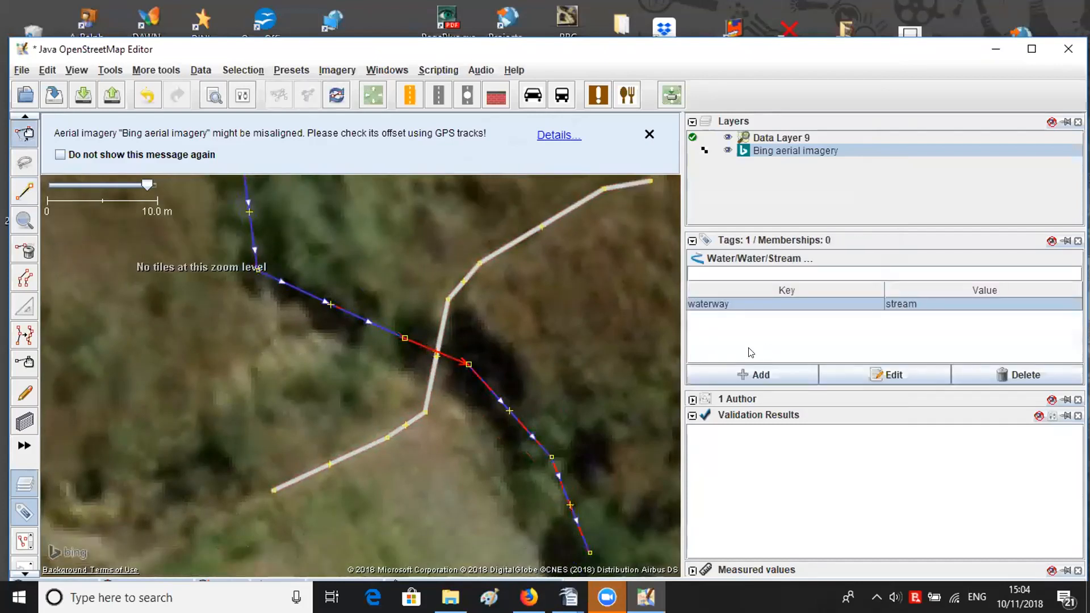
left_click(757, 375)
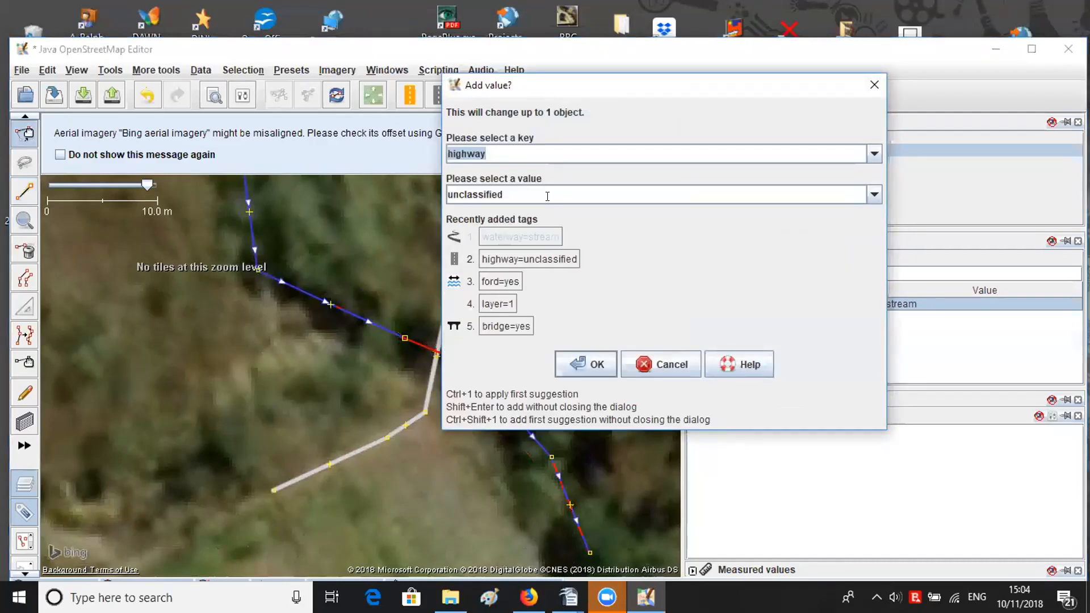
type("tunnel")
key("Tab")
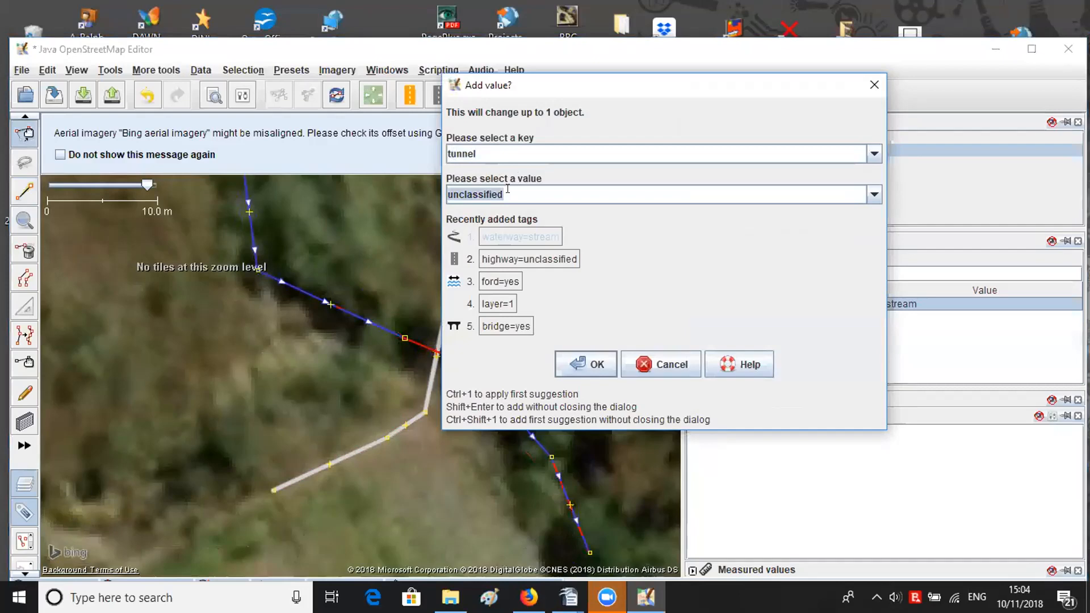
type("culvert")
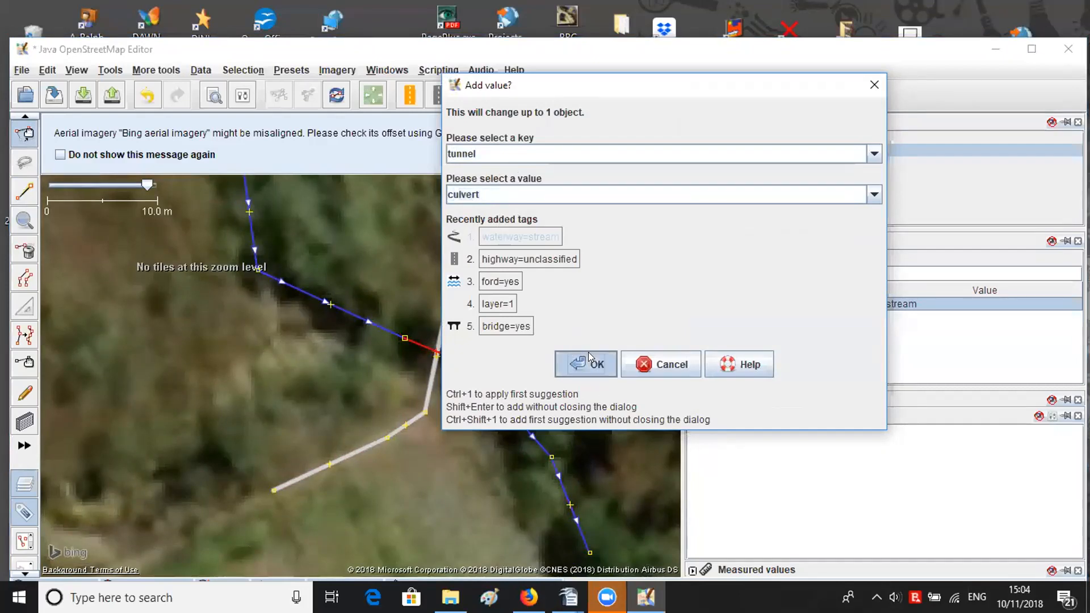
left_click(591, 364)
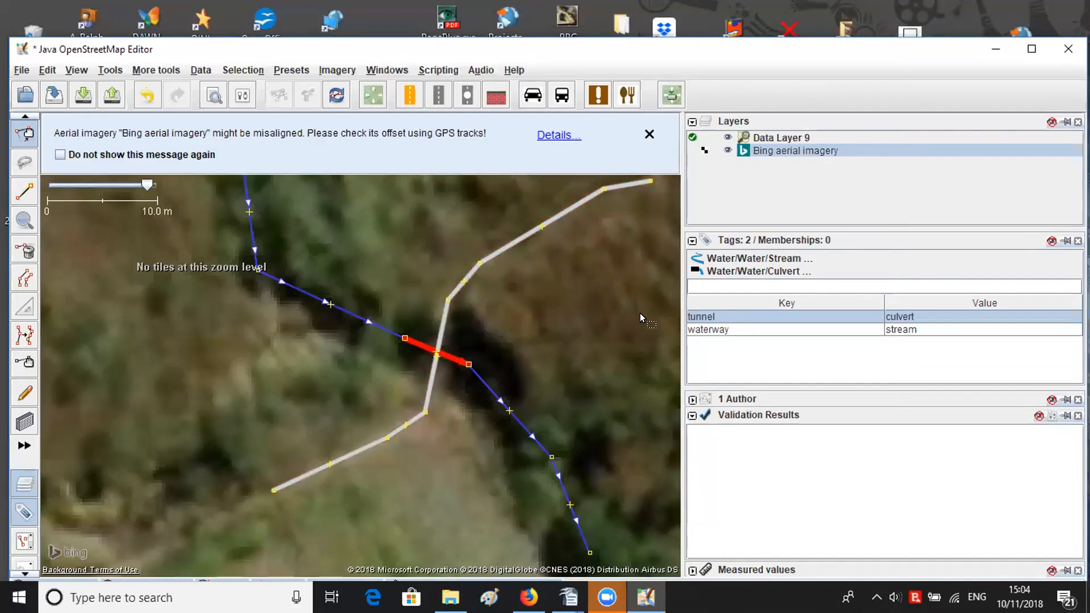
- Add the tag layer=-1 to the culvert segment
left_click(757, 375)
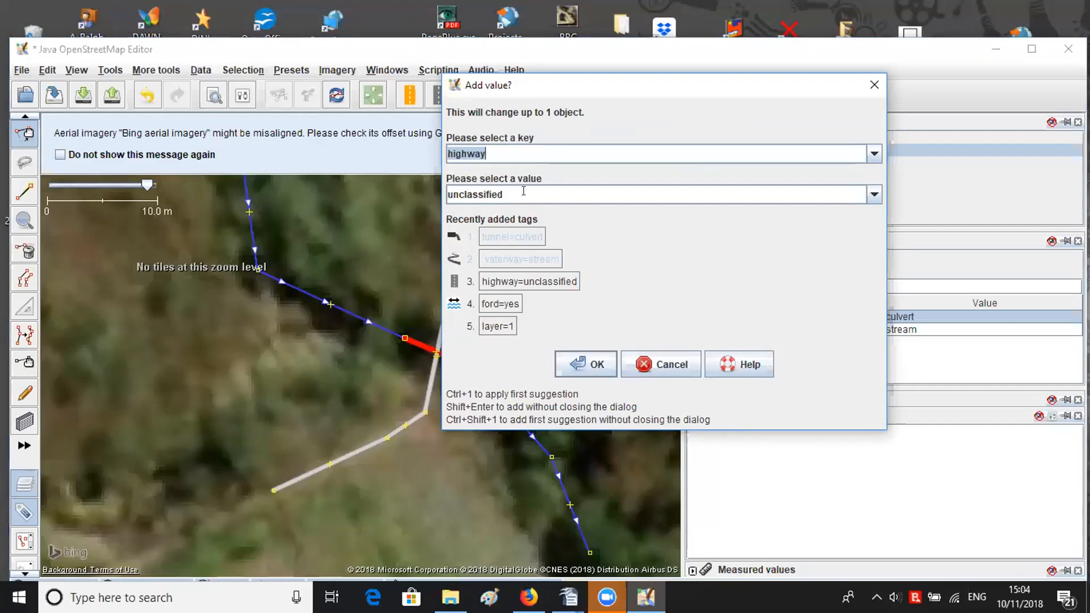
type("layer")
key("Tab")
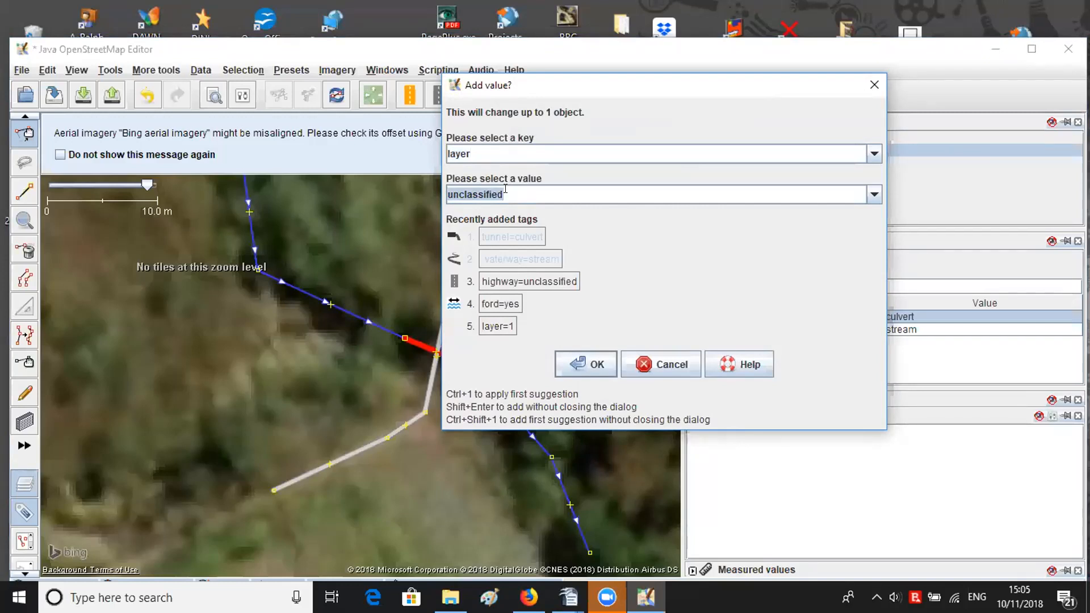
type("-1")
key("End")
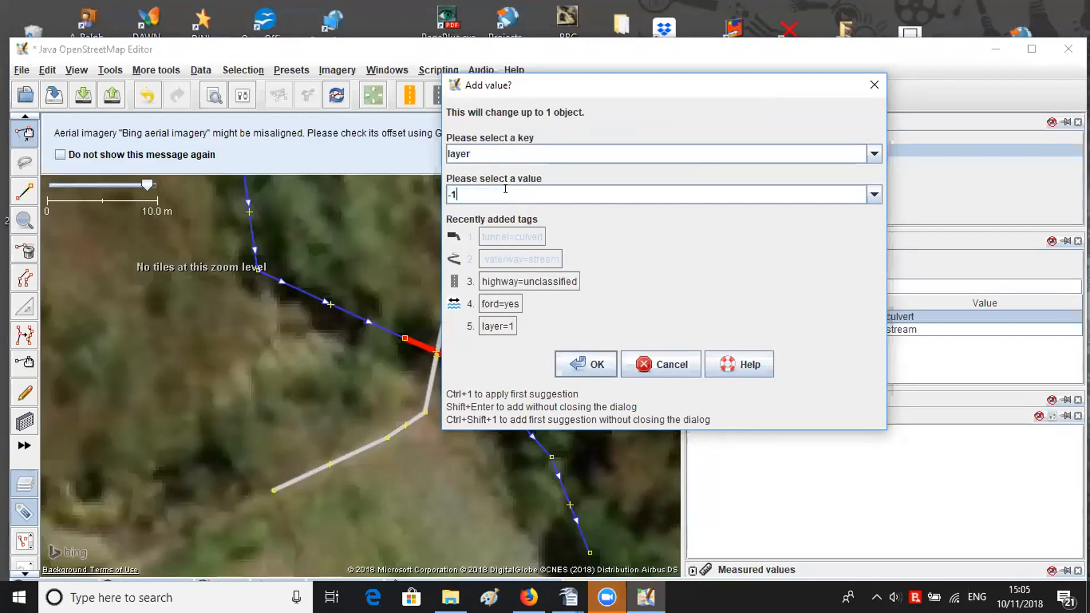
left_click(601, 364)
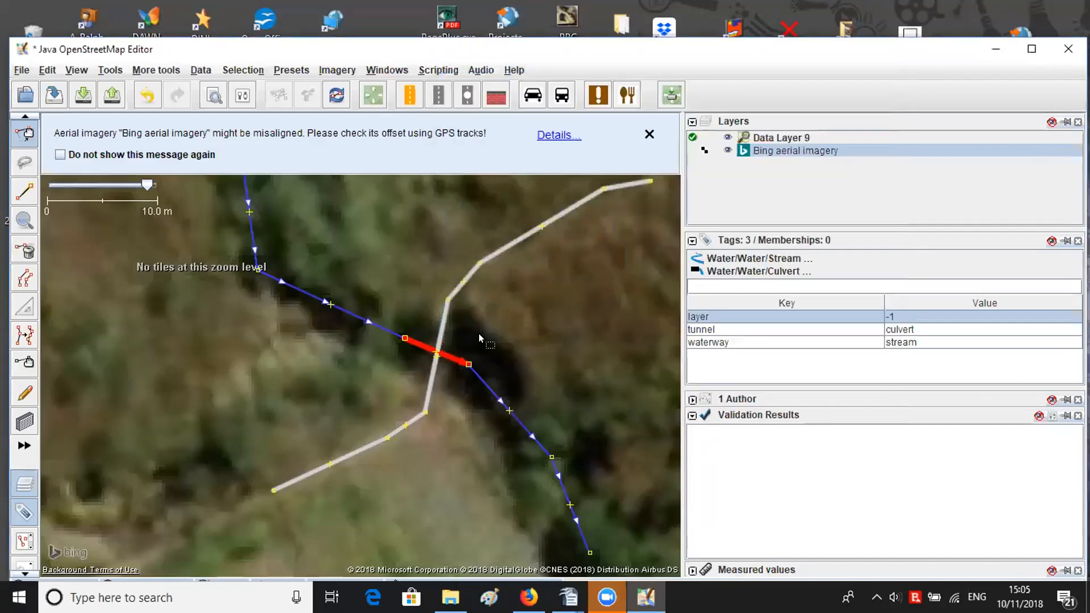
- Examine the culvert segment where it passes under the road, and deselect it
scroll(455, 311, "up", 3)
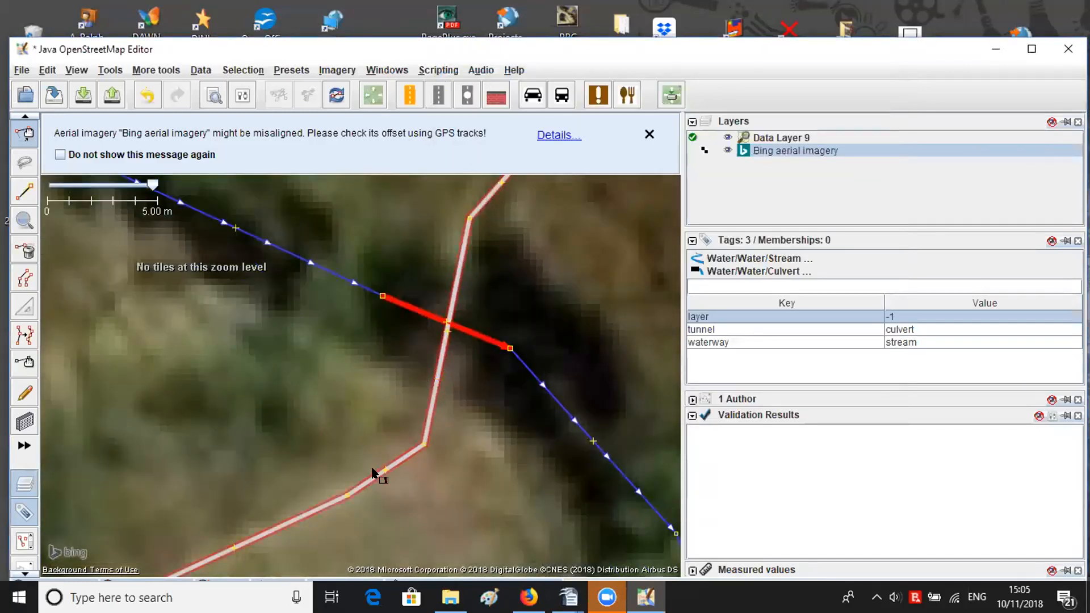
left_click_drag(404, 365, 397, 422)
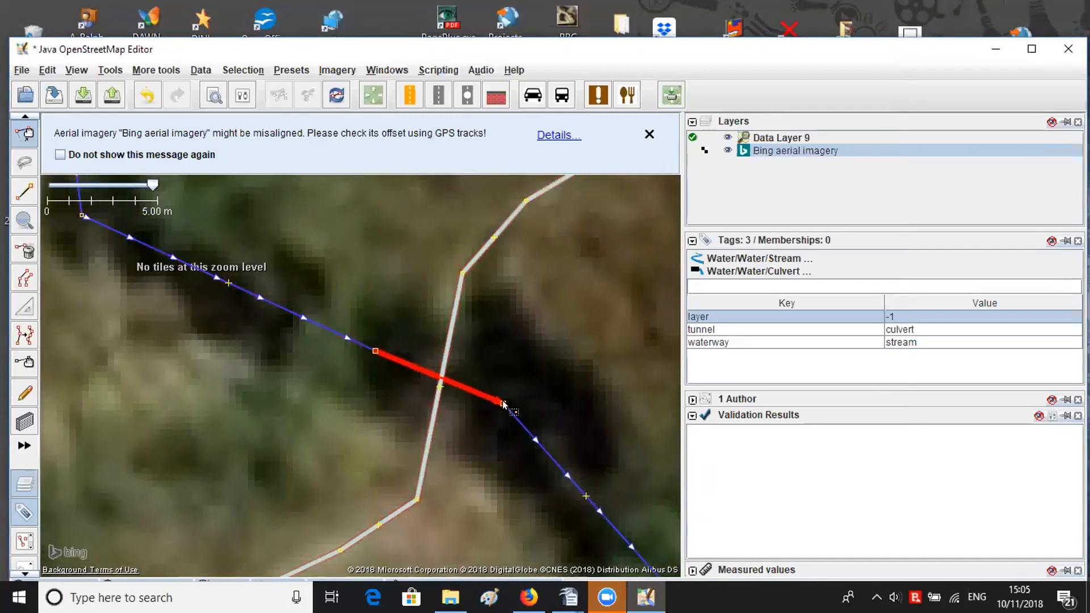
left_click_drag(492, 448, 488, 384)
left_click(444, 360)
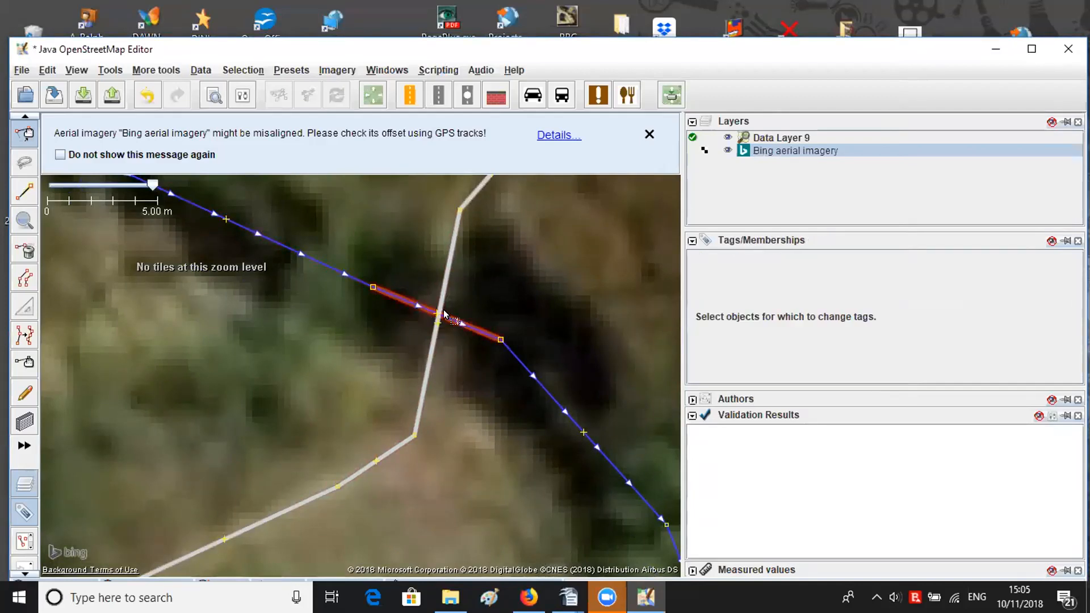
- Dismiss the notice about possibly misaligned Bing aerial imagery
scroll(501, 287, "down", 3)
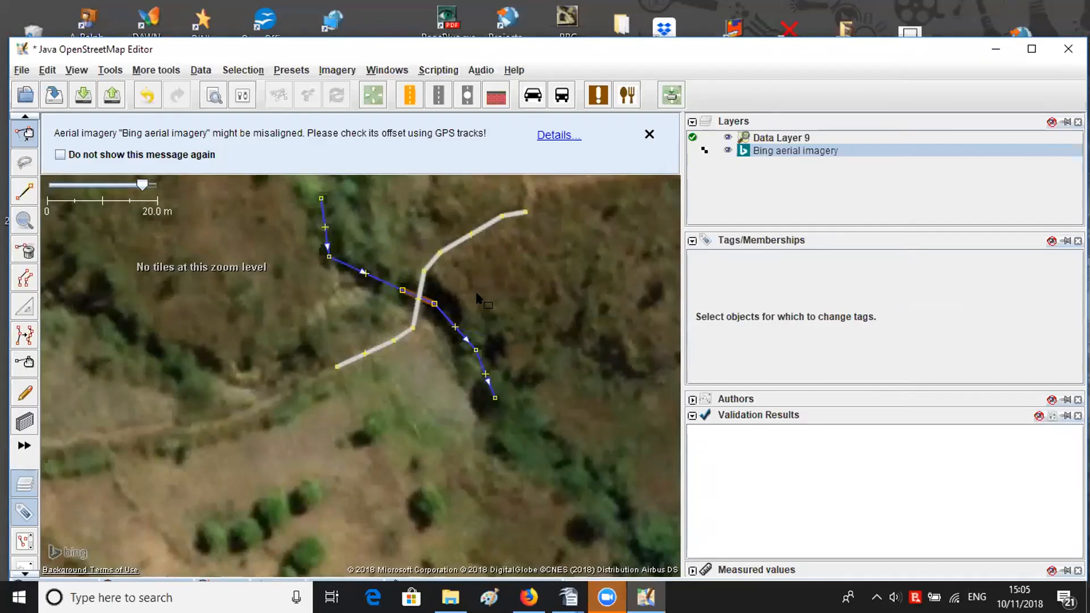
scroll(474, 294, "down", 2)
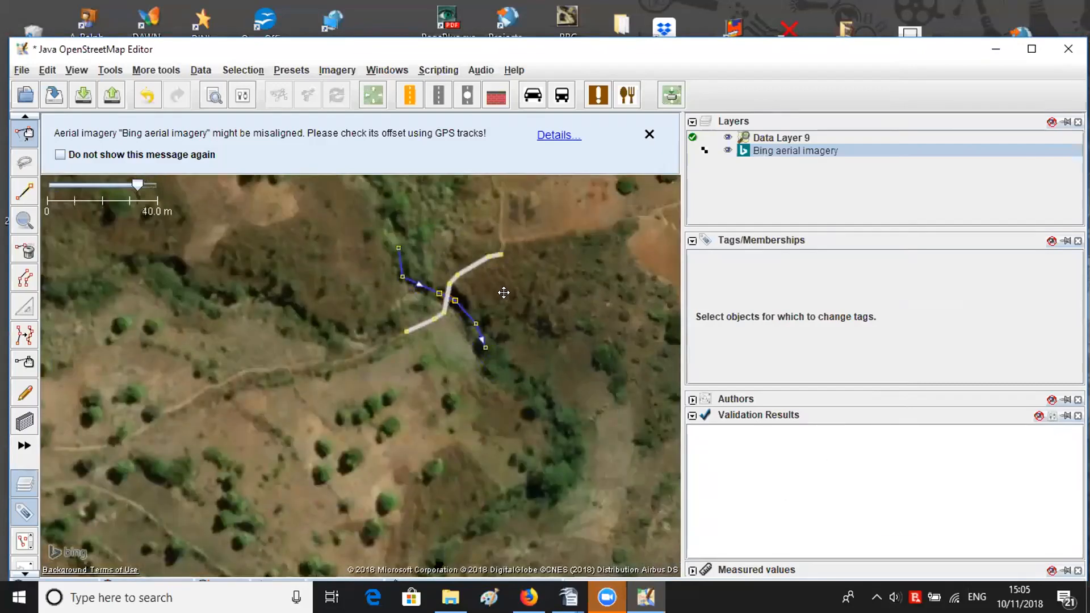
left_click_drag(336, 311, 353, 300)
scroll(353, 298, "down", 2)
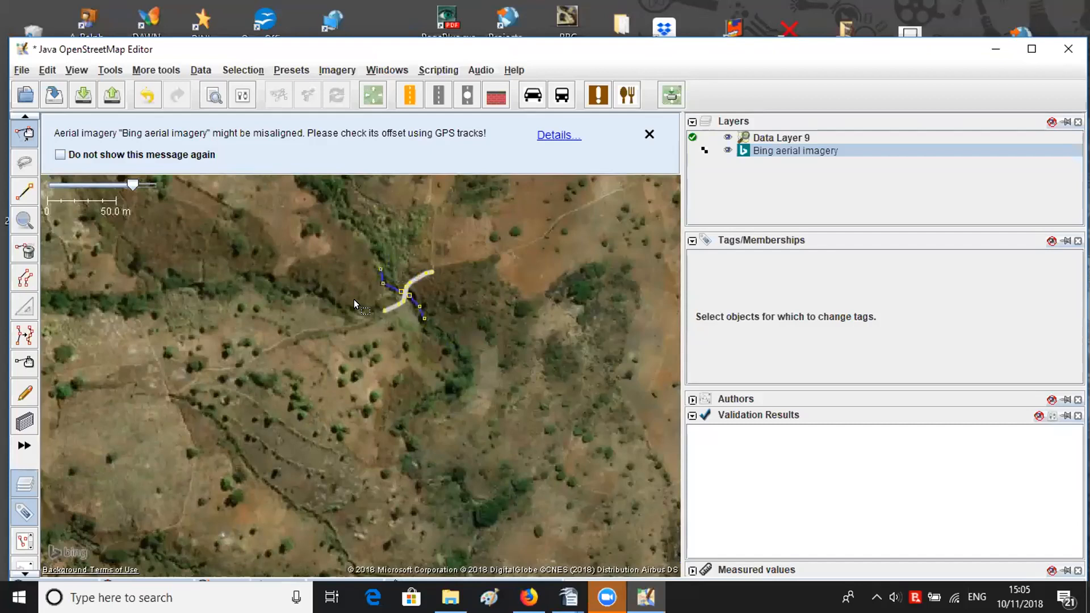
left_click(646, 133)
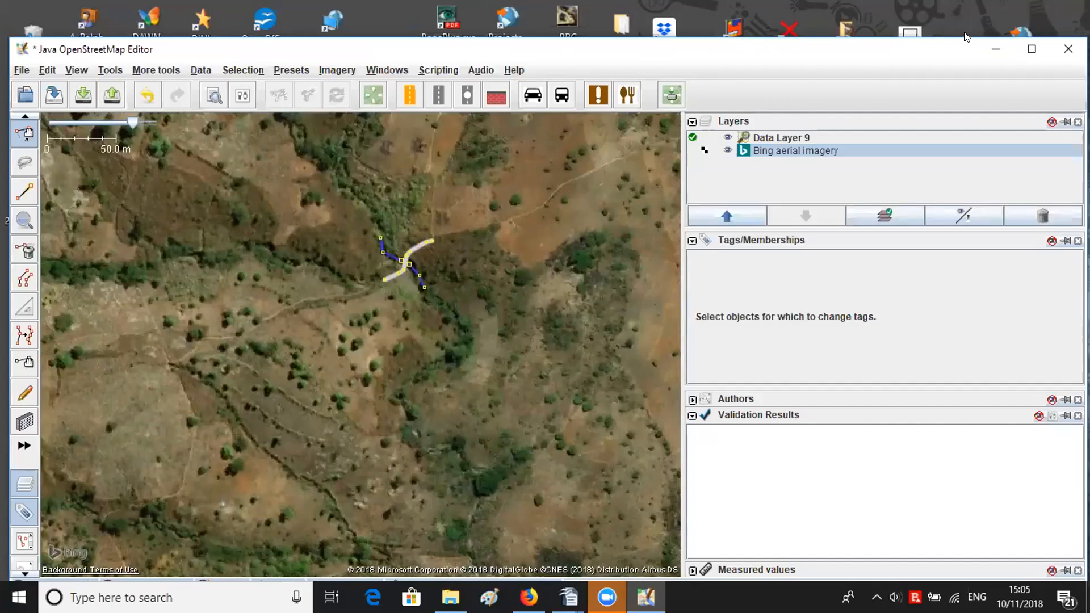
- Try drawing a building outline at the preset width on the field south of the road crossing, and undo it
left_click_drag(806, 49, 798, 11)
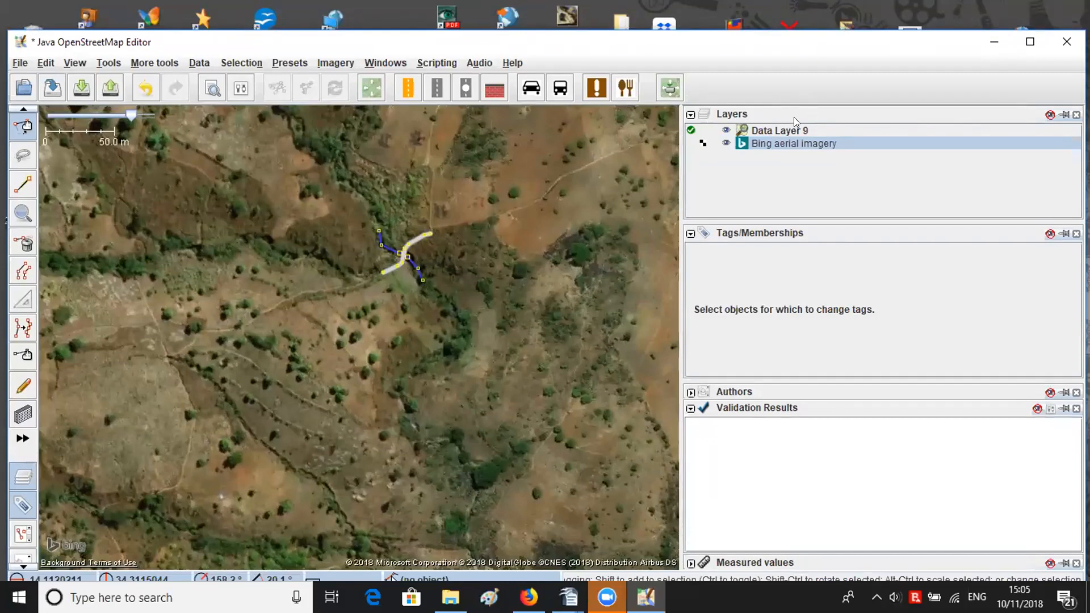
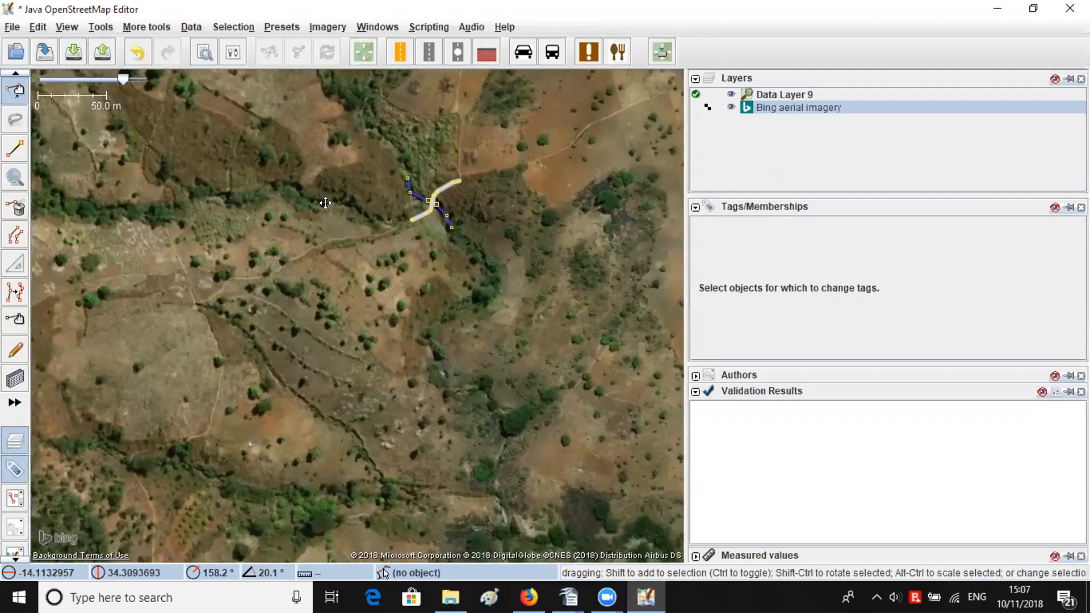
left_click_drag(366, 314, 355, 268)
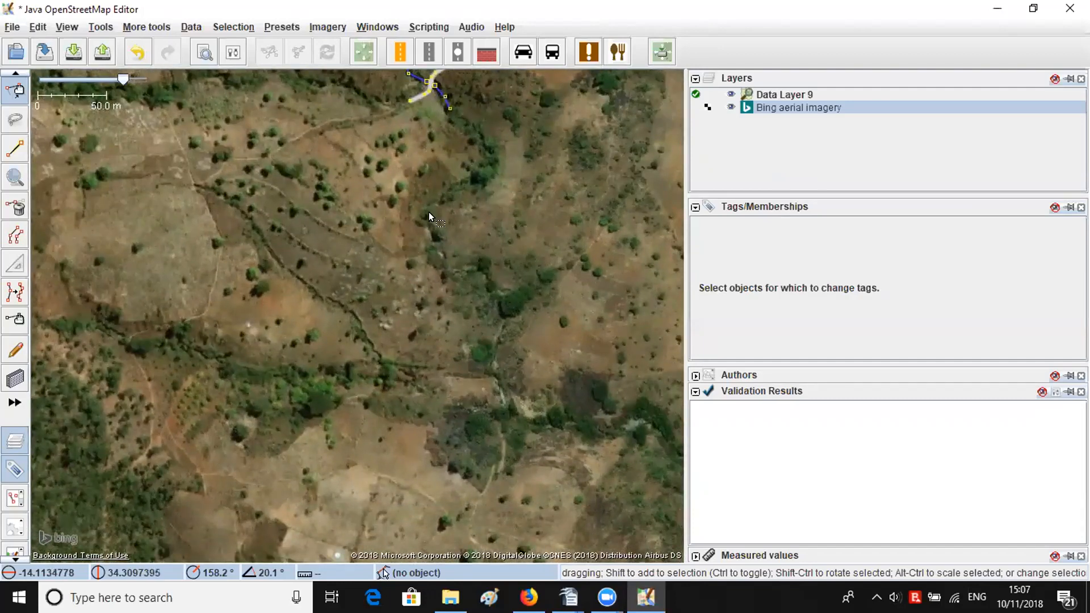
key("b")
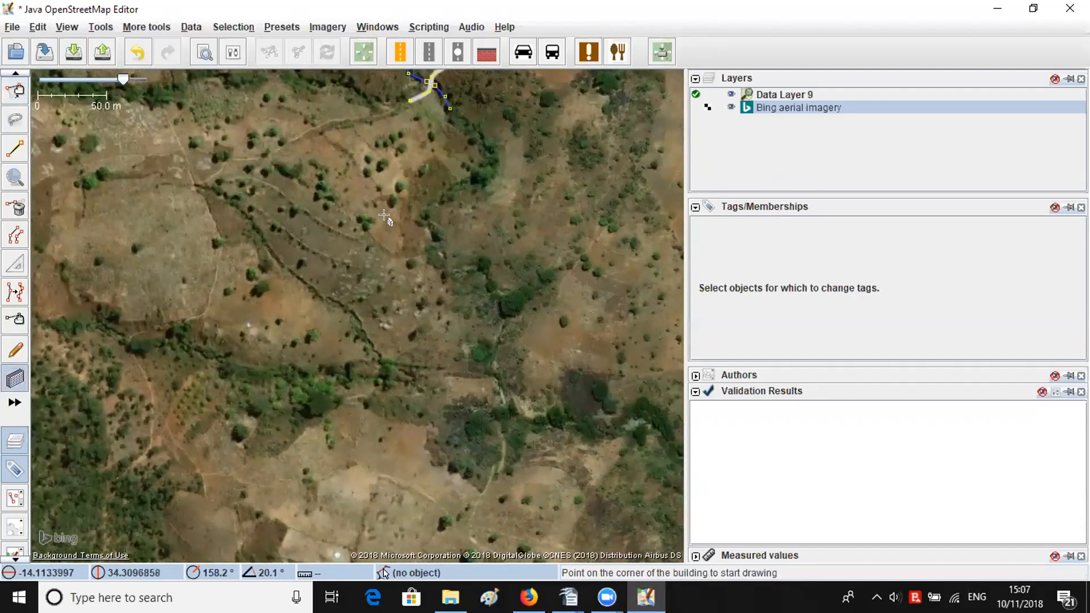
left_click(276, 266)
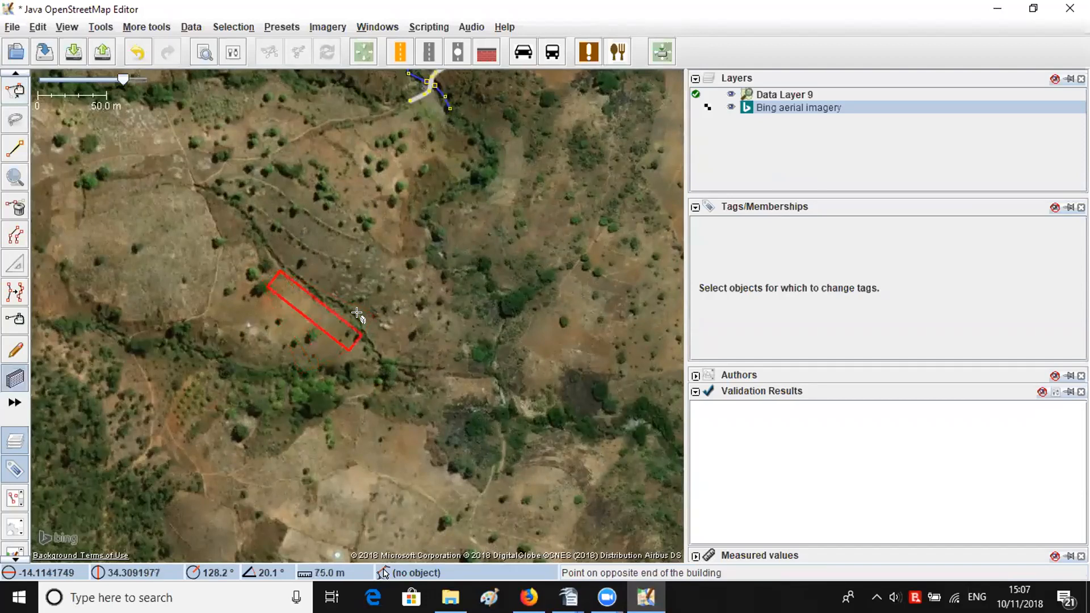
left_click(326, 317)
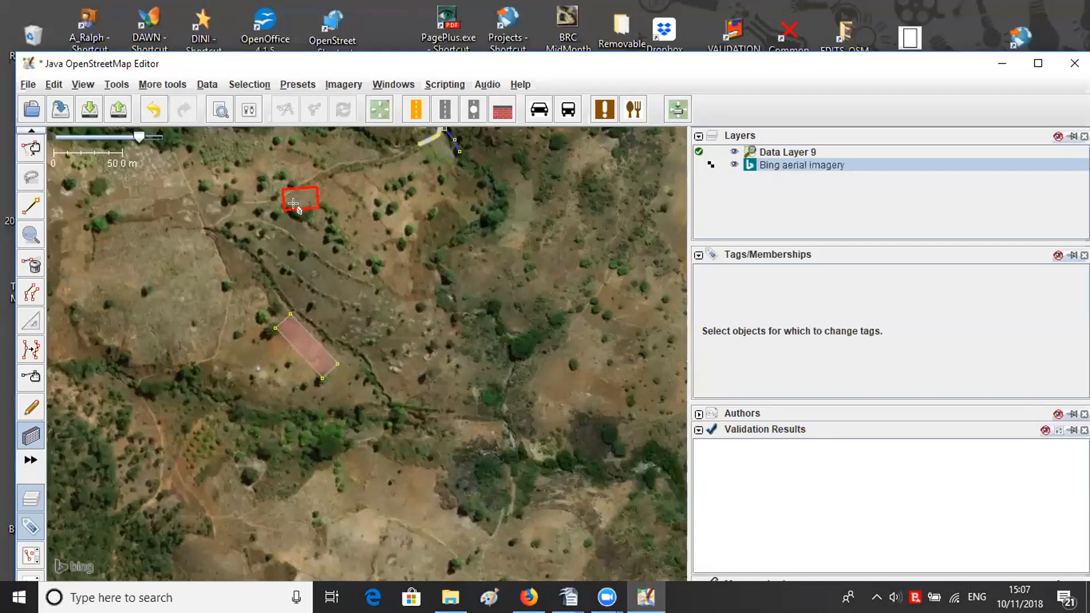
left_click(149, 109)
- Set the building drawing options to a rectangle with width/diameter 0 and length step 0
left_click(207, 84)
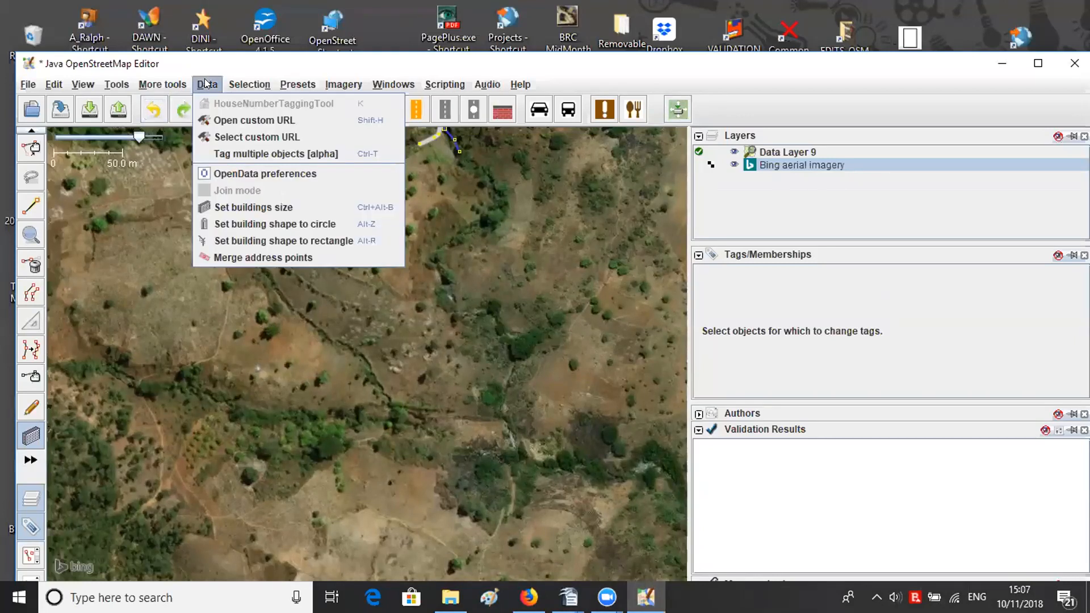
left_click(251, 241)
left_click_drag(381, 381, 364, 276)
left_click_drag(300, 223, 312, 262)
key("Escape")
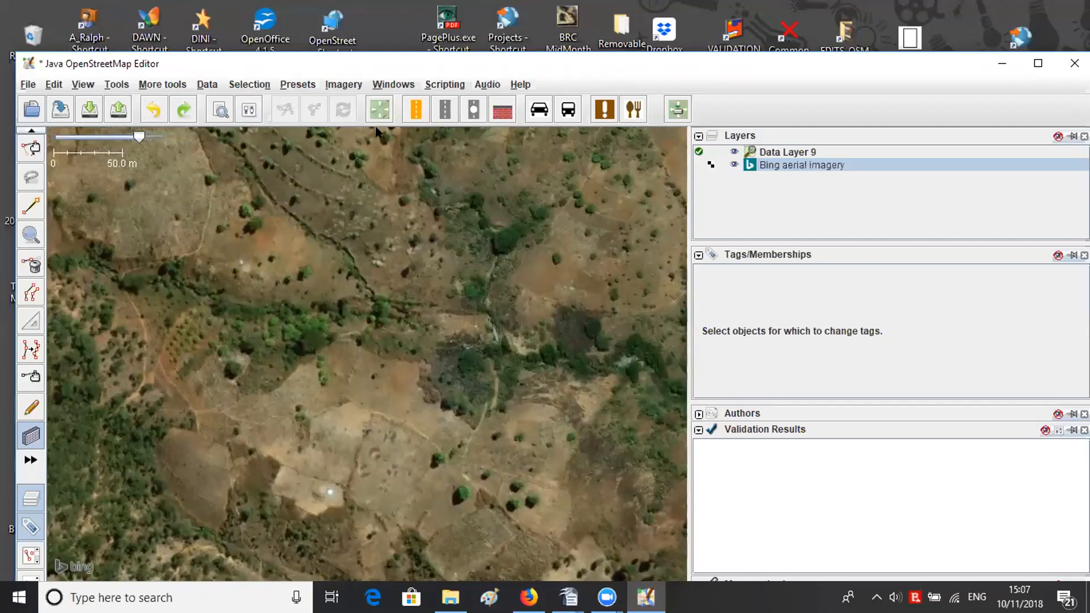
left_click_drag(621, 66, 618, 102)
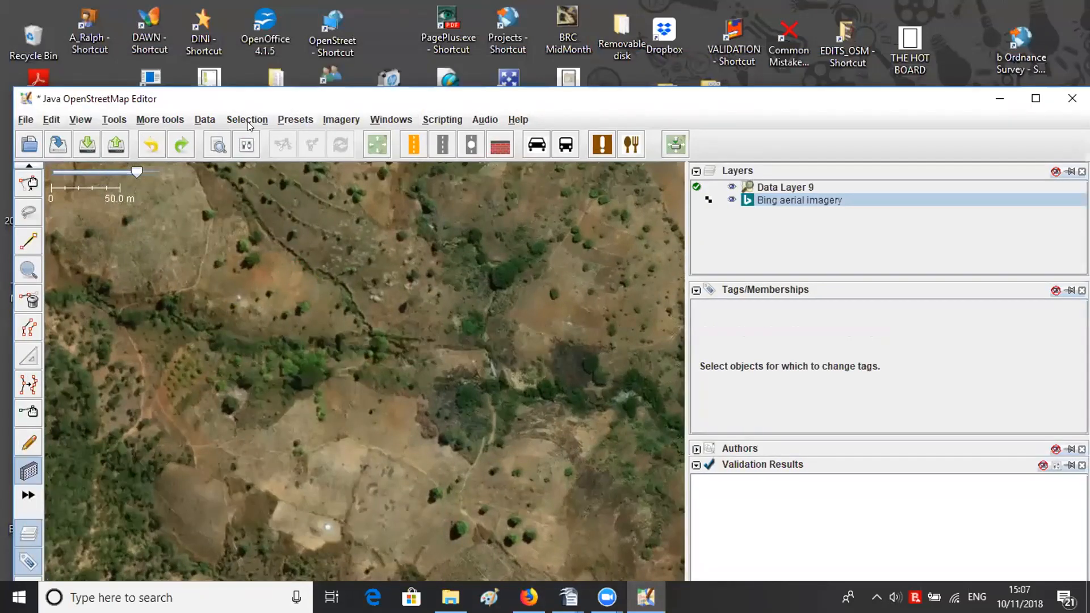
left_click(210, 120)
left_click(248, 241)
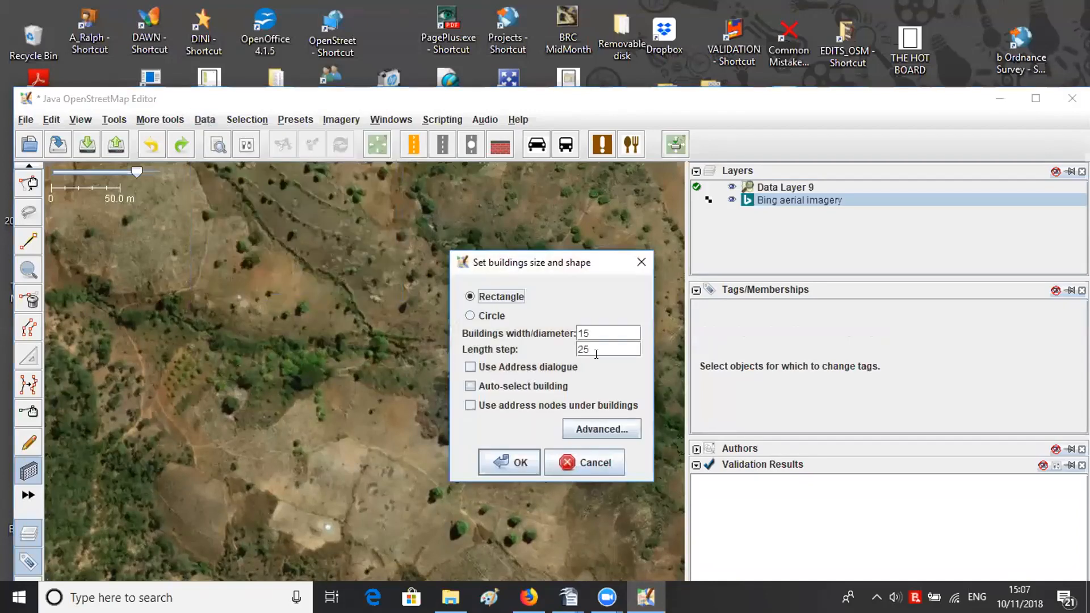
left_click_drag(544, 334, 598, 356)
type("00")
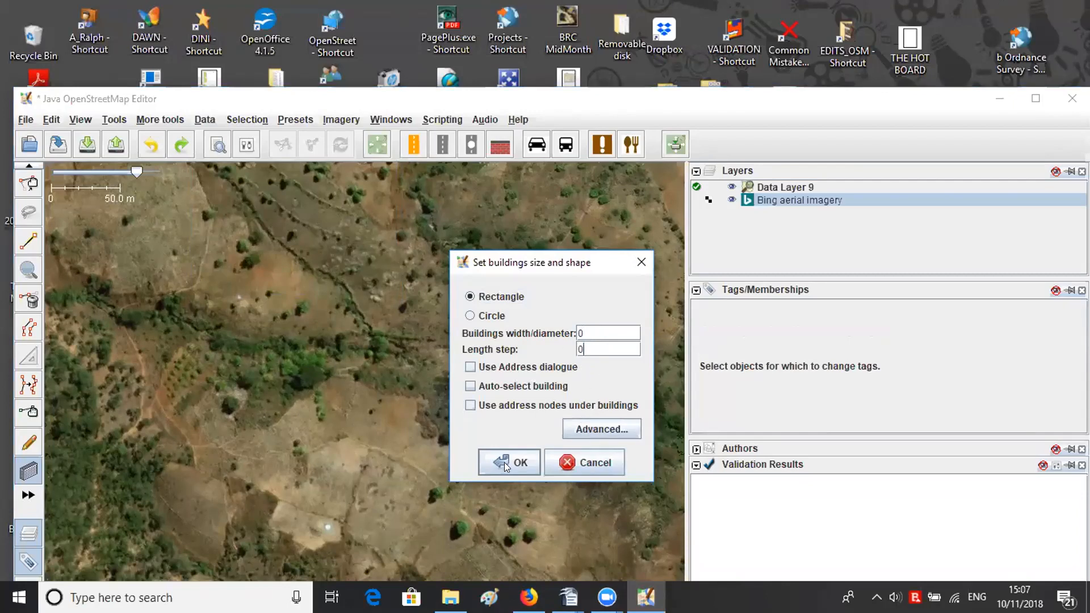
left_click(504, 462)
- Draw a rectangular building of free length and width over the bare field just south of the wooded stream
key("ctrl+Down")
left_click(306, 335)
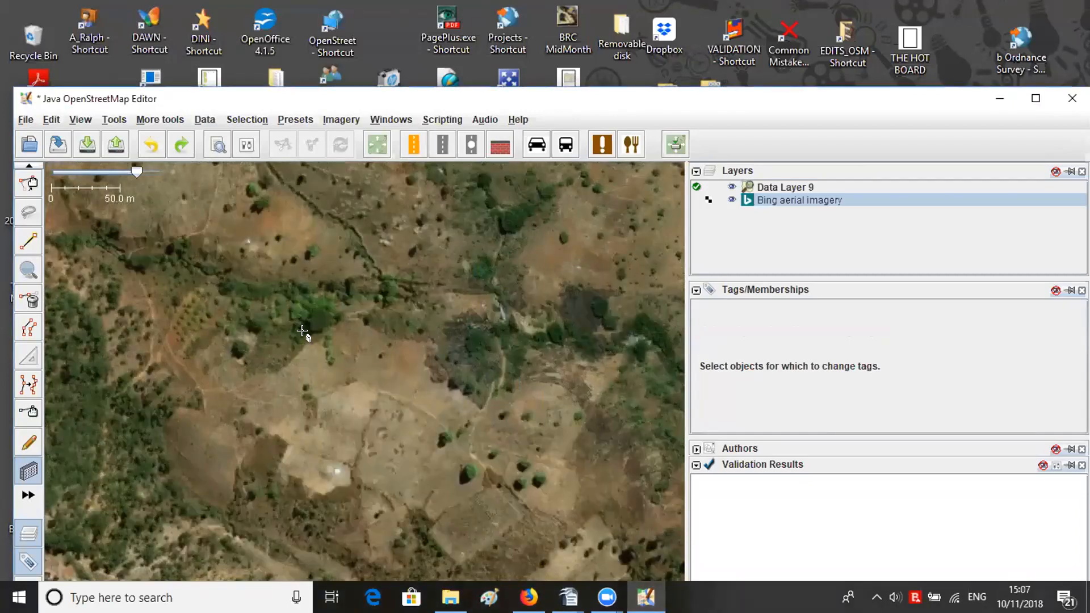
left_click(356, 412)
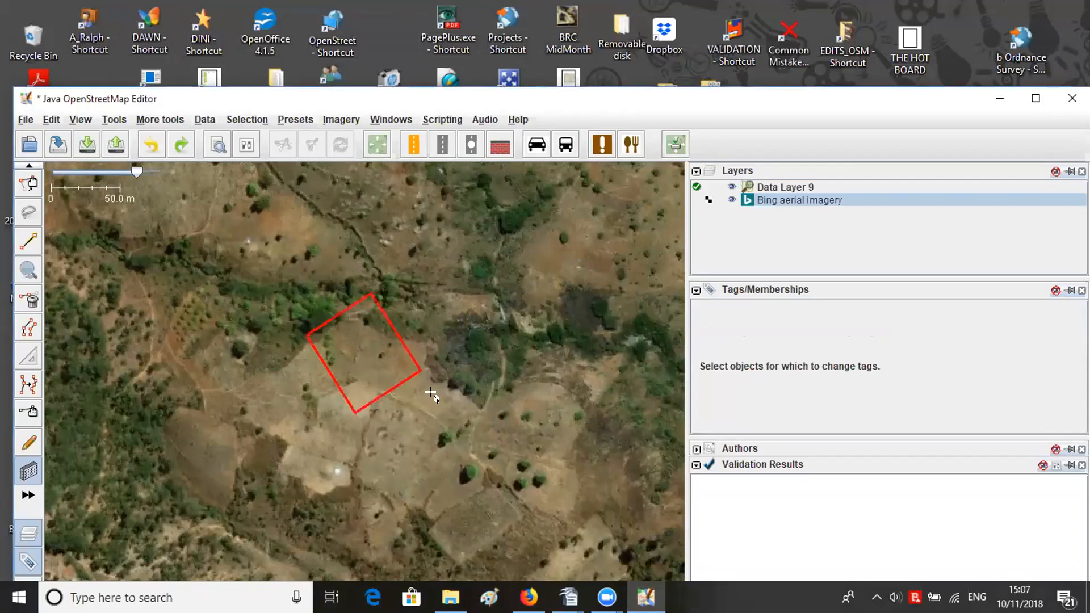
left_click(404, 394)
key("ctrl+Down")
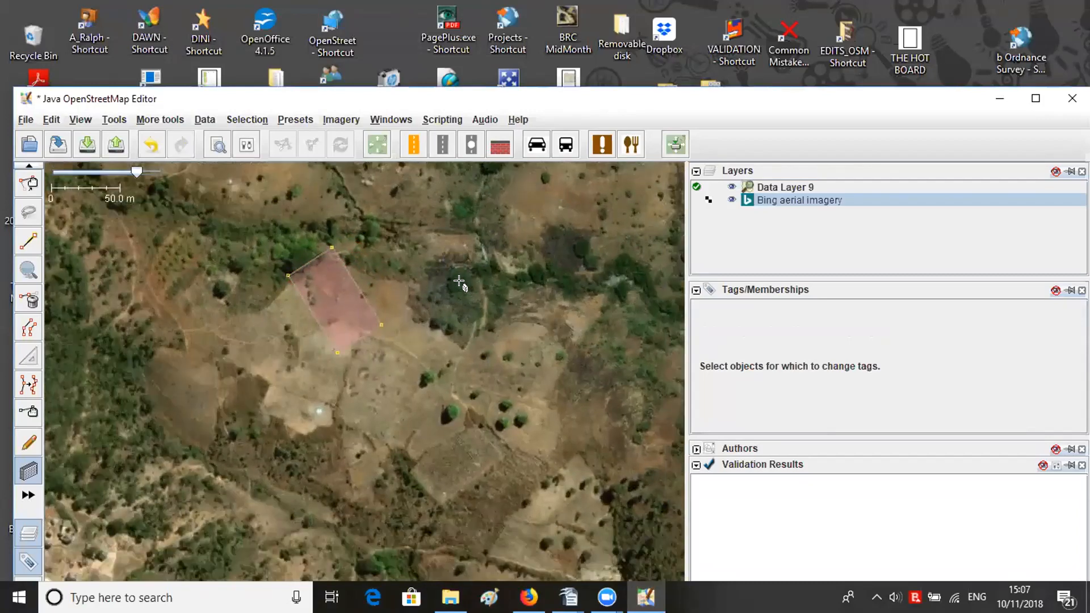
- Duplicate the rectangular building and place the copy just northeast of the original
key("s")
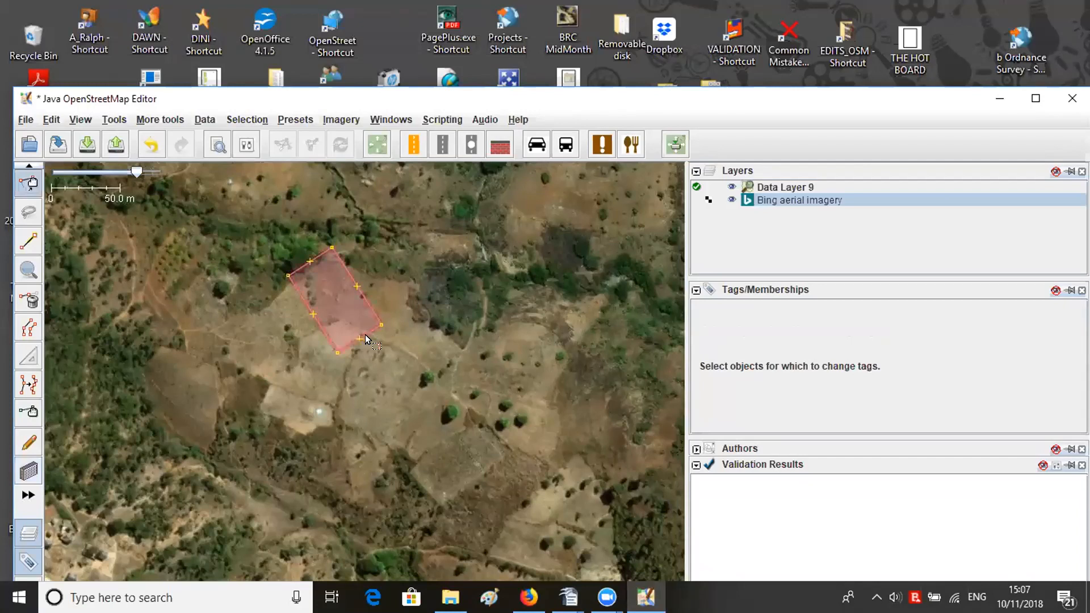
left_click(366, 332)
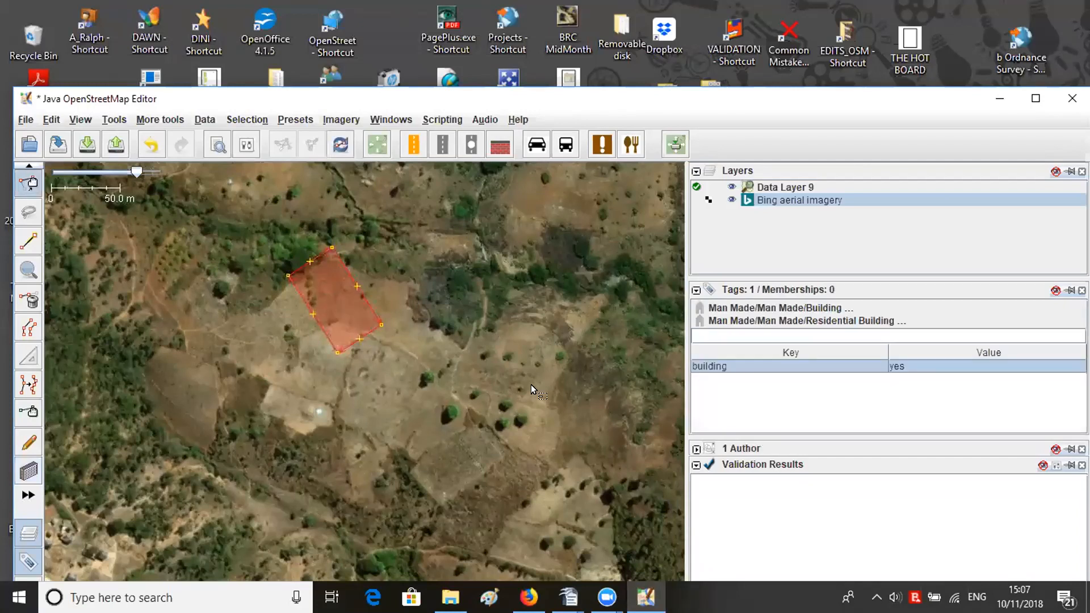
left_click(404, 247)
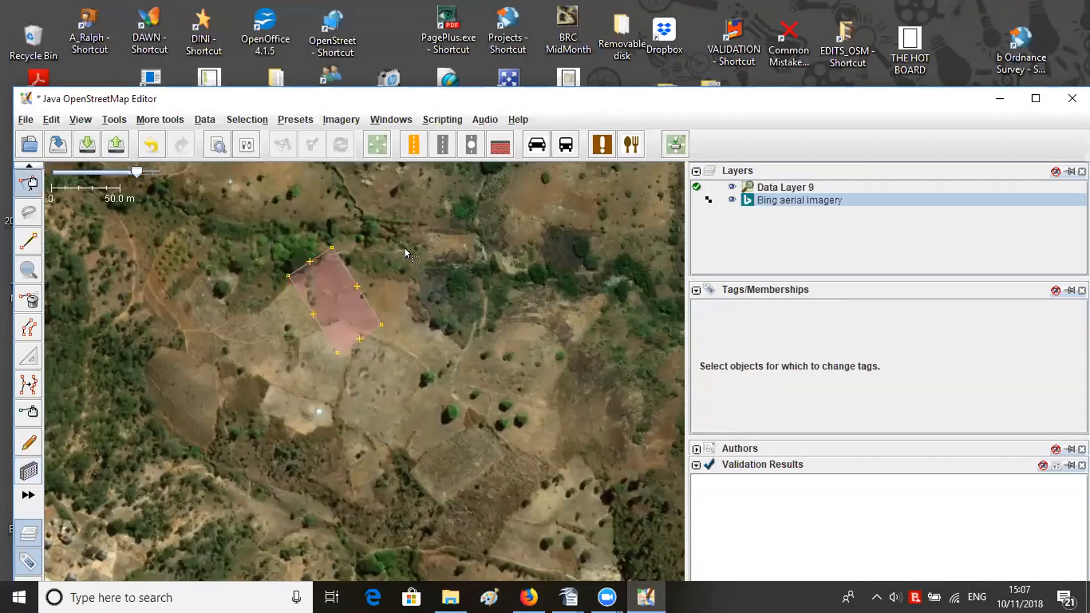
key("ctrl+v")
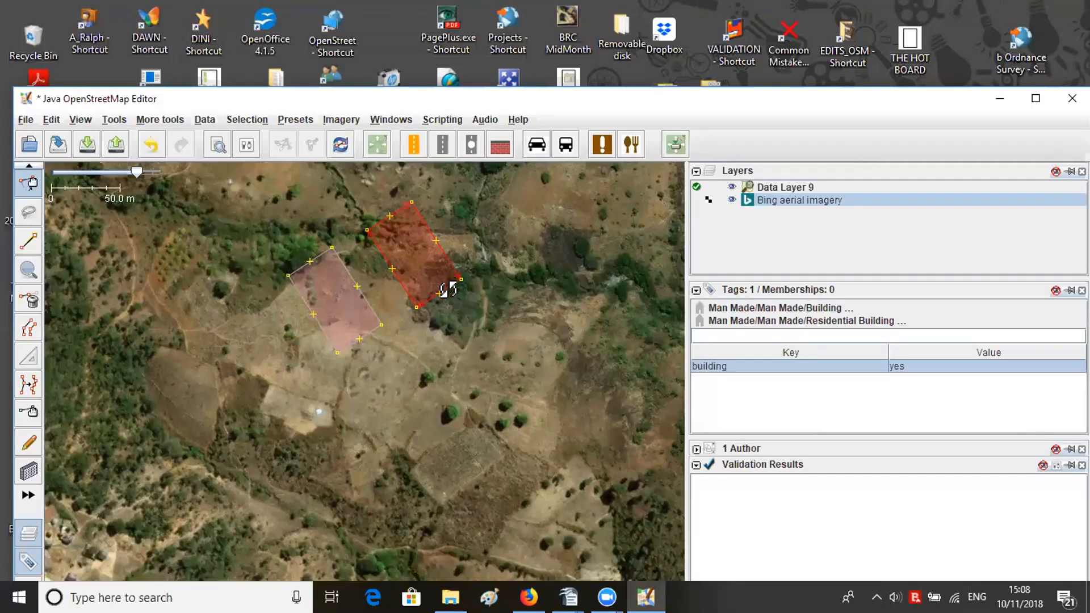
- Rotate the duplicated building slightly counter-clockwise and scale it up to be larger than the original
left_click_drag(455, 305, 429, 324)
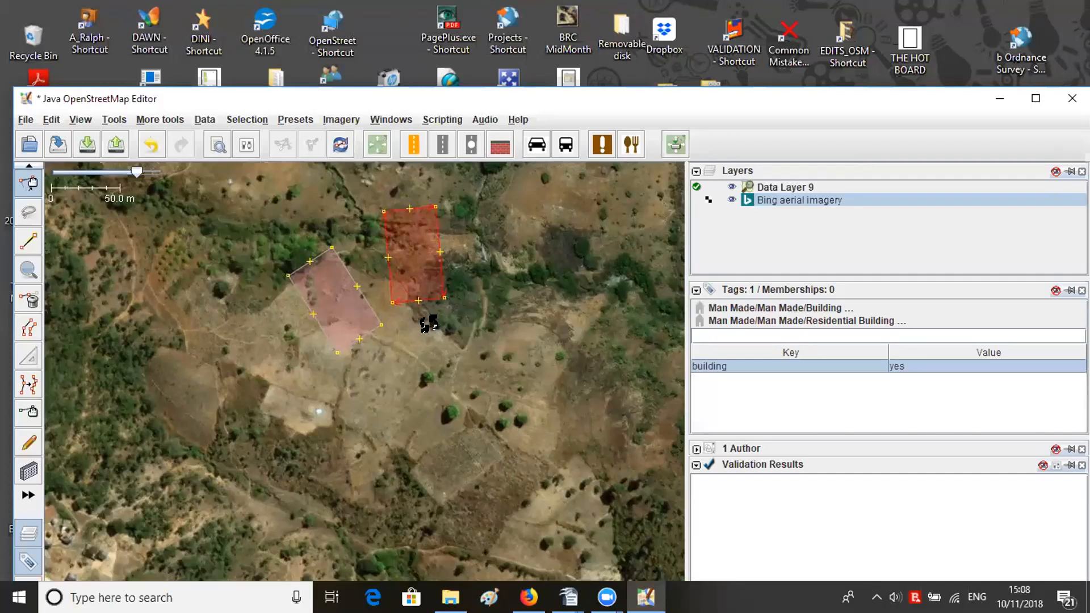
left_click_drag(429, 324, 476, 331)
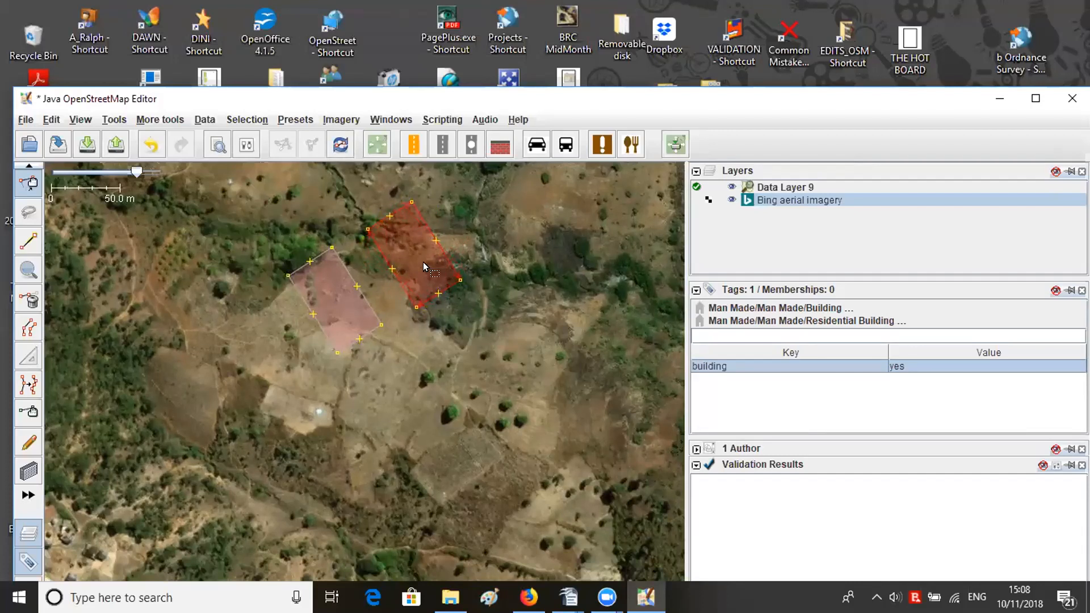
mouse_move(486, 302)
left_mouse_down()
mouse_move(496, 290)
mouse_move(438, 333)
mouse_move(507, 285)
mouse_move(476, 316)
mouse_move(433, 334)
mouse_move(469, 306)
left_mouse_up()
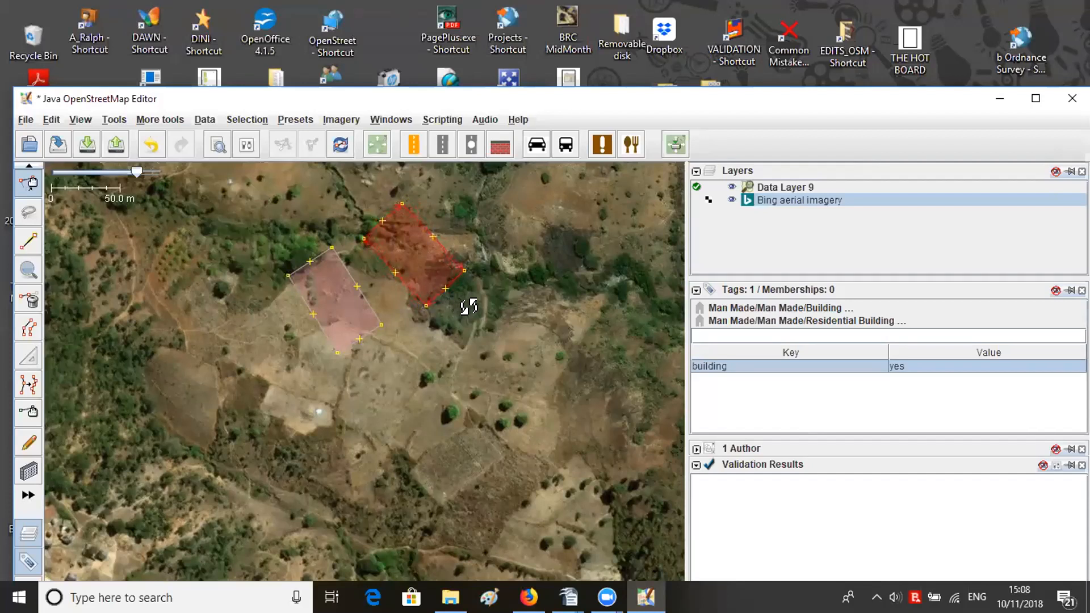
left_click(353, 297)
left_click_drag(474, 328, 447, 353)
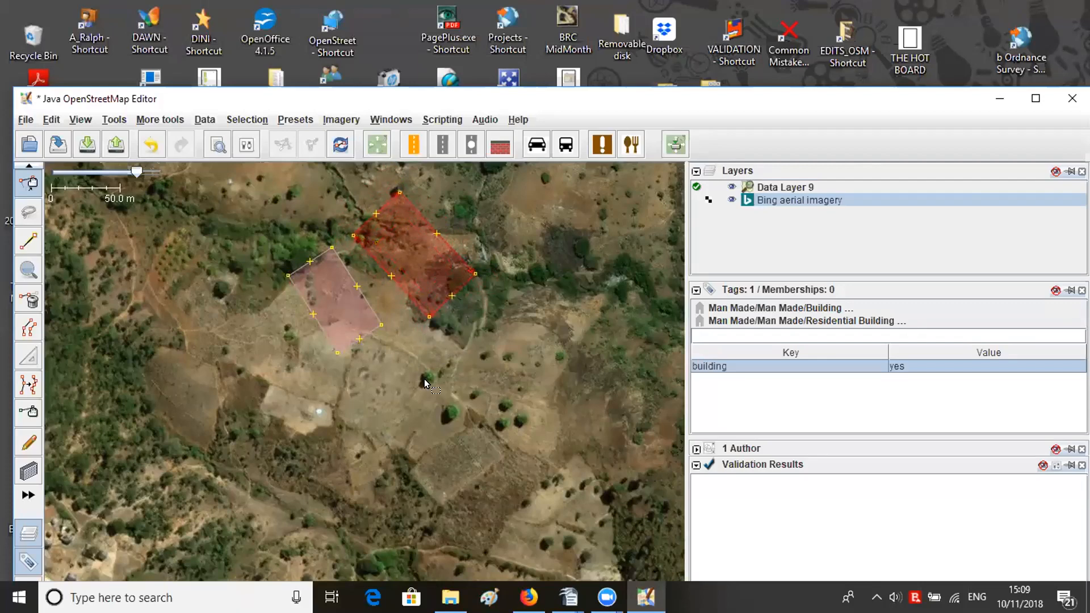
- Draw a closed eight-node way around the field southeast of the two buildings
left_click_drag(399, 280, 414, 229)
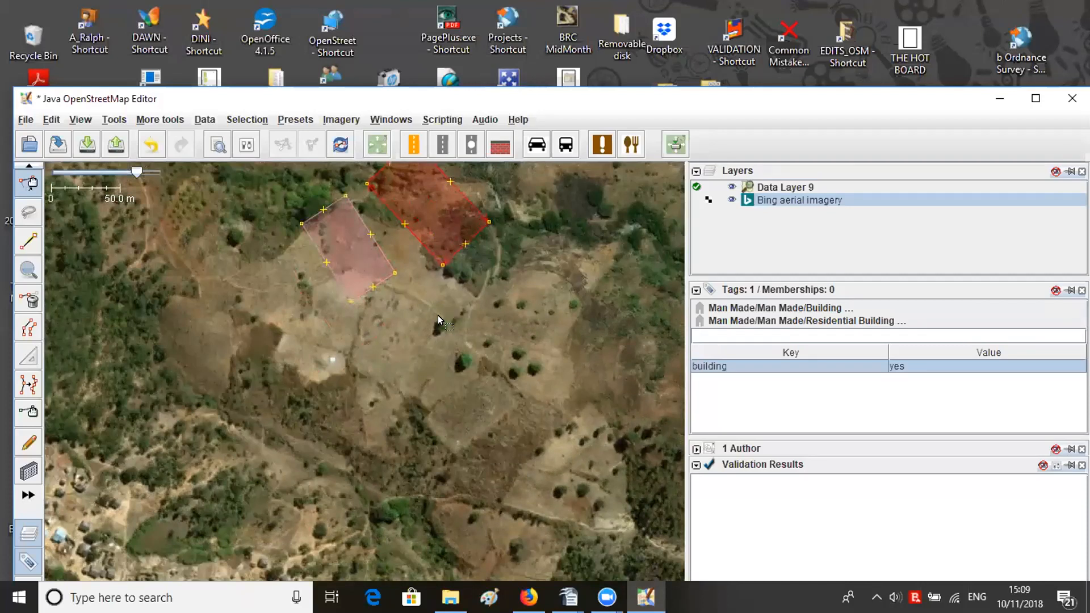
key("a")
left_click(444, 386)
left_click(444, 356)
left_click(474, 339)
left_click(513, 340)
left_click(537, 408)
left_click(509, 435)
left_click(470, 435)
left_click(441, 421)
left_click(442, 385)
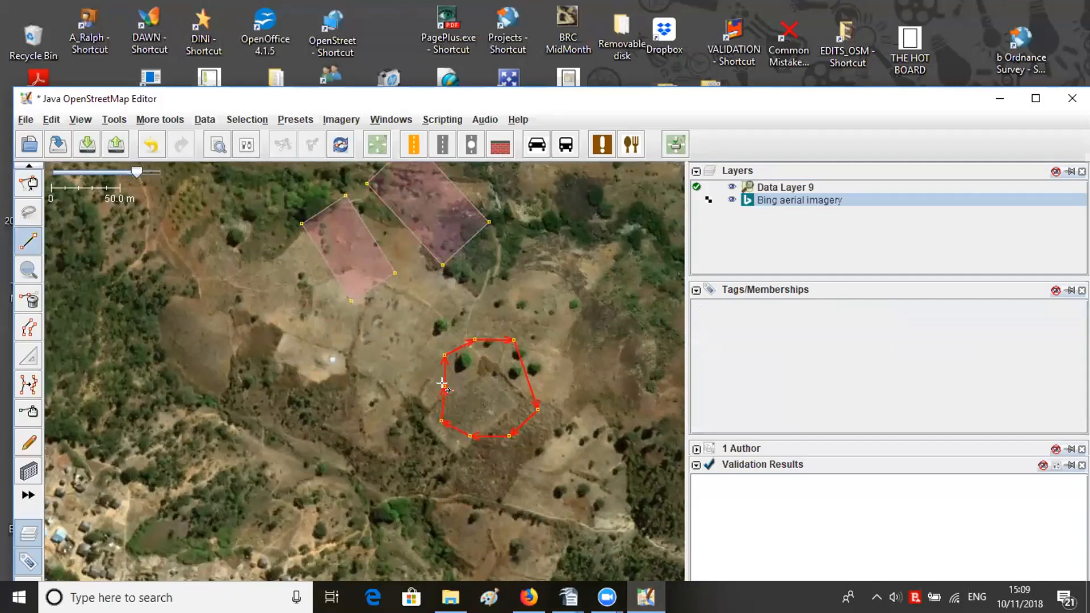
- Align the nodes of the closed way in a circle and end the drawing
key("o")
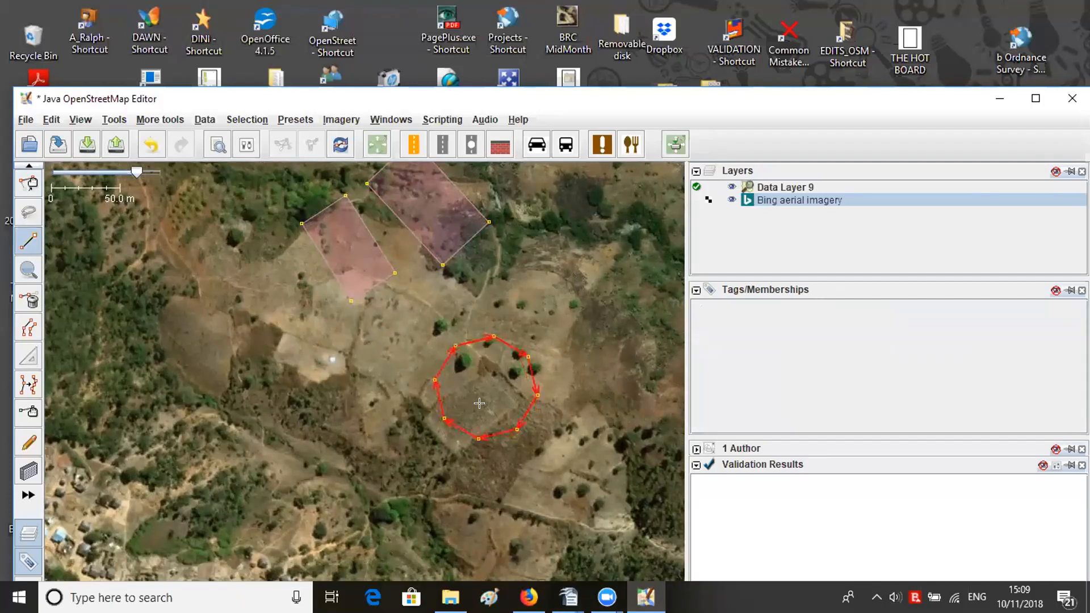
left_click(385, 420)
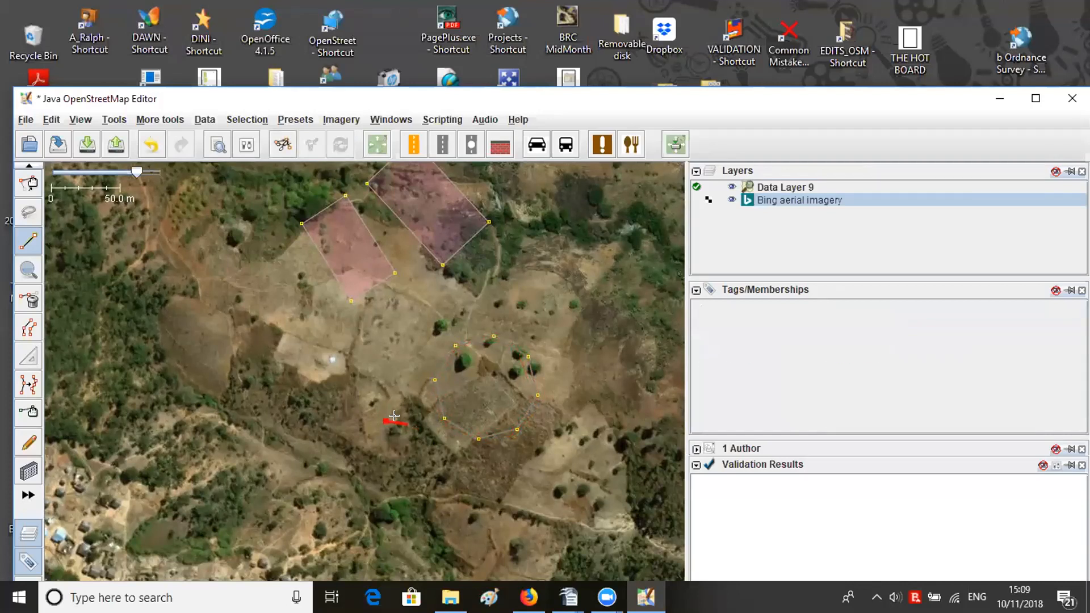
key("Escape")
- Enlarge the circular way and delete the stray single node west of it
key("s")
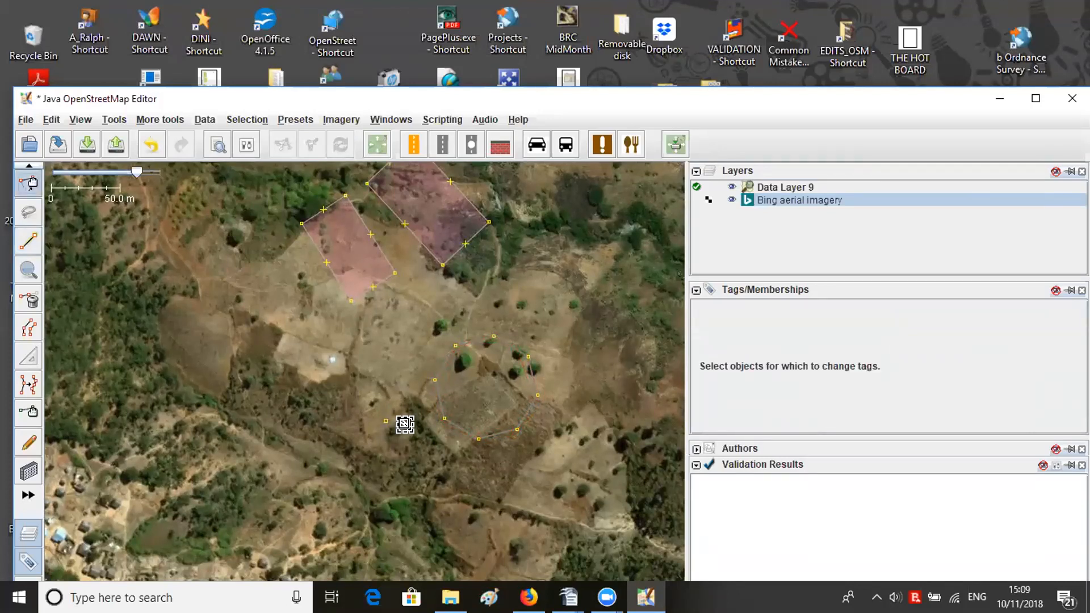
left_click(437, 391)
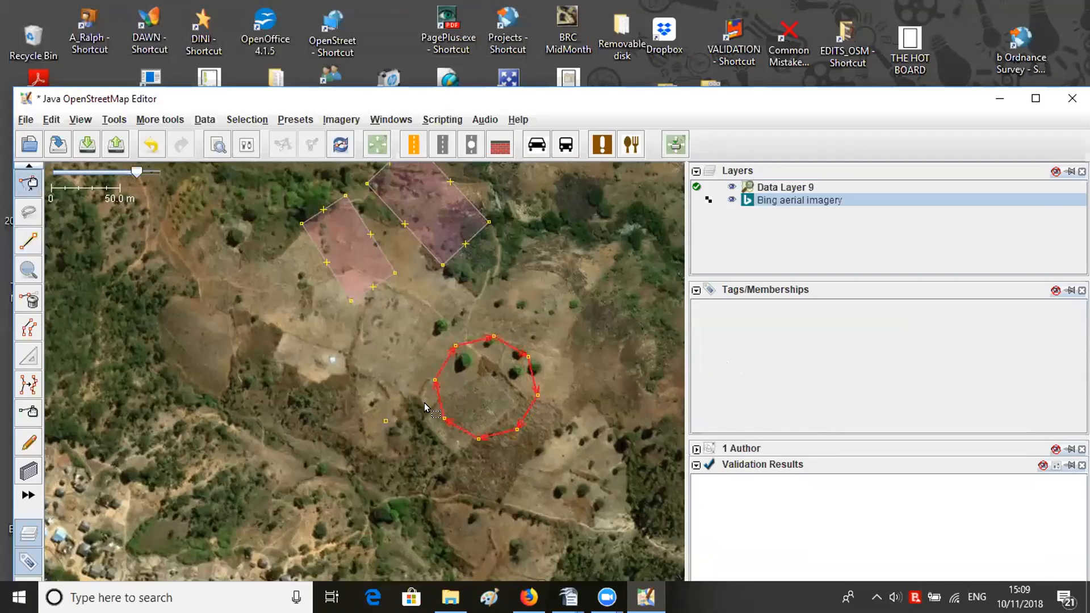
left_click_drag(414, 441, 392, 452)
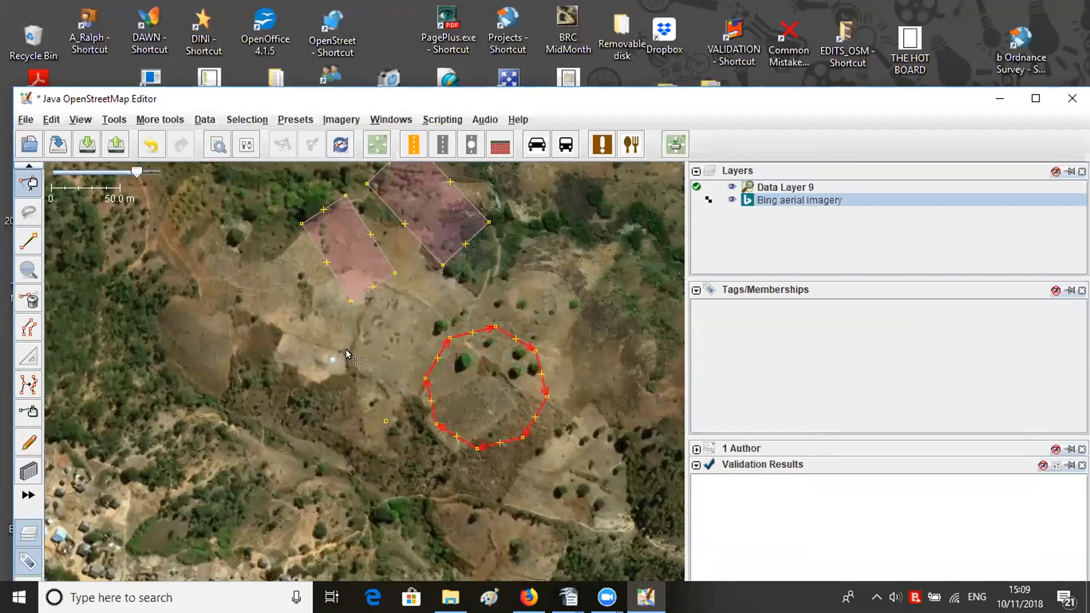
left_click_drag(394, 387, 350, 322)
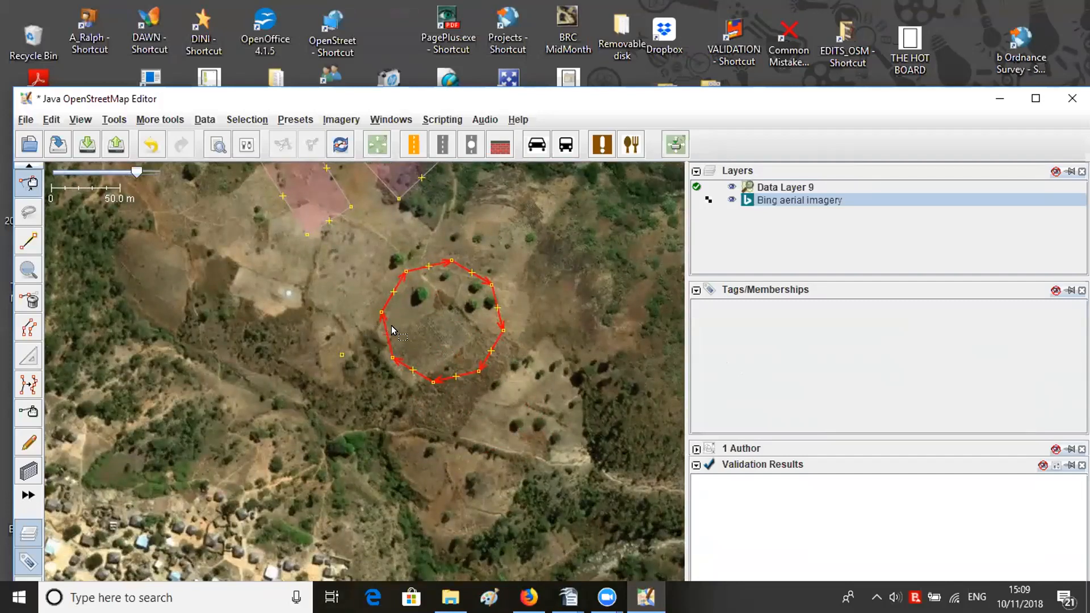
left_click(342, 357)
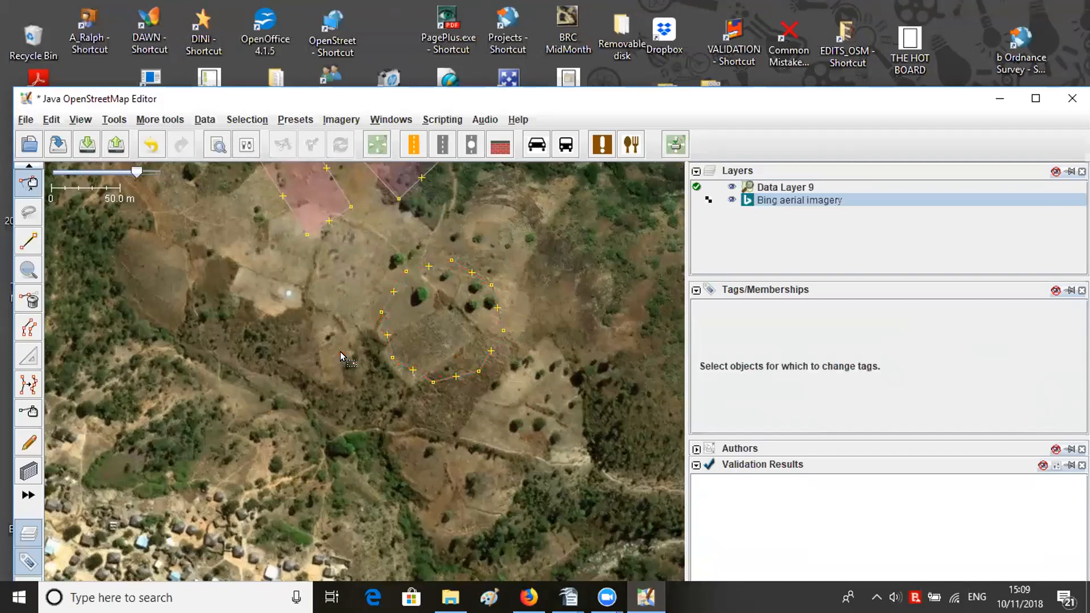
- Select the circular way again and scale it up slightly further
left_click(386, 329)
left_click(413, 371)
left_click_drag(368, 448, 395, 422)
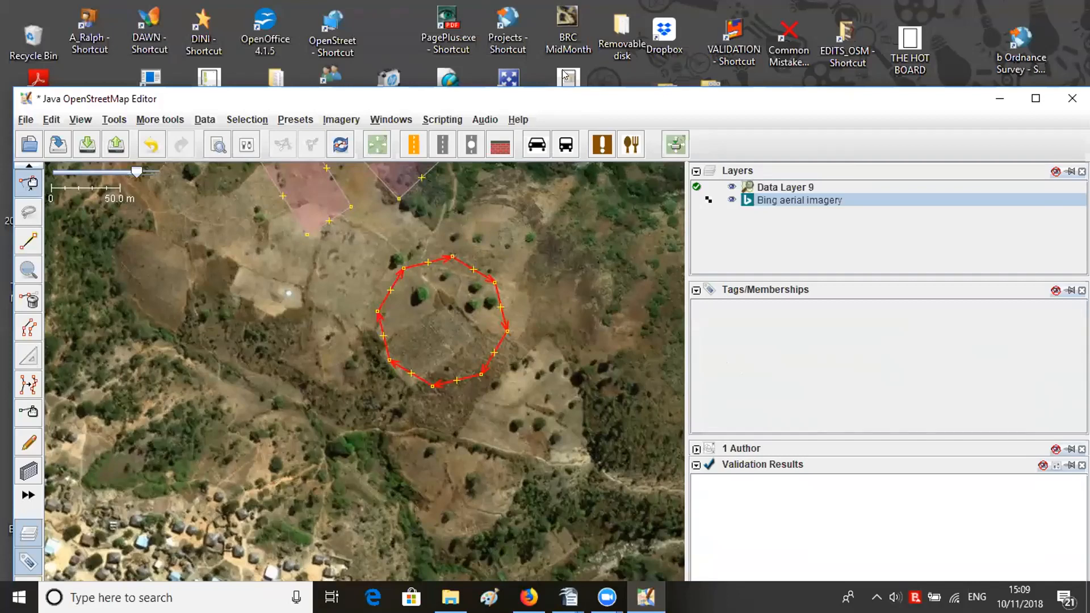
- Delete the circular way from the field southeast of the buildings
left_click_drag(595, 102, 596, 27)
left_click_drag(540, 169, 533, 183)
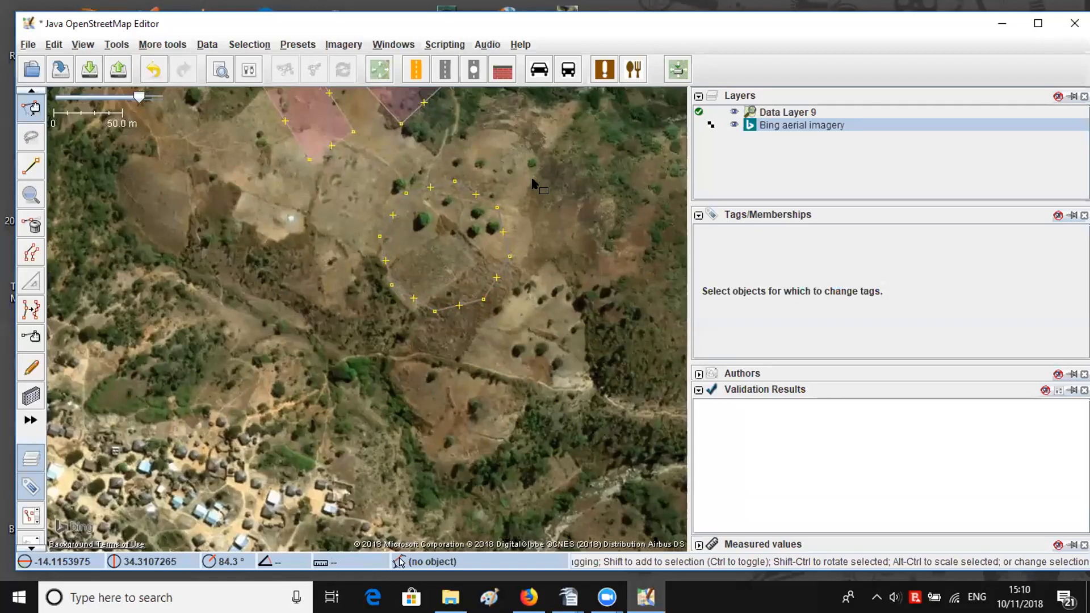
left_click(437, 182)
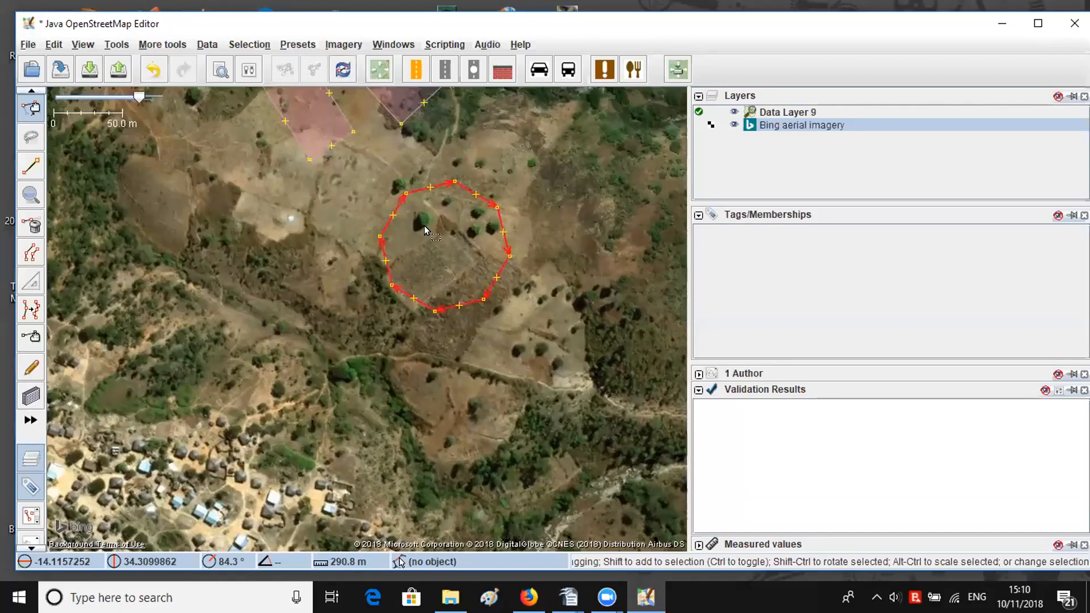
key("Delete")
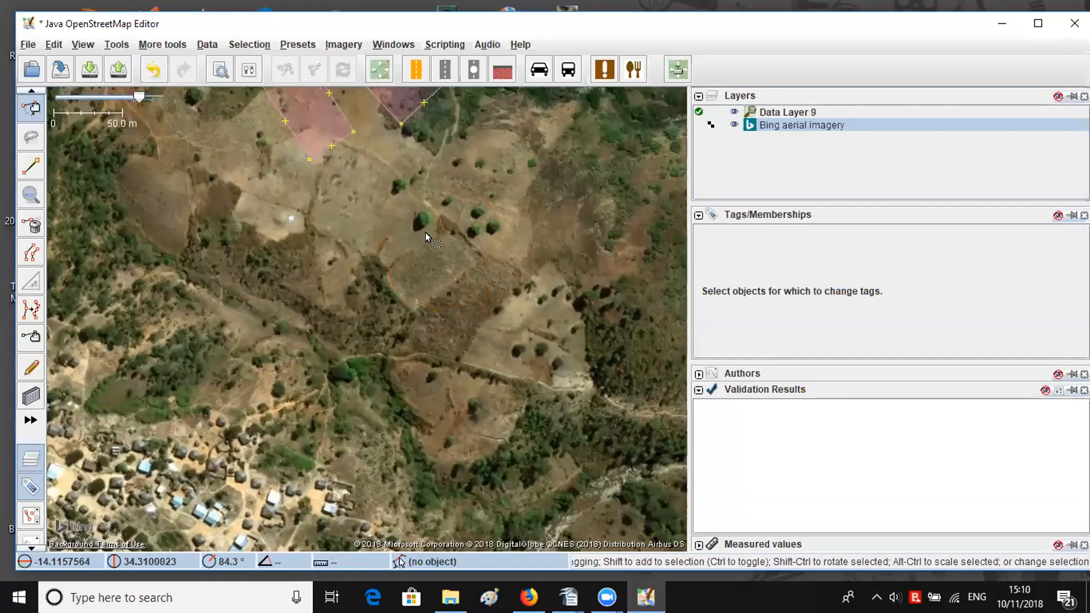
right_click(427, 233)
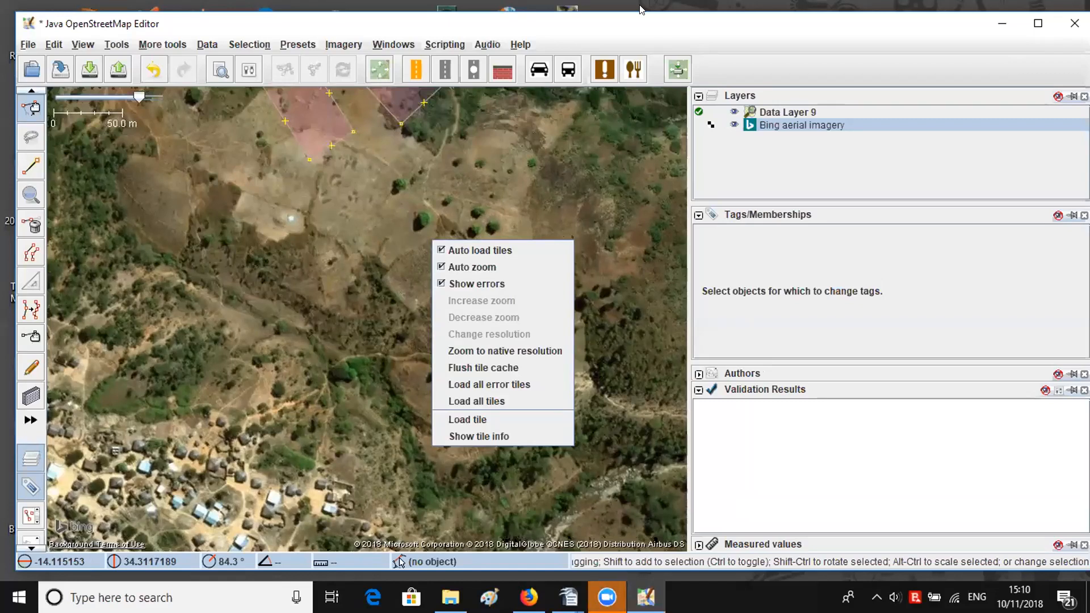
left_click(529, 168)
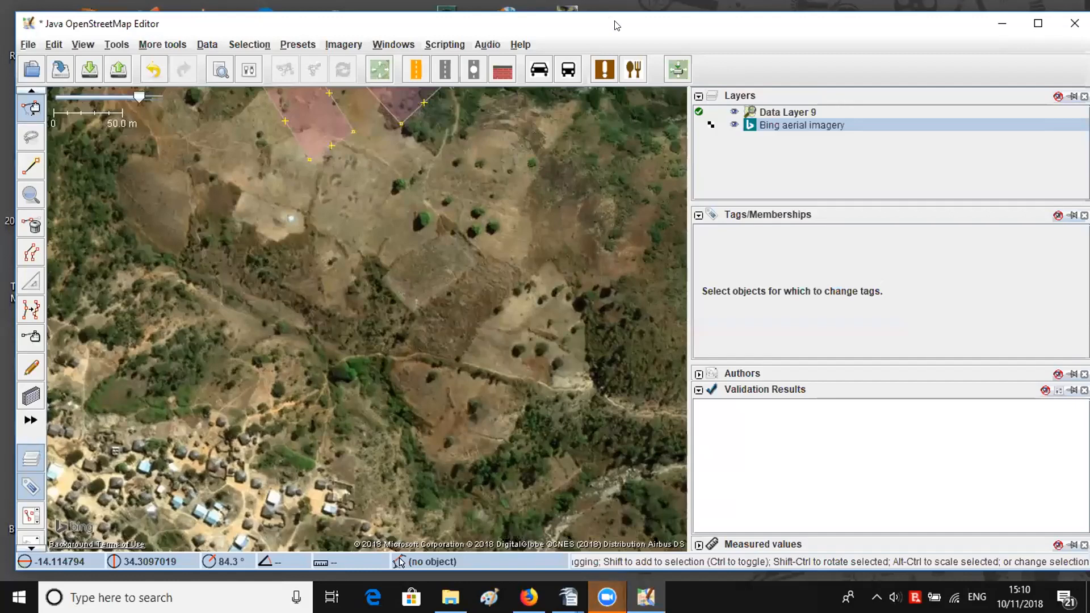
scroll(380, 159, "up", 2)
scroll(373, 149, "down", 7)
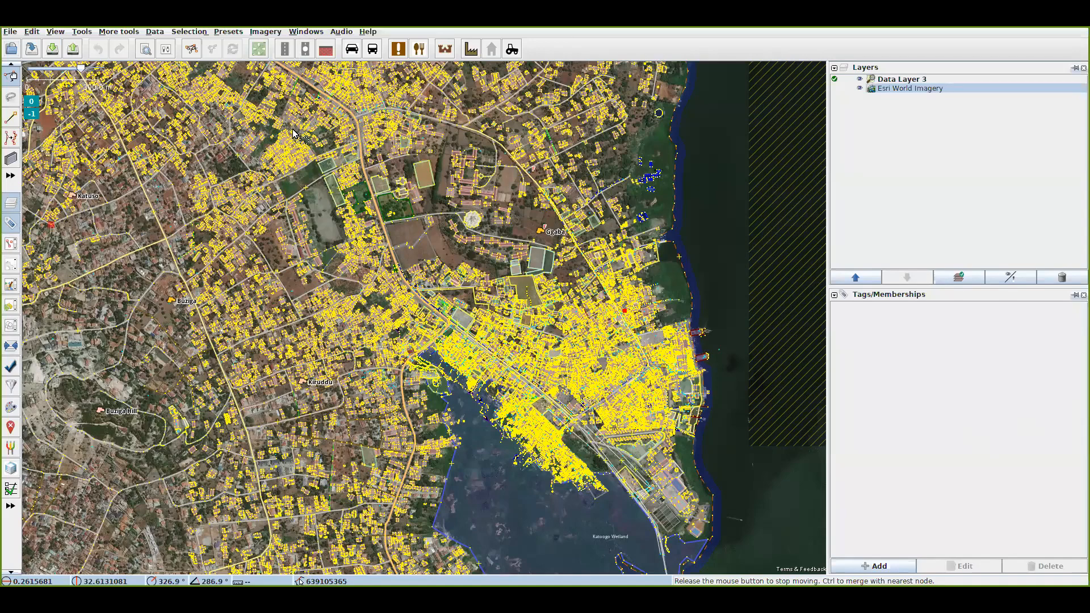
- Hide the Esri World Imagery layer and add an enabled object filter for building=*
key("alt+shift+f")
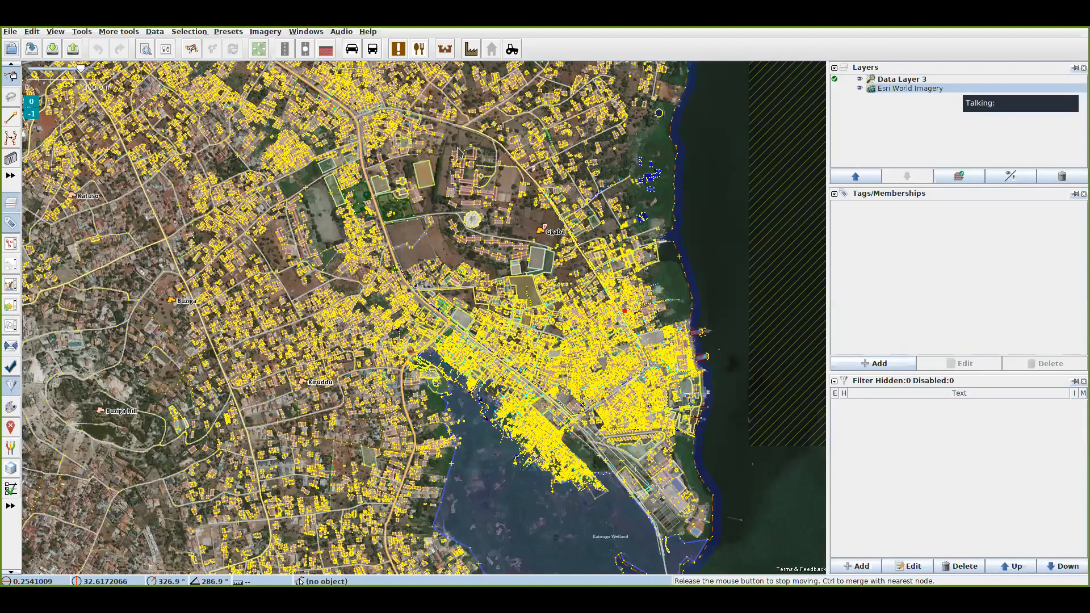
key("alt+2")
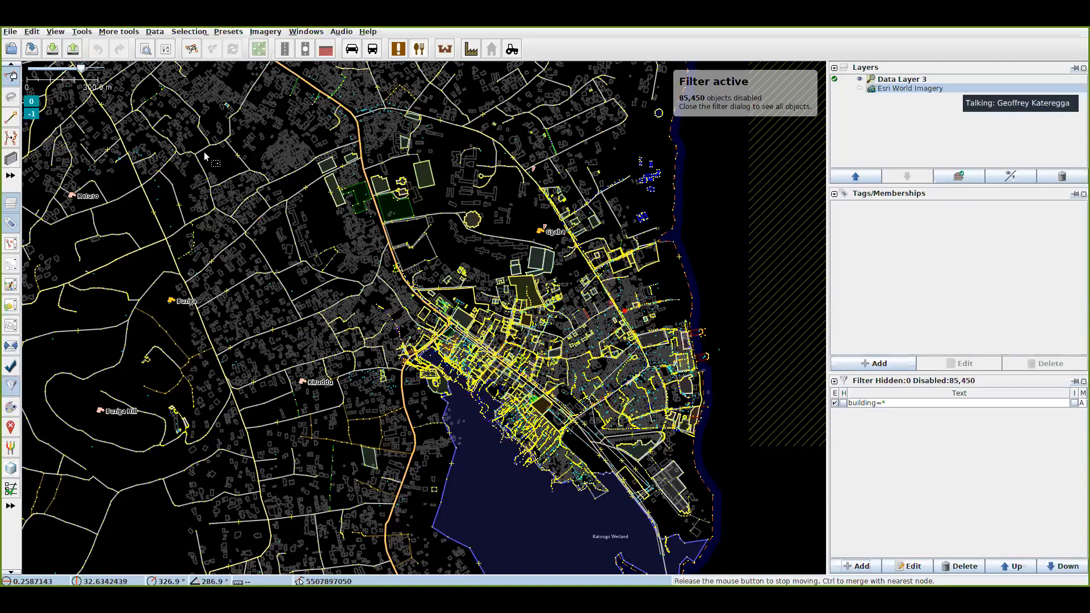
left_click(835, 402)
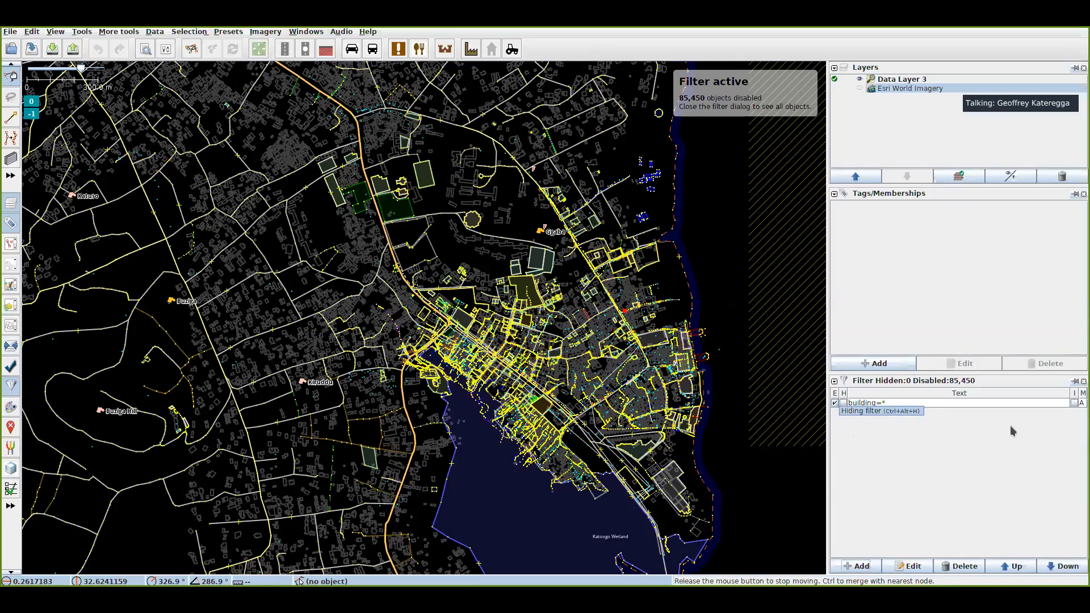
- Set the building=* filter to hide its matches, and invert it to leave only the buildings on the map
left_click(843, 402)
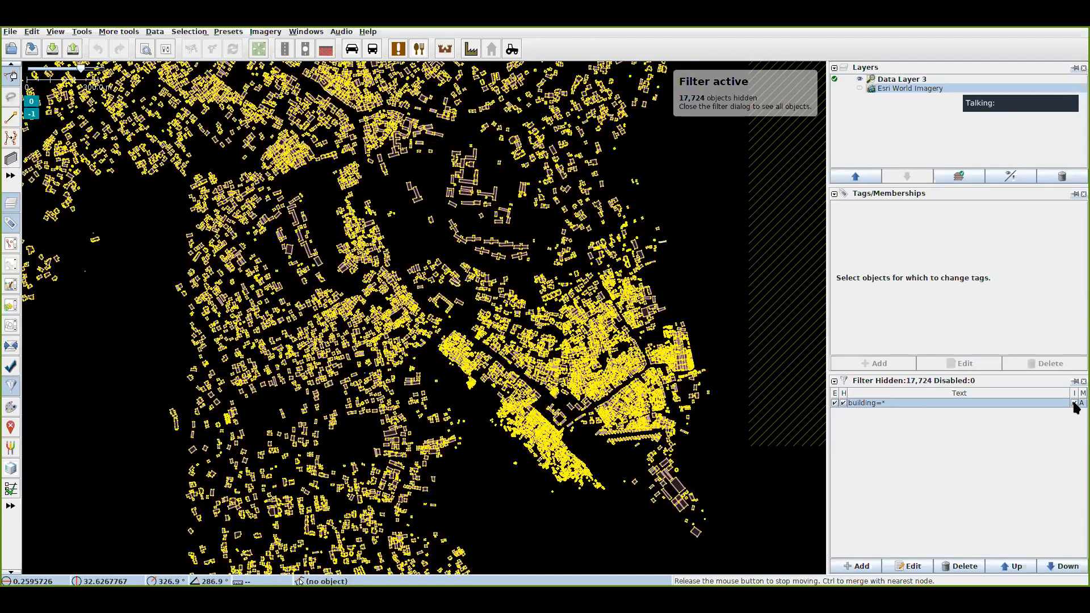
left_click(1074, 403)
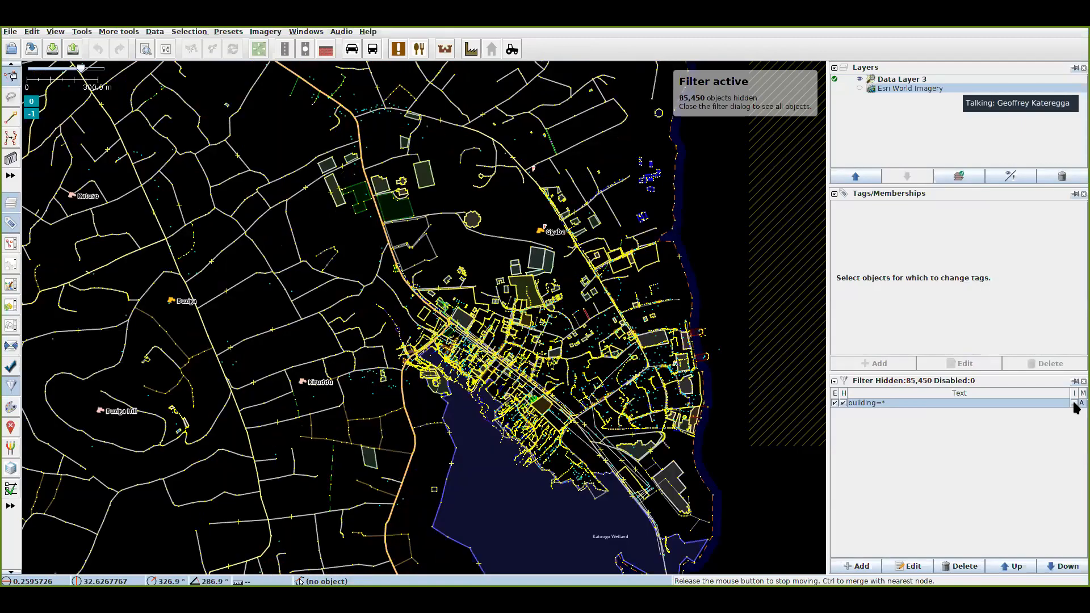
left_click(1074, 403)
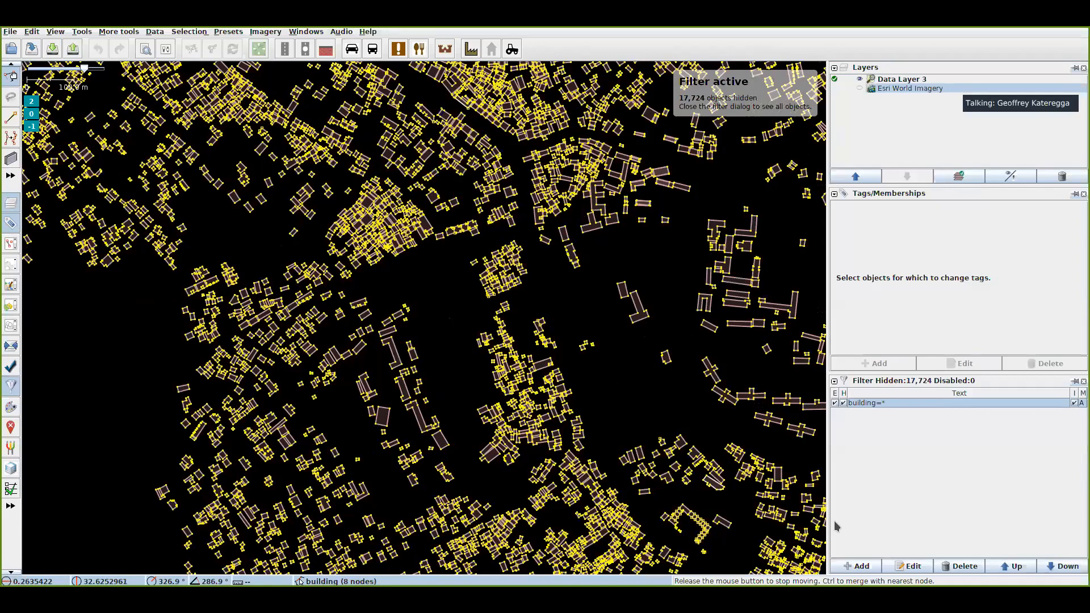
- Disable the building=* filter and add an inverted, hiding filter on one contributor's username
key("alt+shift+e")
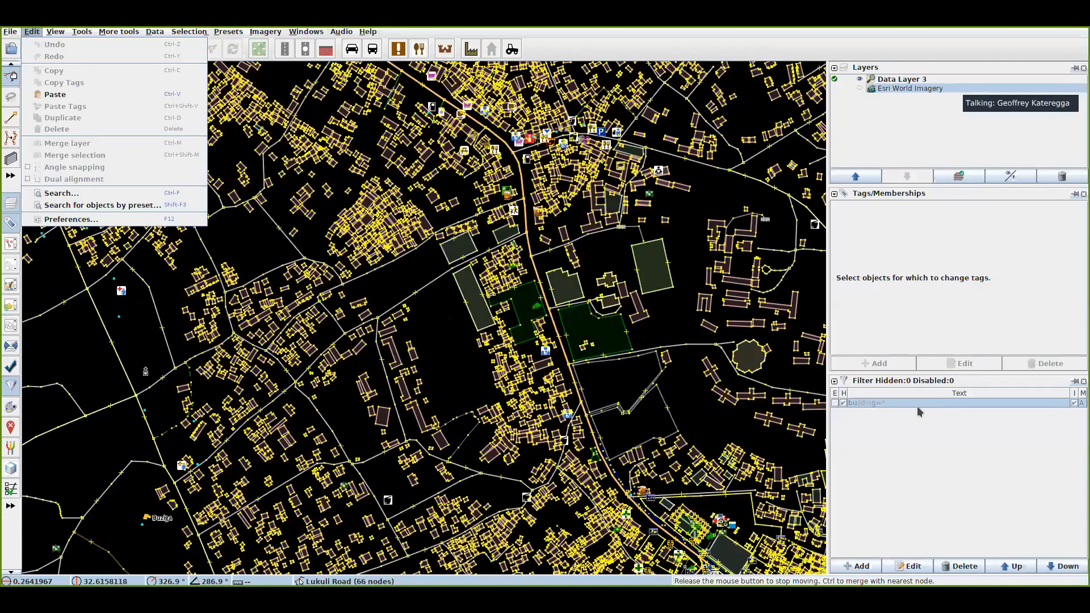
left_click(866, 567)
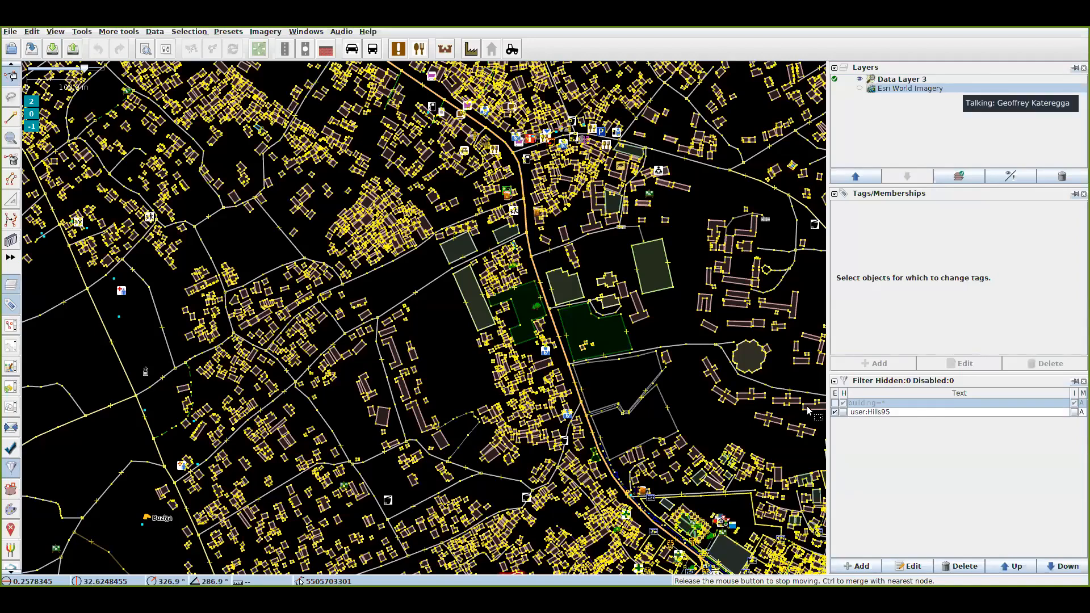
left_click(1074, 411)
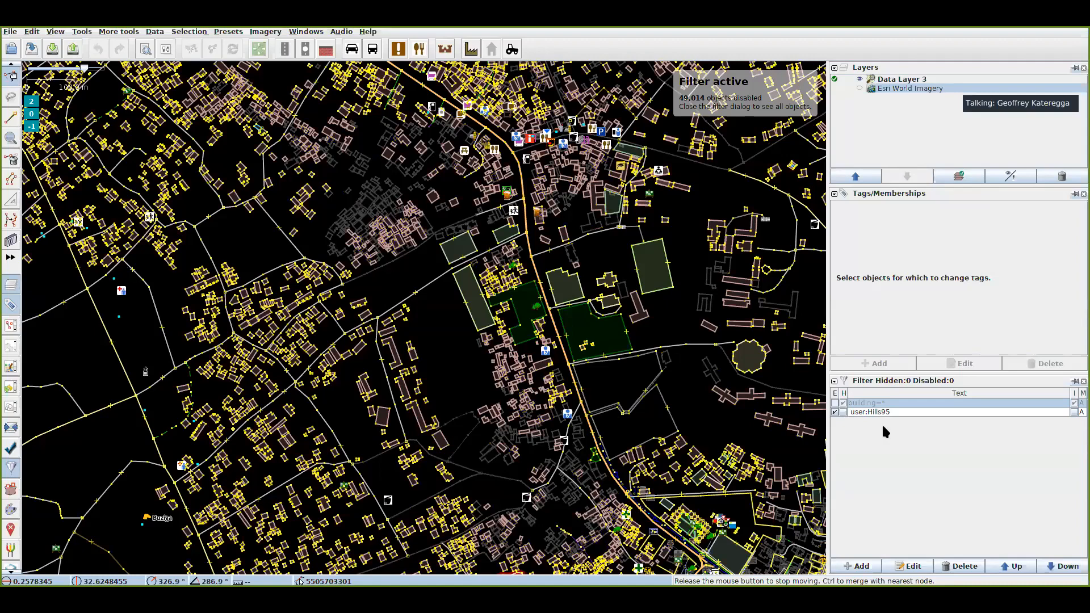
left_click(843, 411)
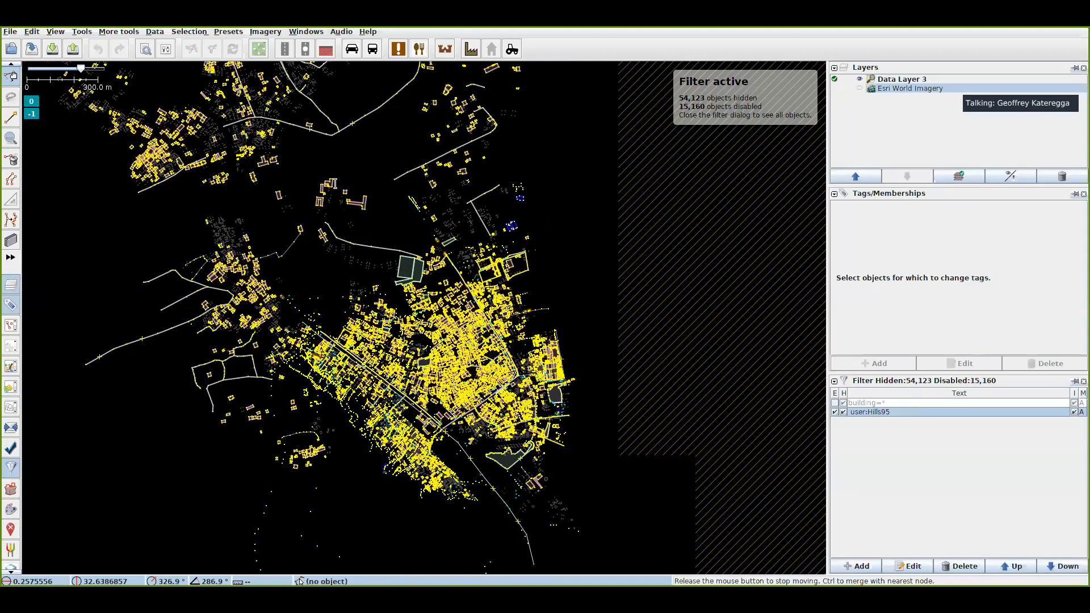
- Disable the contributor filter and add an inverted, hiding filter with the open-ended date range timestamp:2018-08-01/
key("ctrl+alt+e")
key("2")
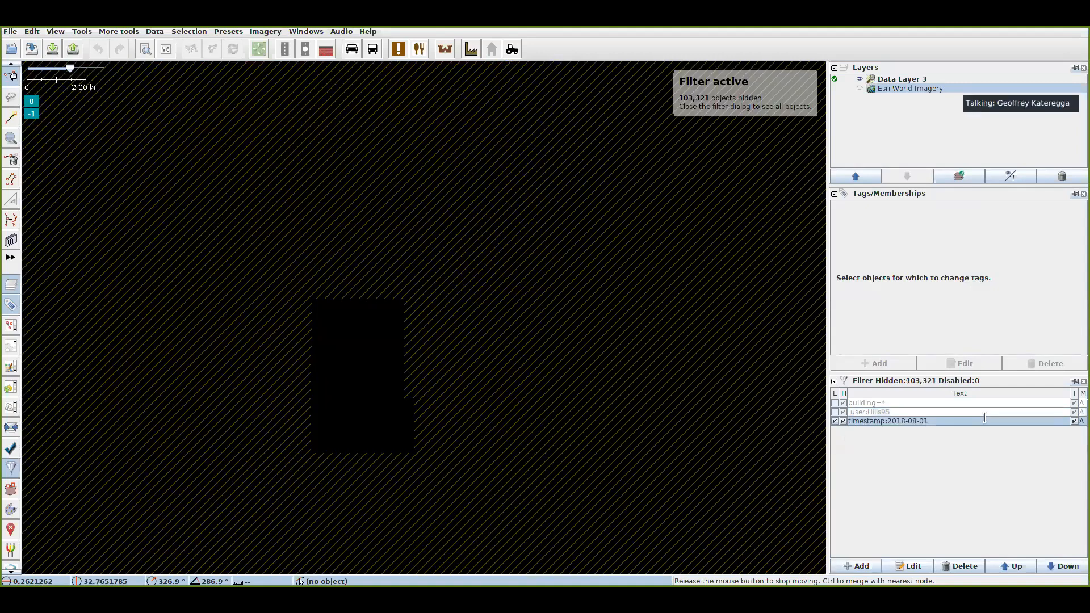
double_click(984, 419)
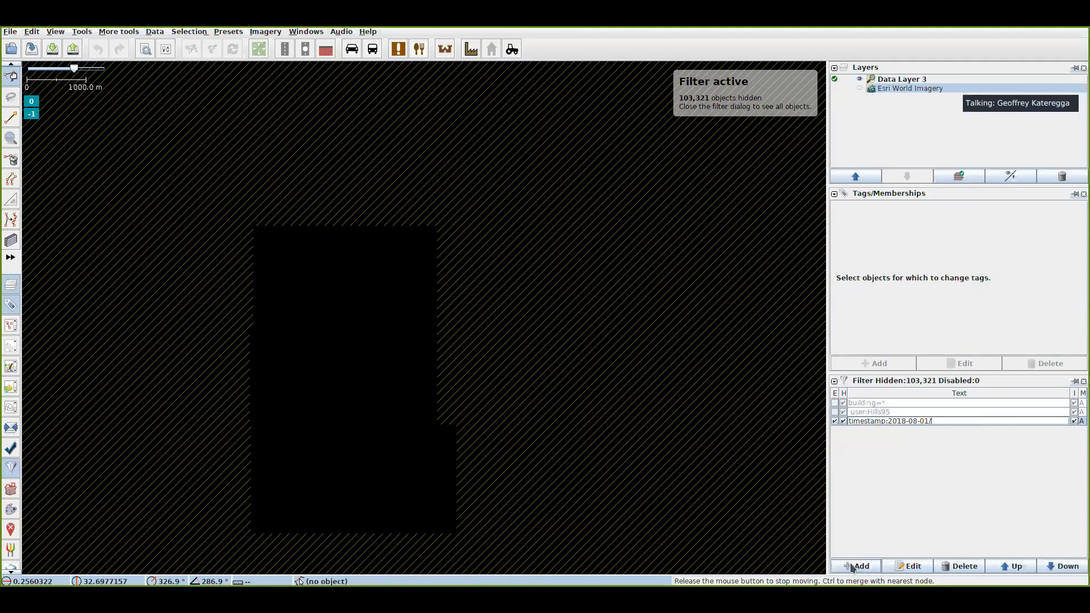
type("/")
key("Return")
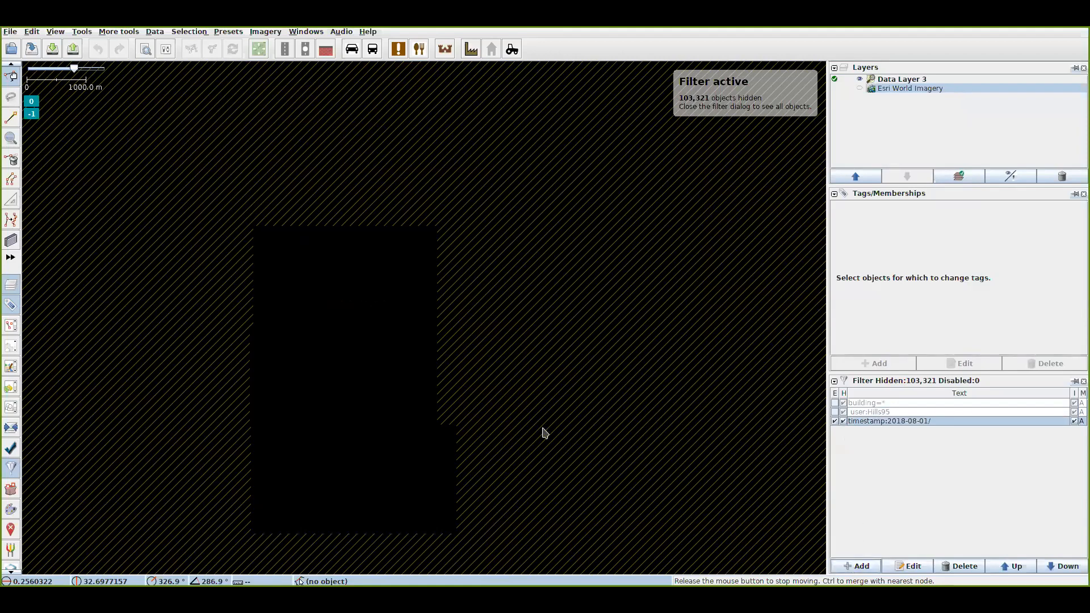
left_click(835, 420)
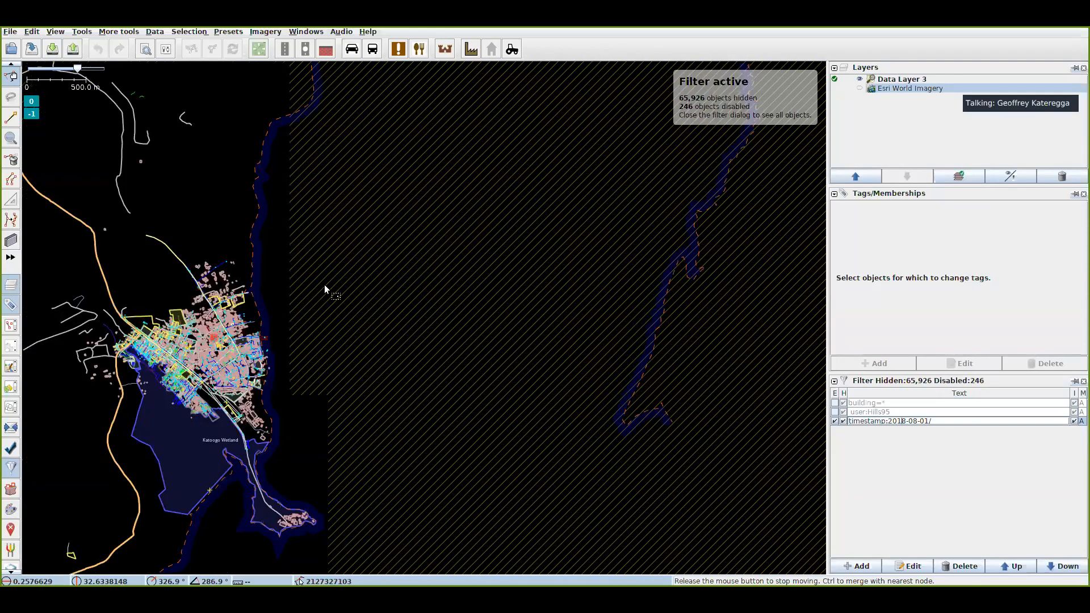
left_click_drag(324, 285, 368, 287)
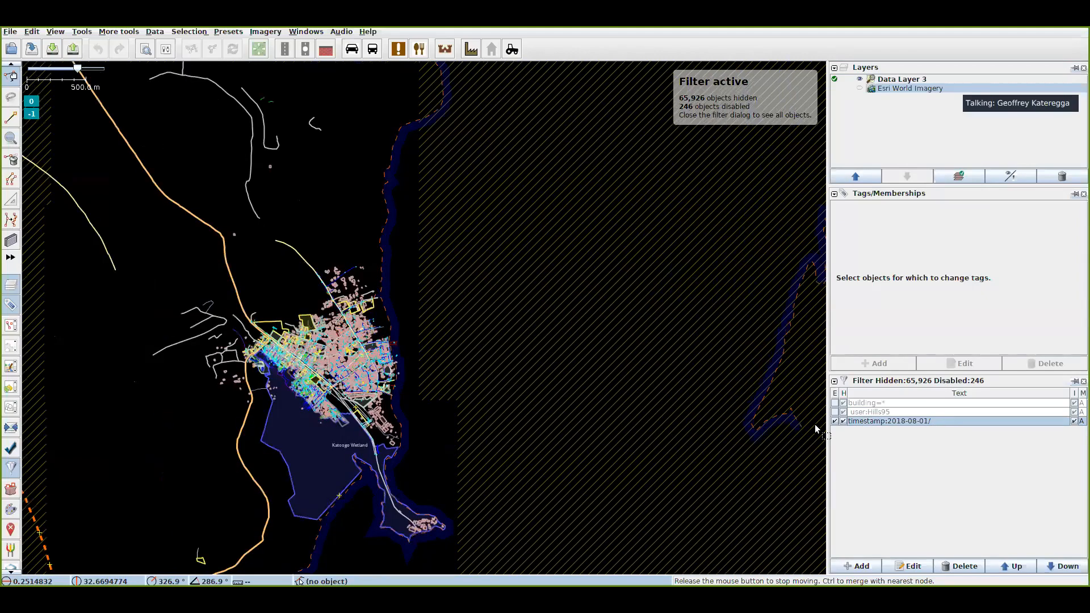
double_click(963, 420)
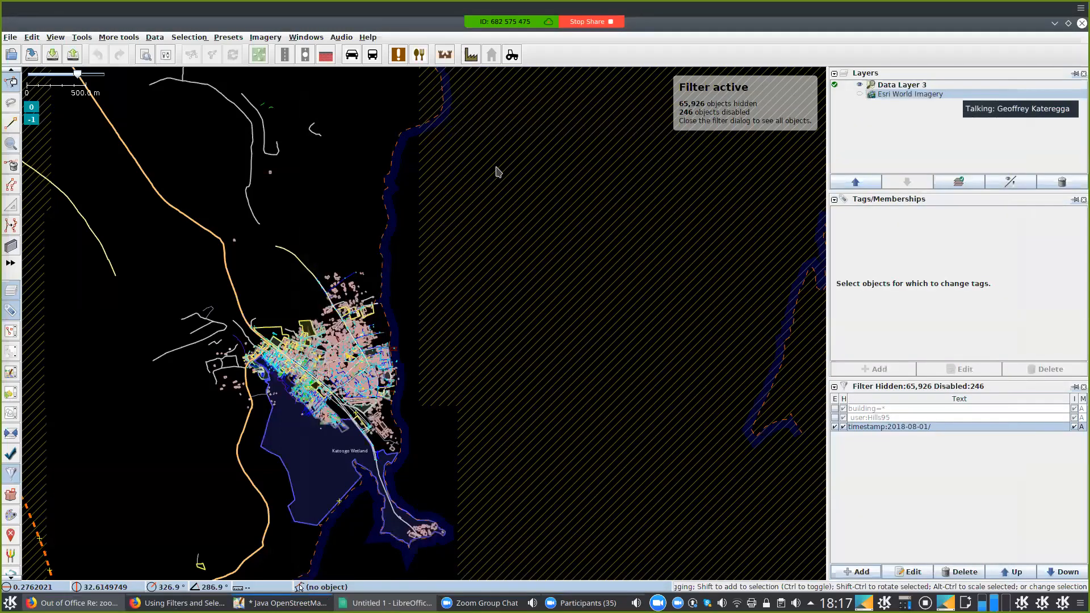
- Disable the open-ended date filter and add an inverted, hiding filter for timestamp:2018-08-01/2018-08-31
key("ctrl+shift+f")
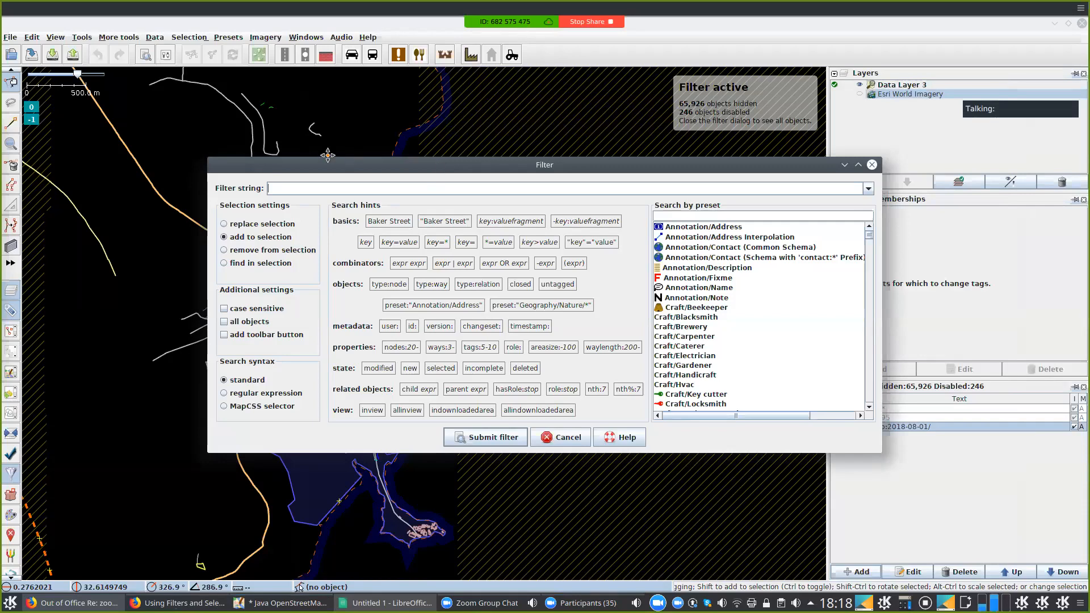
left_click_drag(334, 160, 326, 159)
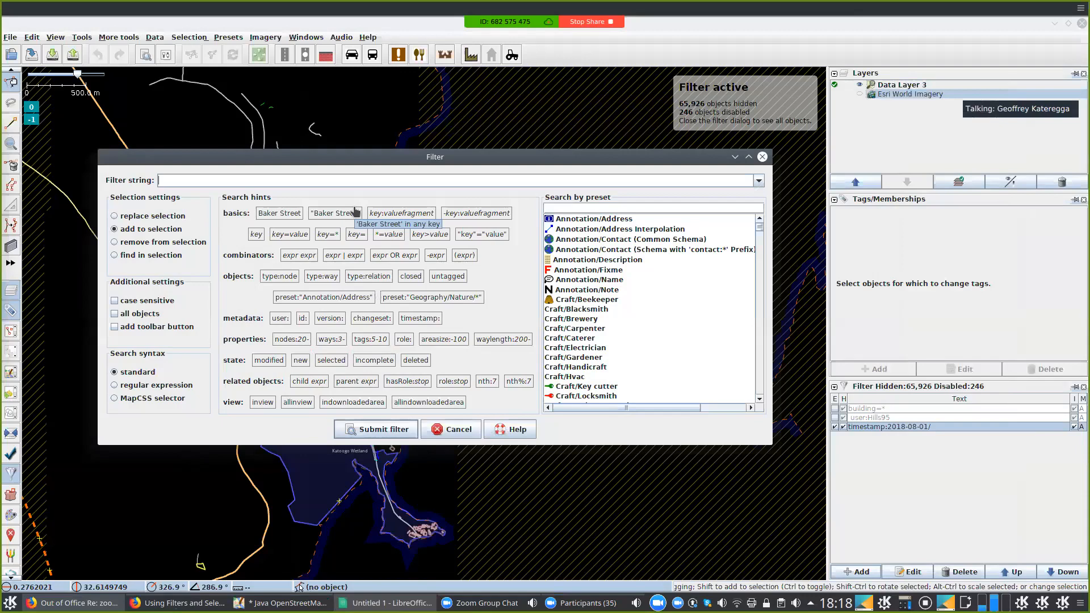
type("timestamp:2018-08-01")
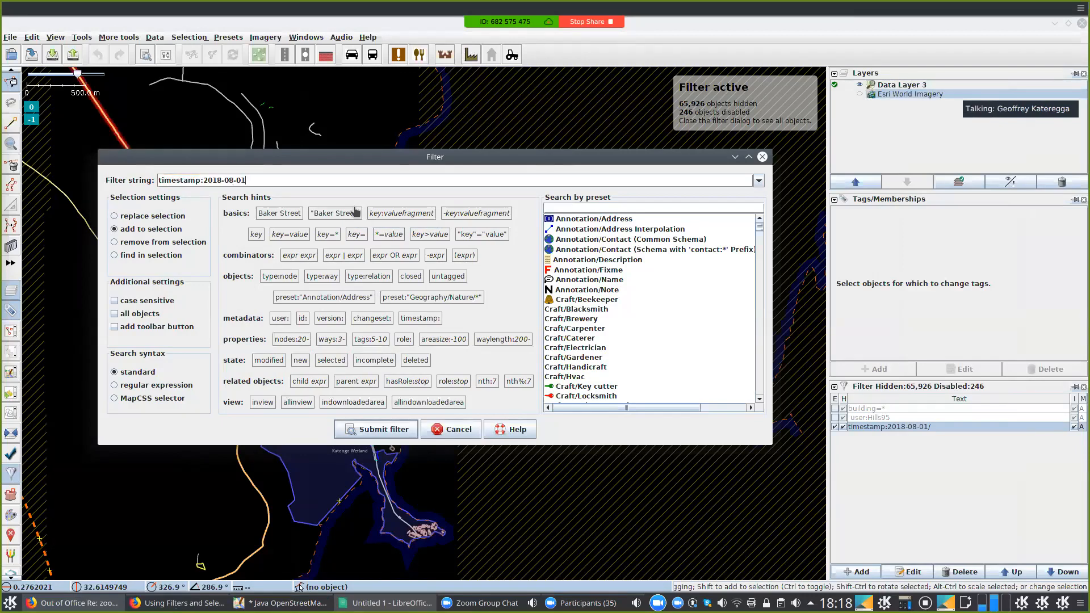
type("/")
type("201")
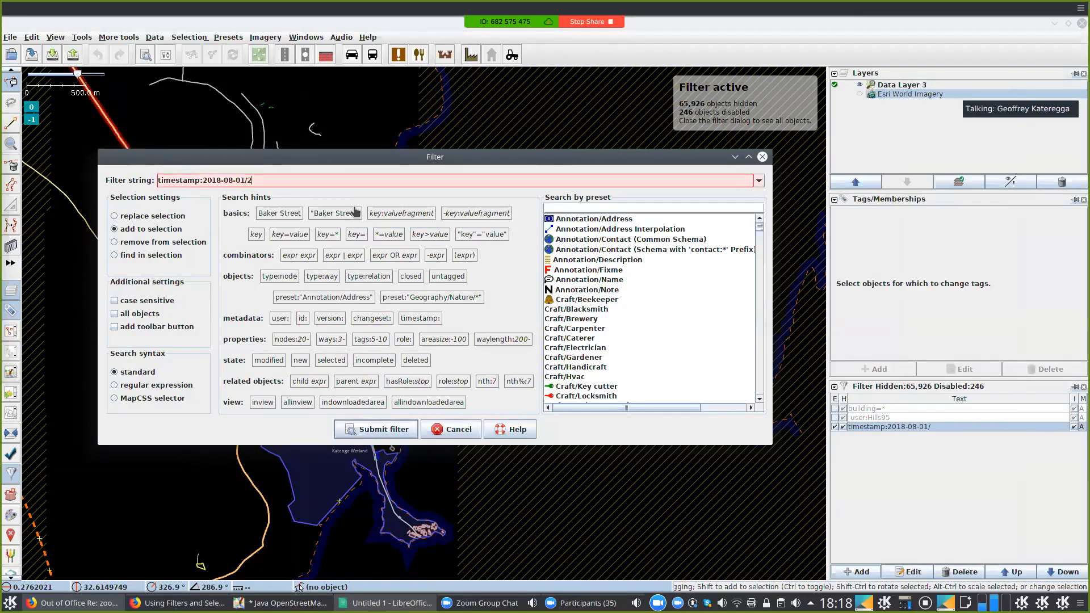
type("8")
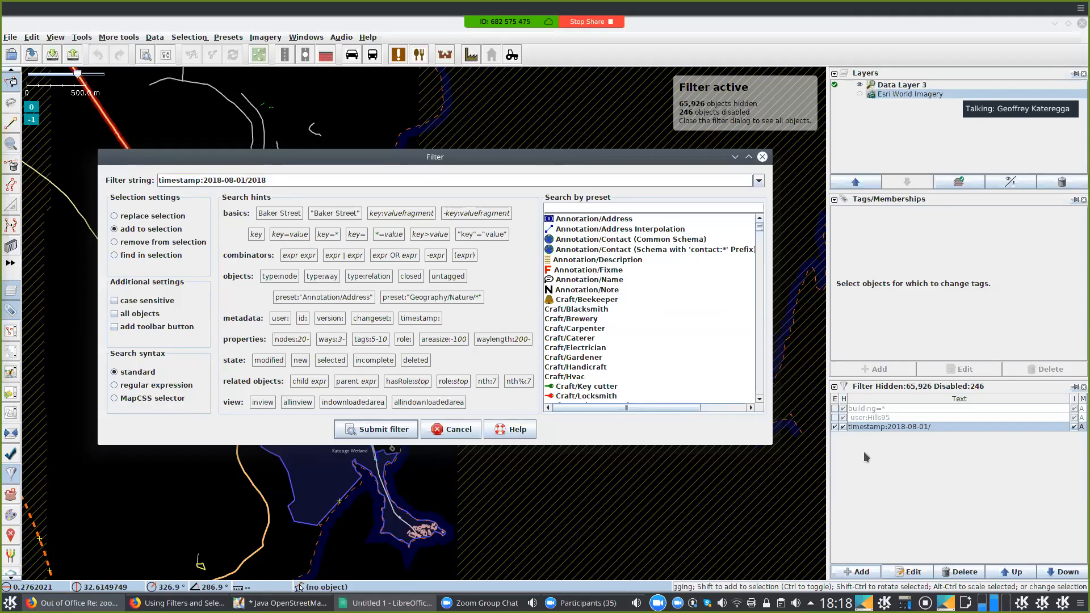
type("-")
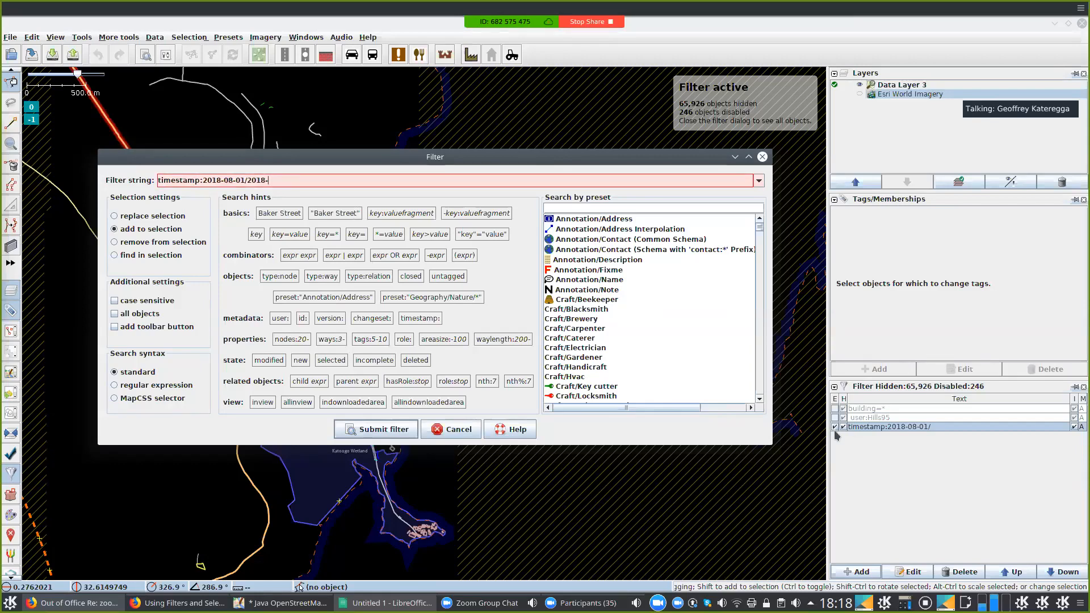
type("08-31")
key("Return")
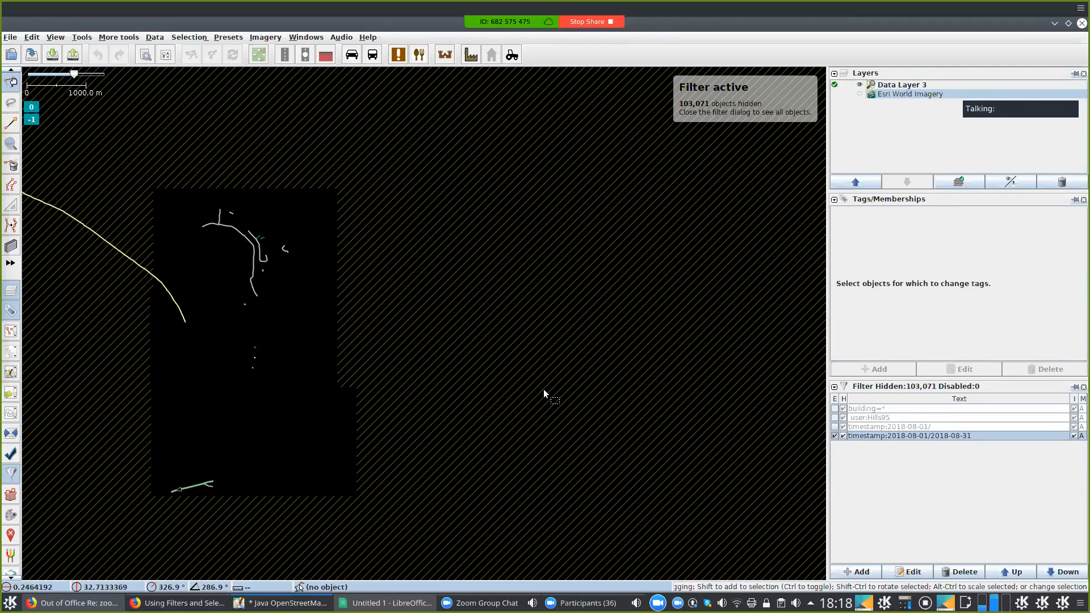
- Disable the August 2018 date filter and add an inverted, hiding filter for waterway|highway
left_click(834, 435)
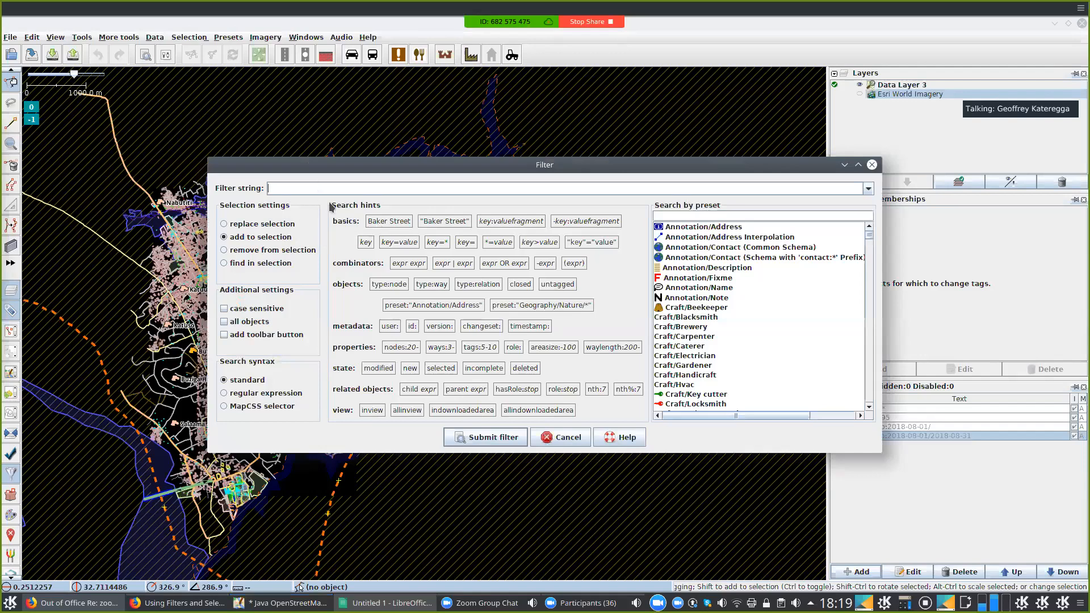
type("waterway|highway")
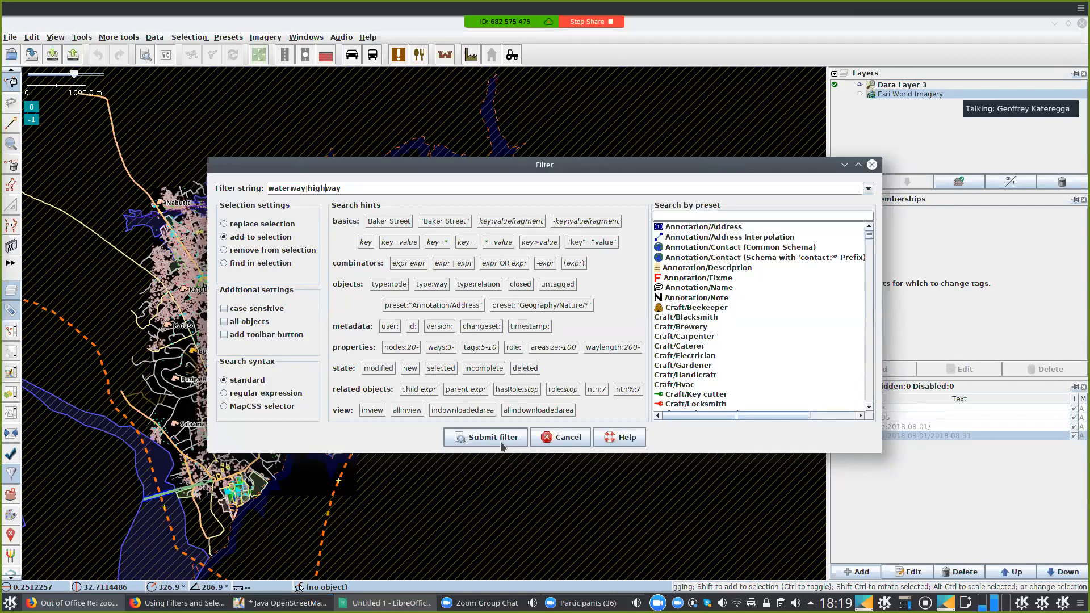
left_click_drag(502, 446, 834, 459)
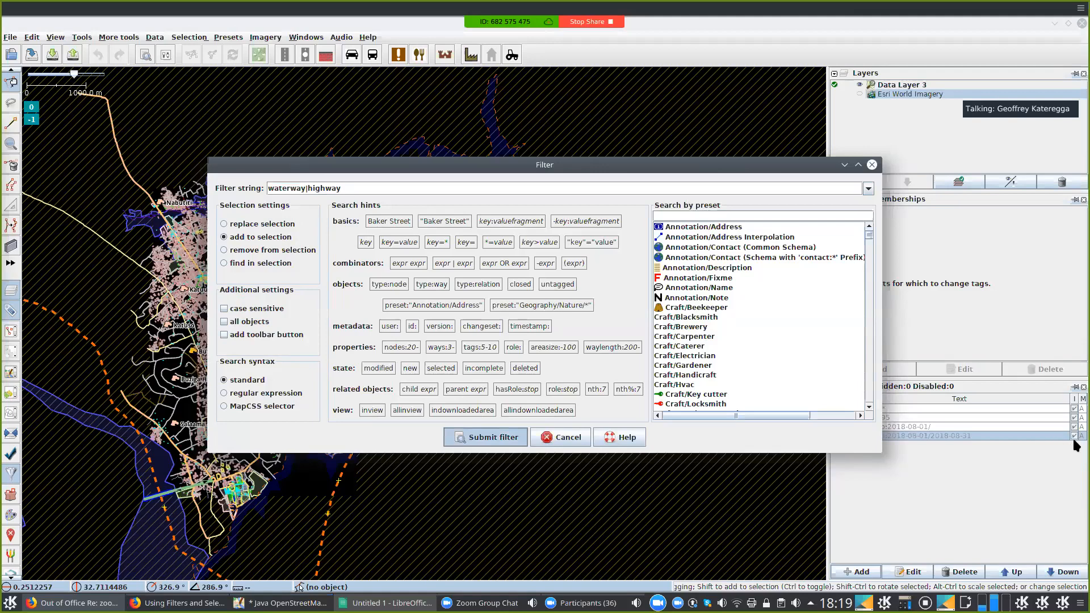
key("Escape")
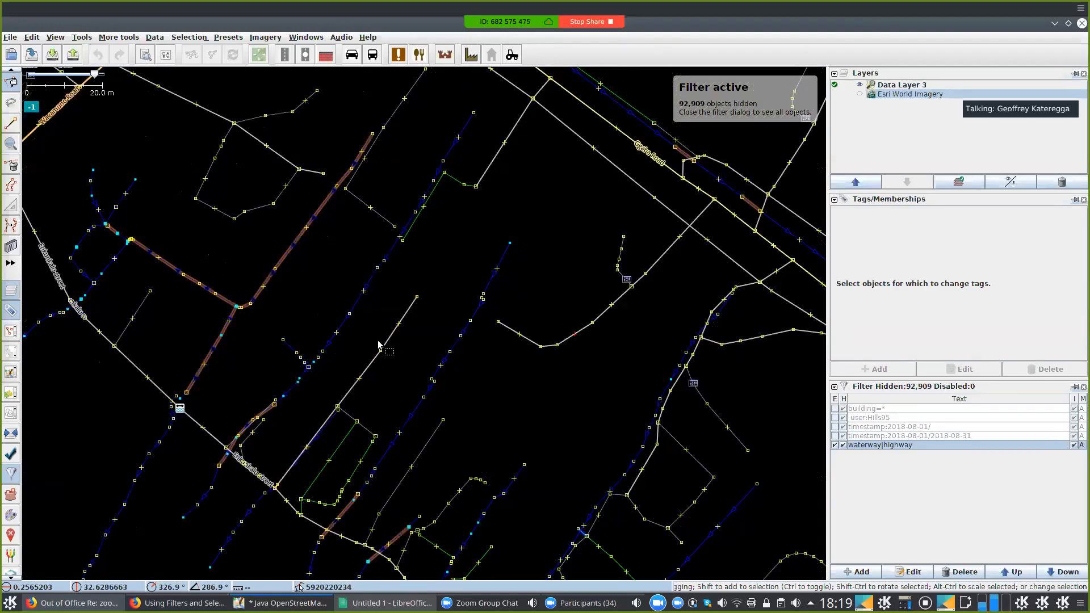
scroll(379, 345, "down", 2)
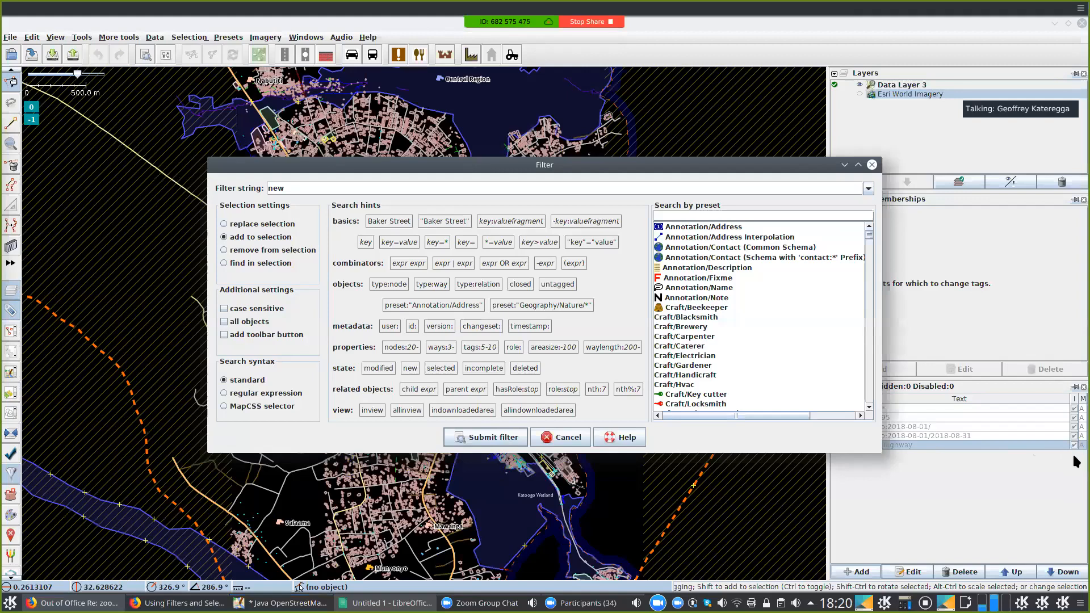
- Add an inverted, hiding filter for "new modified", inspect the edited building, and disable the filter again
type("modified")
key("Return")
scroll(363, 200, "up", 4)
left_click_drag(423, 179, 432, 363)
scroll(411, 399, "up", 1)
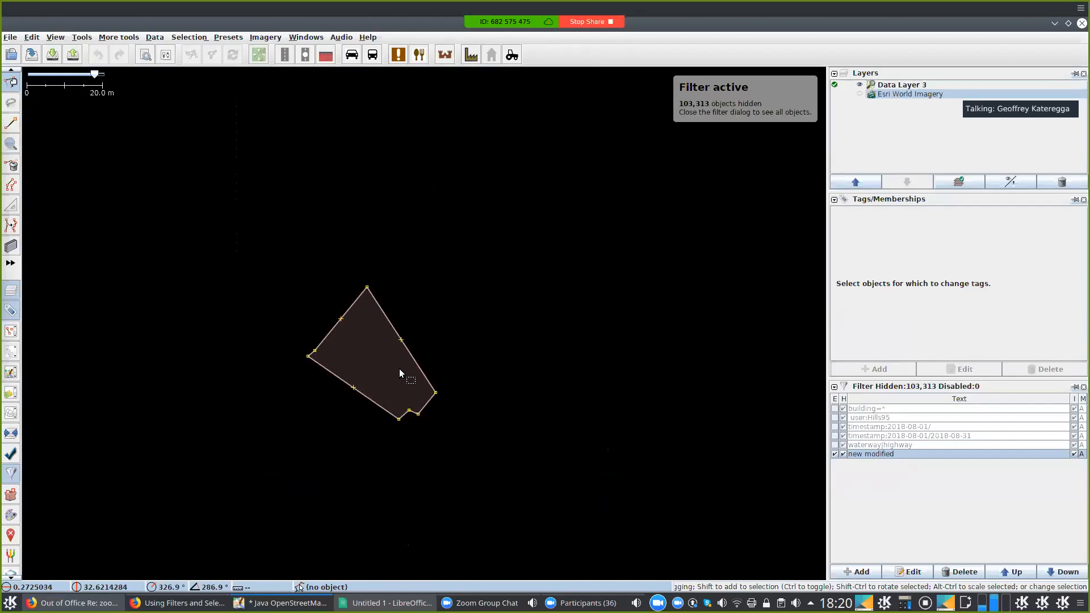
scroll(399, 370, "down", 1)
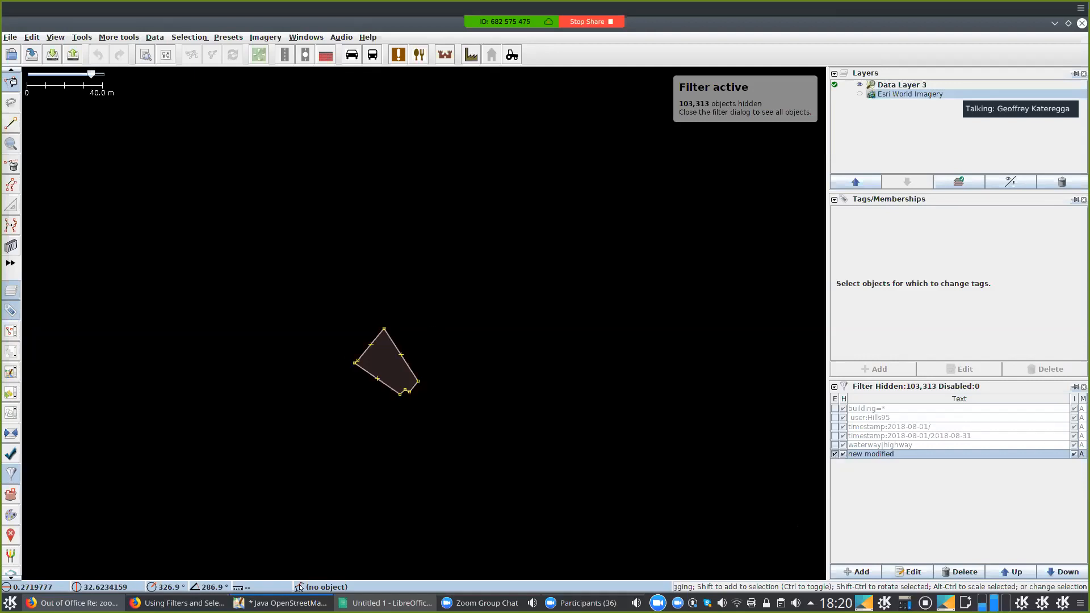
left_click(835, 454)
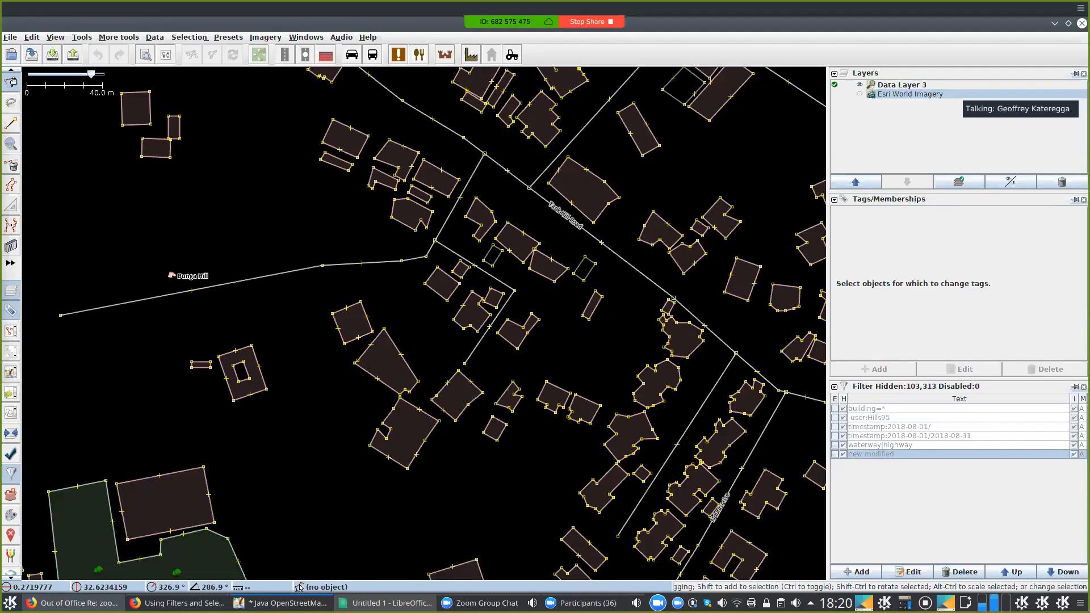
scroll(319, 334, "down", 6)
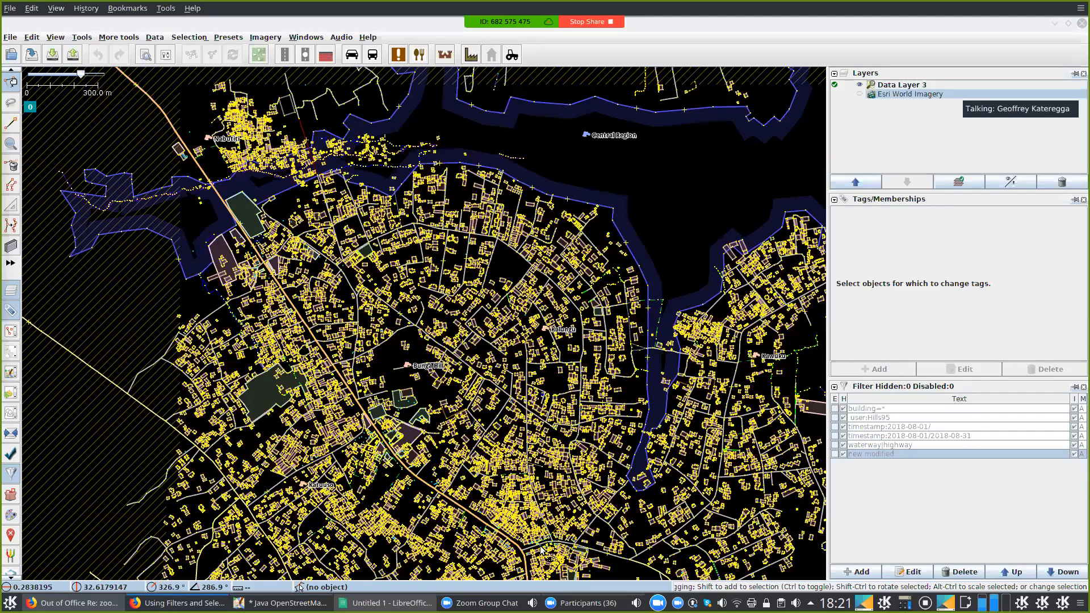
- Show the todo list and add an inverted, hiding filter for amenity=school
key("ctrl+shift+t")
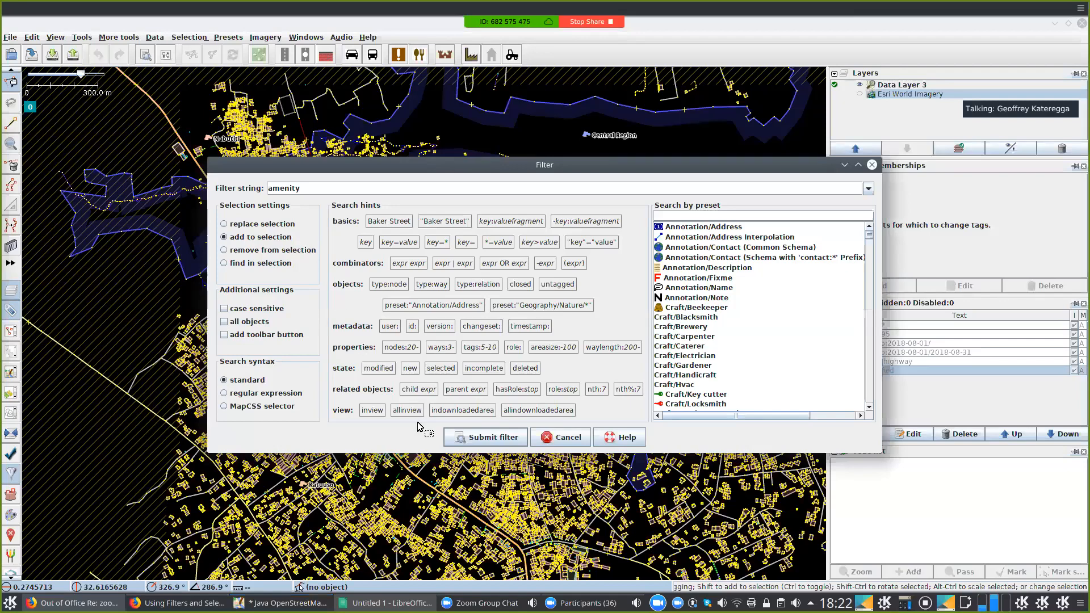
left_click(991, 382)
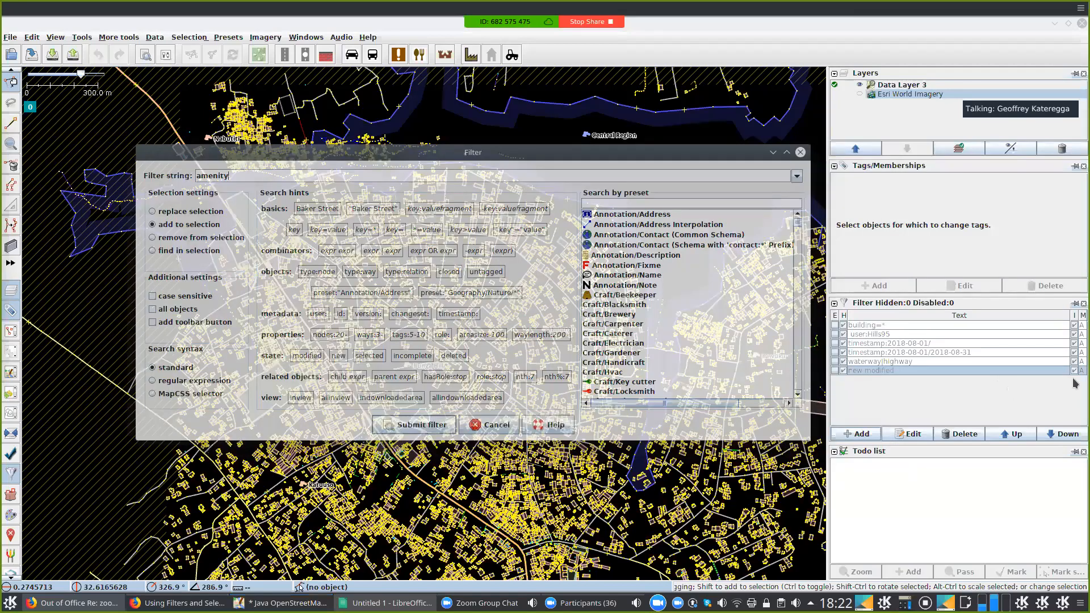
key("alt+F7")
left_click(495, 253)
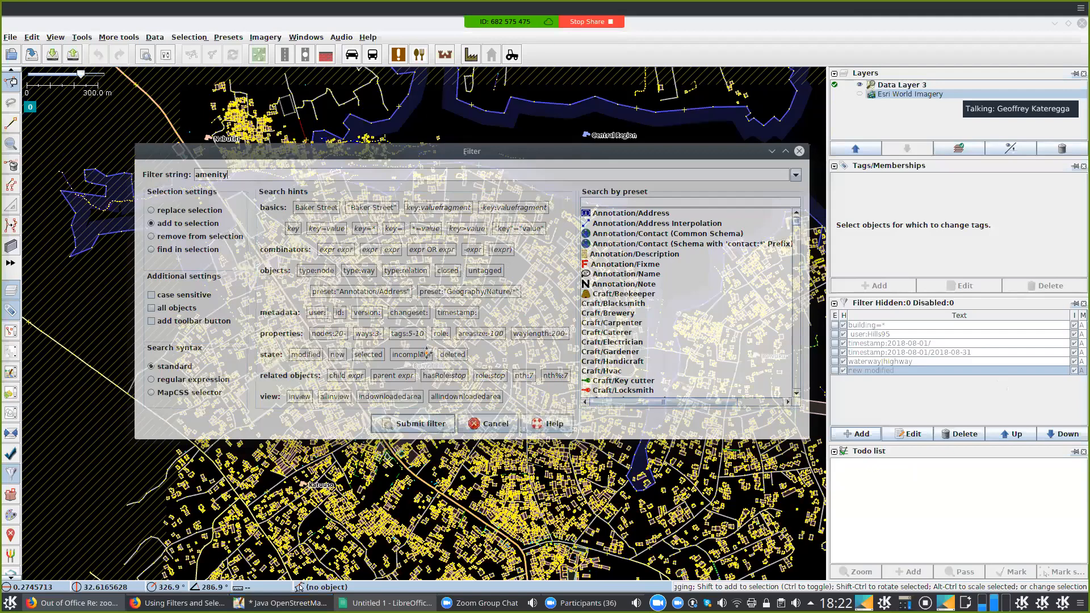
left_click(434, 423)
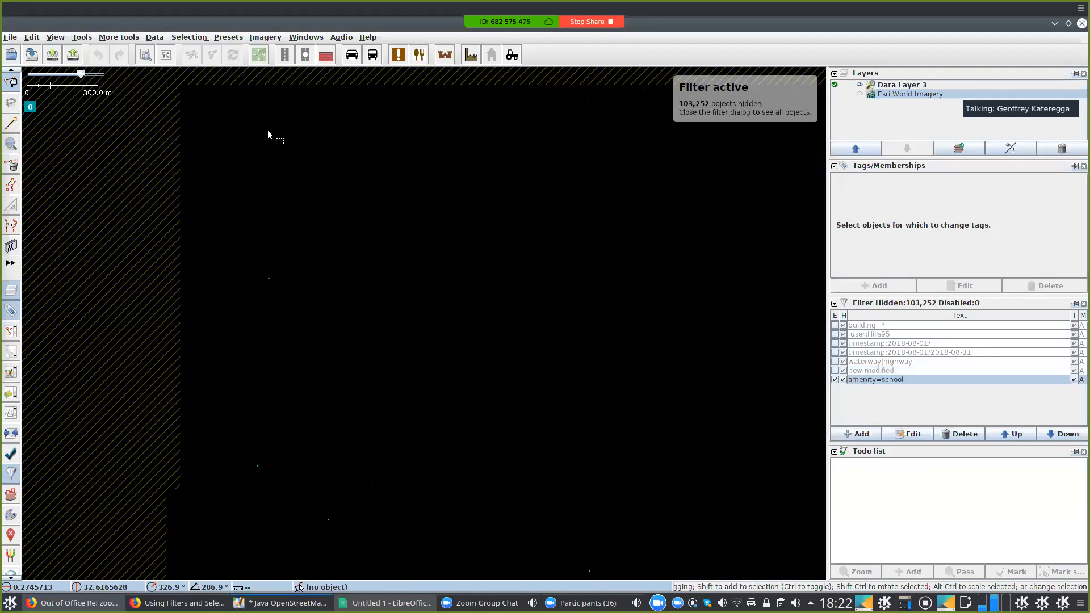
- Select all the filtered schools across the downloaded area and add them to the todo list
scroll(496, 409, "down", 2)
scroll(513, 458, "up", 1)
scroll(452, 411, "down", 1)
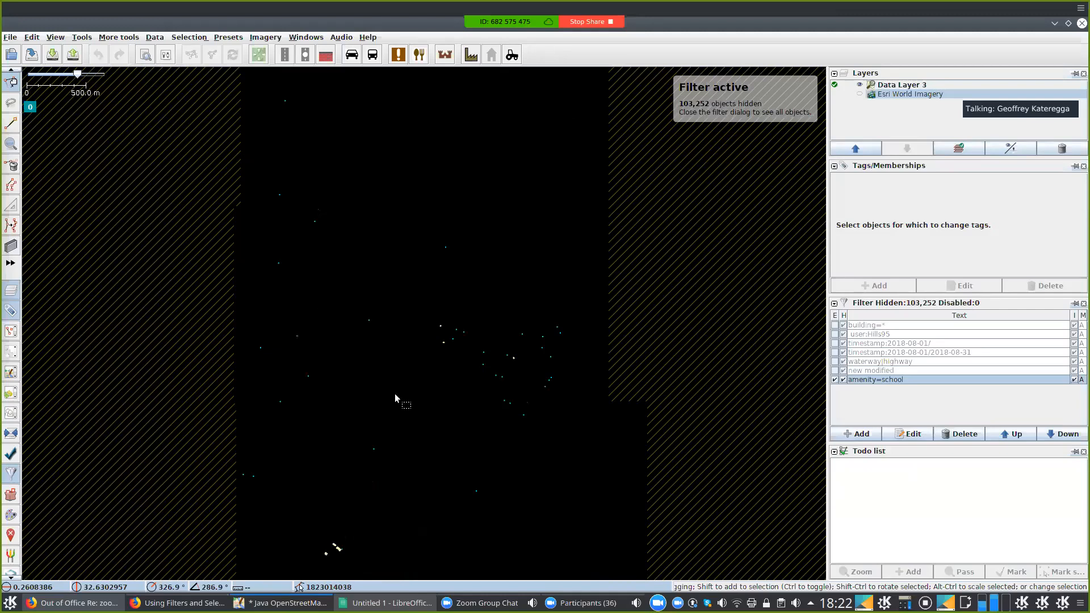
left_click_drag(595, 568, 419, 419)
left_click_drag(206, 82, 608, 576)
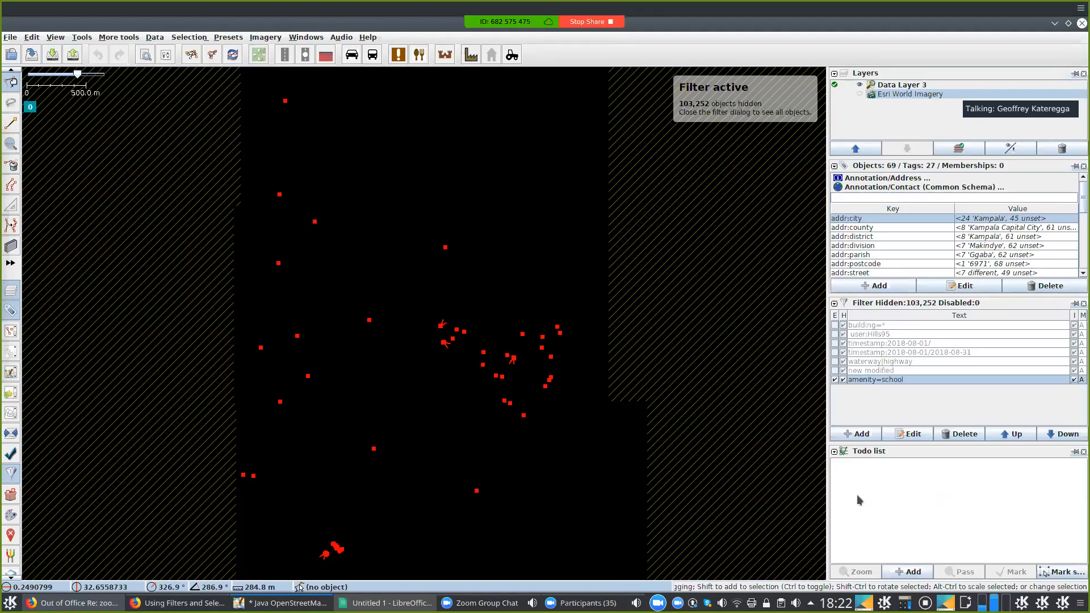
left_click(904, 575)
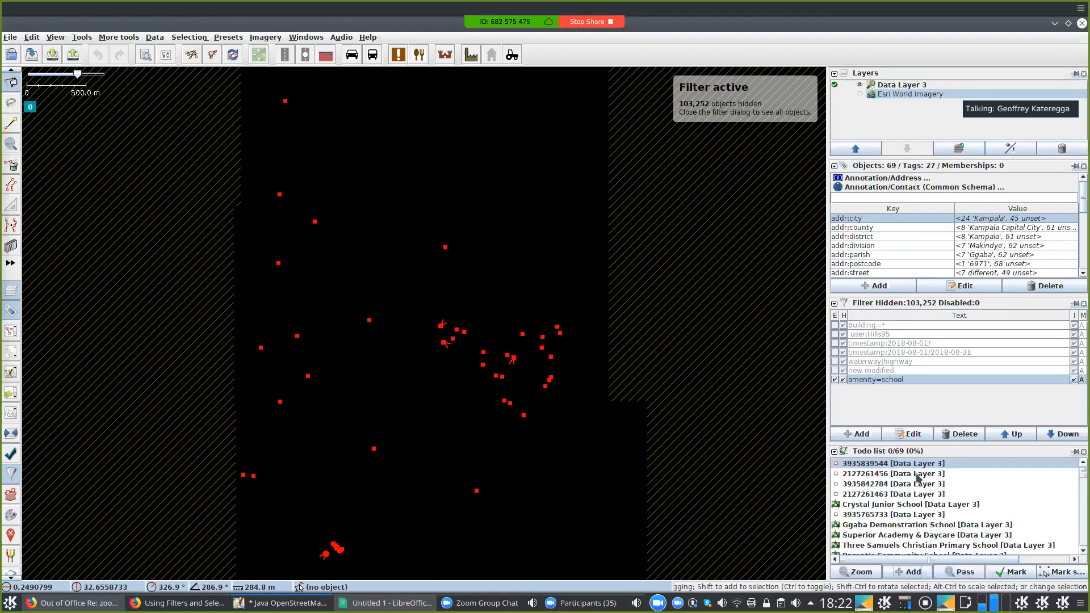
- Review Ggaba Demonstration School from the todo list against the Esri World Imagery and mark it as done
scroll(913, 499, "down", 1)
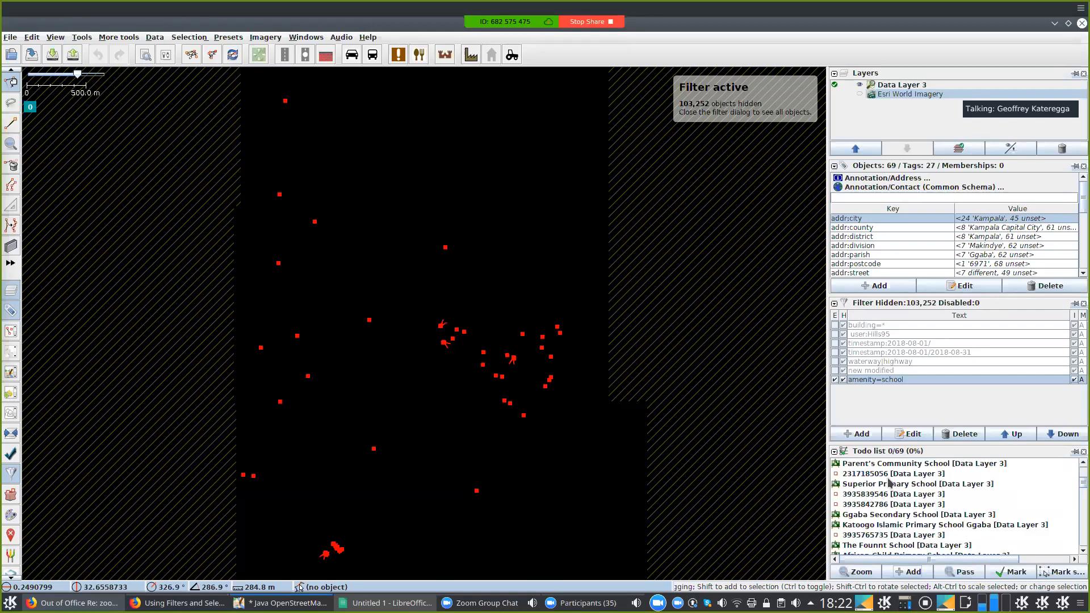
mouse_move(890, 483)
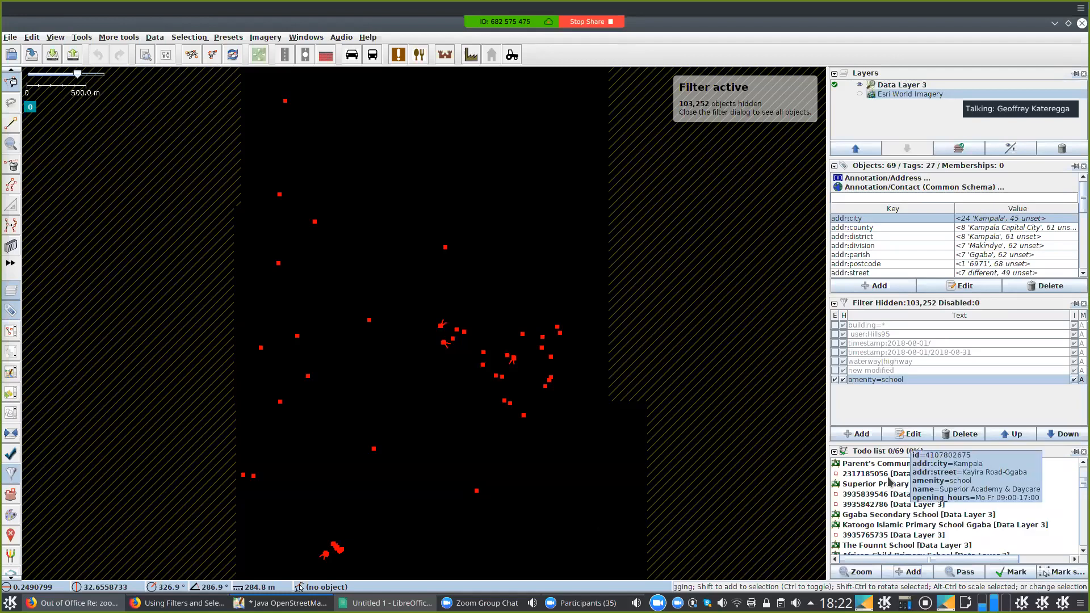
key("Escape")
scroll(890, 482, "up", 1)
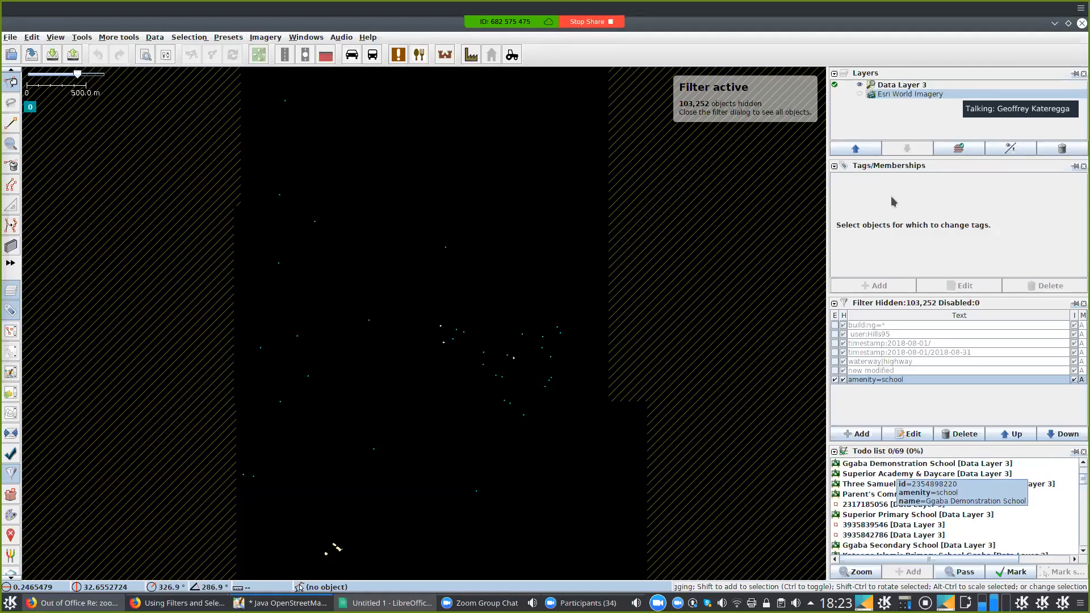
left_click(859, 94)
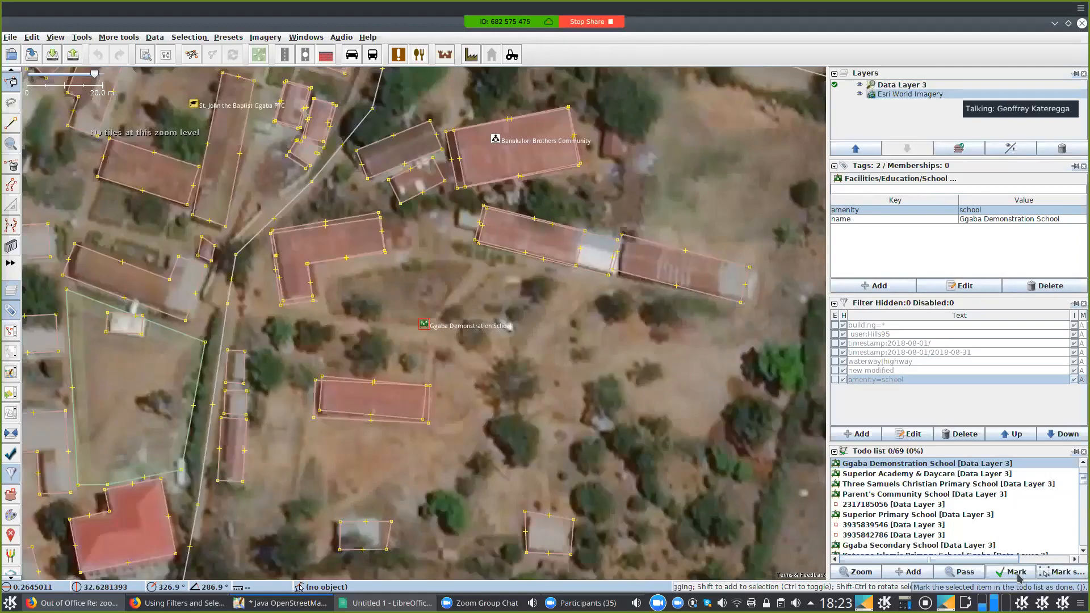
left_click(1018, 578)
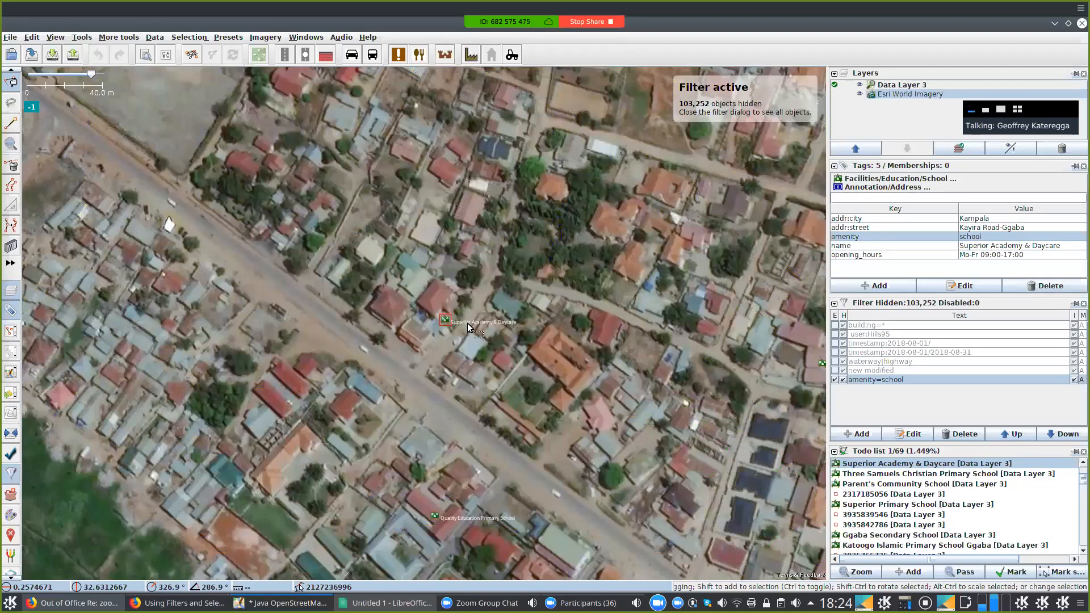
- With the amenity=school filter disabled, mark Superior Academy & Daycare as done and clear the whole todo list
key("alt+shift+f")
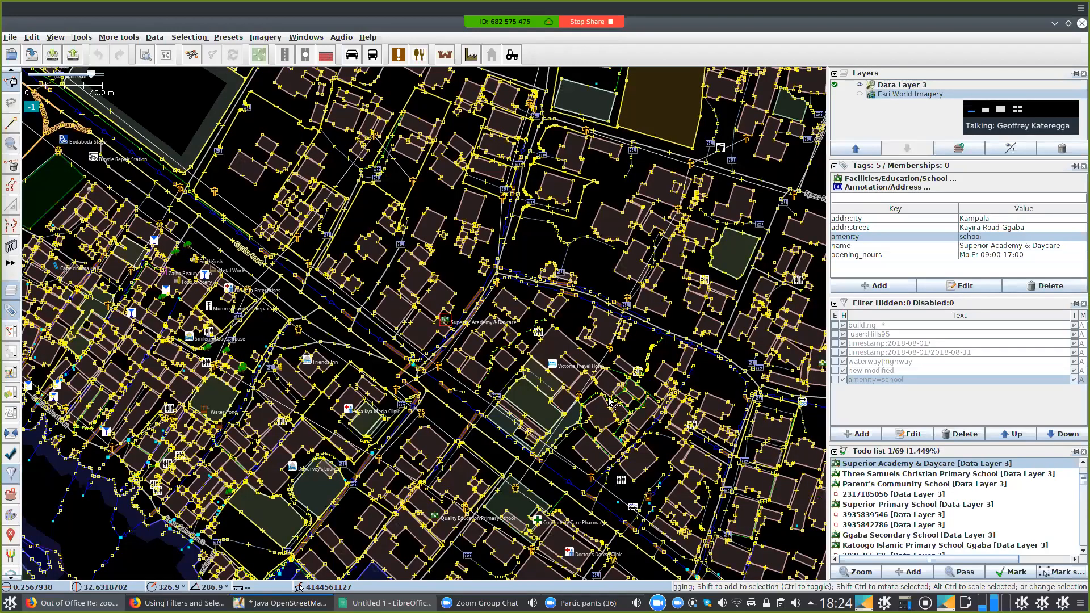
key("ctrl+shift+m")
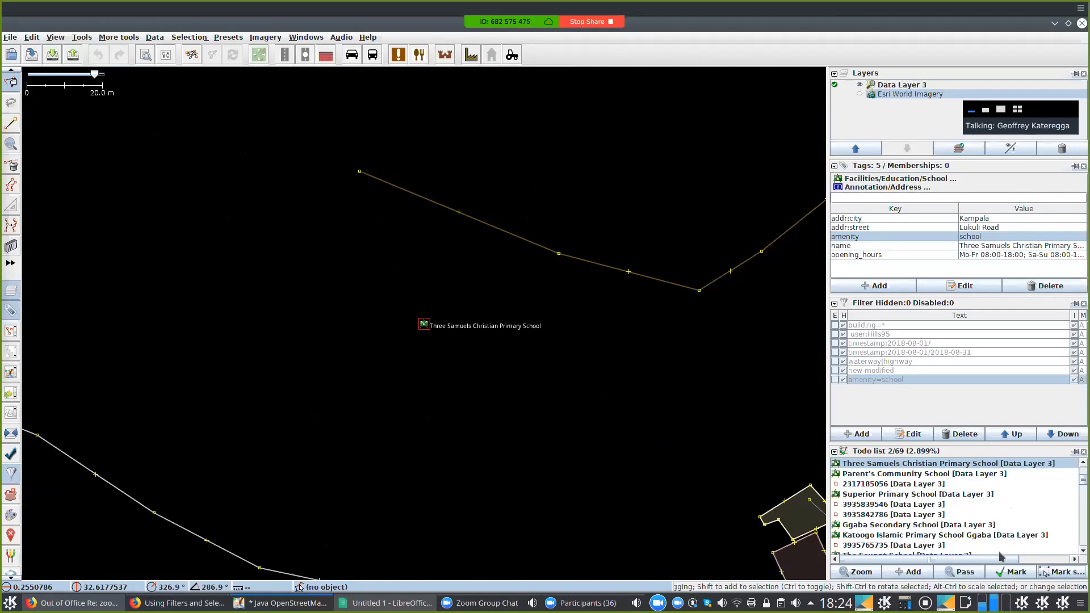
right_click(951, 496)
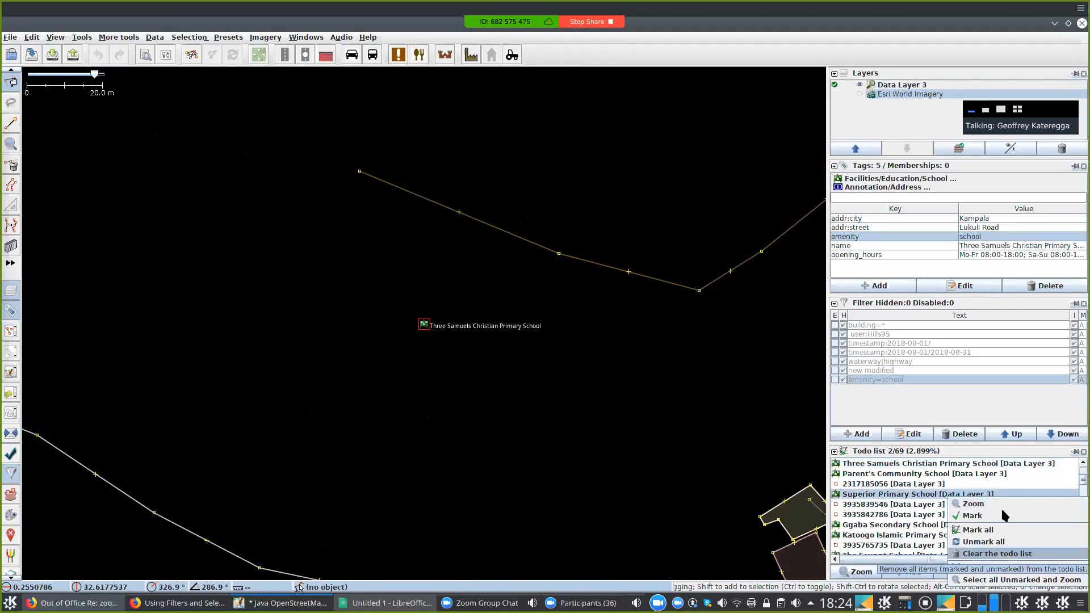
left_click(1001, 555)
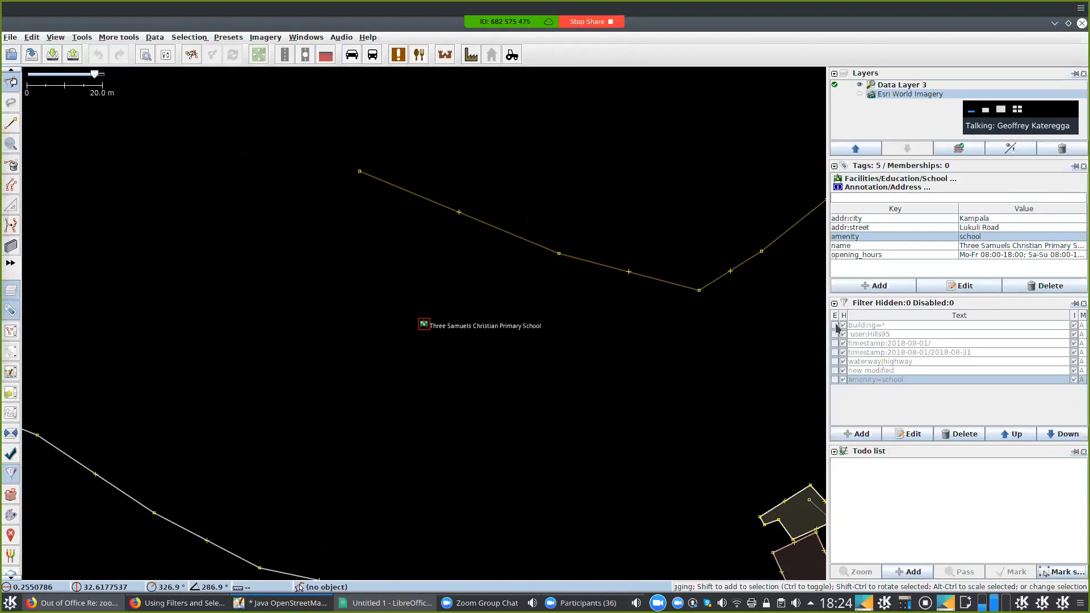
- Enable the building=* filter and clear the current selection
key("minus")
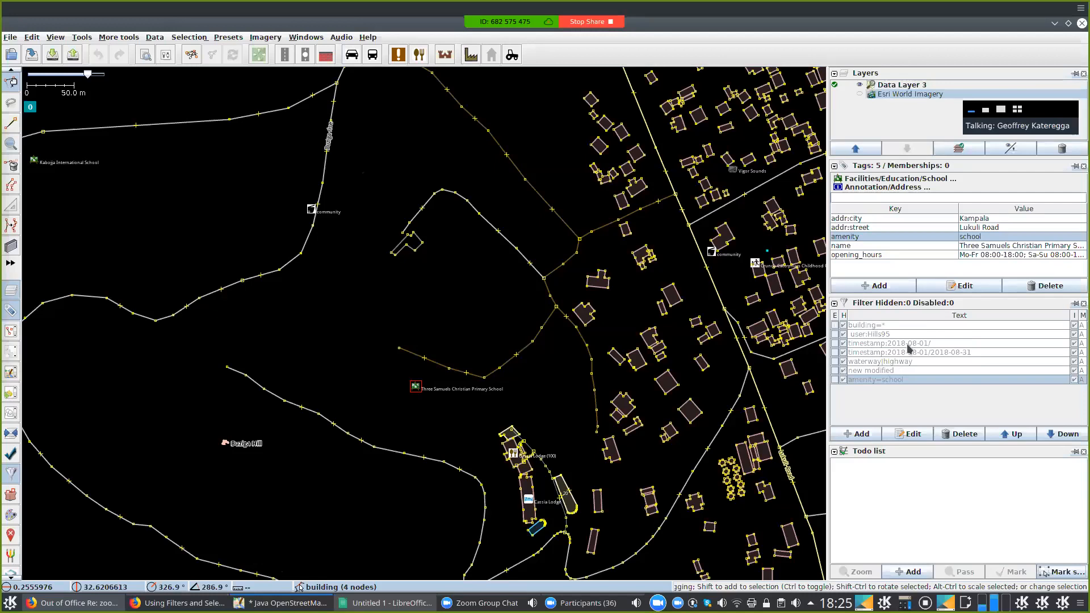
left_click(837, 327)
key("alt+shift+e")
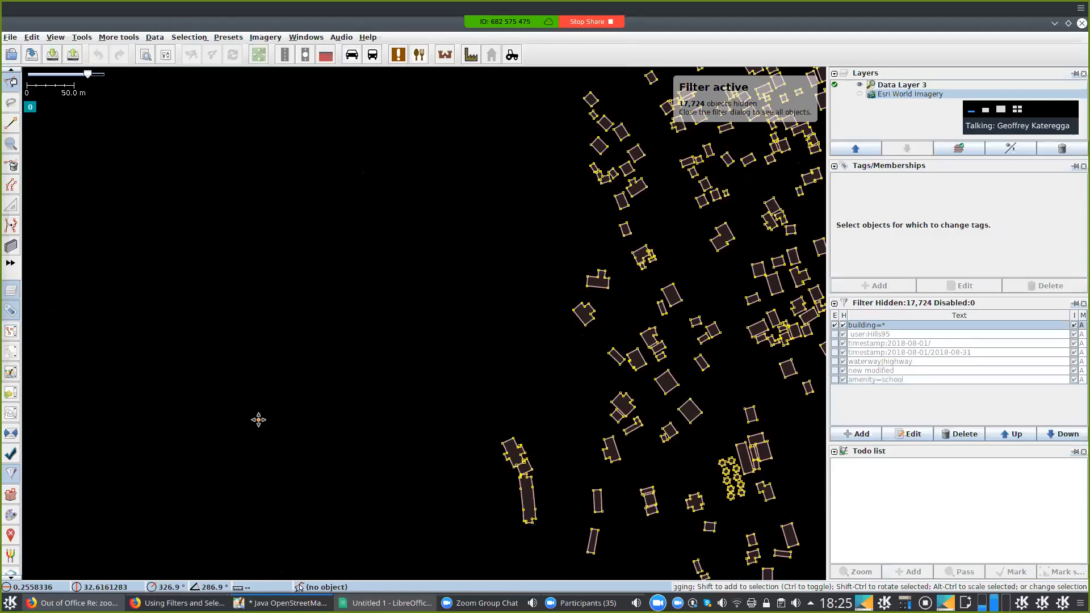
- Select a large block of filtered buildings together with their nodes and add the selection to the todo list
scroll(189, 420, "down", 2)
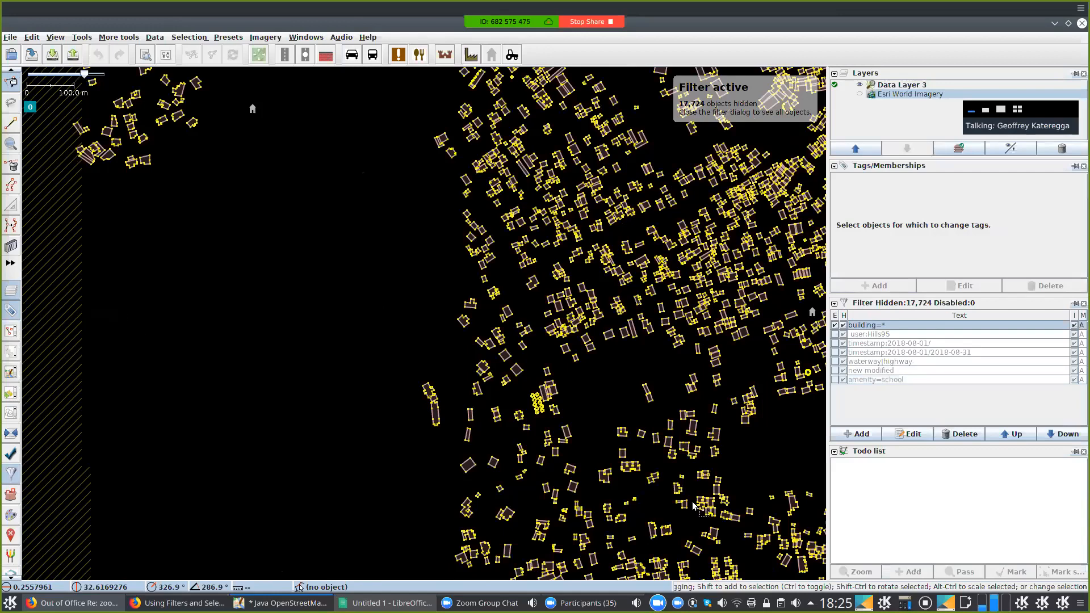
left_click_drag(693, 505, 520, 610)
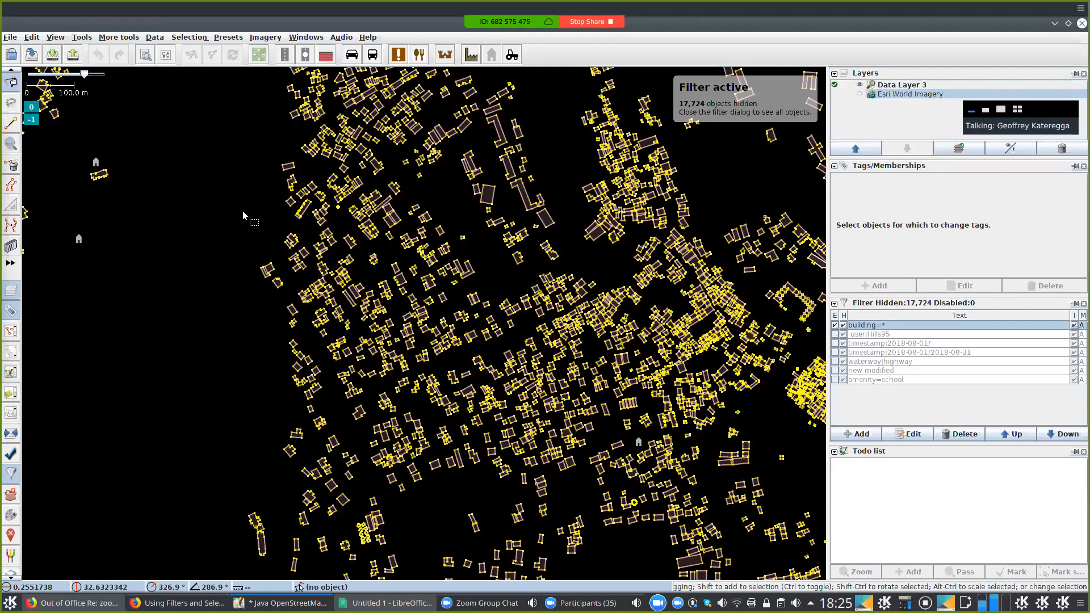
left_click_drag(243, 215, 555, 328)
scroll(555, 328, "up", 5)
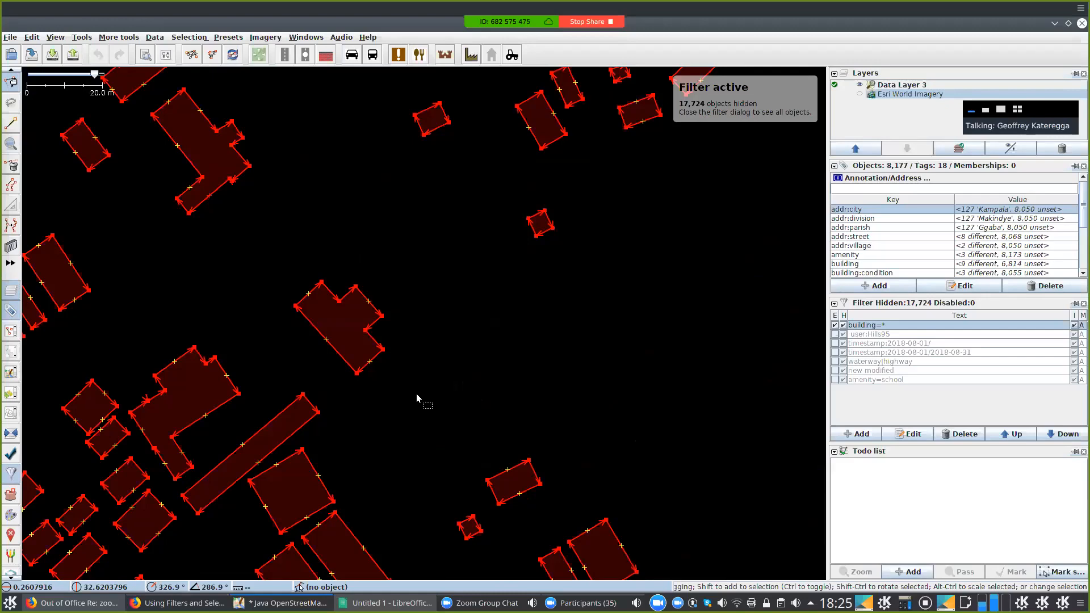
scroll(417, 393, "down", 2)
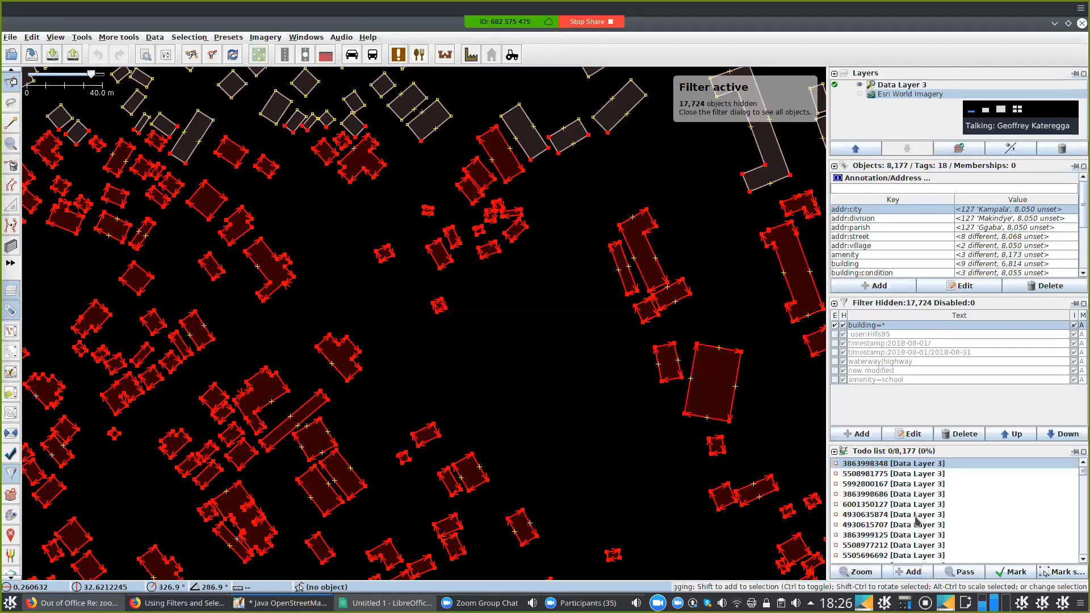
- Remove all the building and node entries from the todo list
left_click(1020, 513)
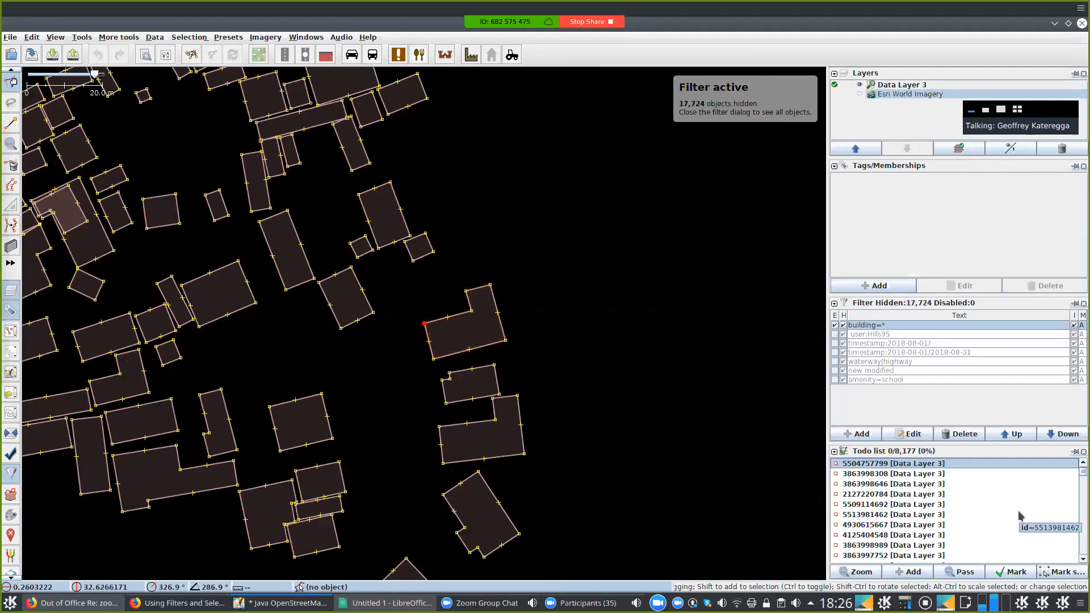
right_click(1020, 515)
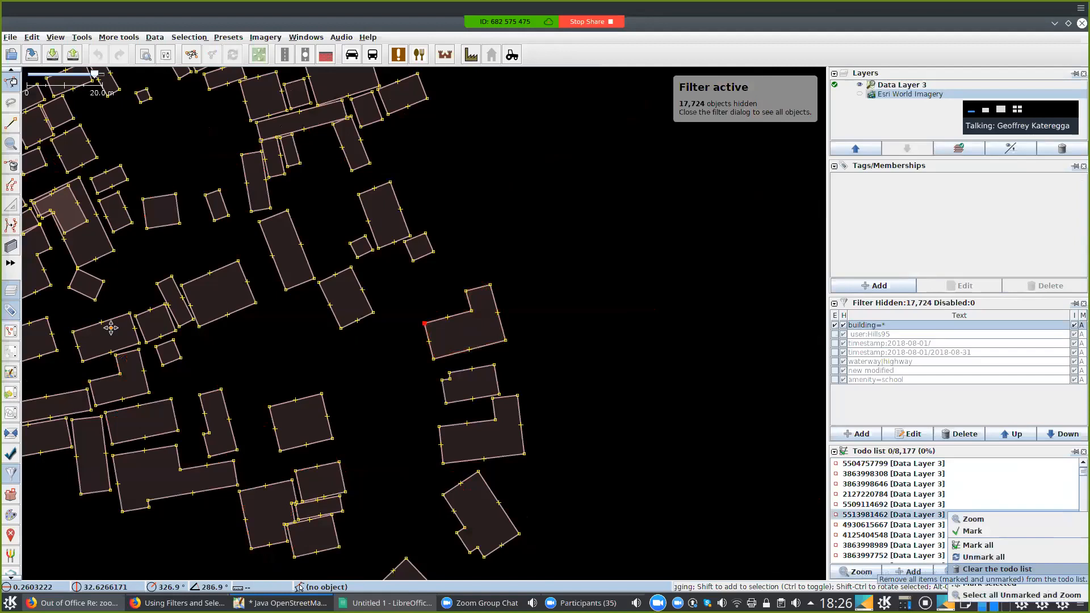
key("Return")
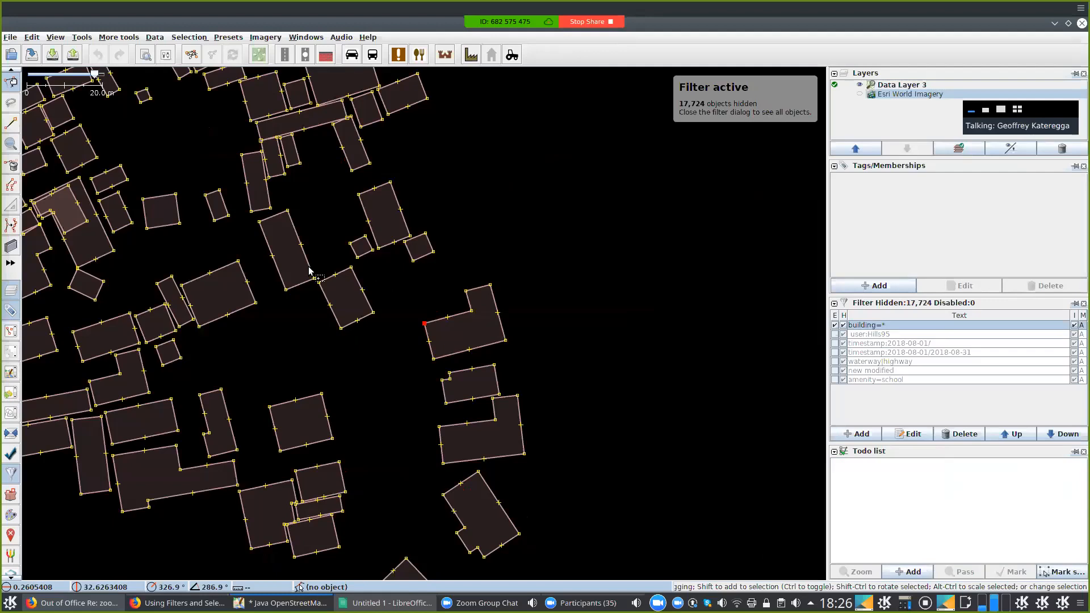
- Select a wide block of filtered buildings, drop the nodes from the selection and add only the building outlines to the todo list
scroll(310, 271, "down", 5)
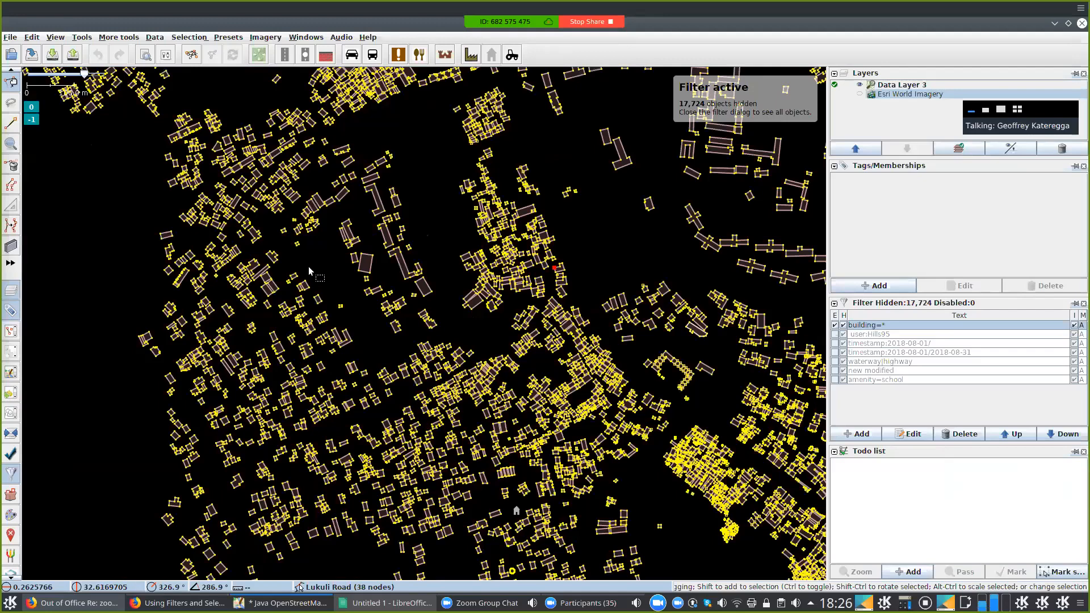
key("ctrl+a")
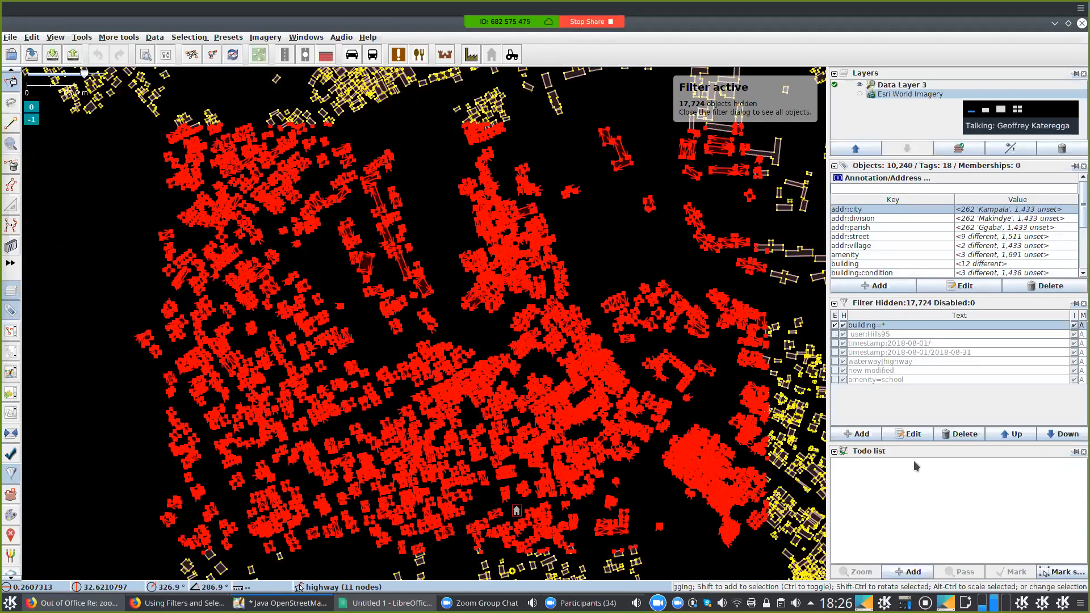
key("shift+u")
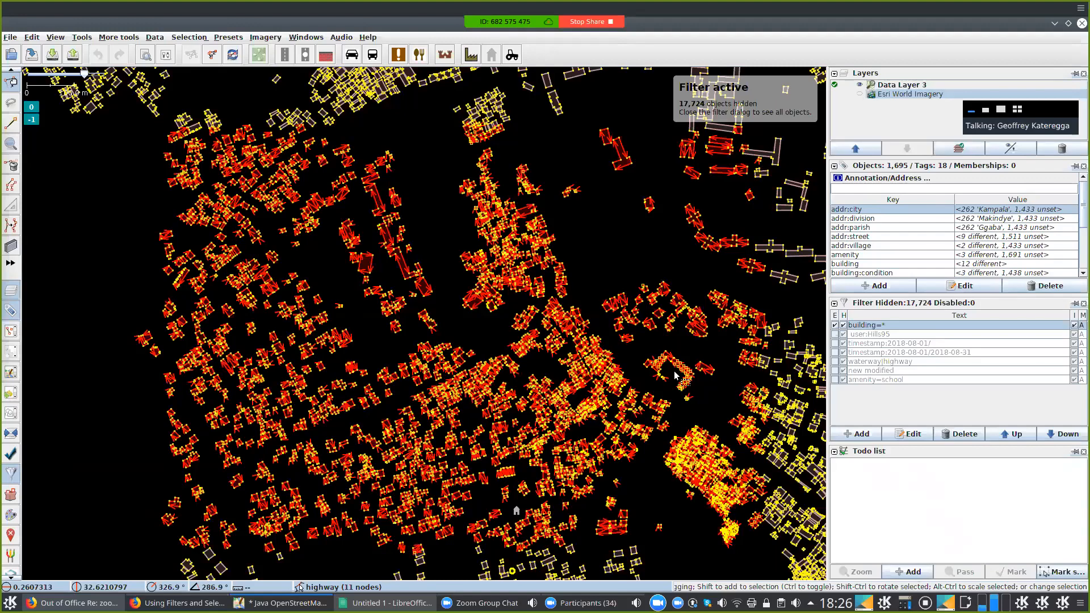
key("alt+shift+t")
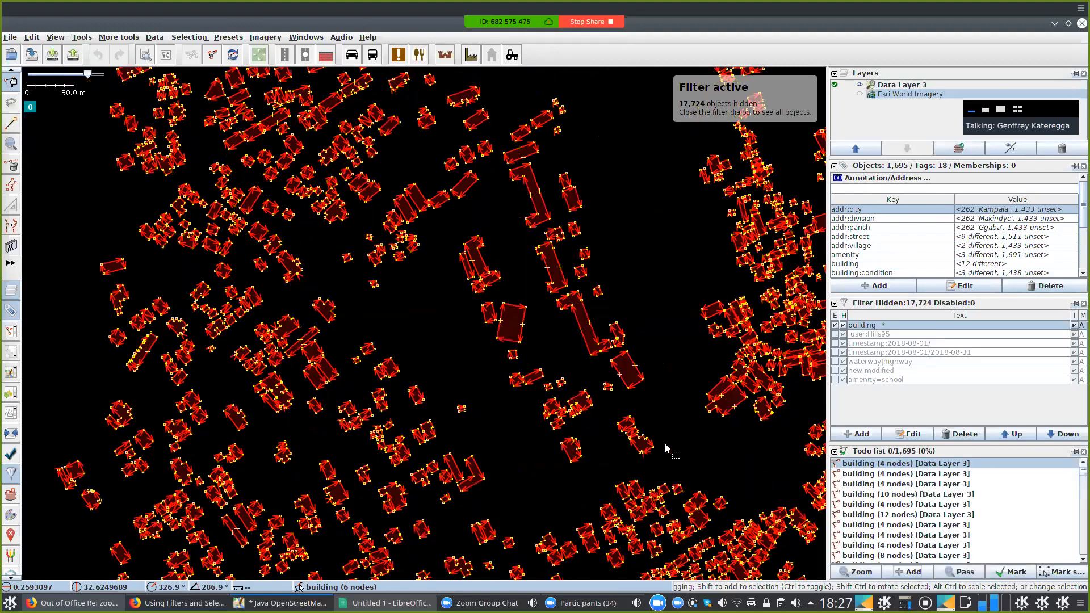
- Check the first two todo list buildings against the Esri World Imagery and mark each as done
left_click(1012, 572)
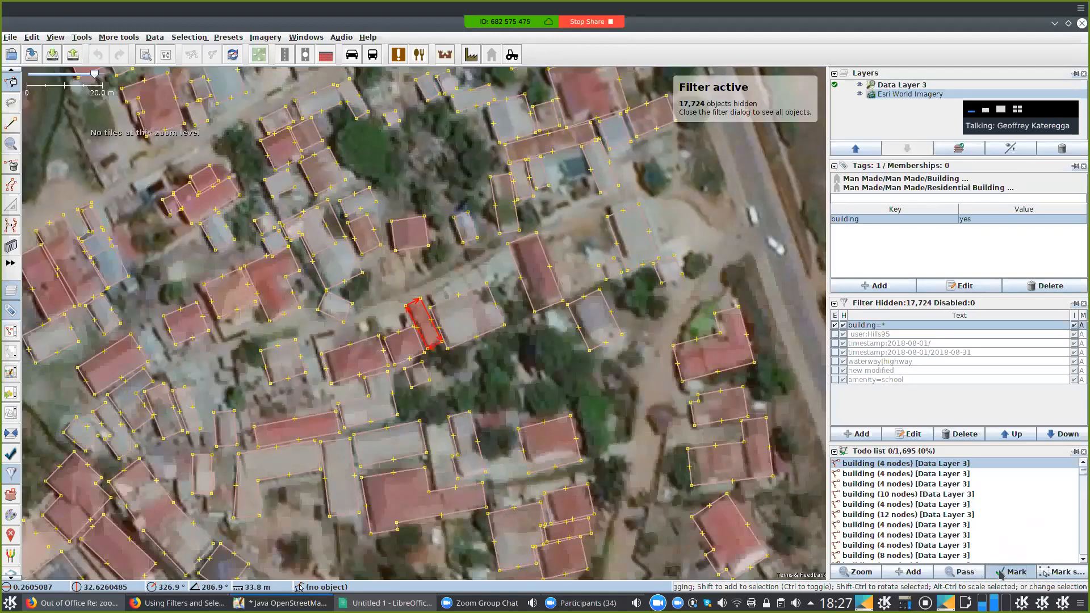
left_click(1001, 573)
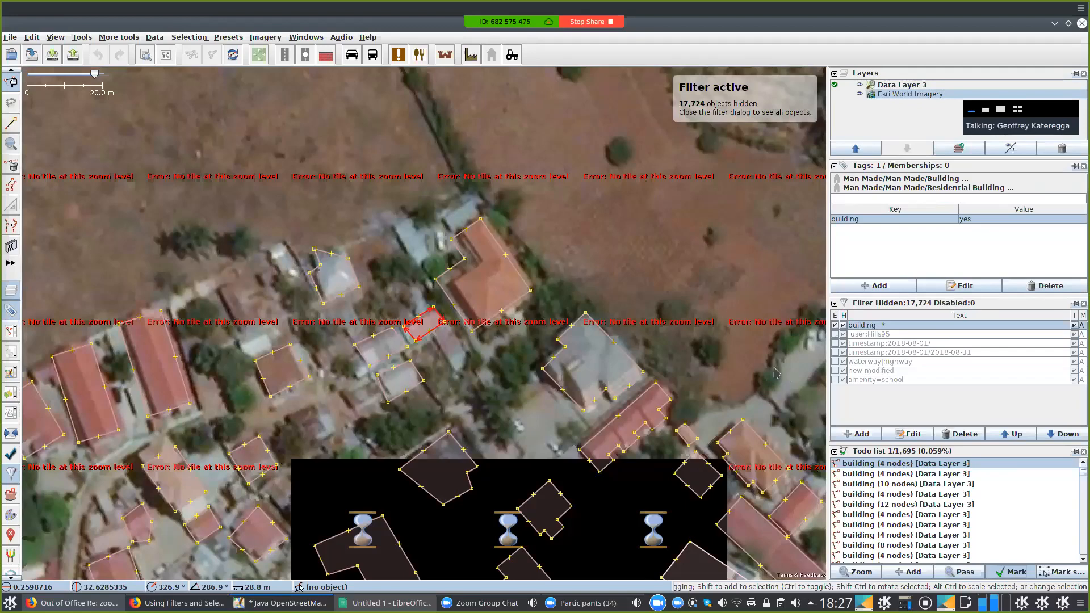
key("bracketright")
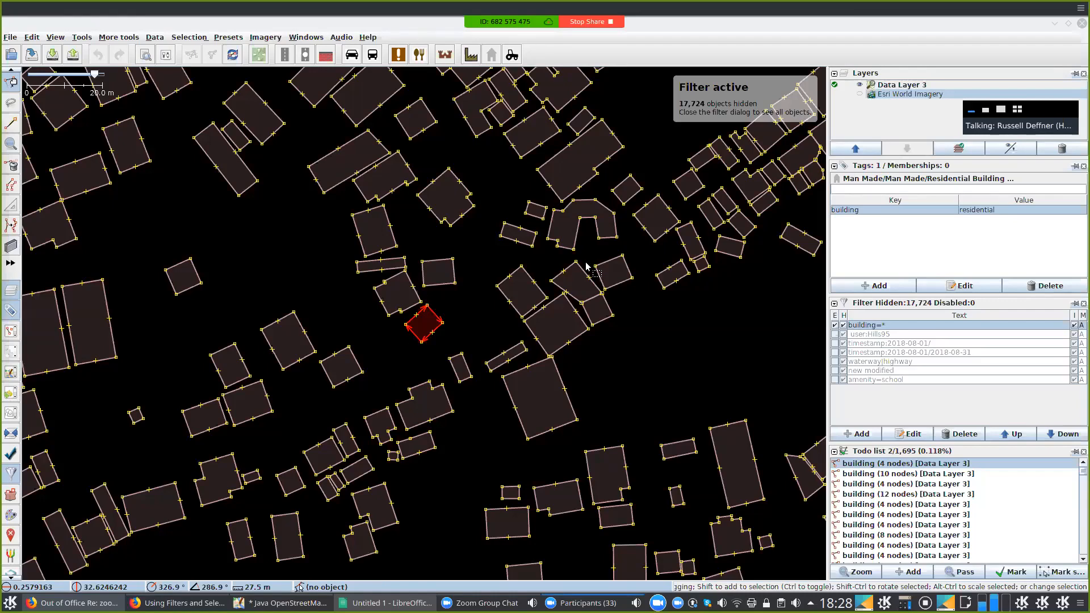
left_click(578, 23)
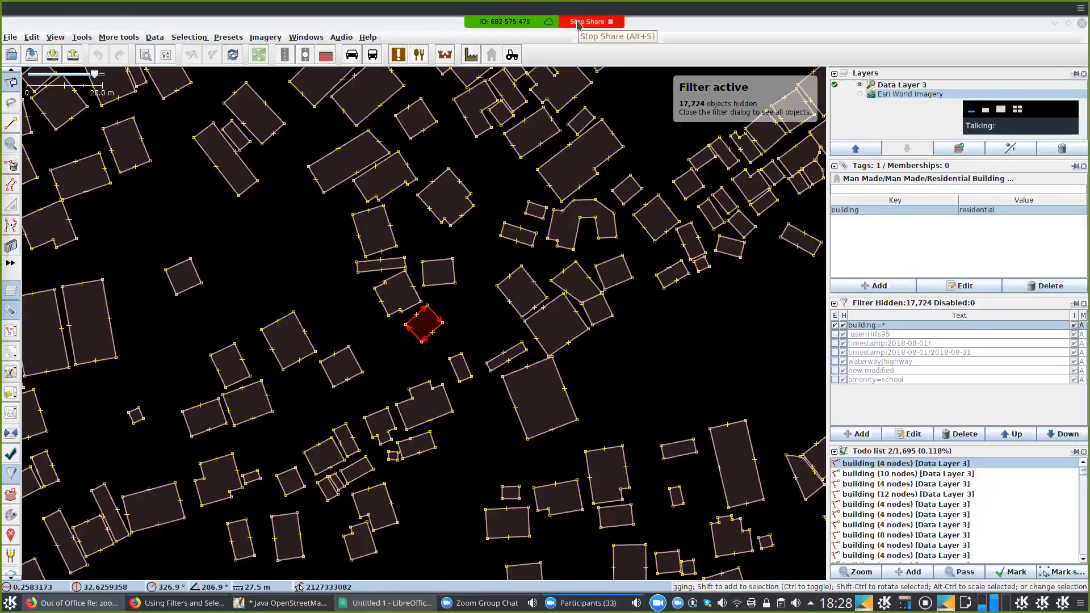